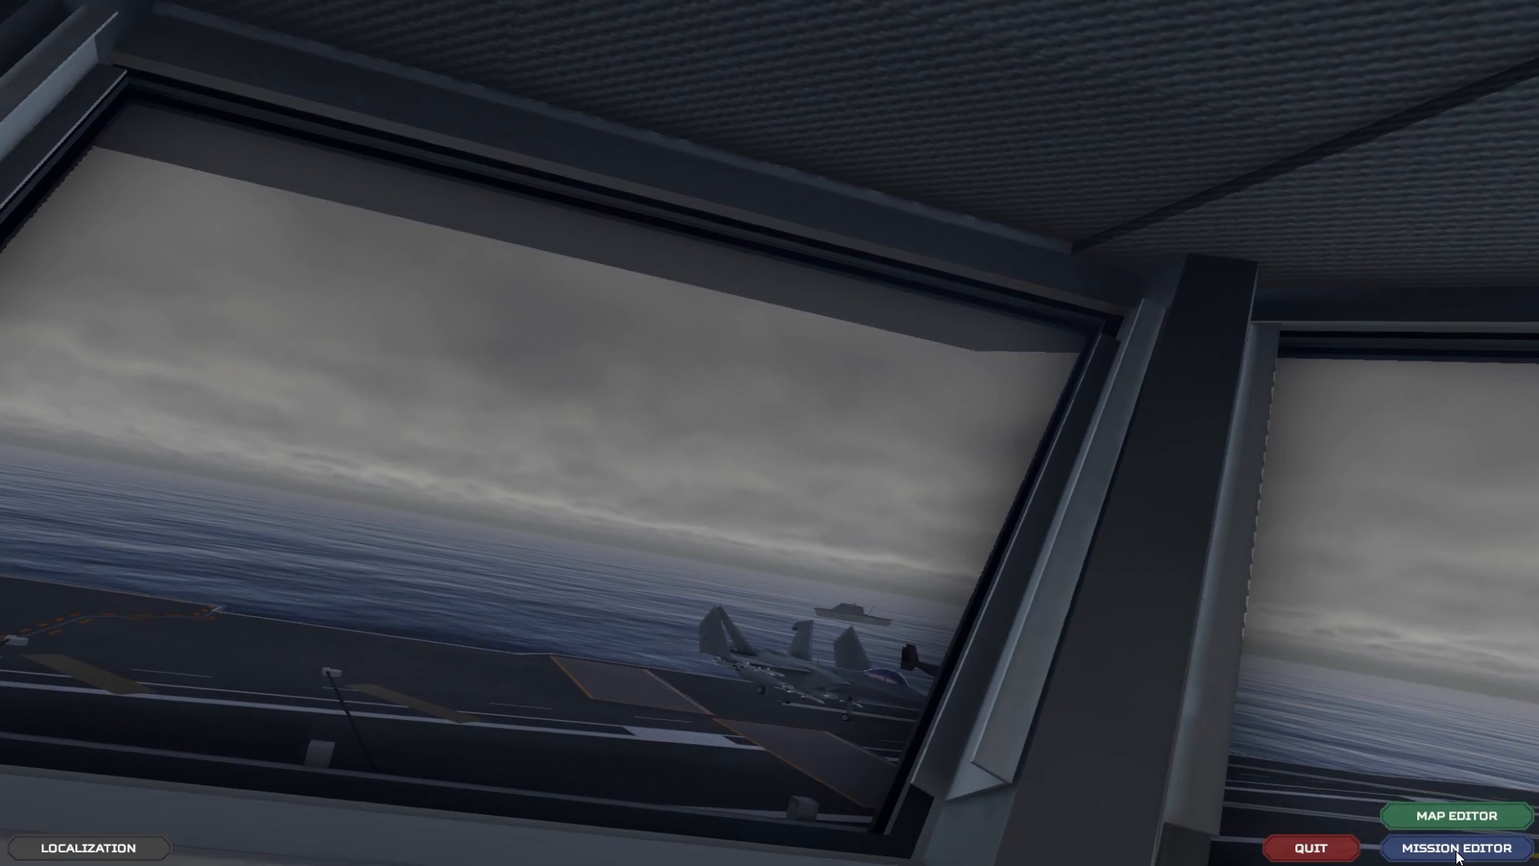
Open the mission editor's campaign editor and set the multiplayer campaign's title to "youtube video"
left_click(1458, 847)
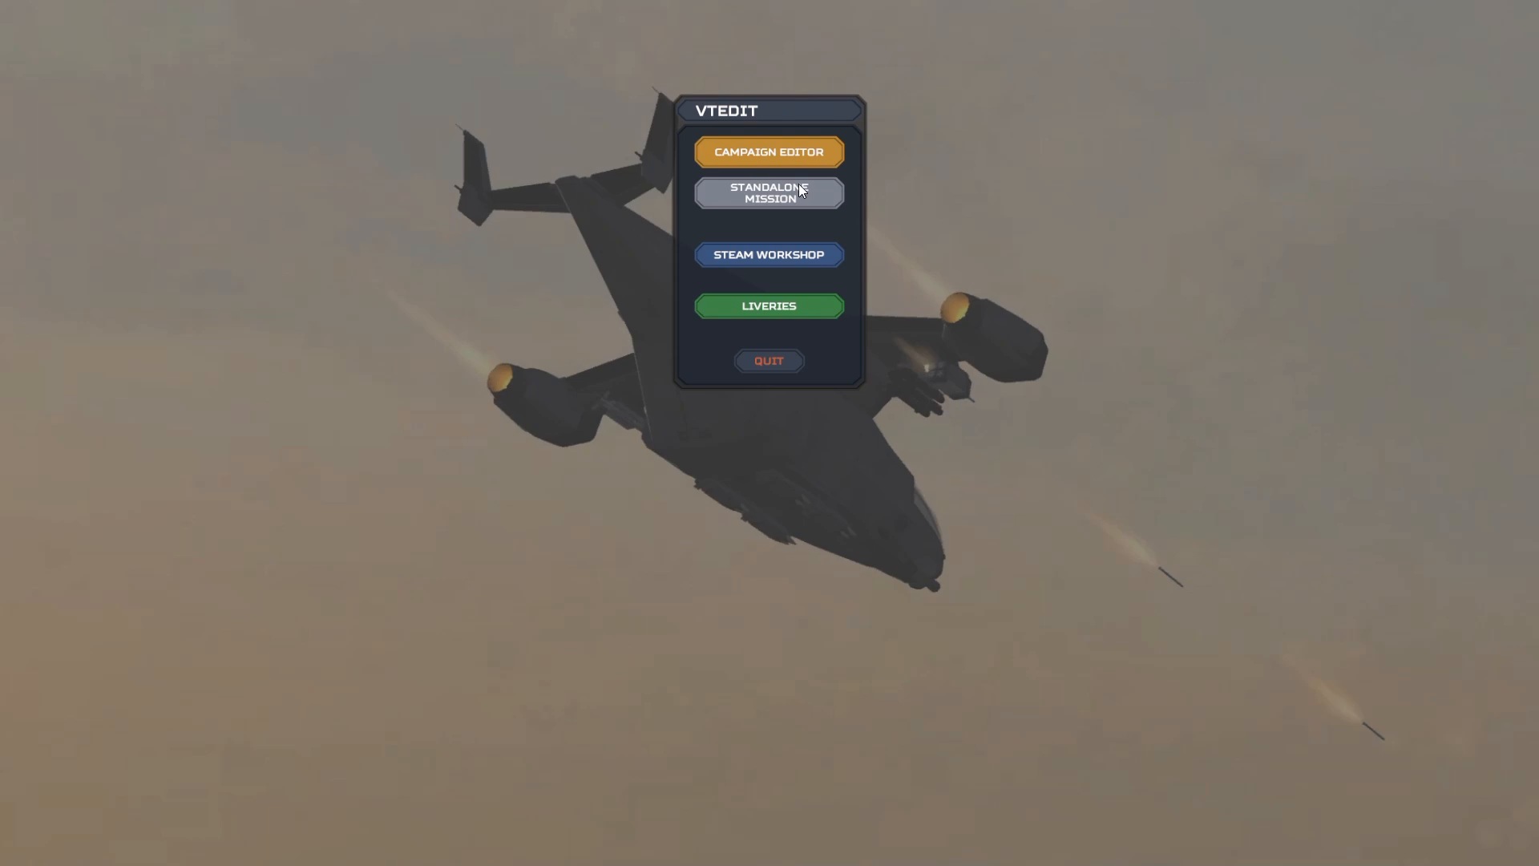
left_click(716, 158)
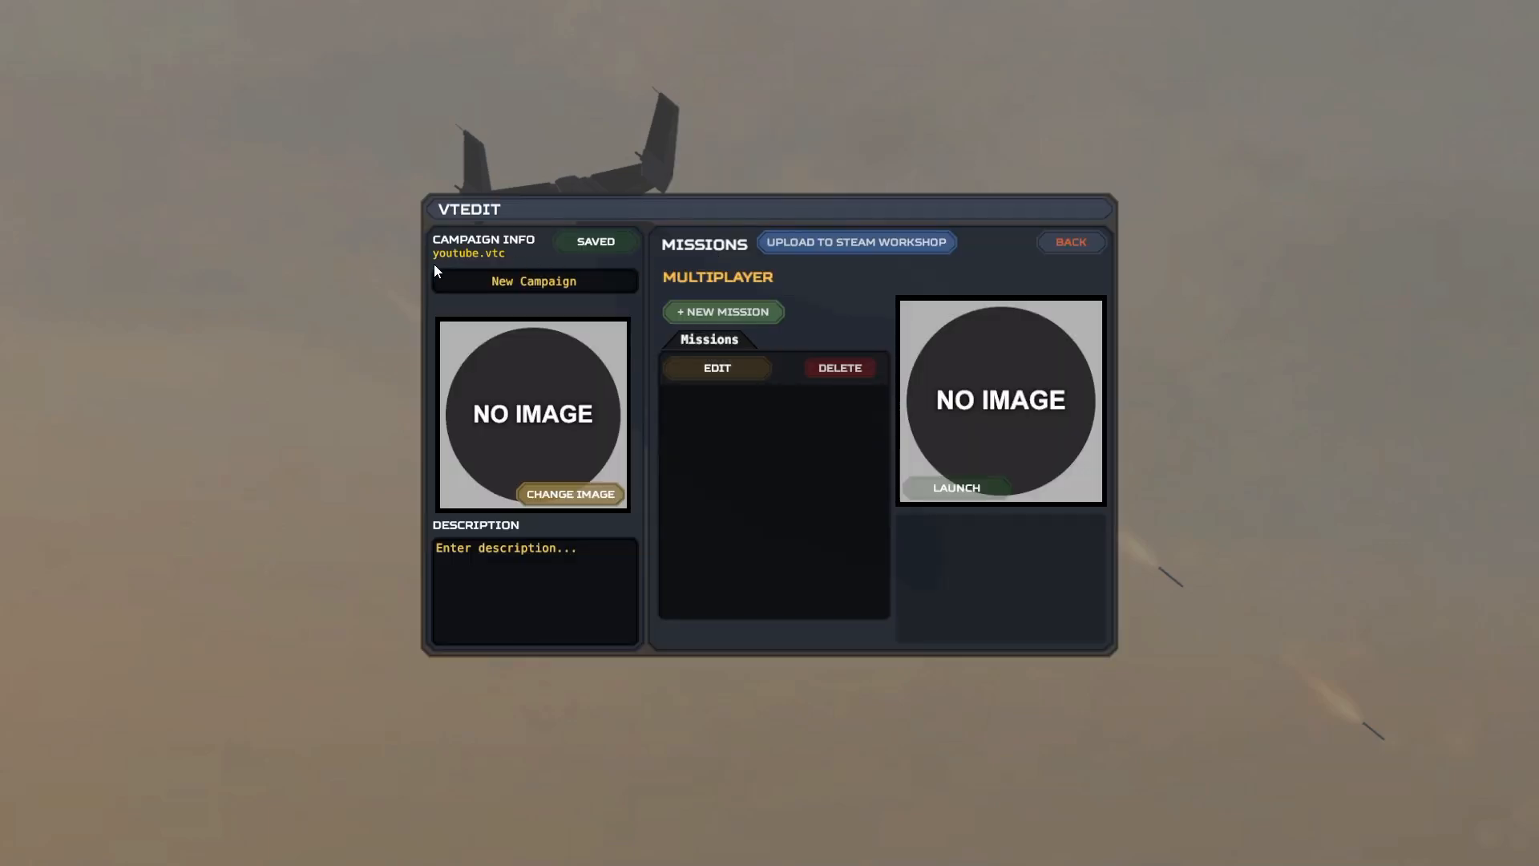
left_click(522, 283)
type("9")
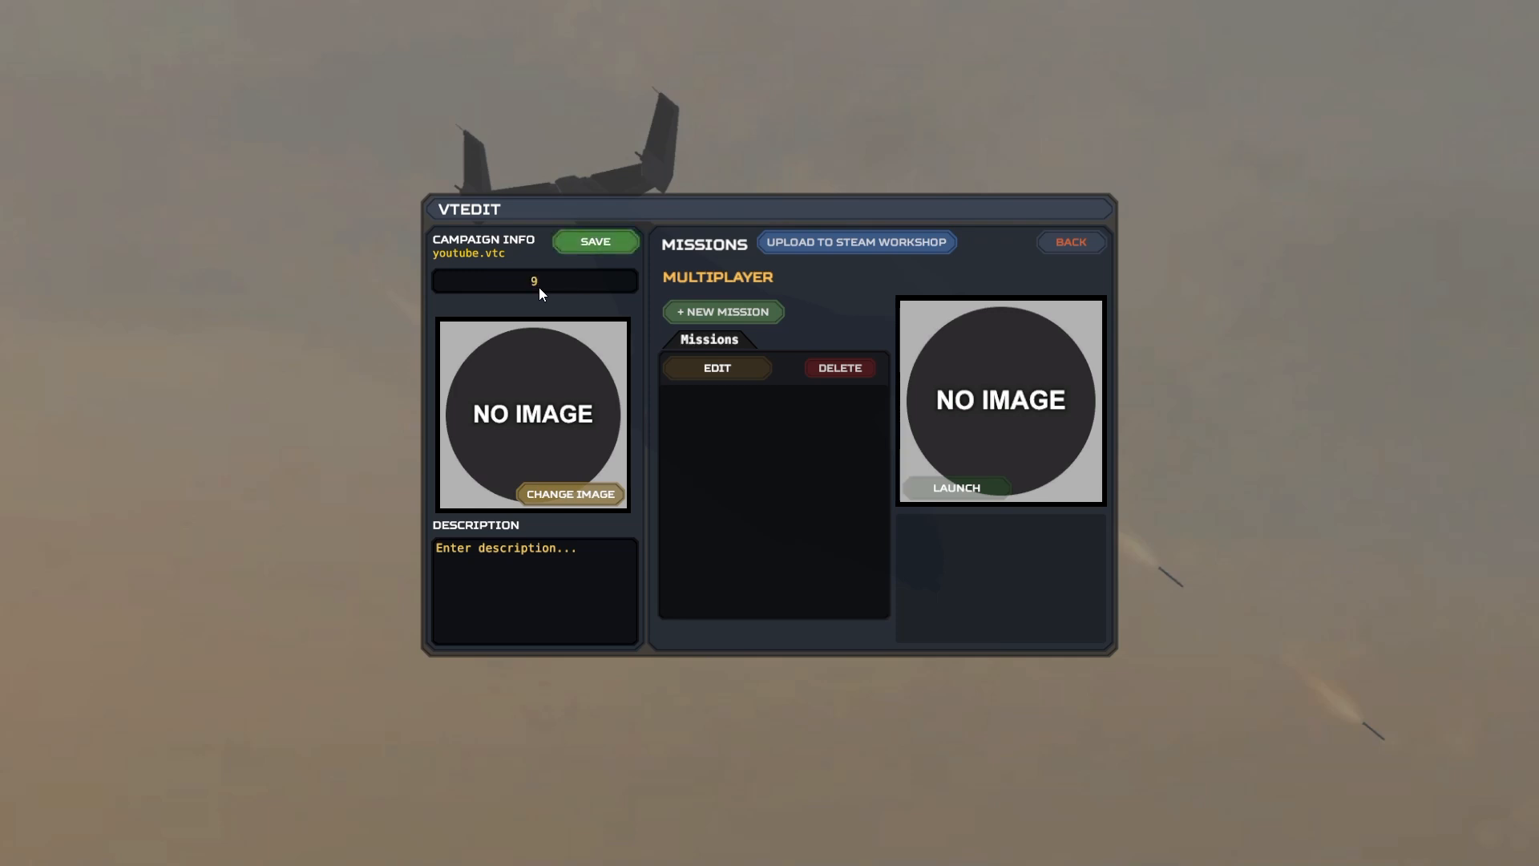
key("BackSpace")
type("youtube video")
Set the campaign's description to "youtube" and save the campaign info
left_click(470, 578)
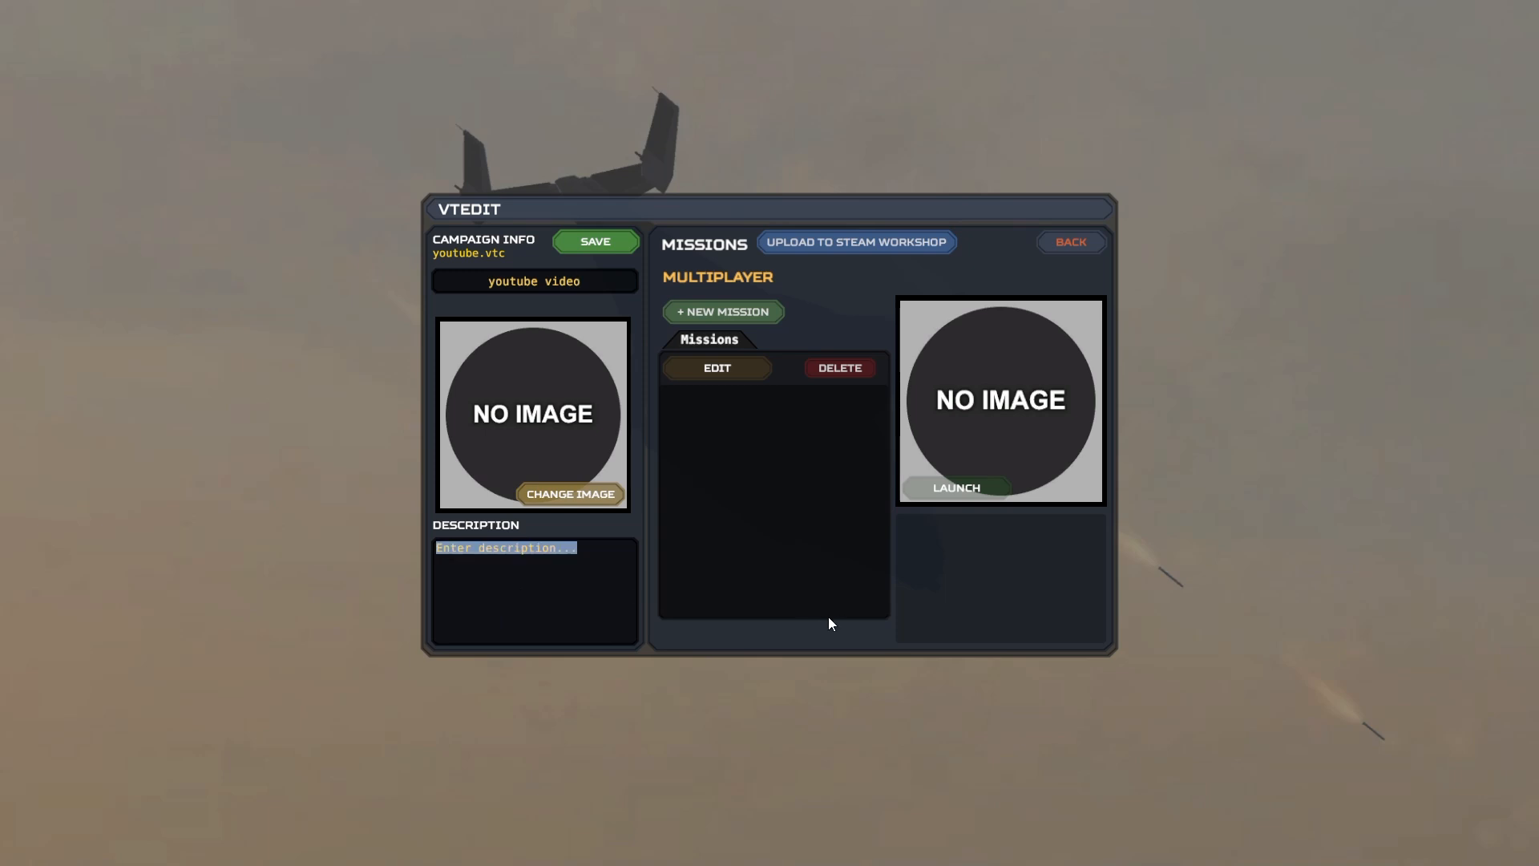
key("BackSpace")
type("y")
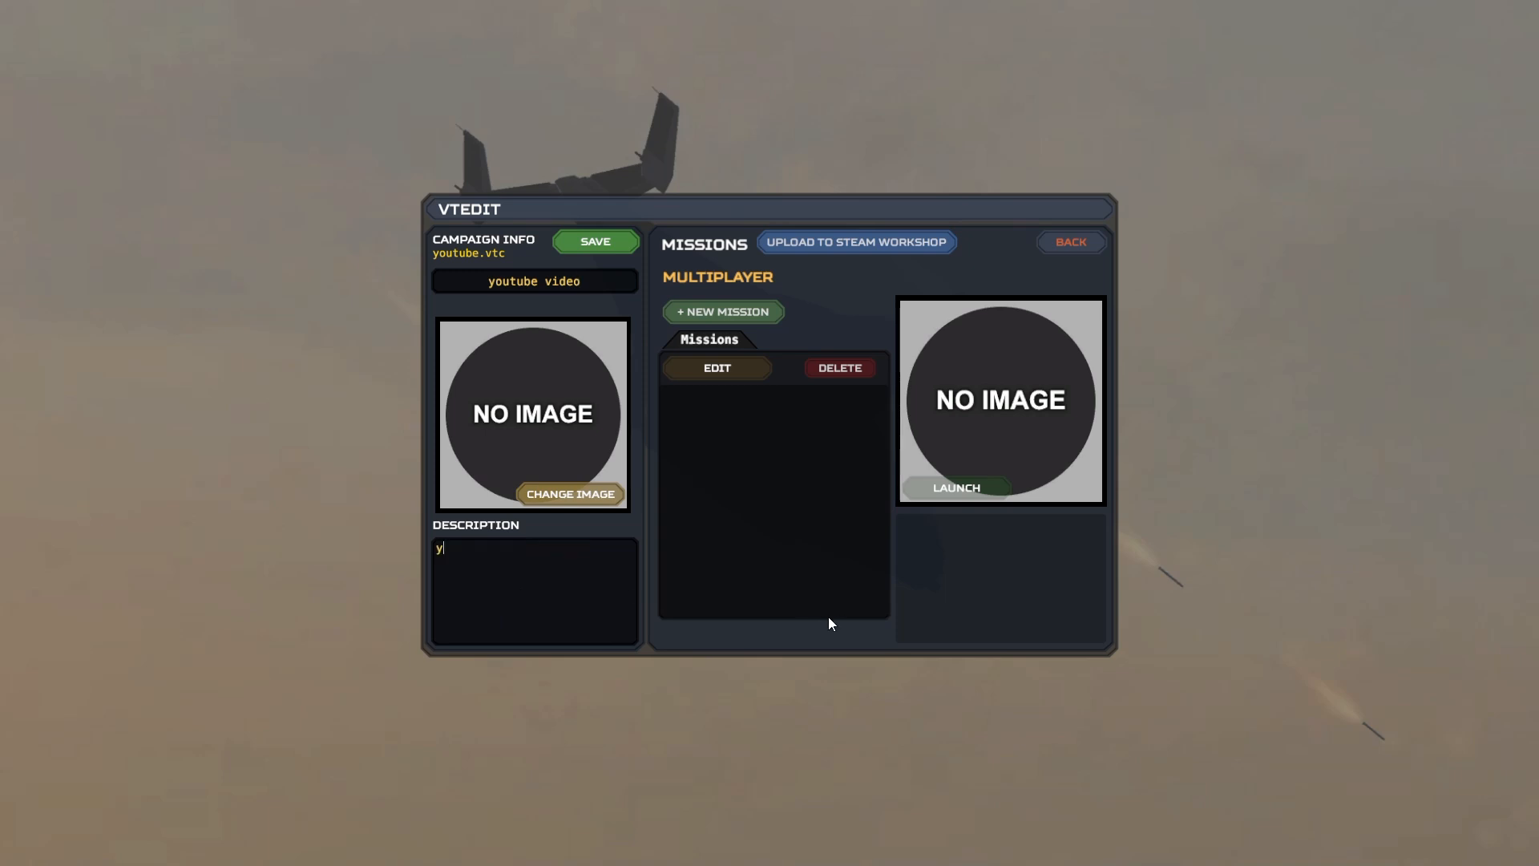
type("outube")
left_click(678, 317)
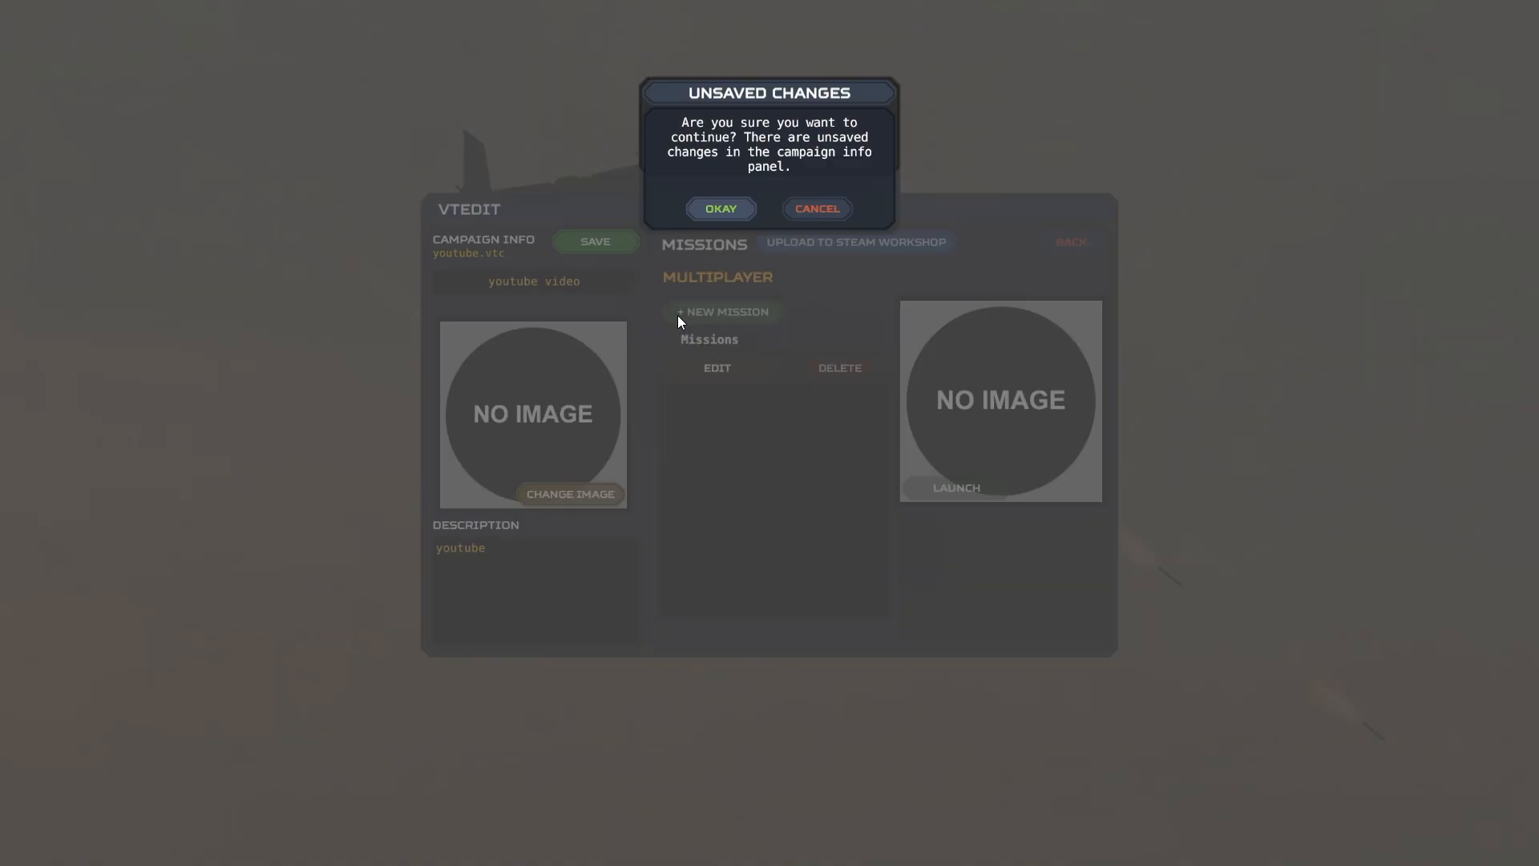
left_click(826, 210)
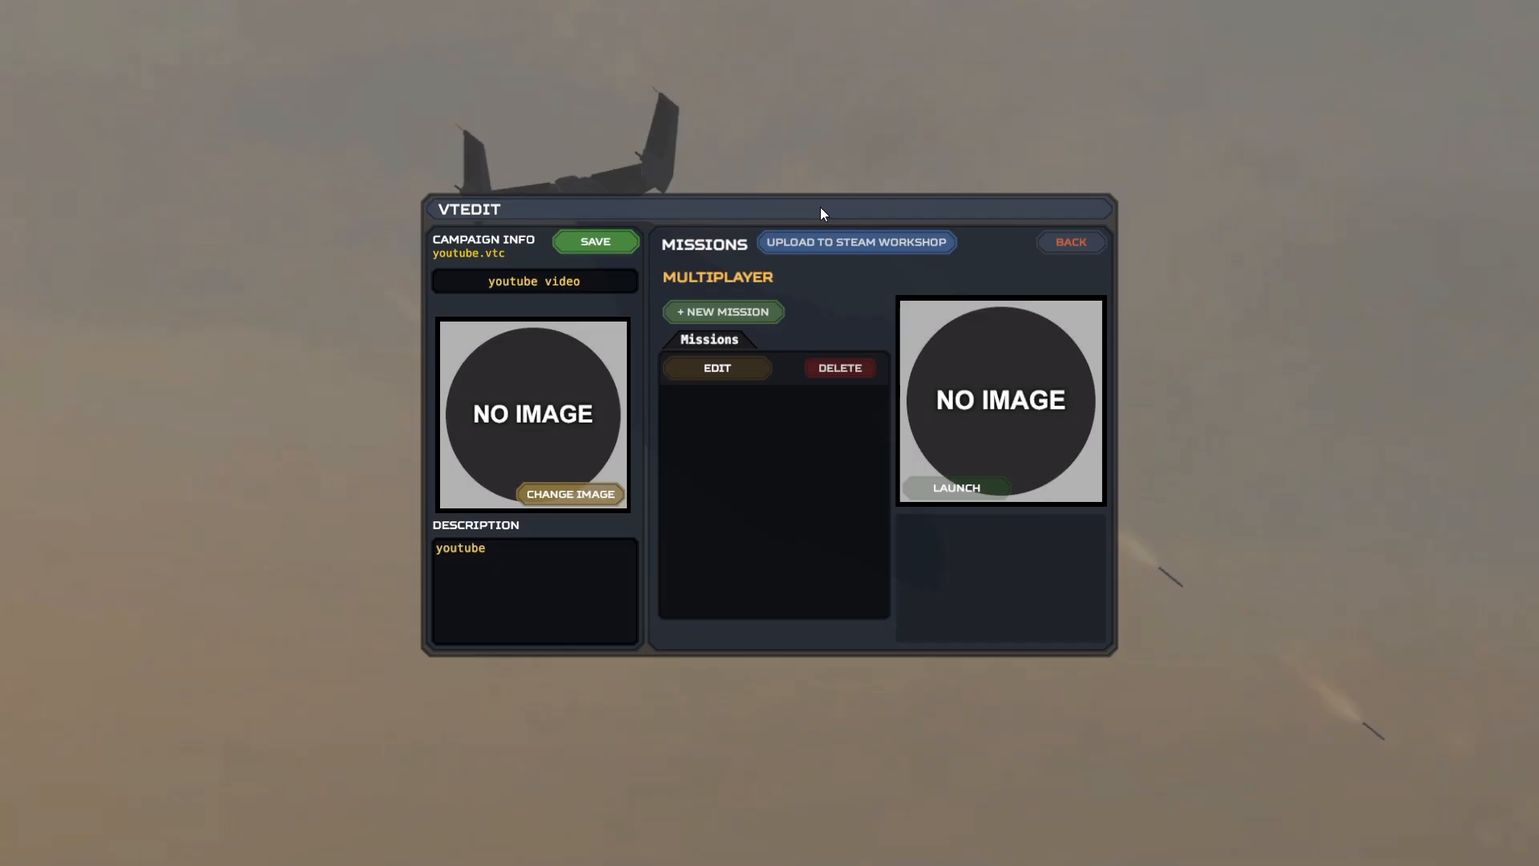
left_click(625, 243)
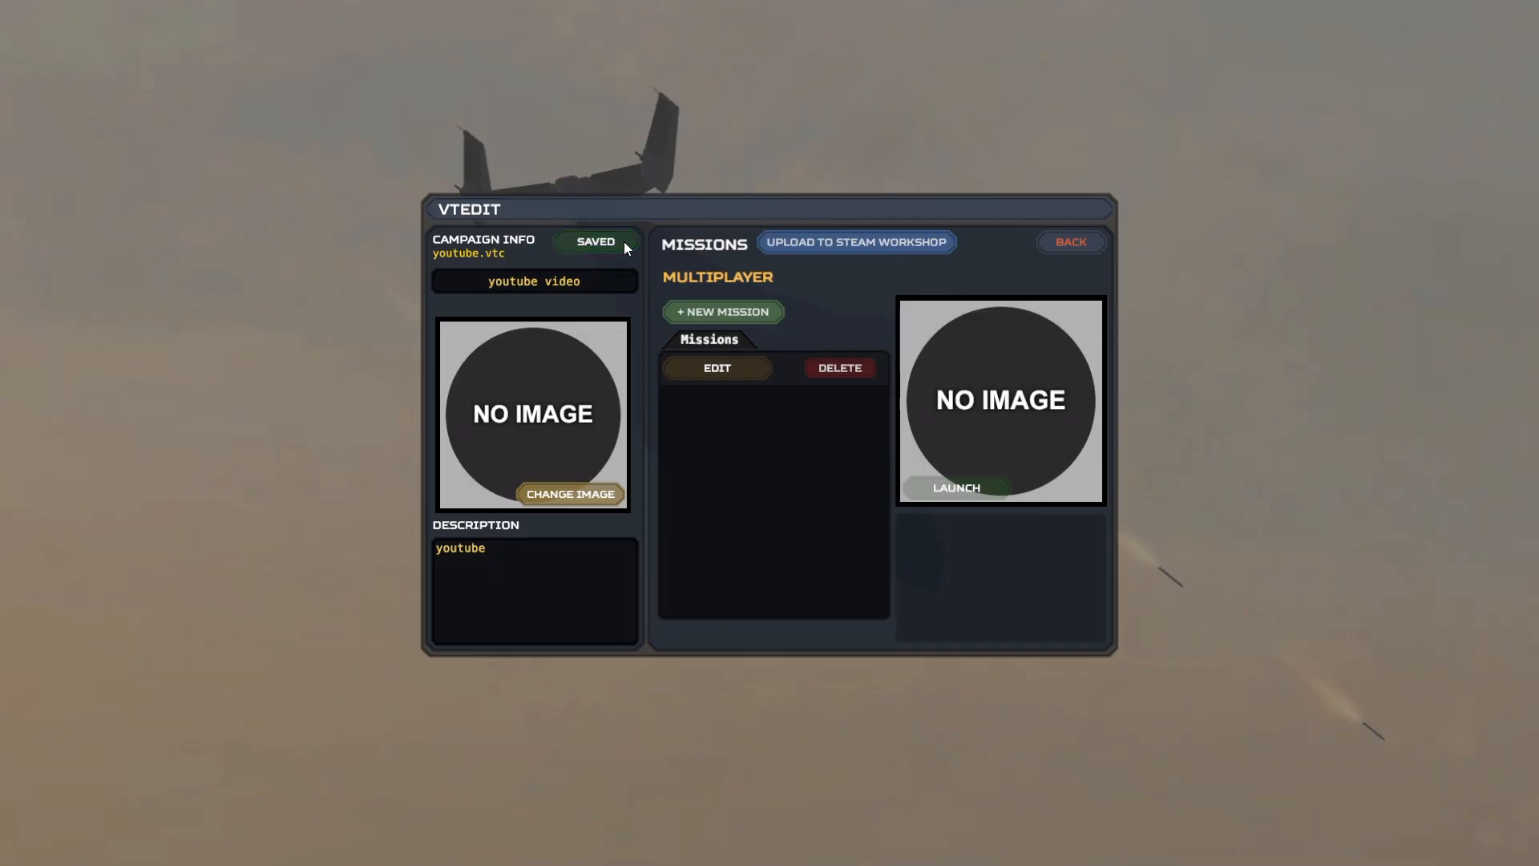
Create a mission with the filename "youtube" on the map The Island and open it for editing
left_click(745, 315)
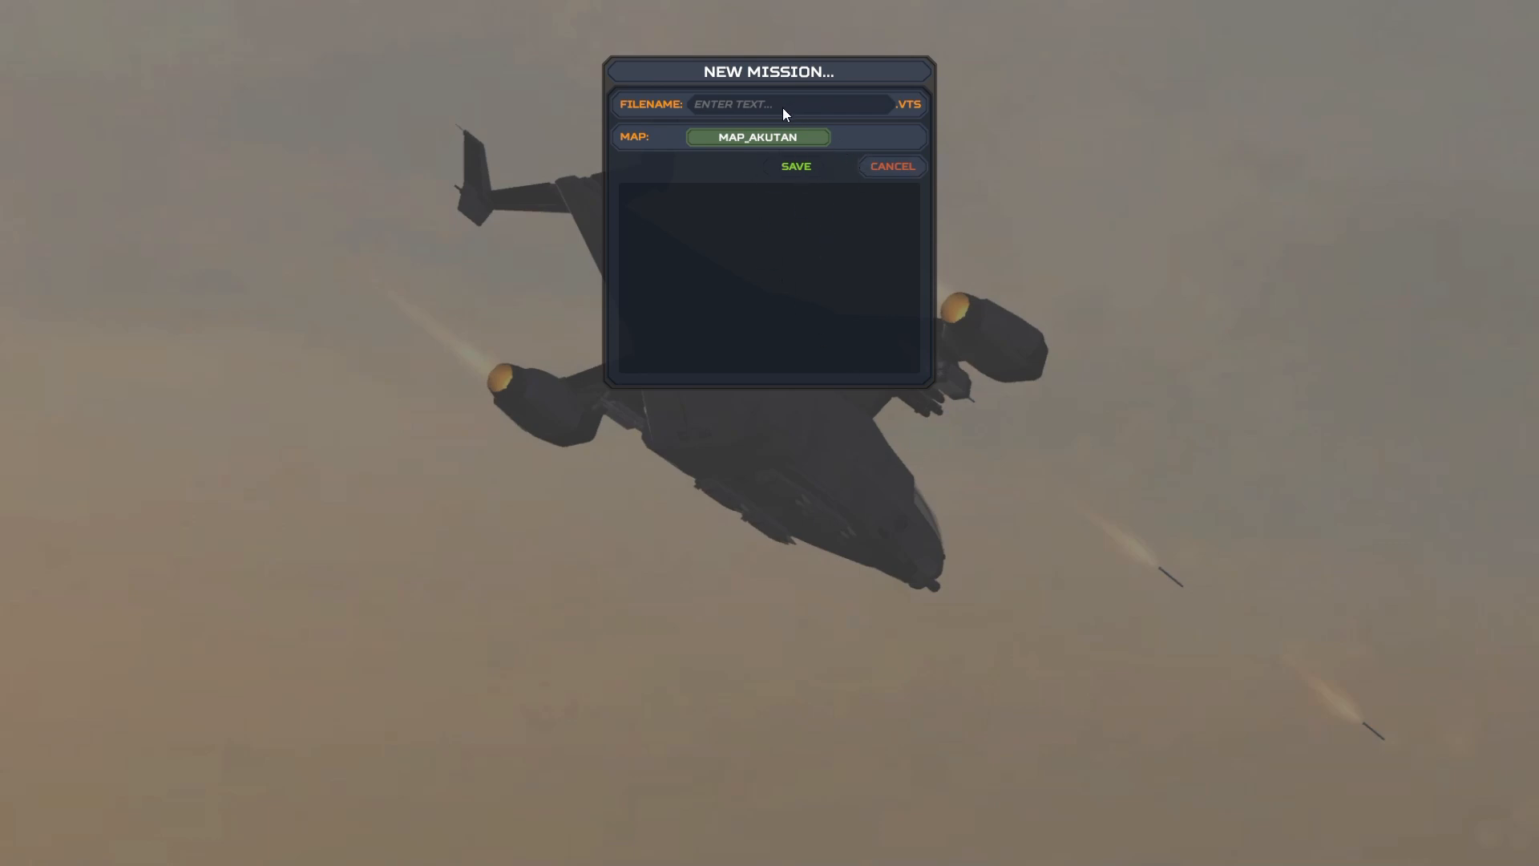
left_click(753, 136)
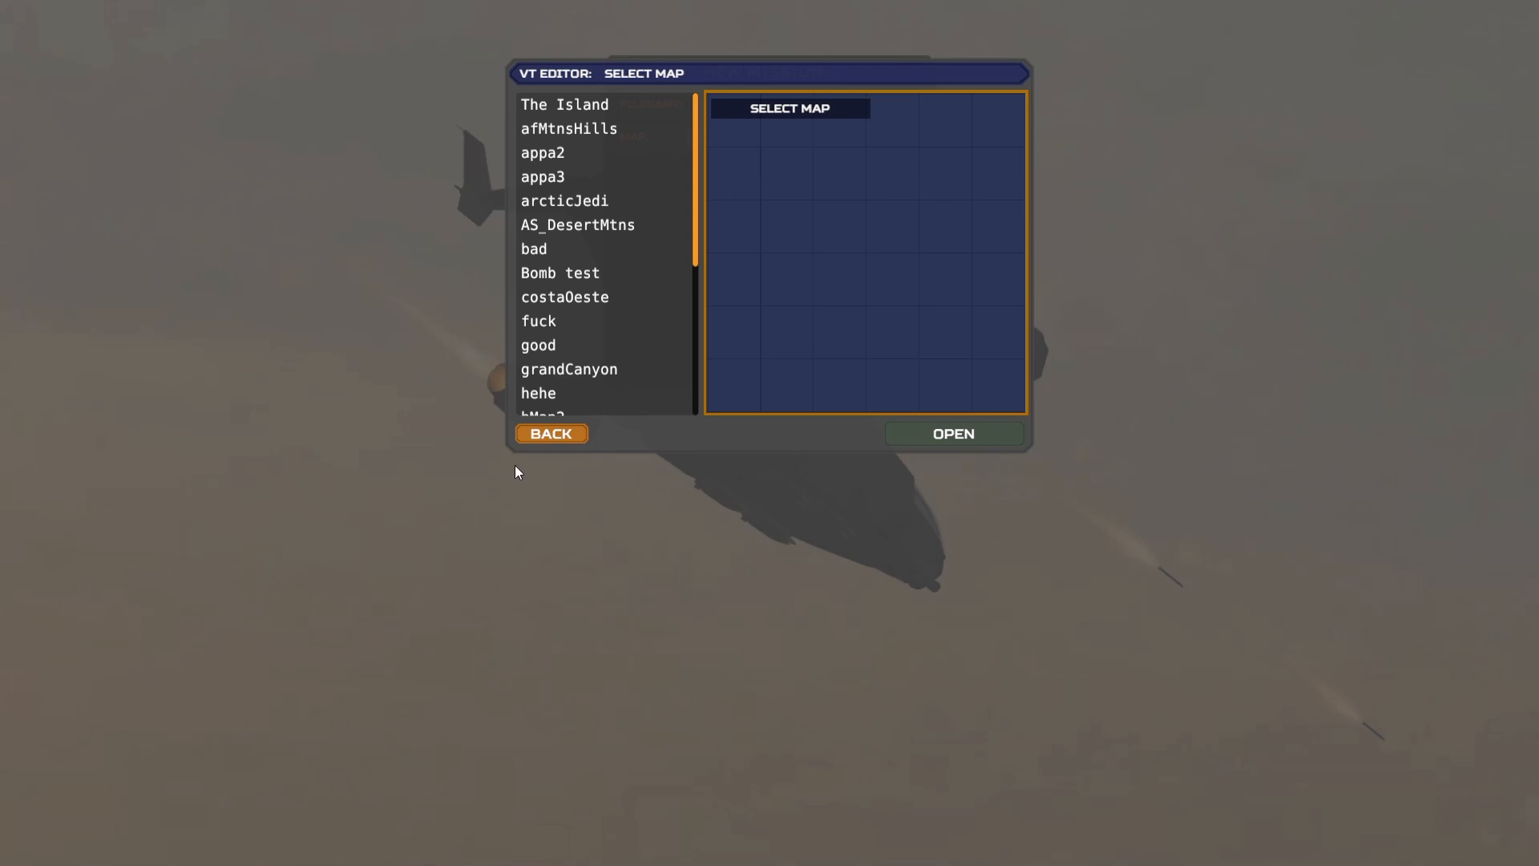
left_click(571, 110)
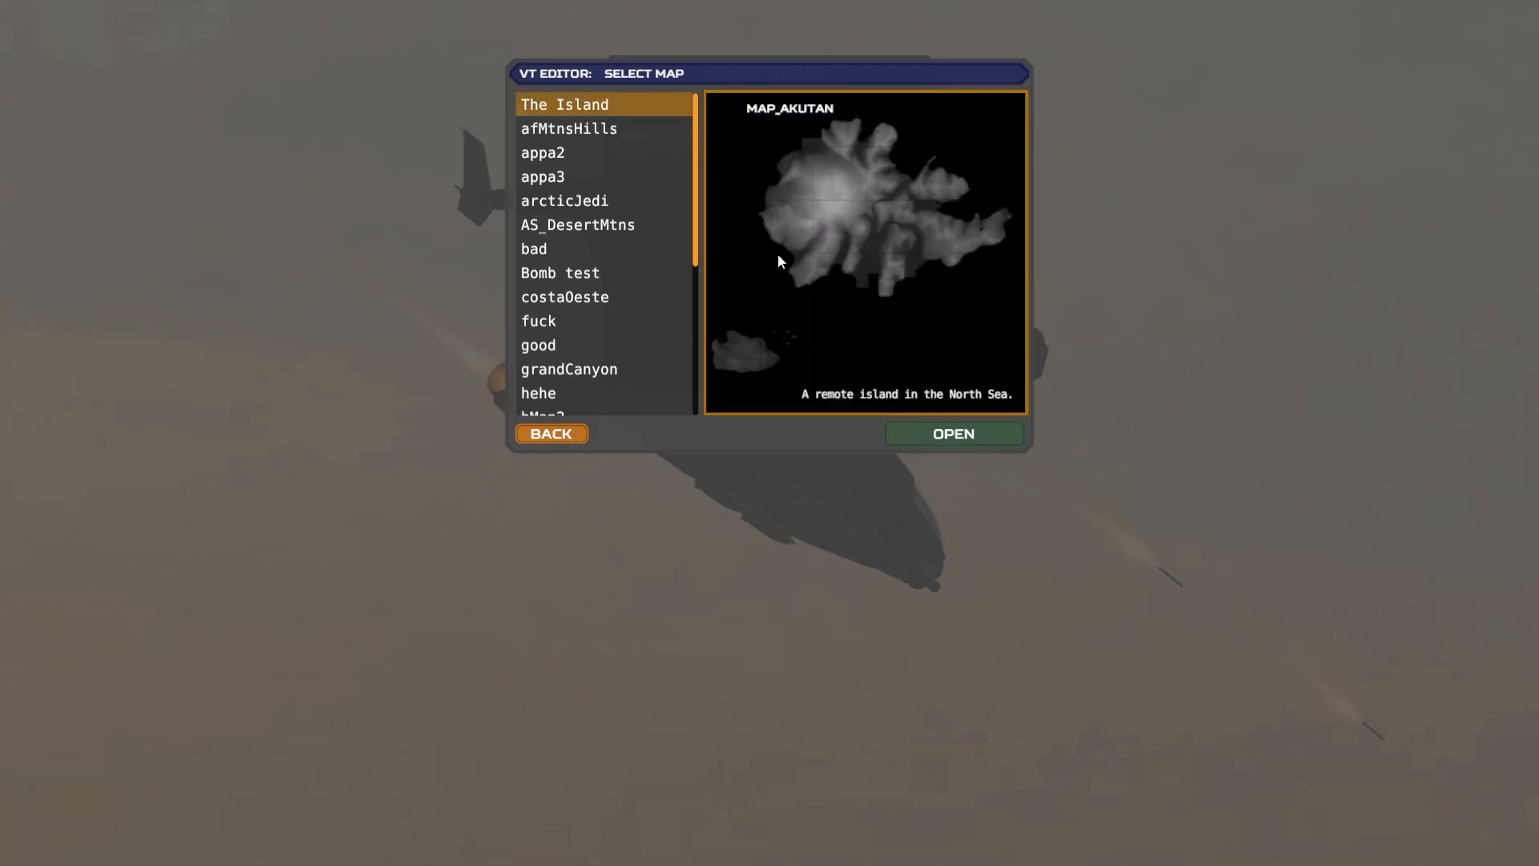
left_click(921, 430)
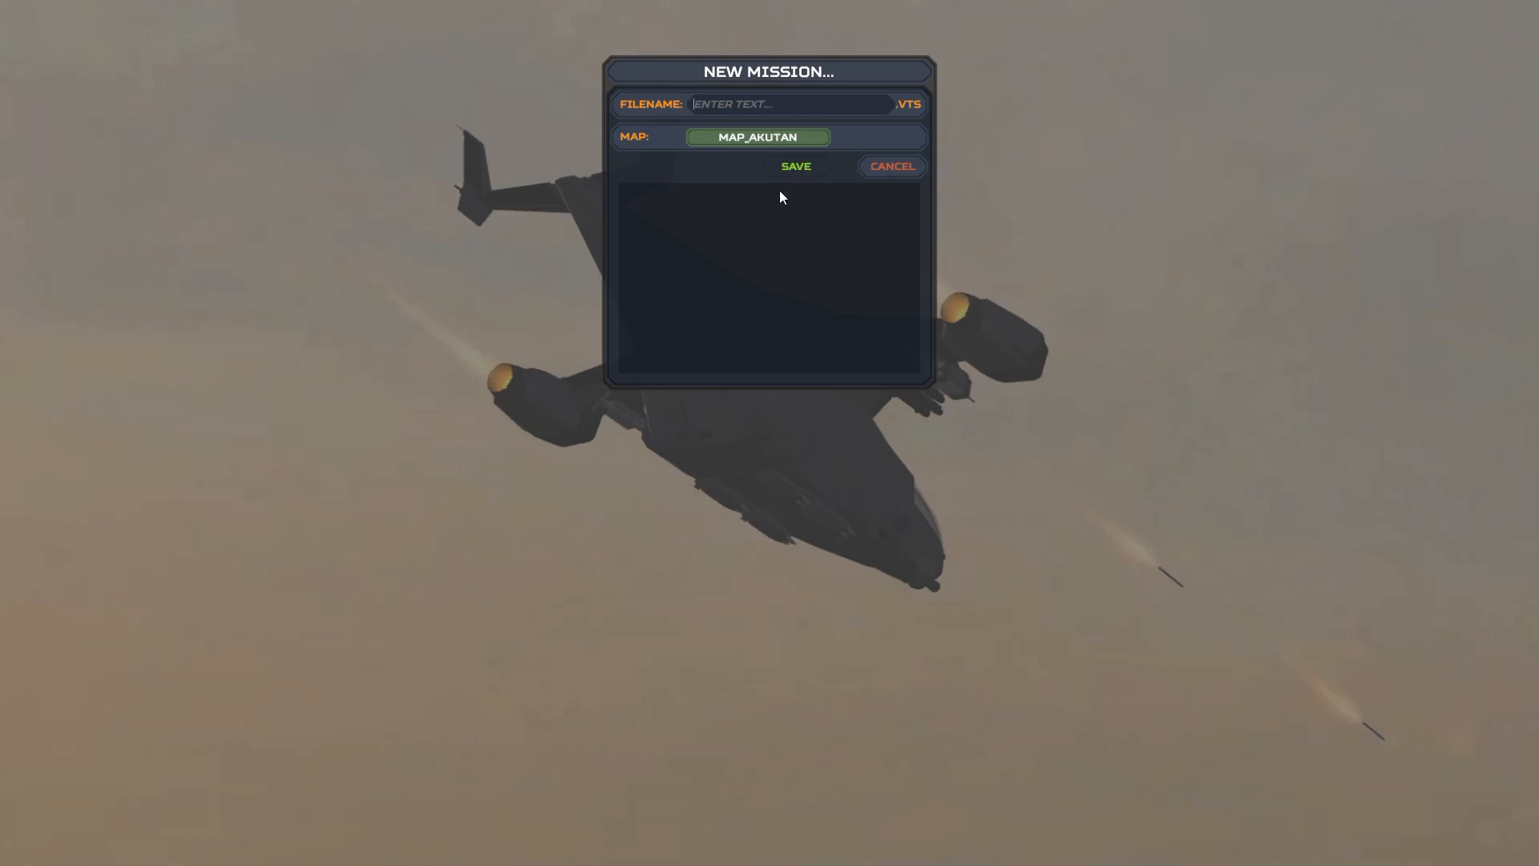
type("yout")
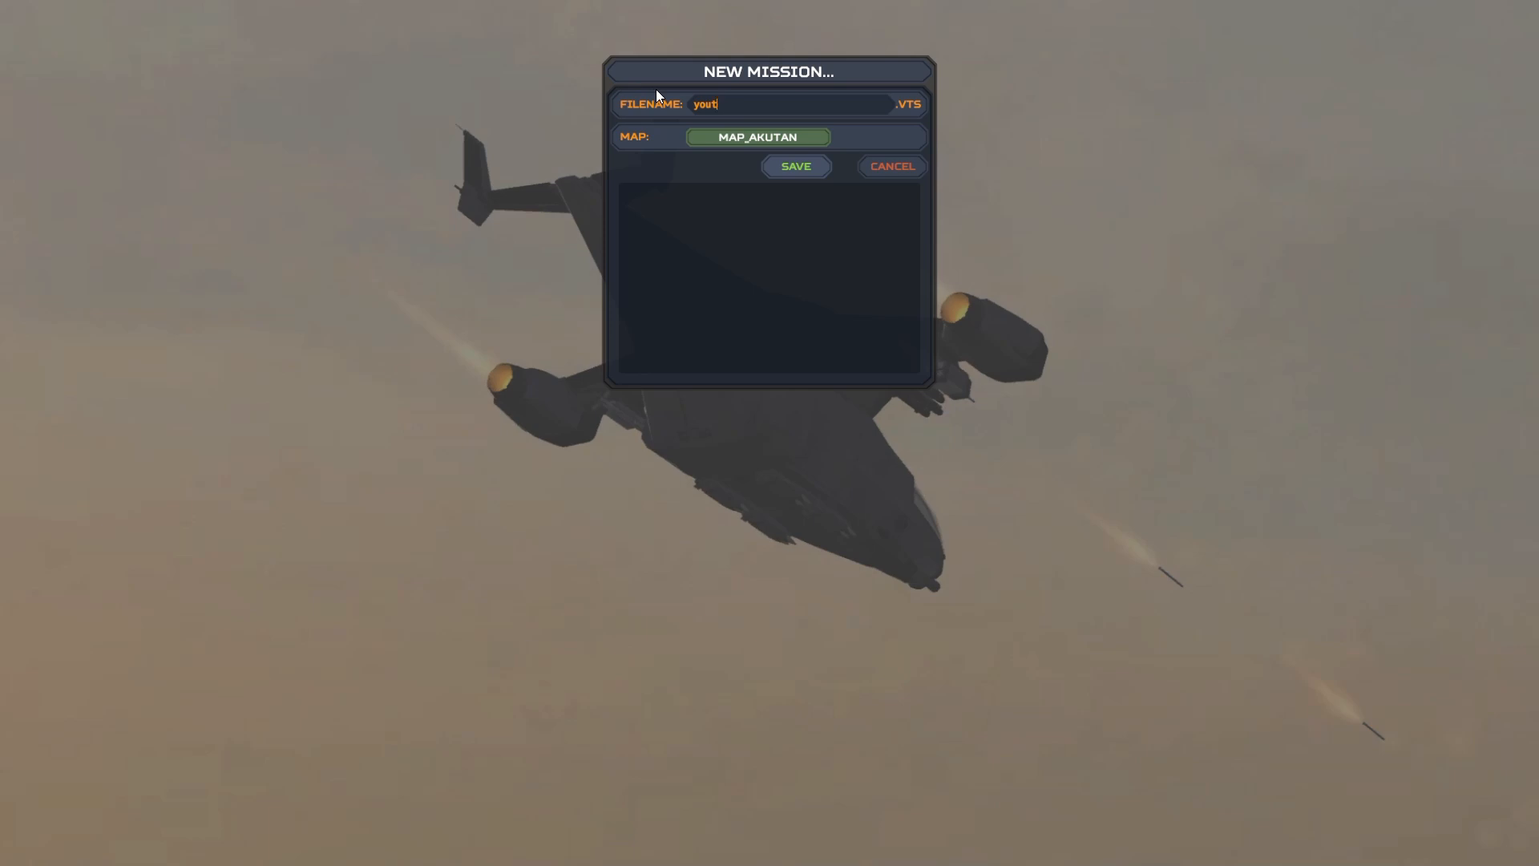
type("be")
left_click(796, 167)
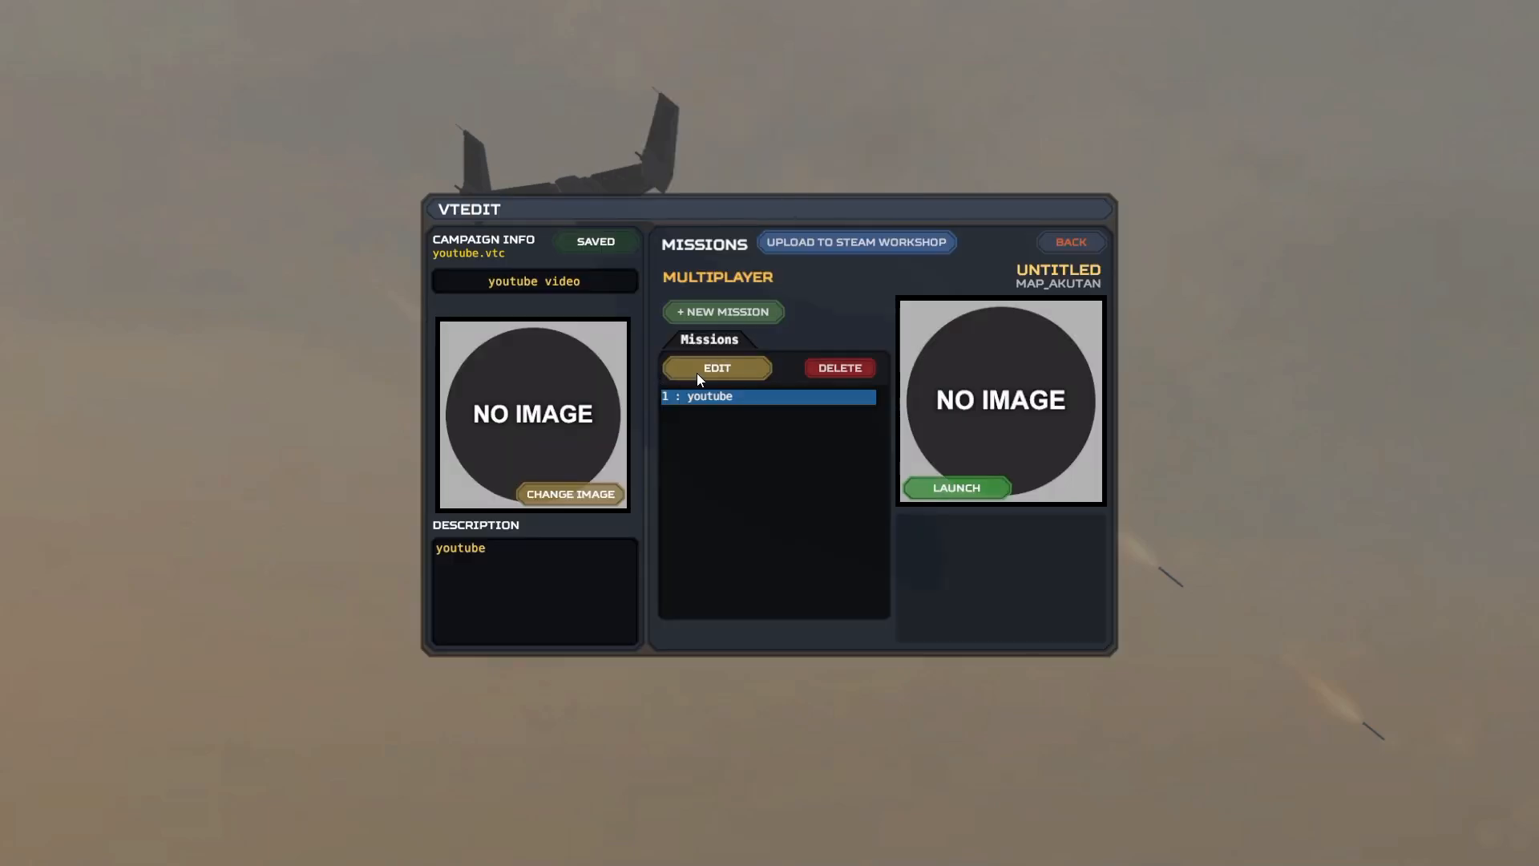
left_click(697, 375)
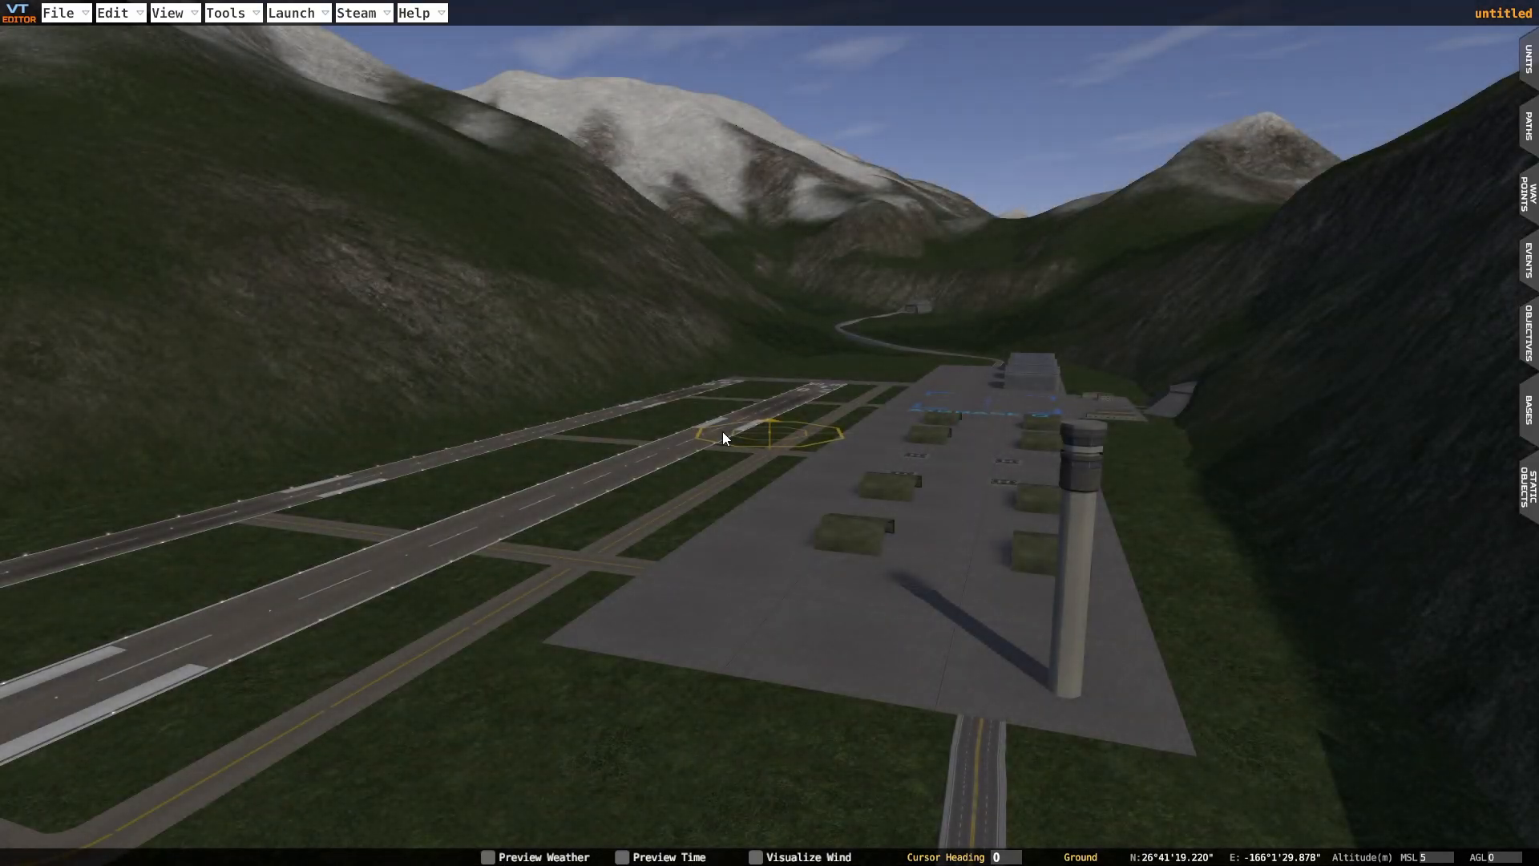
Examine the airbase's runways, apron and hangars from several angles
right_click_drag(711, 483, 805, 499)
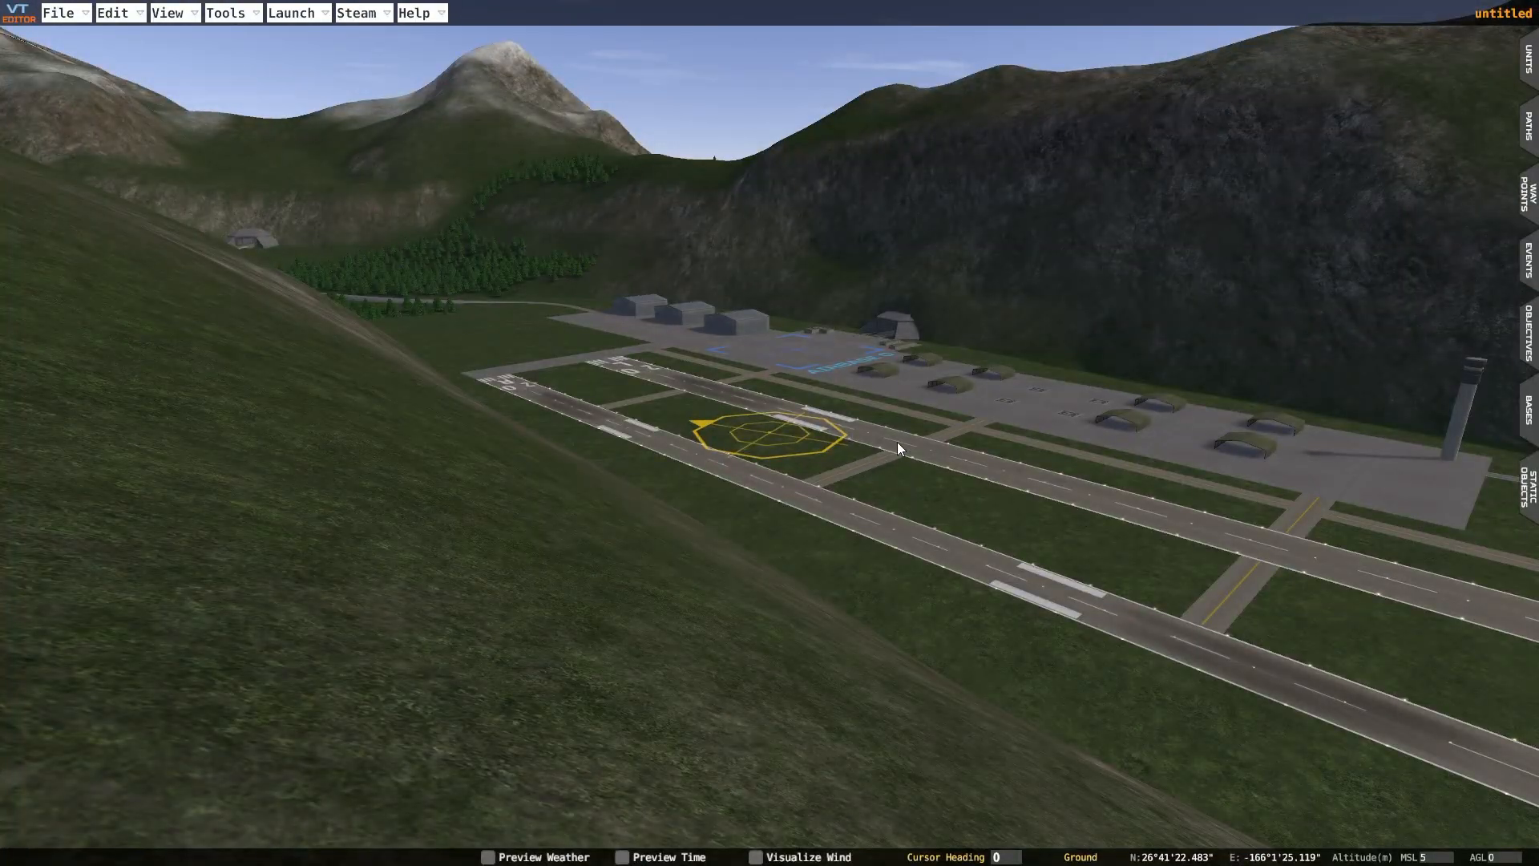
right_click_drag(940, 397, 878, 417)
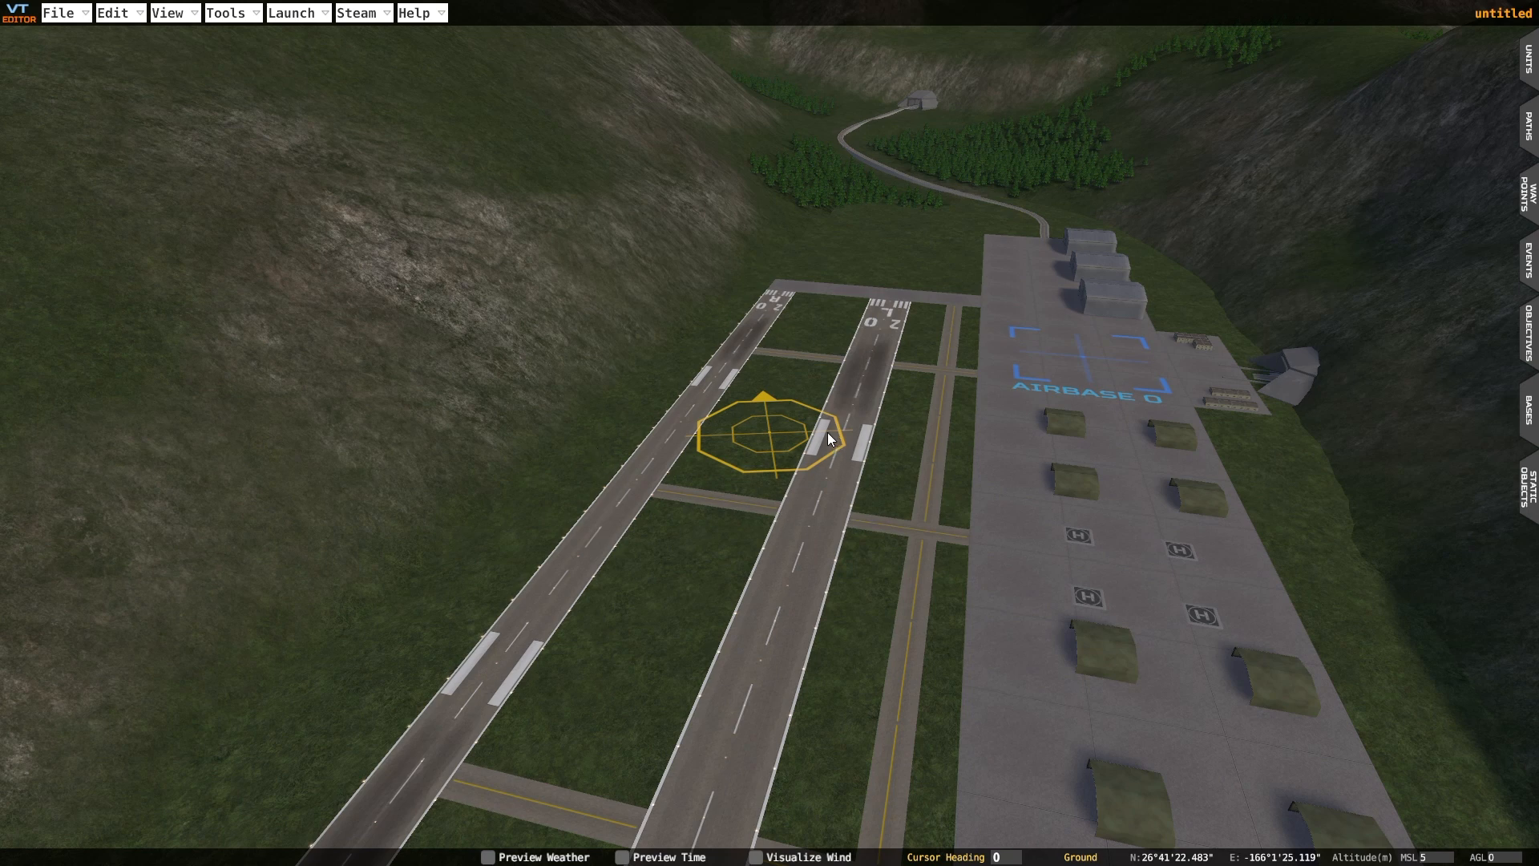
key("d")
key("a")
key("d")
key("a")
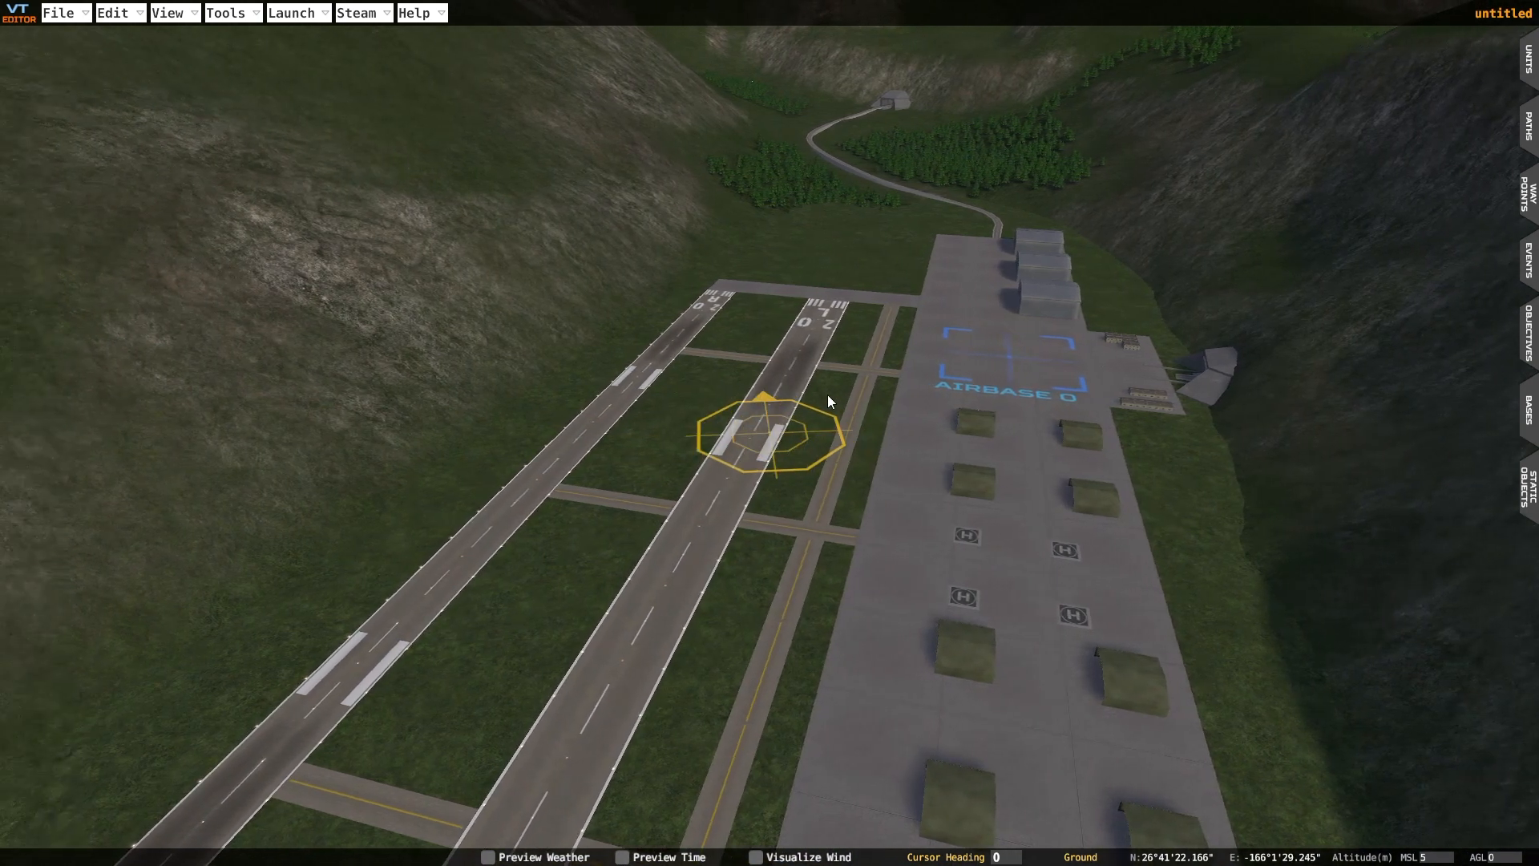
key("d")
key("a")
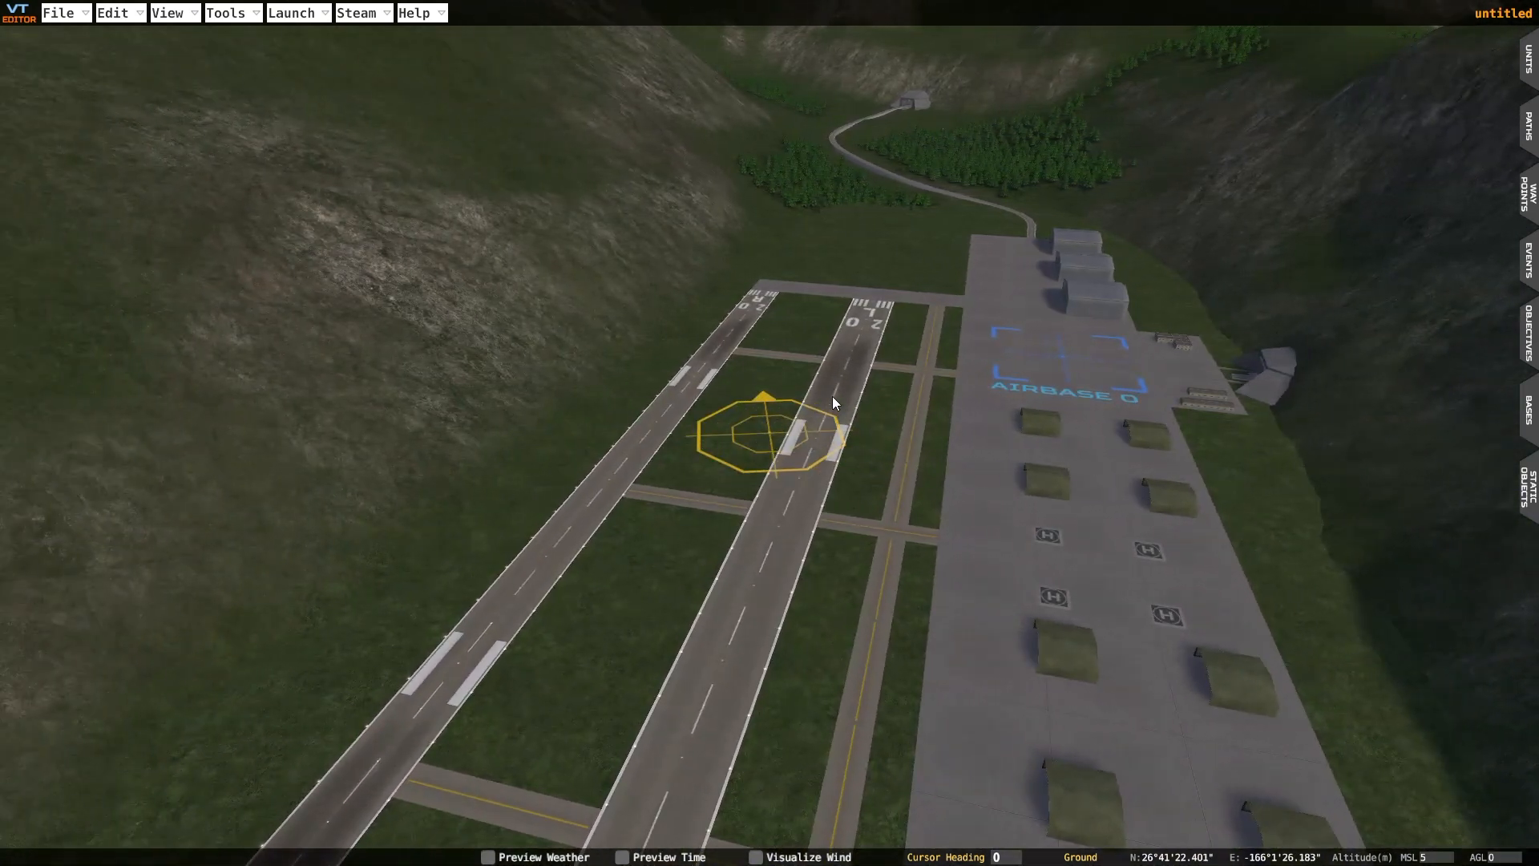
key("w")
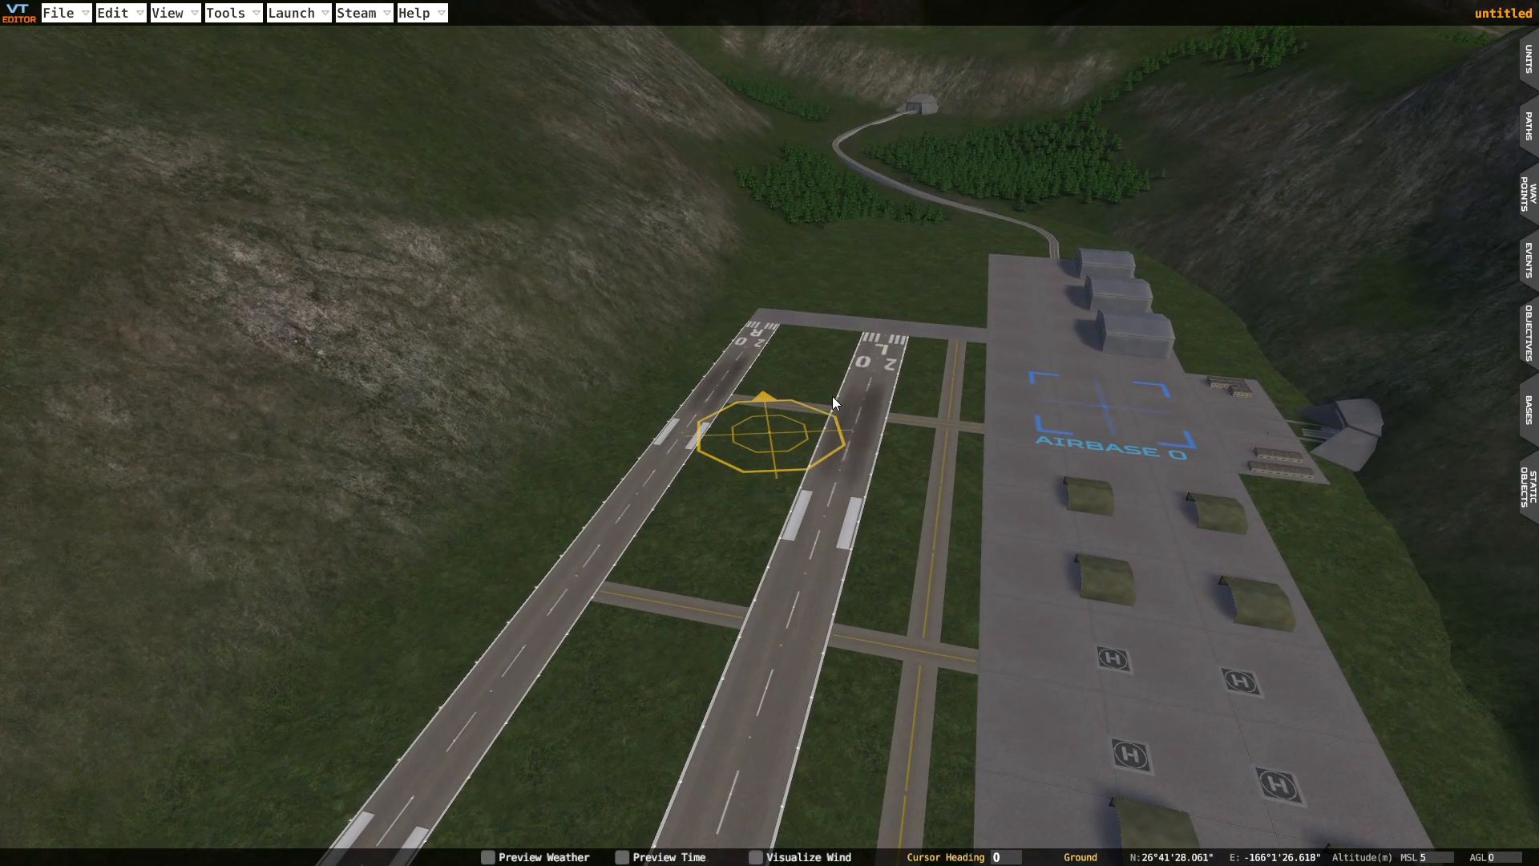
key("a")
key("d")
key("w")
key("d")
key("s")
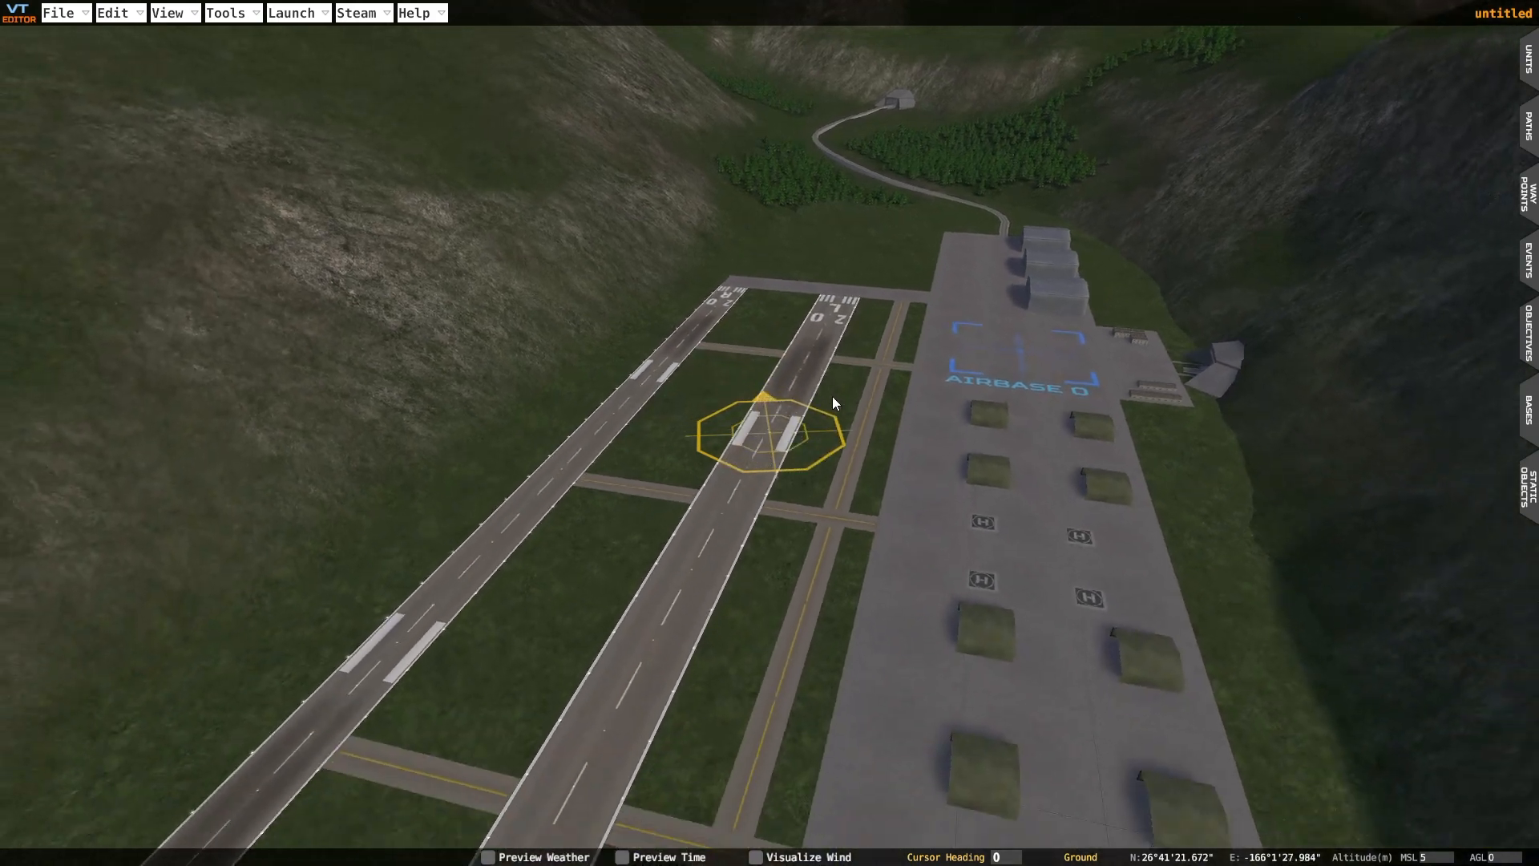
key("w")
key("a")
key("d")
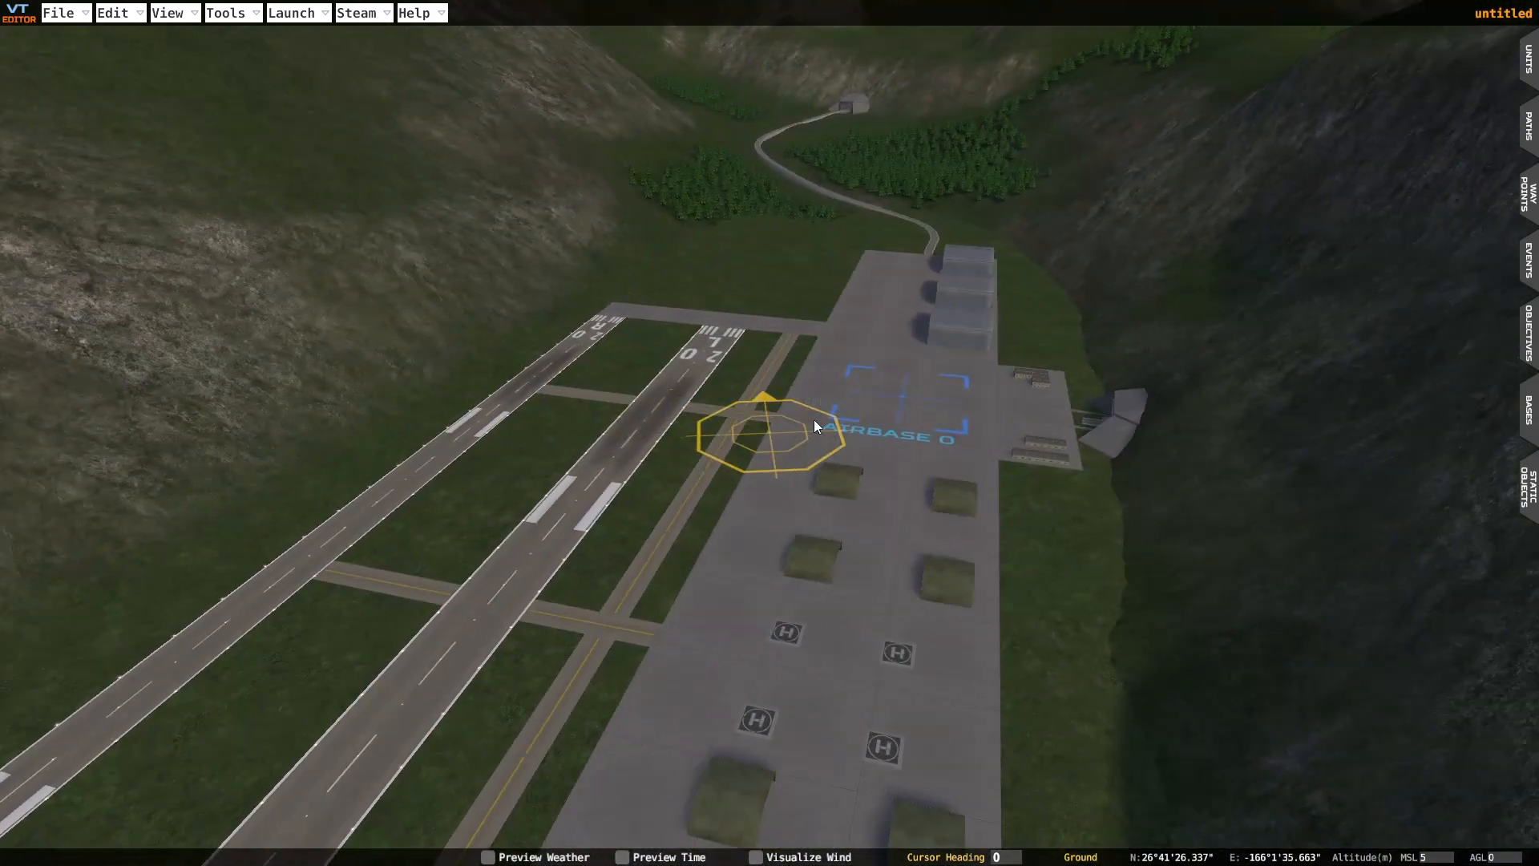
Move the placement cursor over the runway and rotate its heading to 191
key("a")
key("e")
key("q")
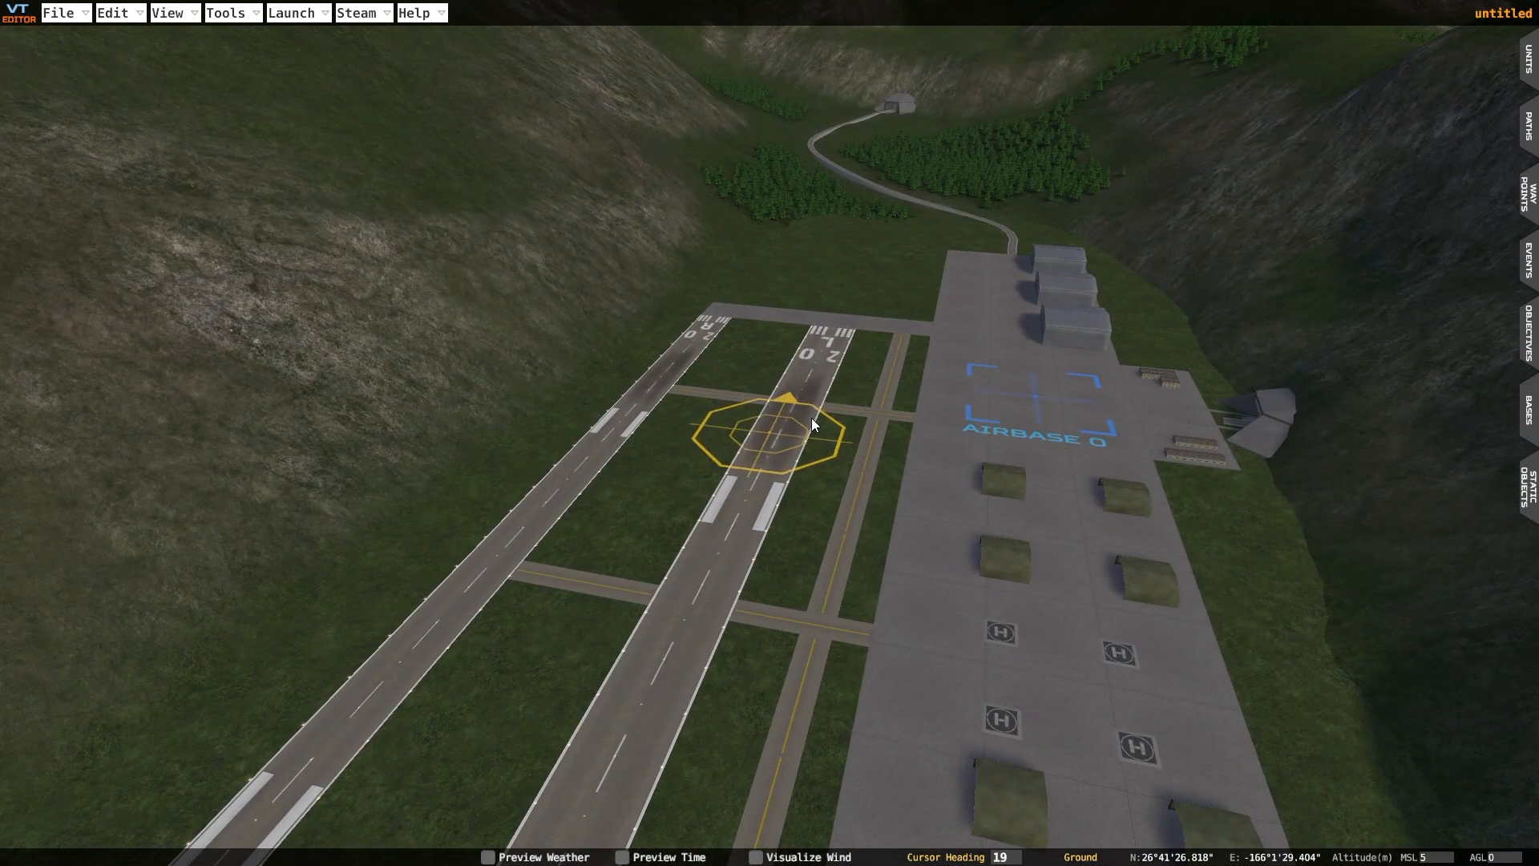
key("q")
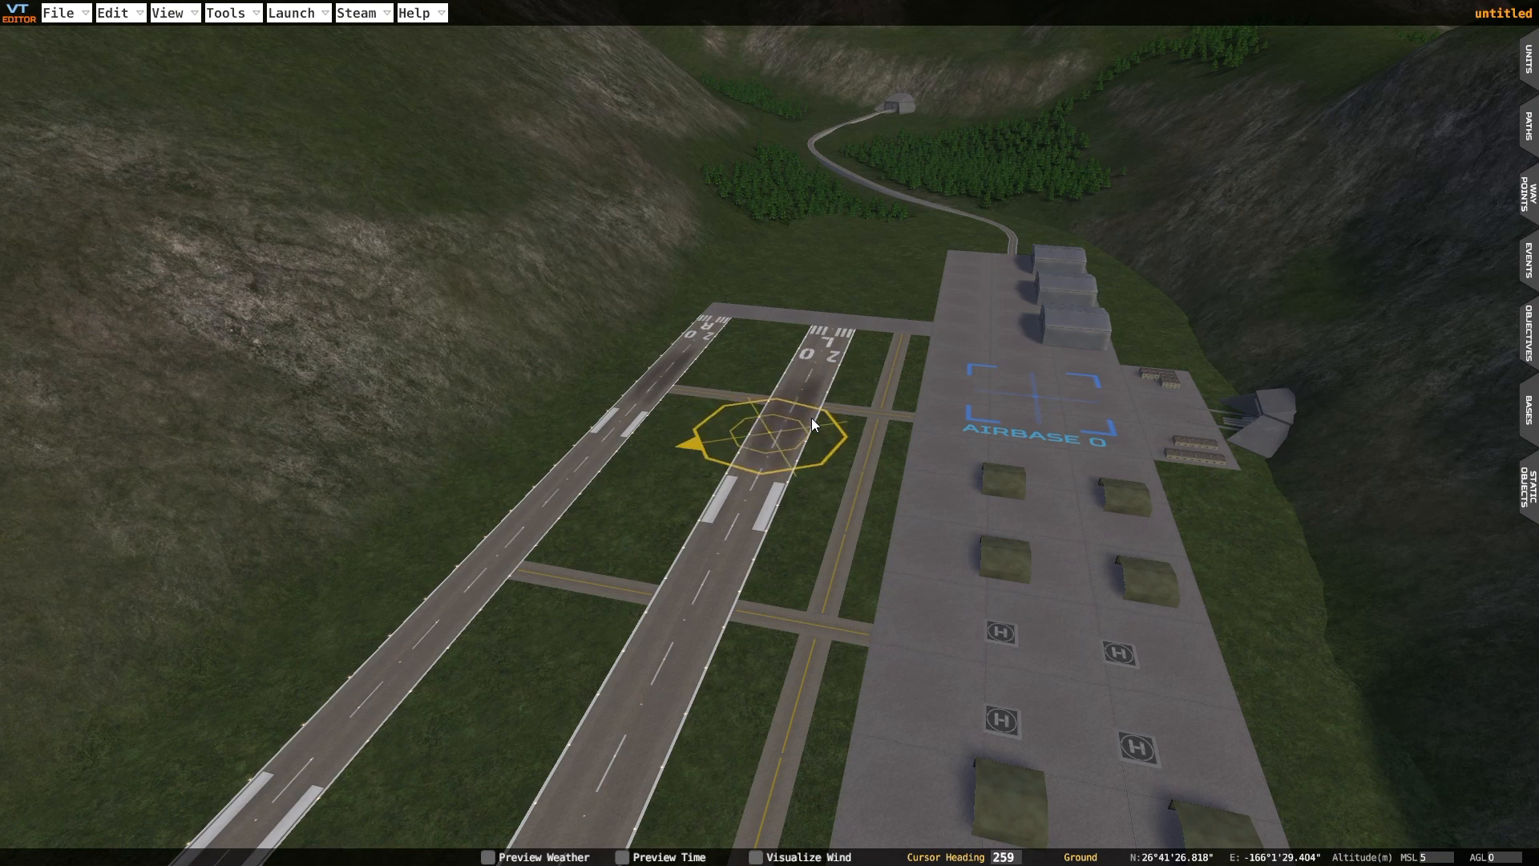
key("q")
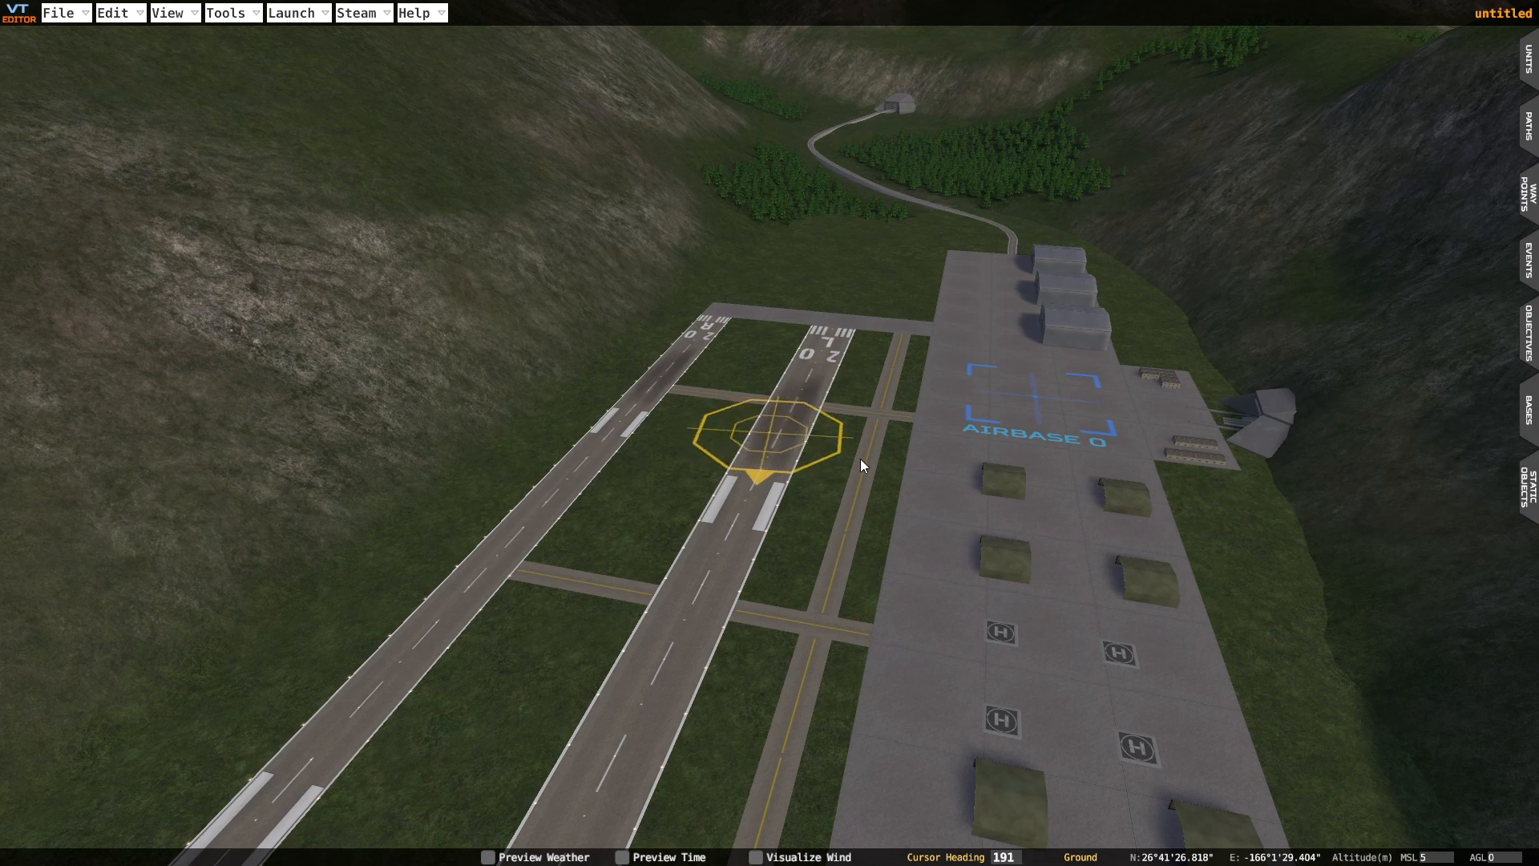
Inspect the airbase at different distances, ending close up on the 20L end of the runway
scroll(874, 514, "up", 8)
scroll(870, 523, "down", 2)
scroll(870, 526, "down", 8)
scroll(865, 541, "up", 5)
scroll(862, 548, "down", 3)
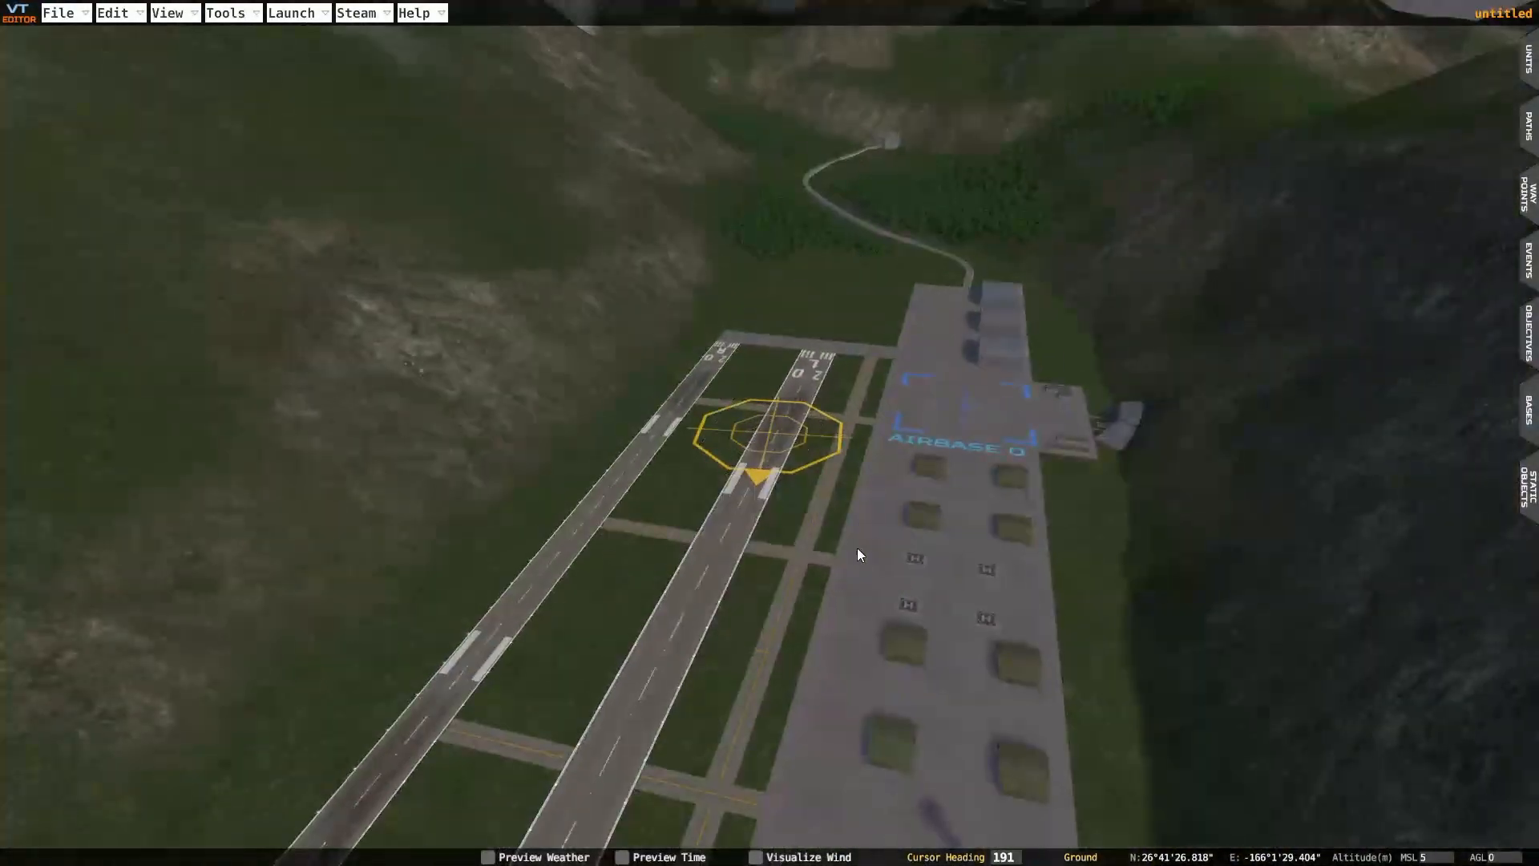
scroll(858, 550, "up", 3)
key("w")
key("d")
key("a")
key("s")
key("d")
key("d")
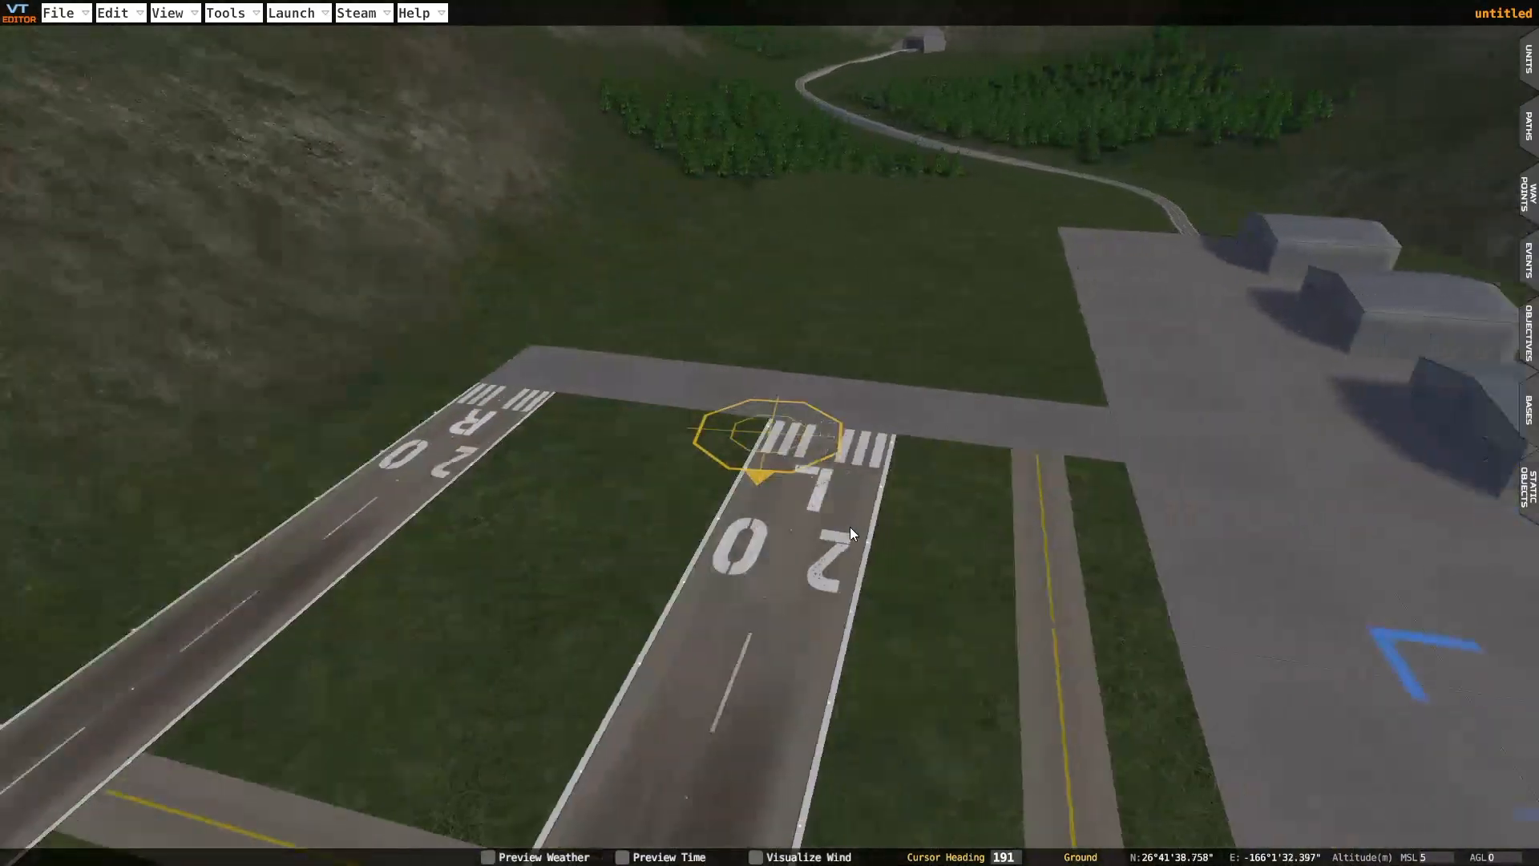
Raise the placement cursor about 32 m above the ground near the taxiway's end and return it to ground level
key("e")
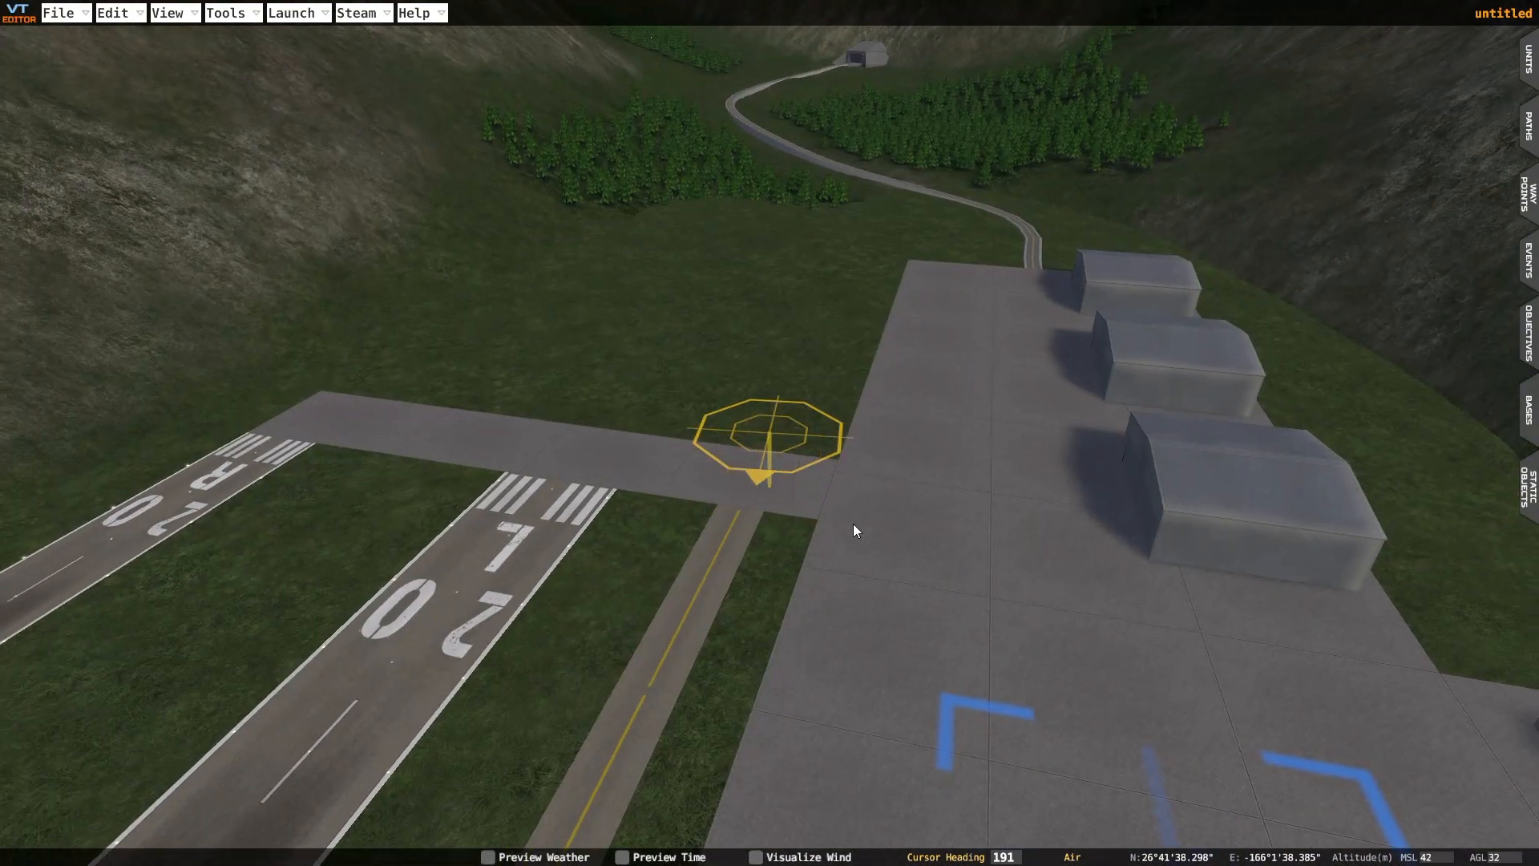
key("q")
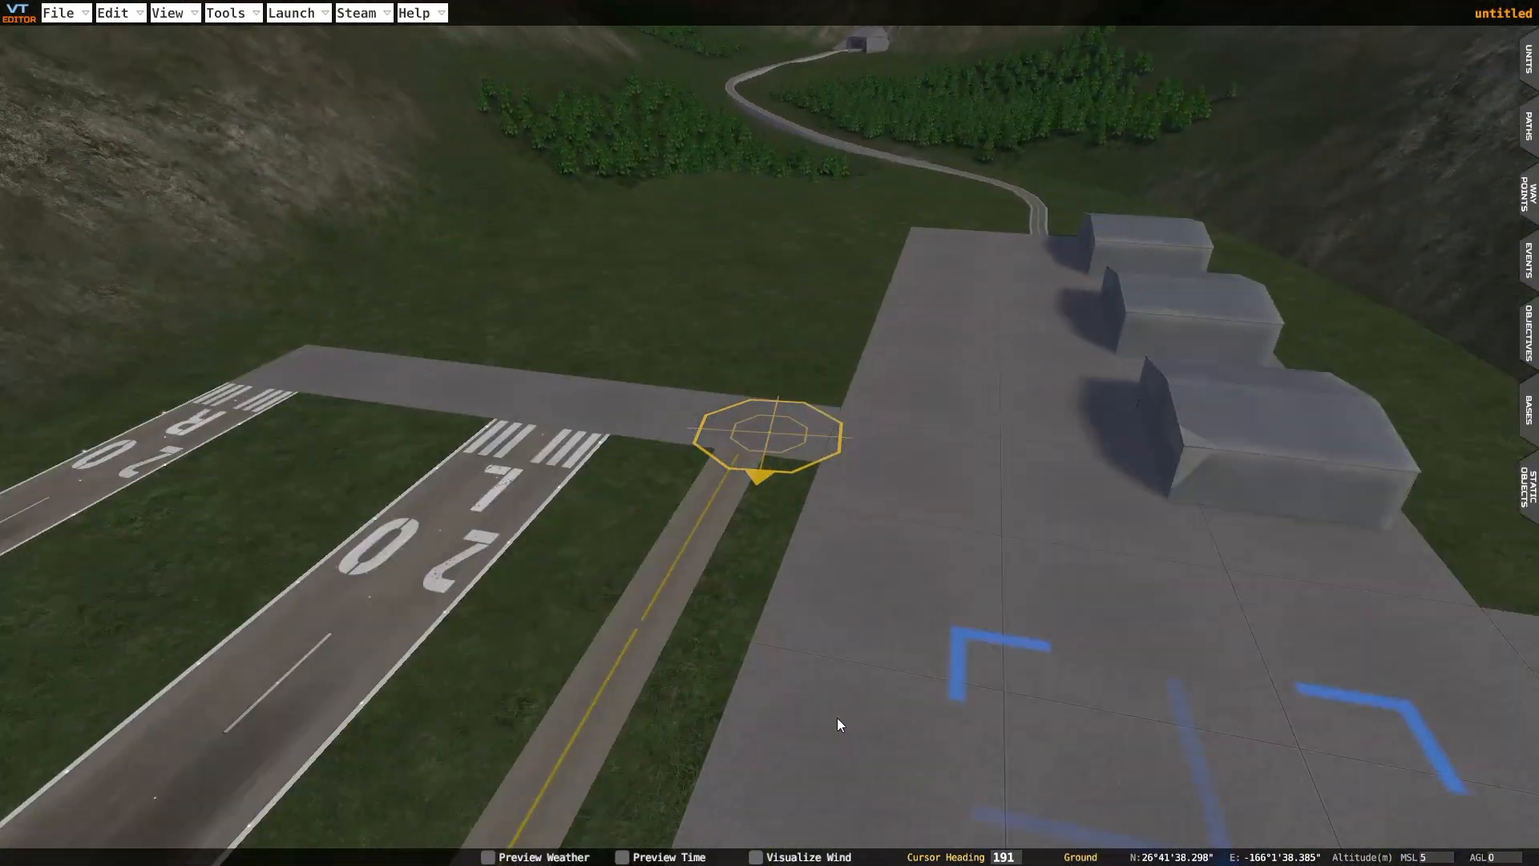
key("e")
middle_click_drag(830, 720, 825, 744, "shift")
Place the cursor on the apron beside the helipads, where the taxiway joins, with a heading of 290
right_click_drag(806, 760, 950, 643)
key("d")
key("w")
key("d")
key("s")
key("w")
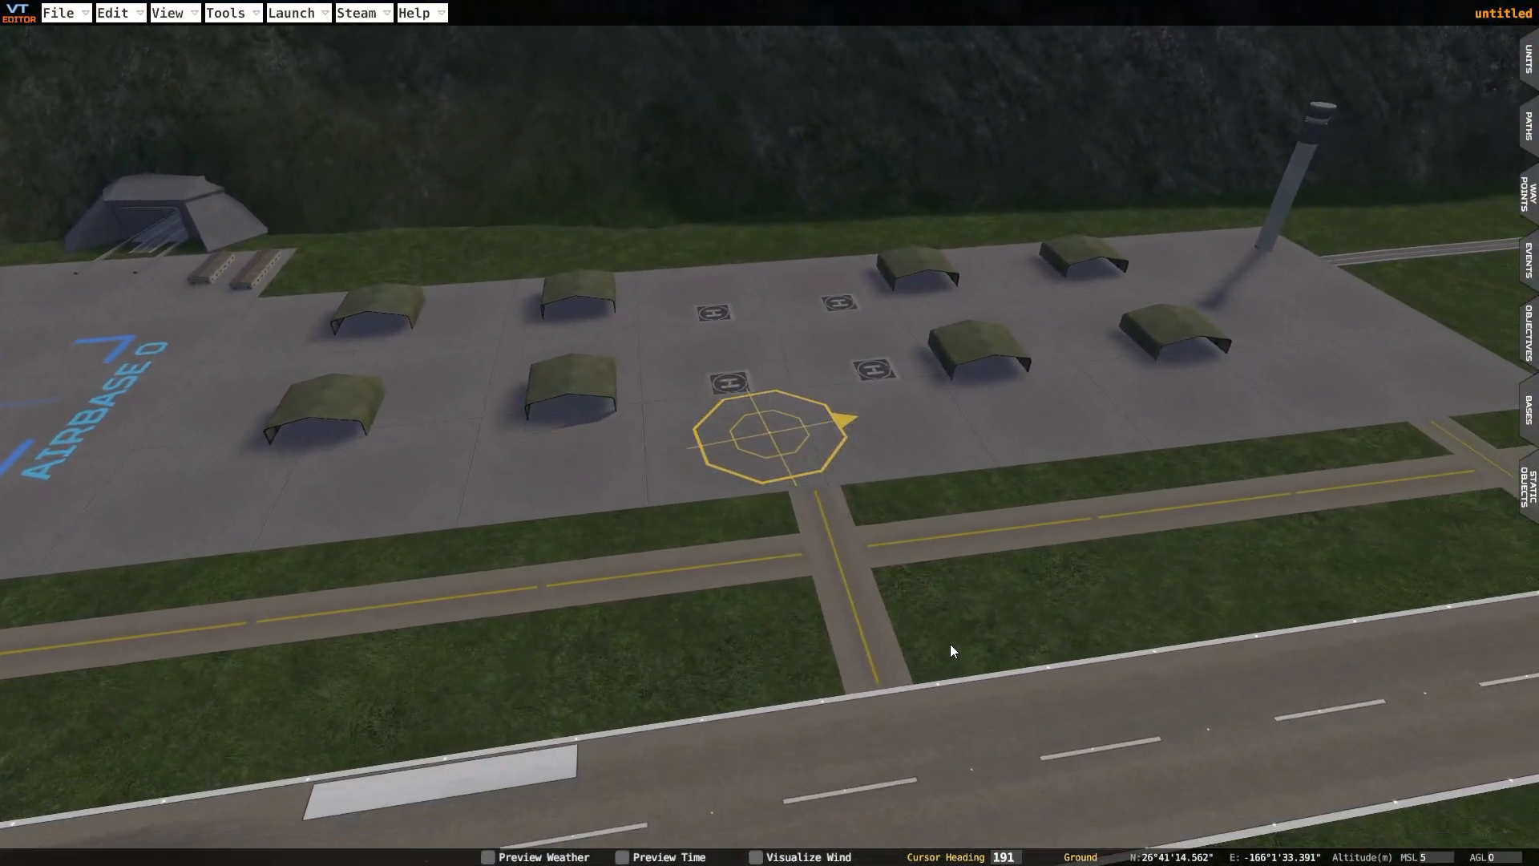
key("e")
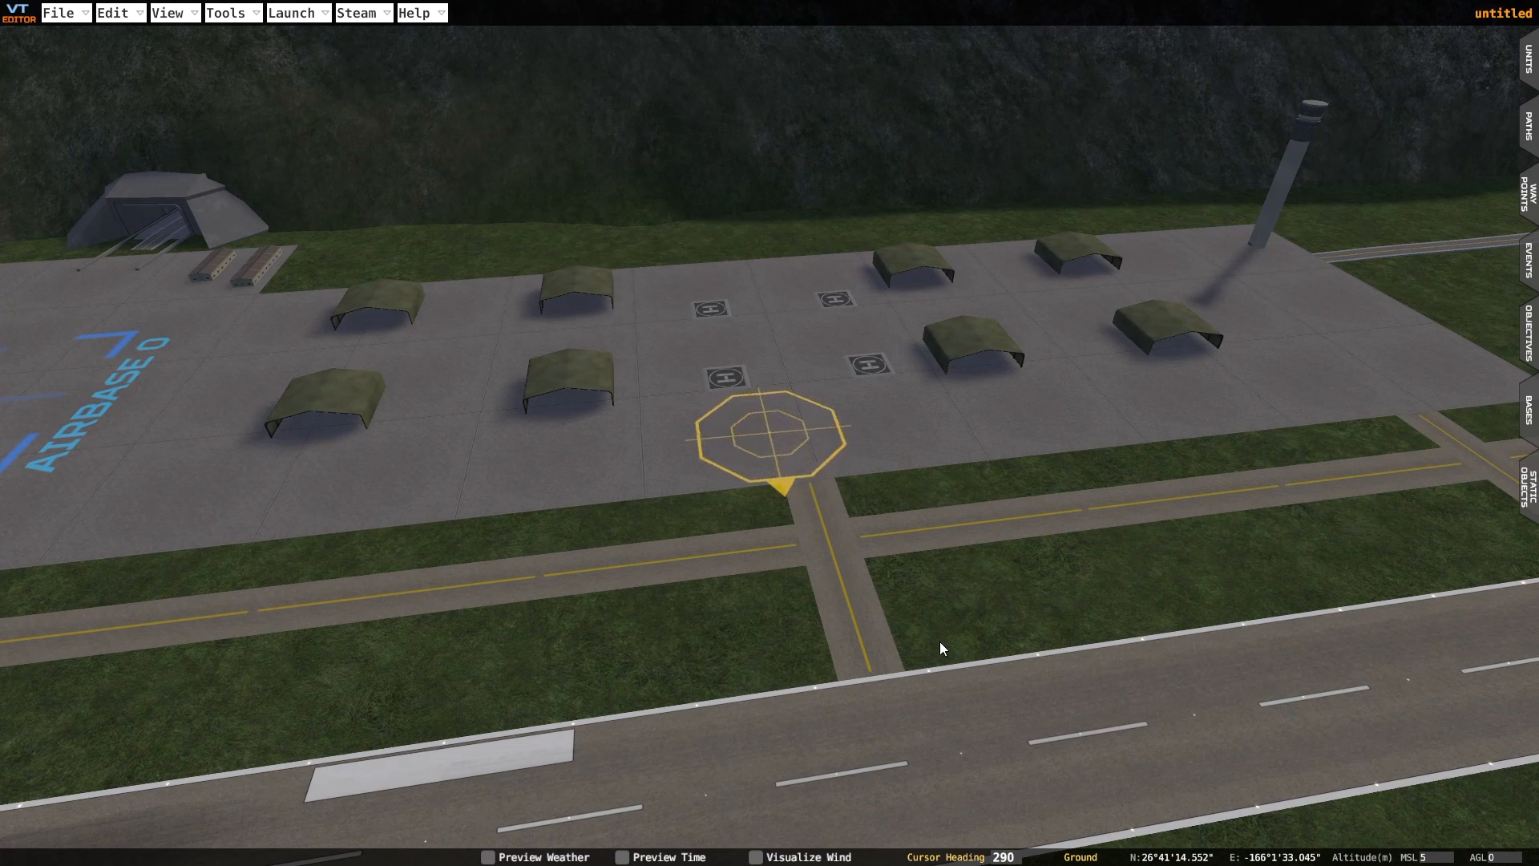
key("d")
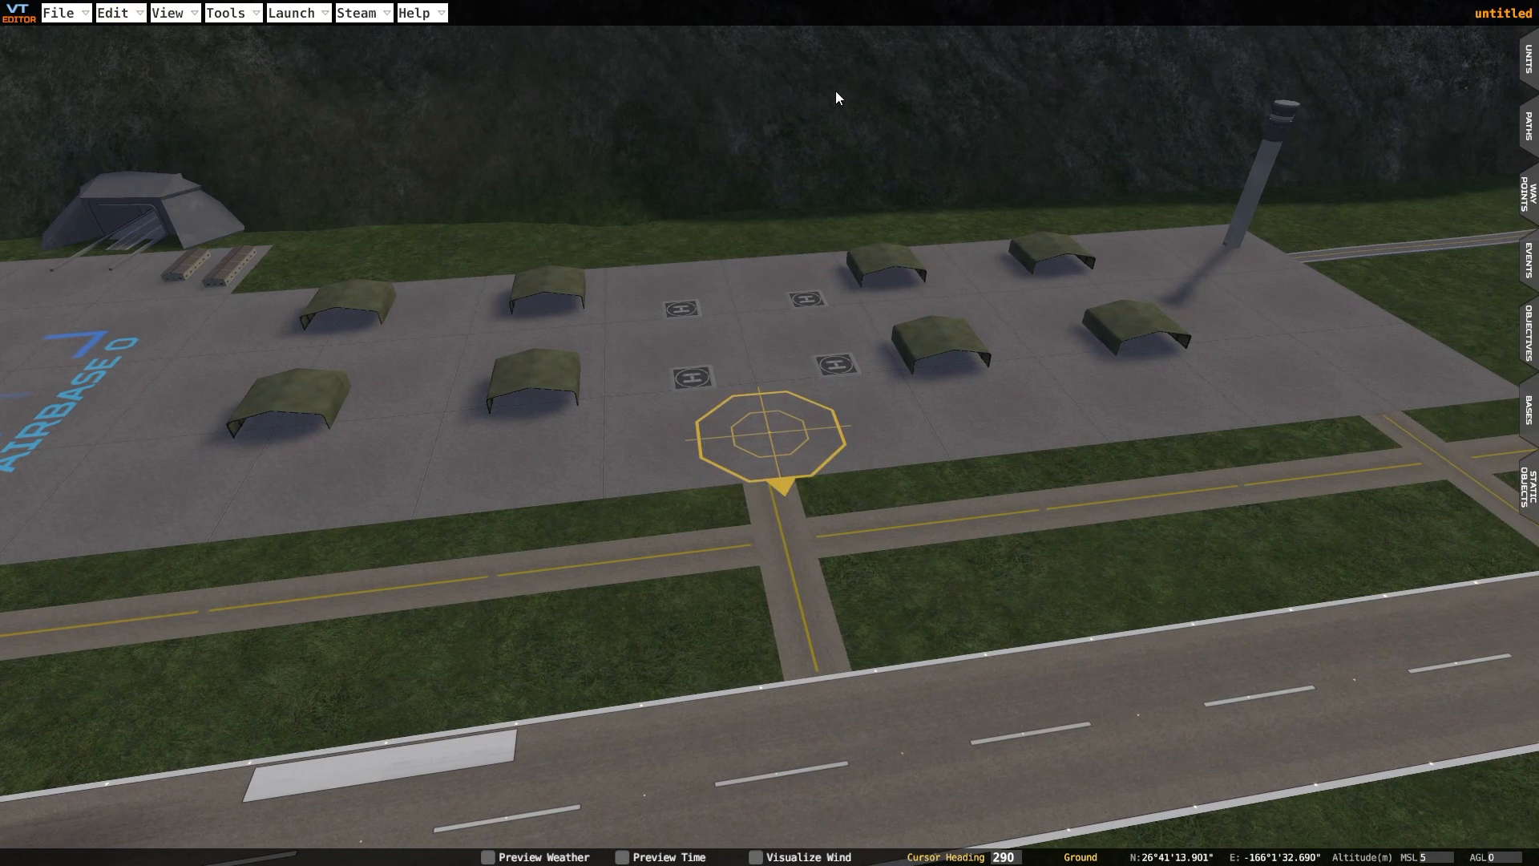
Add an allied MP Spawn unit from the Player category at the cursor on the apron
left_click(1528, 78)
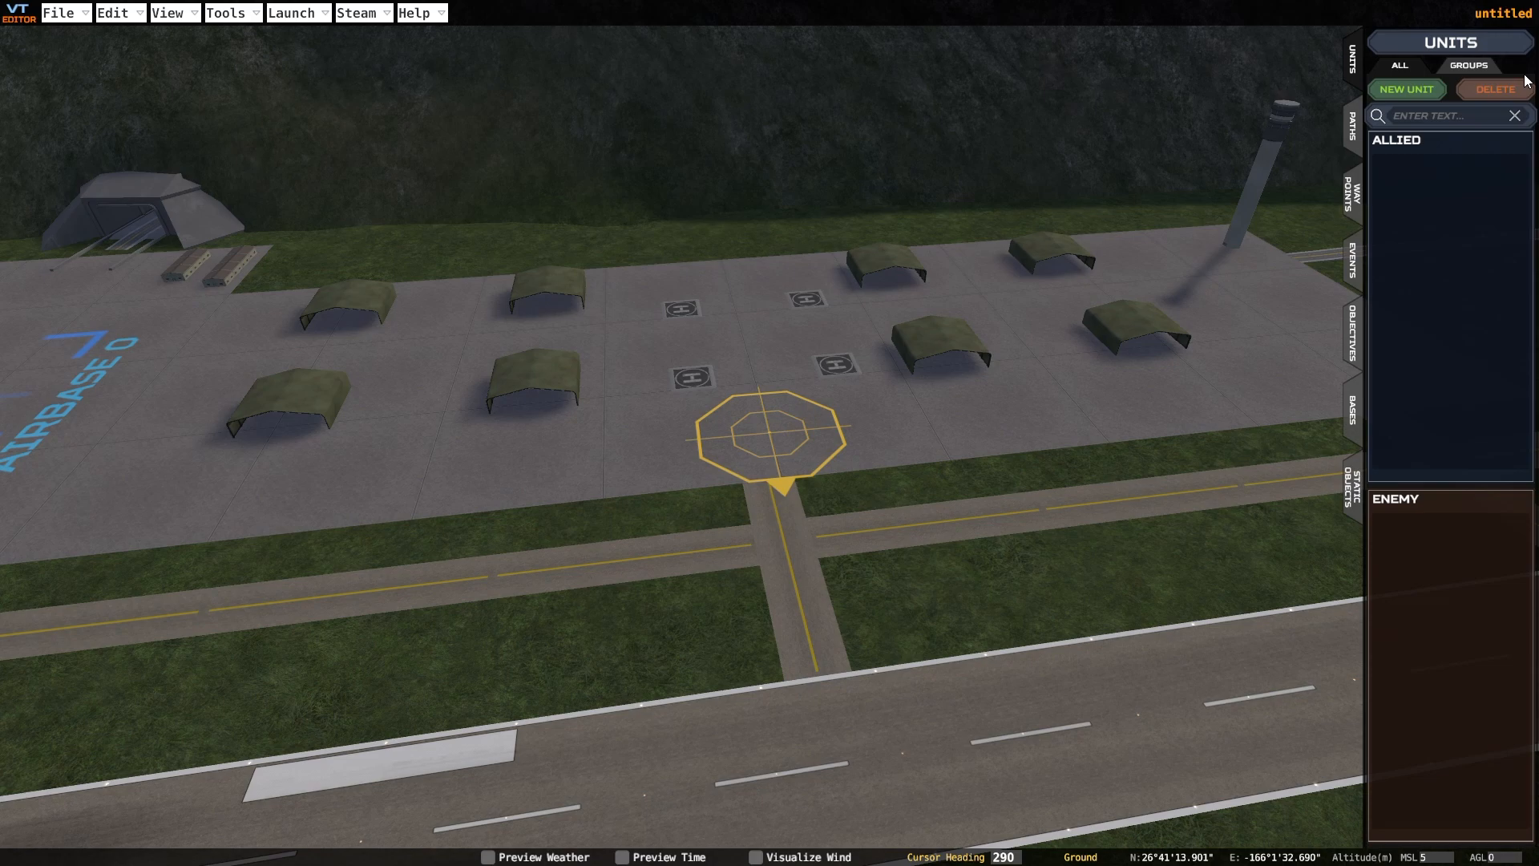
left_click(1411, 91)
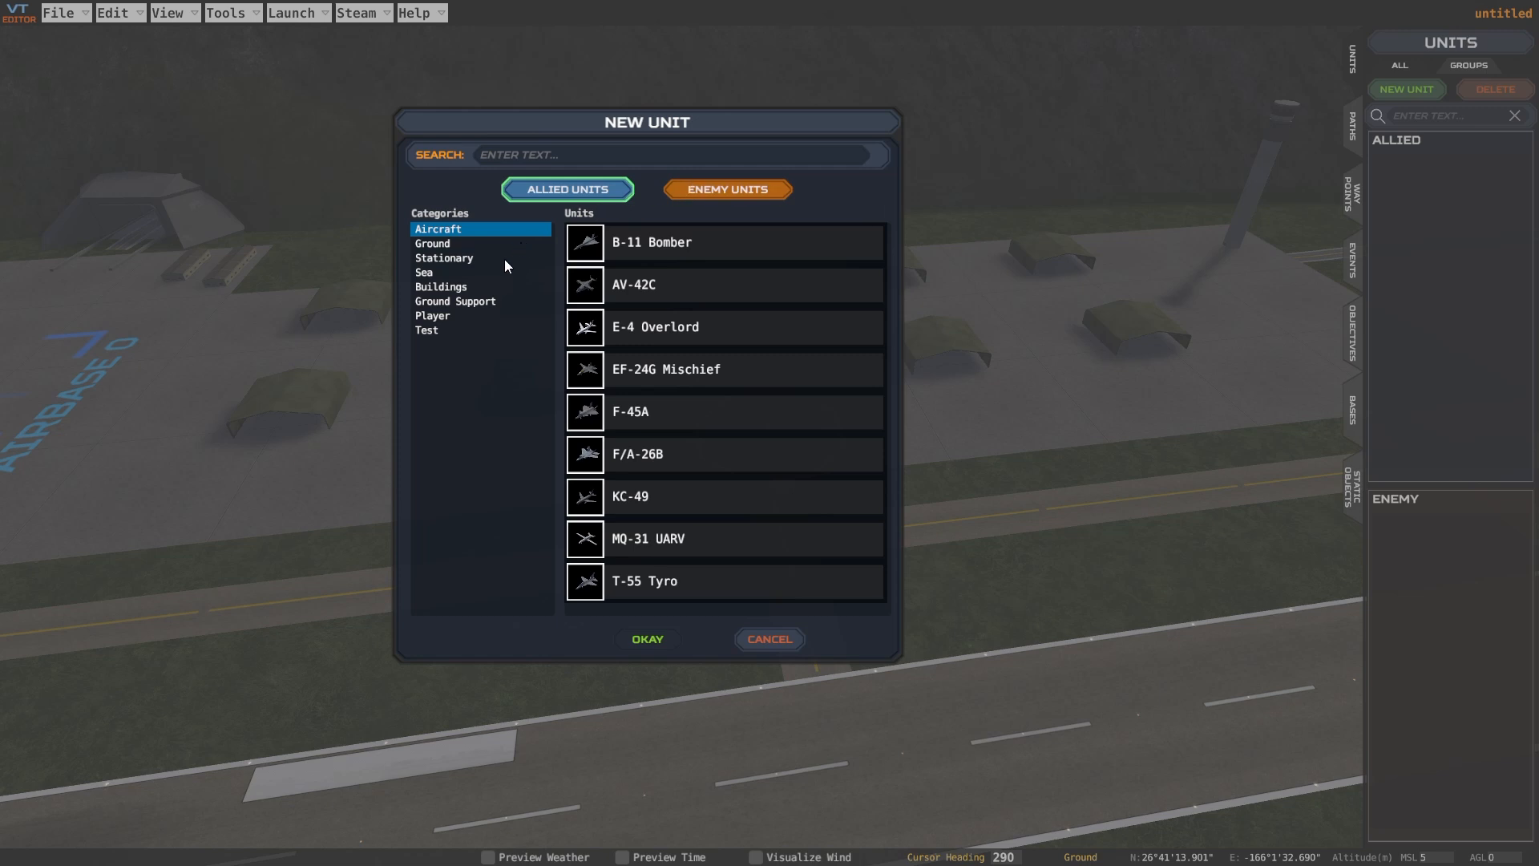
left_click(451, 315)
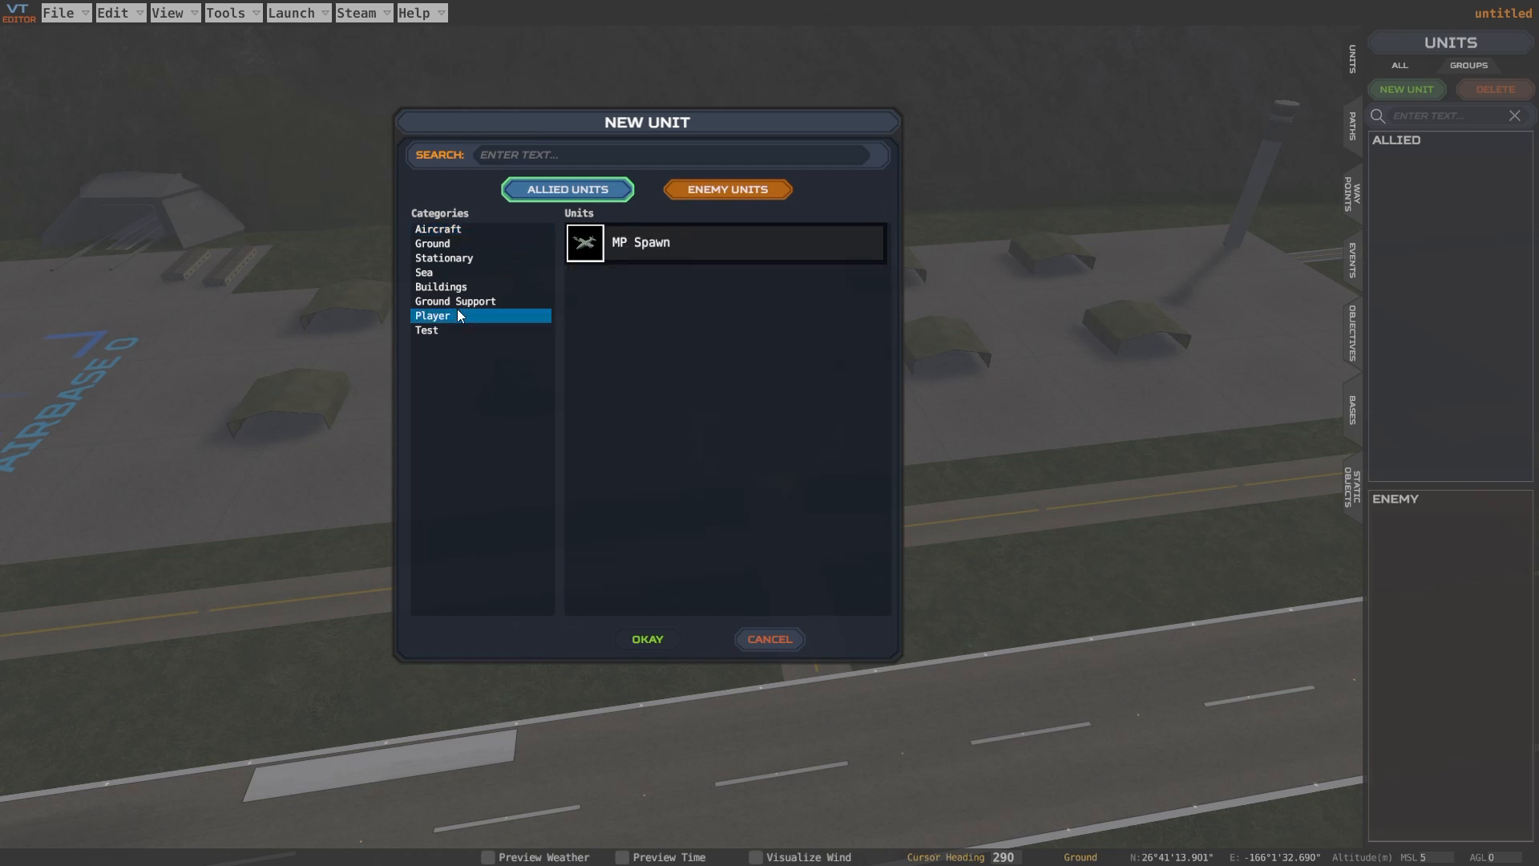
left_click(618, 229)
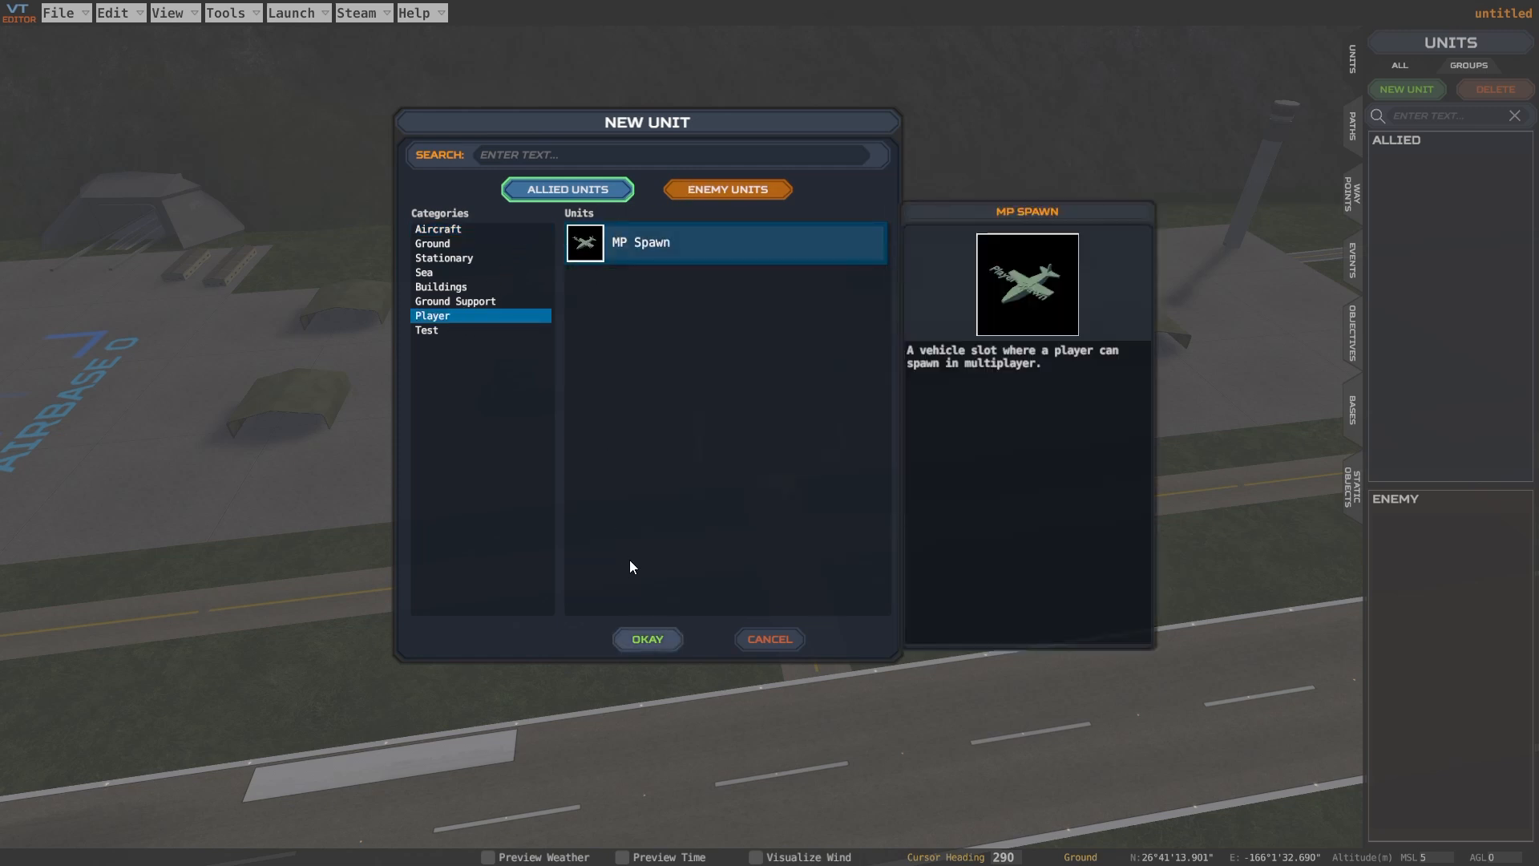
left_click(652, 635)
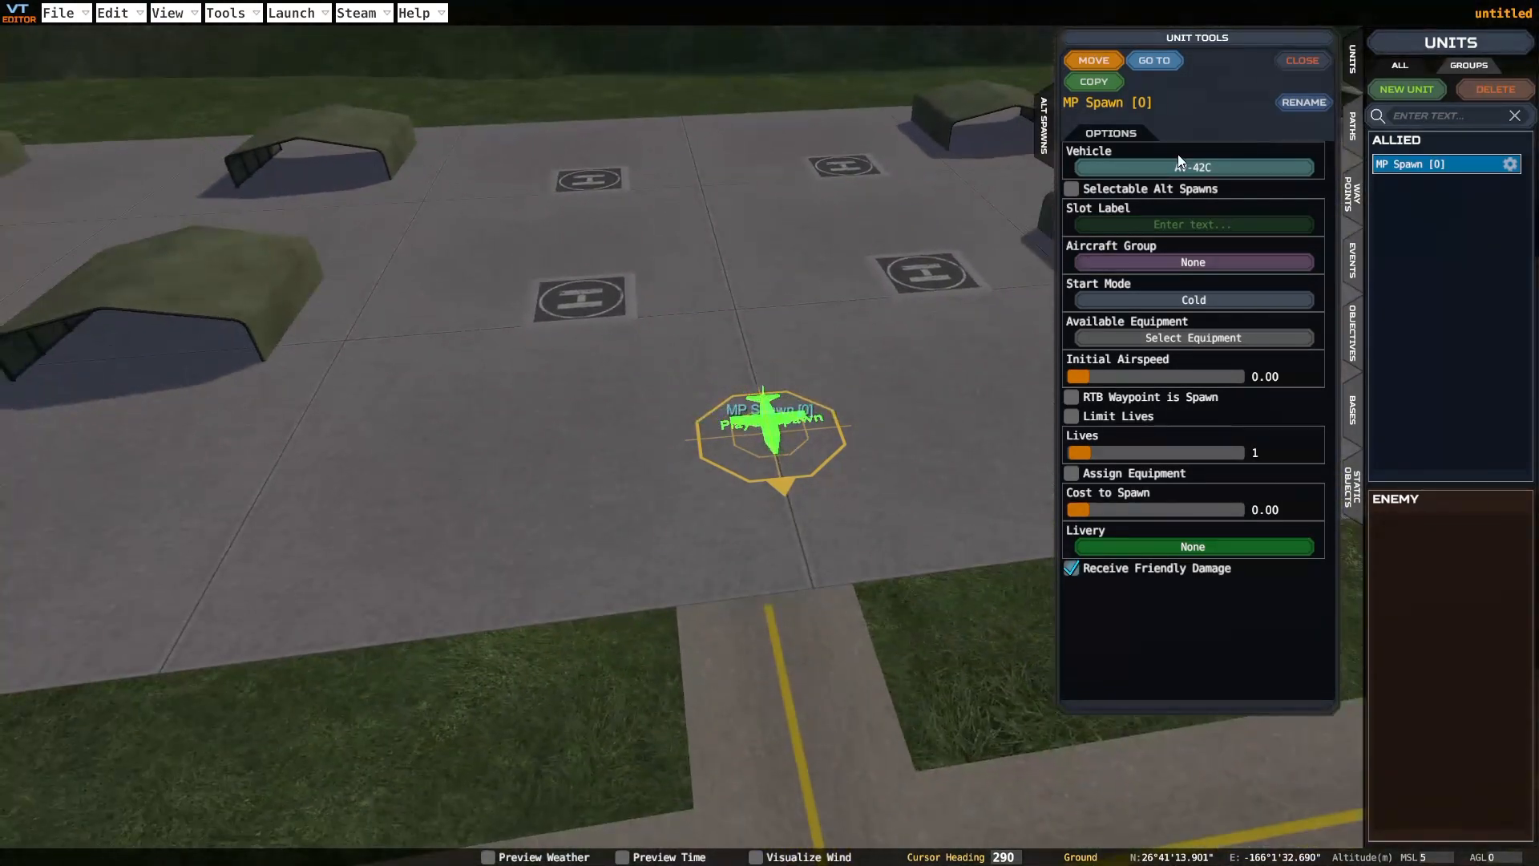
Set the player spawn's vehicle to T-55, and switch Selectable Alt Spawns on and back off
left_click(1174, 188)
left_click(1163, 170)
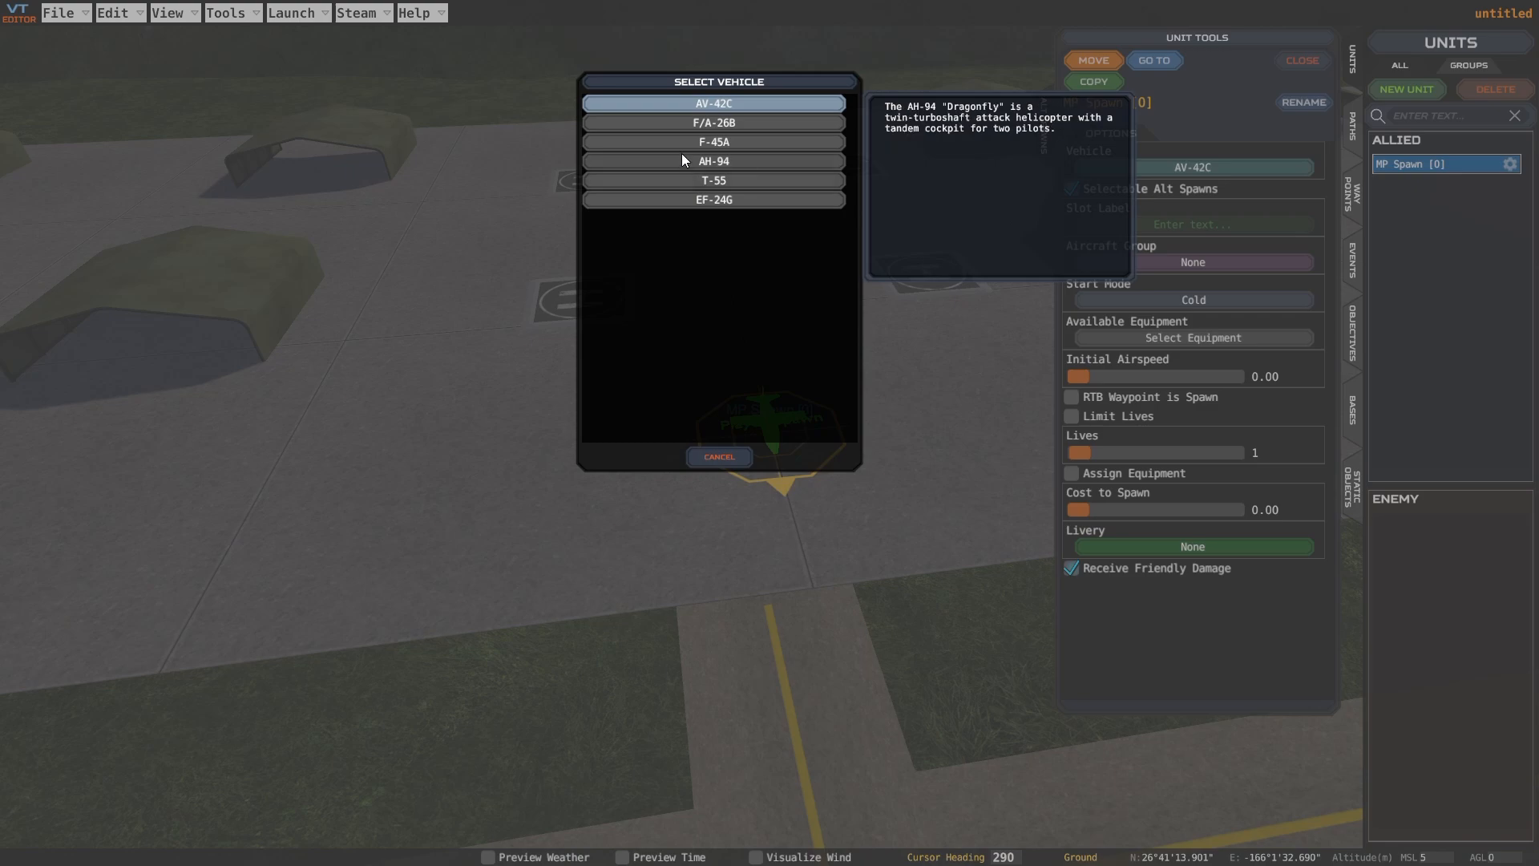
left_click(713, 180)
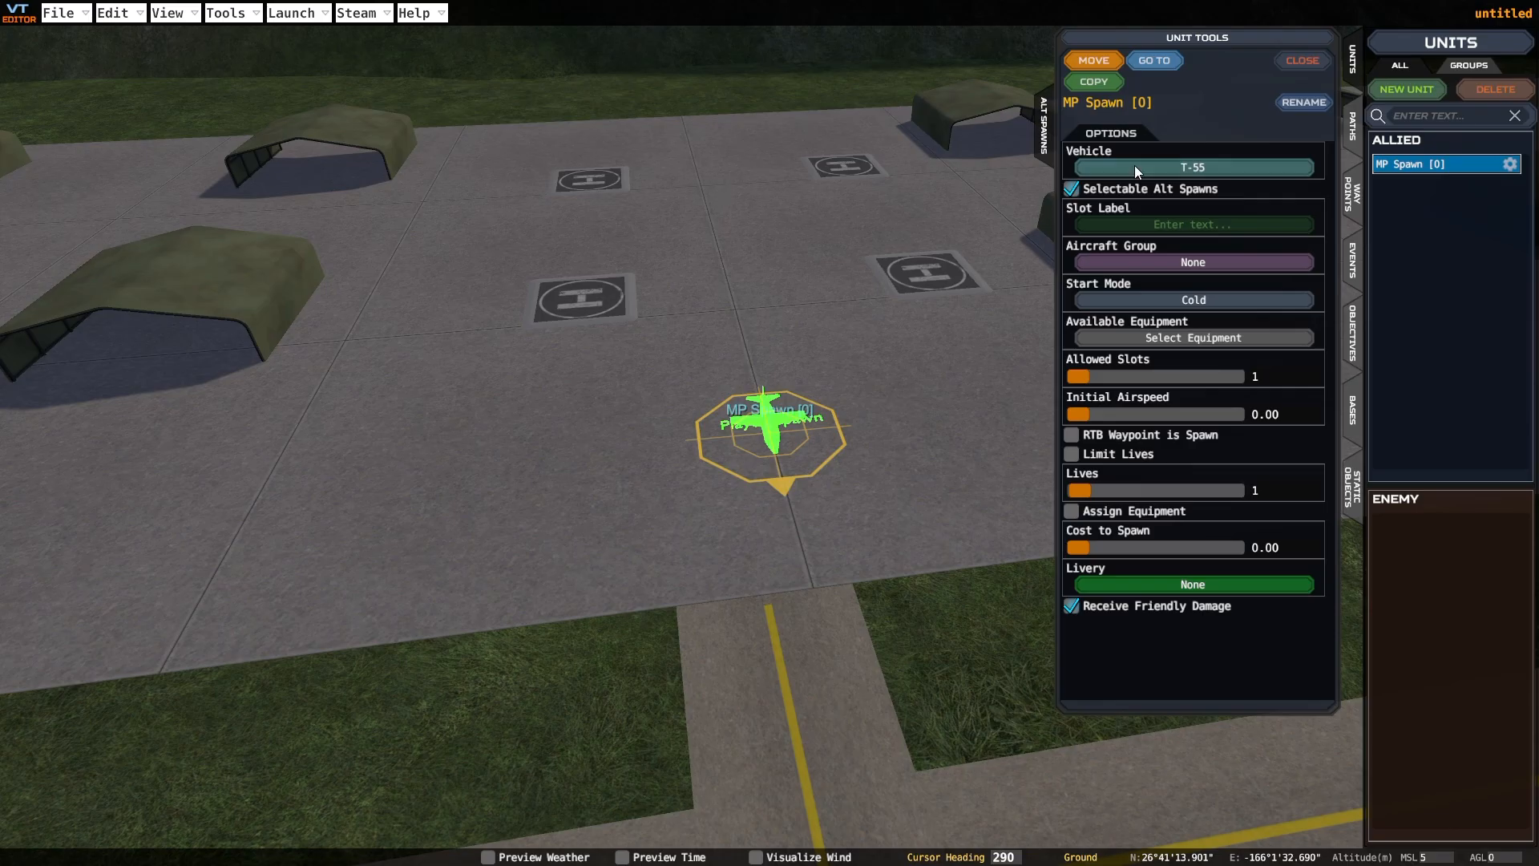
left_click(1073, 190)
Try the F/A-26B as the spawn's vehicle and return the choice to T-55
left_click(1161, 167)
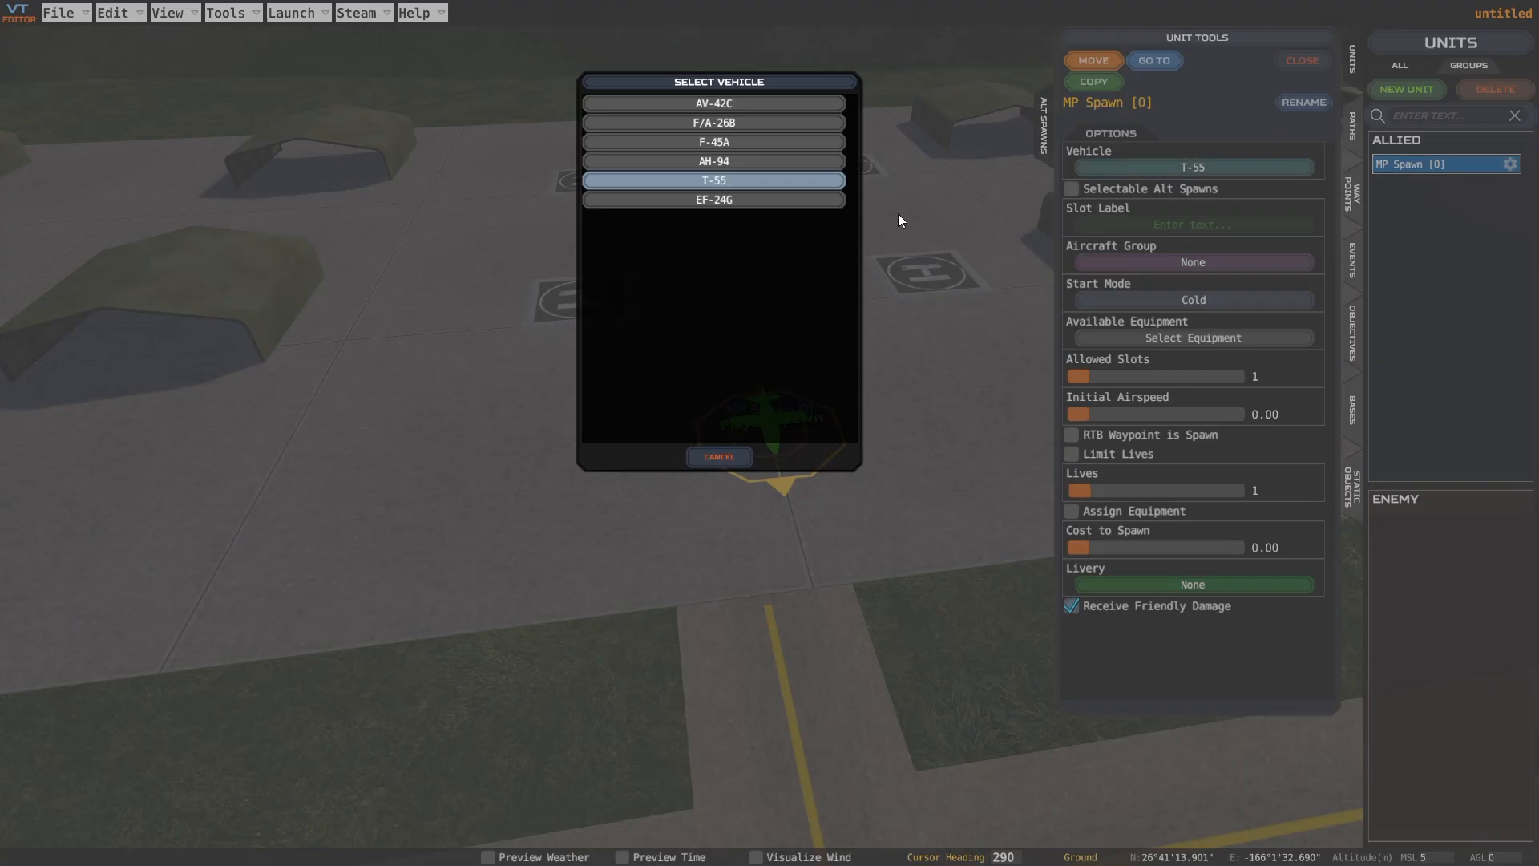
left_click(712, 123)
left_click(1195, 166)
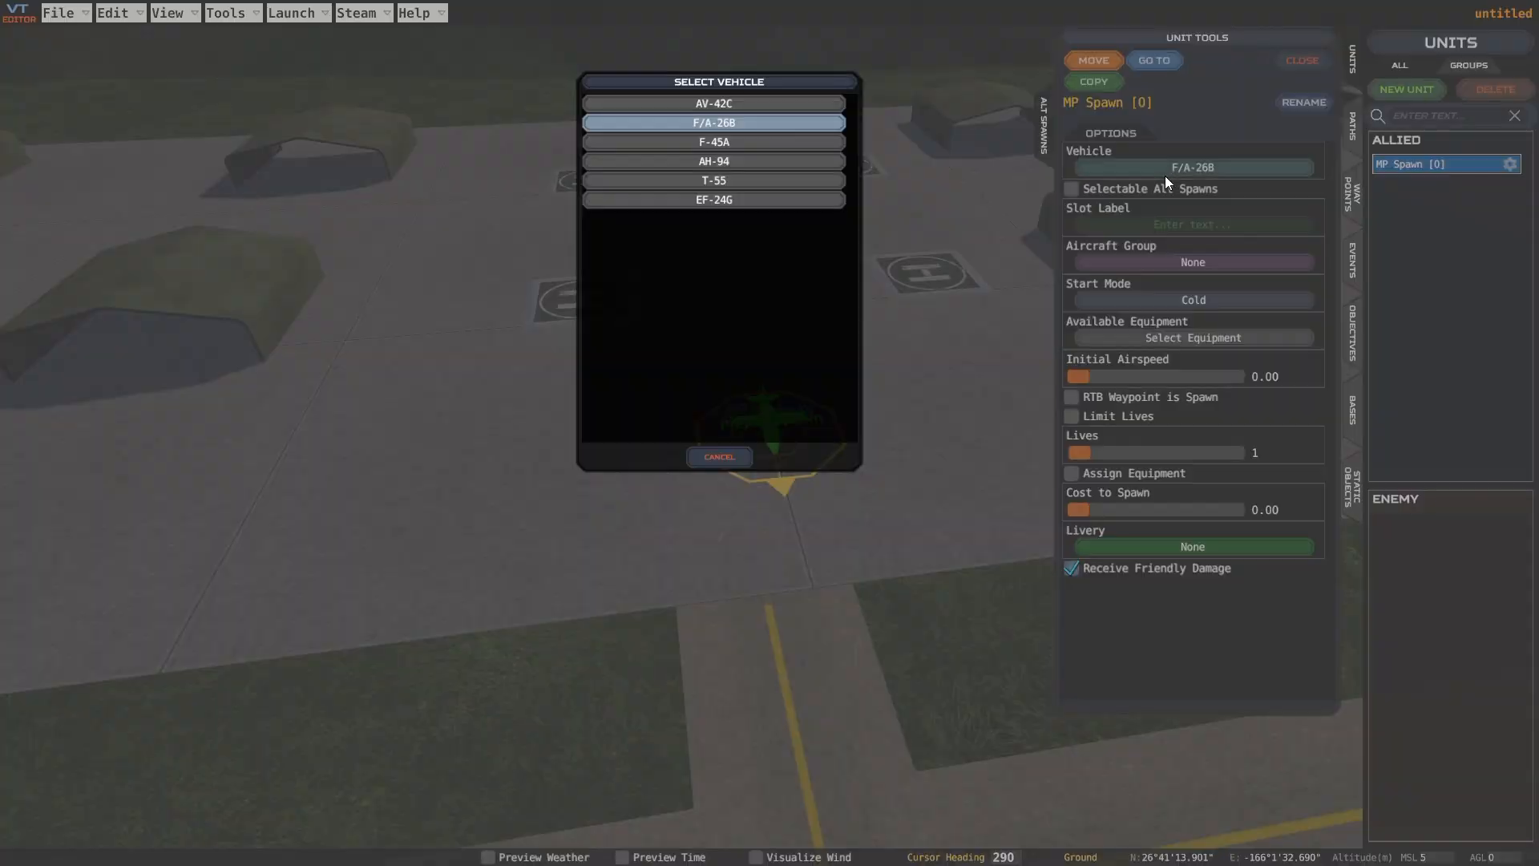
left_click(729, 185)
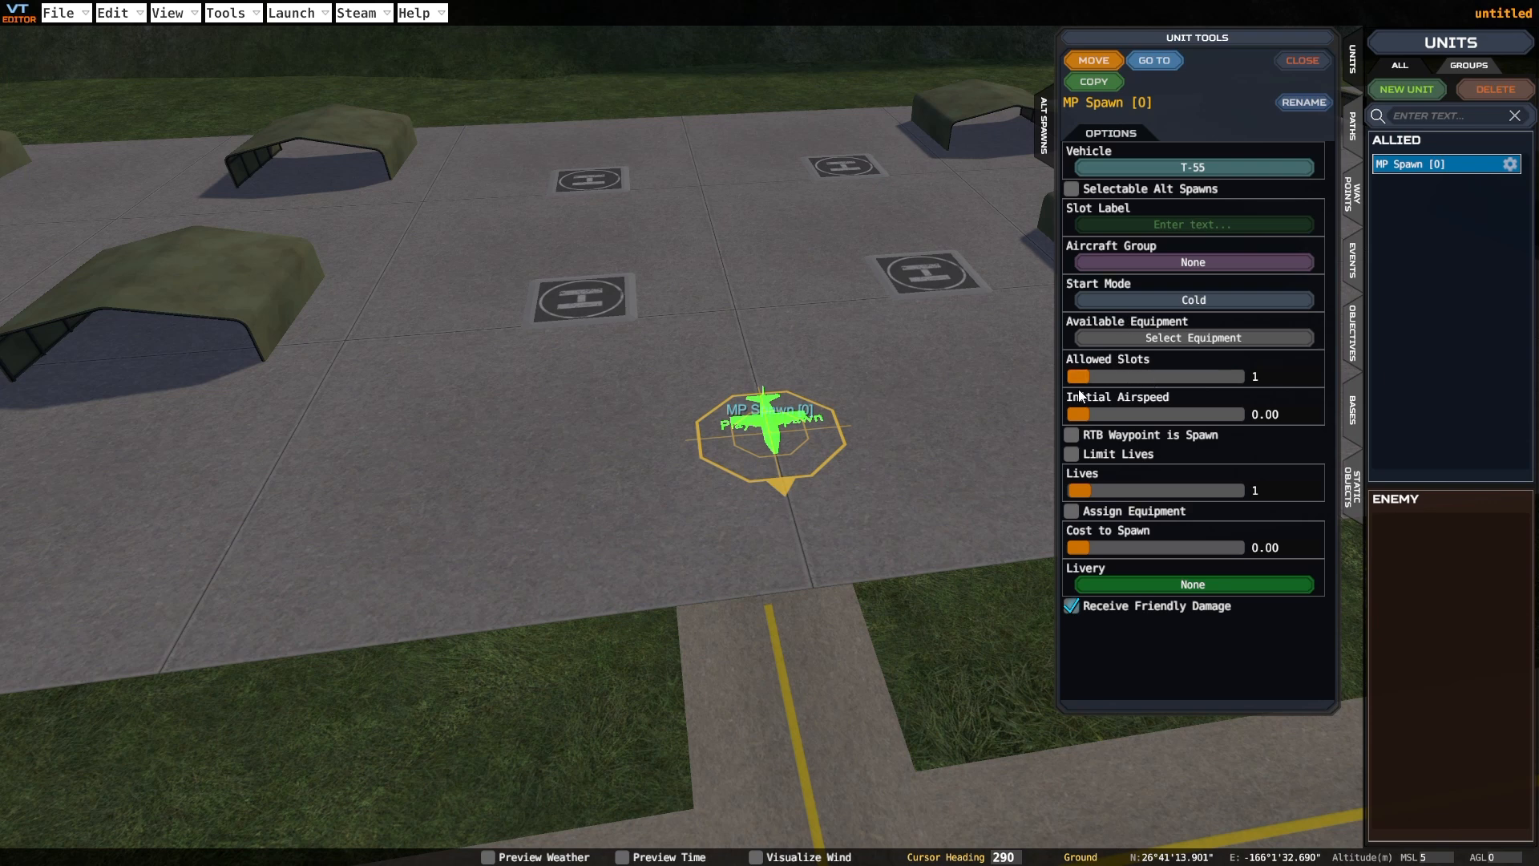
Set the T-55 spawn's allowed slots to 2
left_click_drag(1075, 376, 1197, 377)
left_click_drag(1099, 405, 1249, 432)
Raise the spawn to about 255 m above the ground and set its initial airspeed to 498.17
left_click(1082, 62)
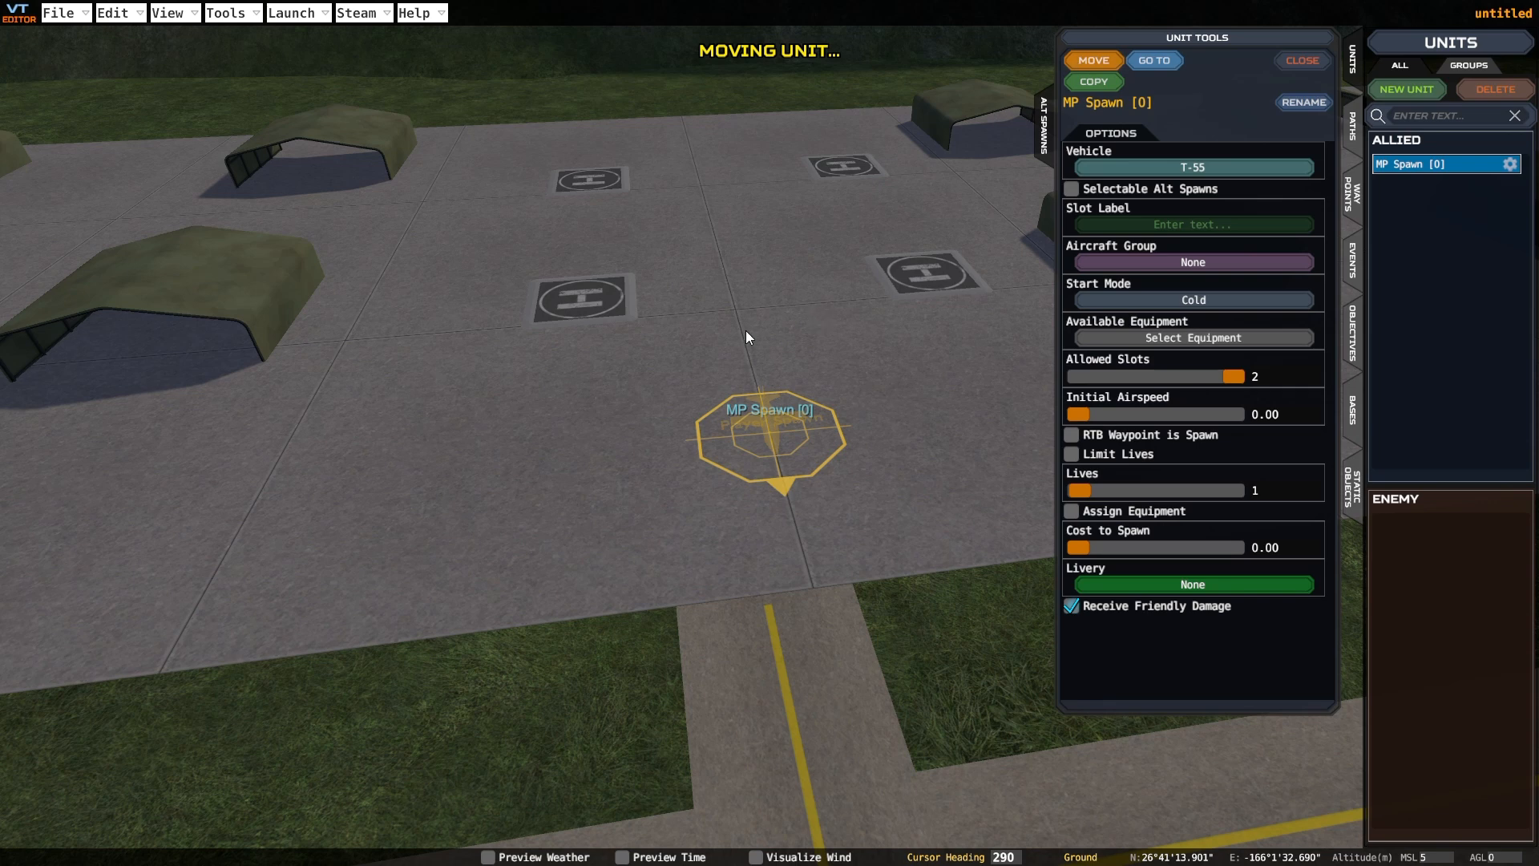
key("e")
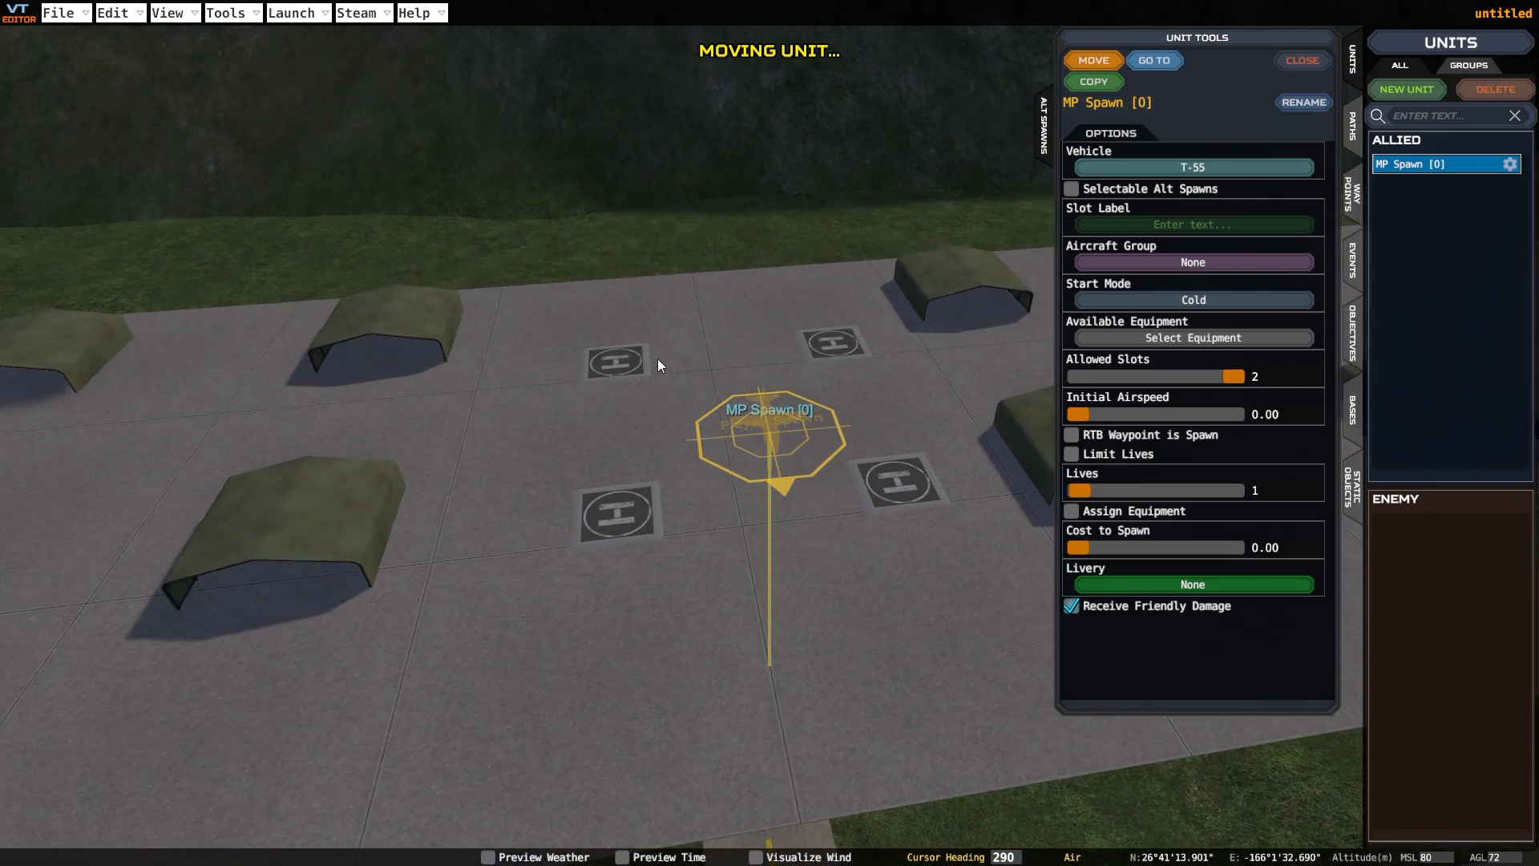
left_click_drag(1079, 414, 1207, 417)
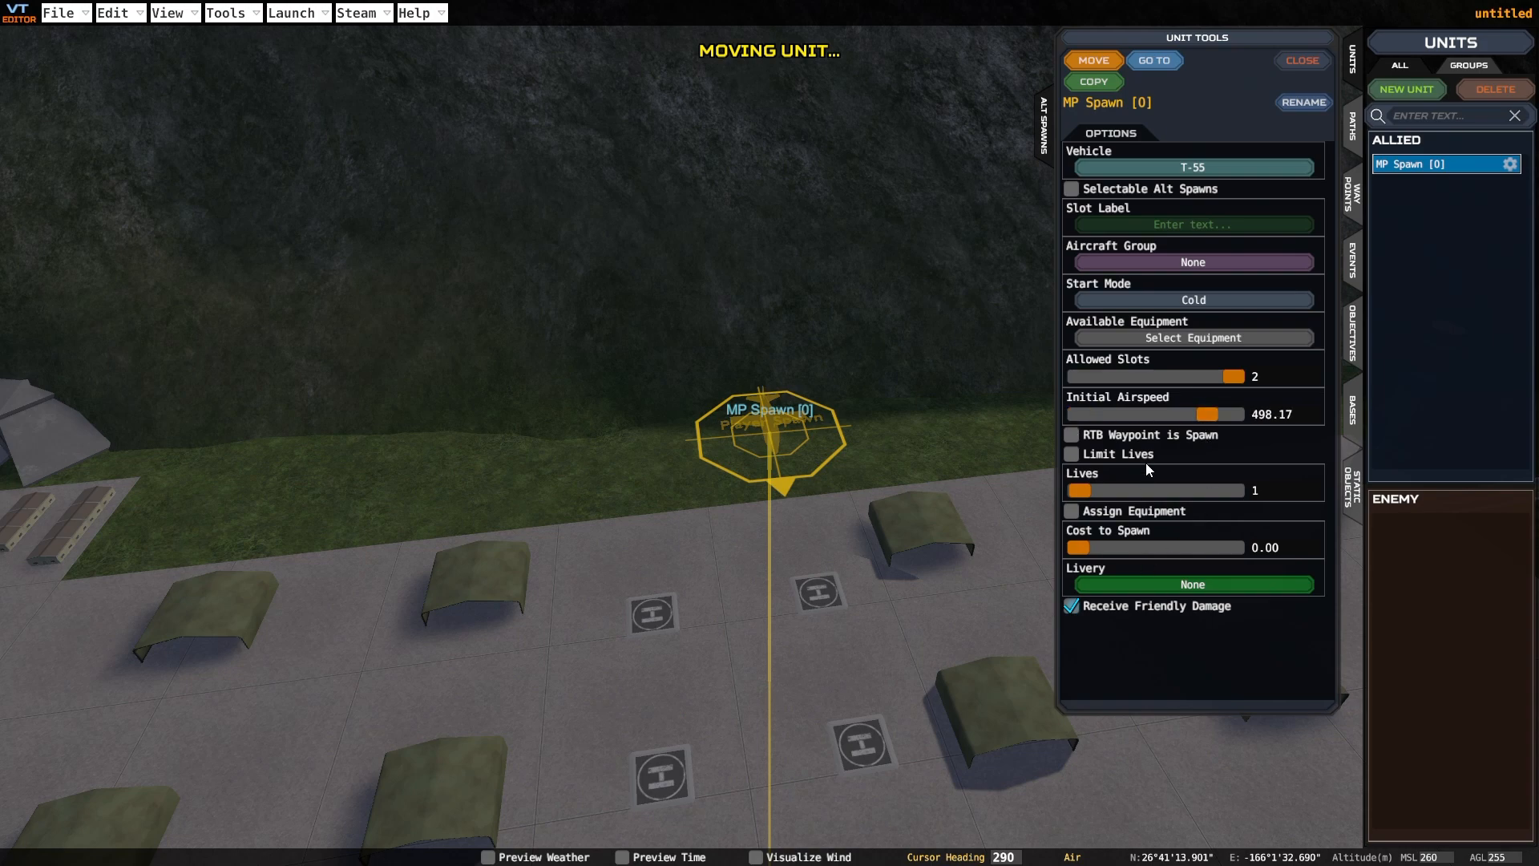
Try the FlightAP and FlightReady start modes for the spawn and return it to Cold
left_click(1100, 303)
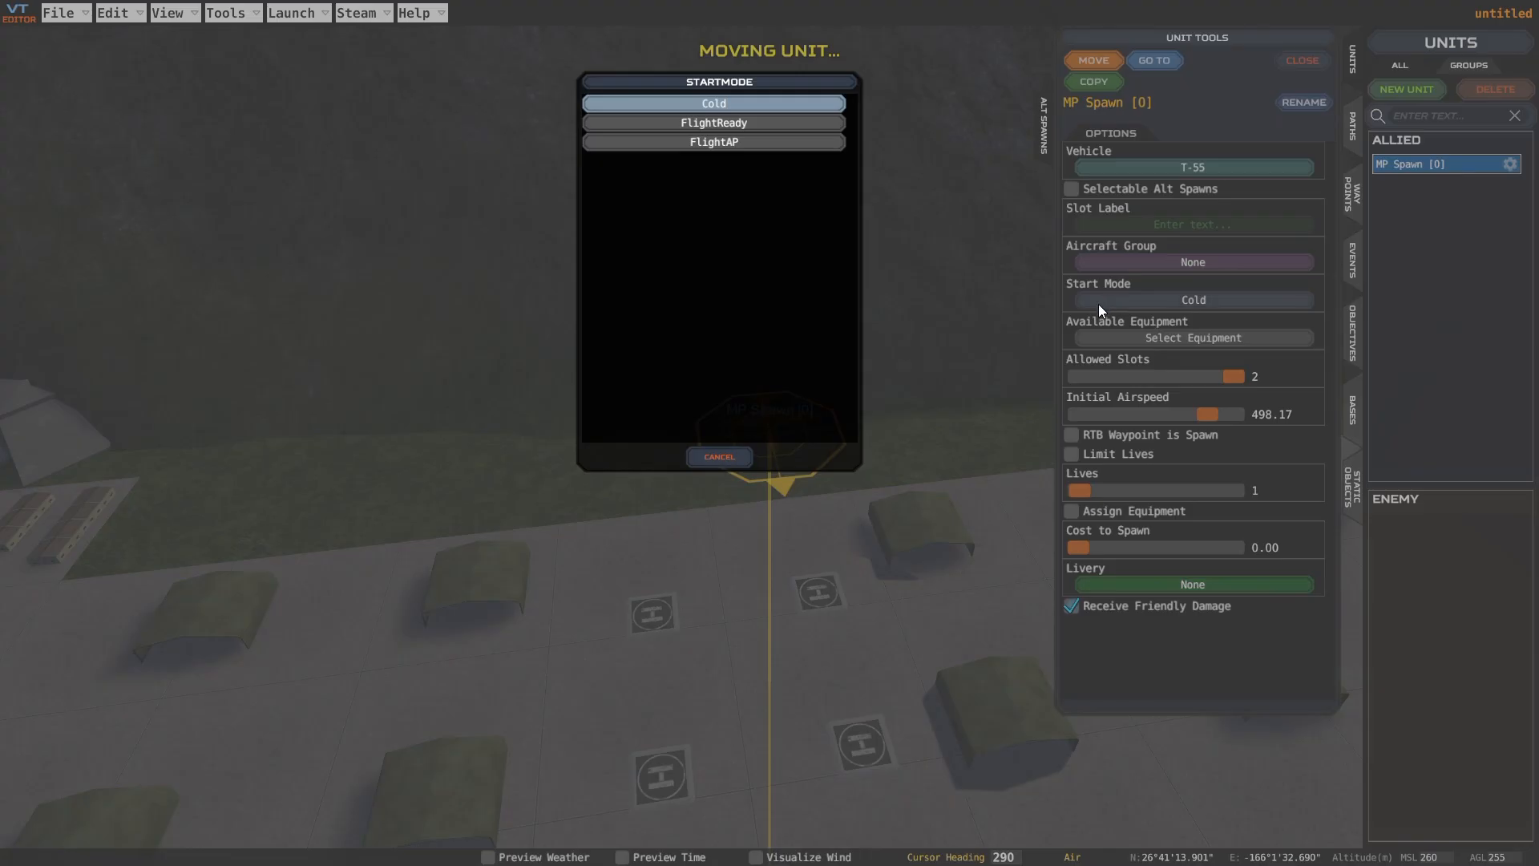
left_click(726, 142)
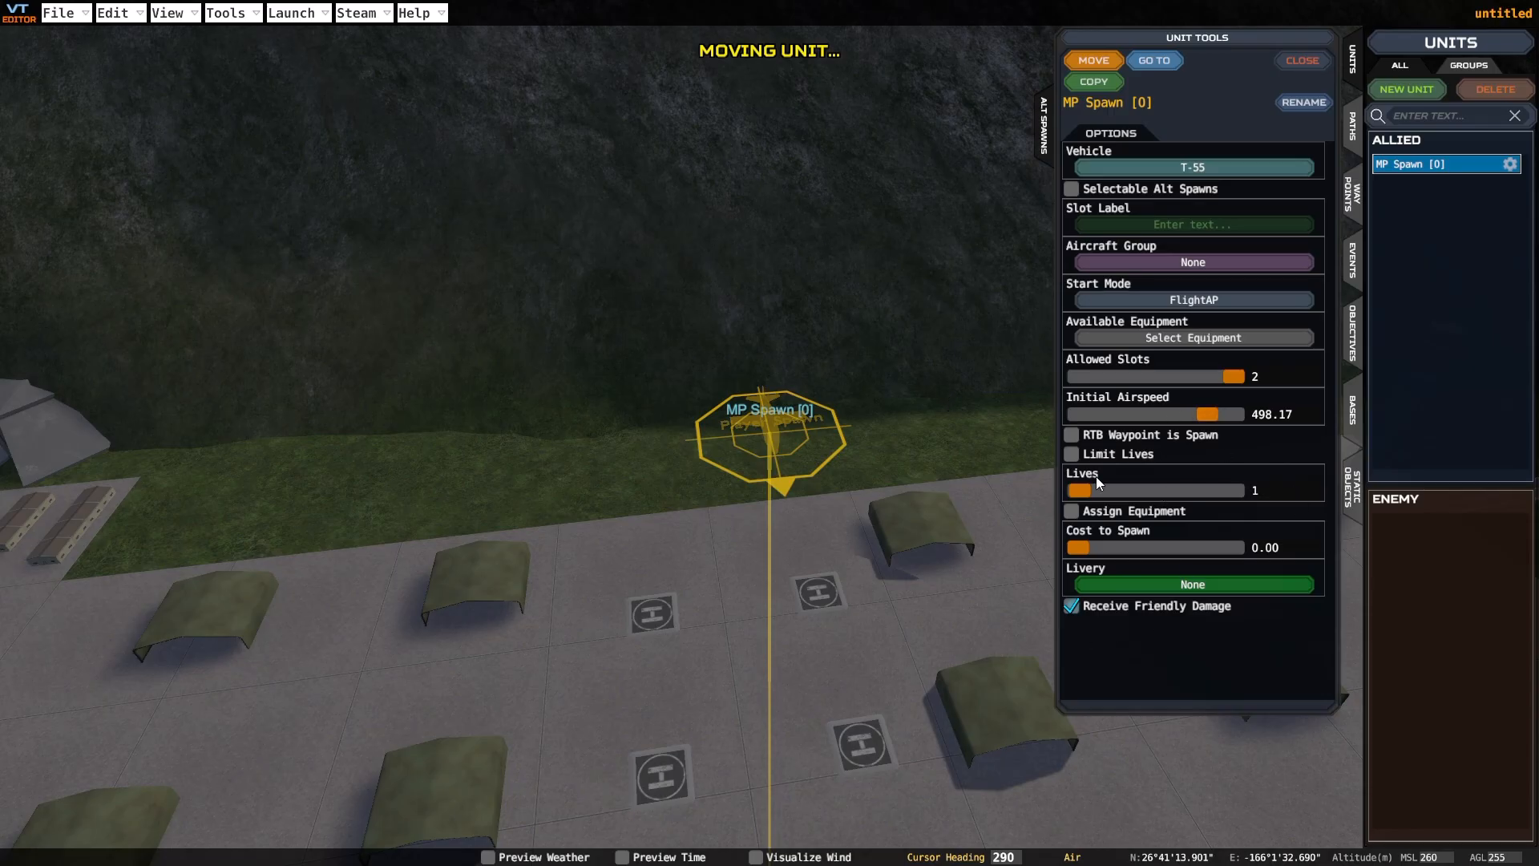
left_click(1099, 305)
left_click(695, 122)
left_click(1121, 303)
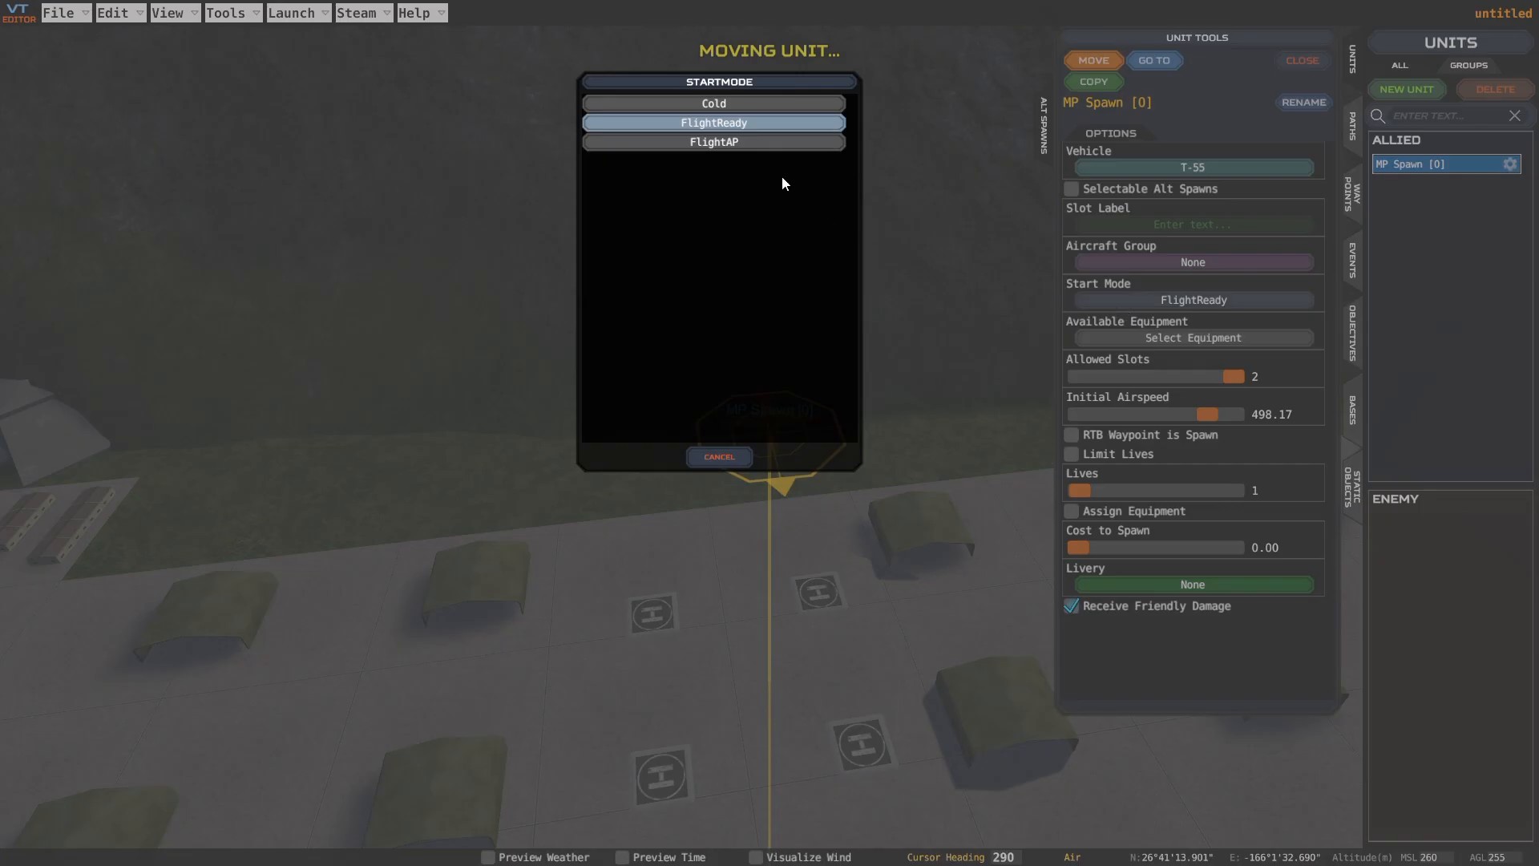
left_click(715, 105)
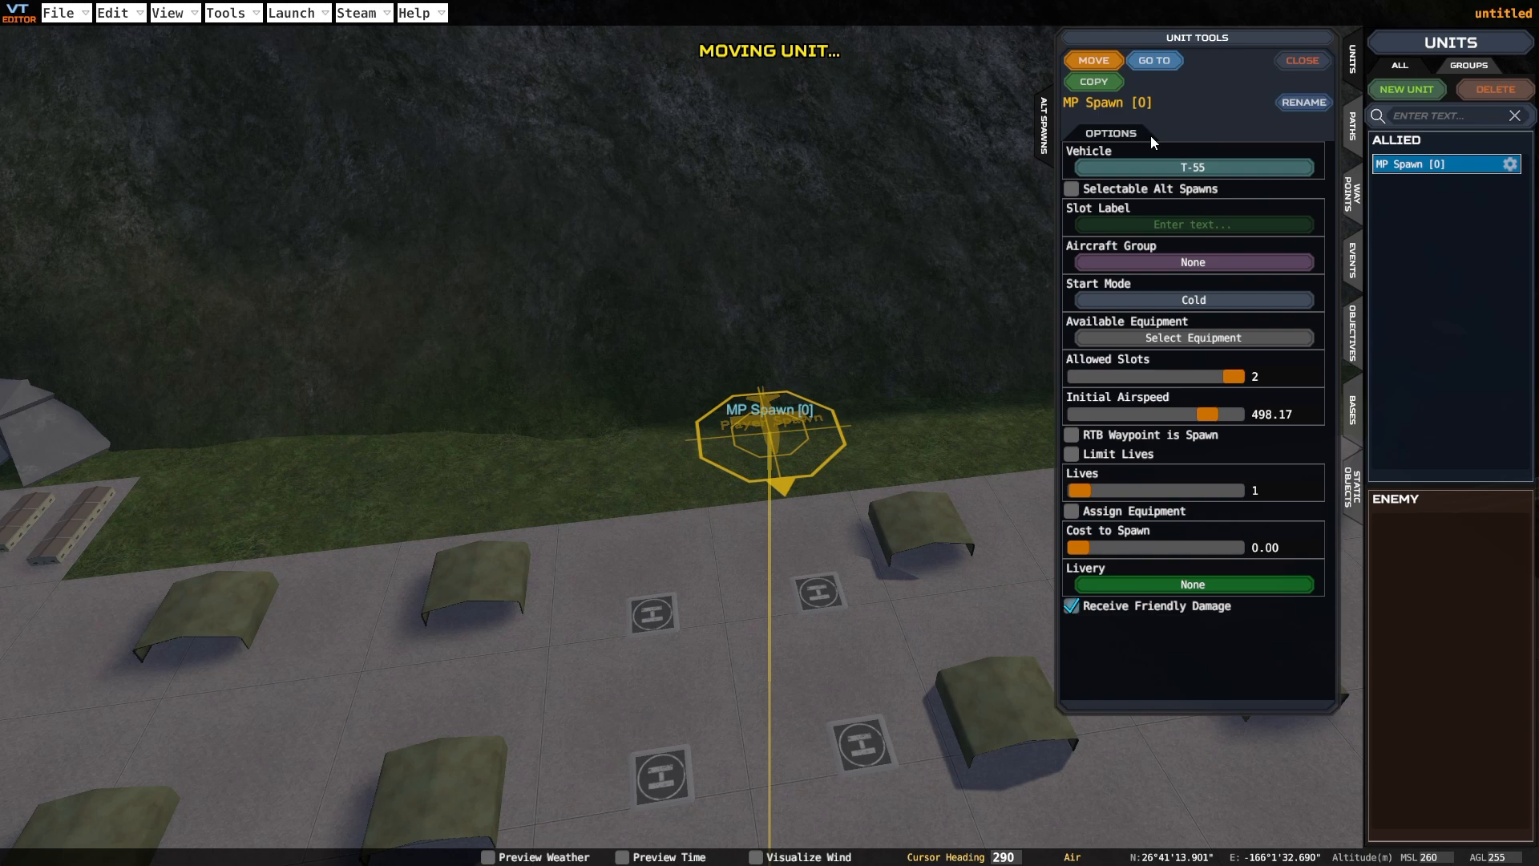
Put the spawn back at ground level on the apron and reset its initial airspeed to 0
scroll(691, 280, "down", 10)
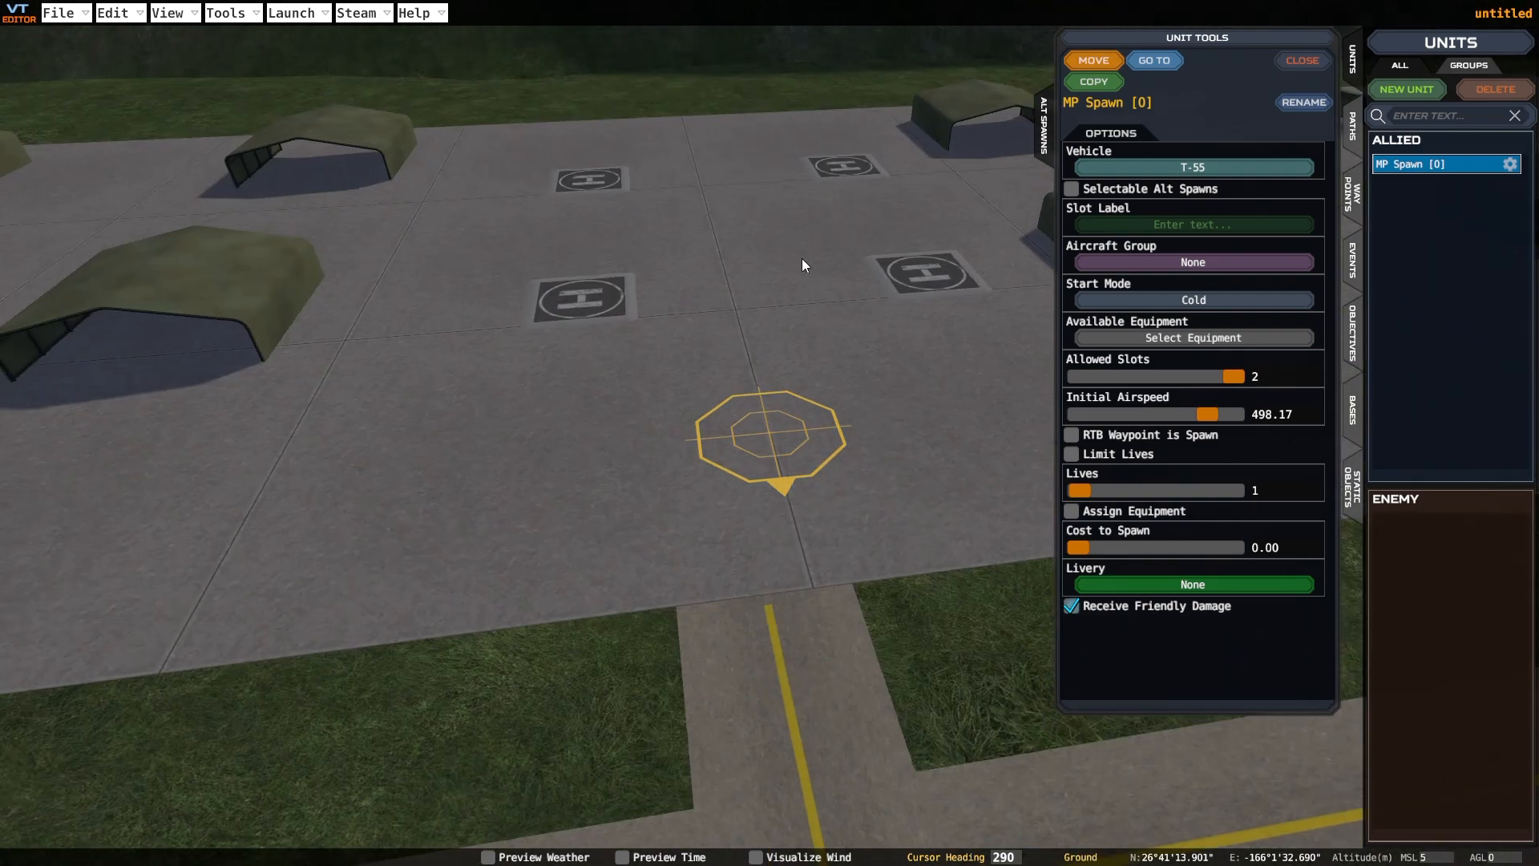
left_click(1104, 64)
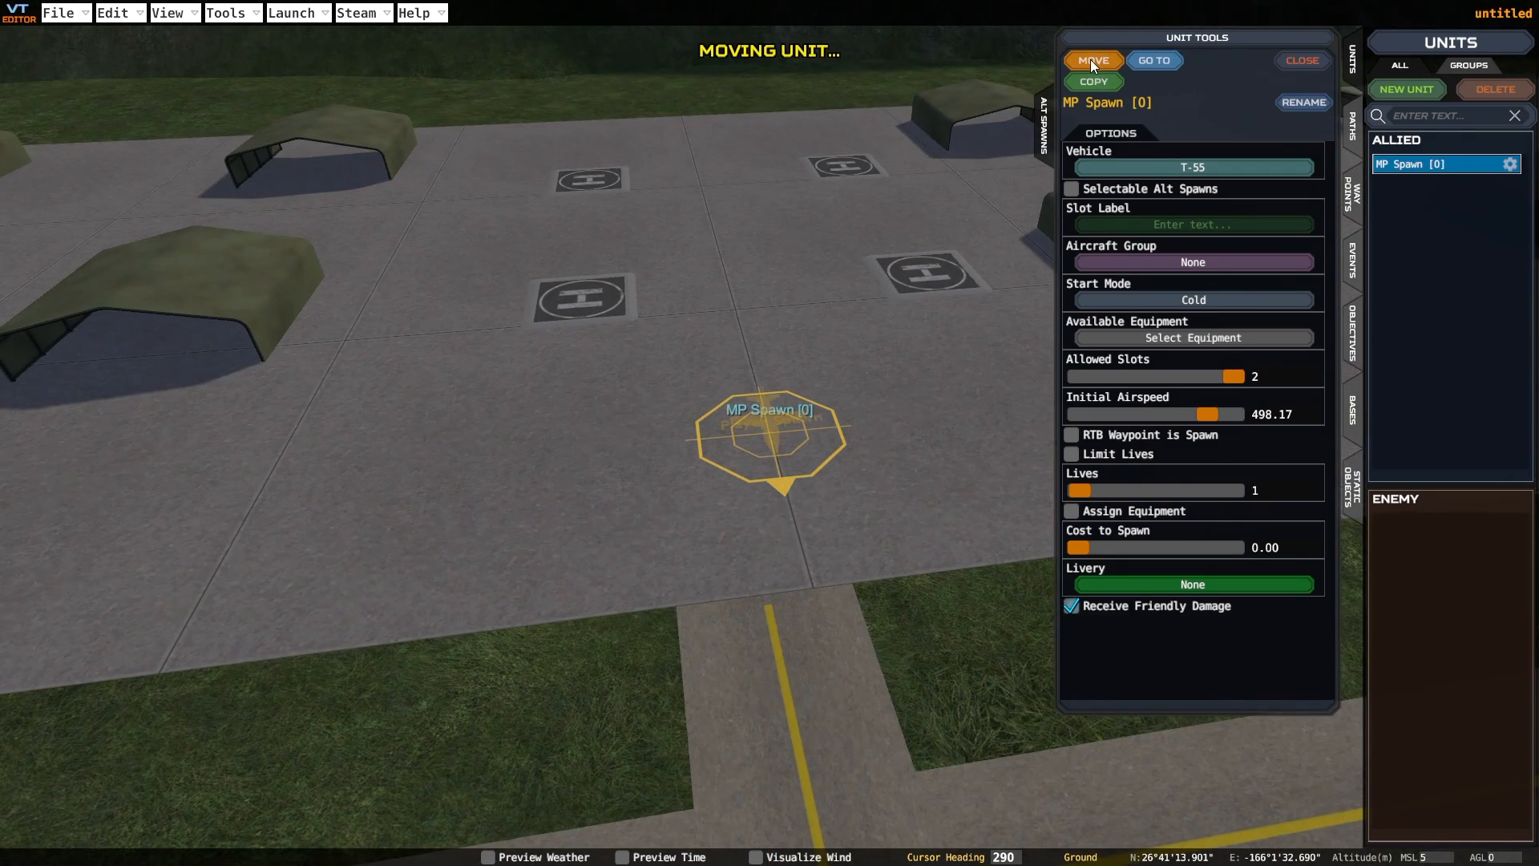
left_click(1091, 58)
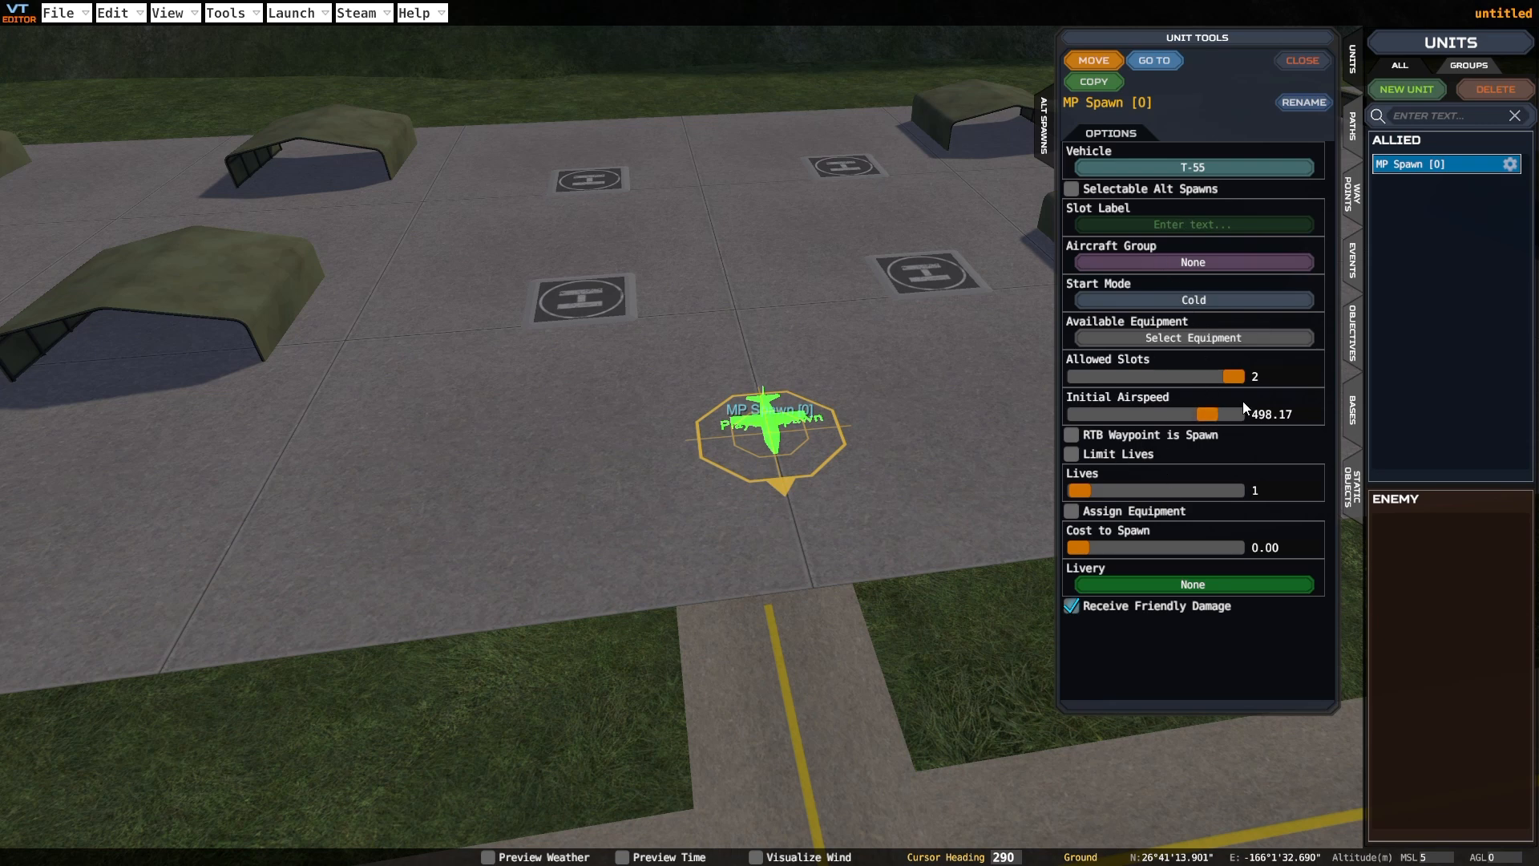
left_click_drag(1209, 417, 987, 415)
Review the equipment available to the T-55 spawn and leave the selection without changes
left_click_drag(1095, 493, 1079, 506)
left_click(1187, 339)
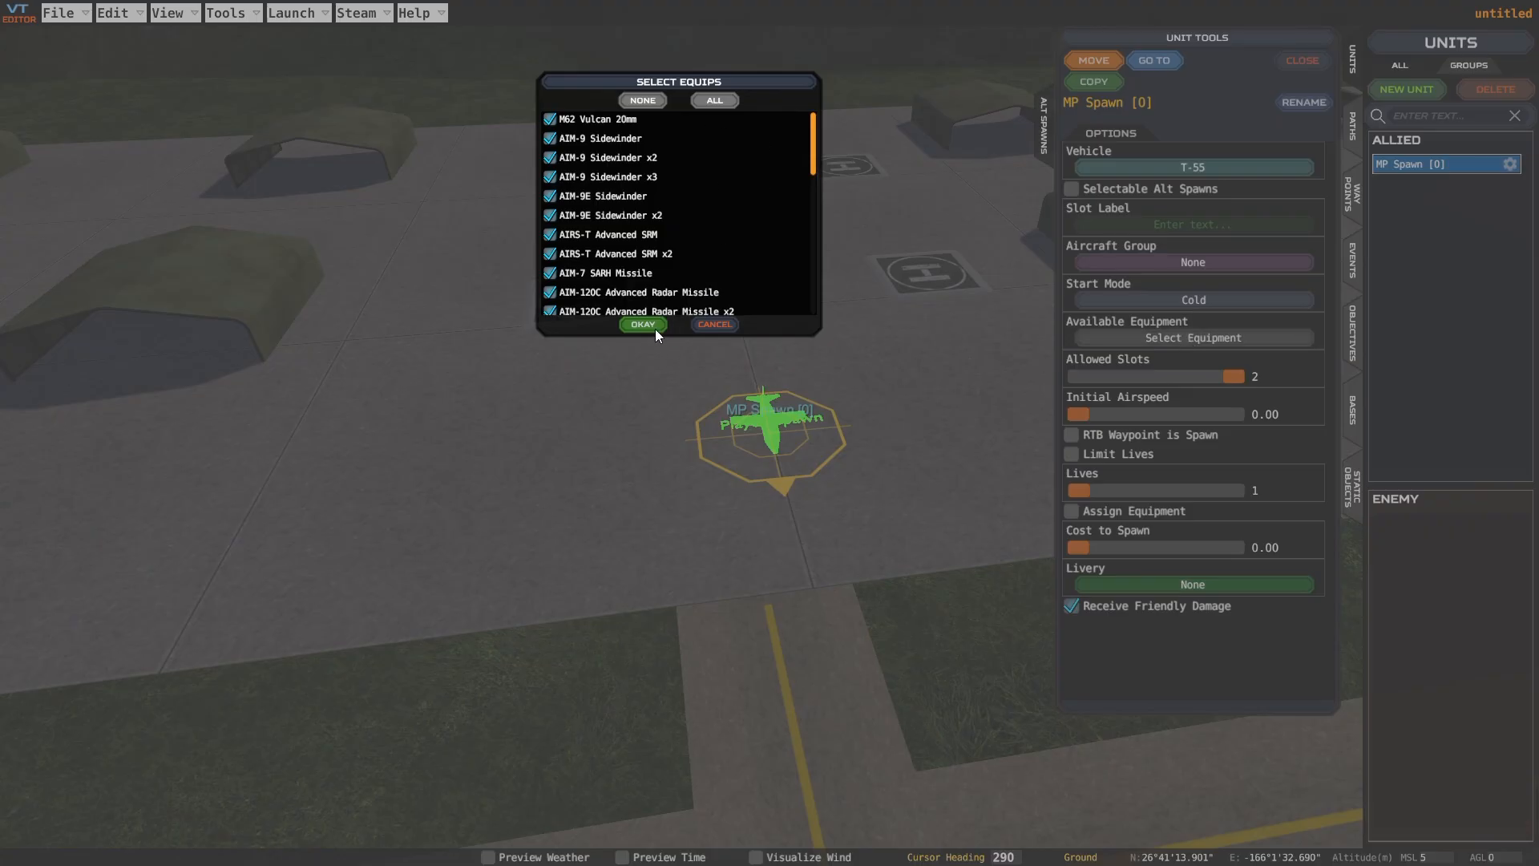
left_click(716, 326)
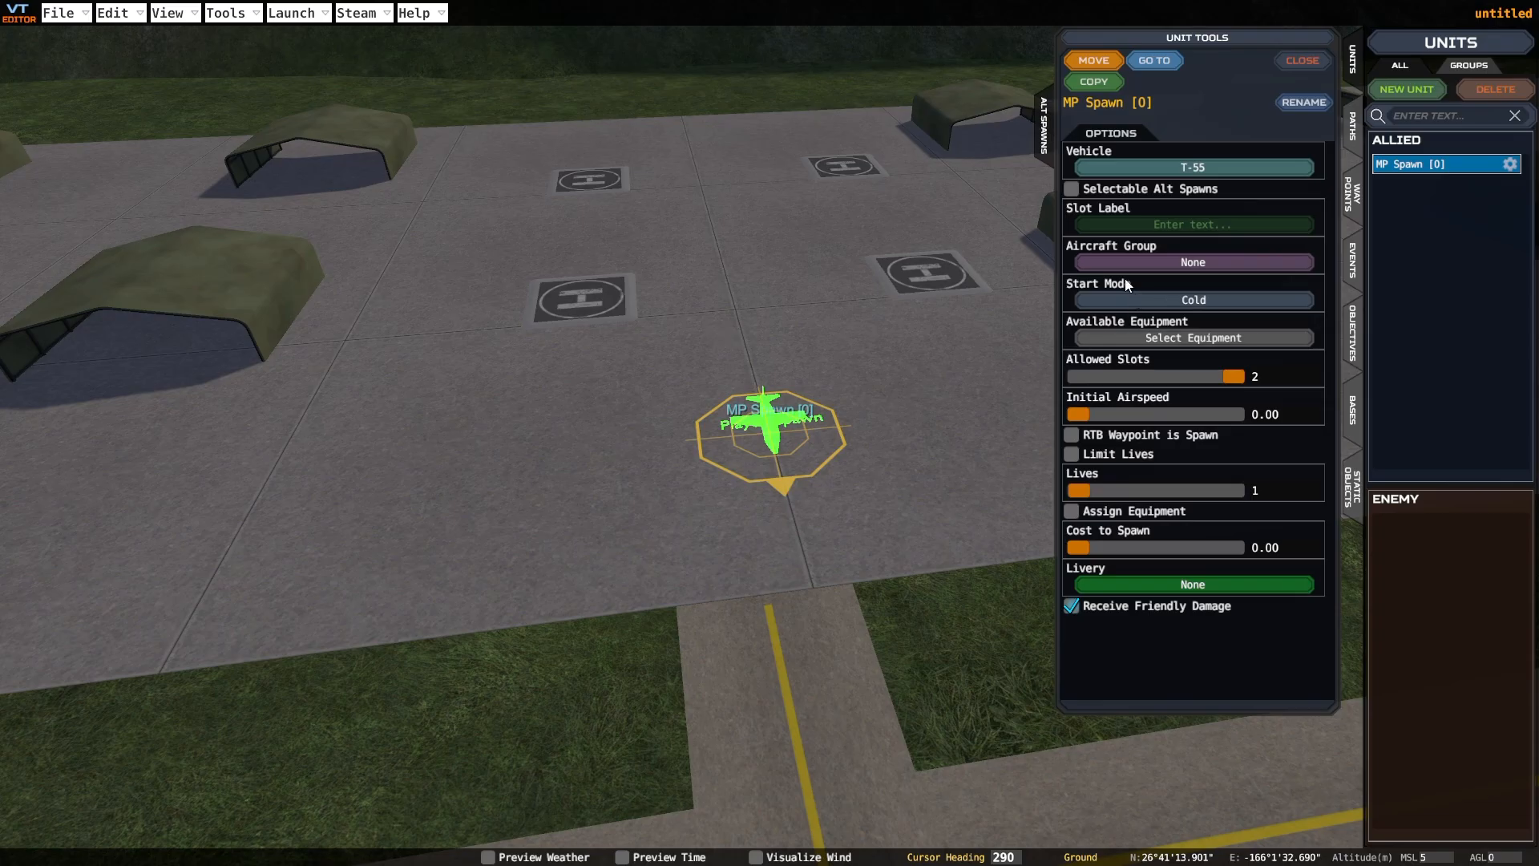
Assign the spawn to a new aircraft group named Alpha
left_click(1109, 263)
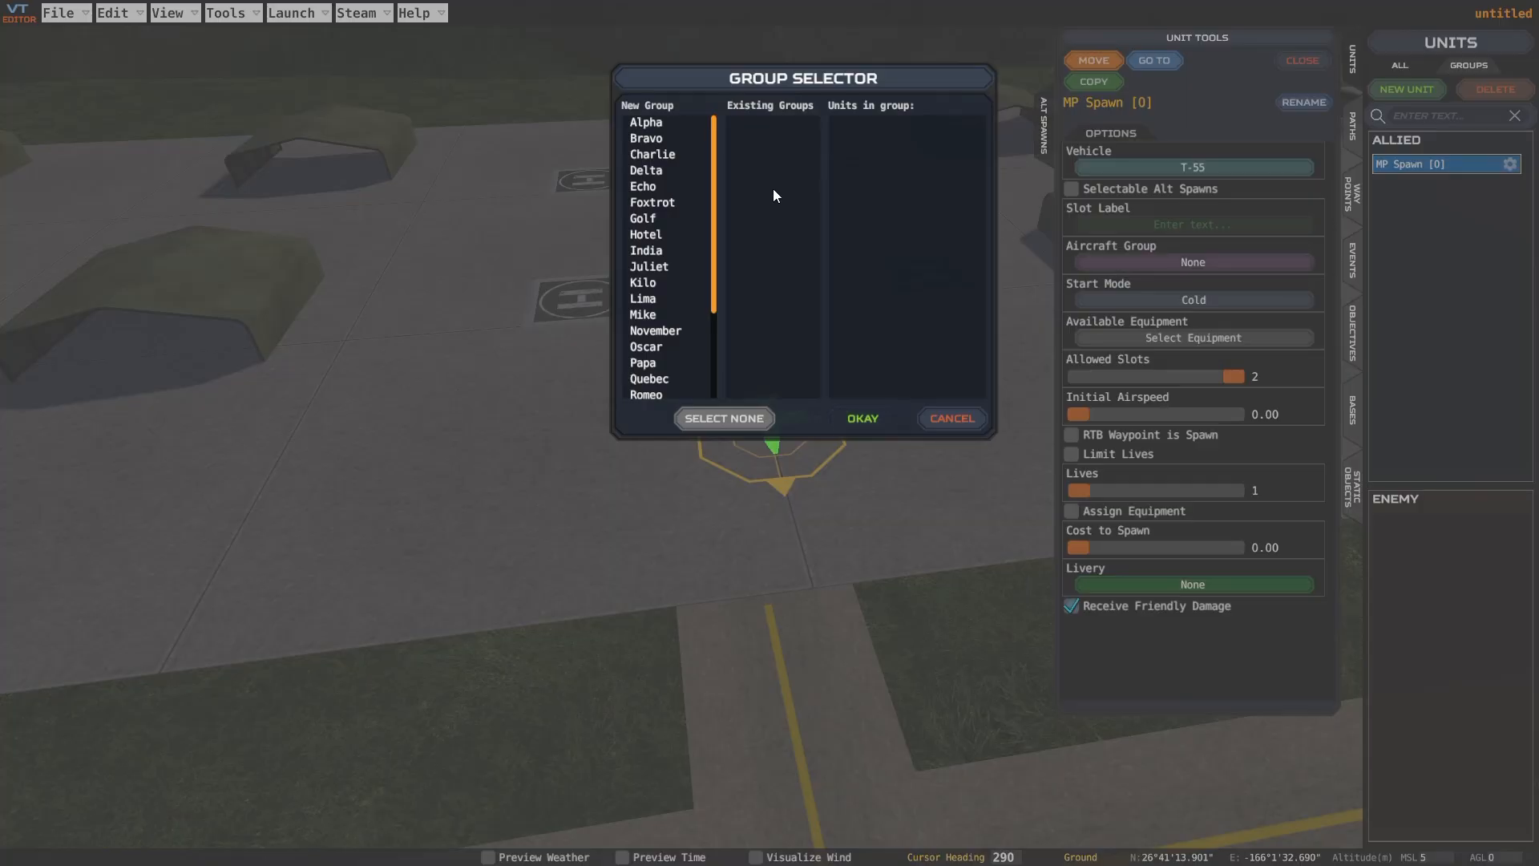
left_click(652, 122)
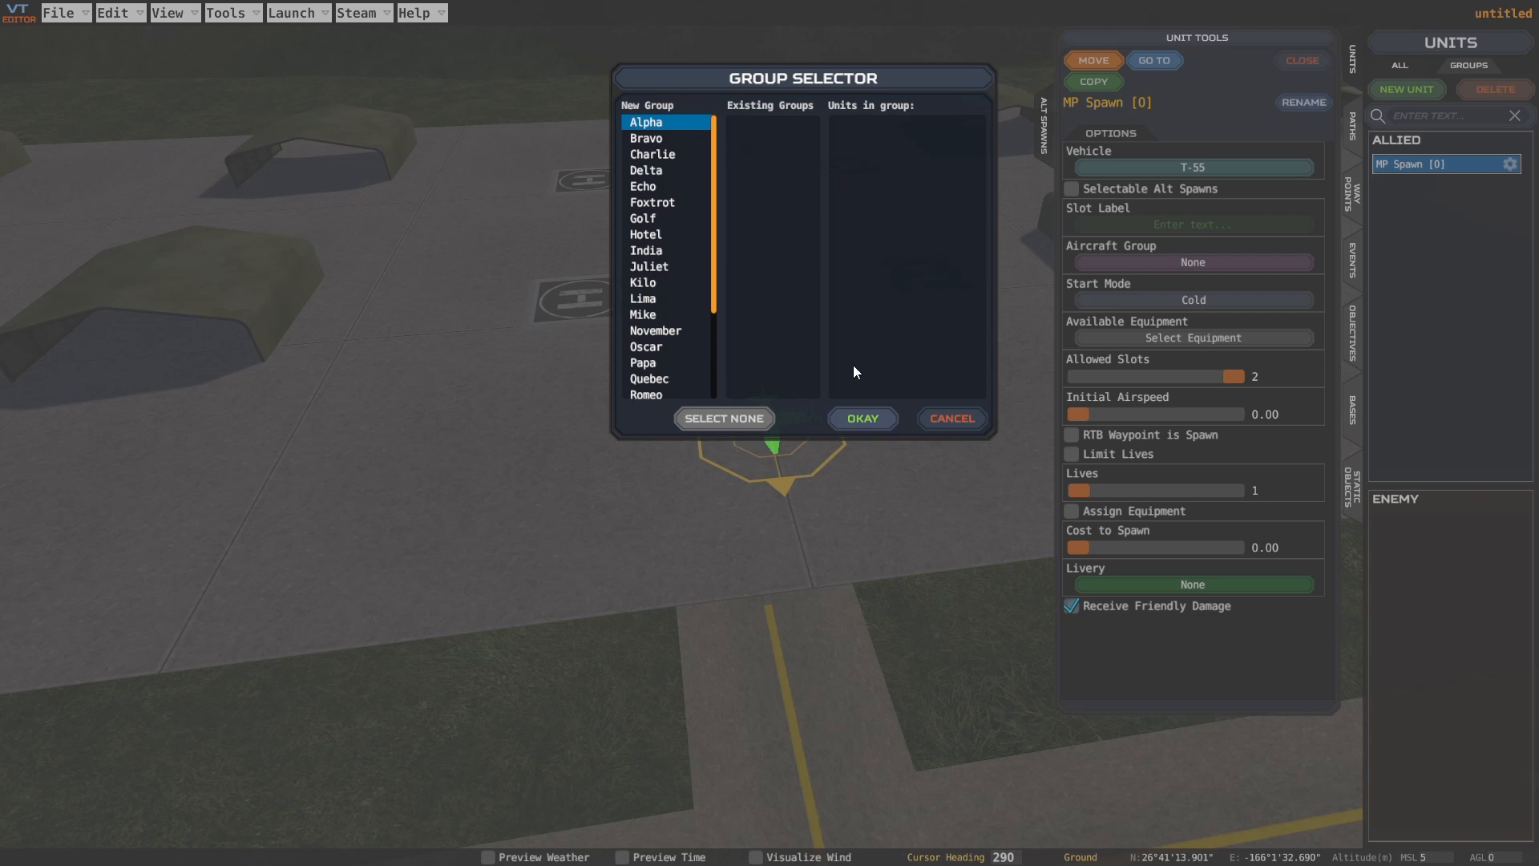
left_click(880, 425)
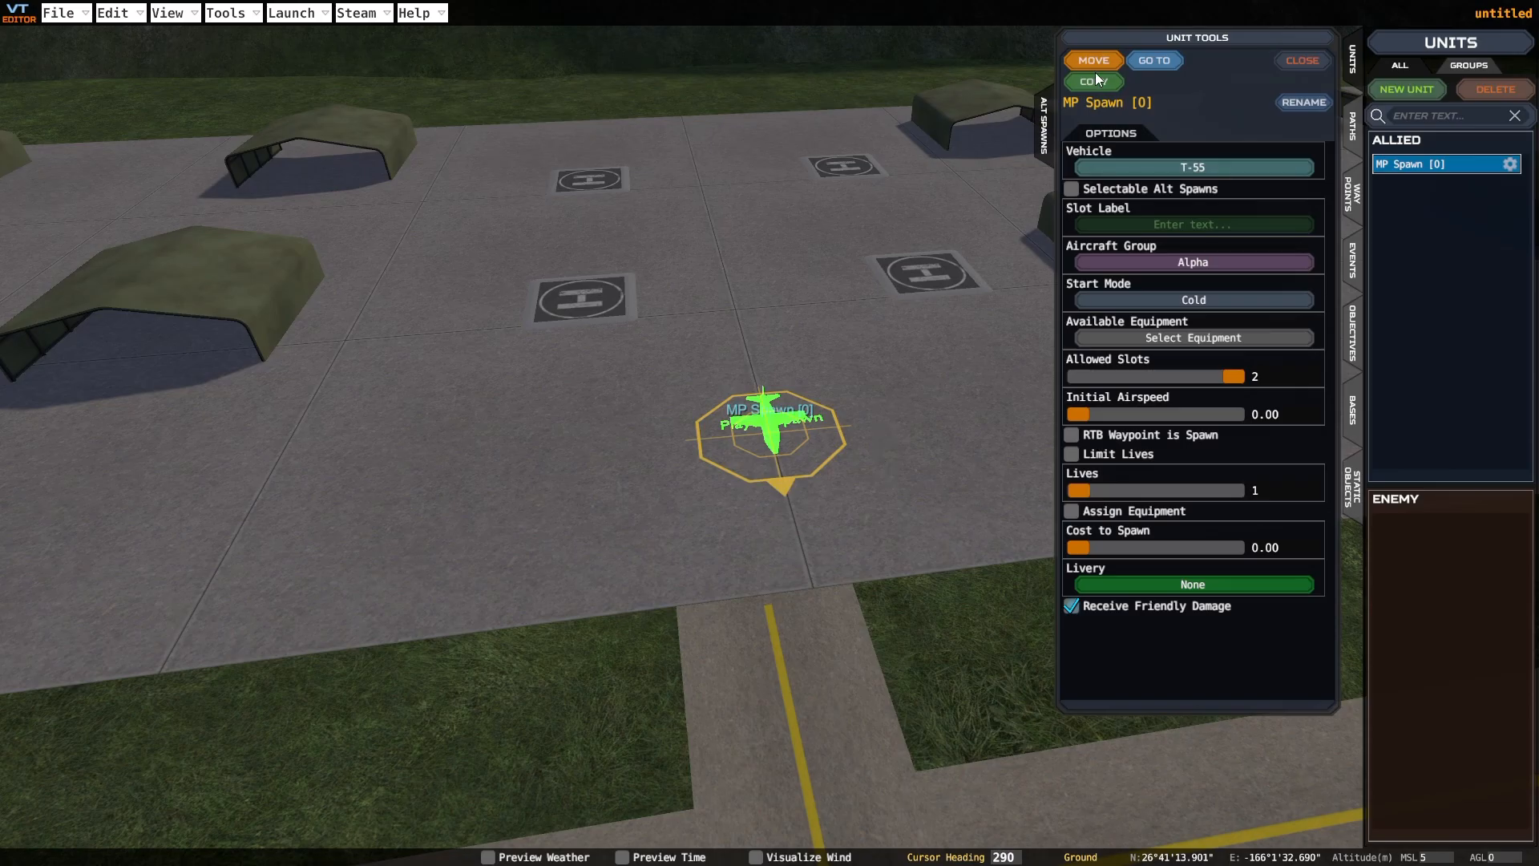
Move the player spawn into the front shelter beside the helipads, with a heading of 289
middle_click_drag(769, 425, 864, 327)
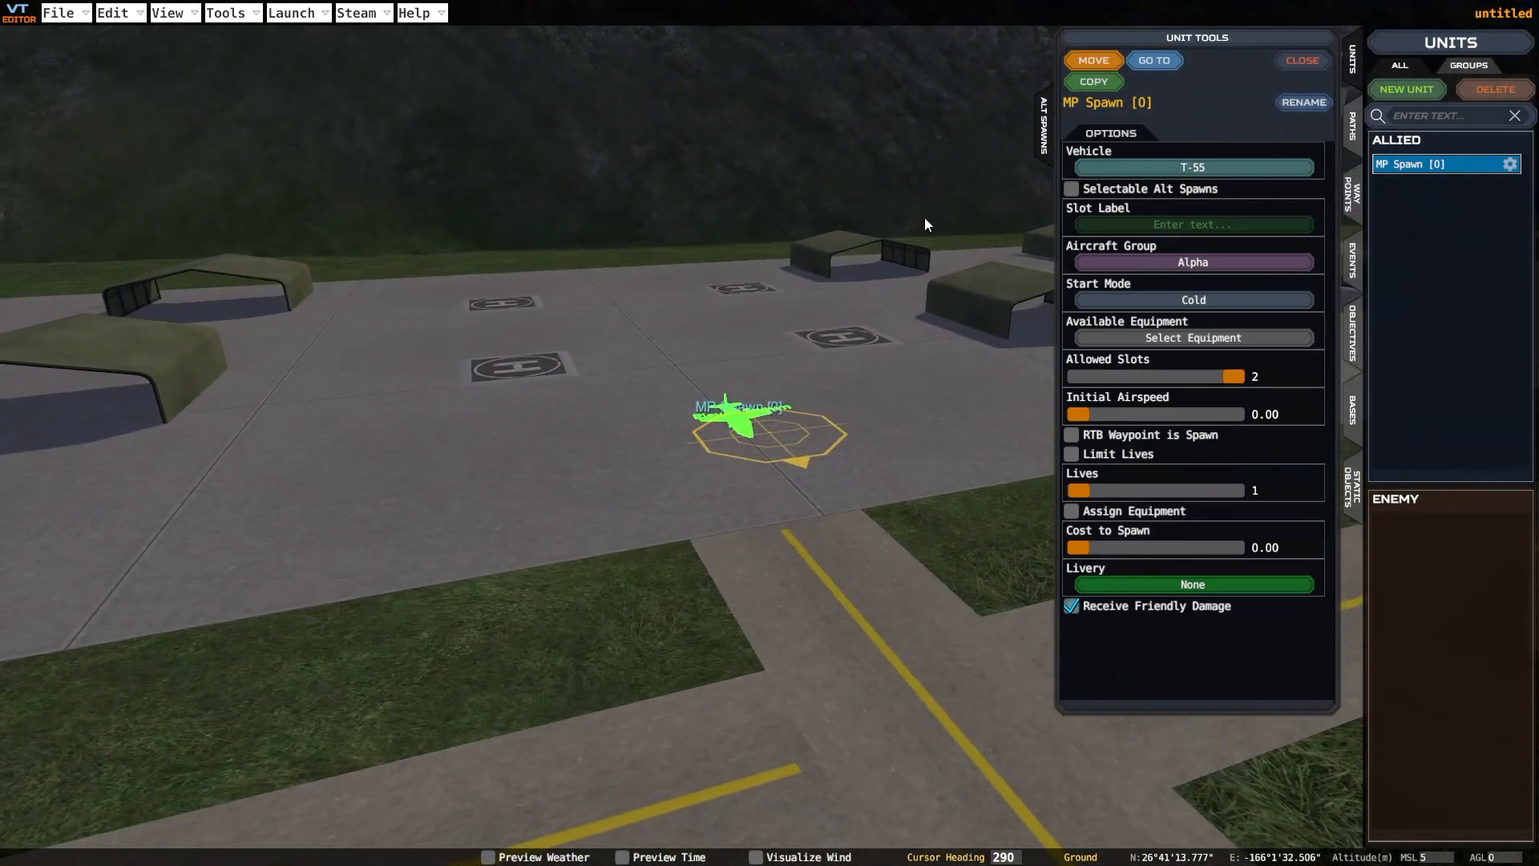
left_click(1075, 61)
mouse_move(799, 401)
middle_mouse_down()
mouse_move(733, 399)
mouse_move(800, 397)
mouse_move(788, 402)
middle_mouse_up()
key("a")
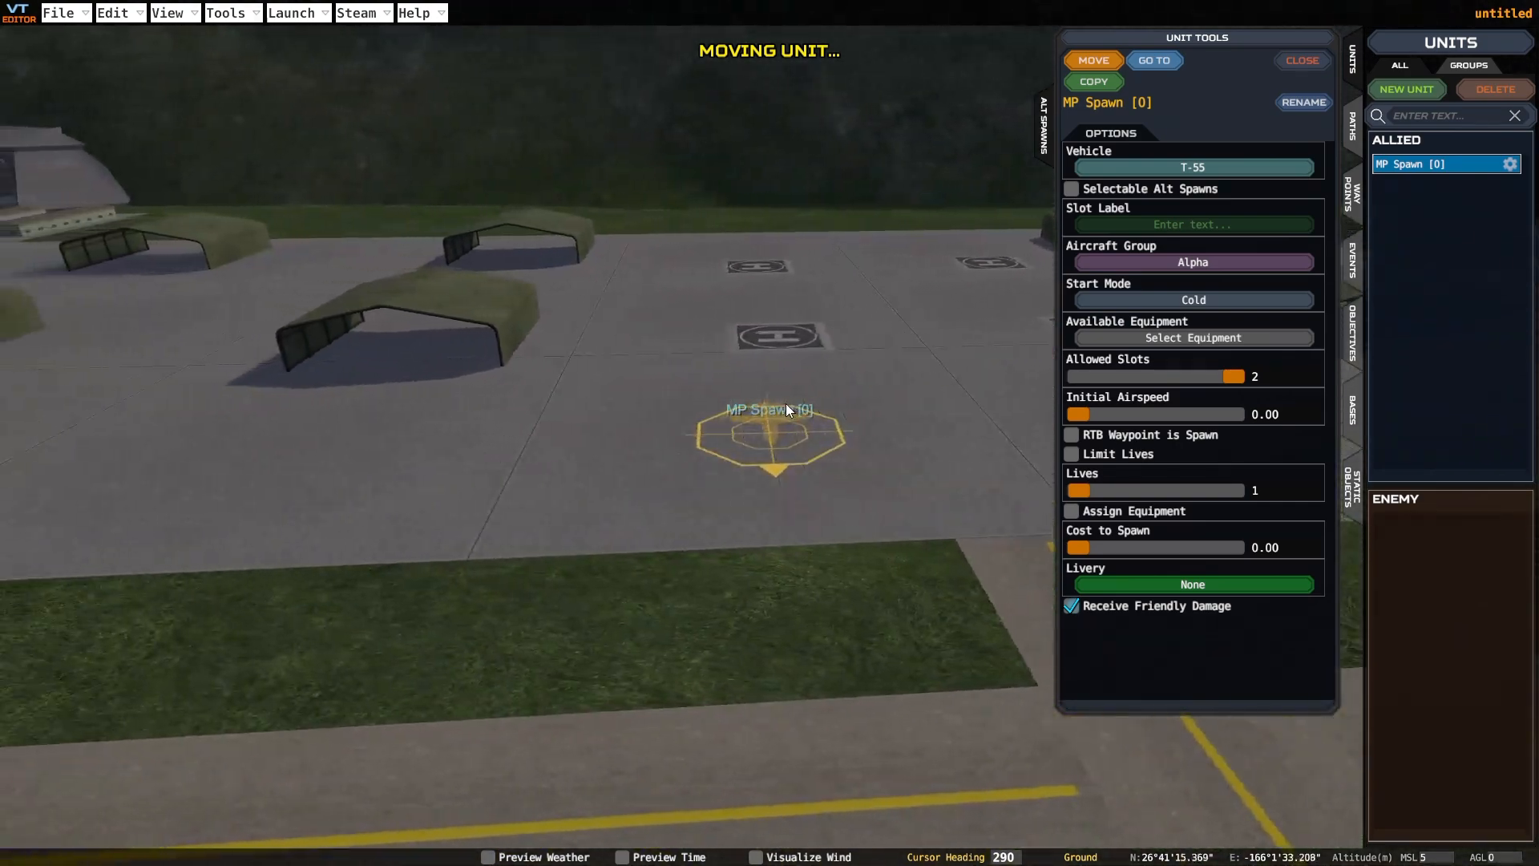
key("a")
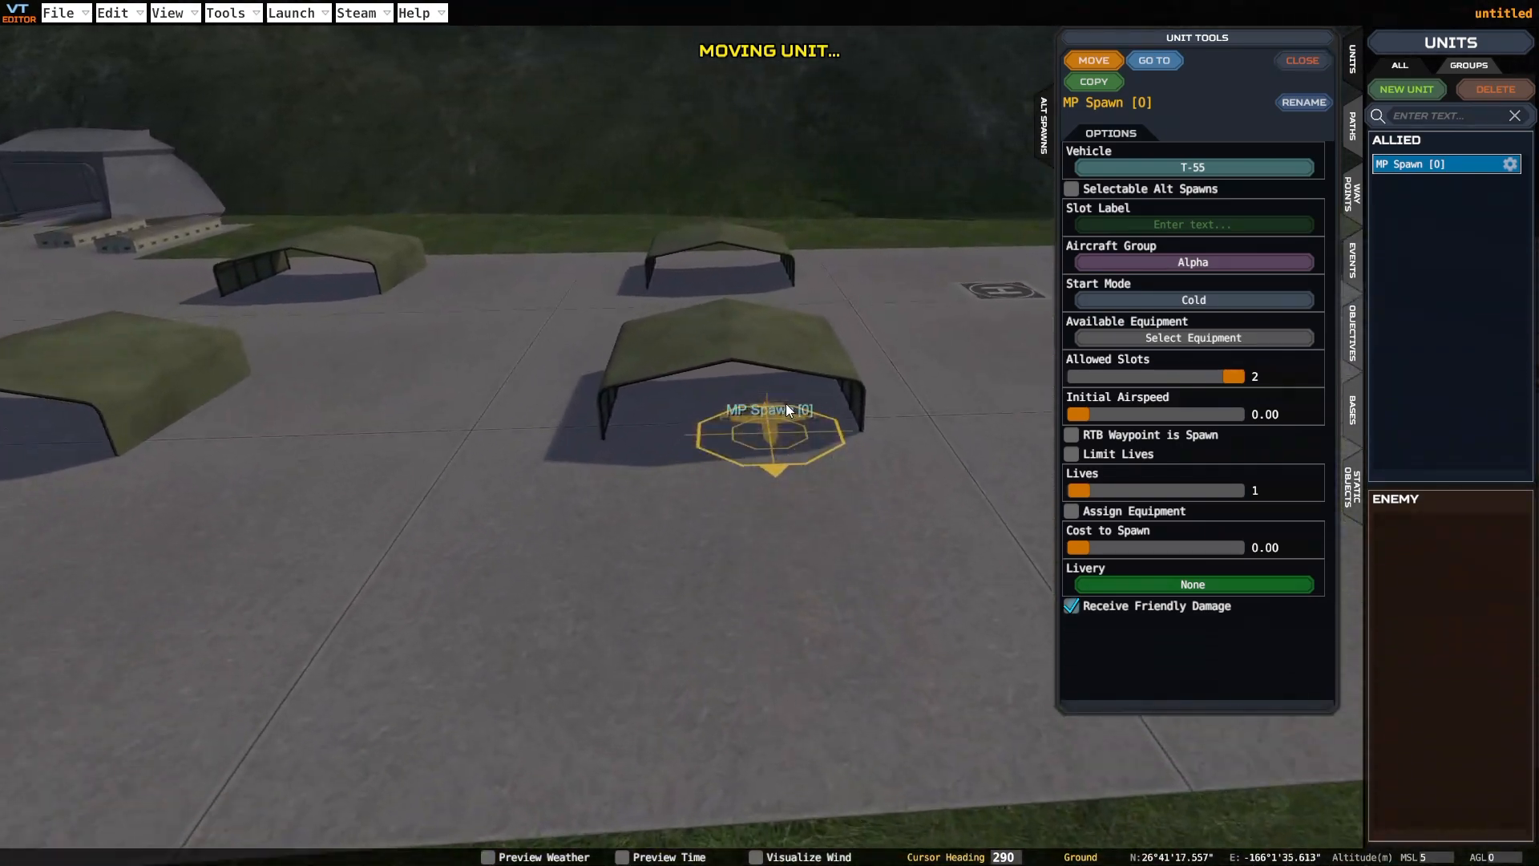
key("w")
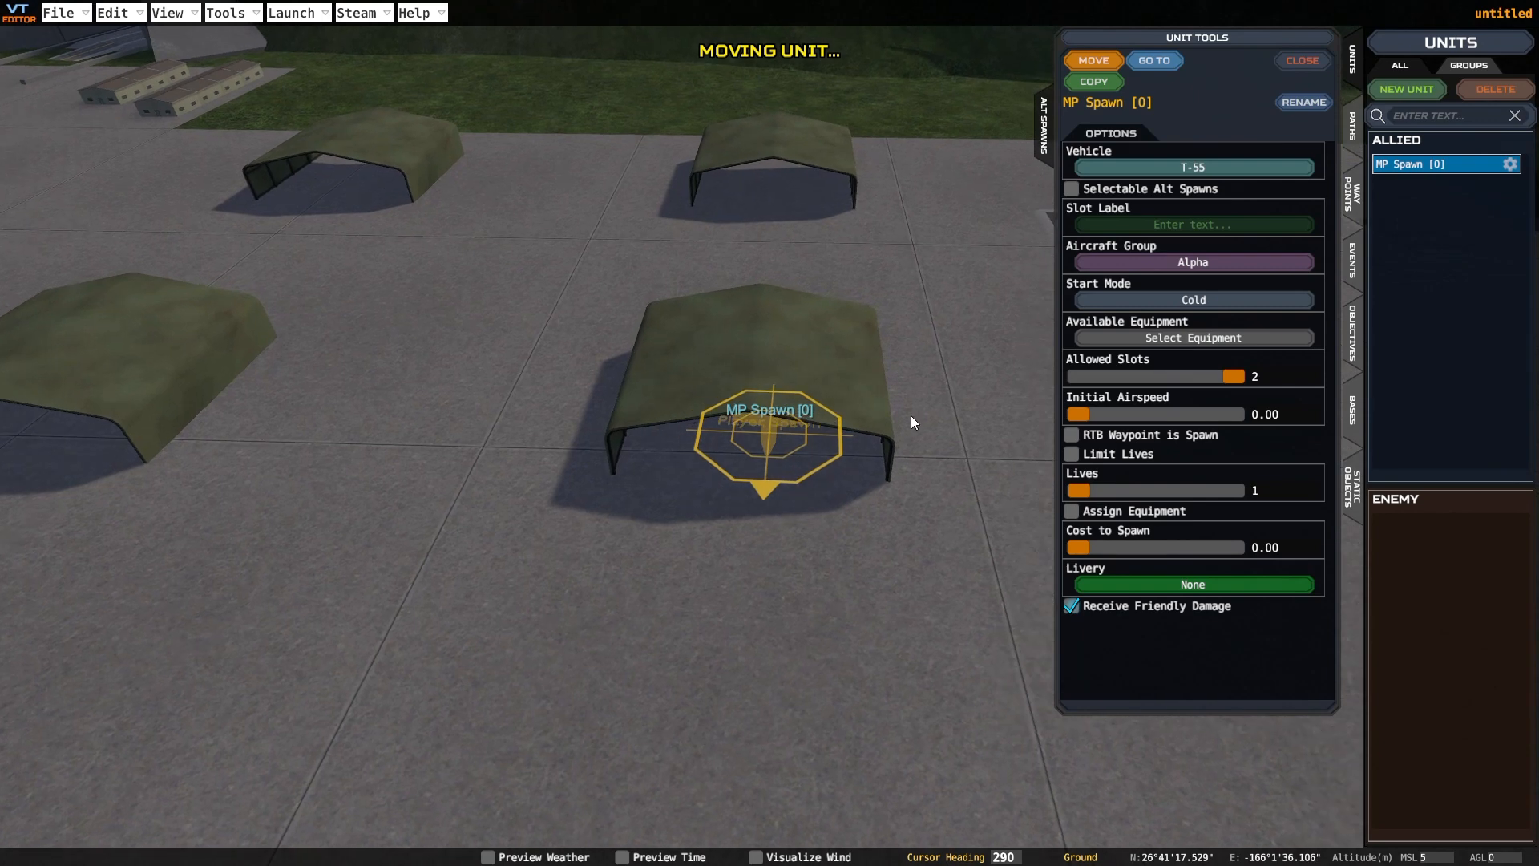
middle_click_drag(839, 495, 845, 429)
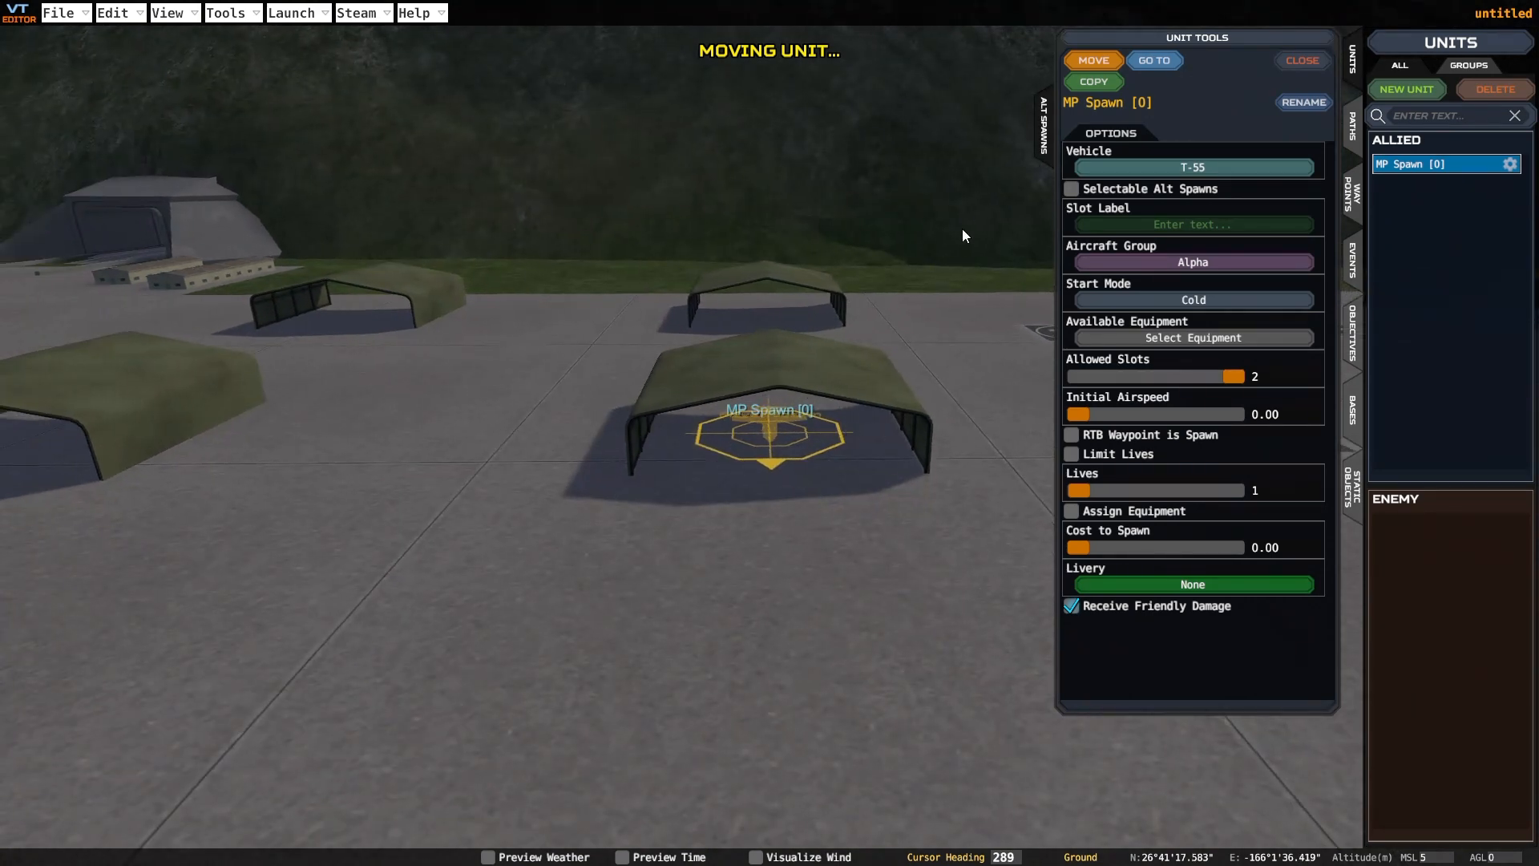
left_click(1096, 60)
Copy the sheltered spawn and place the duplicate on the apron between that shelter and the next one, with a heading of 289
middle_click_drag(782, 389, 814, 383)
key("s")
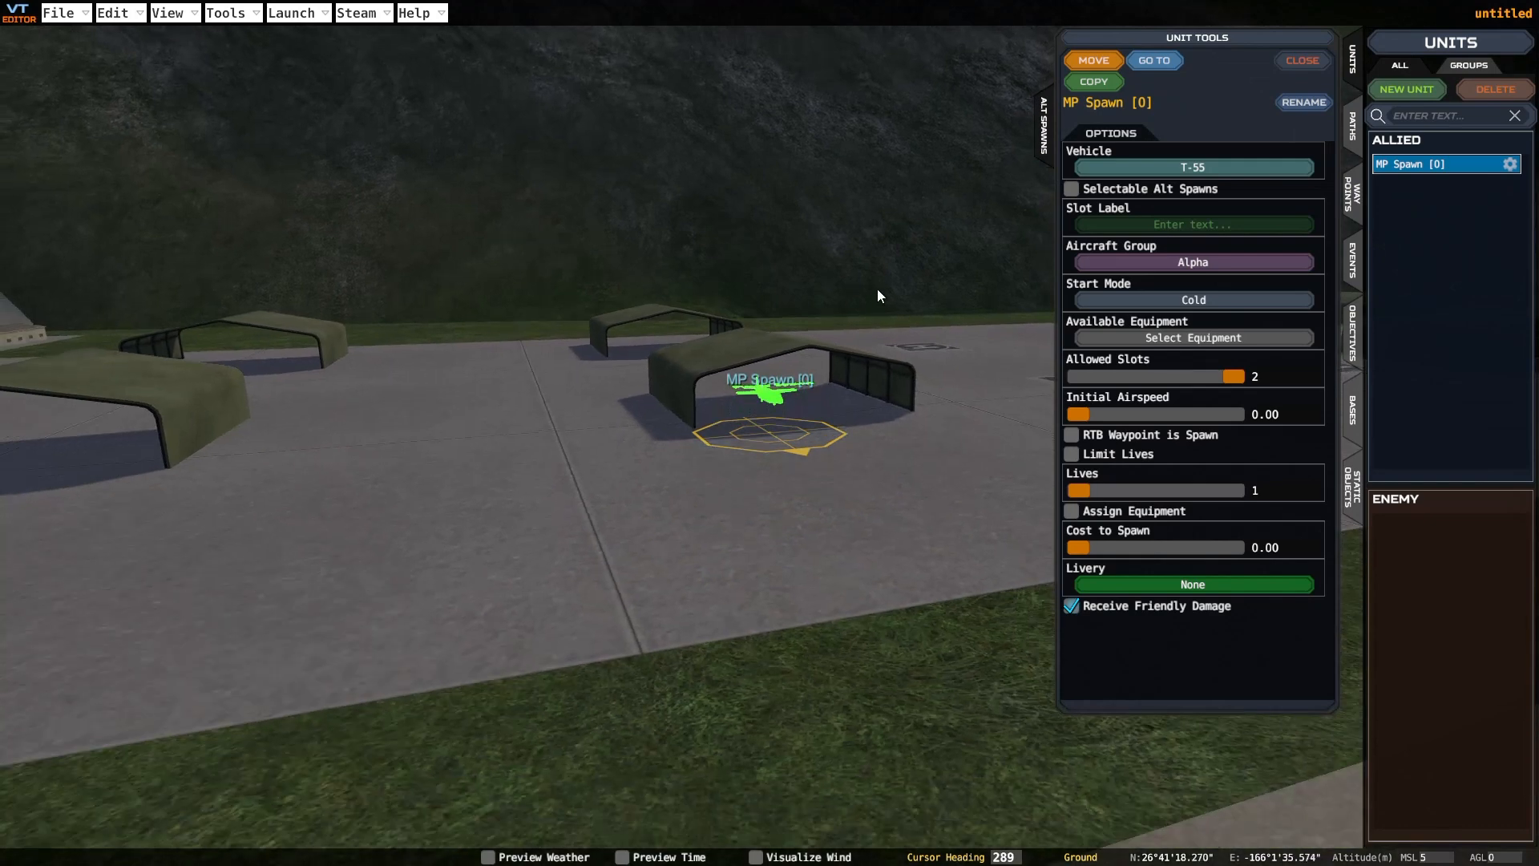
key("a")
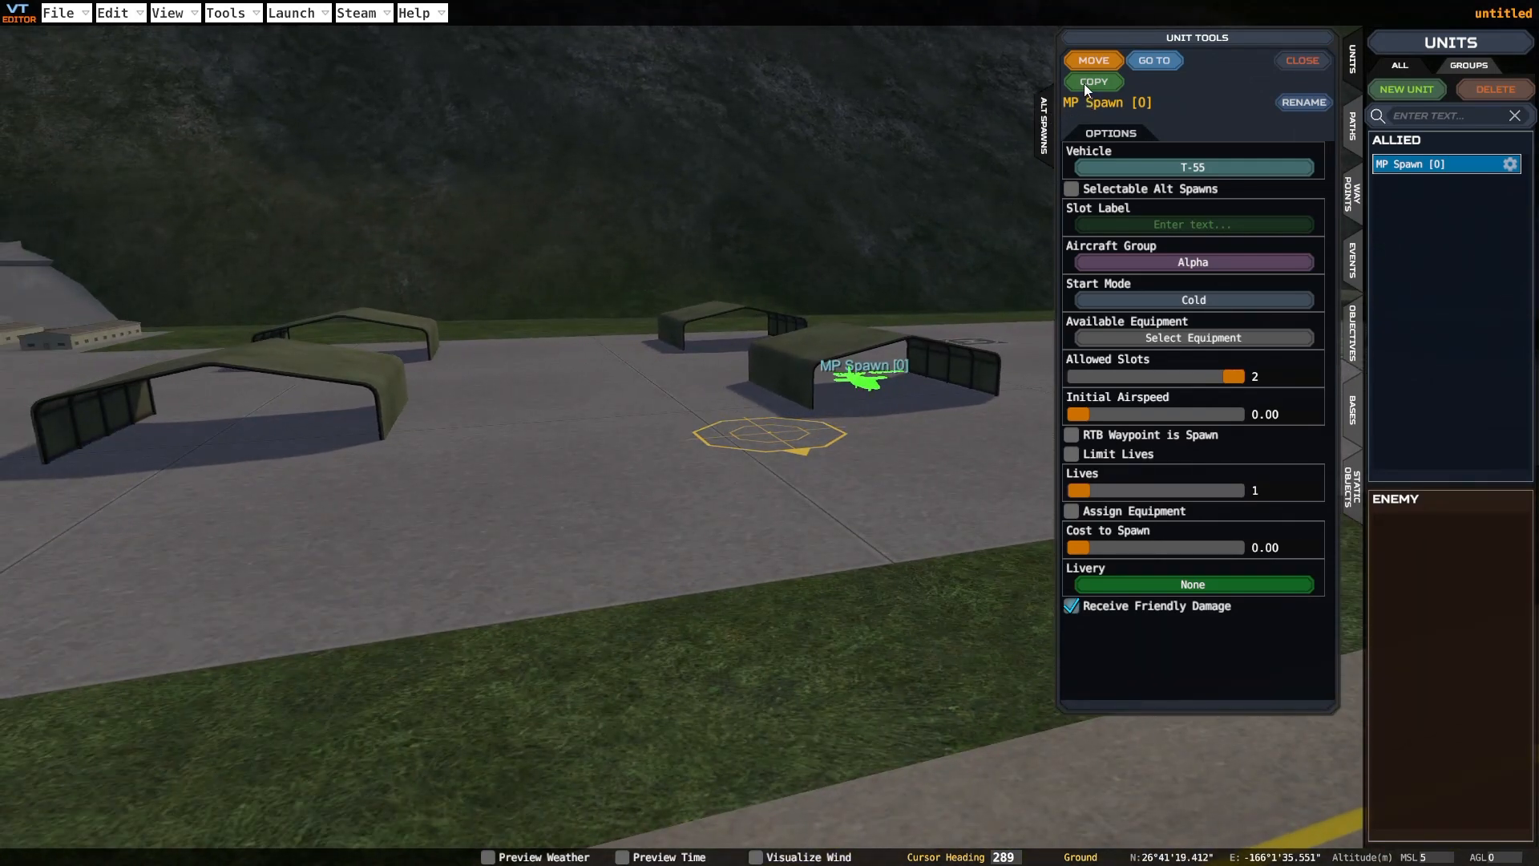
left_click(1084, 83)
key("a")
key("w")
middle_click_drag(849, 348, 919, 317)
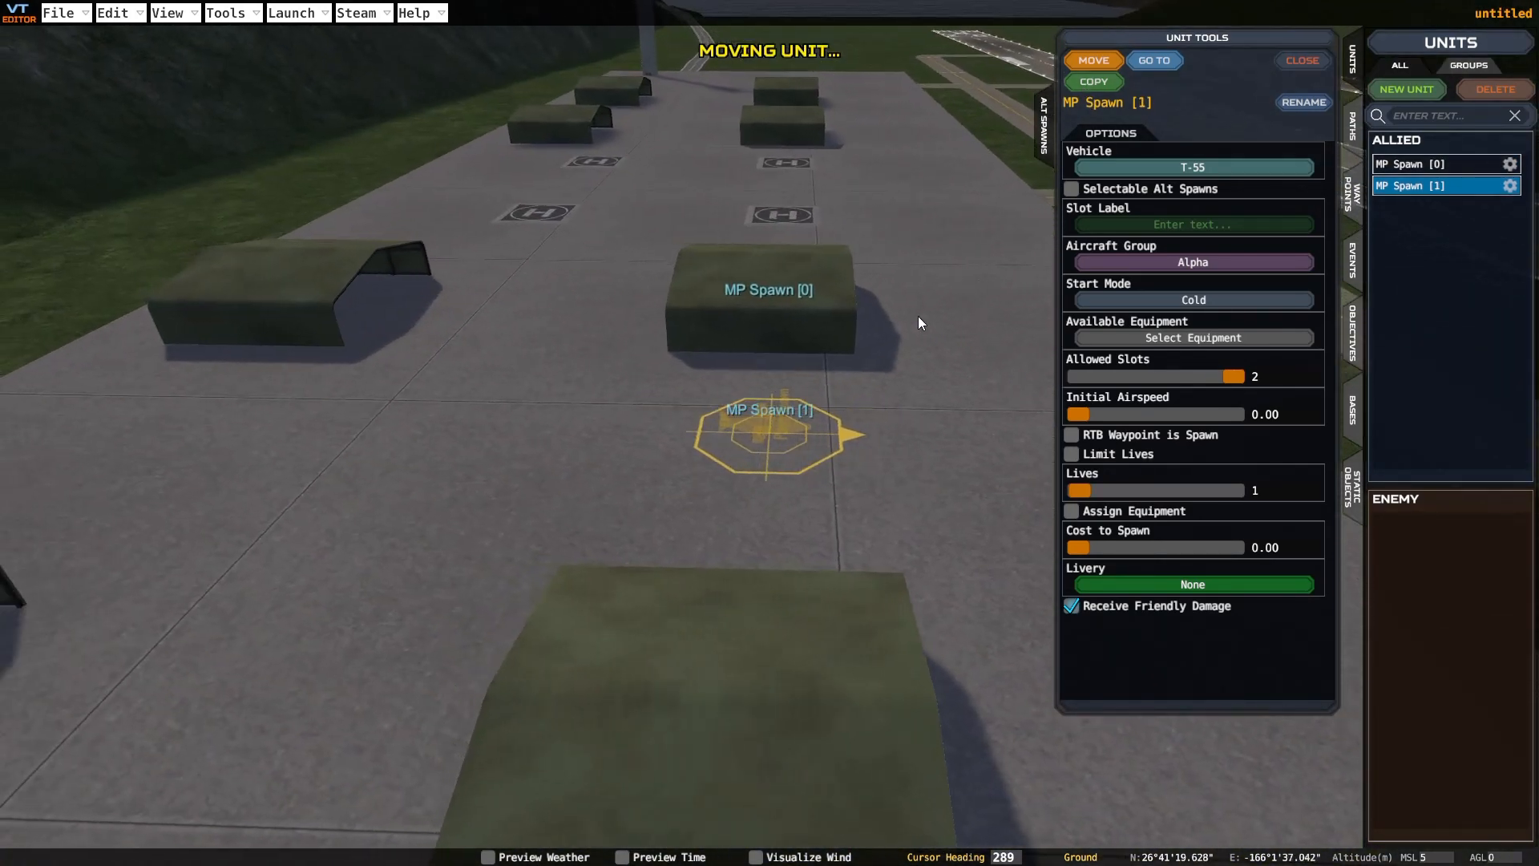
left_click(1100, 60)
middle_click_drag(786, 455, 890, 374)
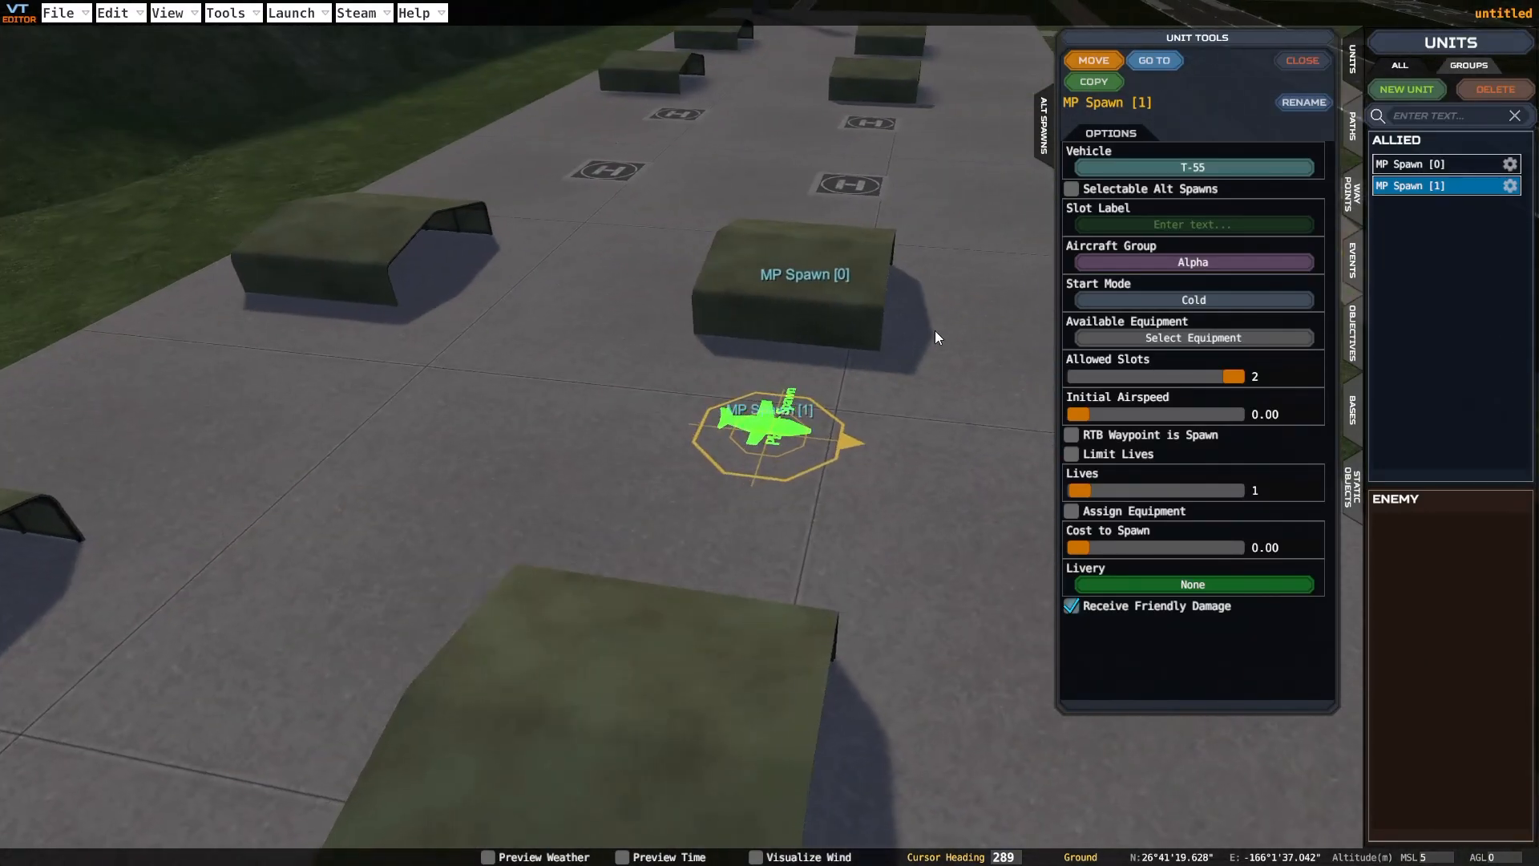
Delete the duplicate player spawn on the apron between the shelters
left_click(1497, 88)
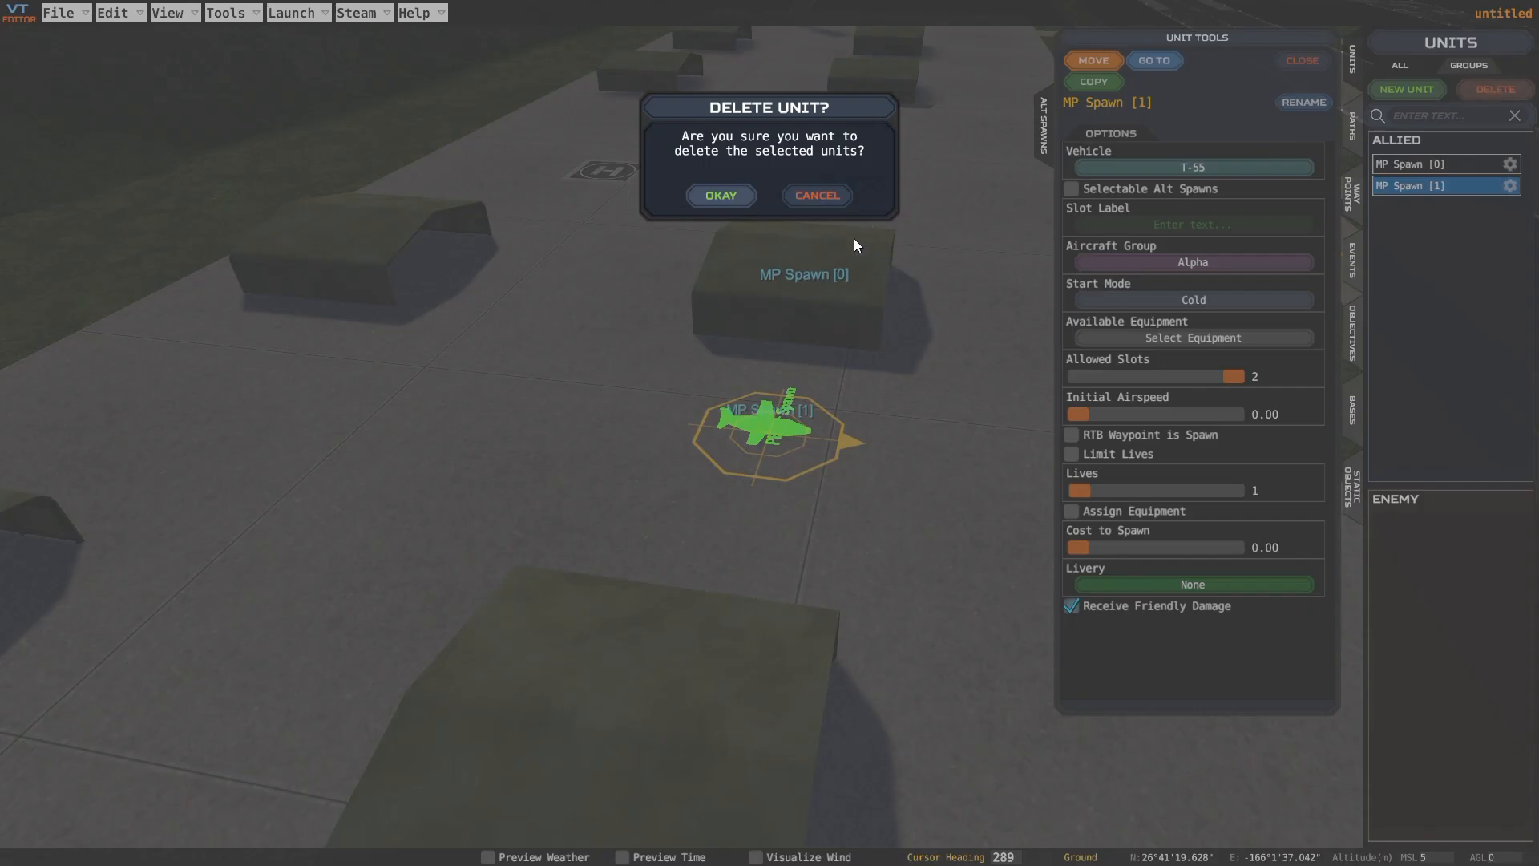
left_click(736, 196)
right_click_drag(1027, 506, 901, 464)
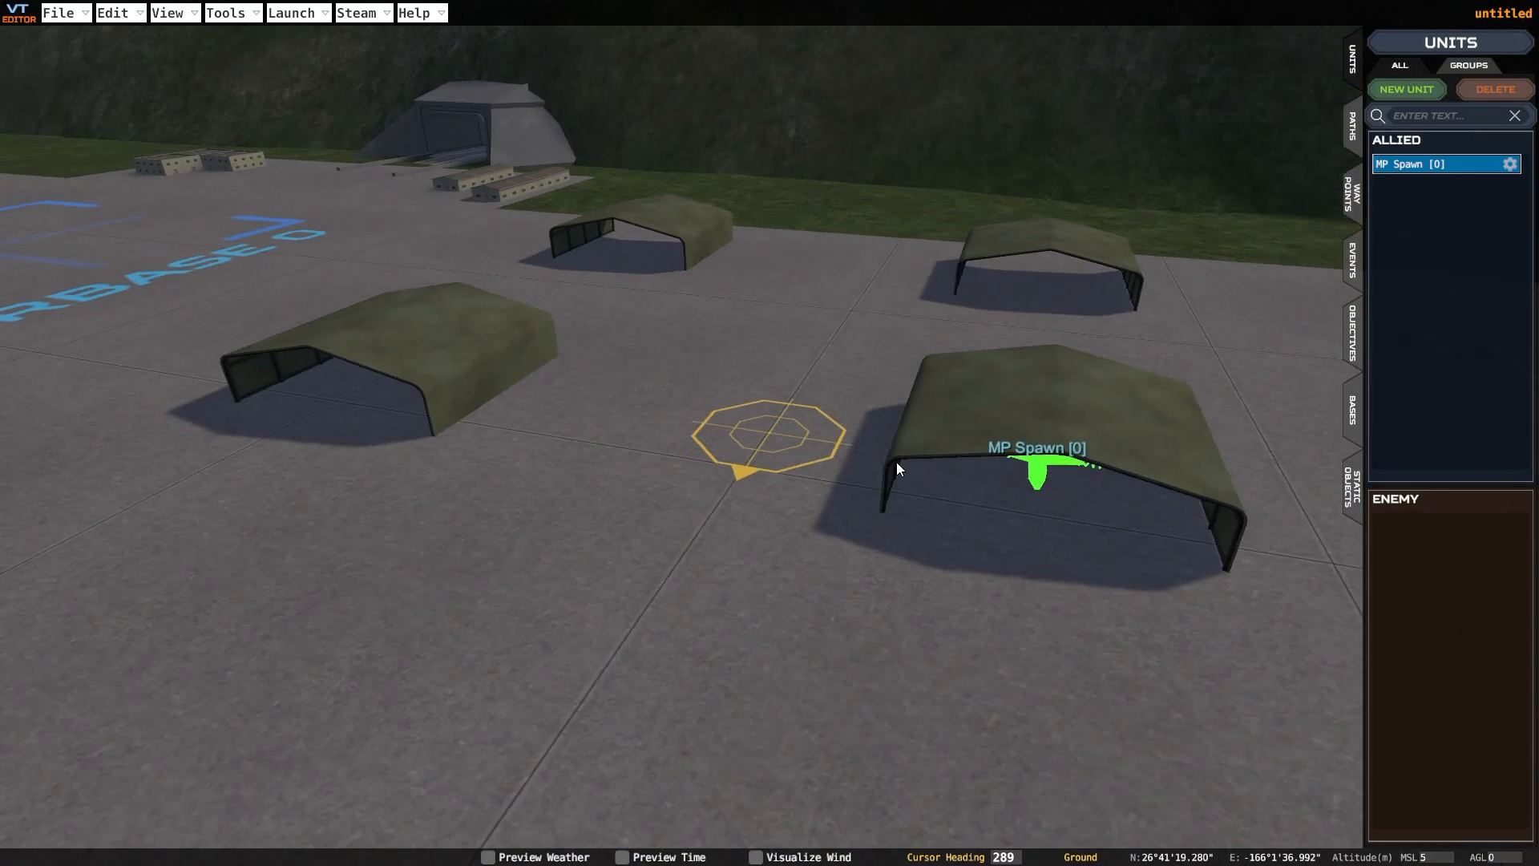
key("s")
Review the remaining T-55 spawn's options and its placement inside the shelter, leaving them without changes
left_click(1509, 165)
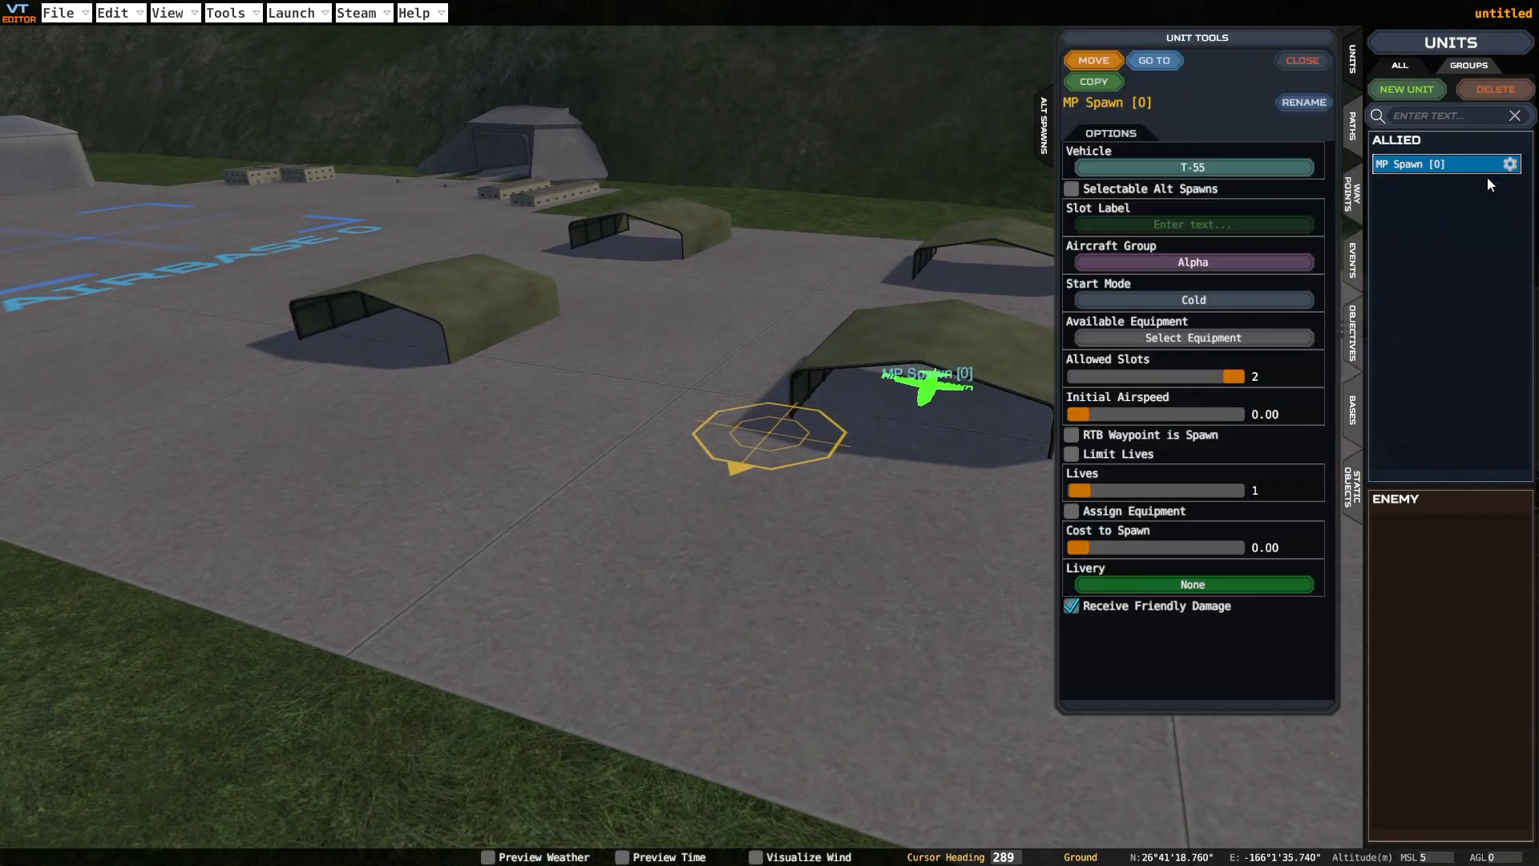
right_click_drag(767, 382, 801, 379)
key("d")
right_click_drag(715, 436, 691, 319)
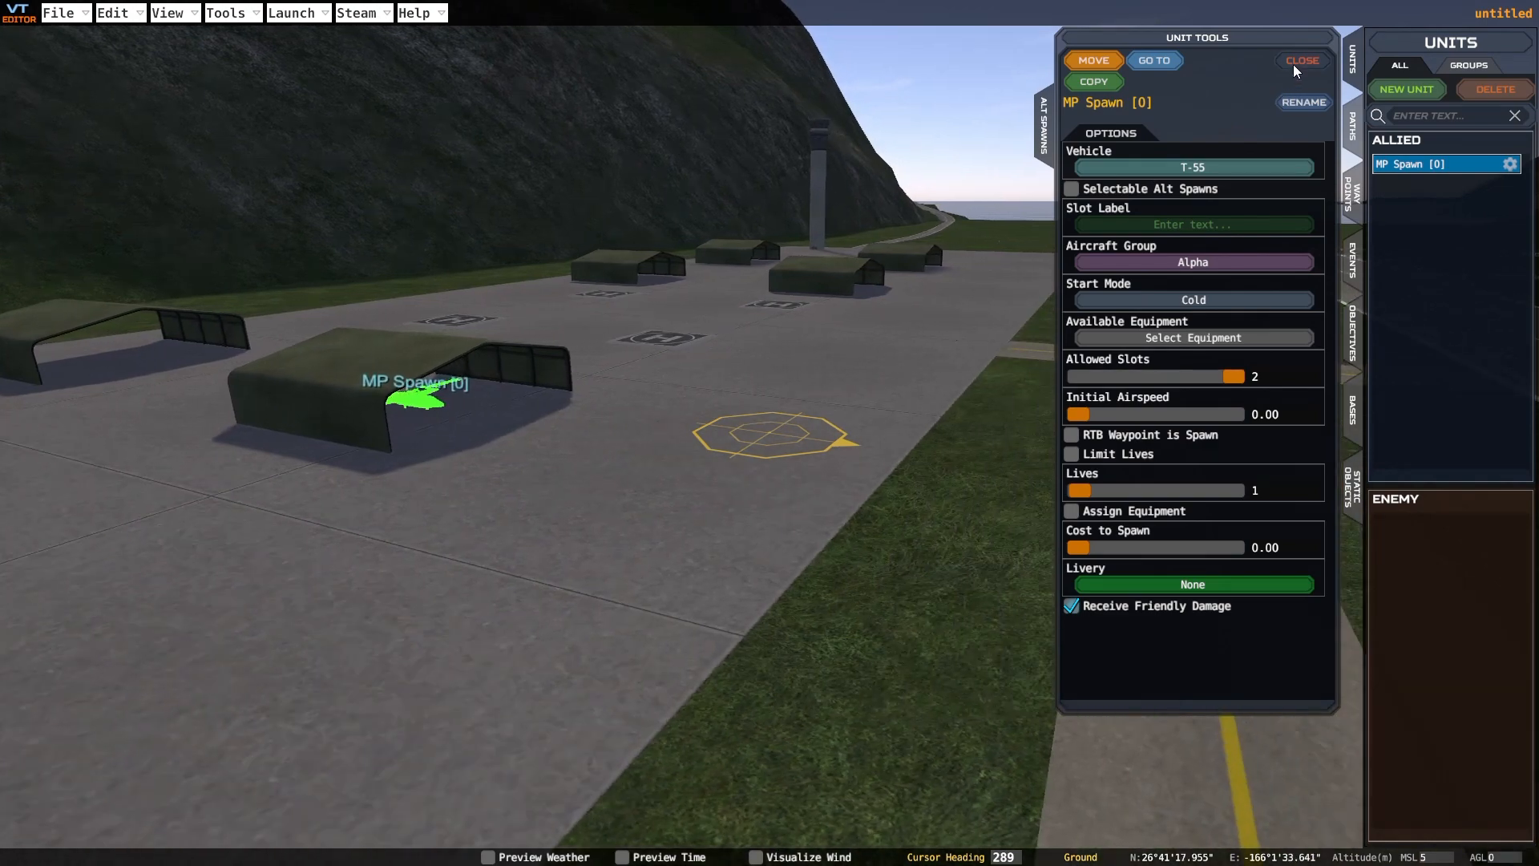
left_click(1296, 62)
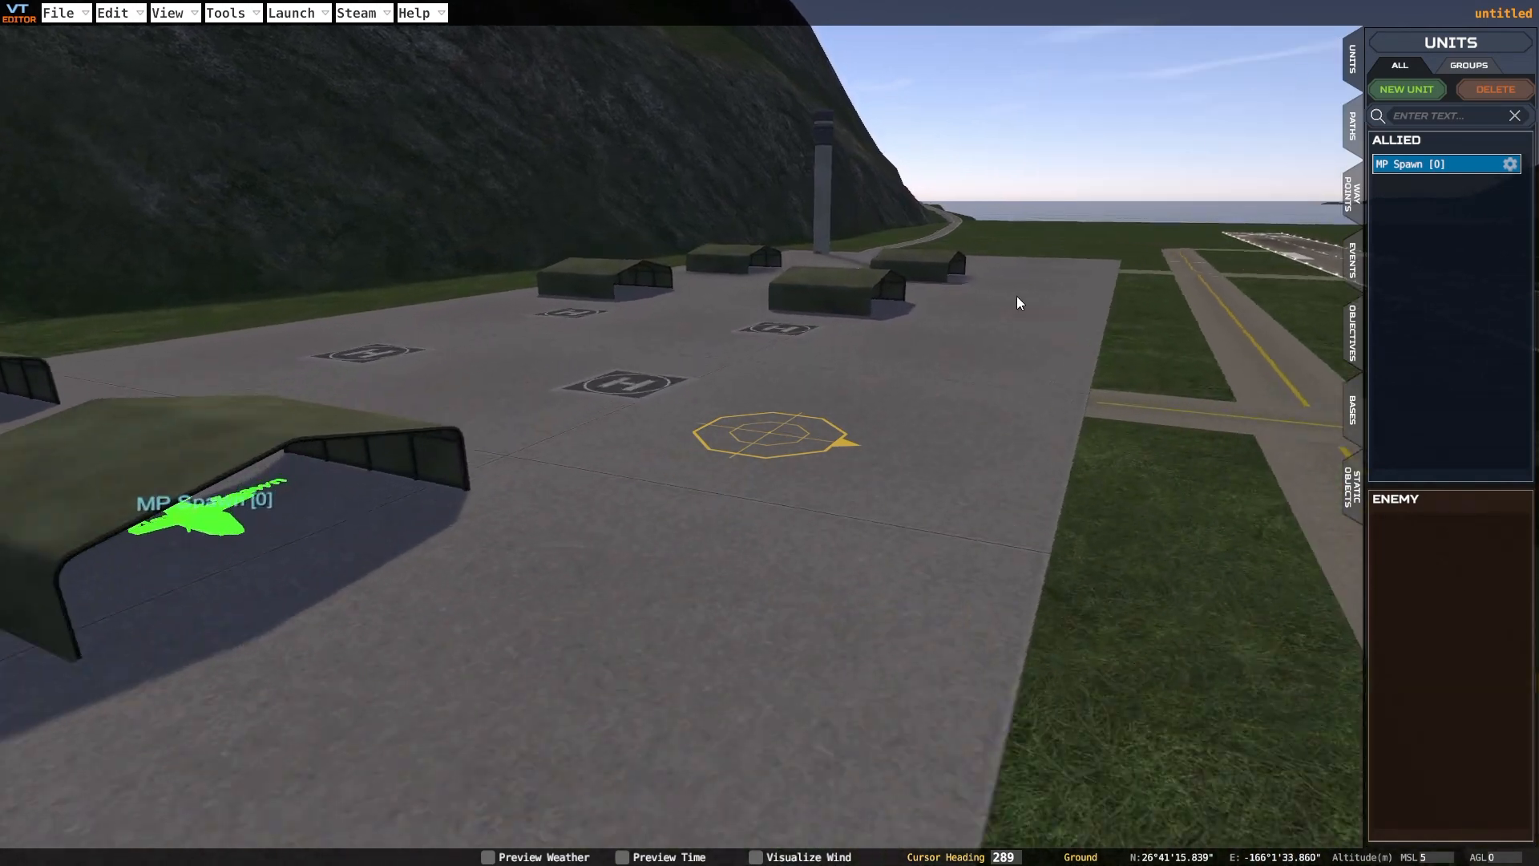
Position the placement cursor in the air over open sea away from the islands, at 3398 m altitude with heading 23
right_click_drag(1018, 296, 974, 295)
key("d")
scroll(972, 296, "down", 10)
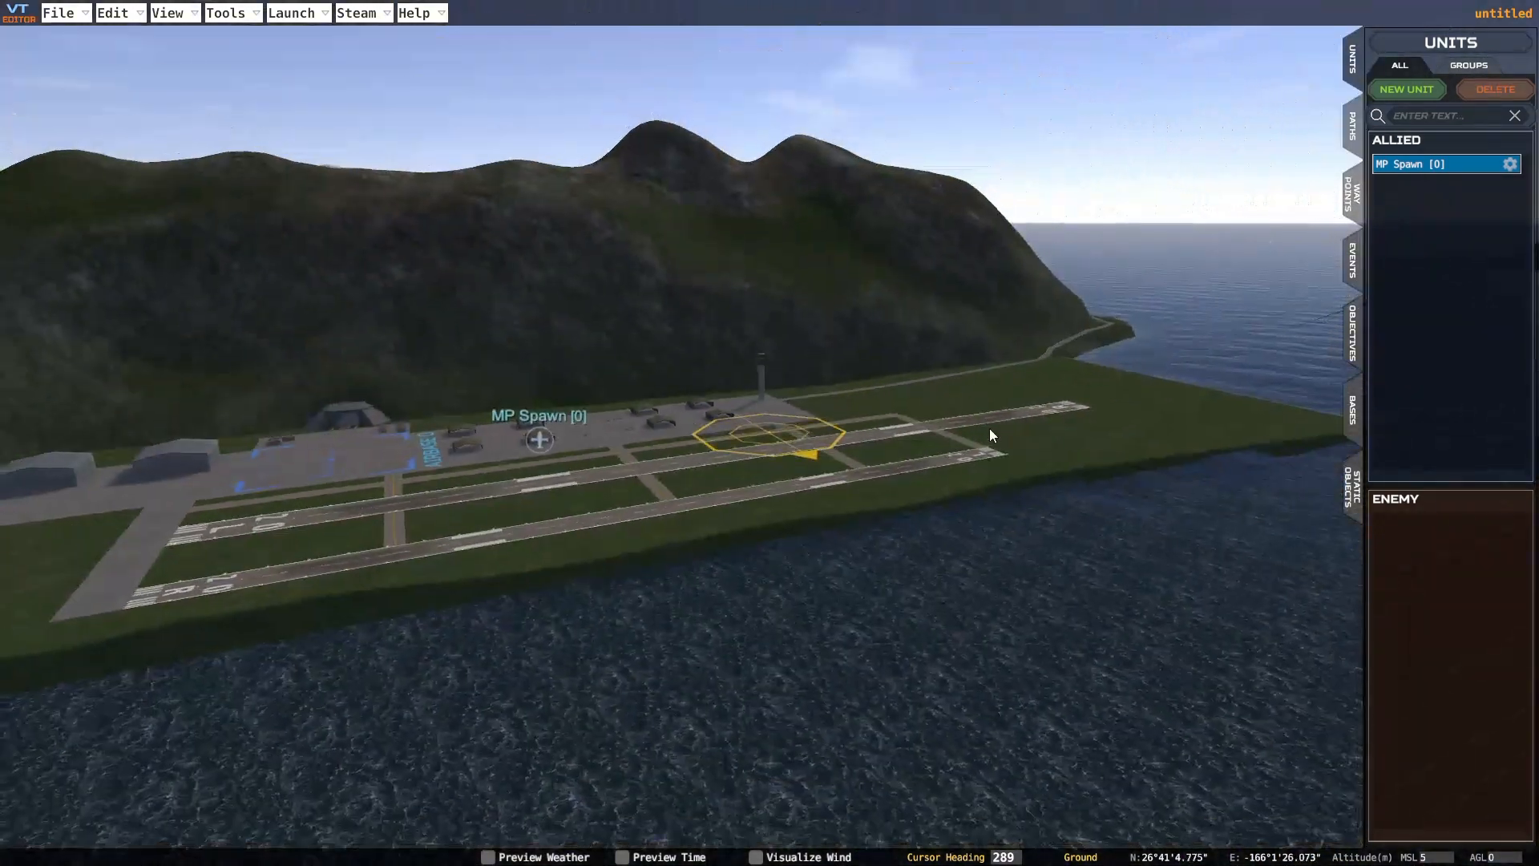
scroll(991, 424, "down", 5)
right_click_drag(995, 411, 1049, 386)
key("w")
key("e")
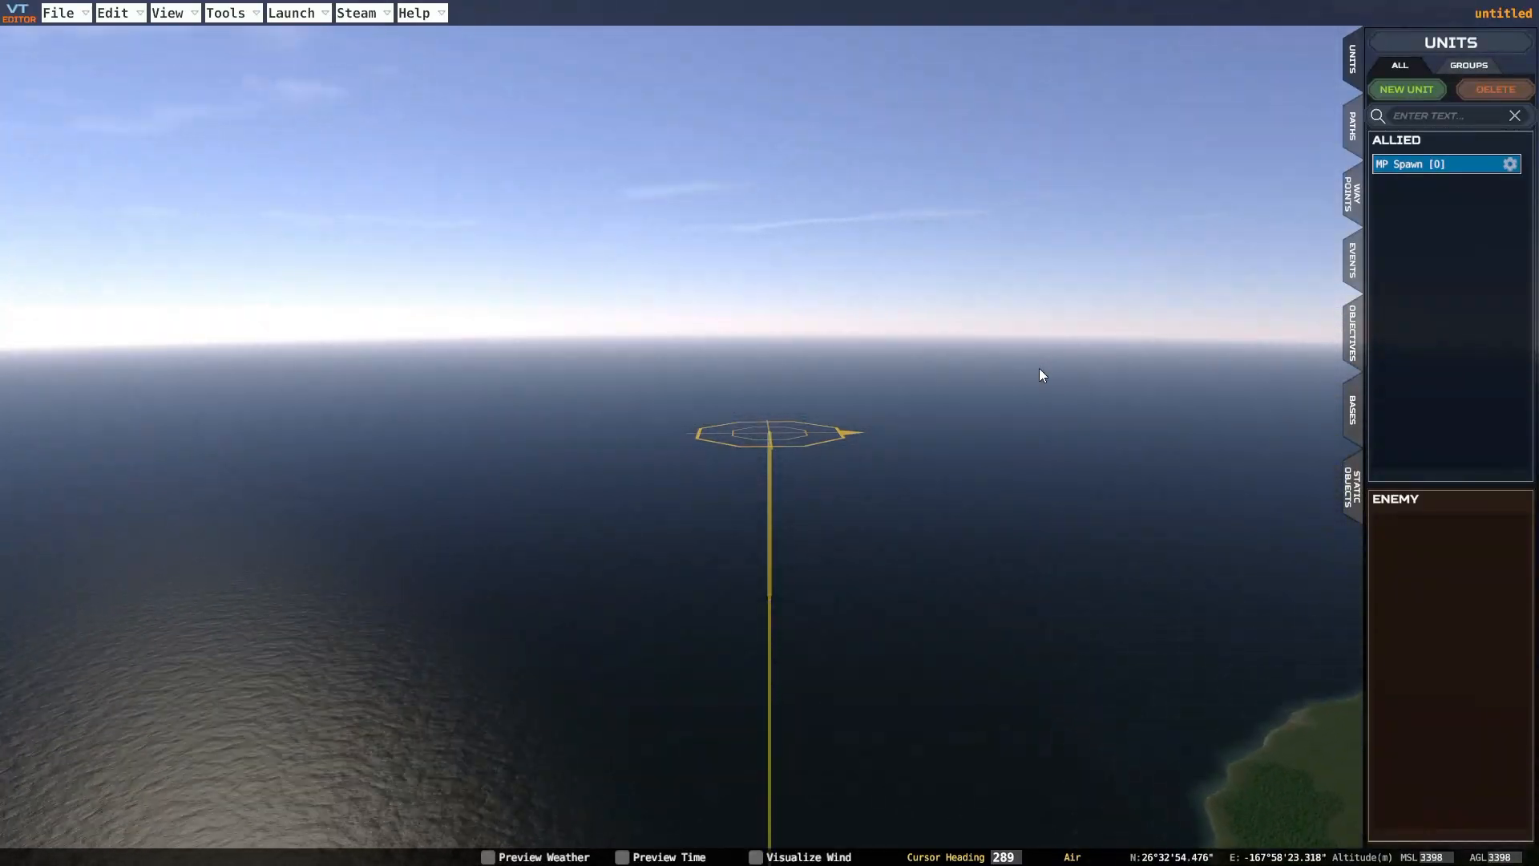
key("q")
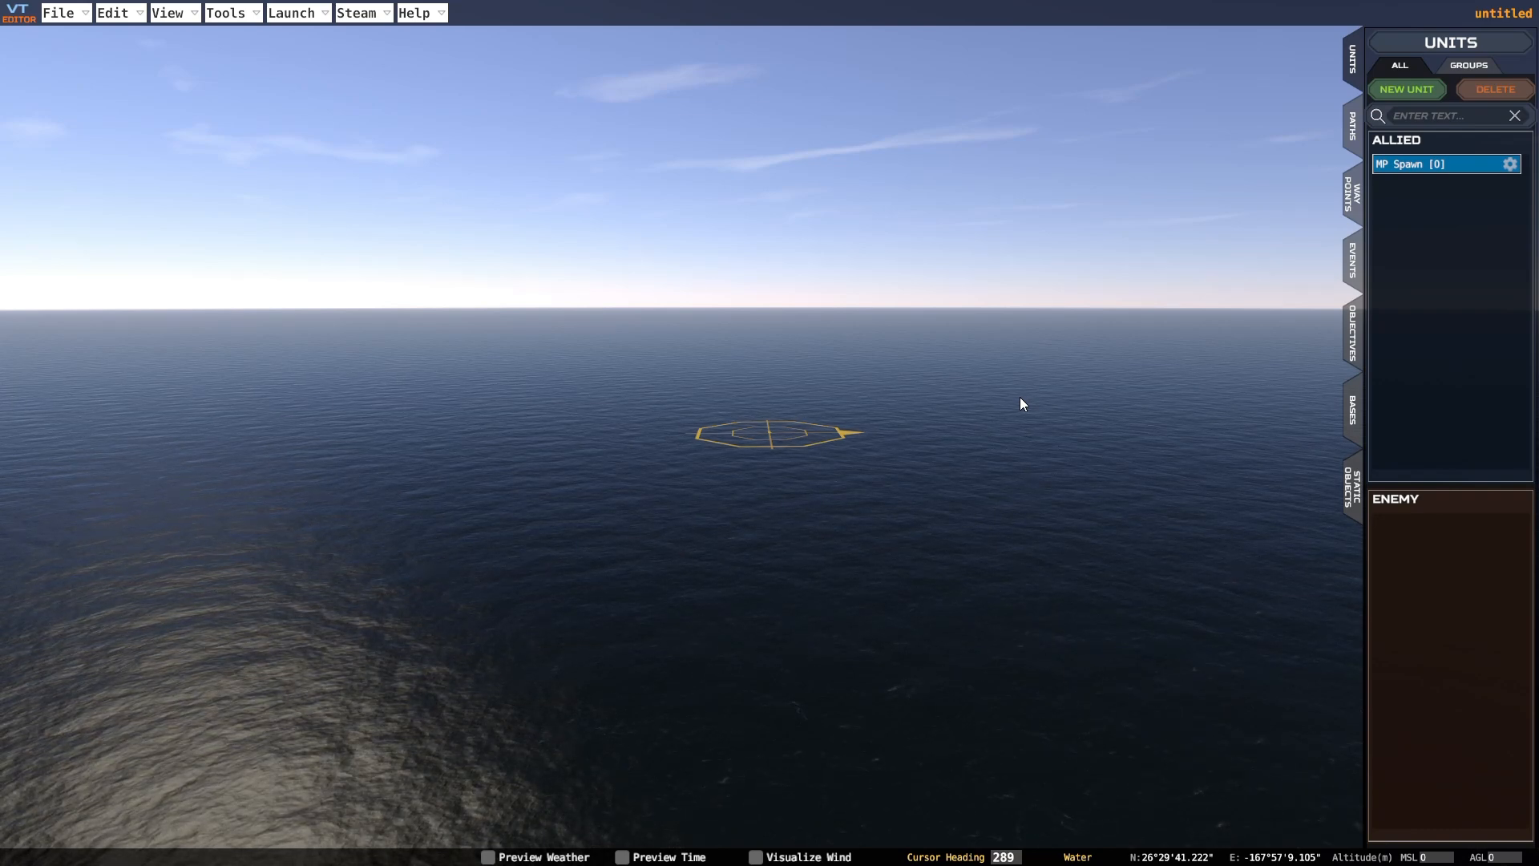
right_click_drag(1020, 396, 1281, 382)
mouse_move(1094, 387)
right_mouse_down()
mouse_move(1118, 379)
mouse_move(1082, 373)
right_mouse_up()
key("e")
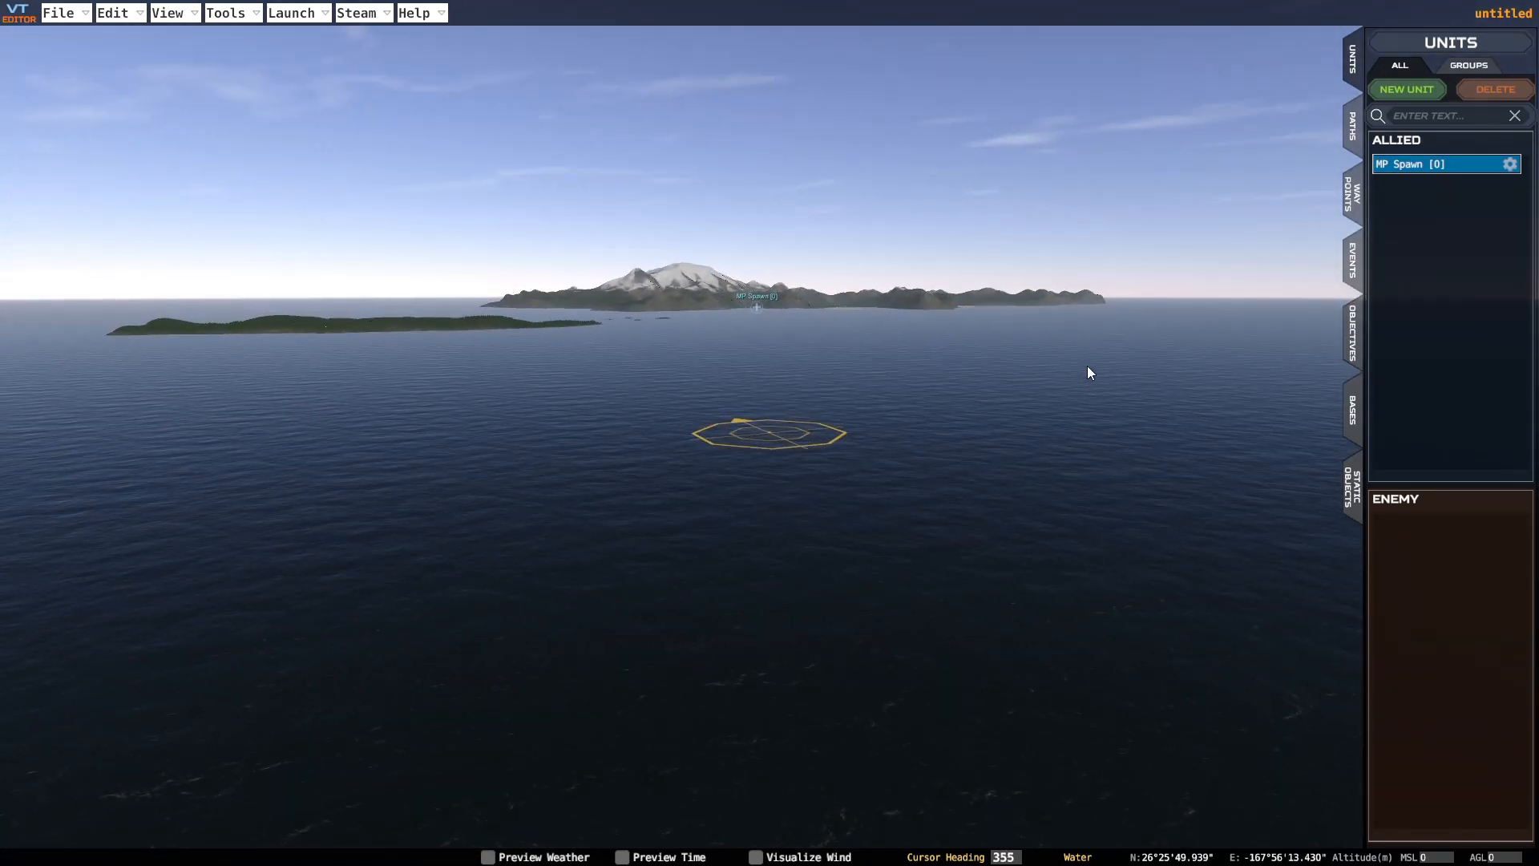
key("s")
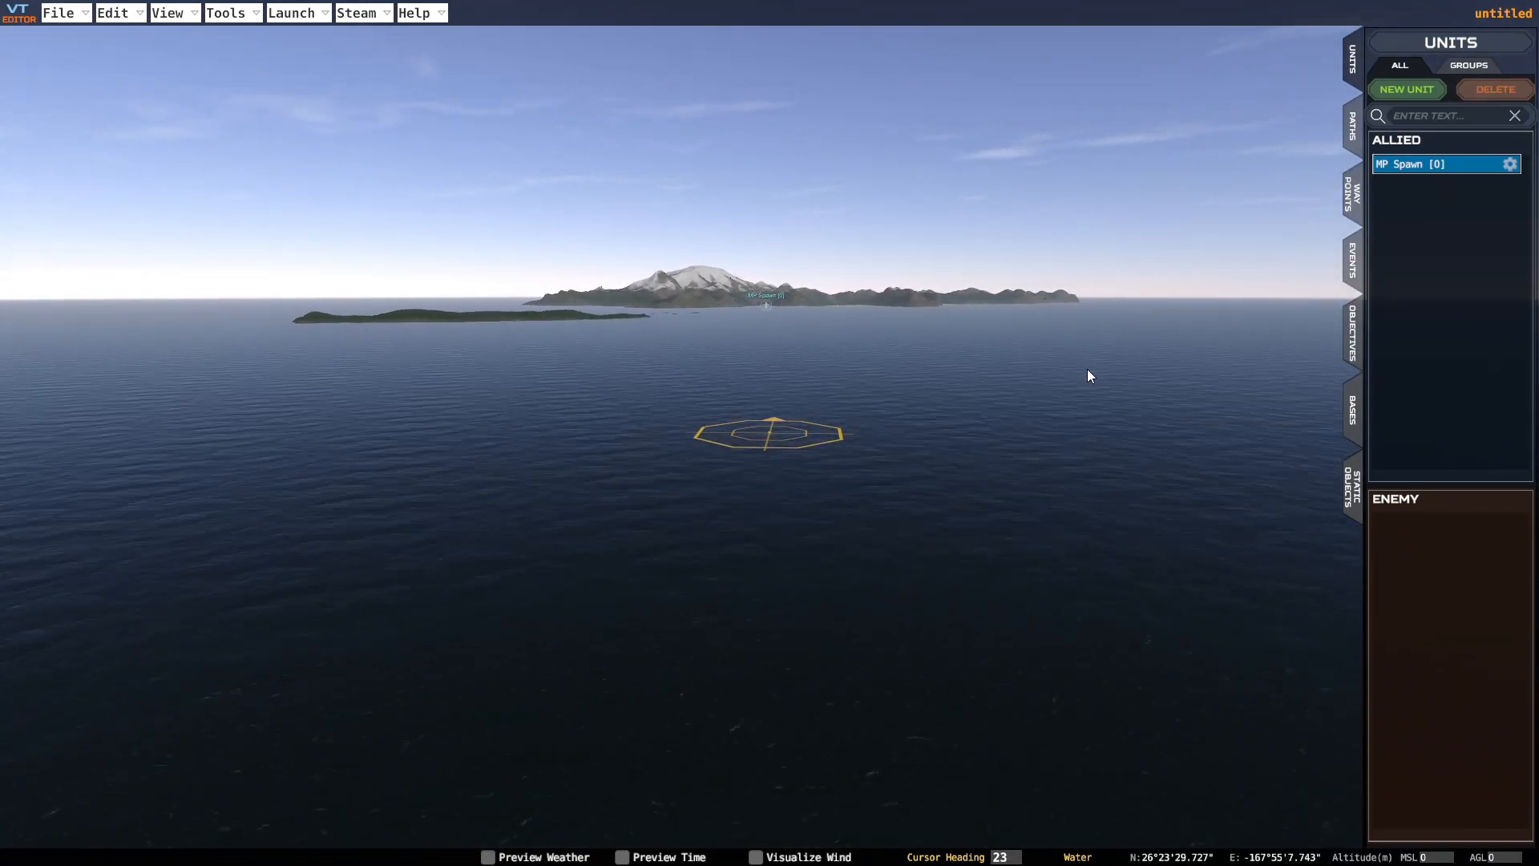
key("r")
key("r")
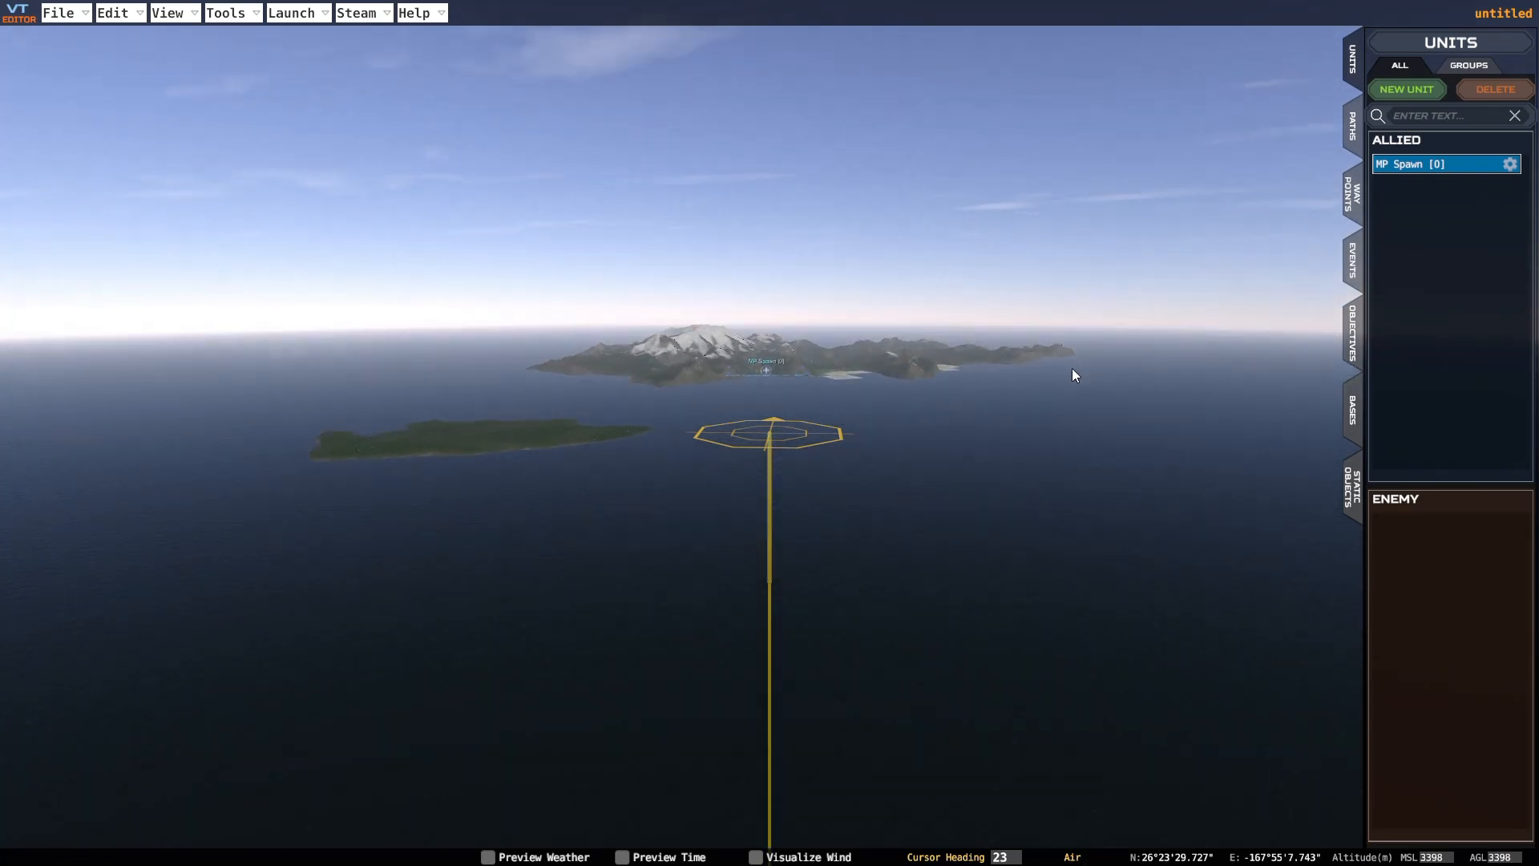
Add an enemy ASF-30 aircraft at the airborne cursor position over the sea
left_click(1419, 86)
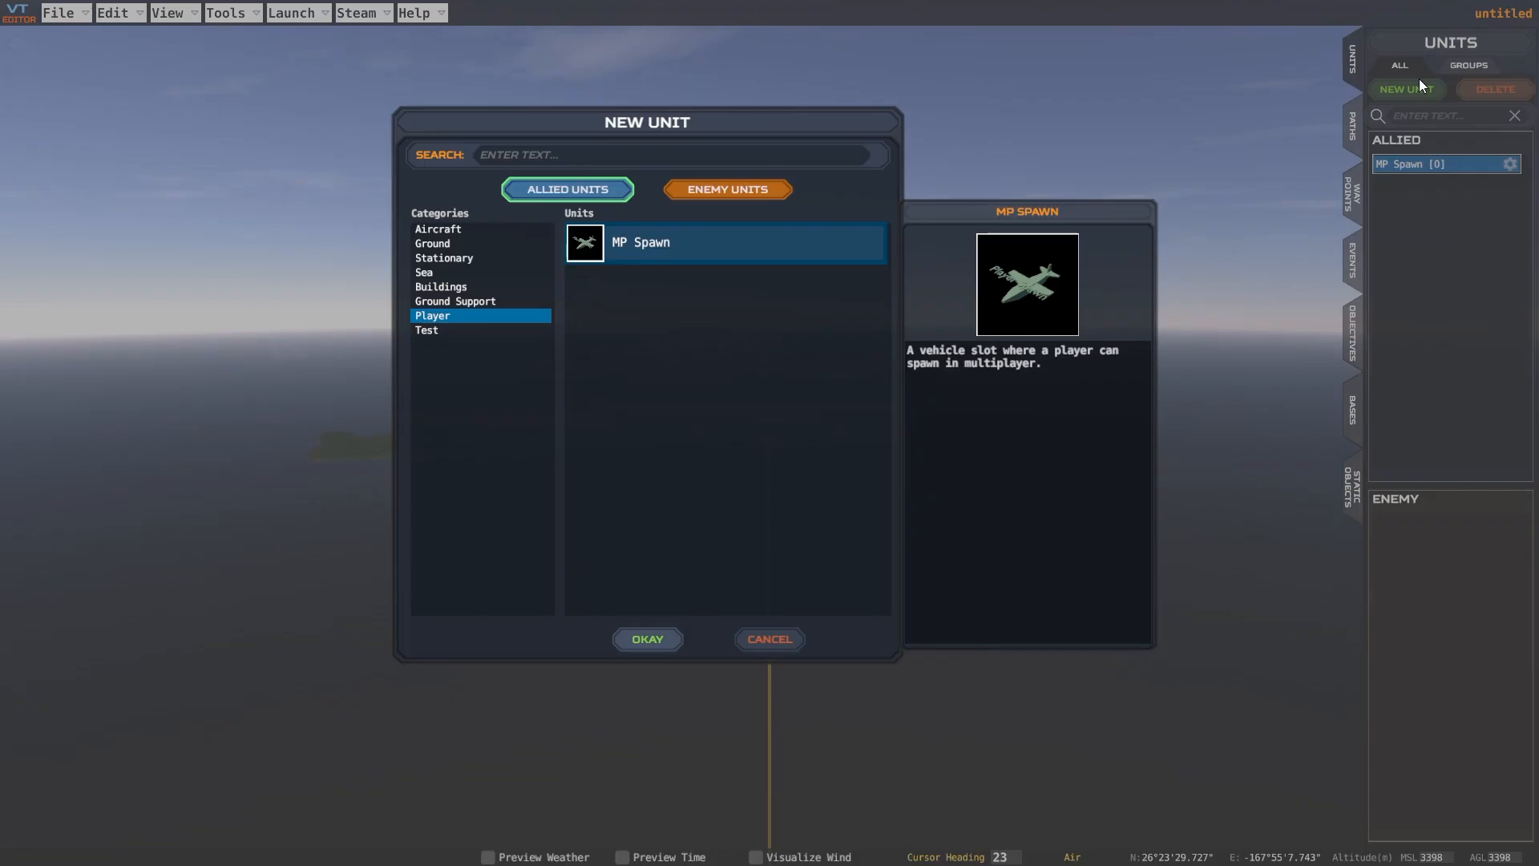
left_click(766, 191)
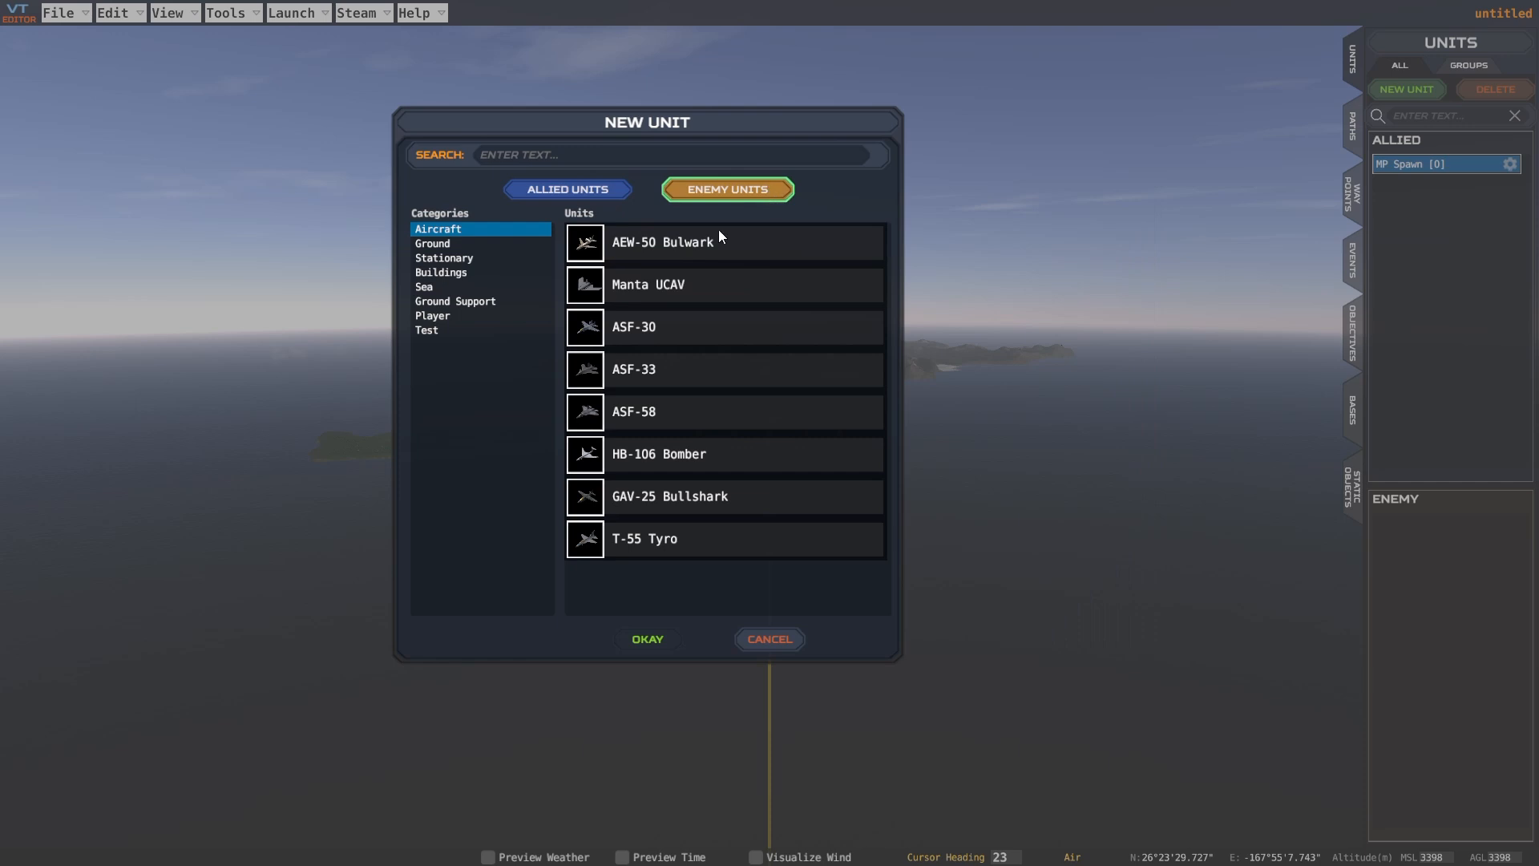
left_click(481, 316)
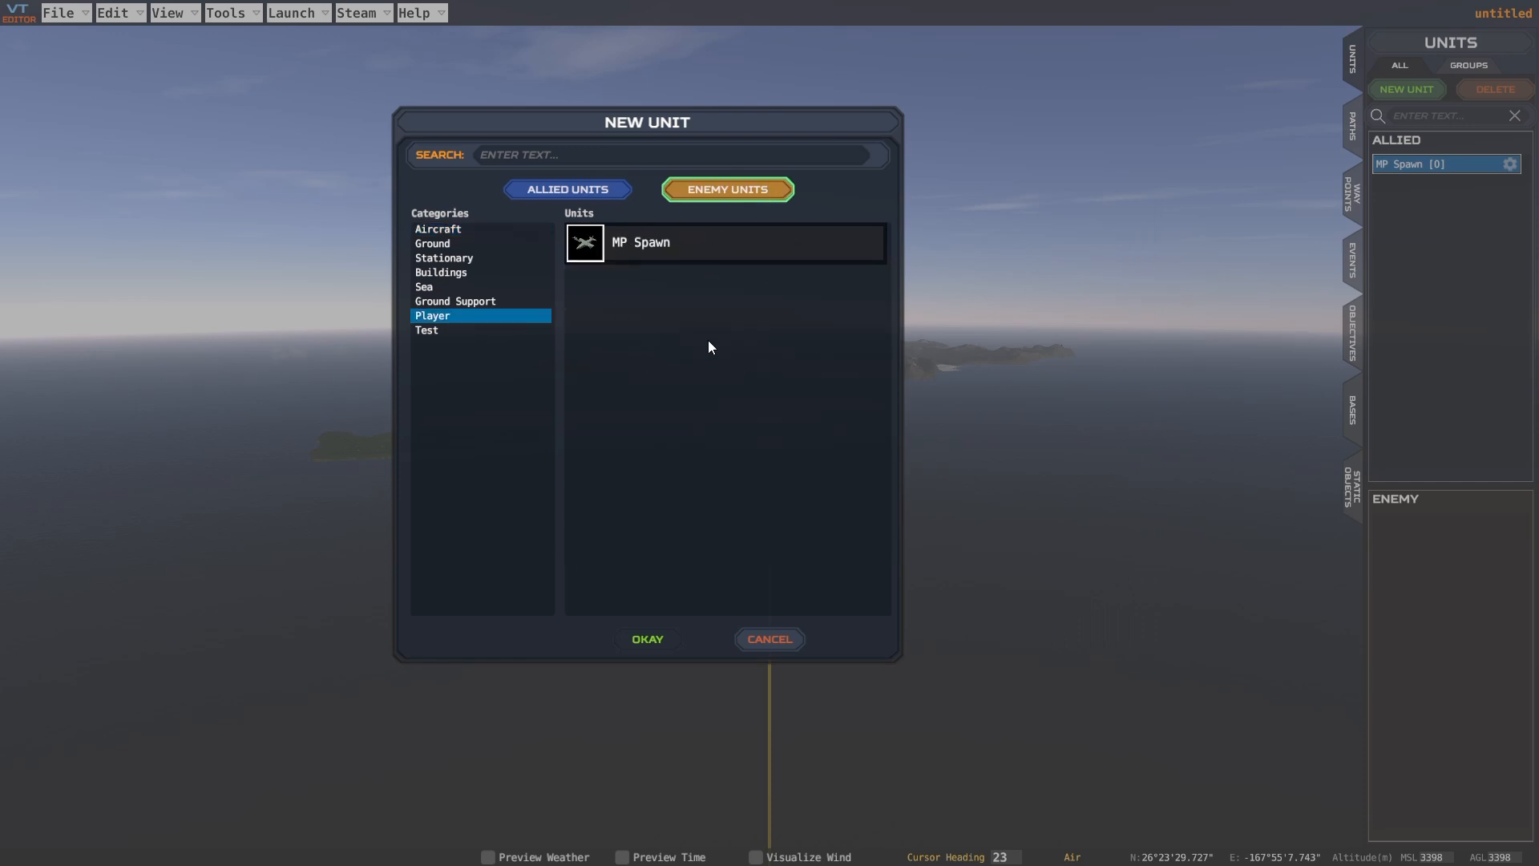
left_click(438, 230)
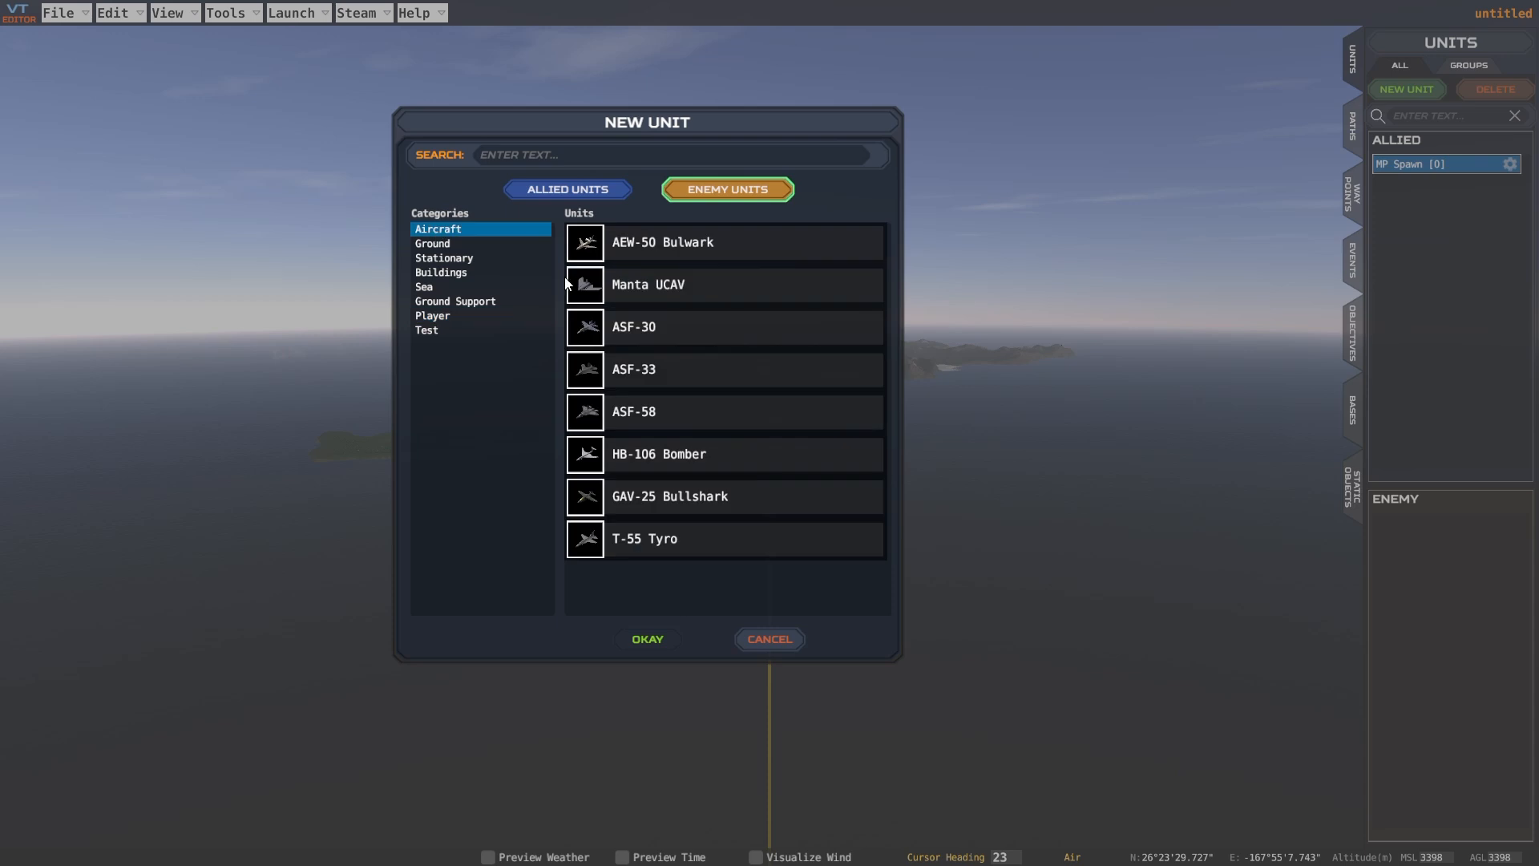
left_click(642, 361)
left_click(641, 332)
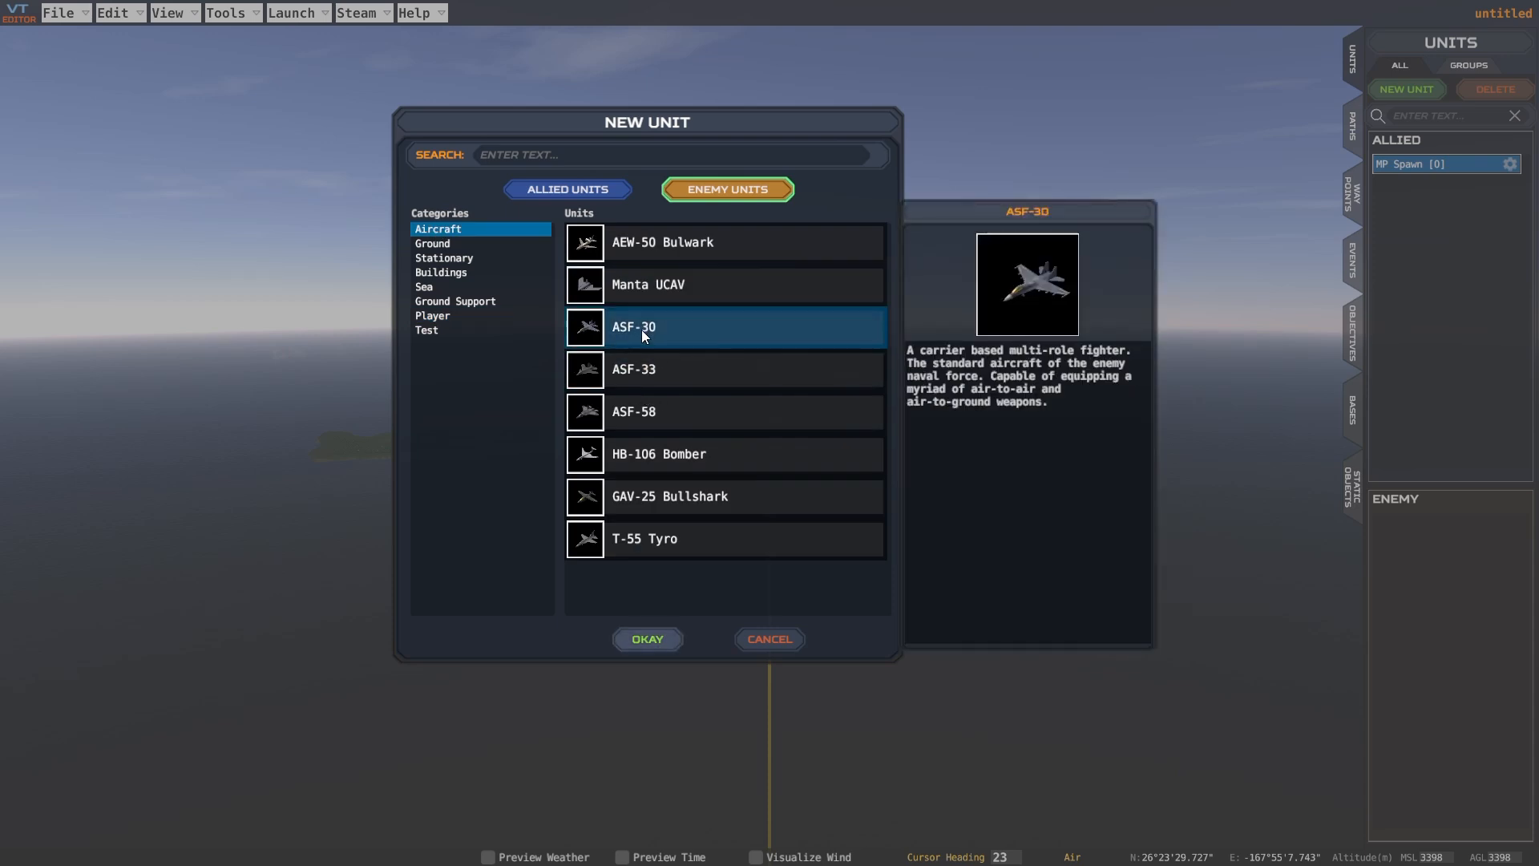
left_click(658, 639)
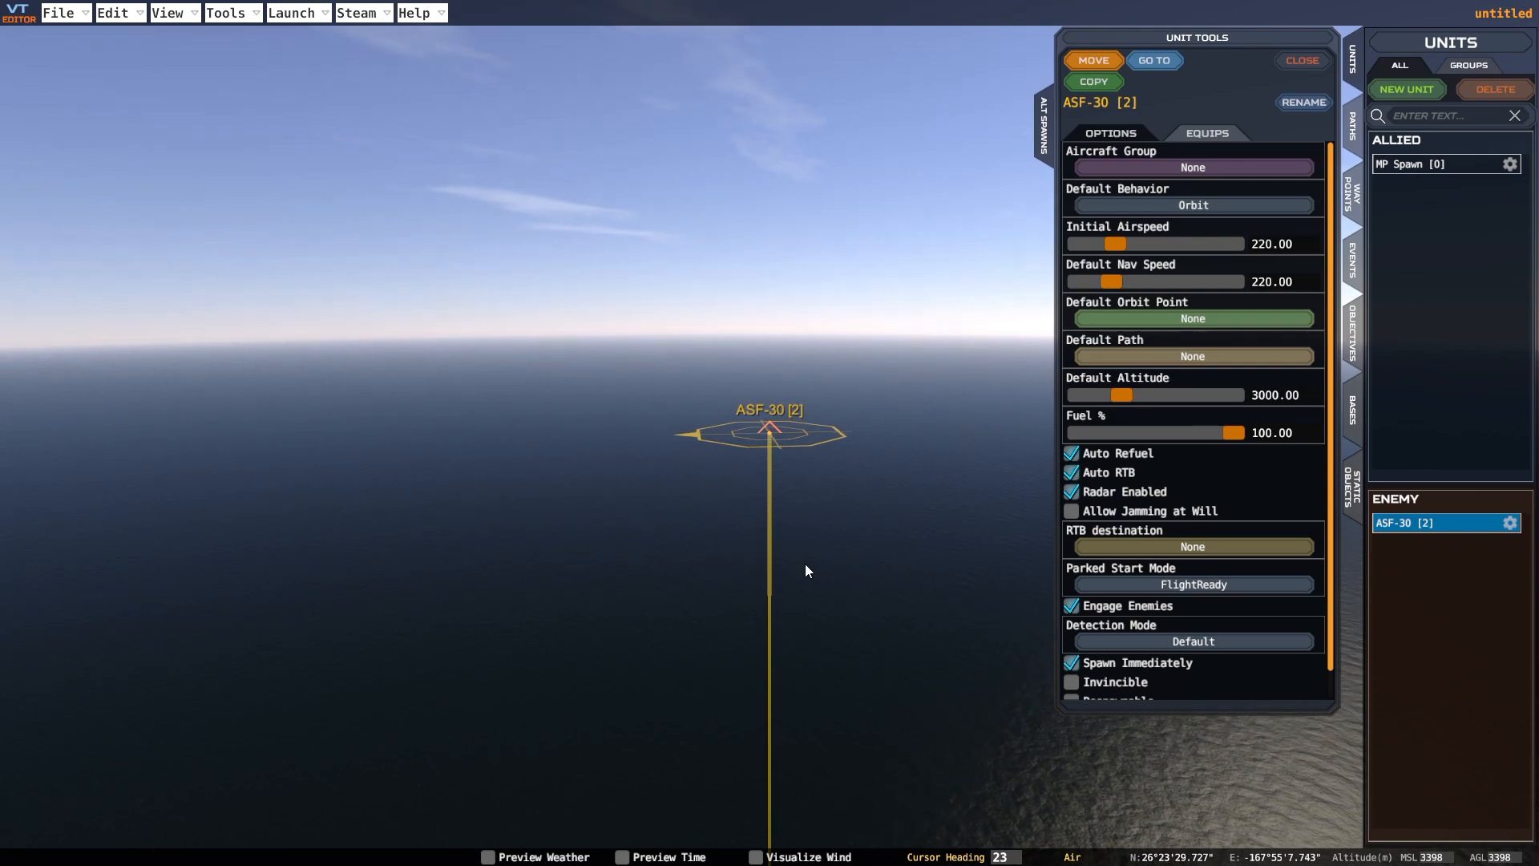
Assign the enemy ASF-30 to a new aircraft group named Alpha
left_click(1234, 167)
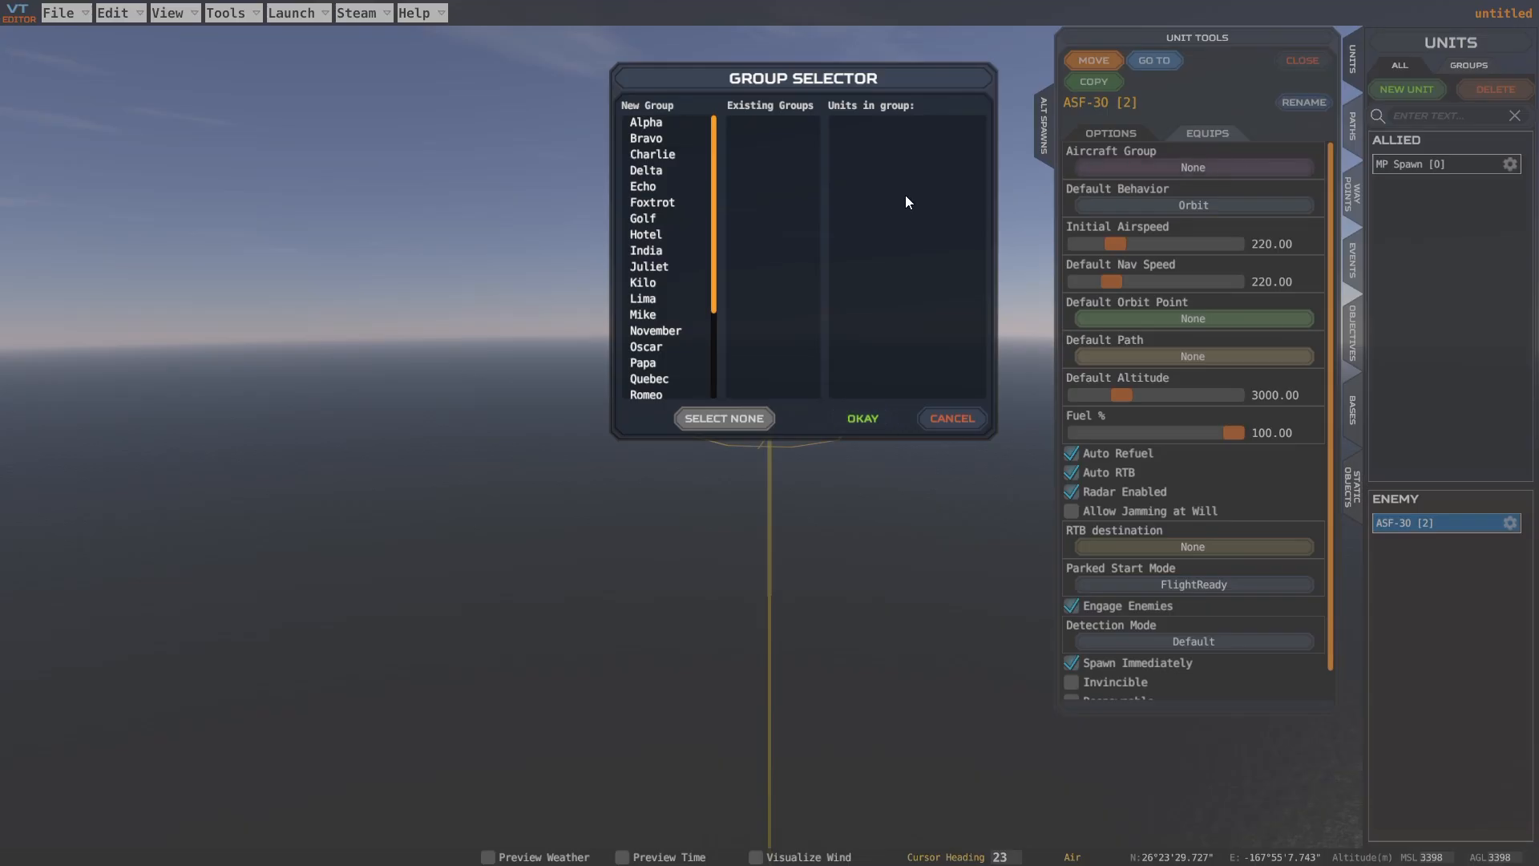
left_click(648, 123)
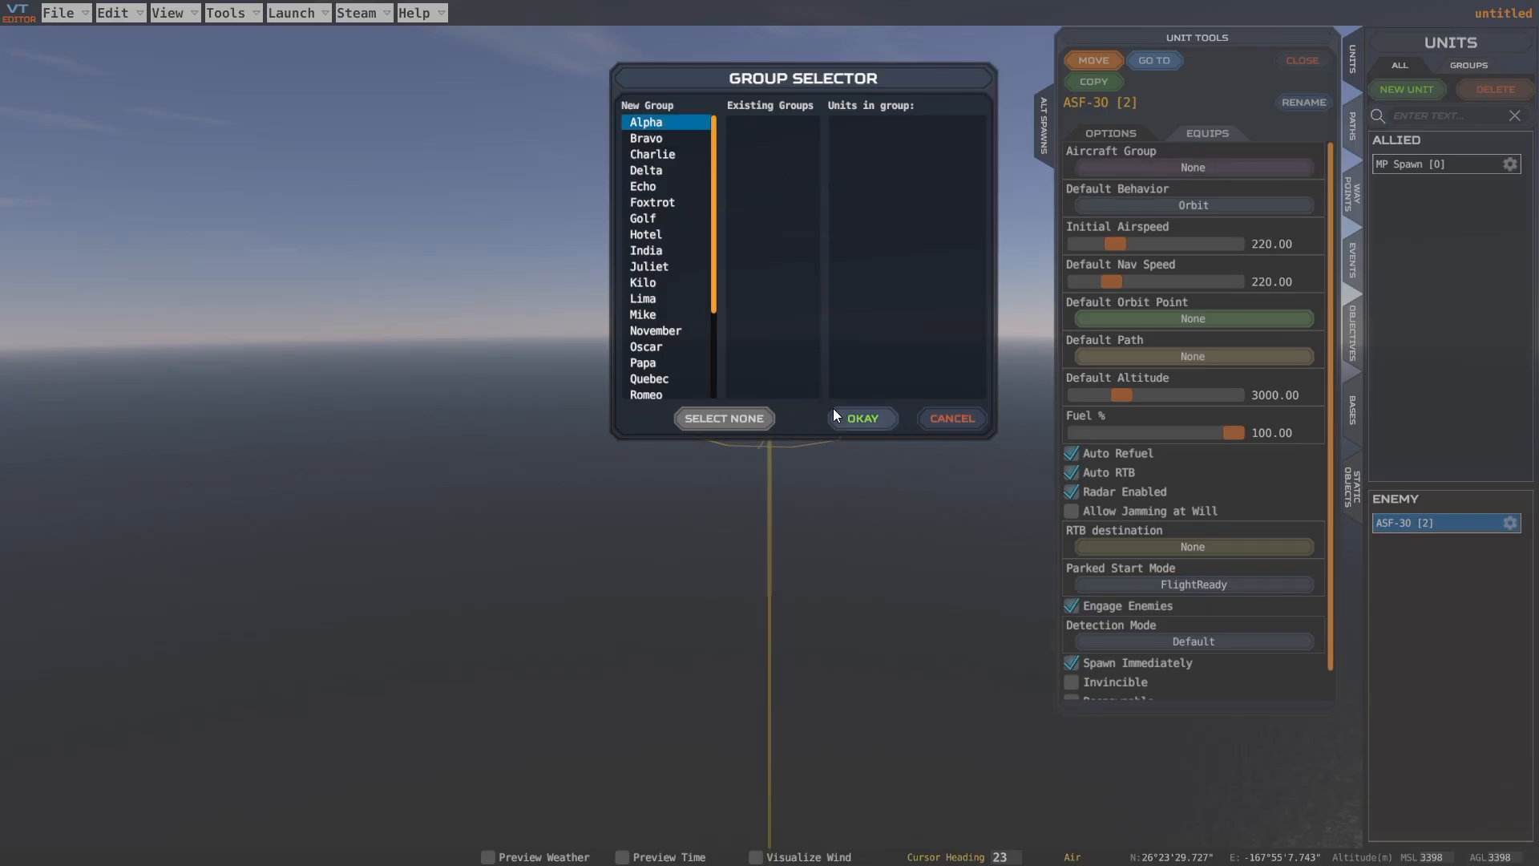
left_click(862, 419)
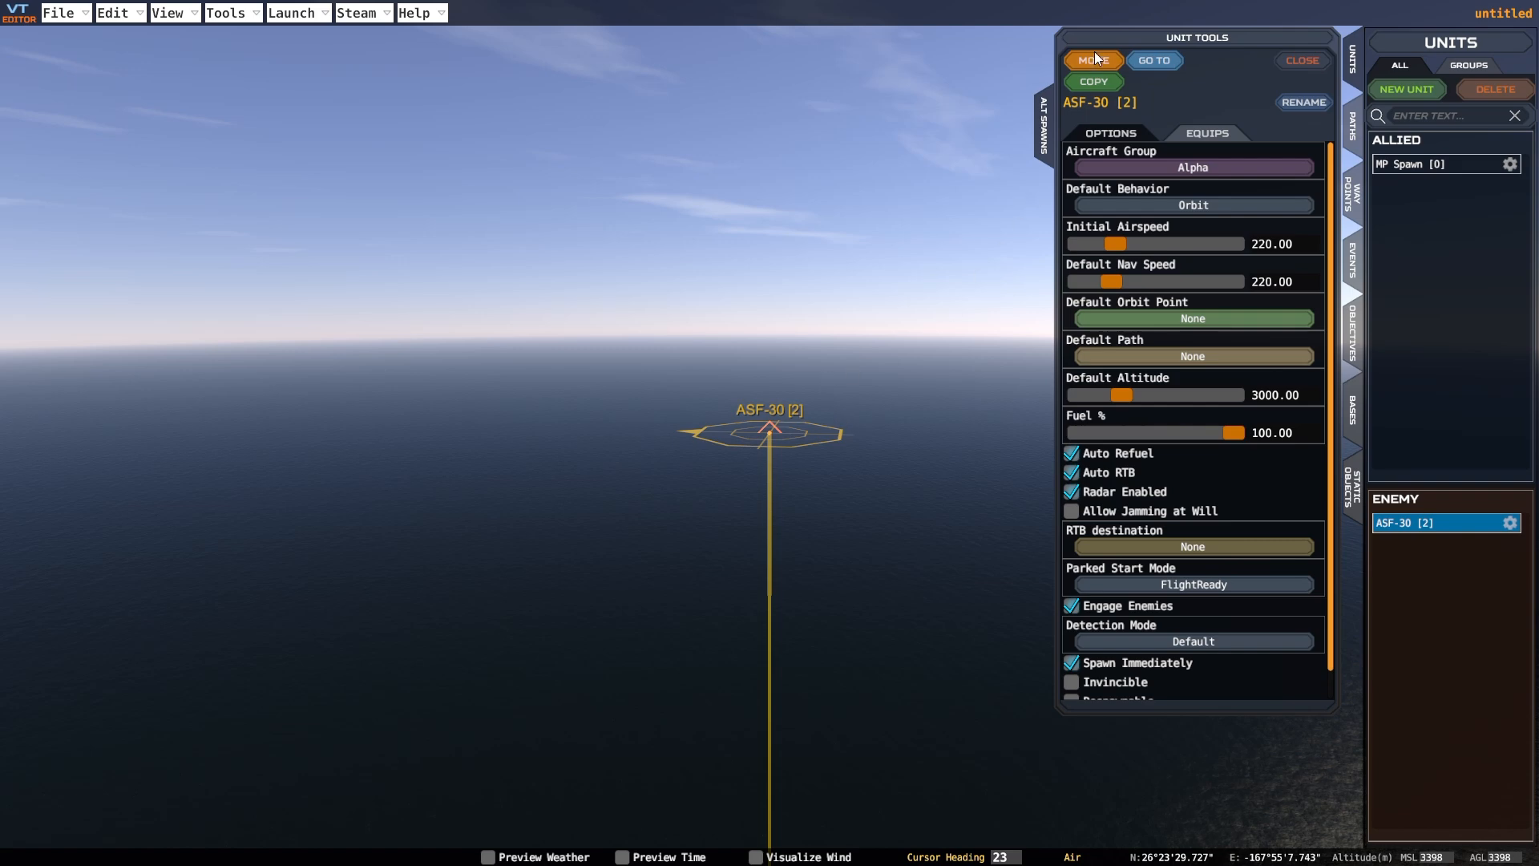
Copy the enemy ASF-30 and place the duplicate beside its left wing, with a heading of 23 at 3398 m altitude
right_click_drag(473, 468, 392, 449)
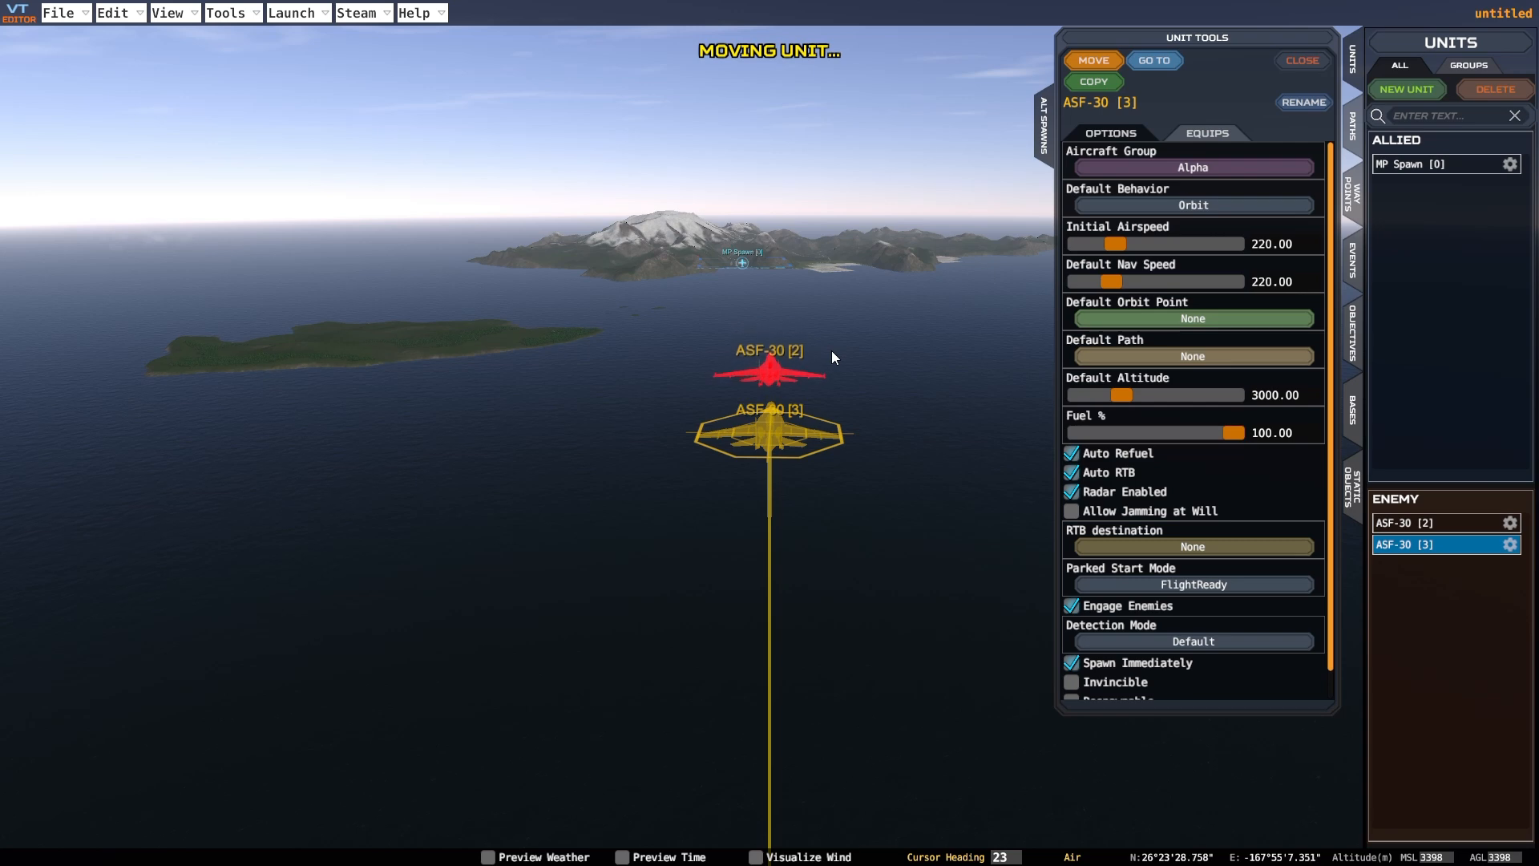
key("a")
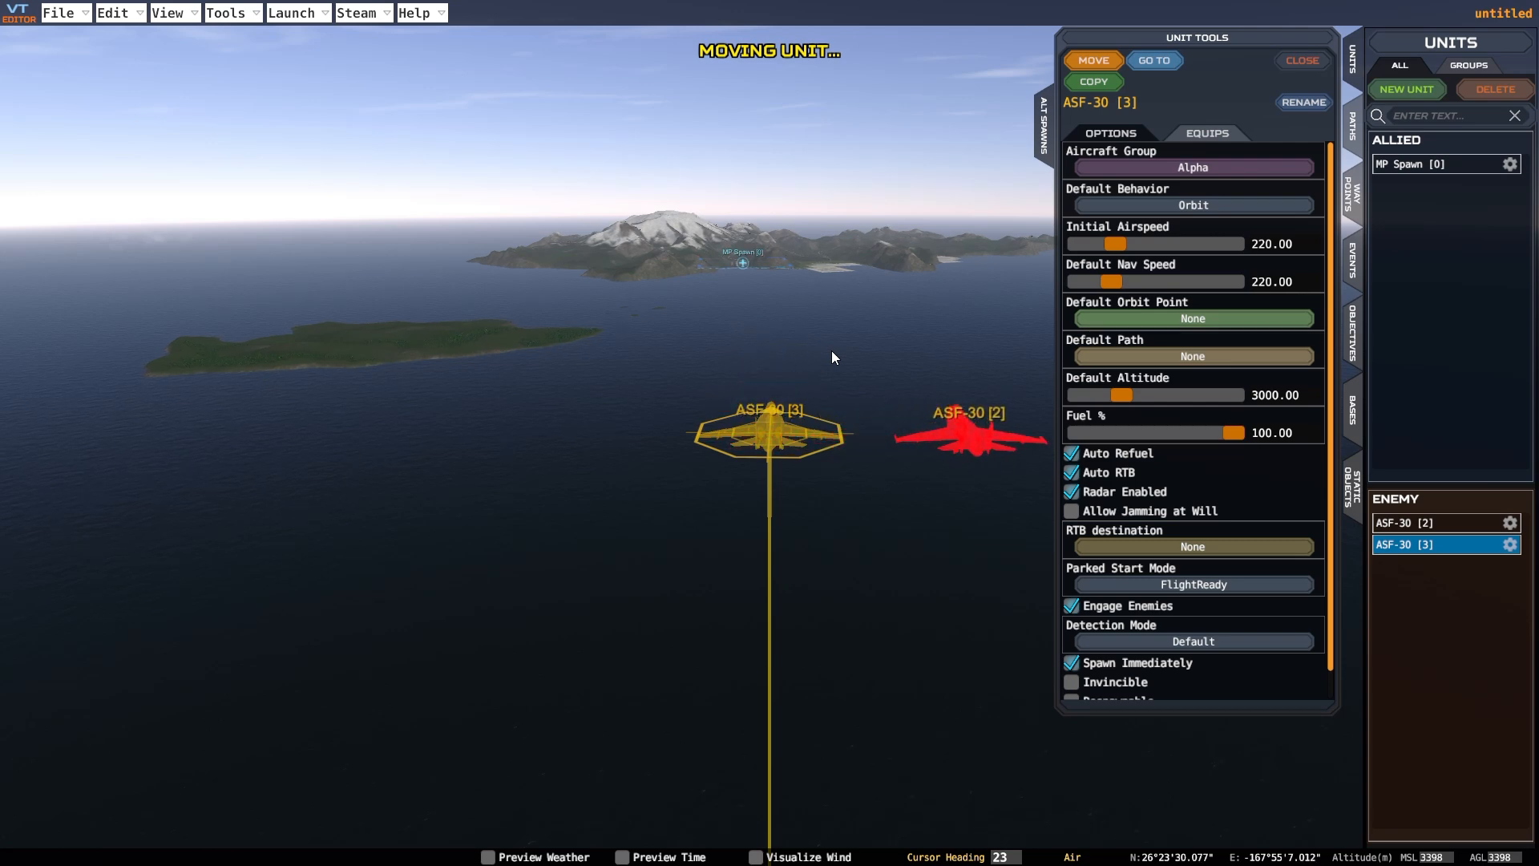
mouse_move(720, 461)
right_mouse_down()
mouse_move(853, 467)
mouse_move(708, 481)
right_mouse_up()
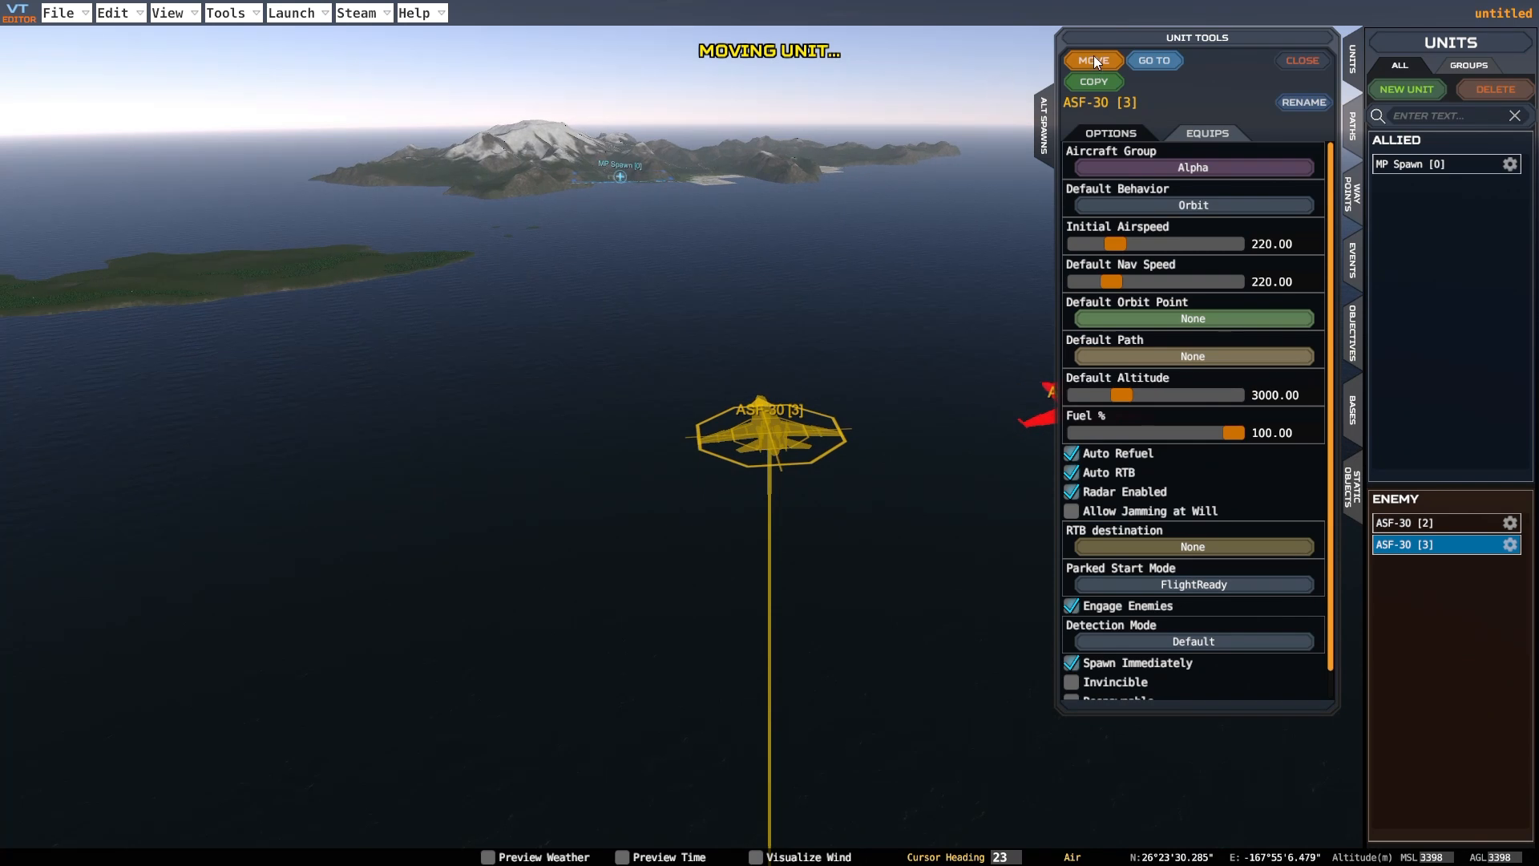
Make another ASF-30 copy and place it off the original aircraft's right wing, with a heading of 23 at 3398 m altitude
left_click(1094, 82)
right_click_drag(1086, 75, 926, 164)
key("d")
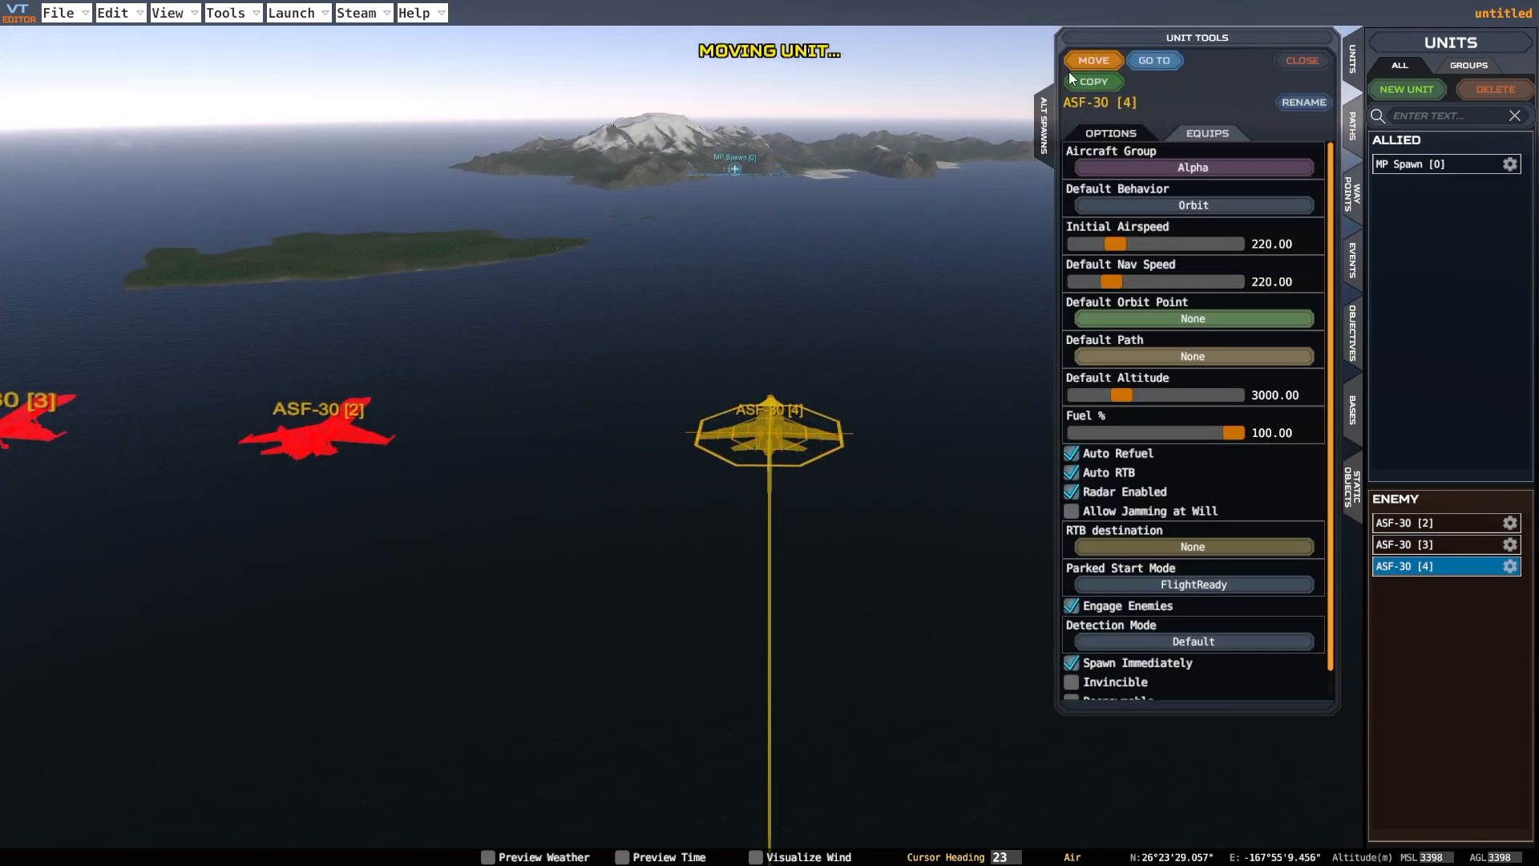
left_click(1084, 59)
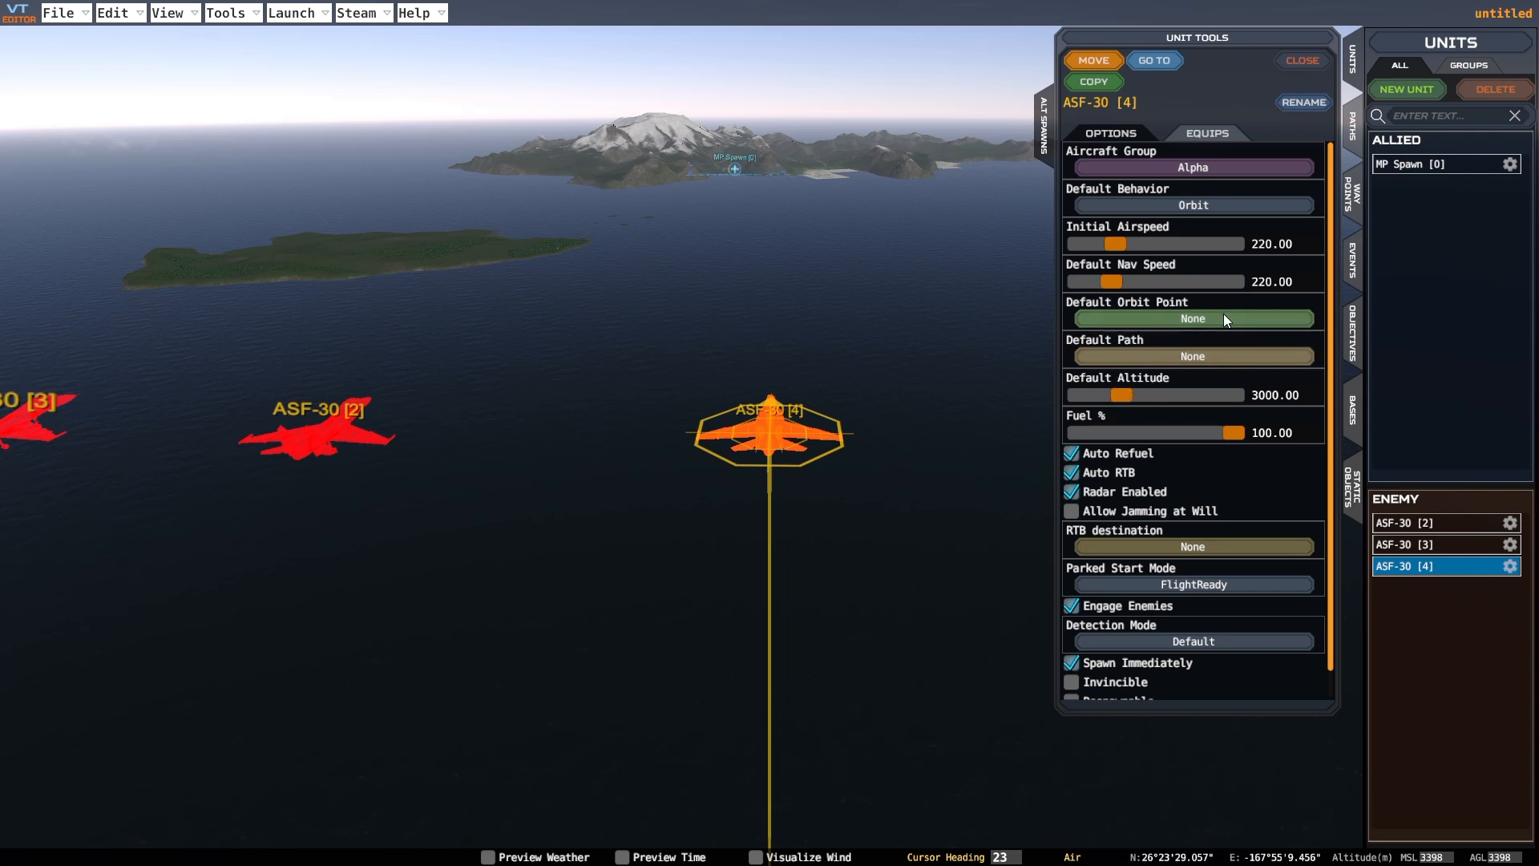
Check the newest ASF-30's default behavior choices, keeping Orbit, and create a new waypoint at that aircraft's position
left_click(1110, 207)
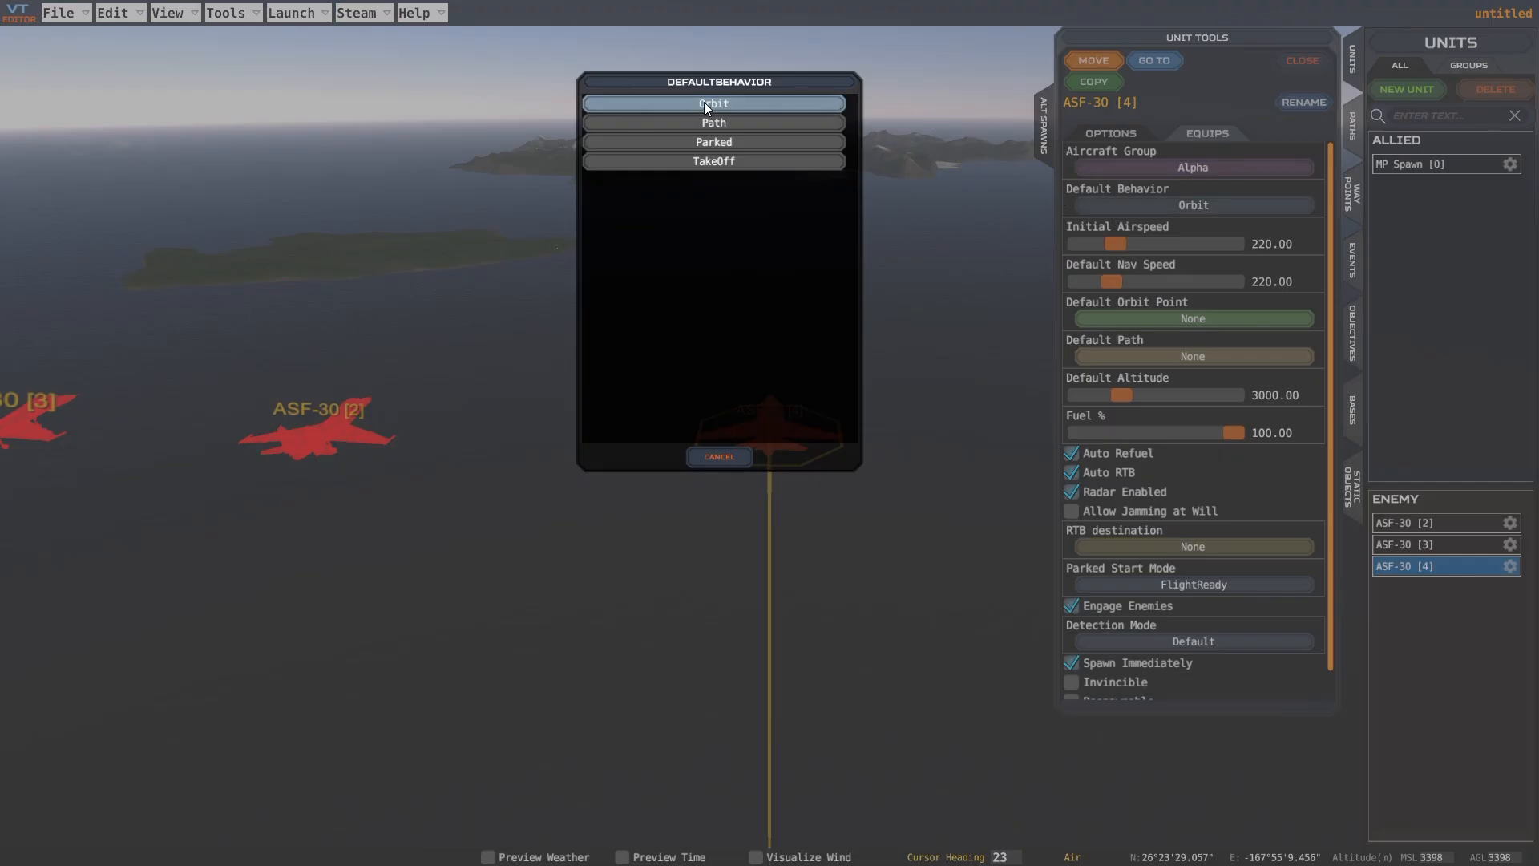
left_click(705, 456)
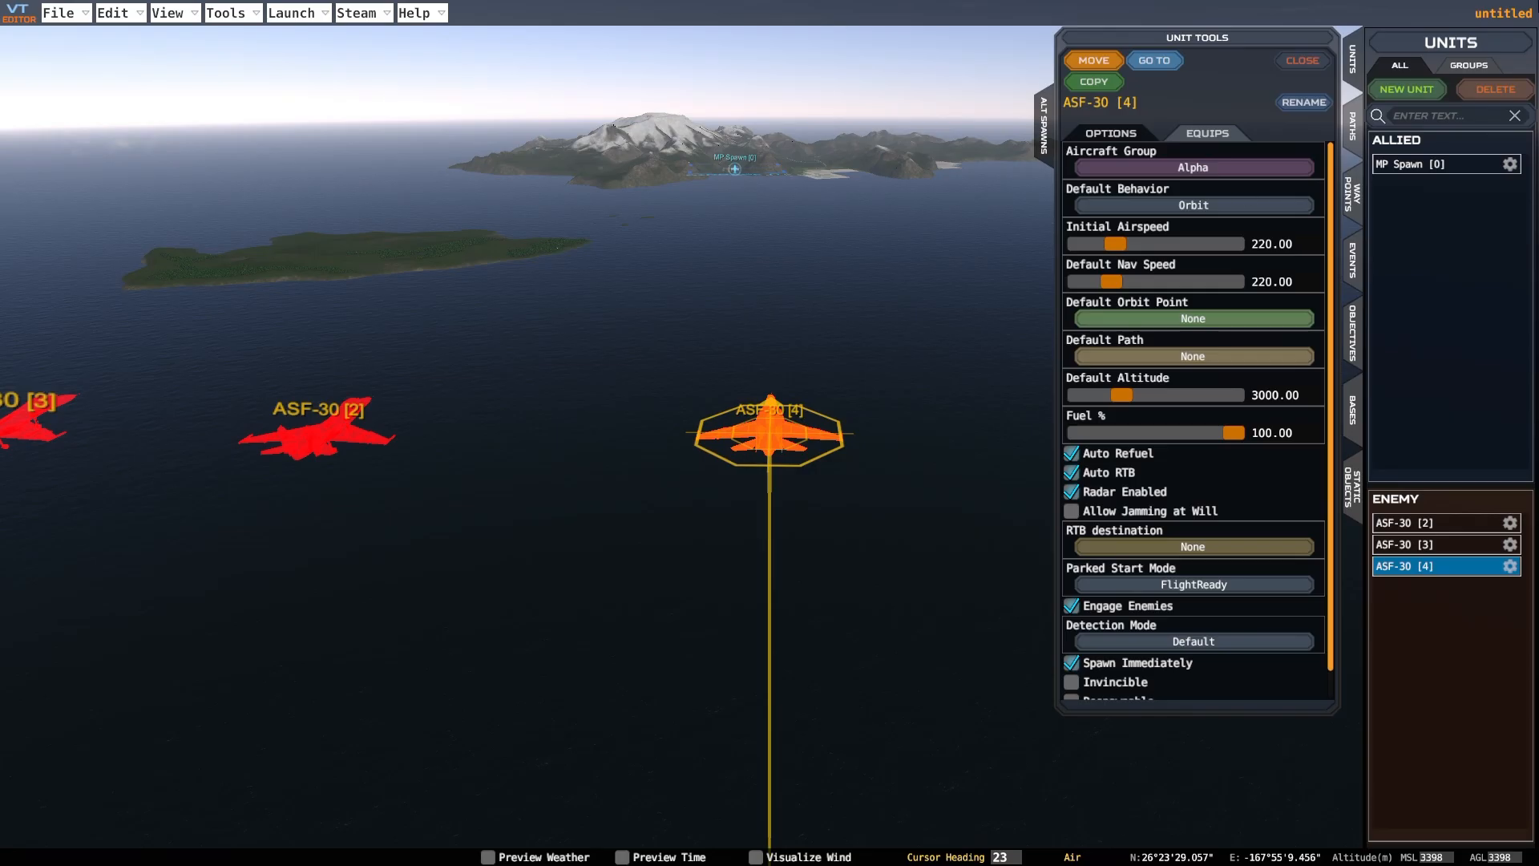
left_click(1351, 197)
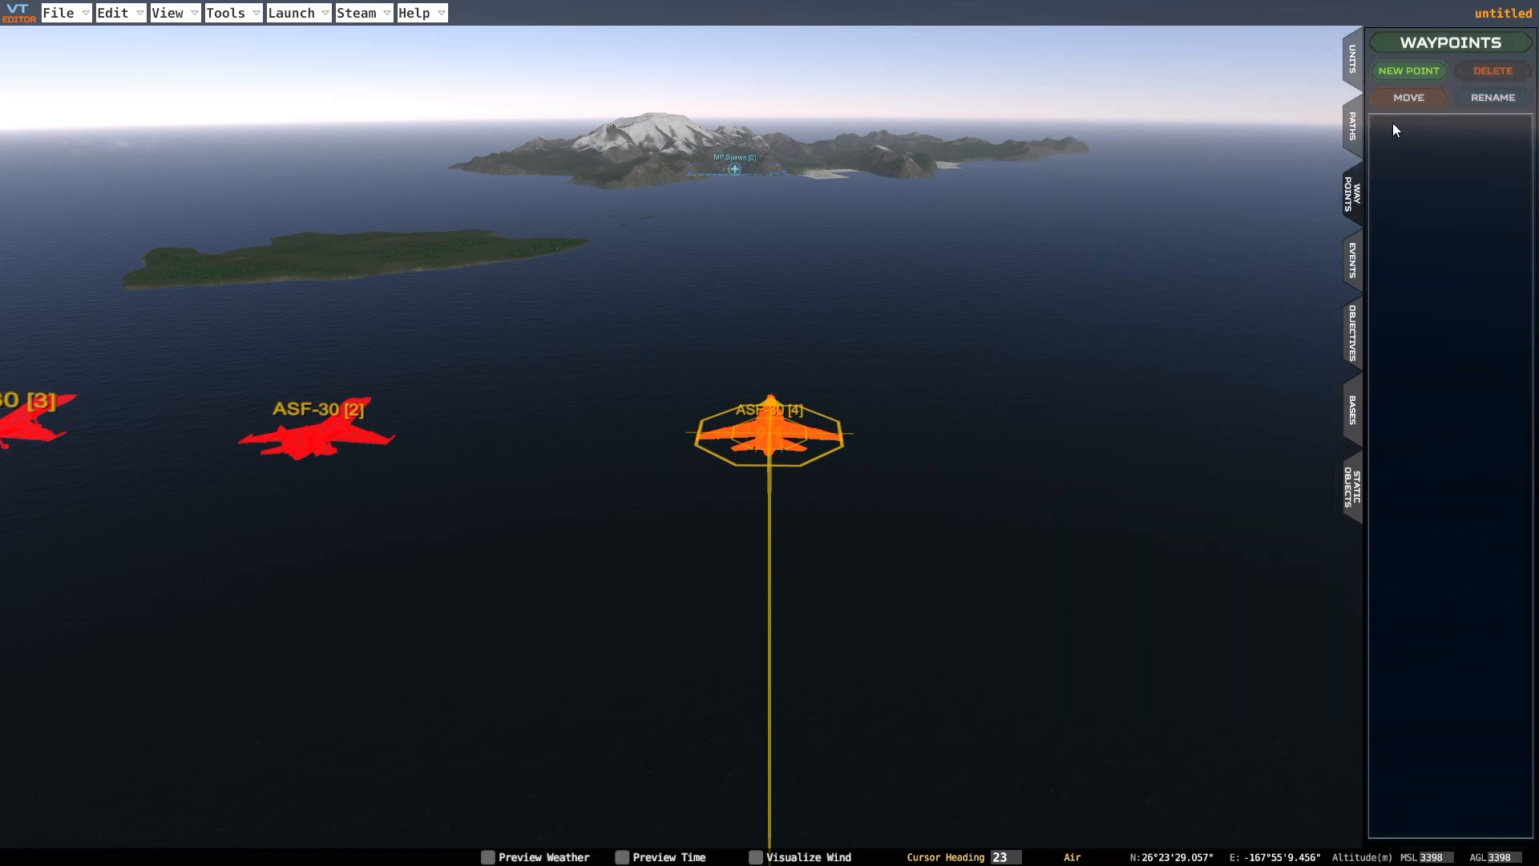
left_click(1417, 68)
right_click_drag(1066, 265, 1254, 158)
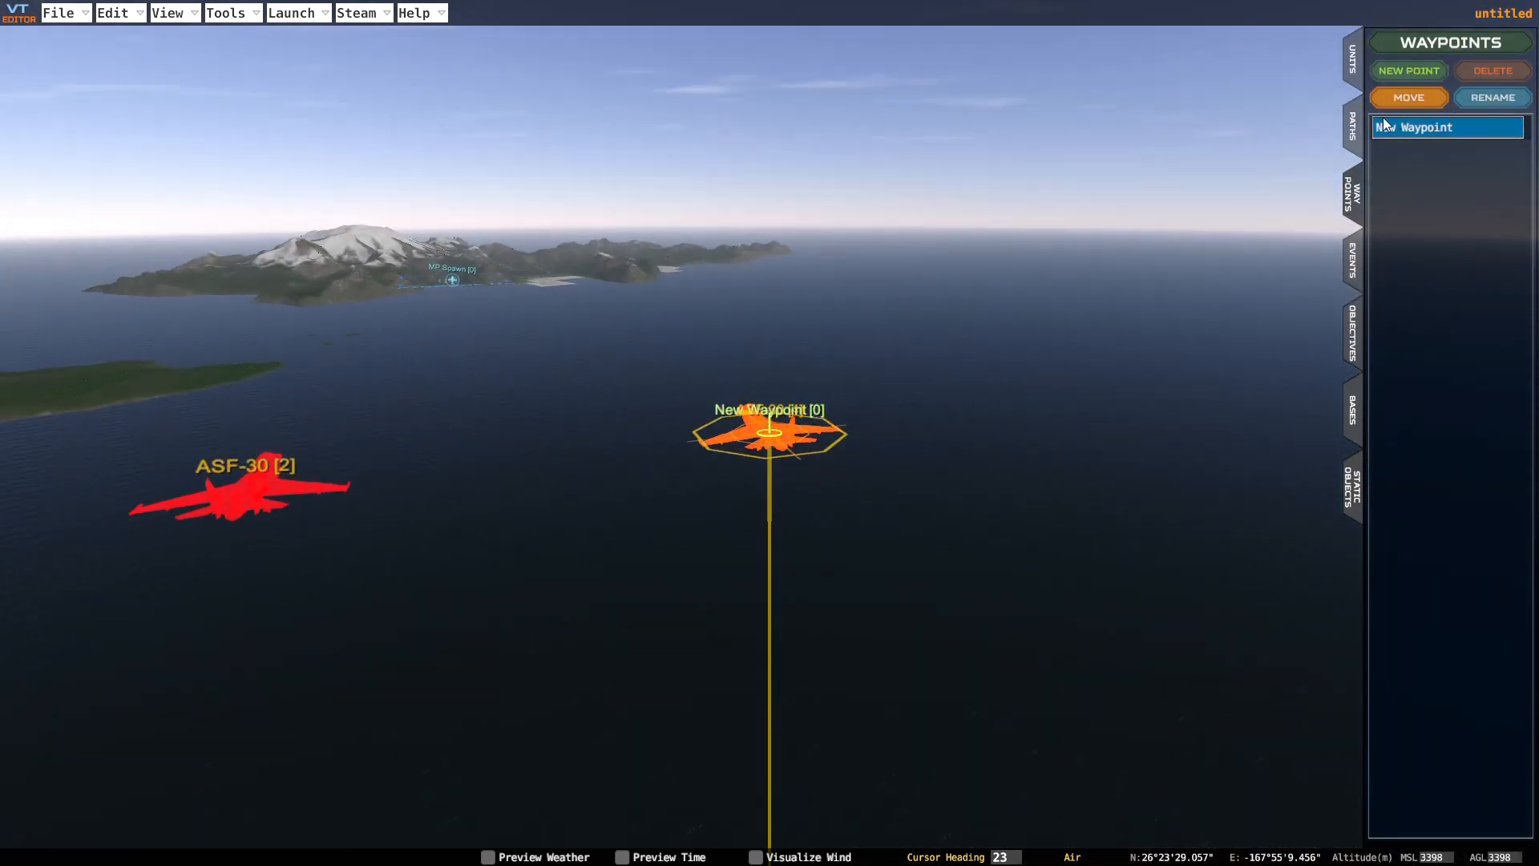
right_click_drag(907, 198, 845, 229)
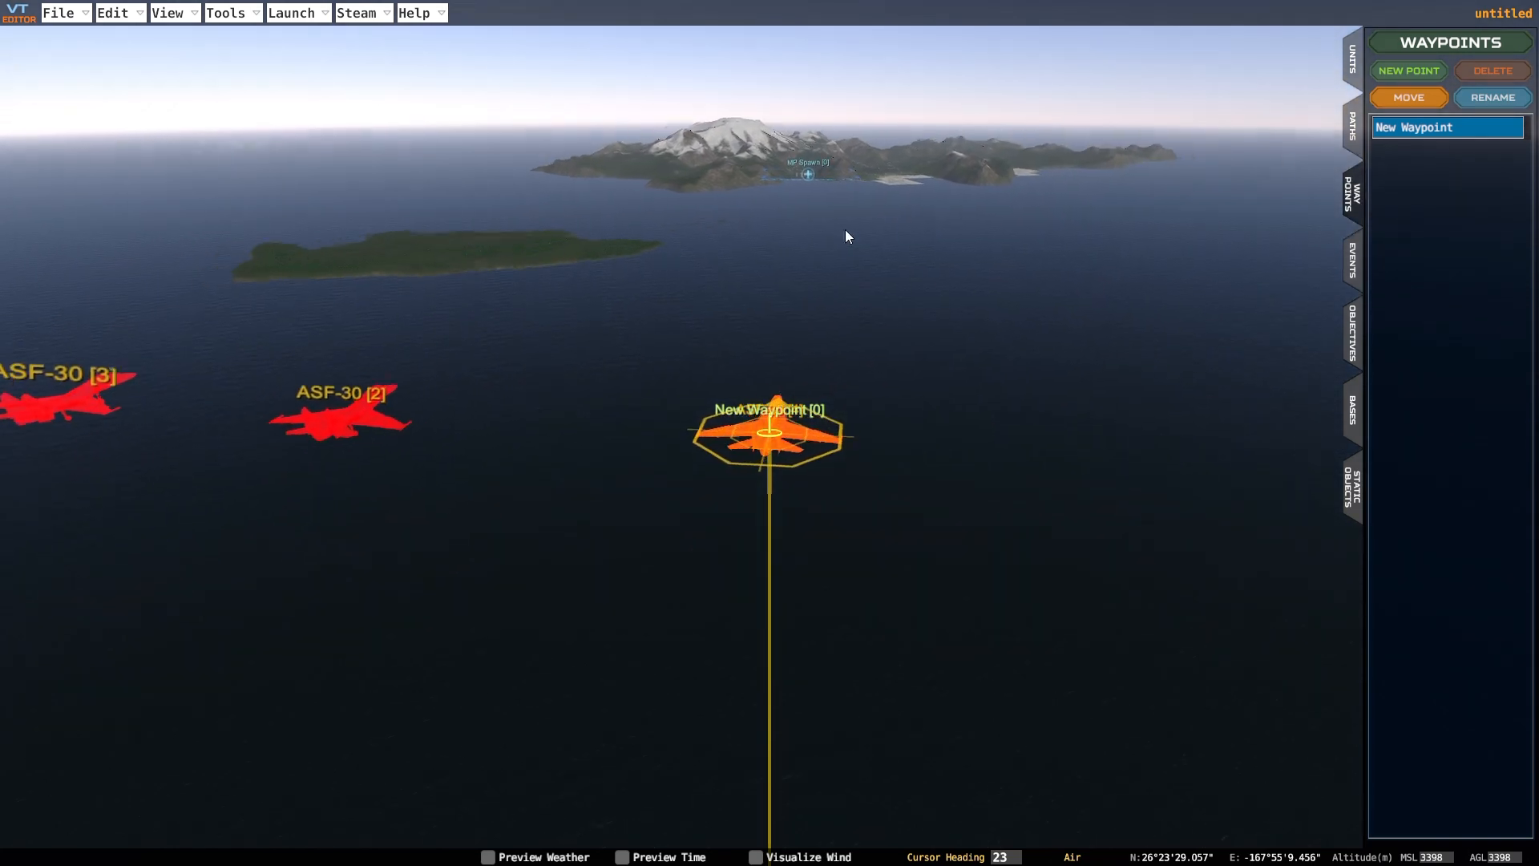
Set the default orbit point of the ASF-30 at the waypoint to New Waypoint
left_click(1354, 135)
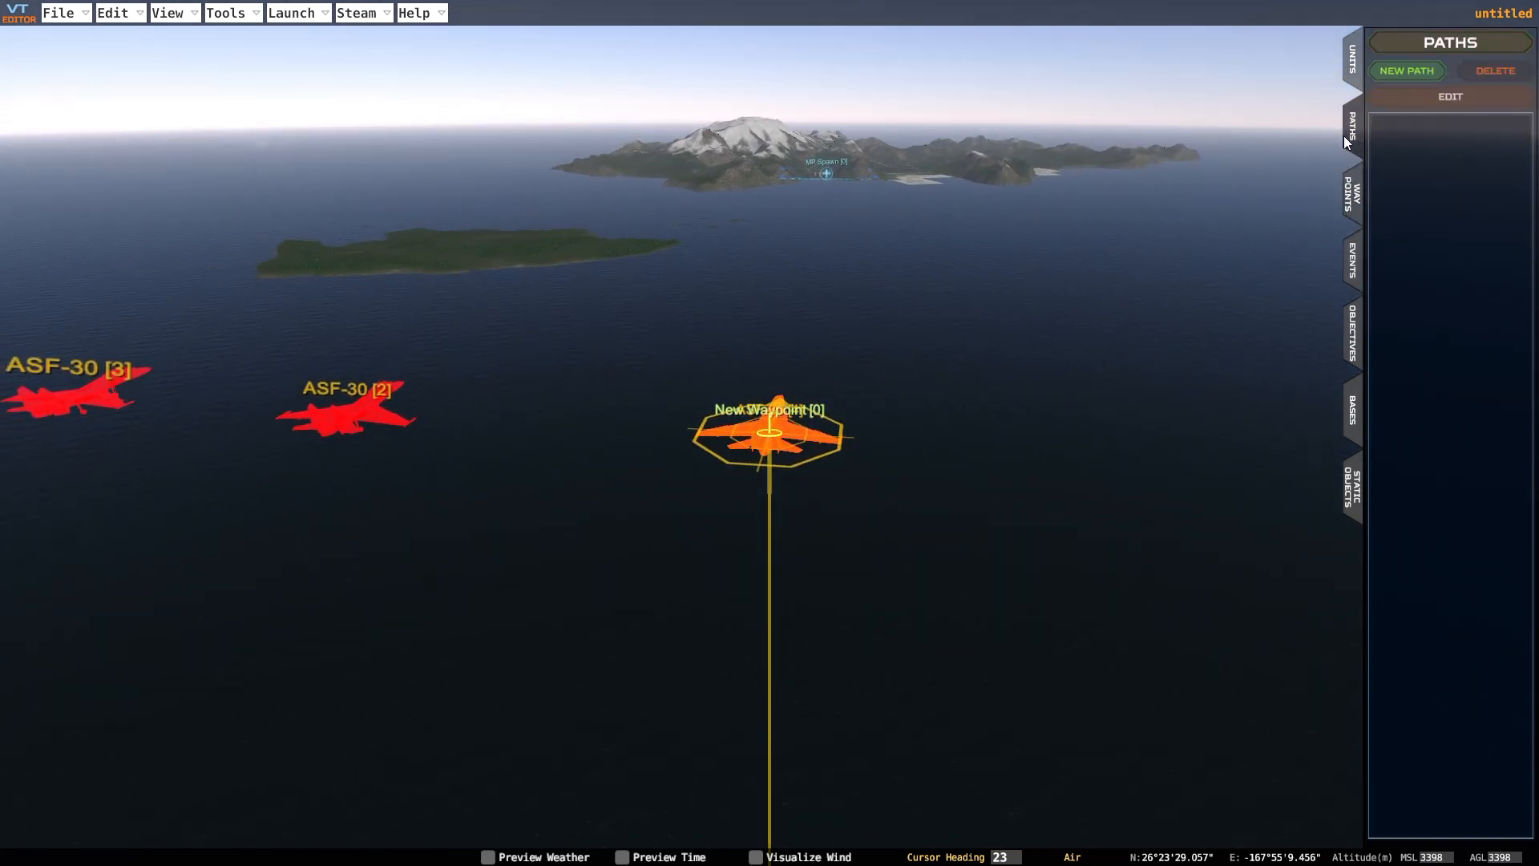
left_click(1350, 70)
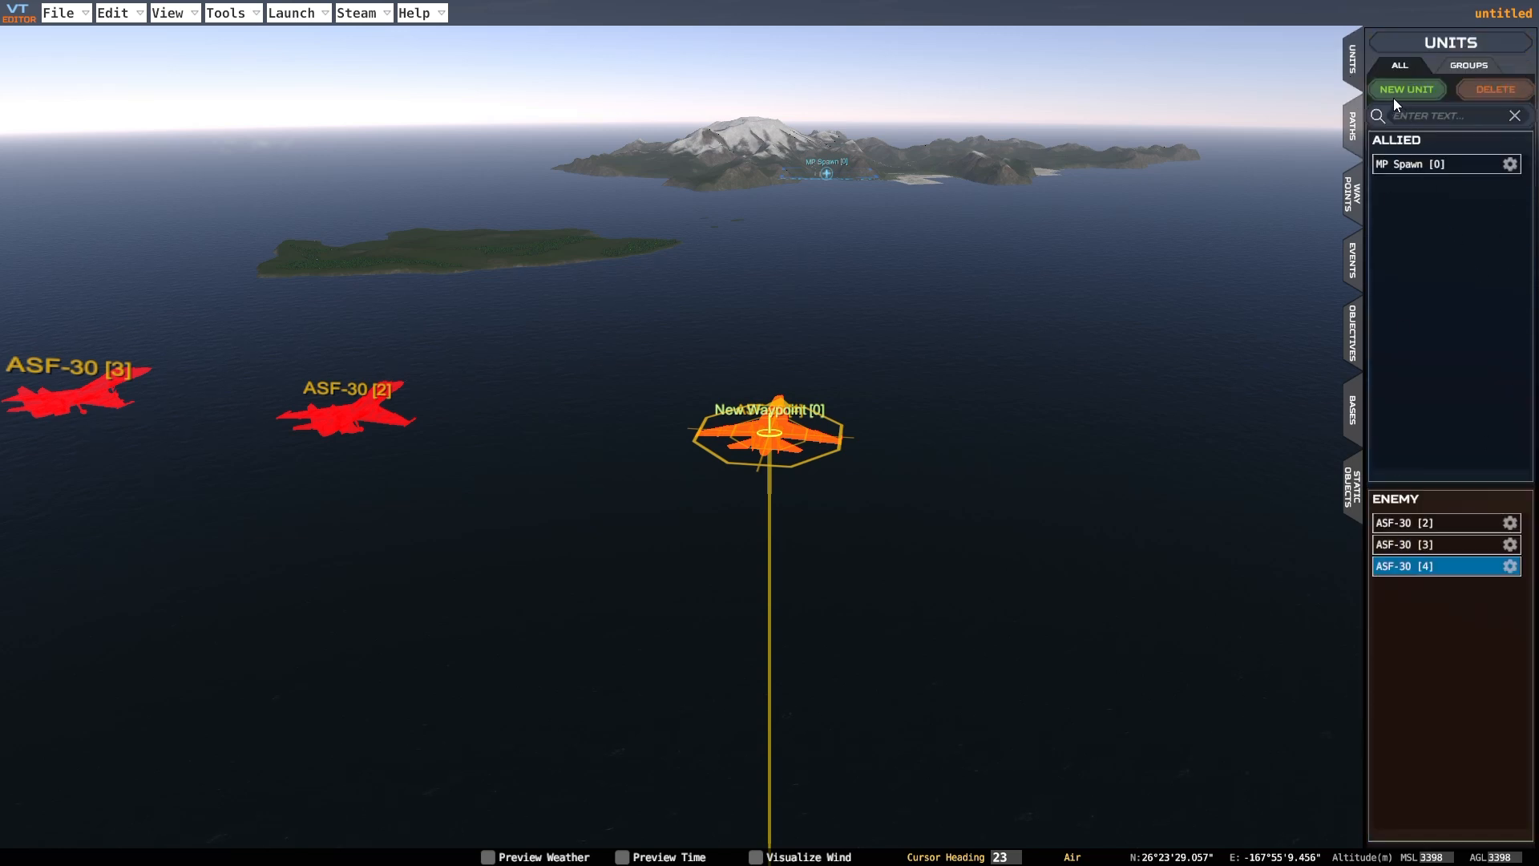
left_click(1511, 567)
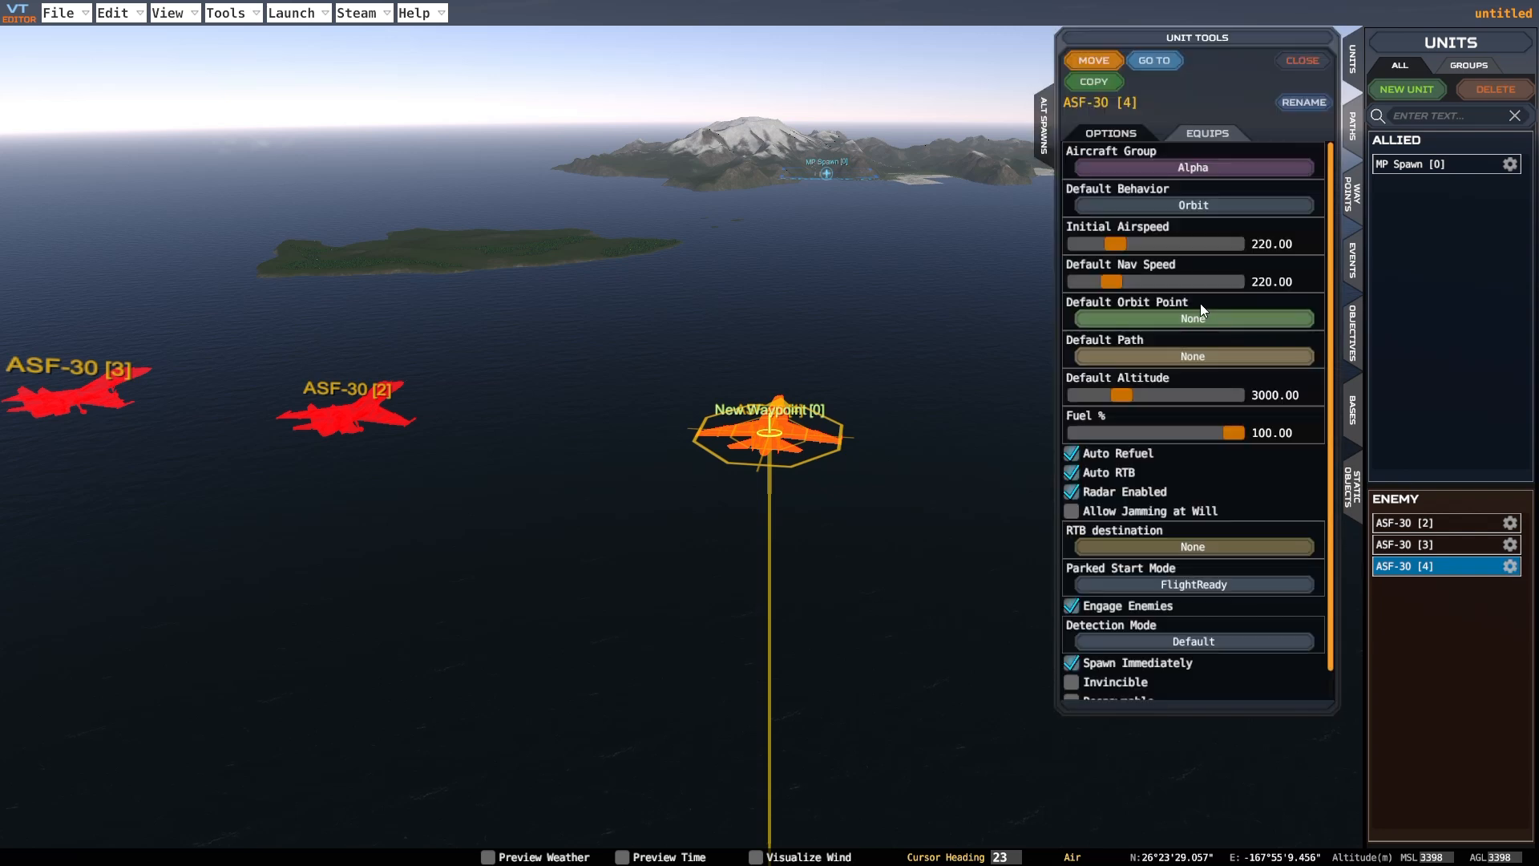
left_click(1183, 318)
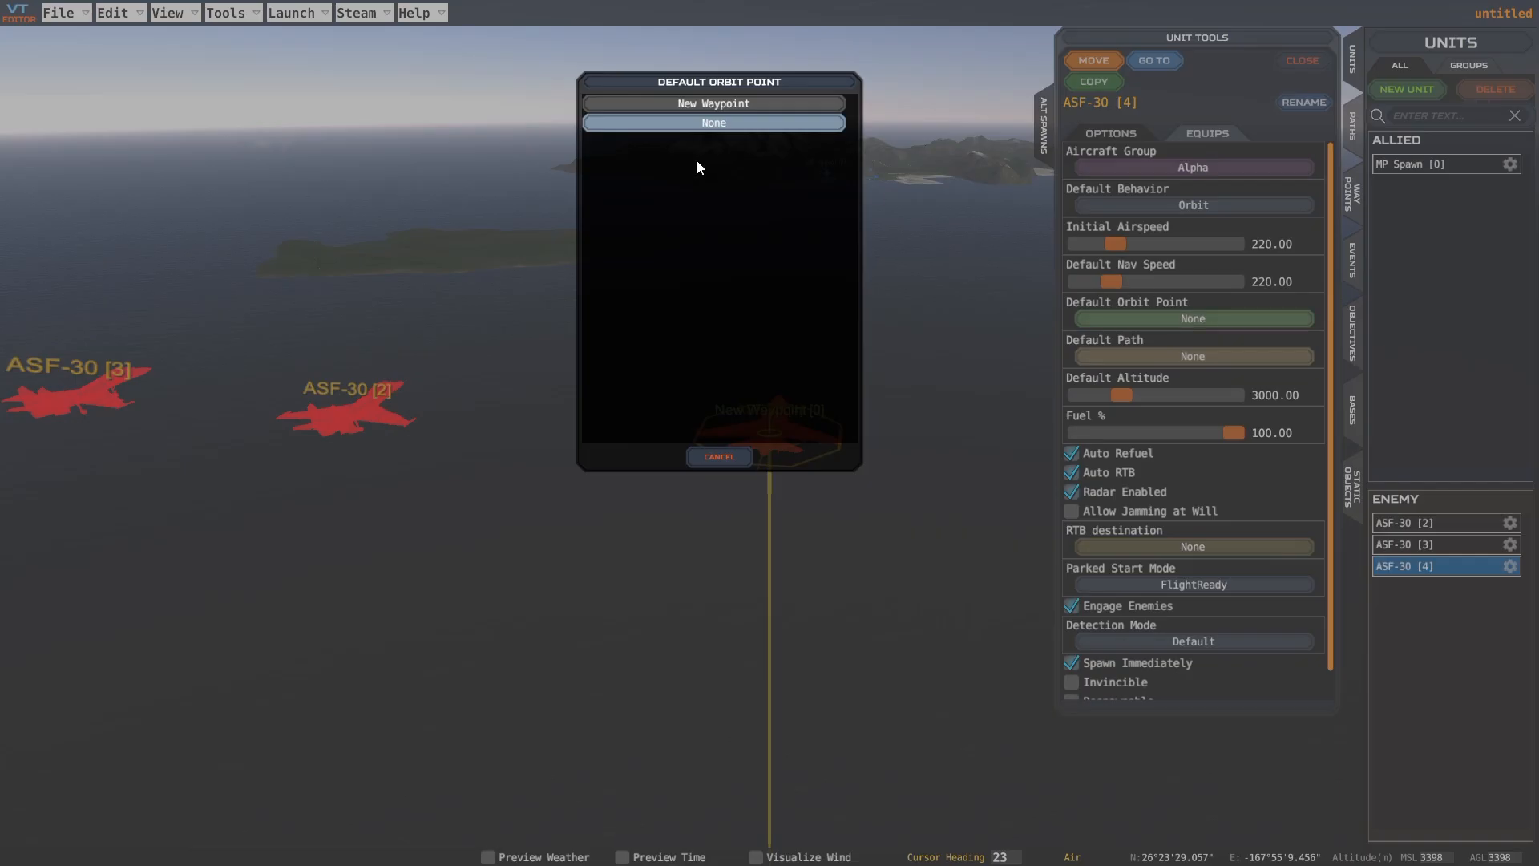
left_click(643, 104)
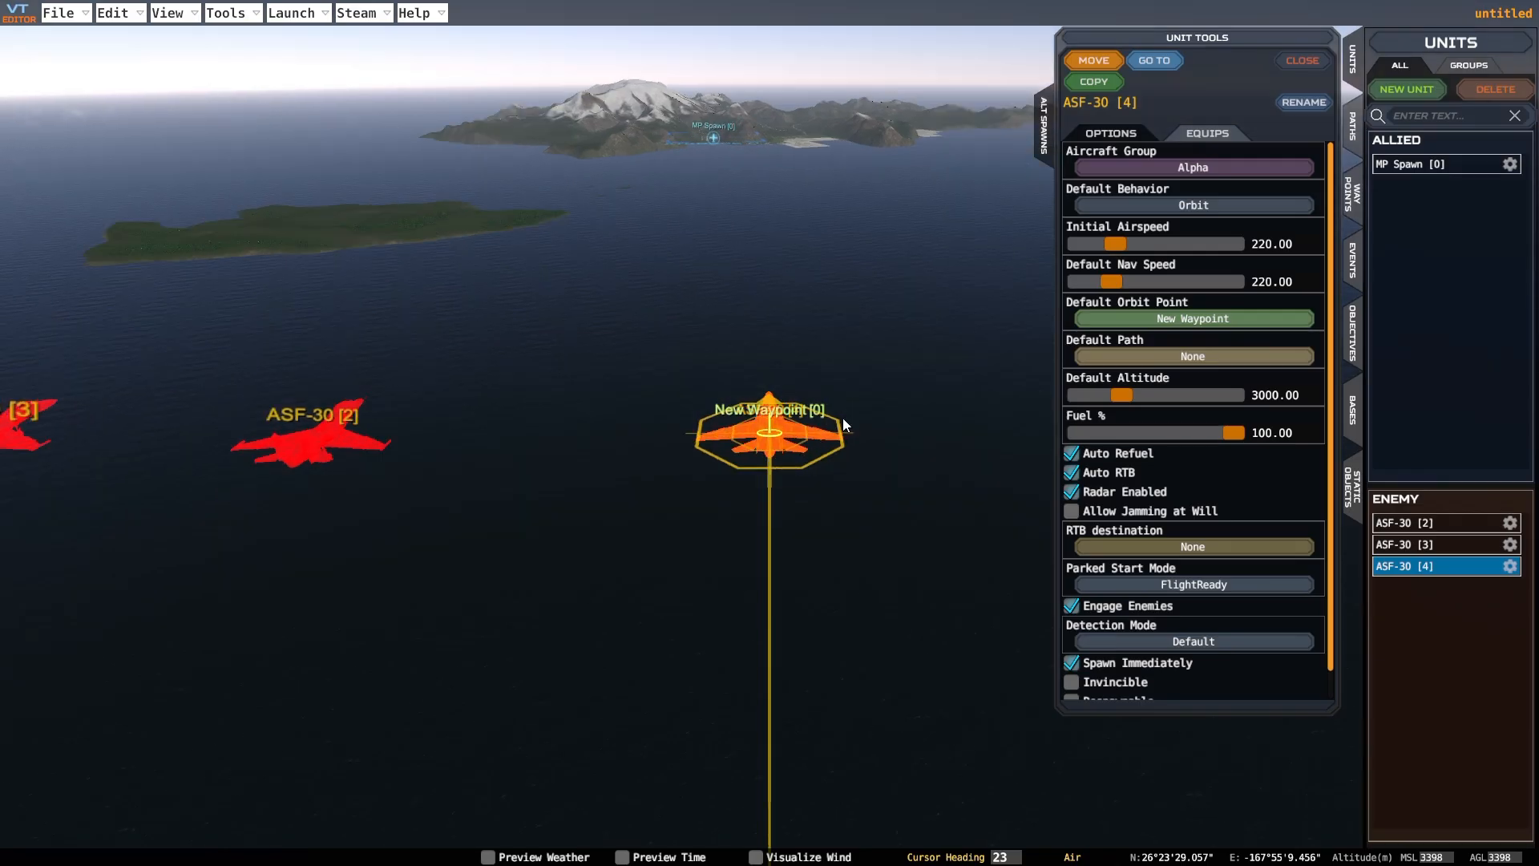
Set the default orbit point of the ASF-30 at the waypoint to None and its default behavior to Path
middle_click_drag(766, 449, 879, 407)
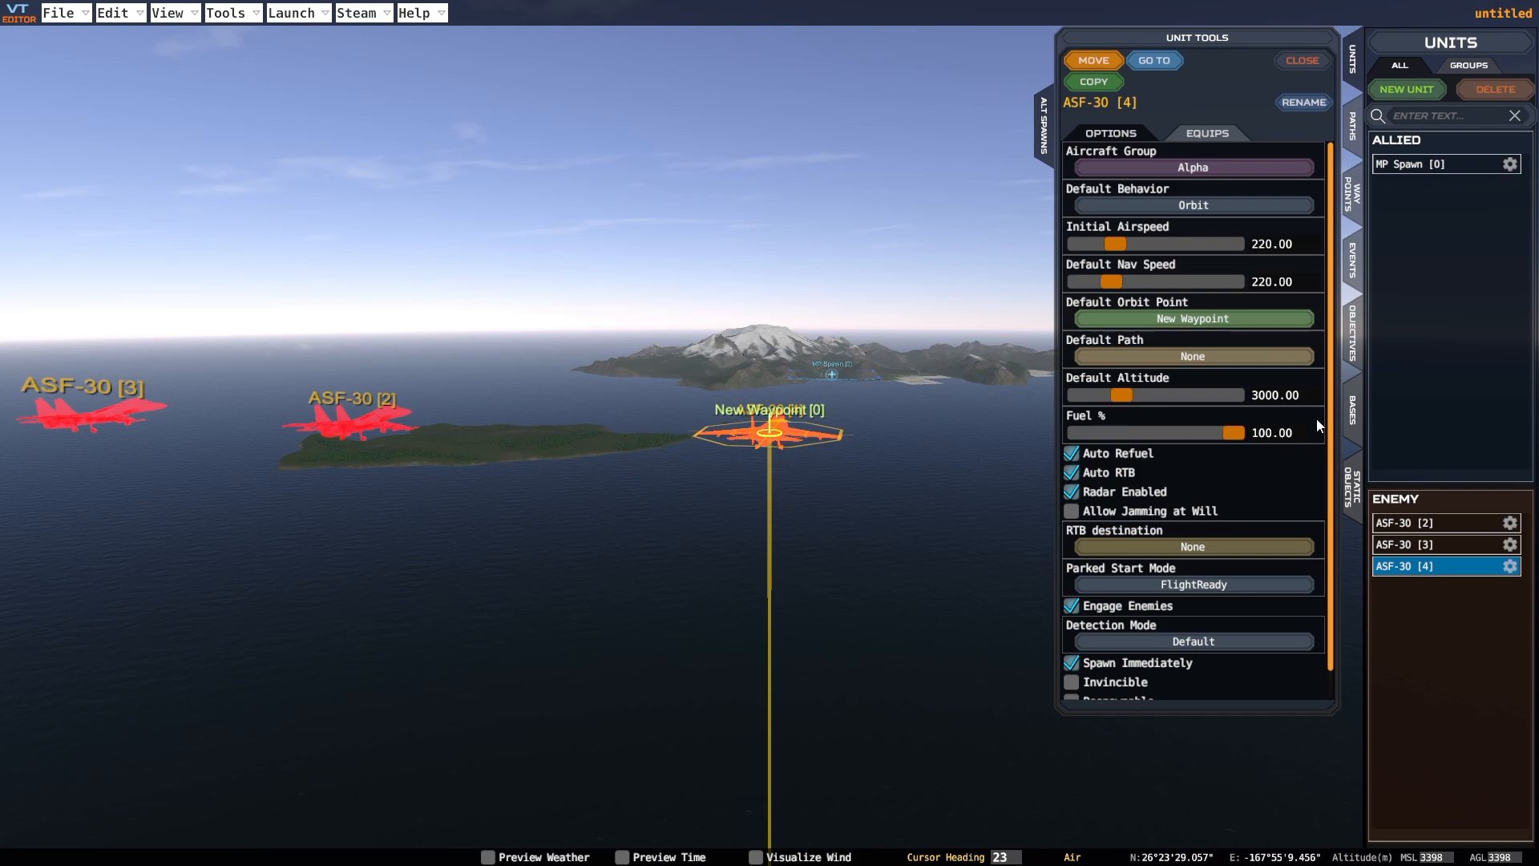
left_click(1191, 315)
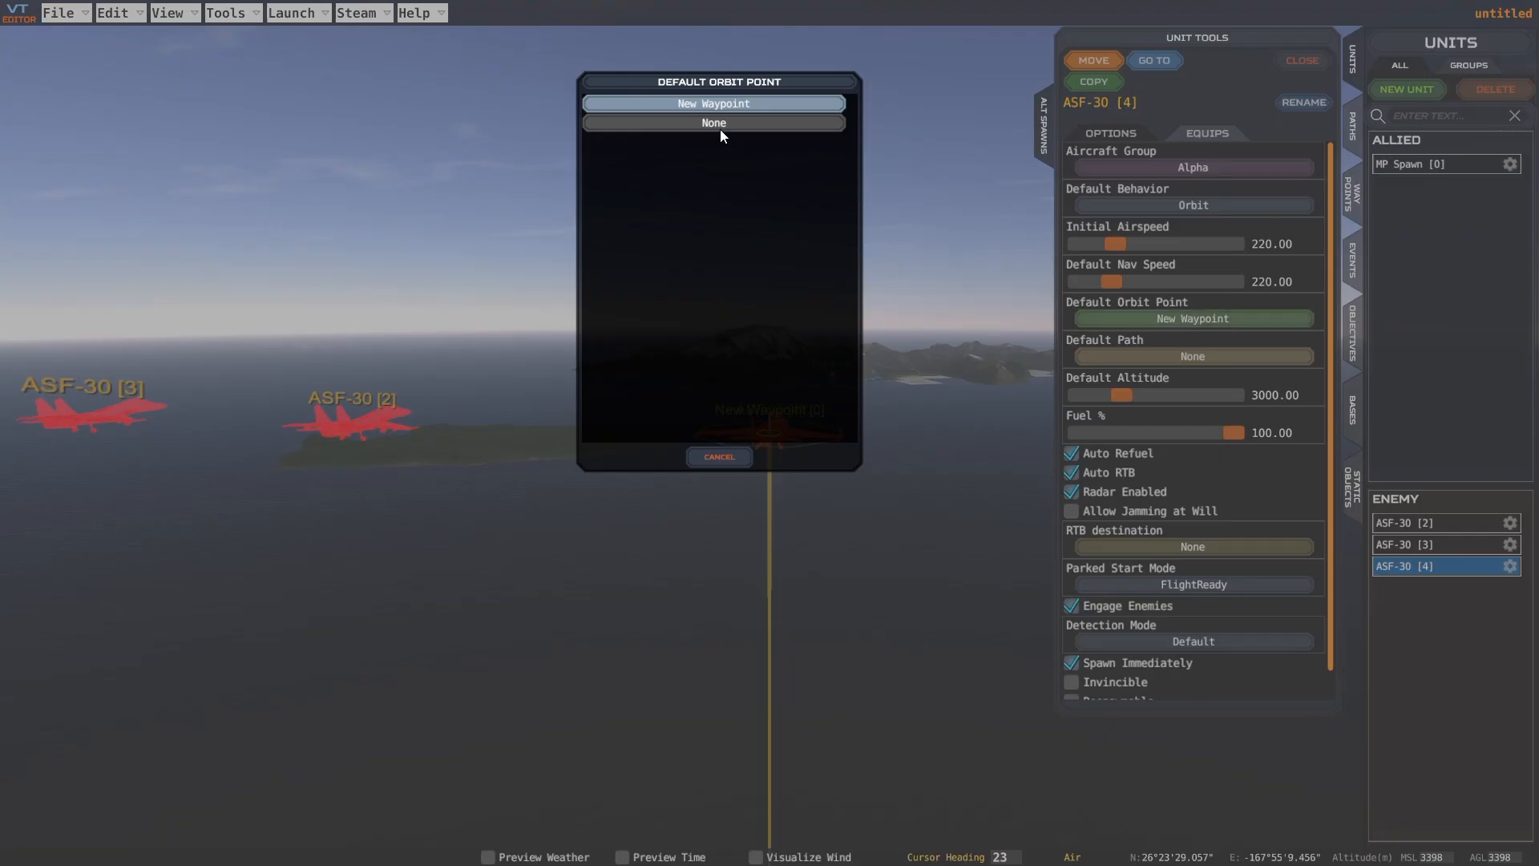
left_click(720, 125)
left_click(1160, 205)
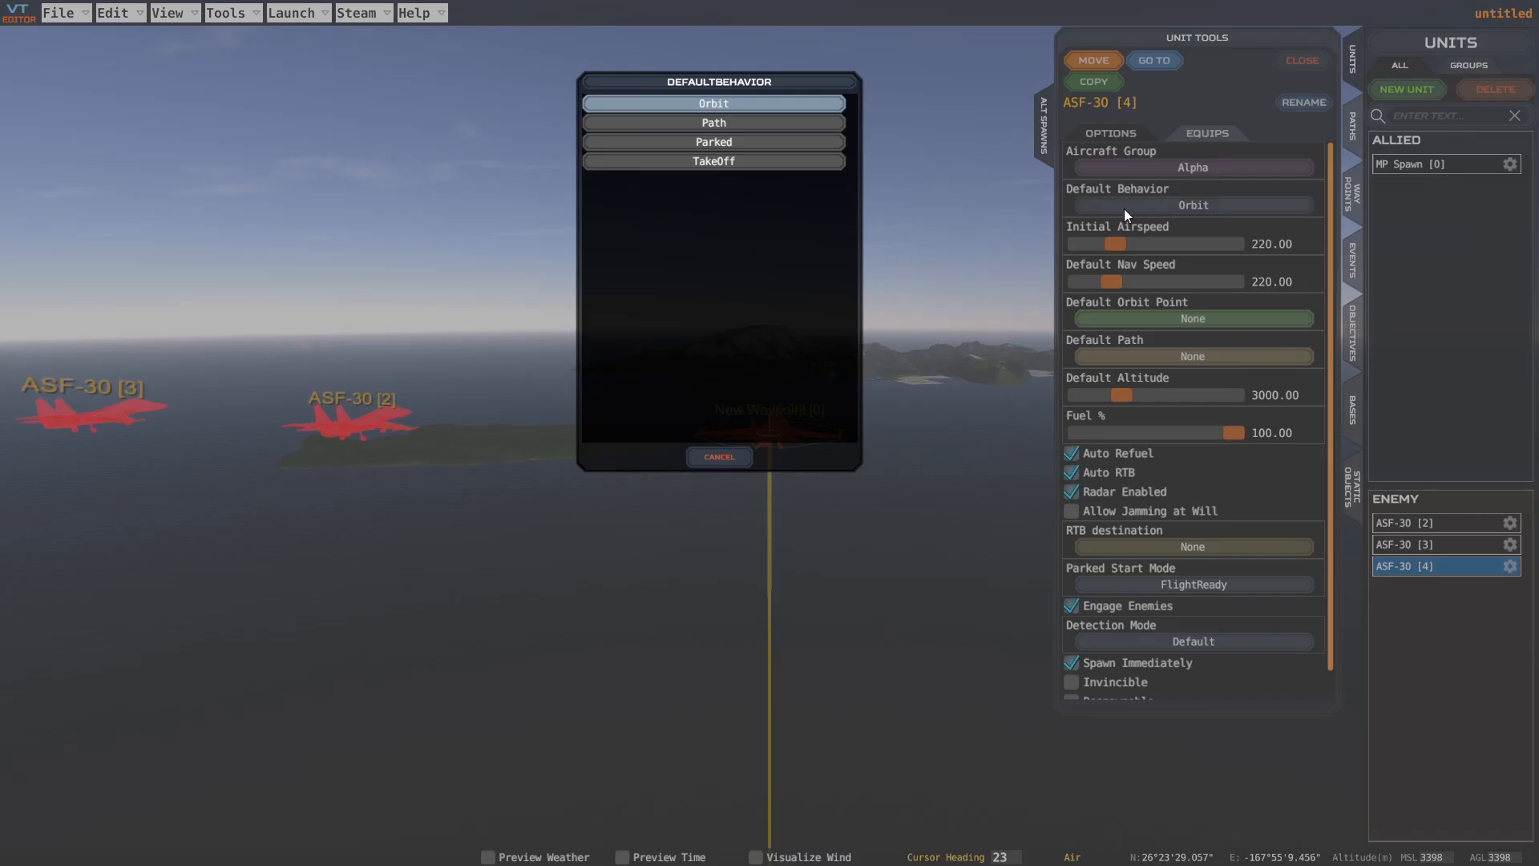
left_click(709, 122)
Set the default behavior of the middle aircraft, ASF-30 [2], to Path
right_click_drag(725, 414, 526, 437)
left_click(906, 367)
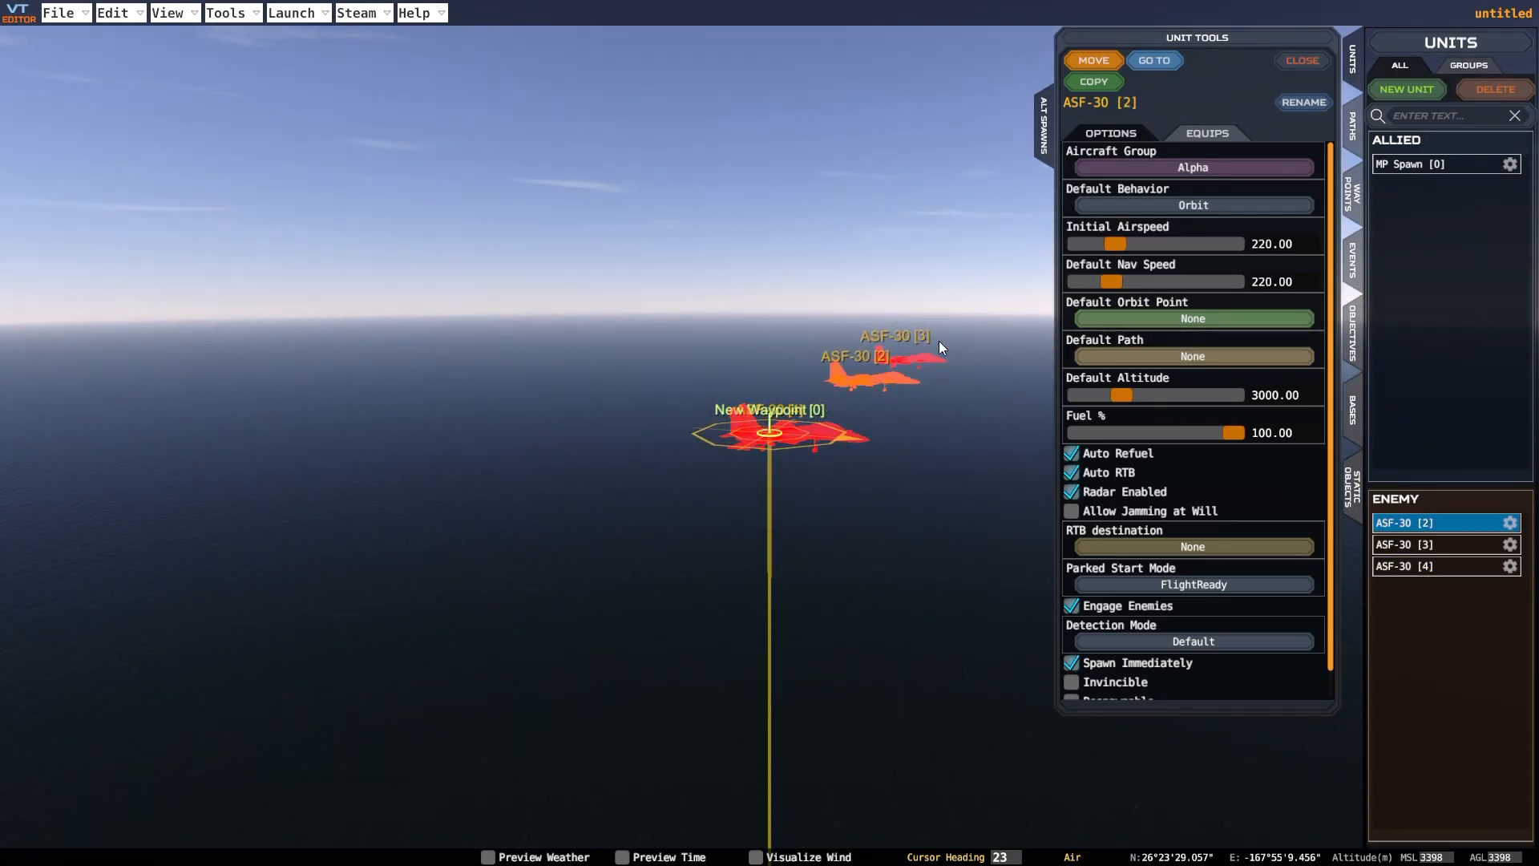
left_click(1153, 206)
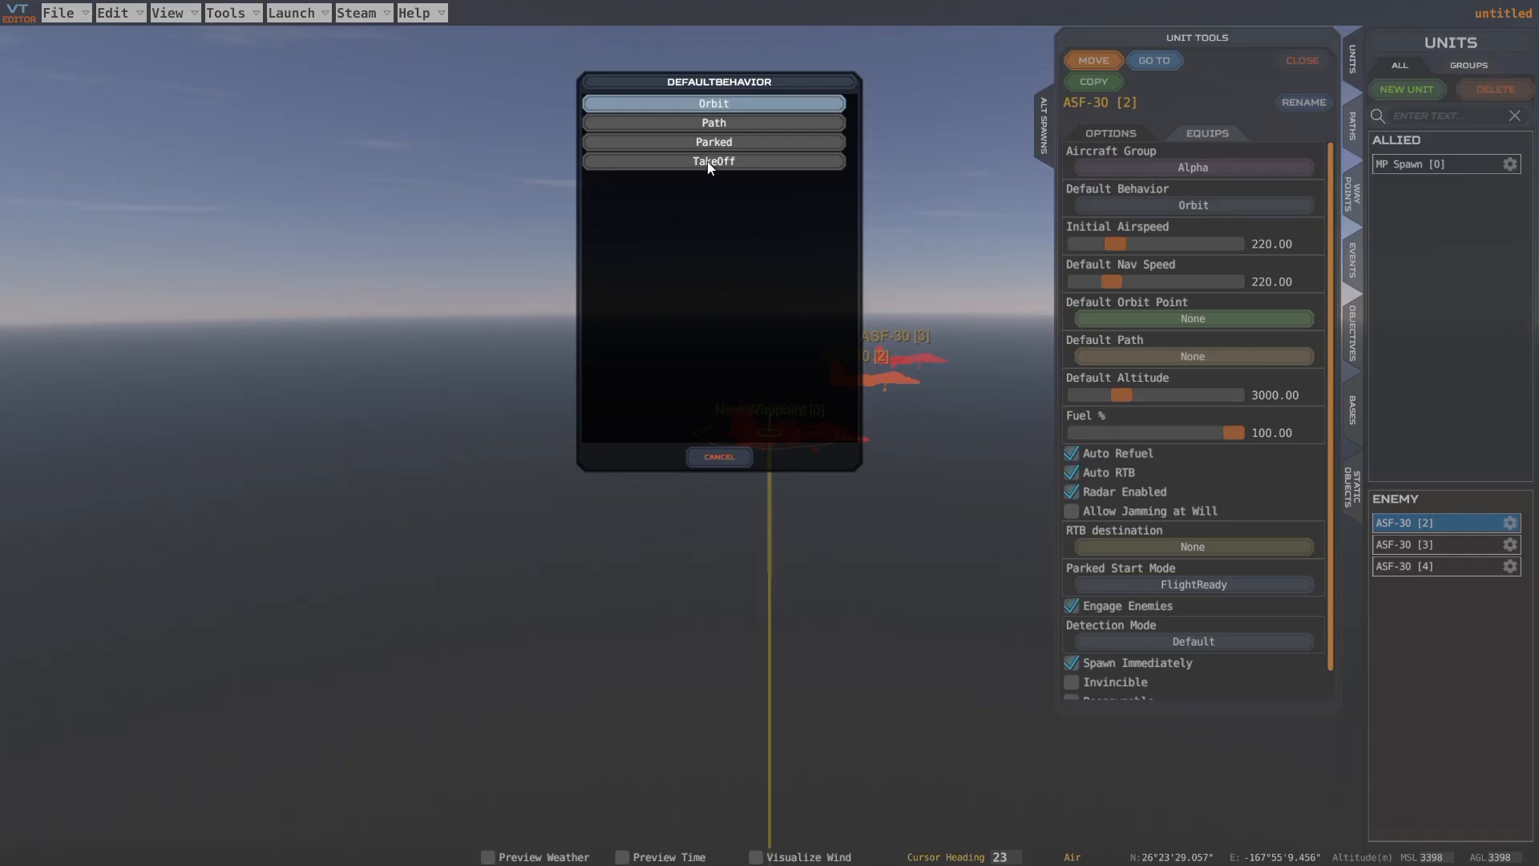
left_click(709, 123)
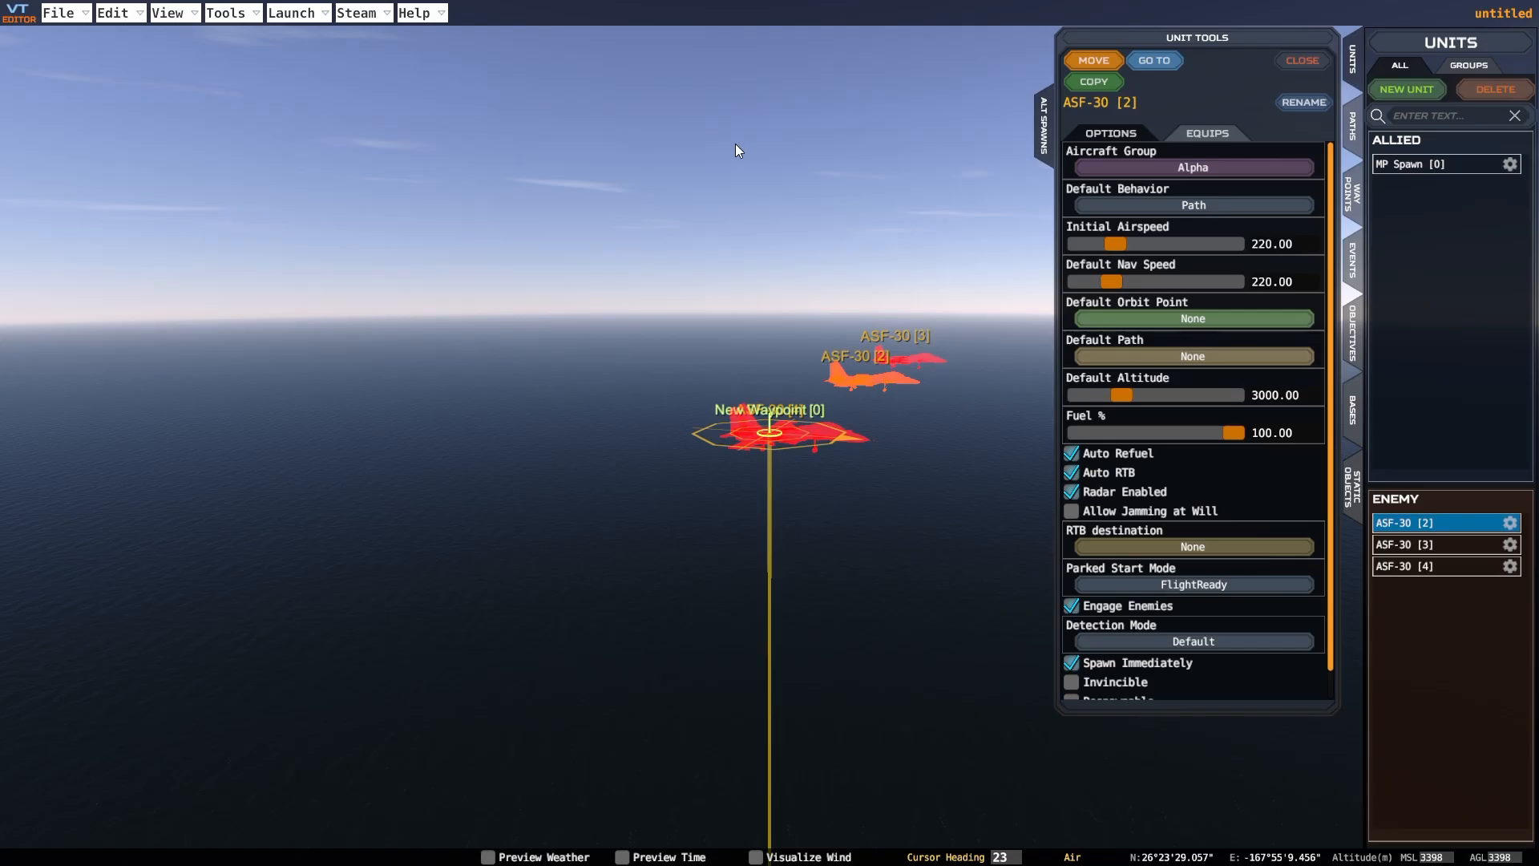
Set the default behavior of ASF-30 [3] to Path, and check the settings of the other two ASF-30s
double_click(921, 357)
right_click_drag(921, 350, 728, 332)
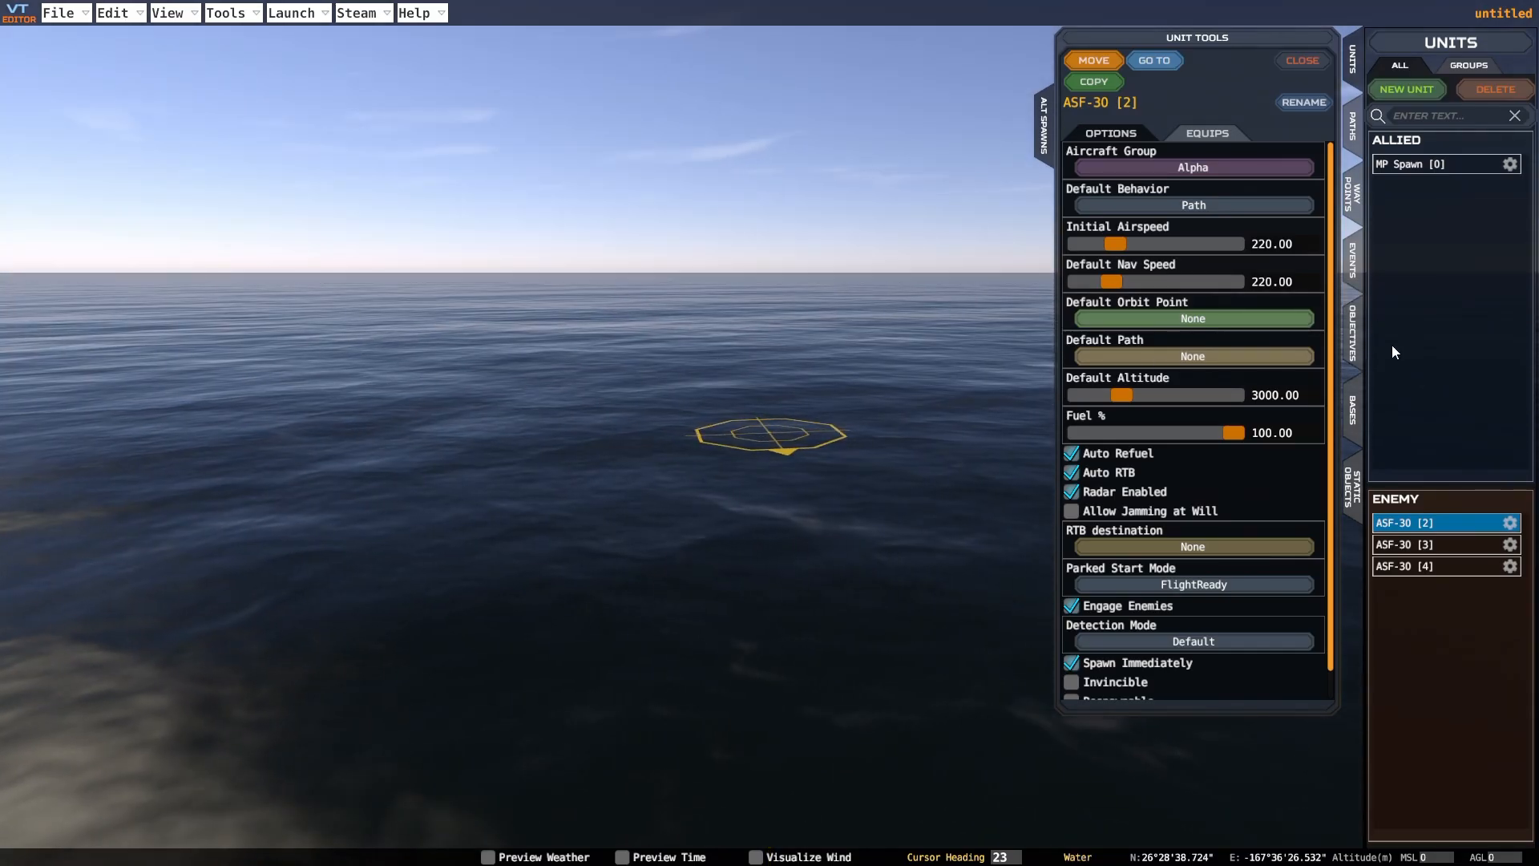
left_click(1509, 566)
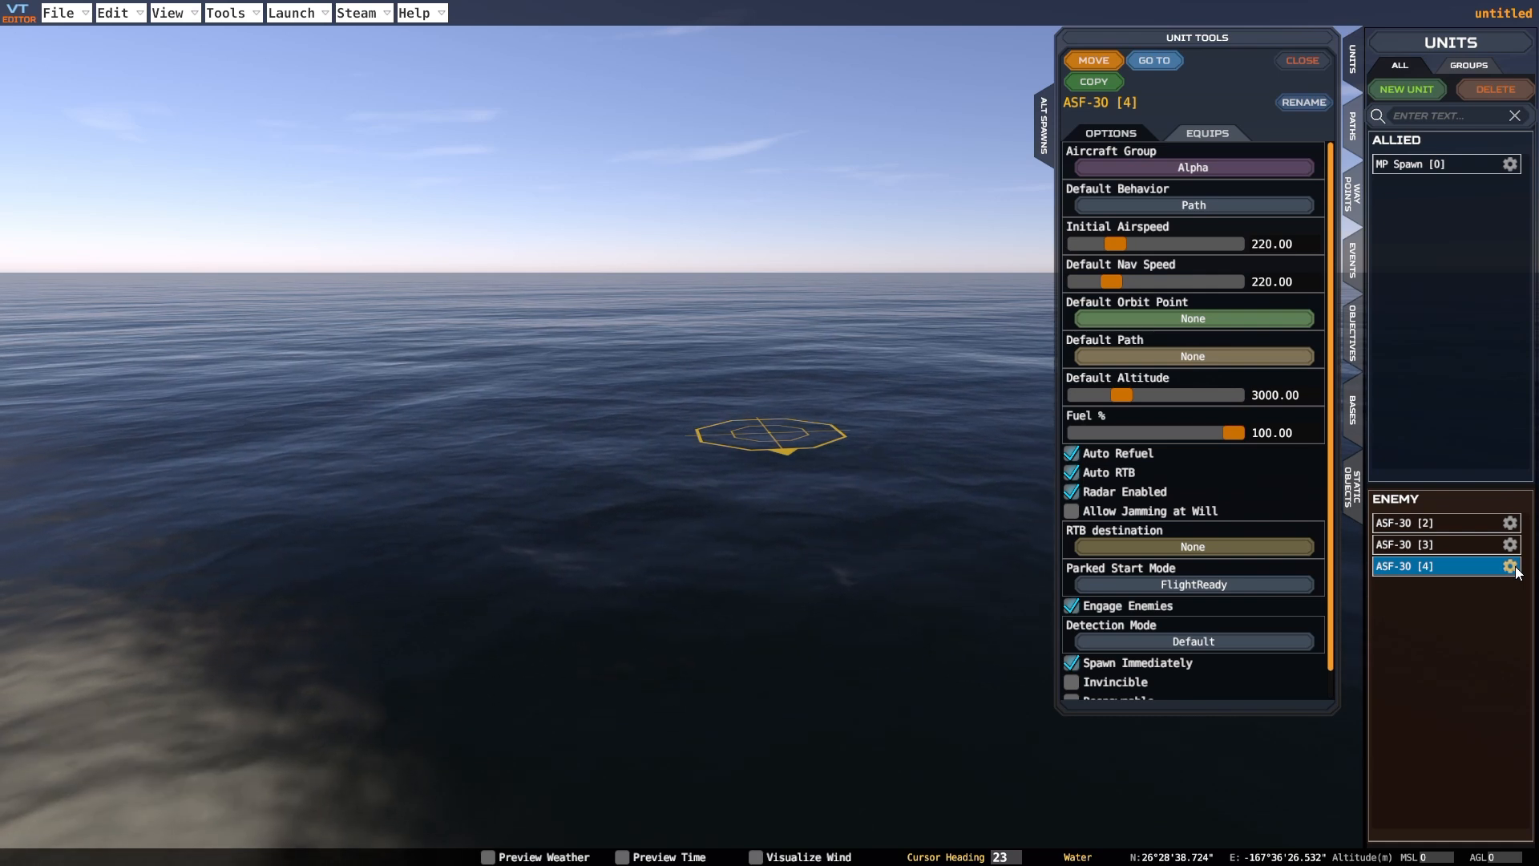
double_click(1459, 571)
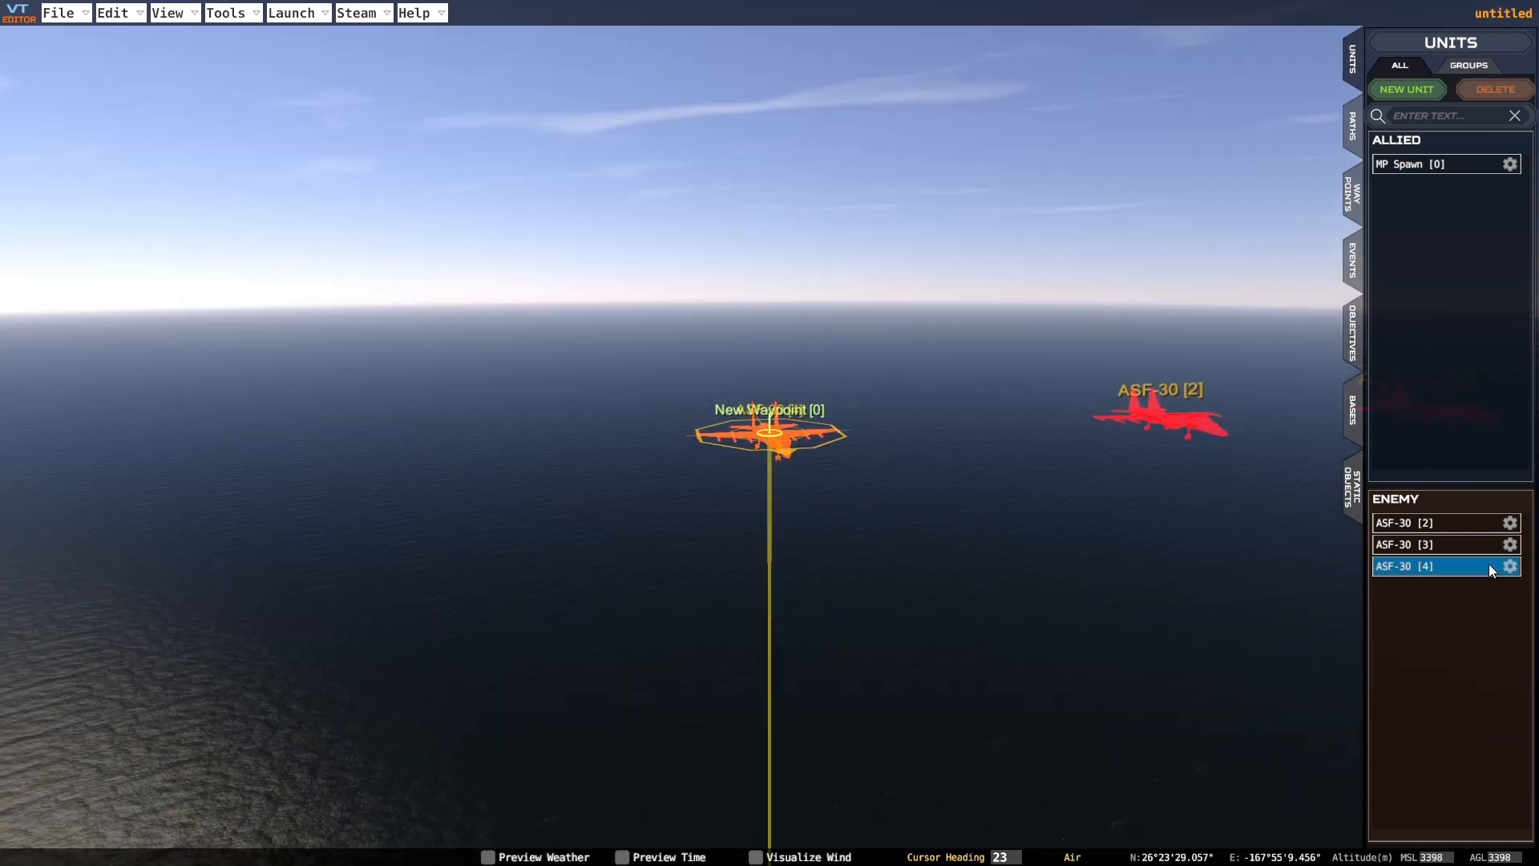
left_click(1510, 566)
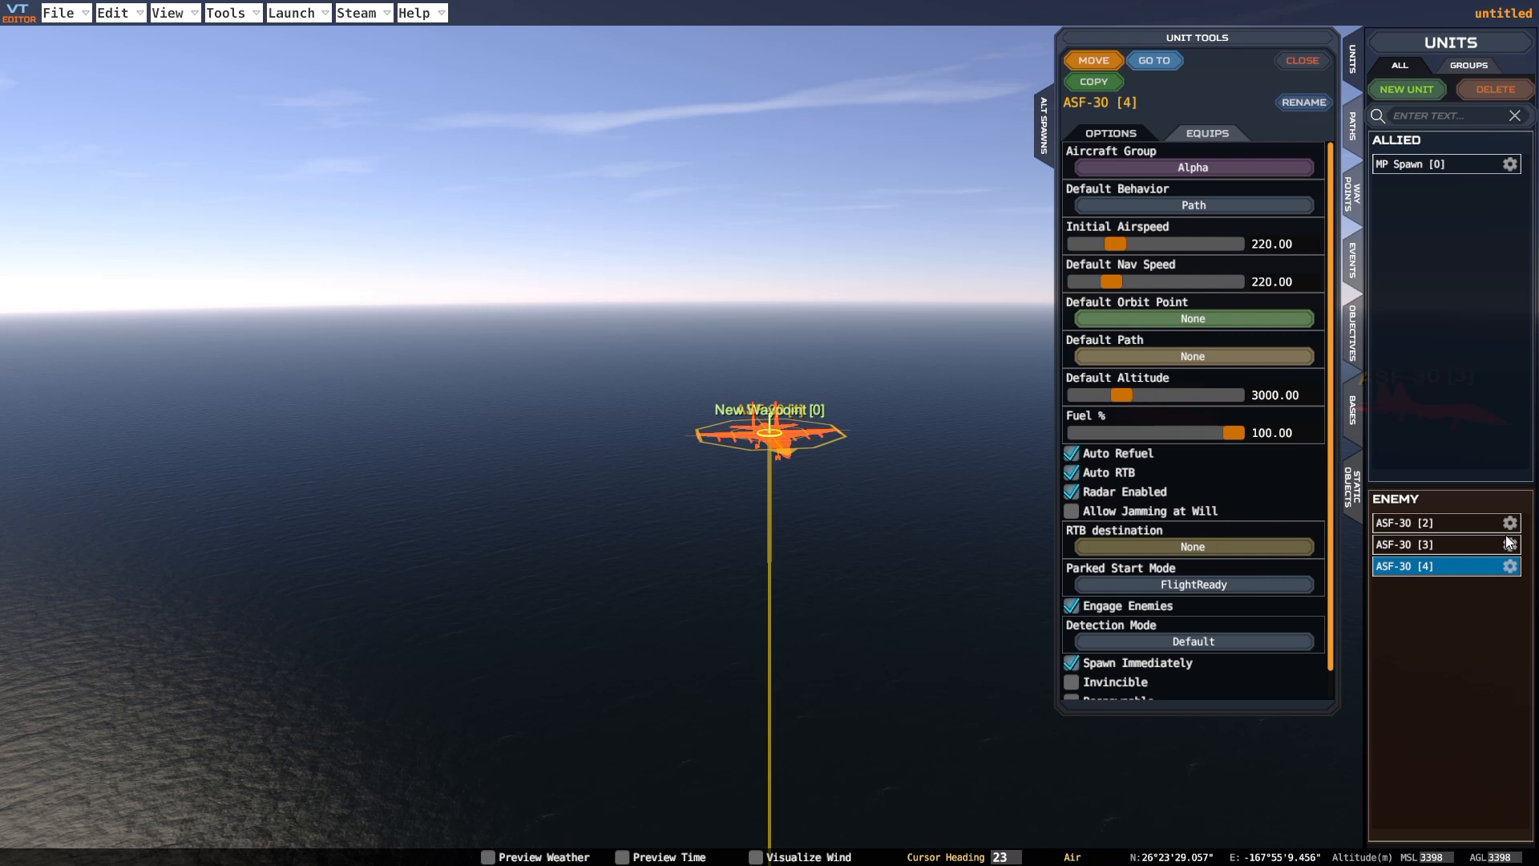
left_click(1510, 545)
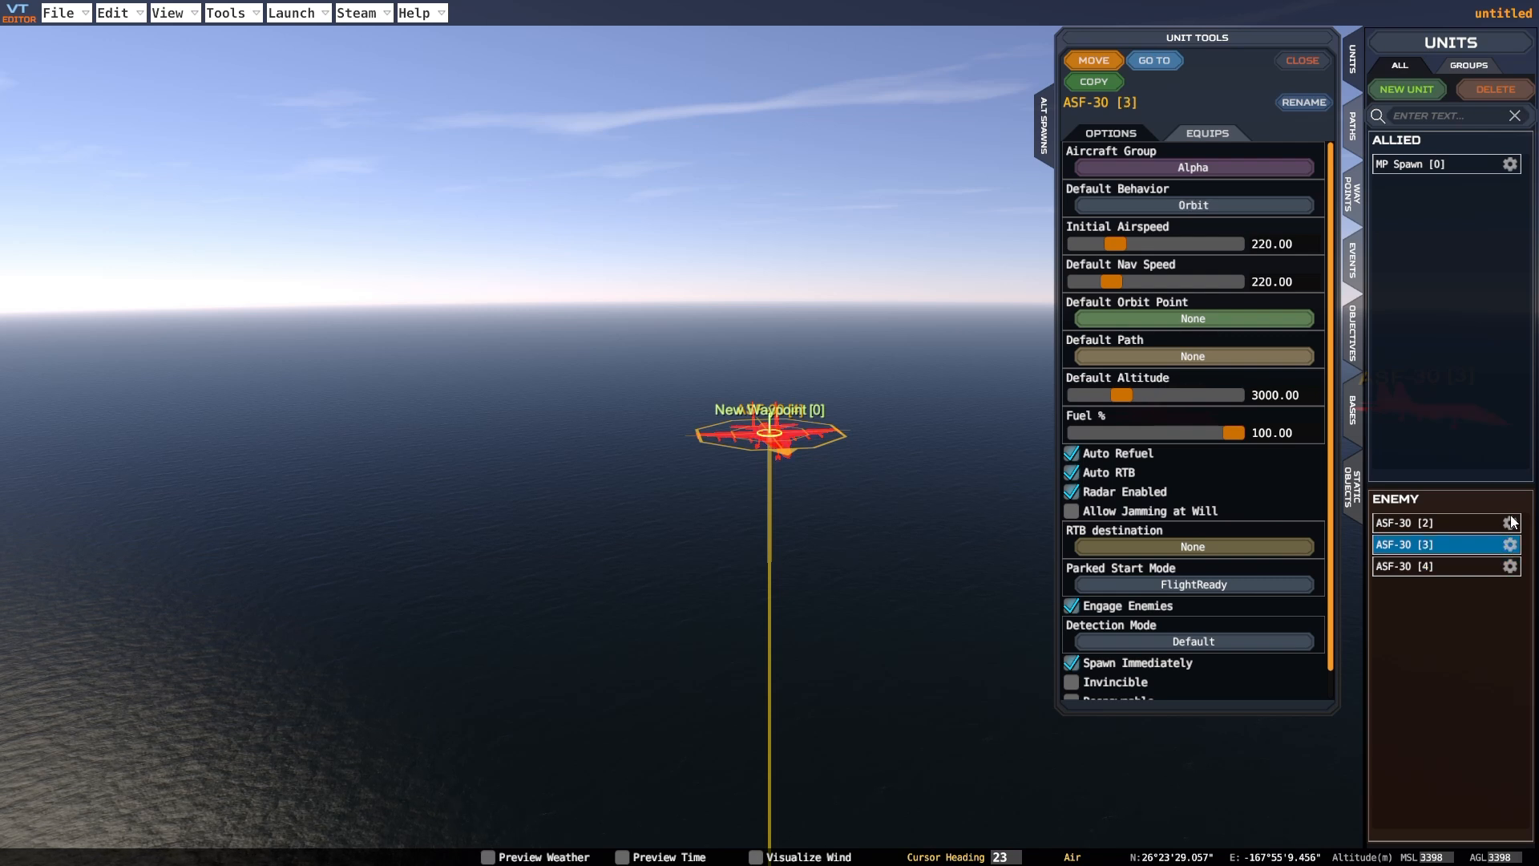
left_click(1095, 206)
left_click(759, 125)
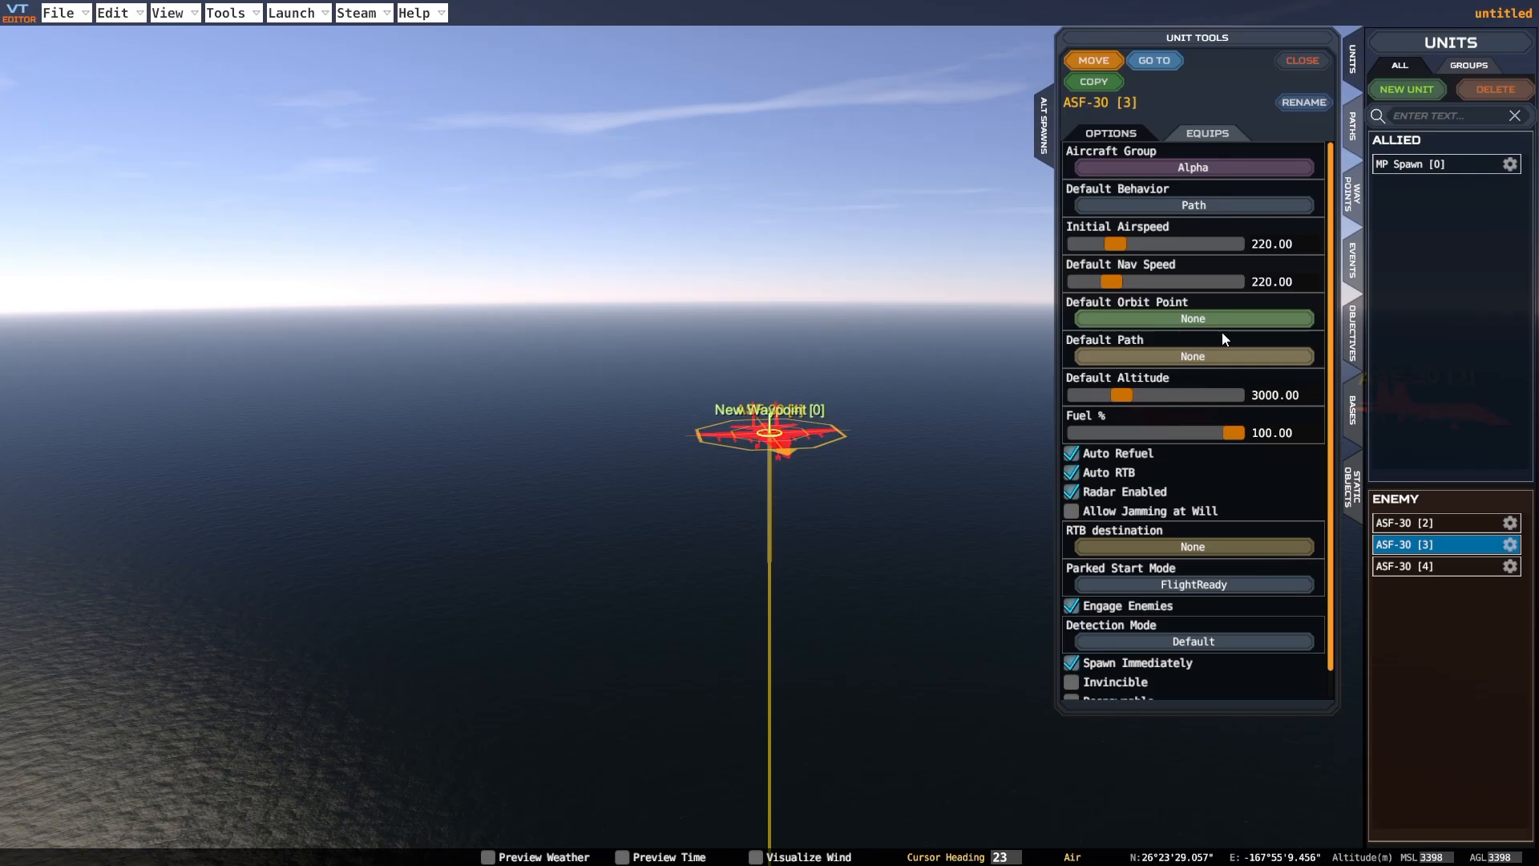
left_click(1511, 522)
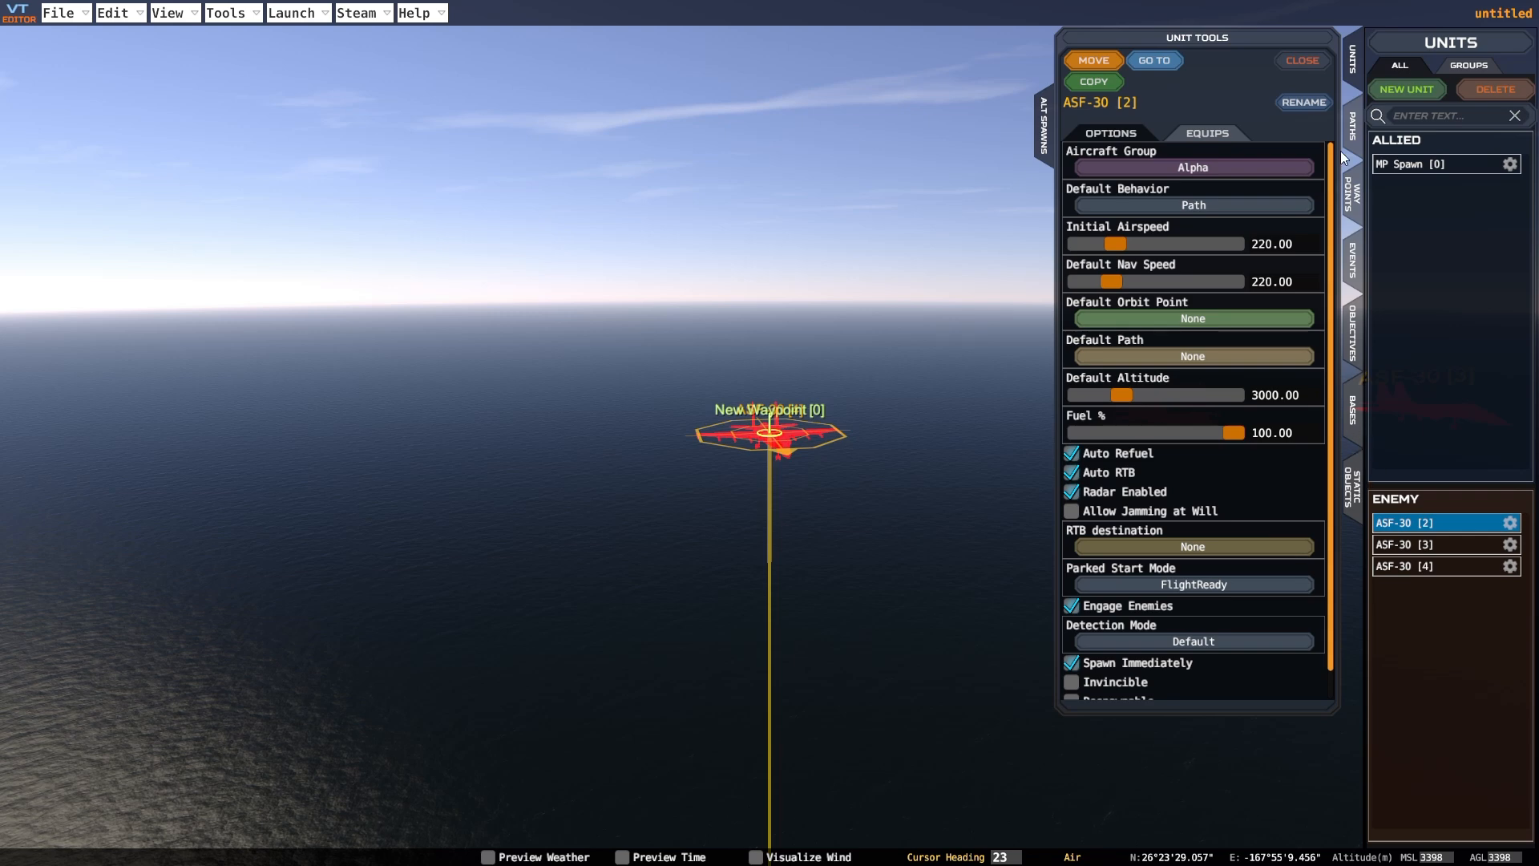
Create a new path and rename it "enemy aircraft"
left_click(1355, 132)
right_click_drag(1108, 379, 1230, 437)
key("a")
key("w")
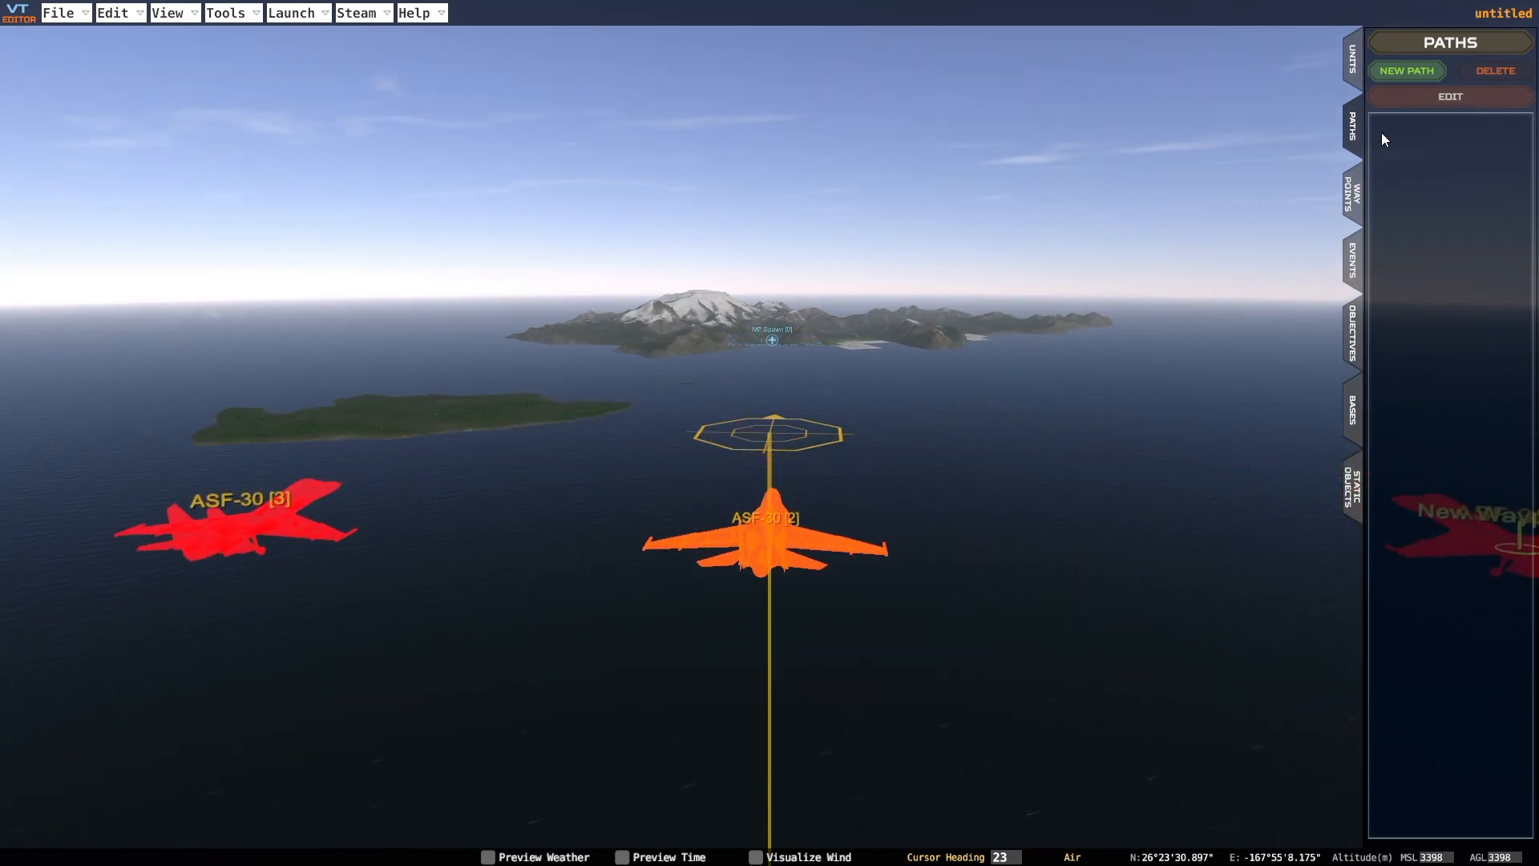
left_click(1388, 72)
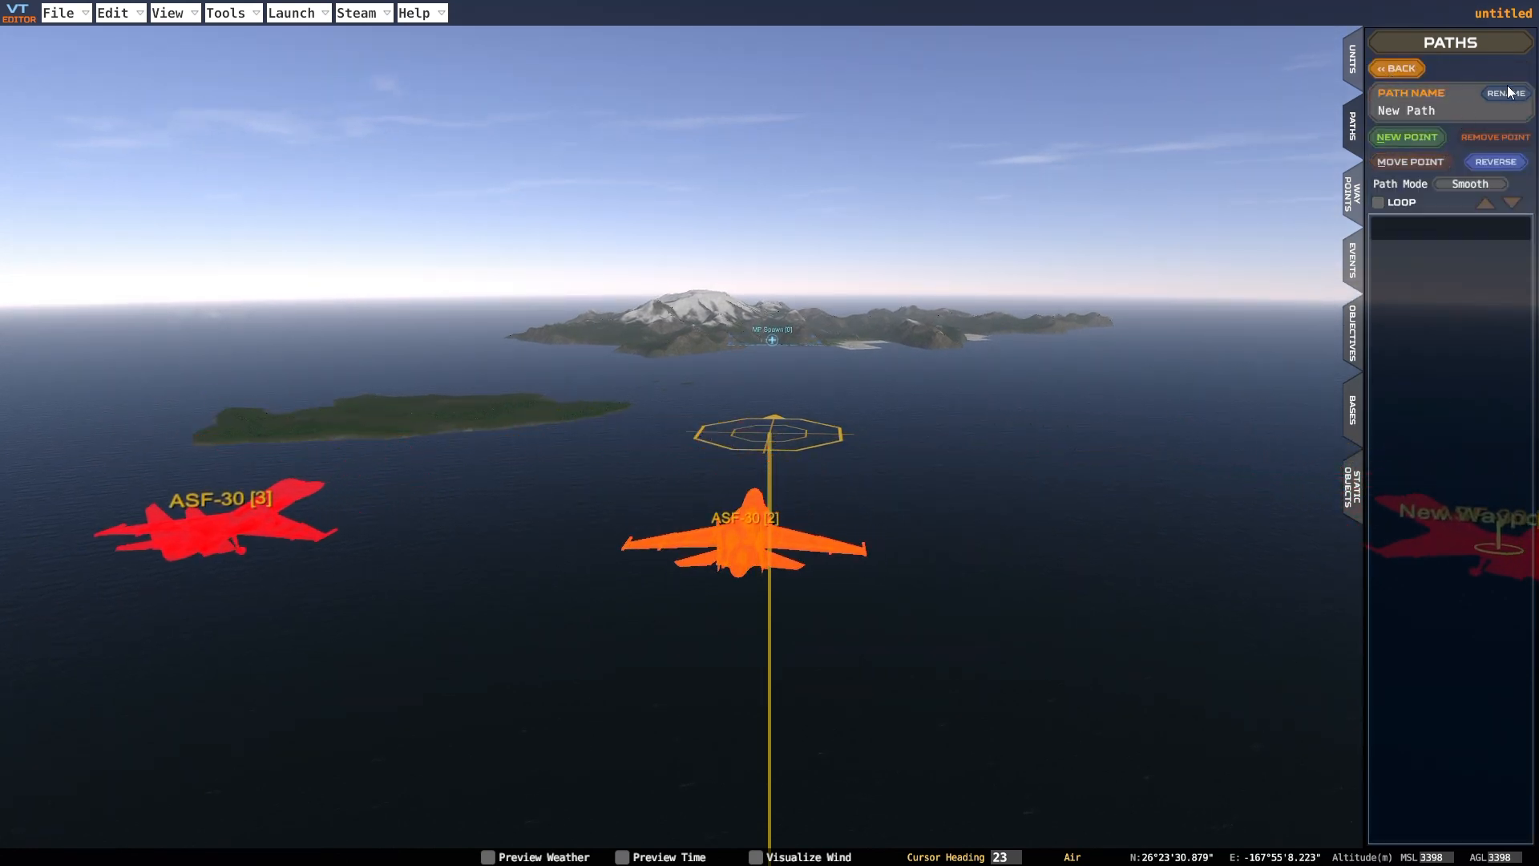
left_click(1507, 93)
key("BackSpace")
type("enemy")
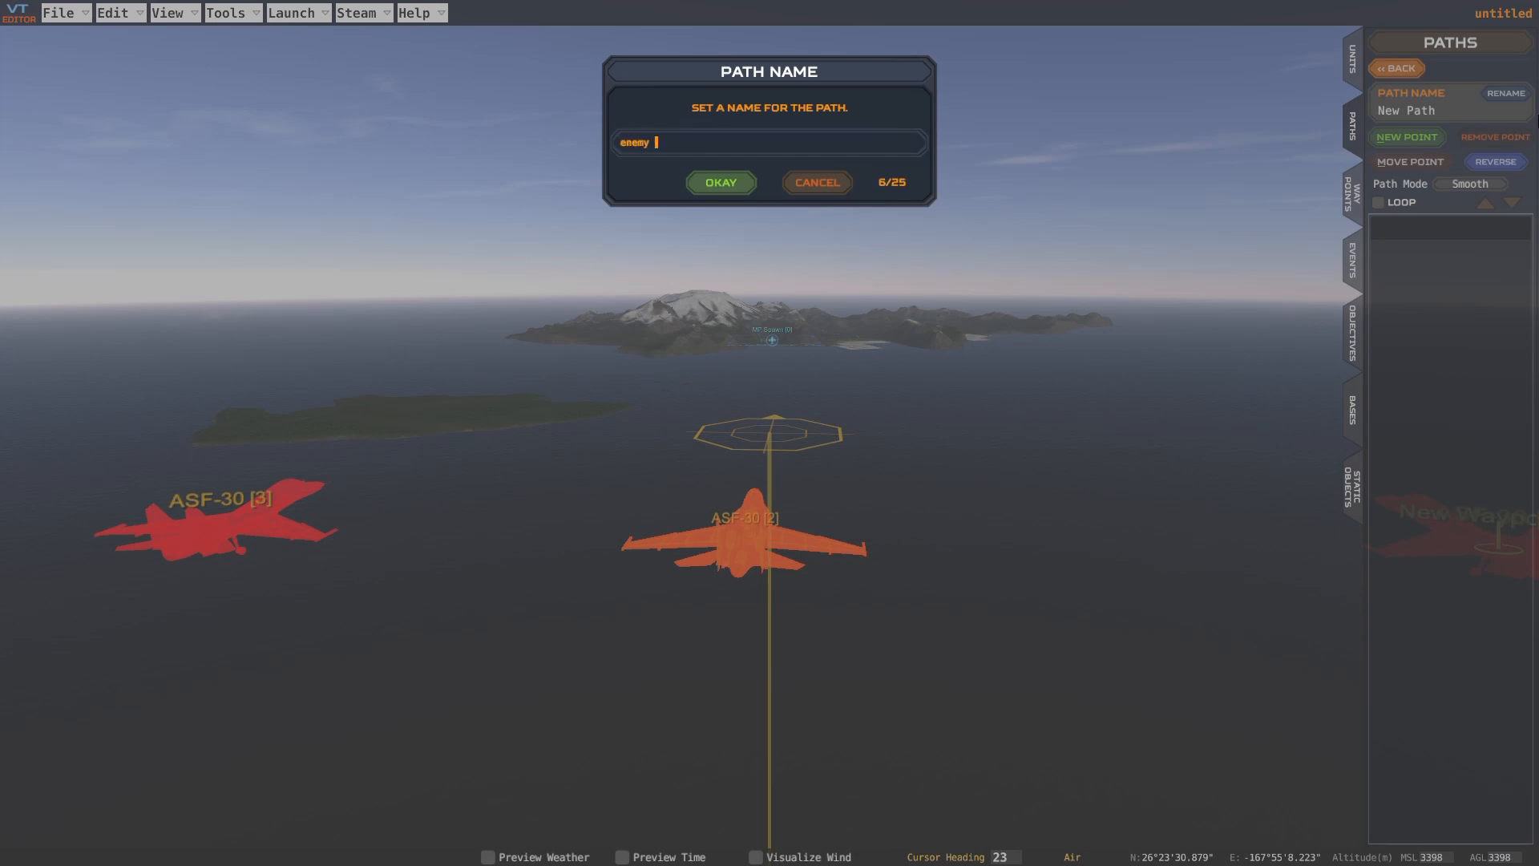
type(" aircraft")
left_click(721, 183)
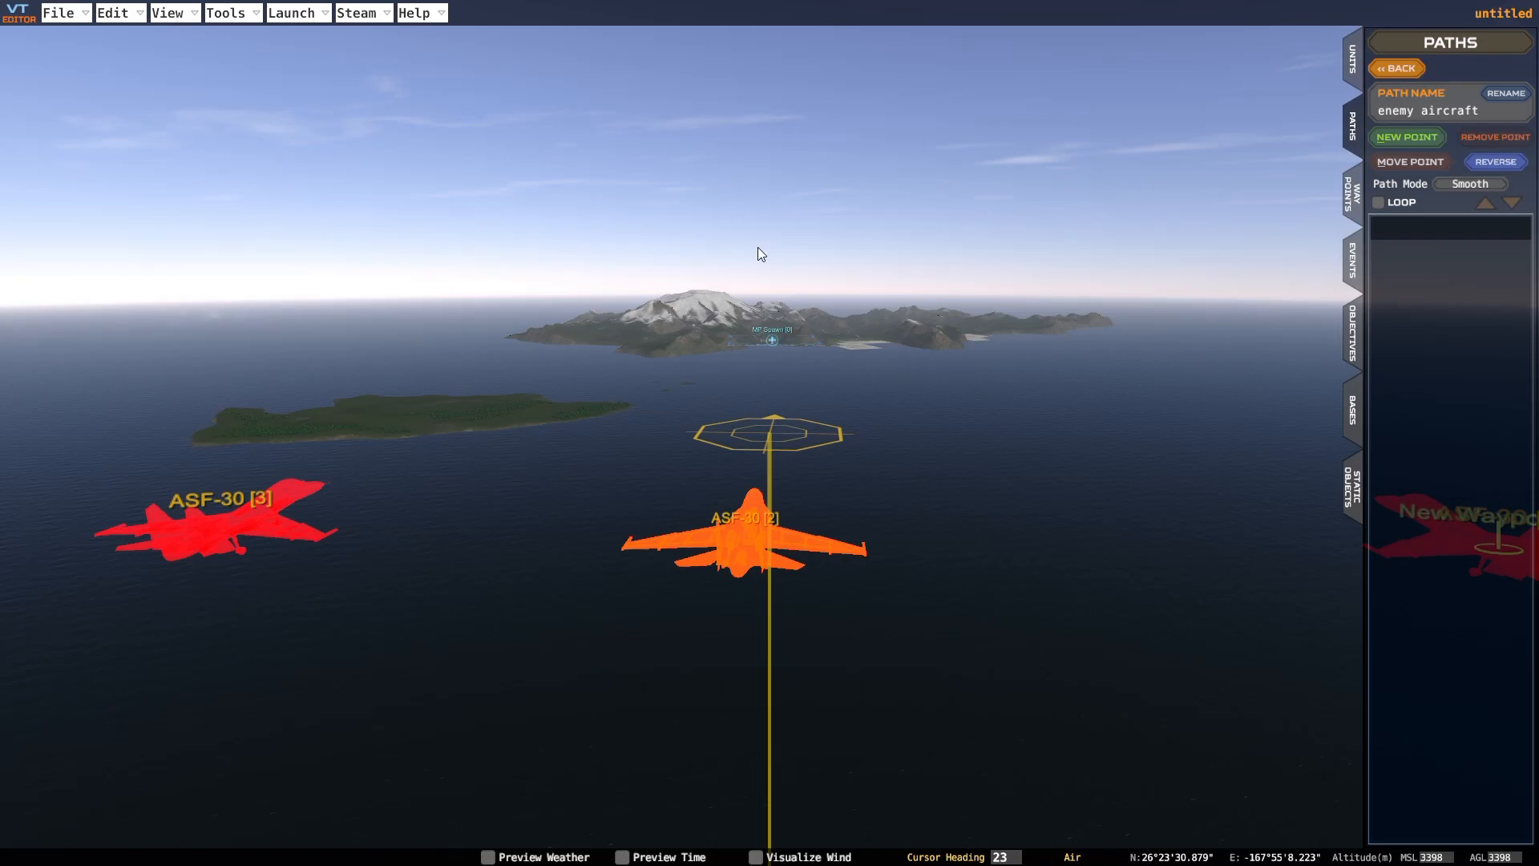
Add the first two points of the enemy aircraft path ahead of the middle ASF-30 at 3398 m altitude
left_click(1417, 136)
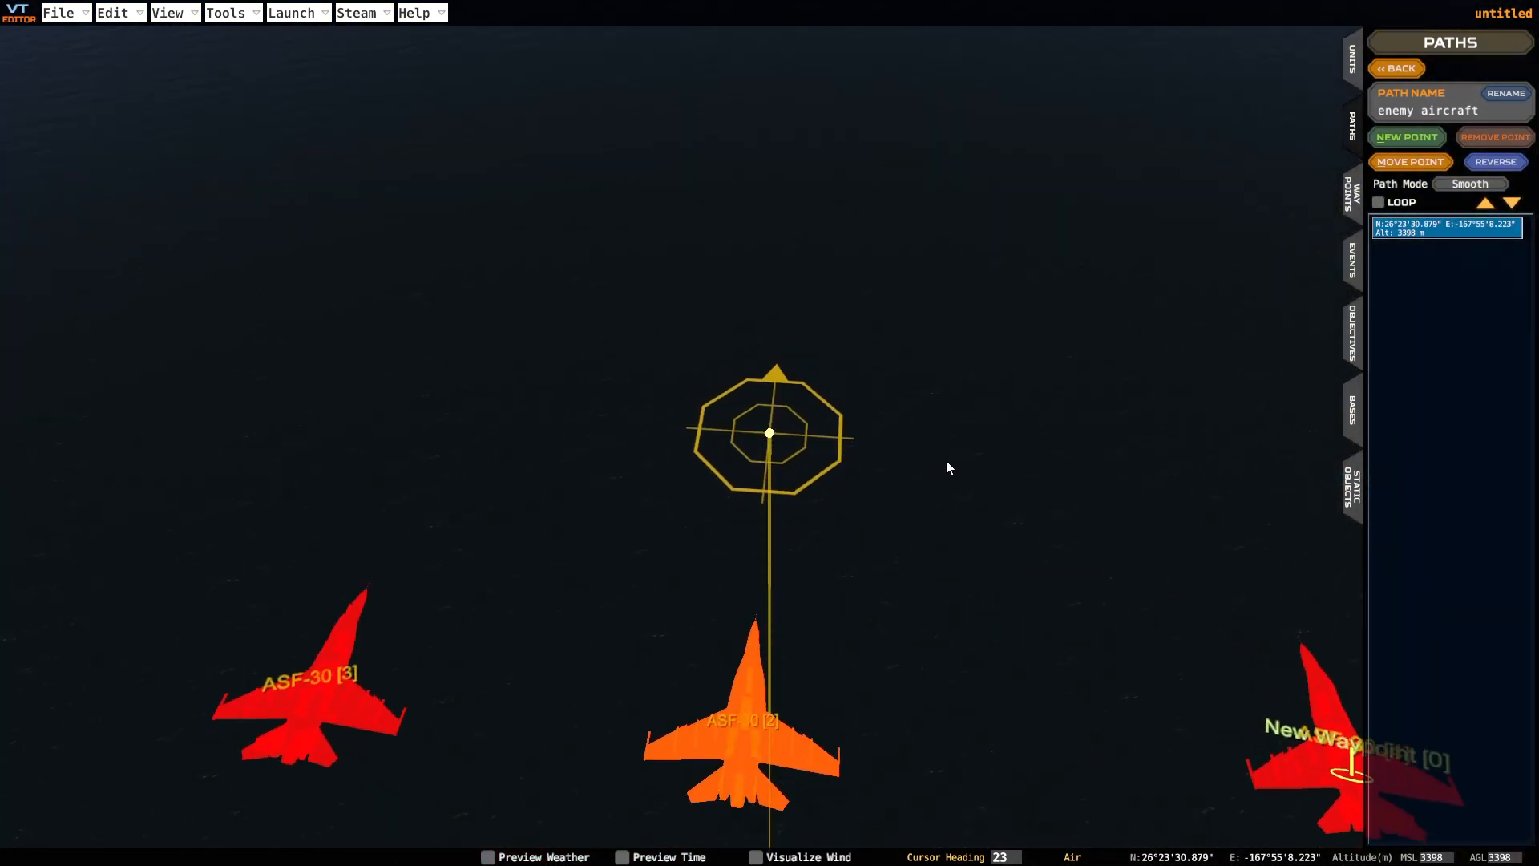
right_click_drag(946, 468, 951, 437)
key("e")
key("s")
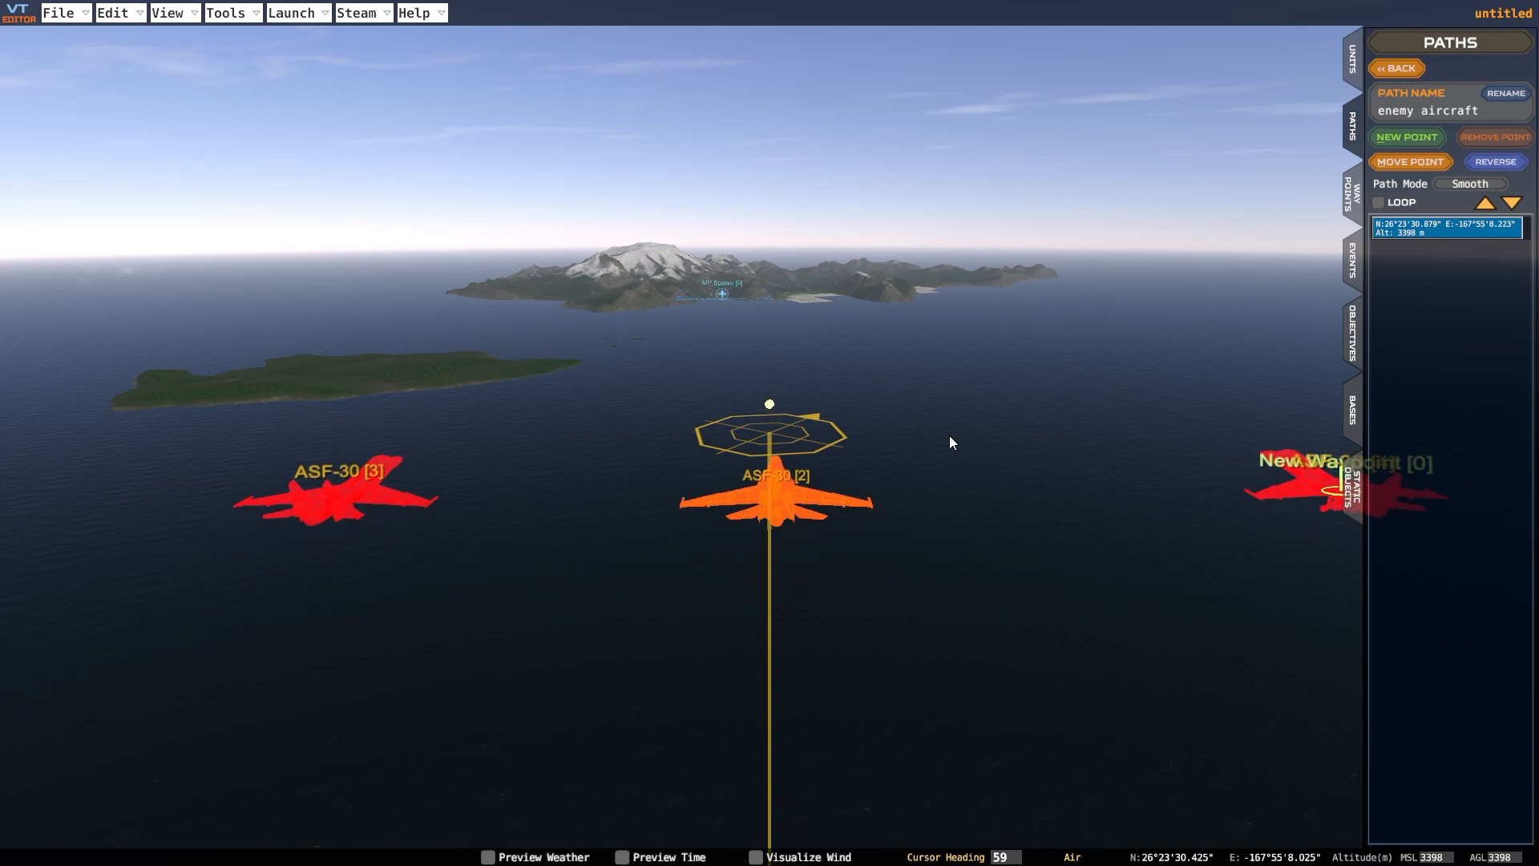
key("a")
key("d")
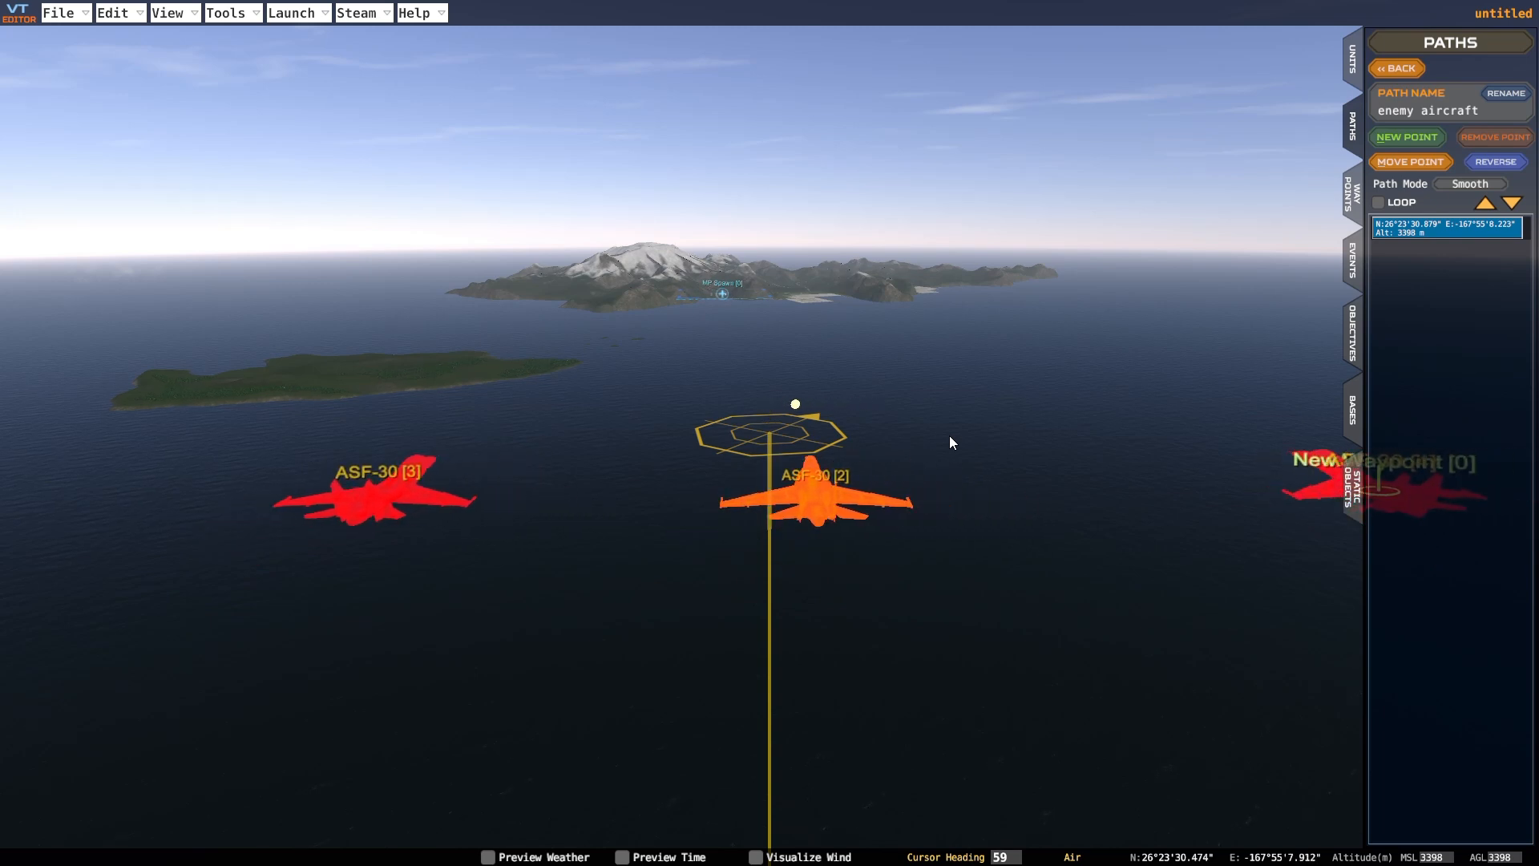
key("q")
key("w")
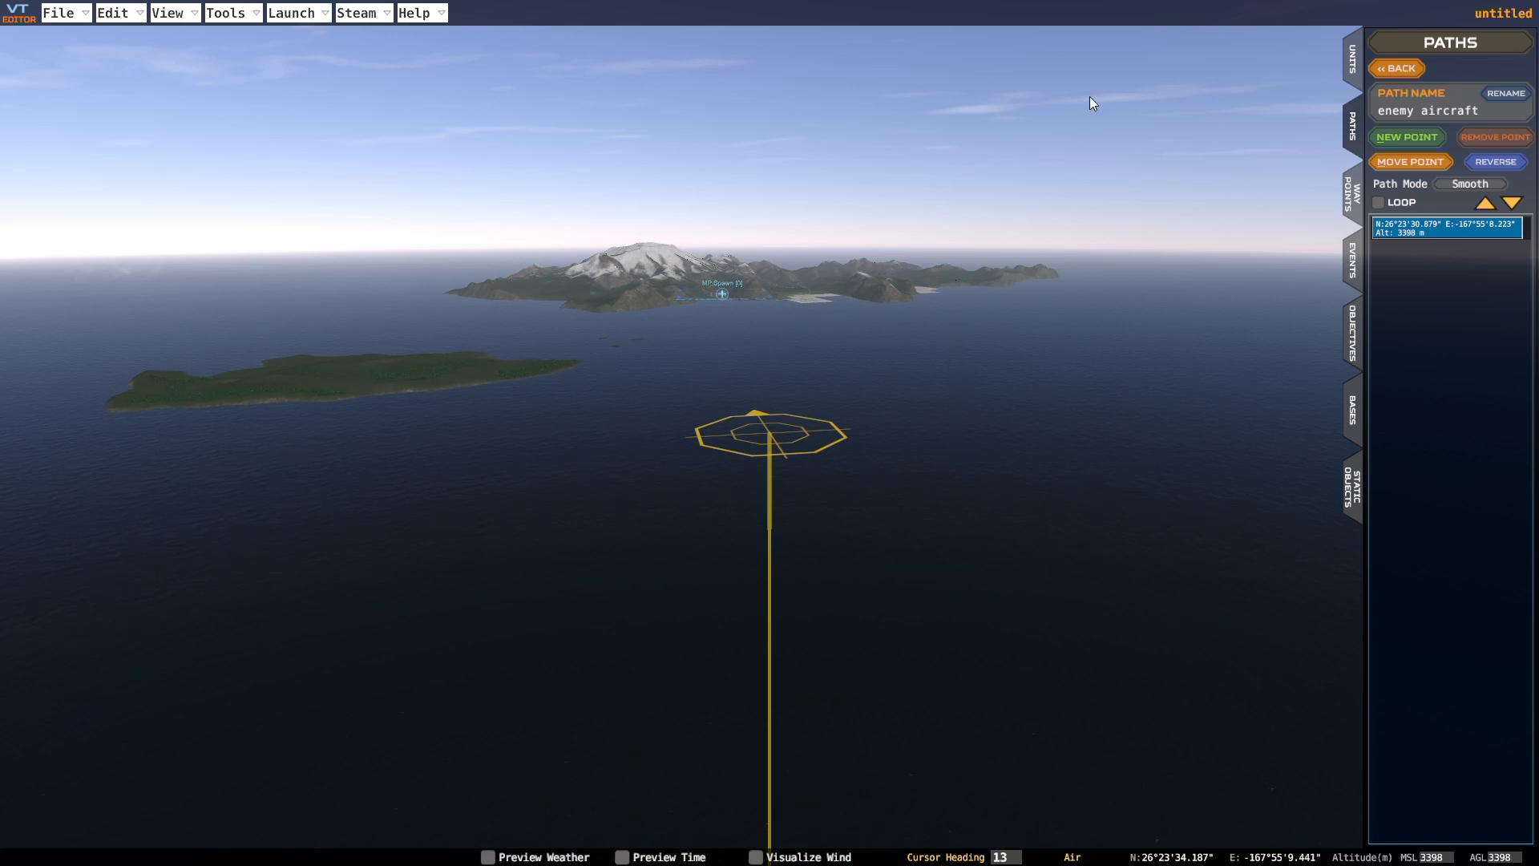
left_click(1417, 135)
Check the two existing path points and add a third a short way toward the main island at 3398 m altitude
right_click_drag(739, 560, 939, 375)
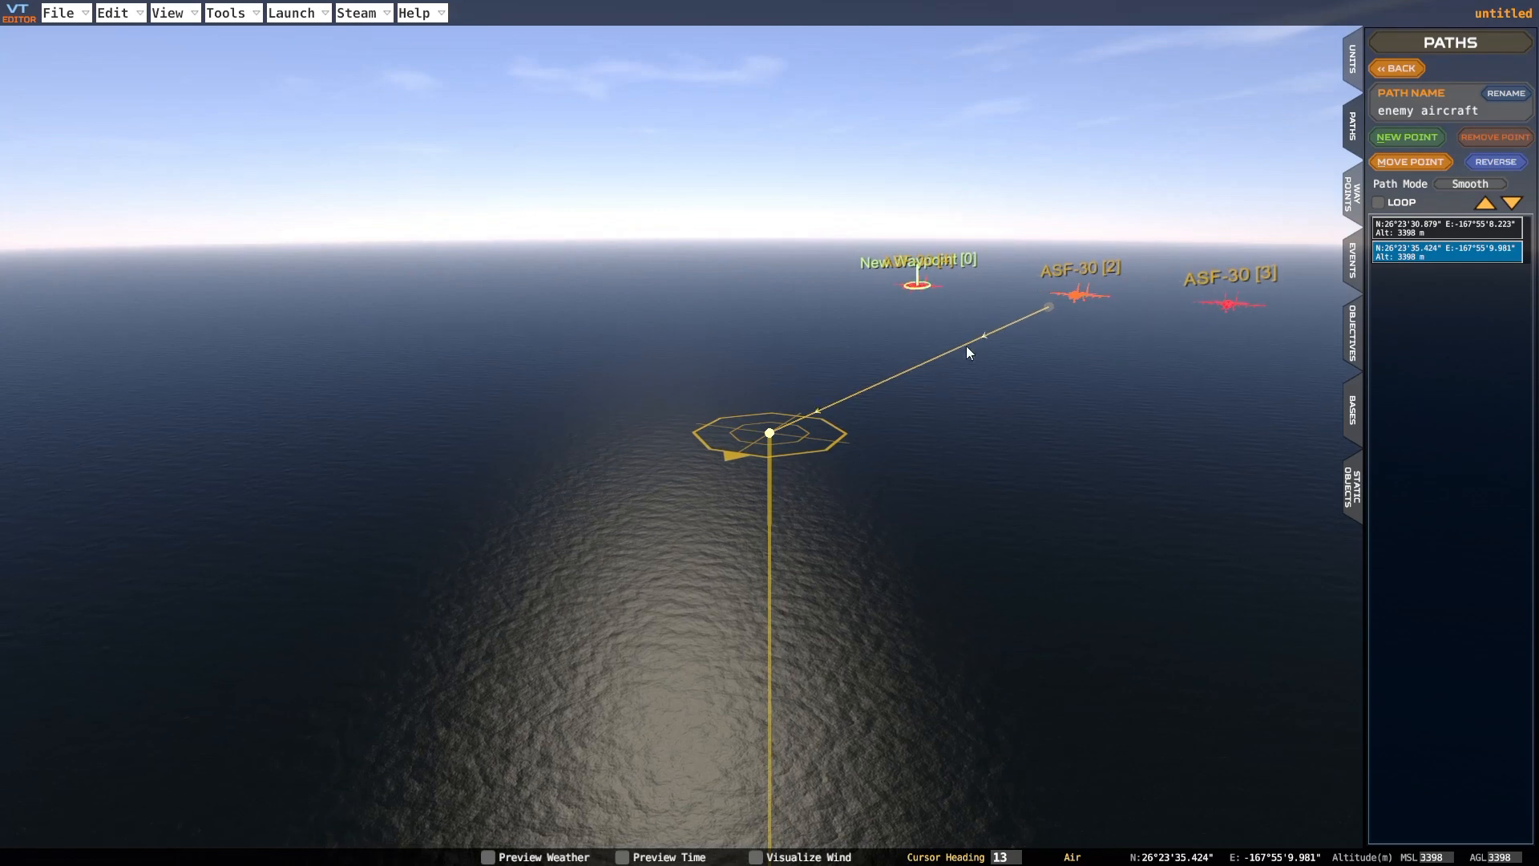
right_click_drag(1092, 314, 826, 331)
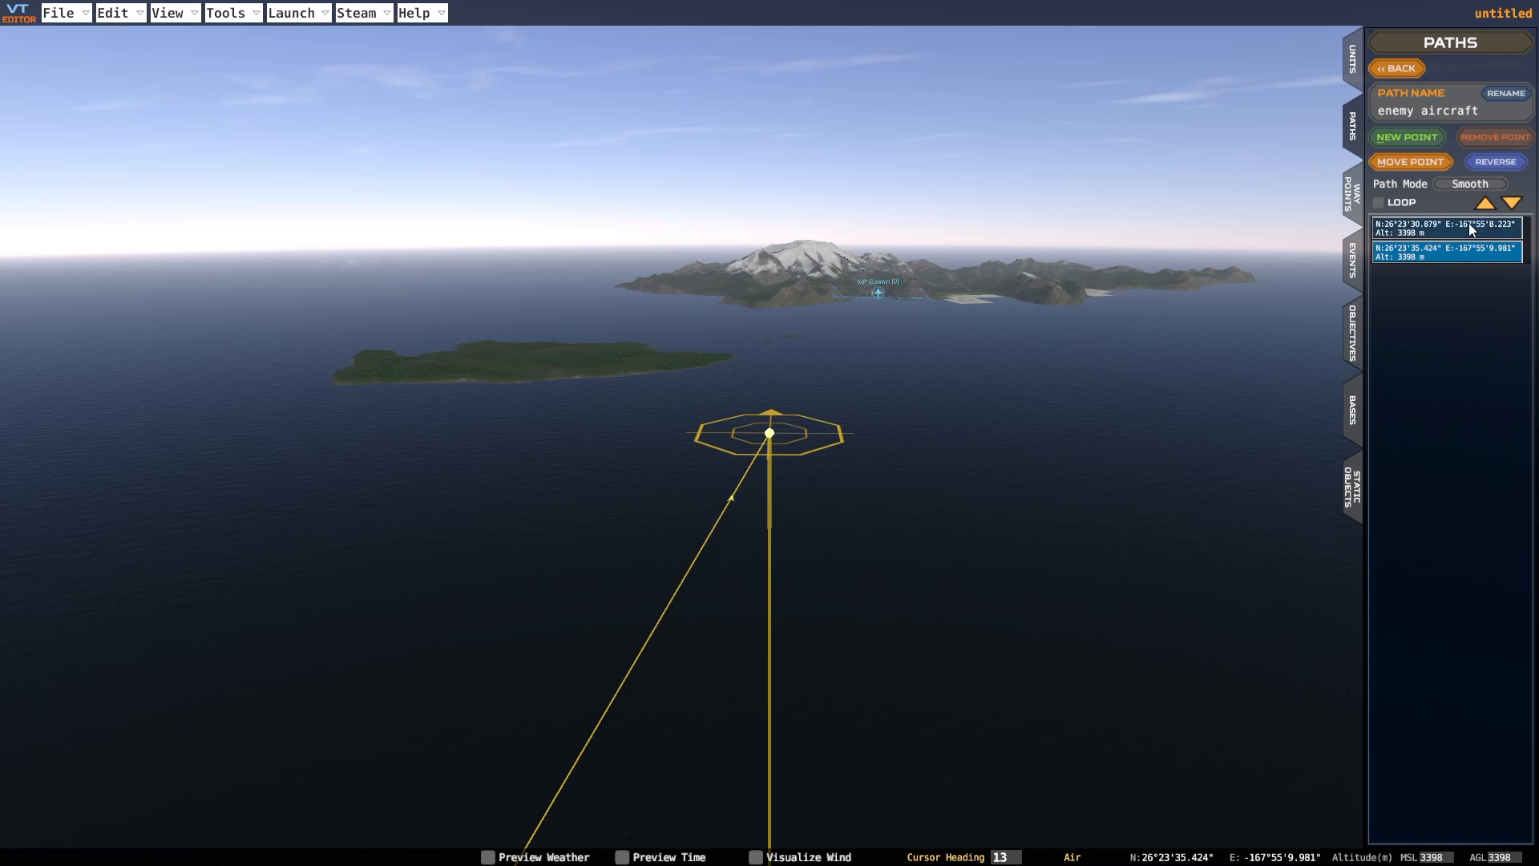
left_click(1403, 230)
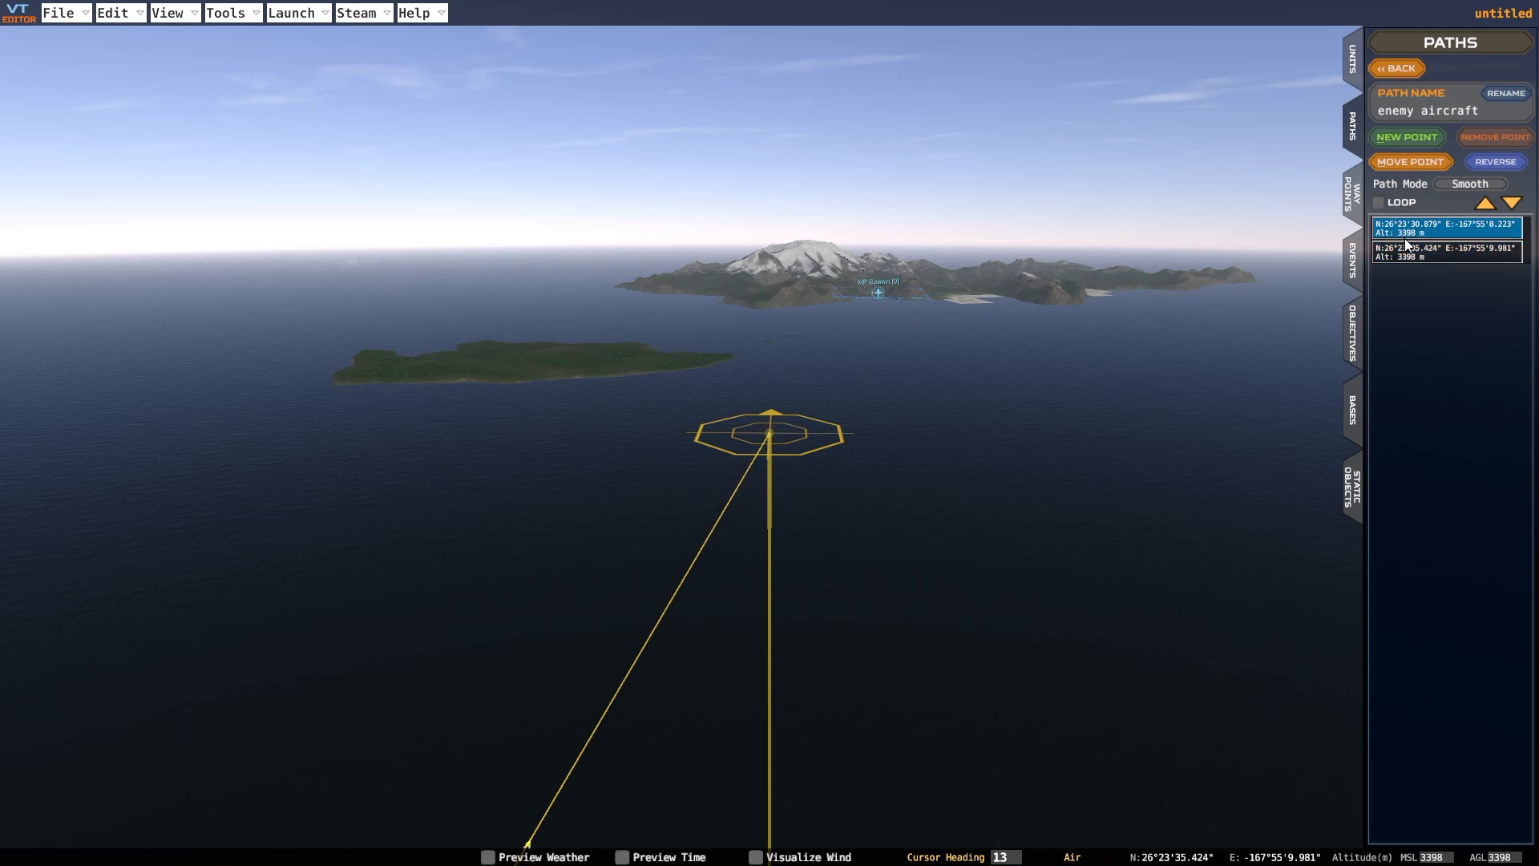
left_click(1407, 247)
right_click_drag(1169, 383, 902, 331)
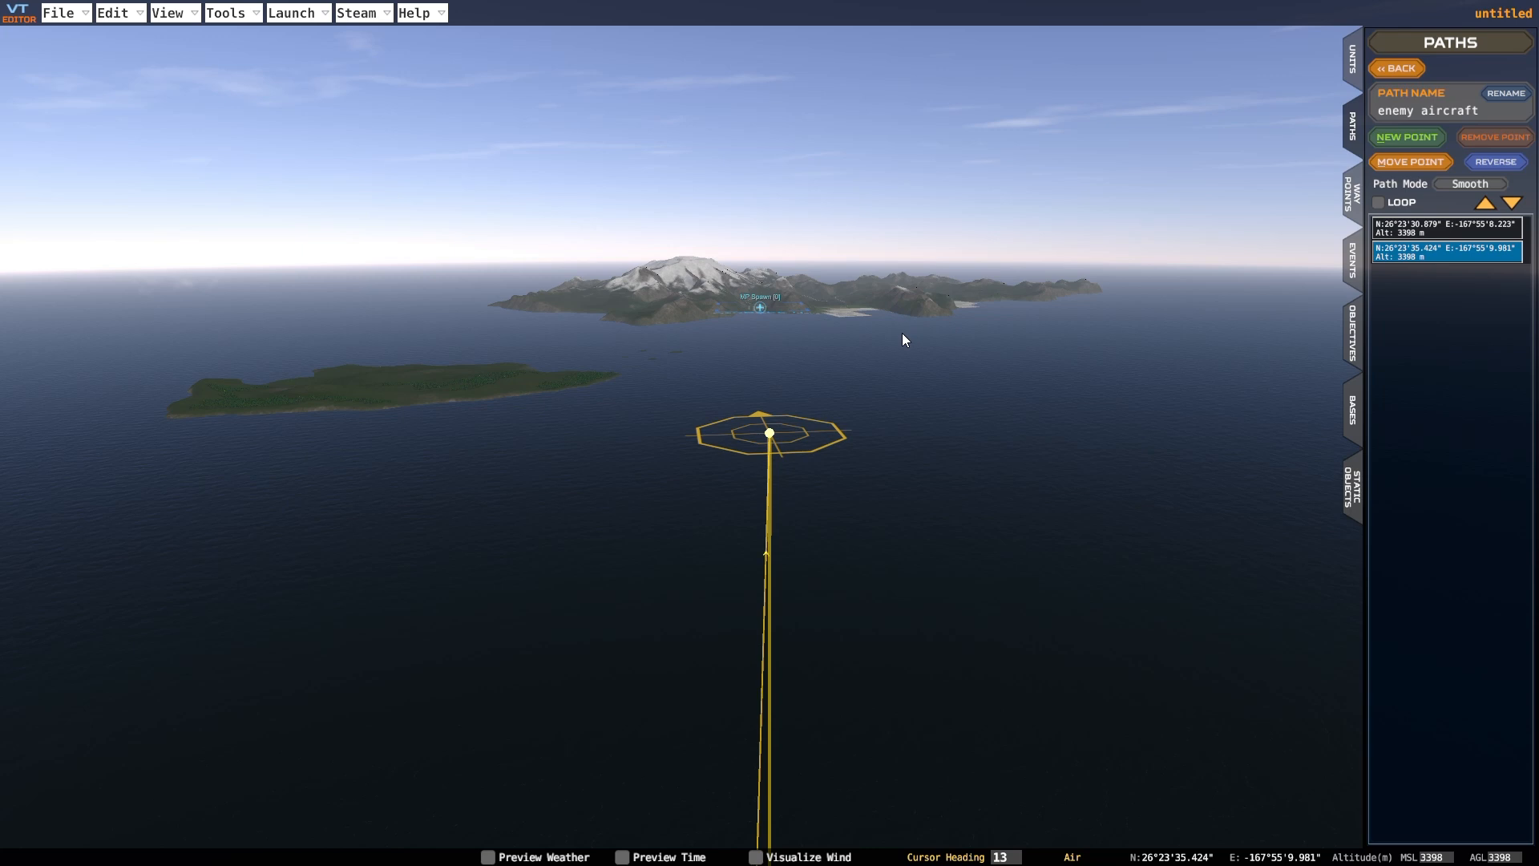
key("e")
key("w")
key("a")
key("d")
left_click(1388, 133)
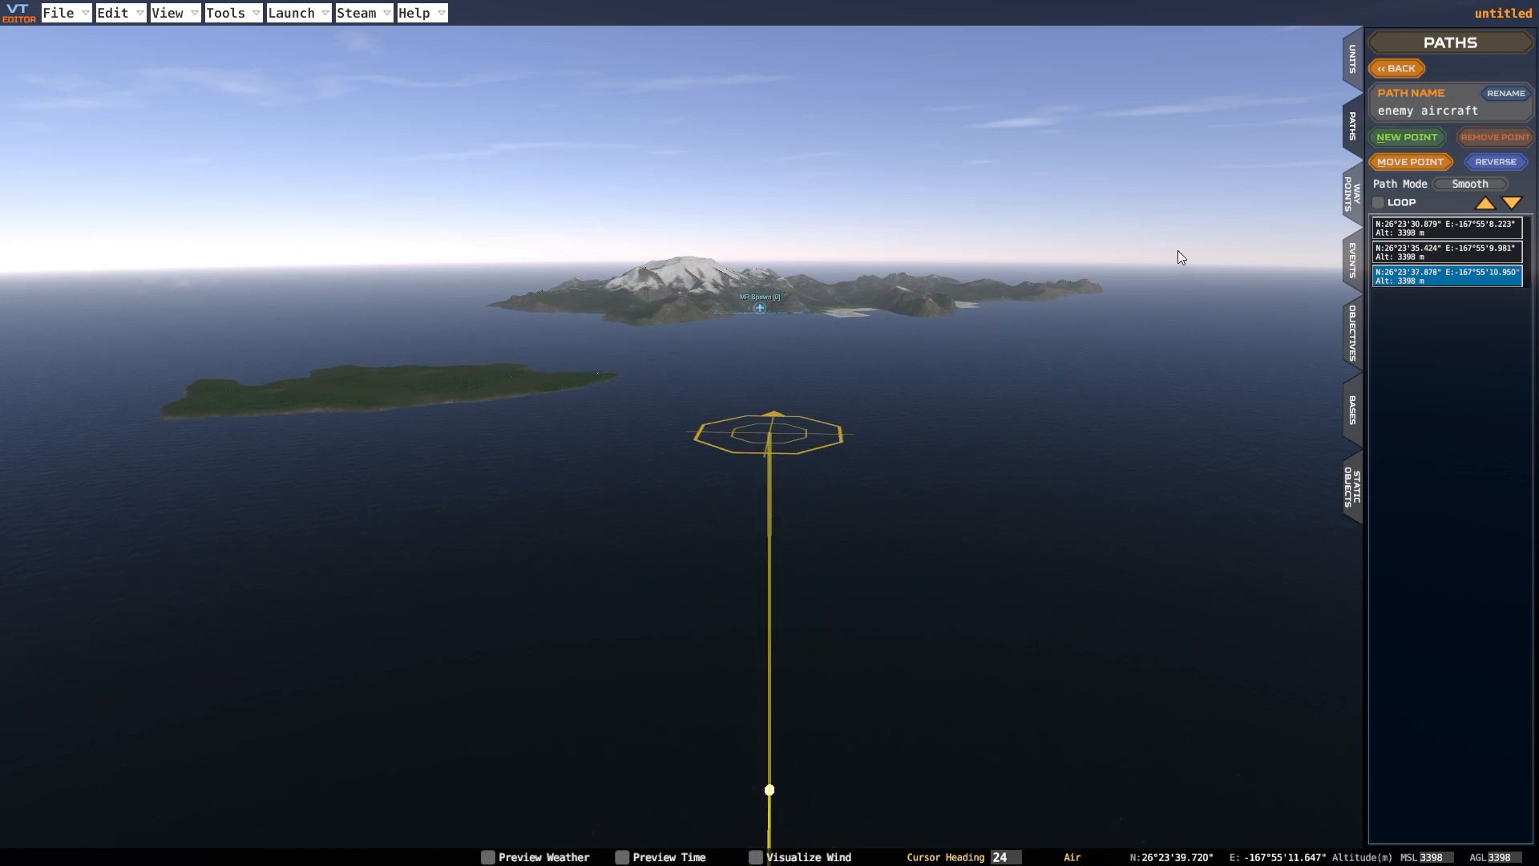
Add a fourth path point considerably farther toward the main island, at 3398 m altitude
key("w")
key("e")
key("w")
key("q")
key("e")
key("q")
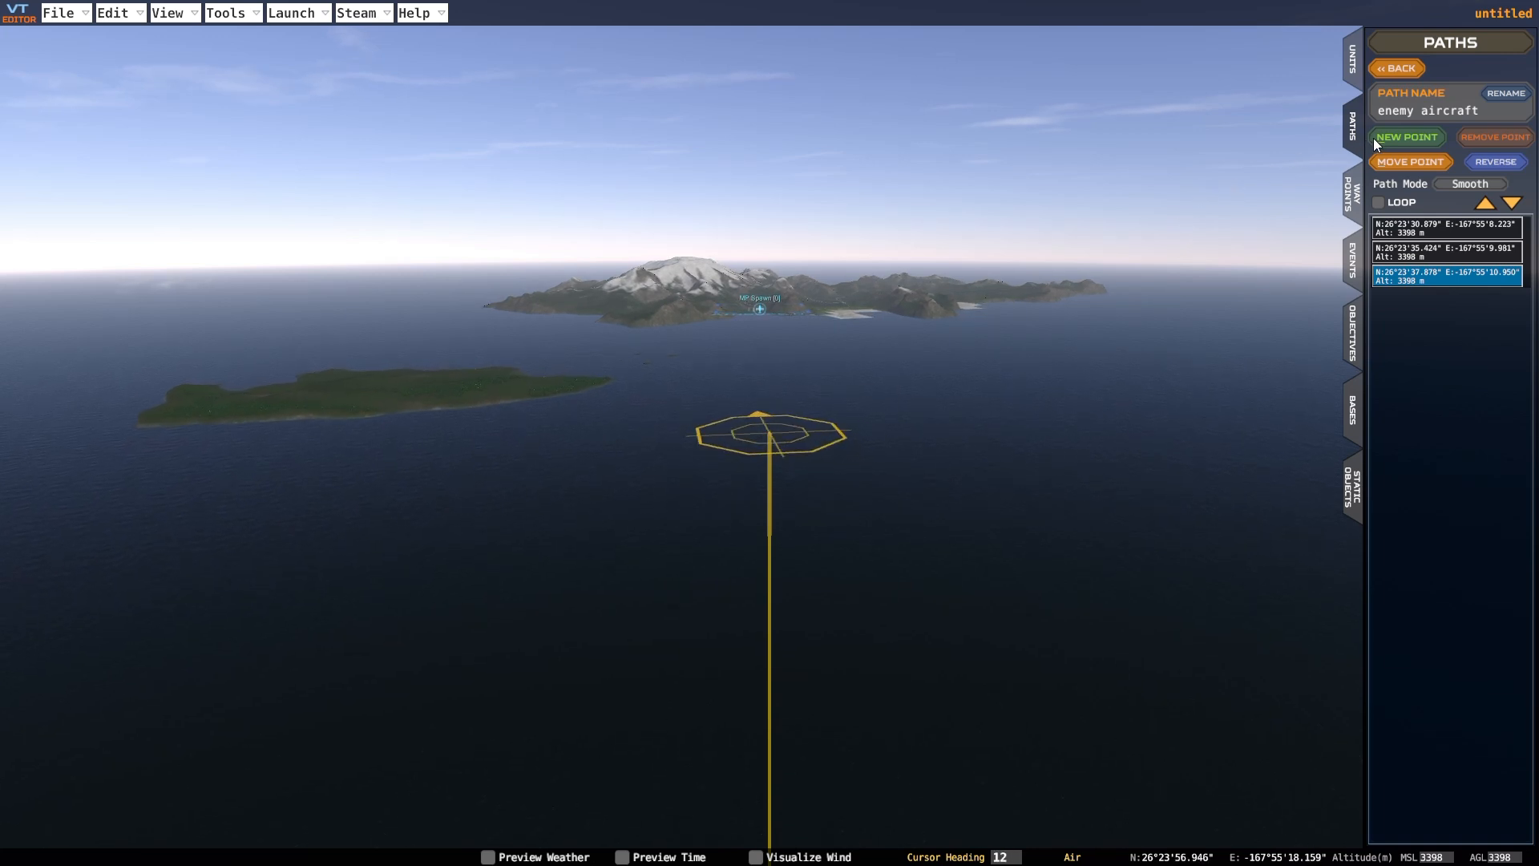
key("w")
key("e")
left_click(1375, 137)
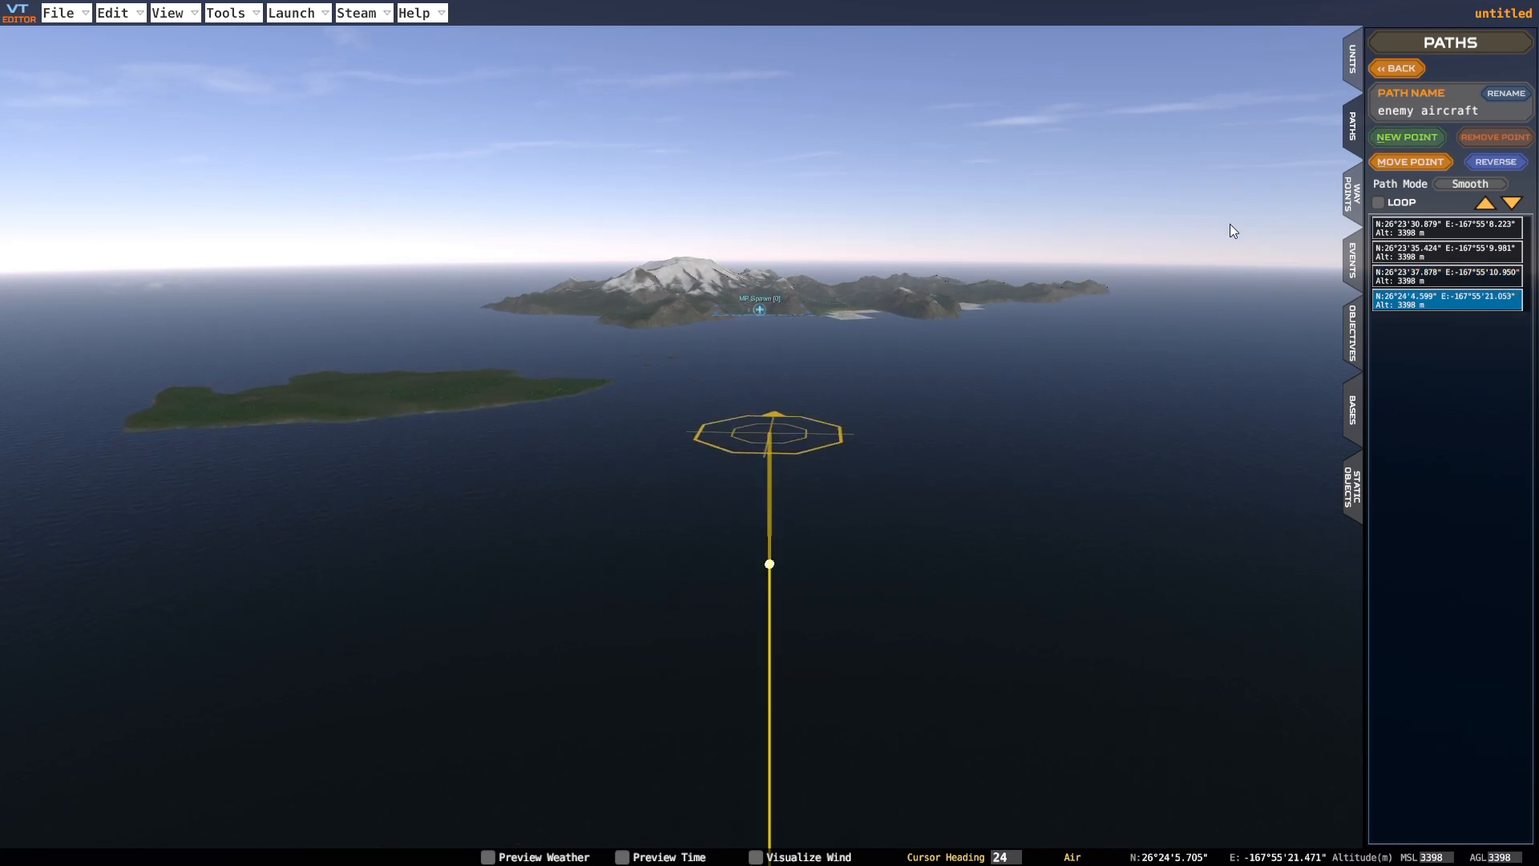
Extend the path toward the main island with three descending points at altitudes of 3322 m, 3226 m and 3159 m
key("w")
key("w")
left_click(1401, 134)
key("w")
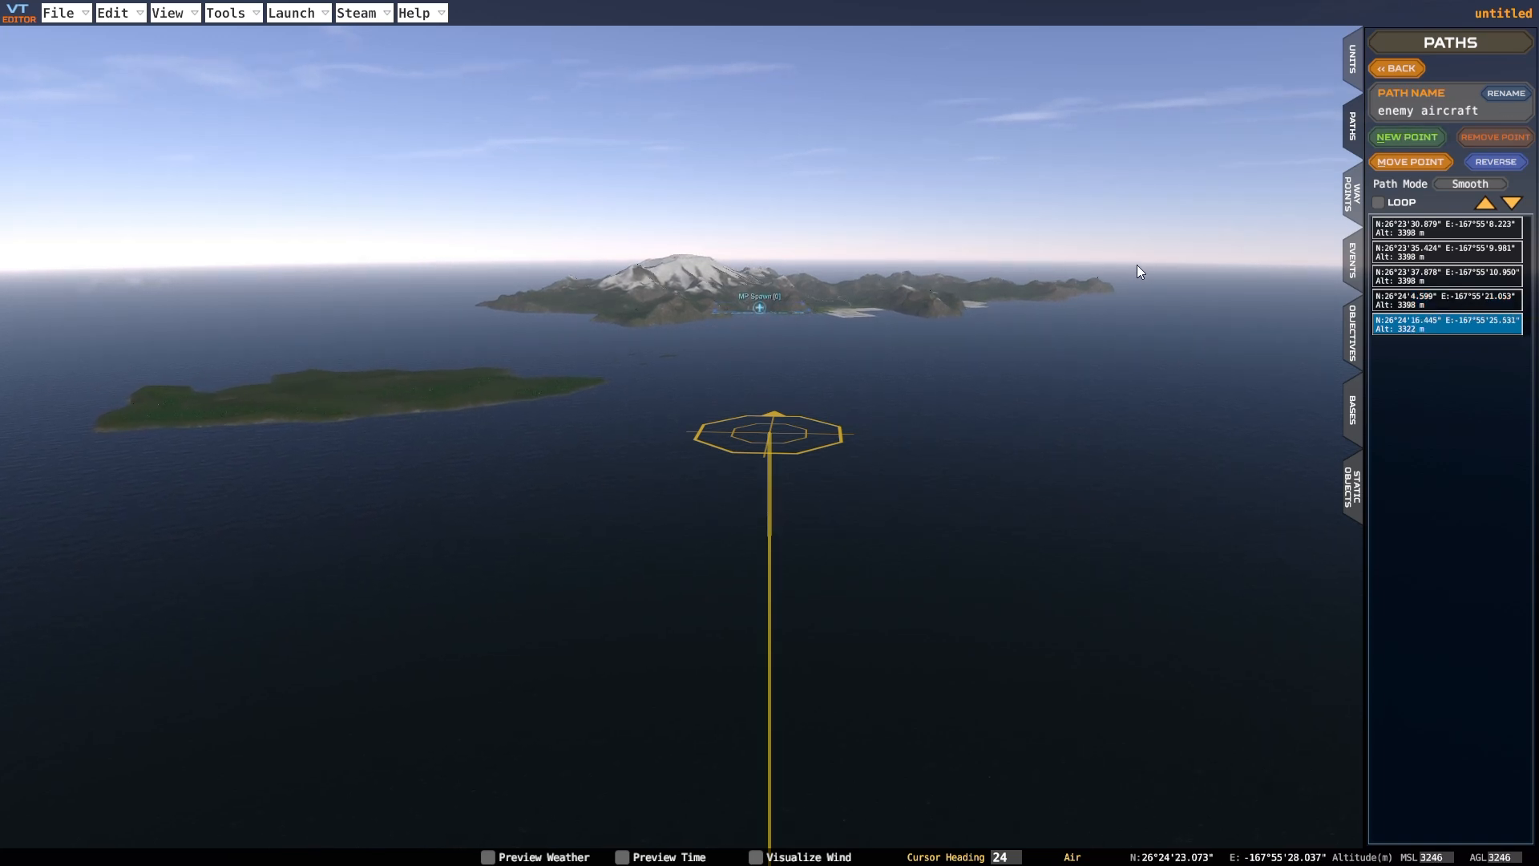
left_click(1408, 129)
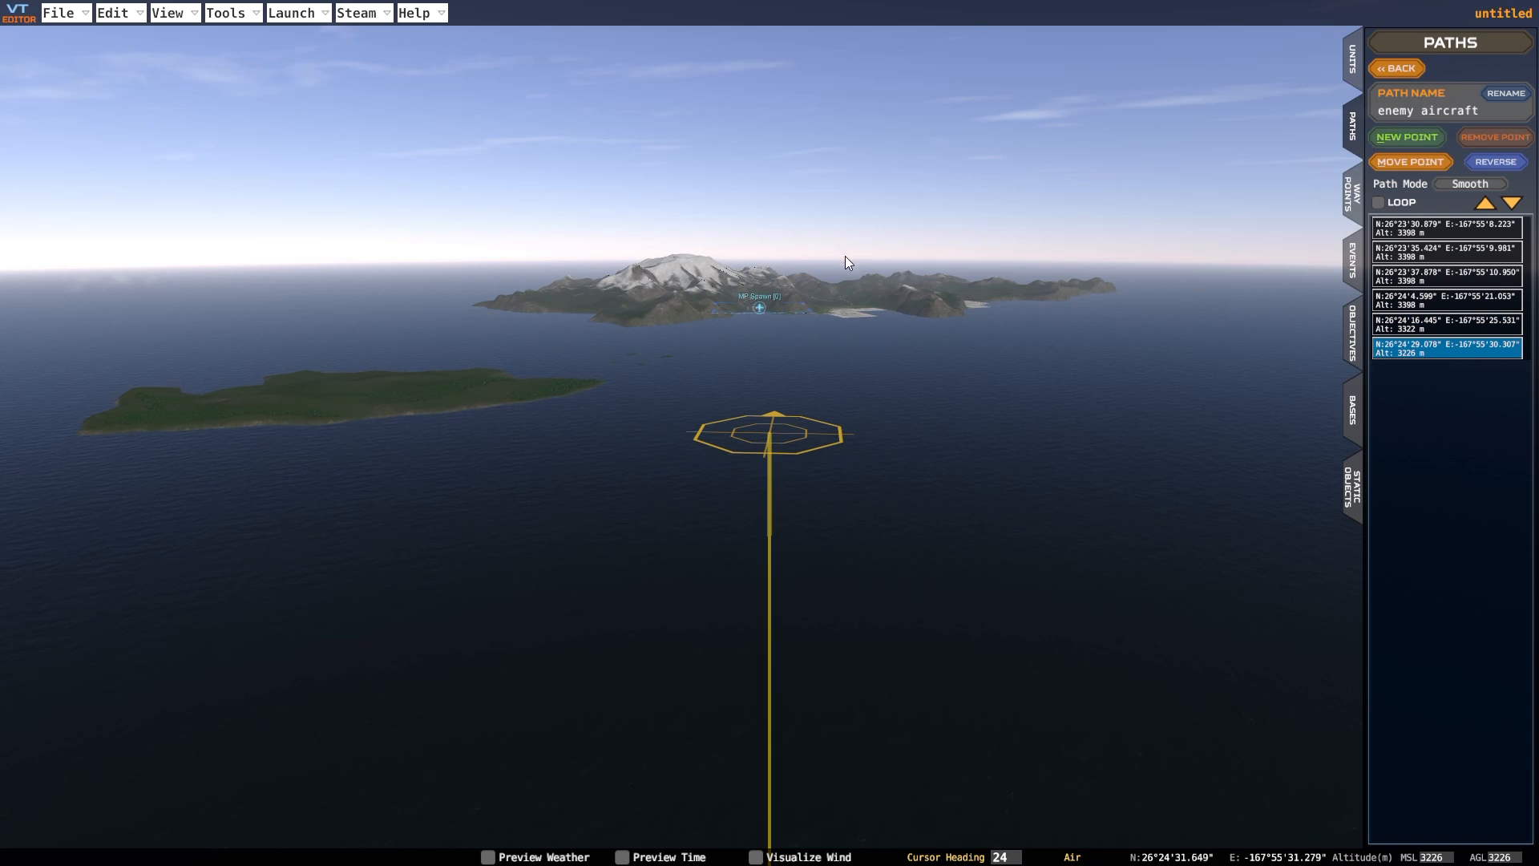
key("w")
left_click(1408, 137)
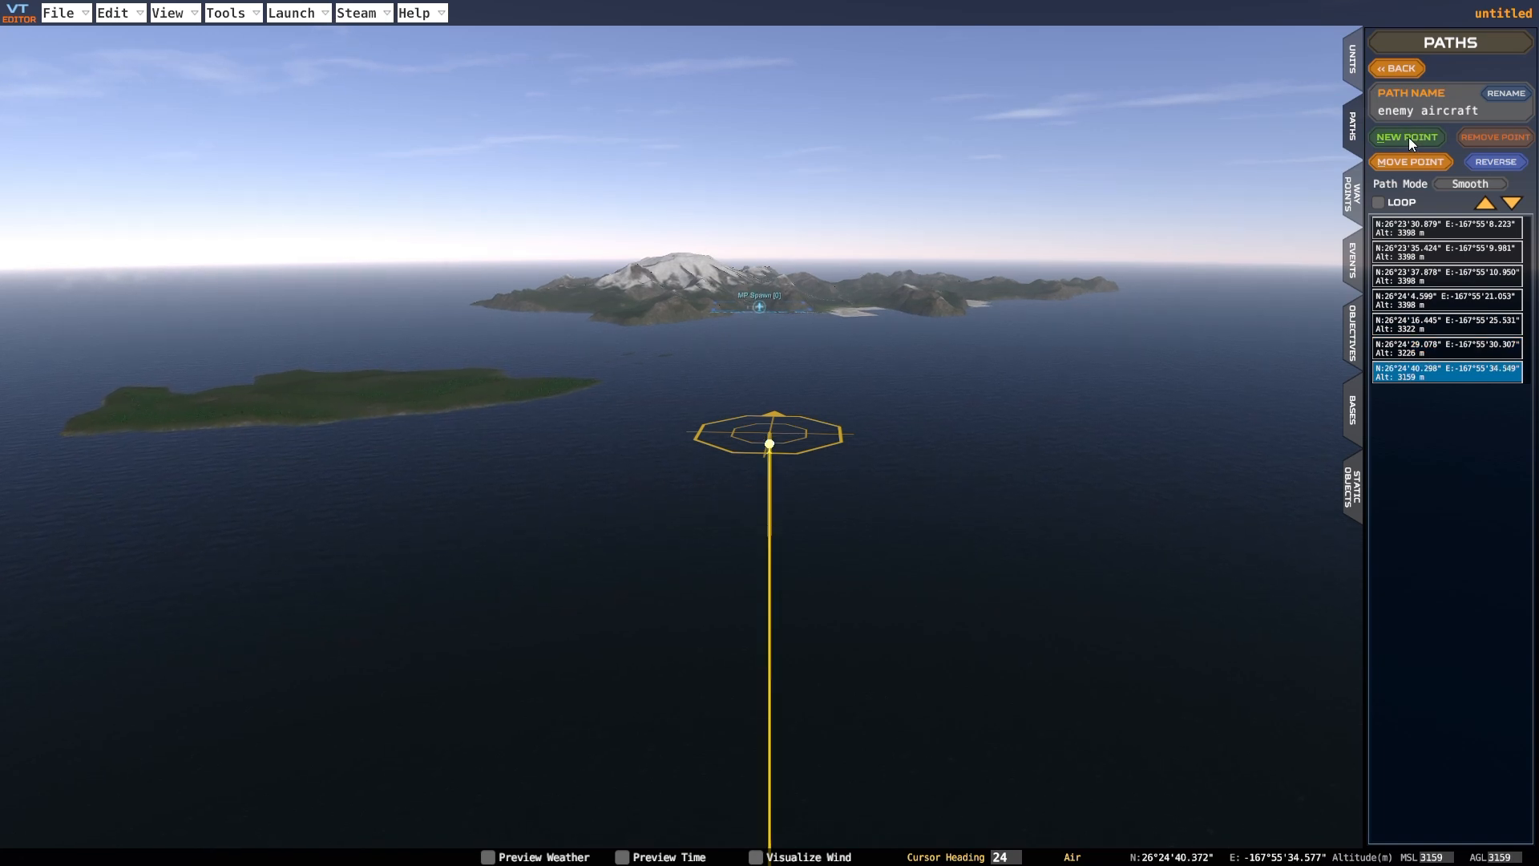
Add a path point over the sea just short of the MP Spawn island, at 1398 m altitude
key("w")
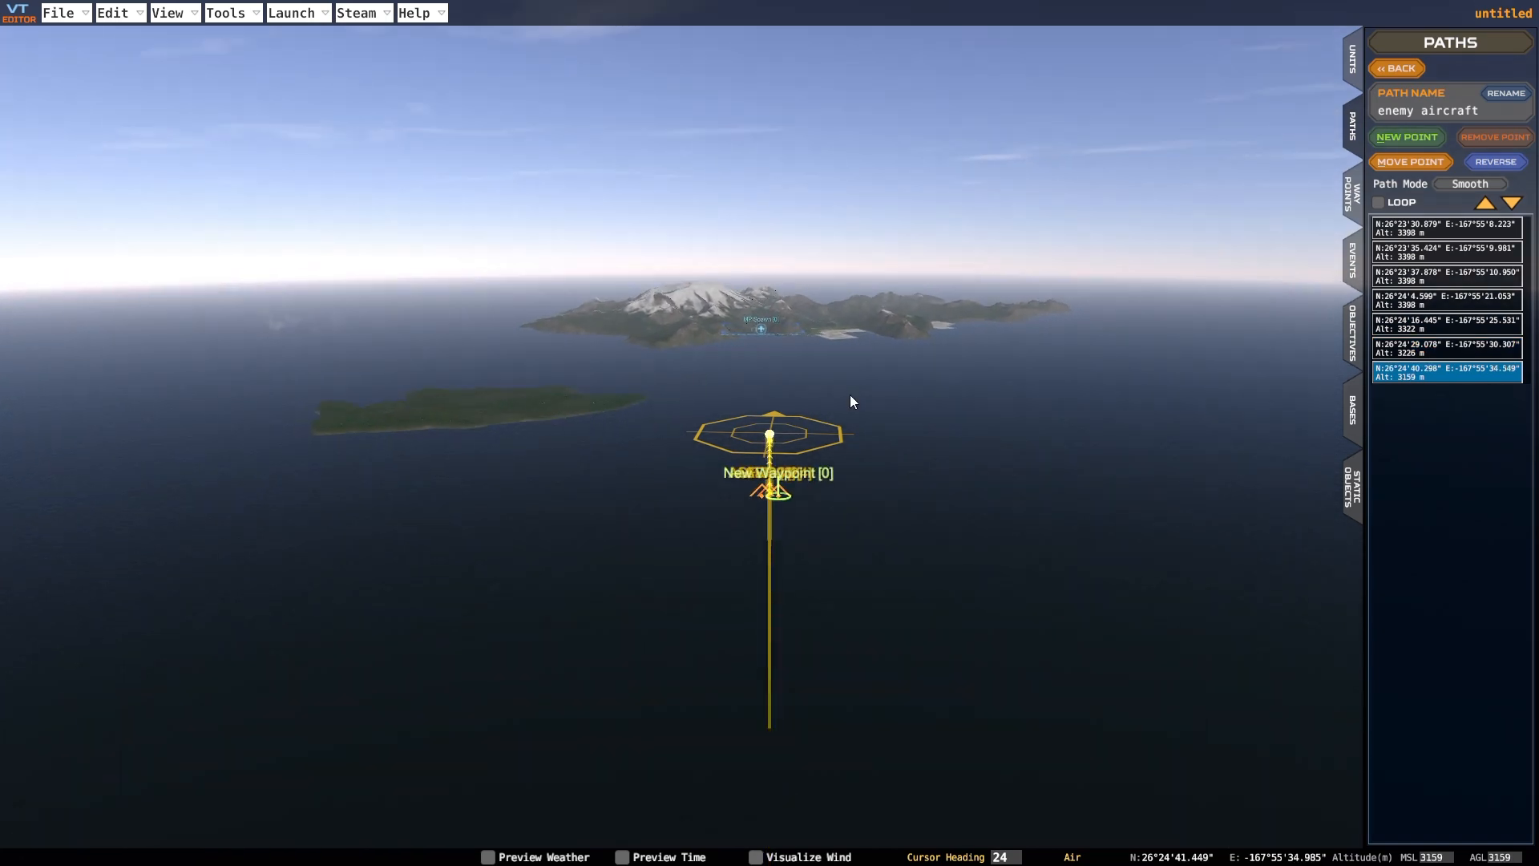
key("w")
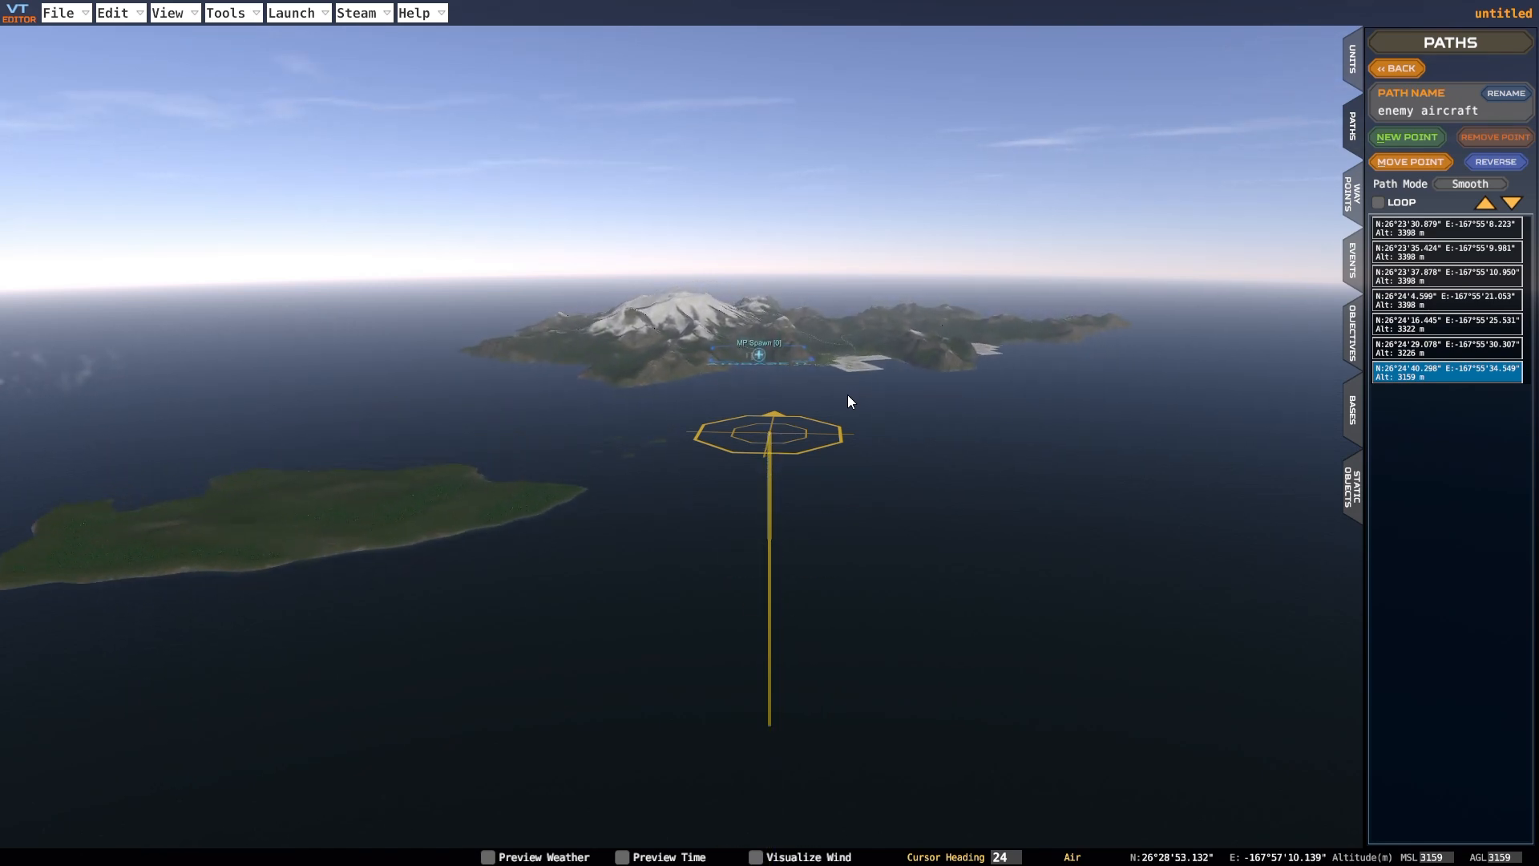
key("q")
key("e")
key("f")
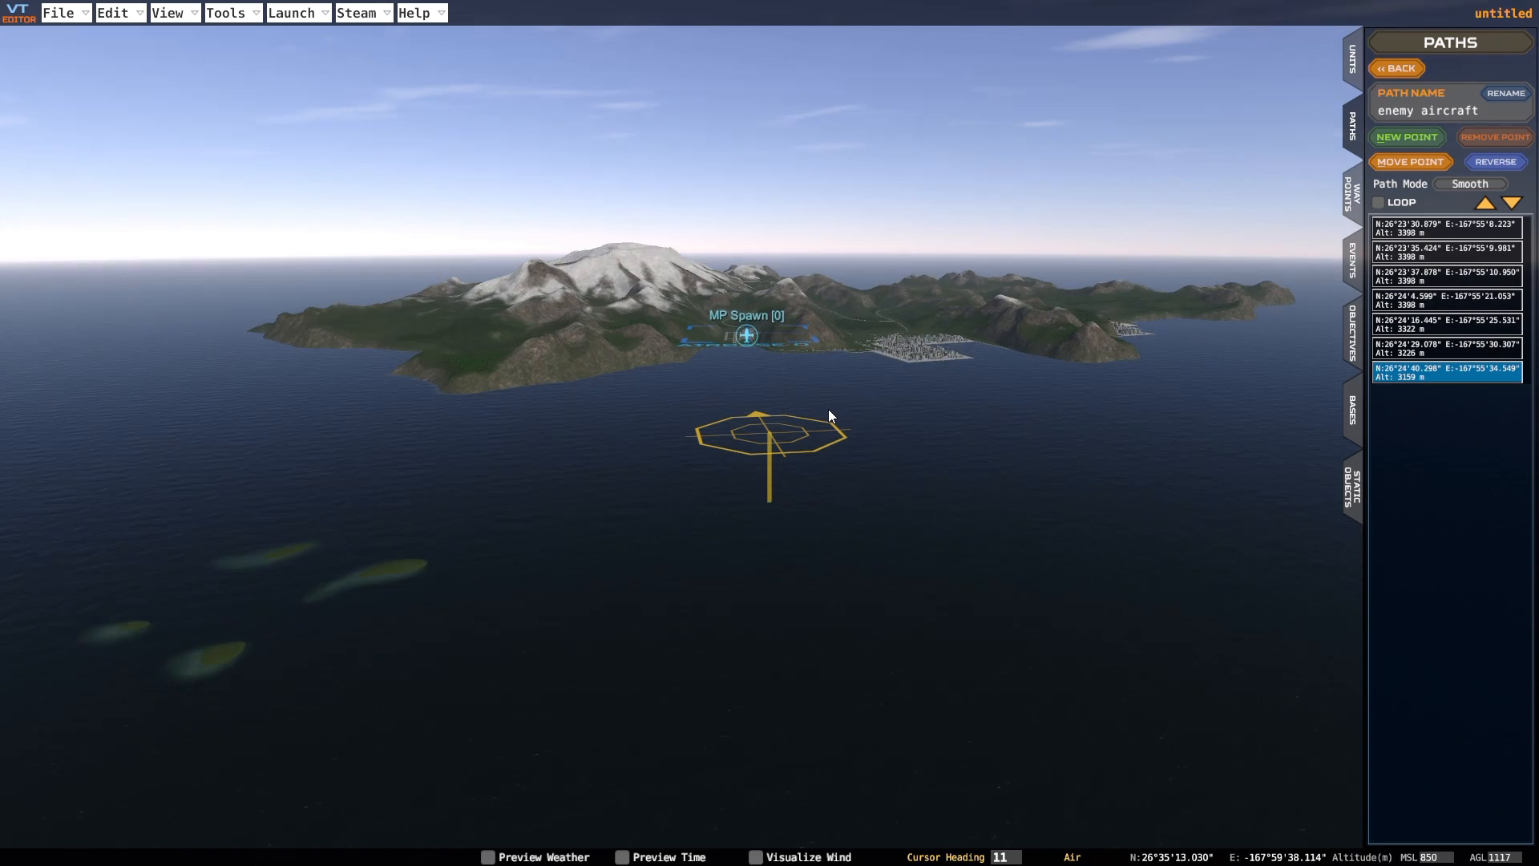
key("r")
right_click_drag(868, 402, 1156, 363)
left_click(1397, 138)
Examine the course of the path between the ASF-30 group and the main island from several viewpoints
key("w")
key("r")
key("a")
key("w")
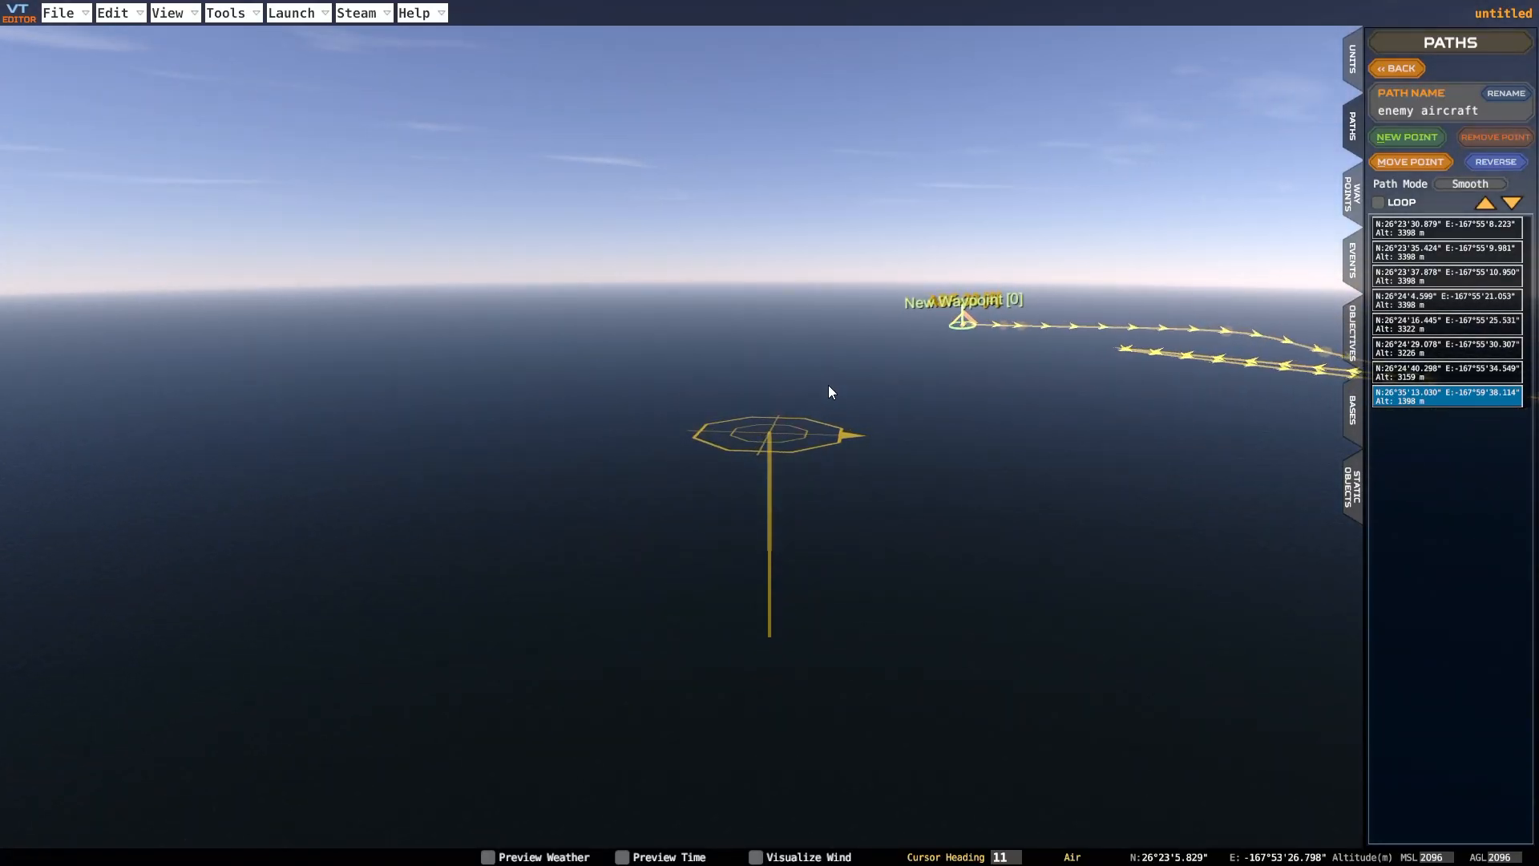
right_click_drag(834, 397, 897, 378)
key("w")
key("d")
key("w")
key("d")
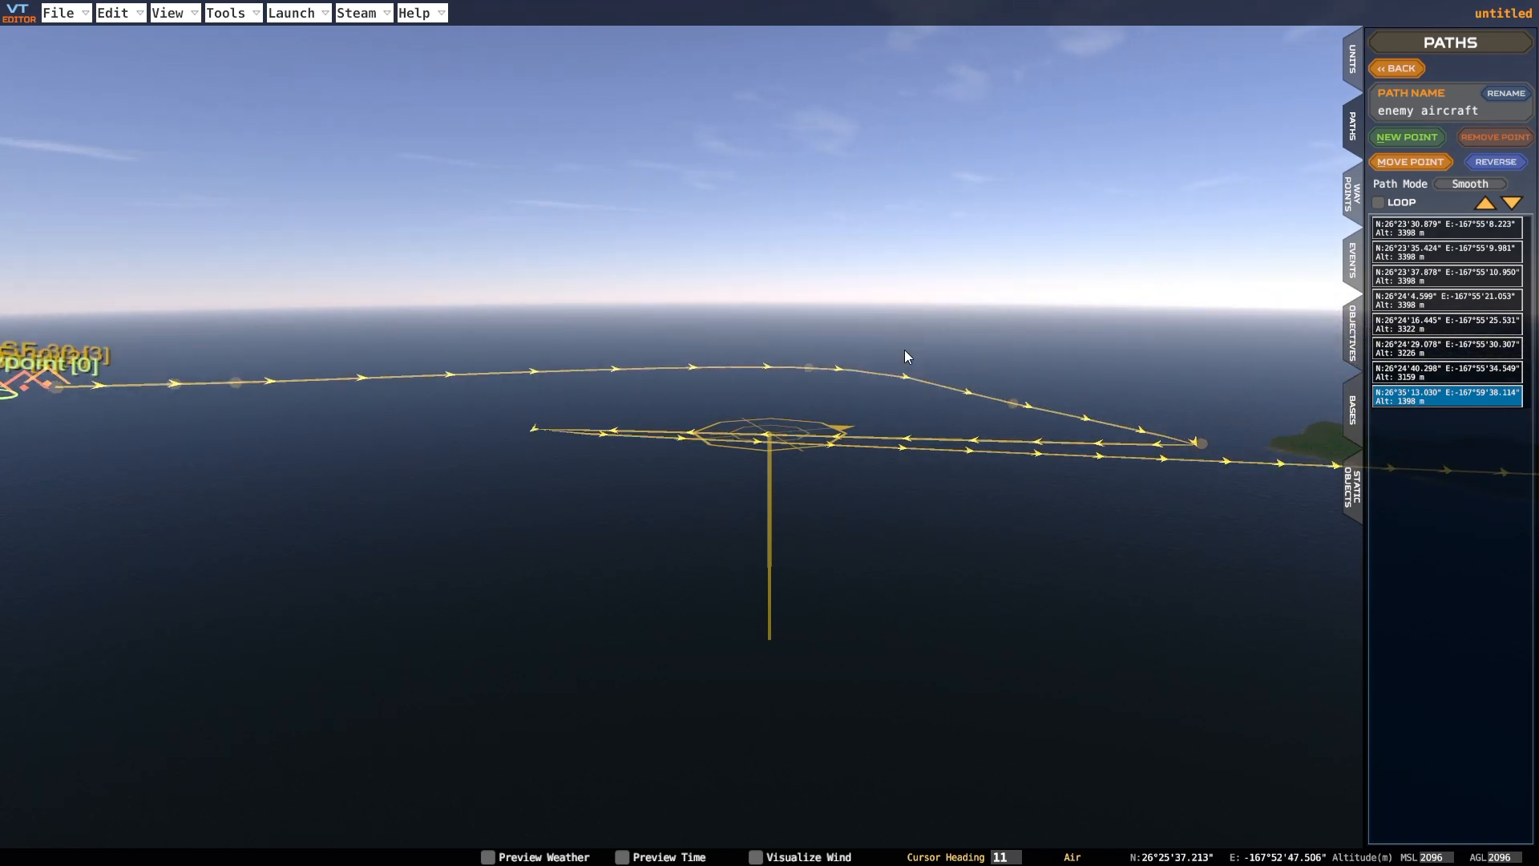
scroll(904, 349, "up", 3)
scroll(904, 350, "down", 2)
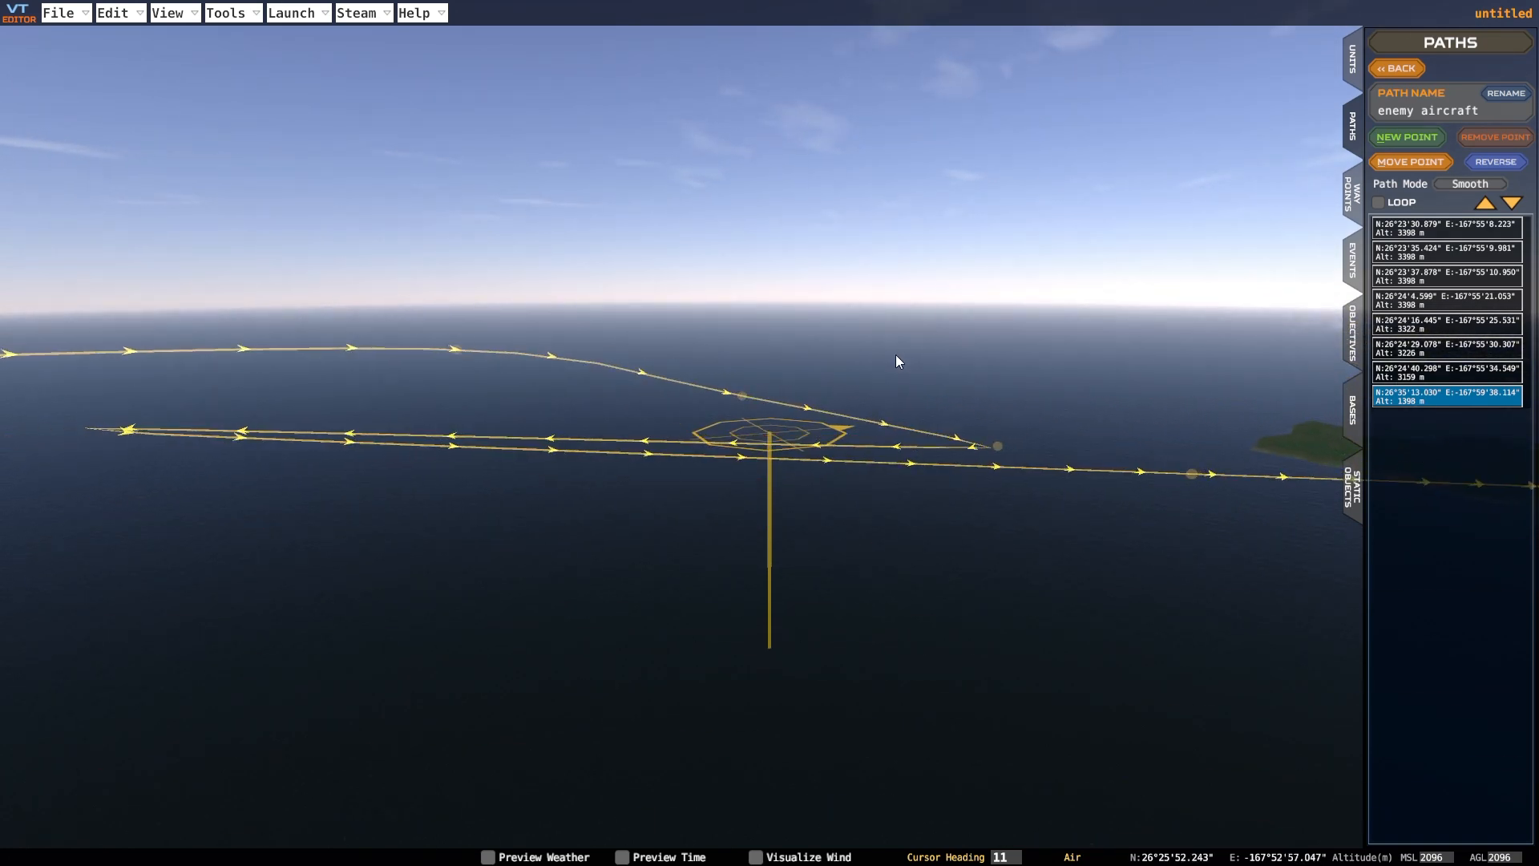
left_click(998, 445)
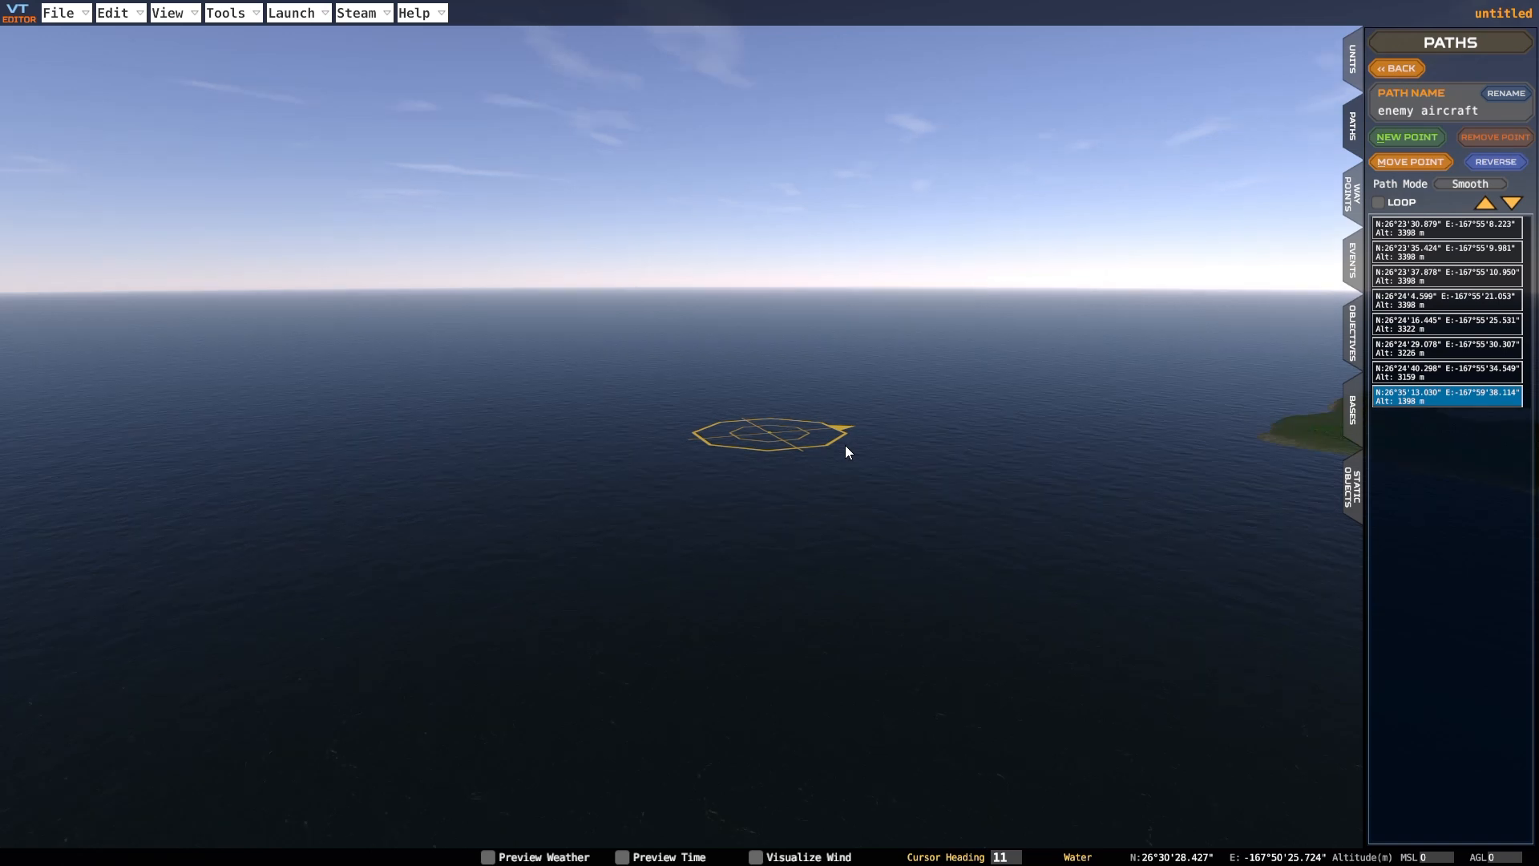
scroll(850, 445, "down", 2)
key("a")
key("s")
key("w")
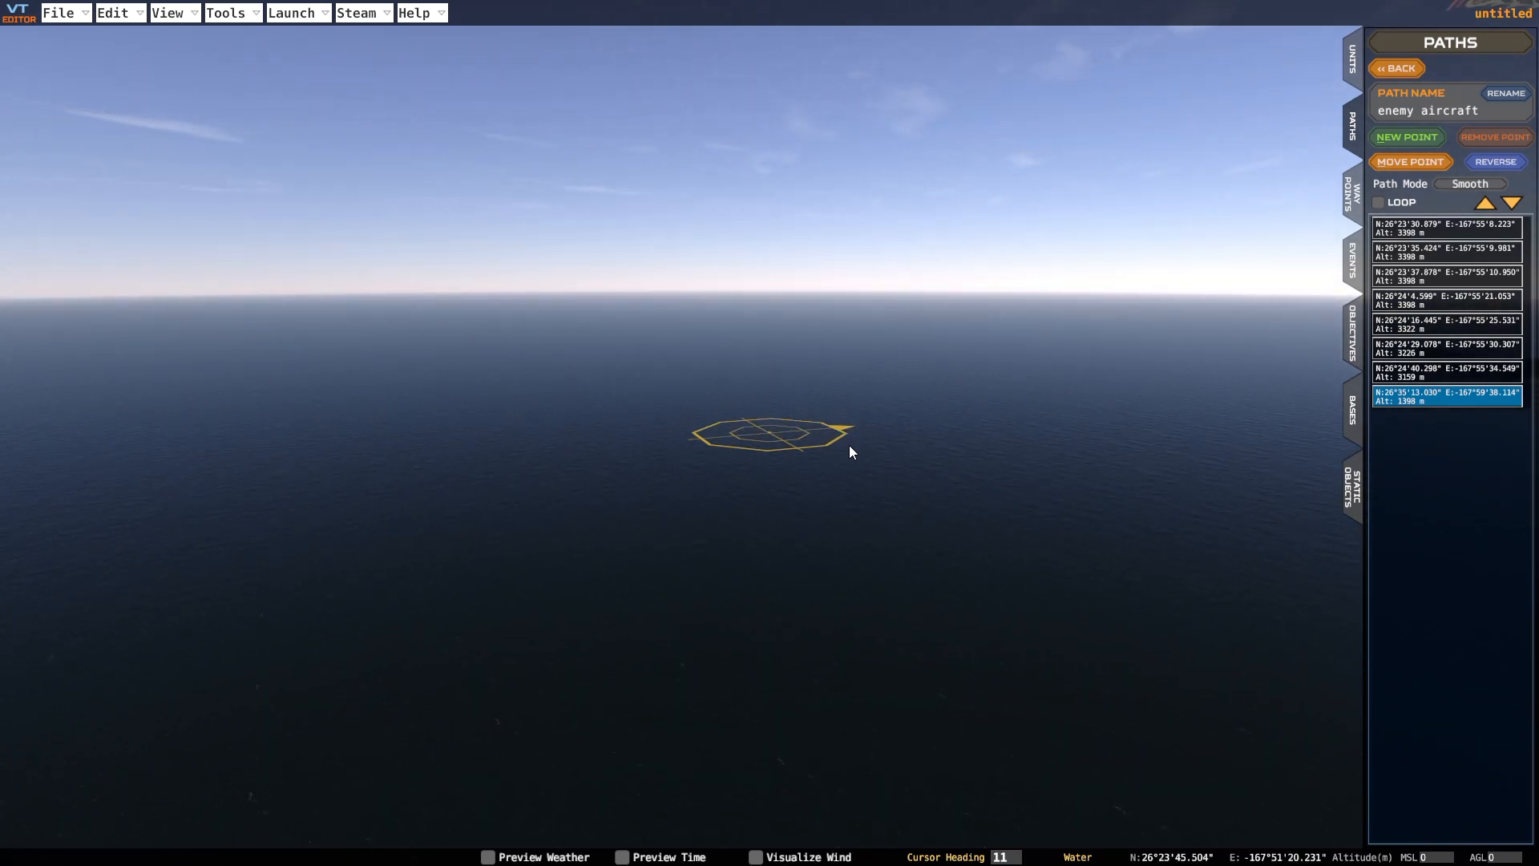
scroll(849, 445, "down", 2)
key("d")
scroll(848, 446, "up", 2)
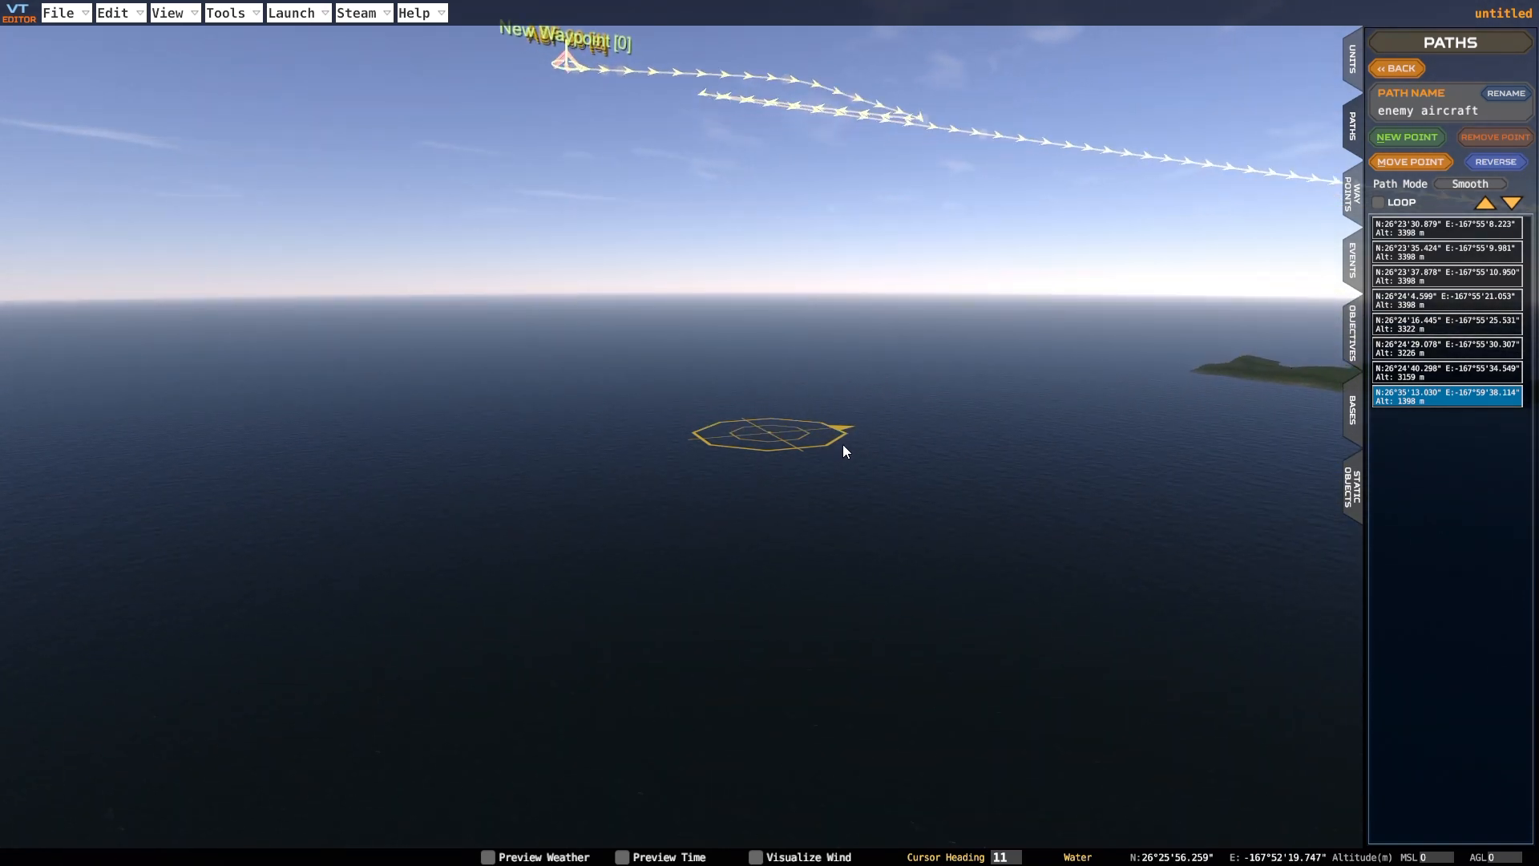
scroll(844, 445, "down", 2)
Highlight the listed path points one after another to check where each lies along the route
left_click(1407, 371)
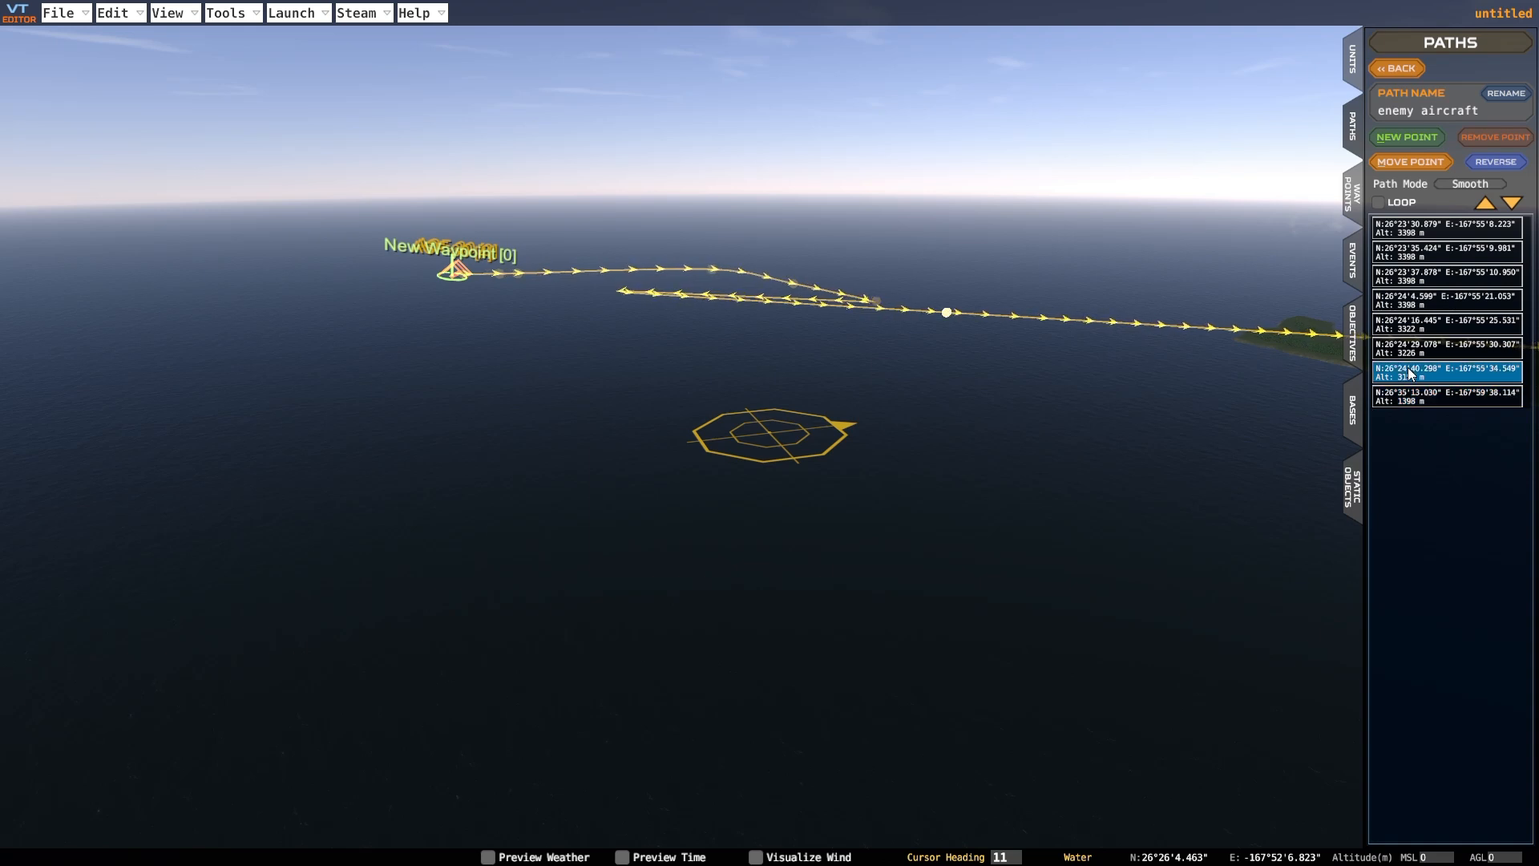
left_click(1399, 252)
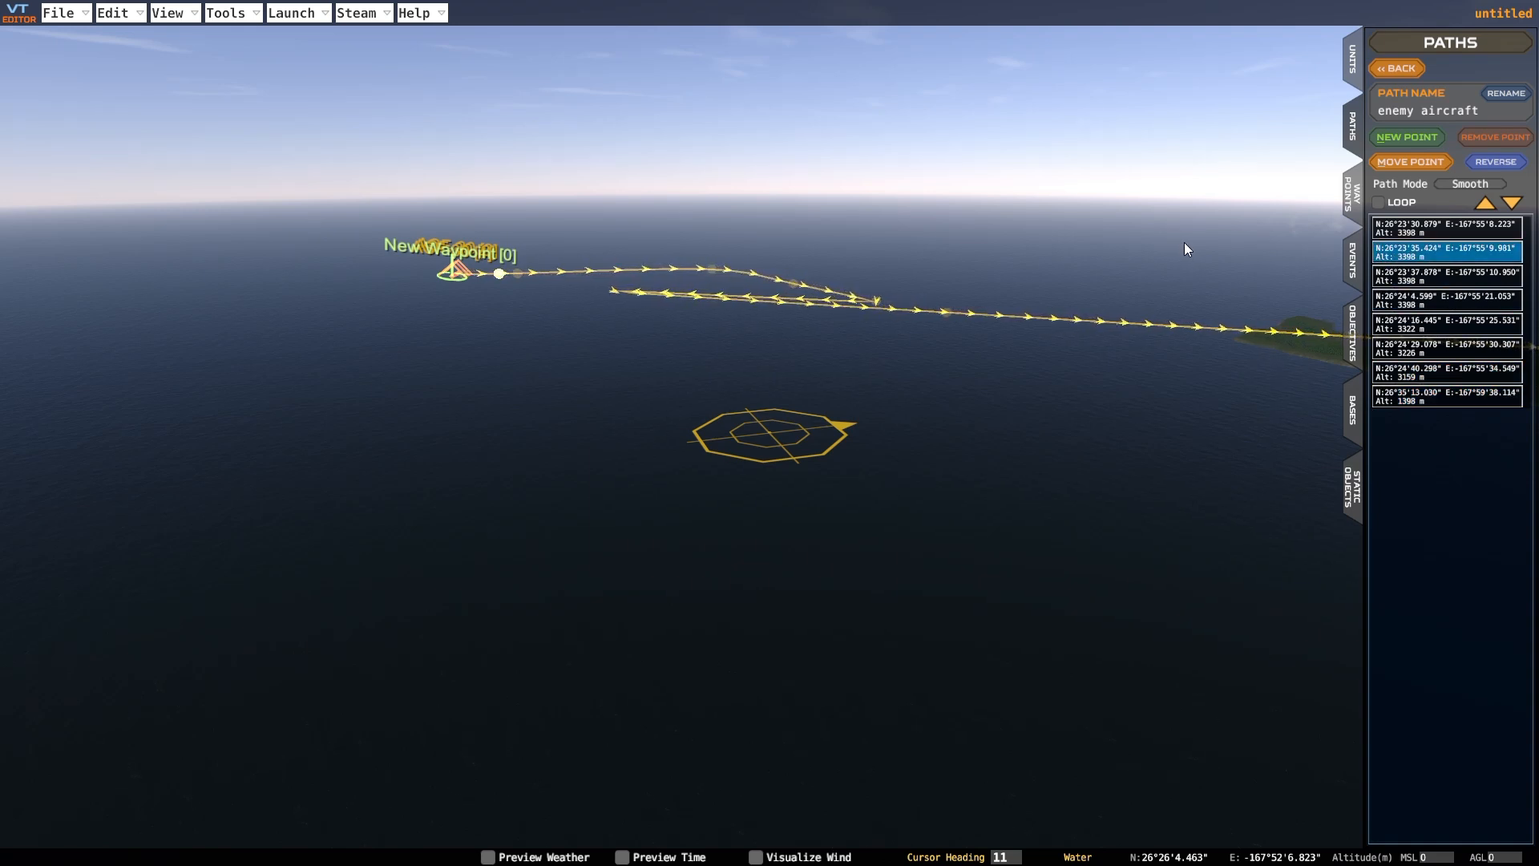
right_click_drag(874, 316, 889, 325)
right_click_drag(1030, 351, 1031, 349)
left_click(1409, 232)
left_click(1397, 251)
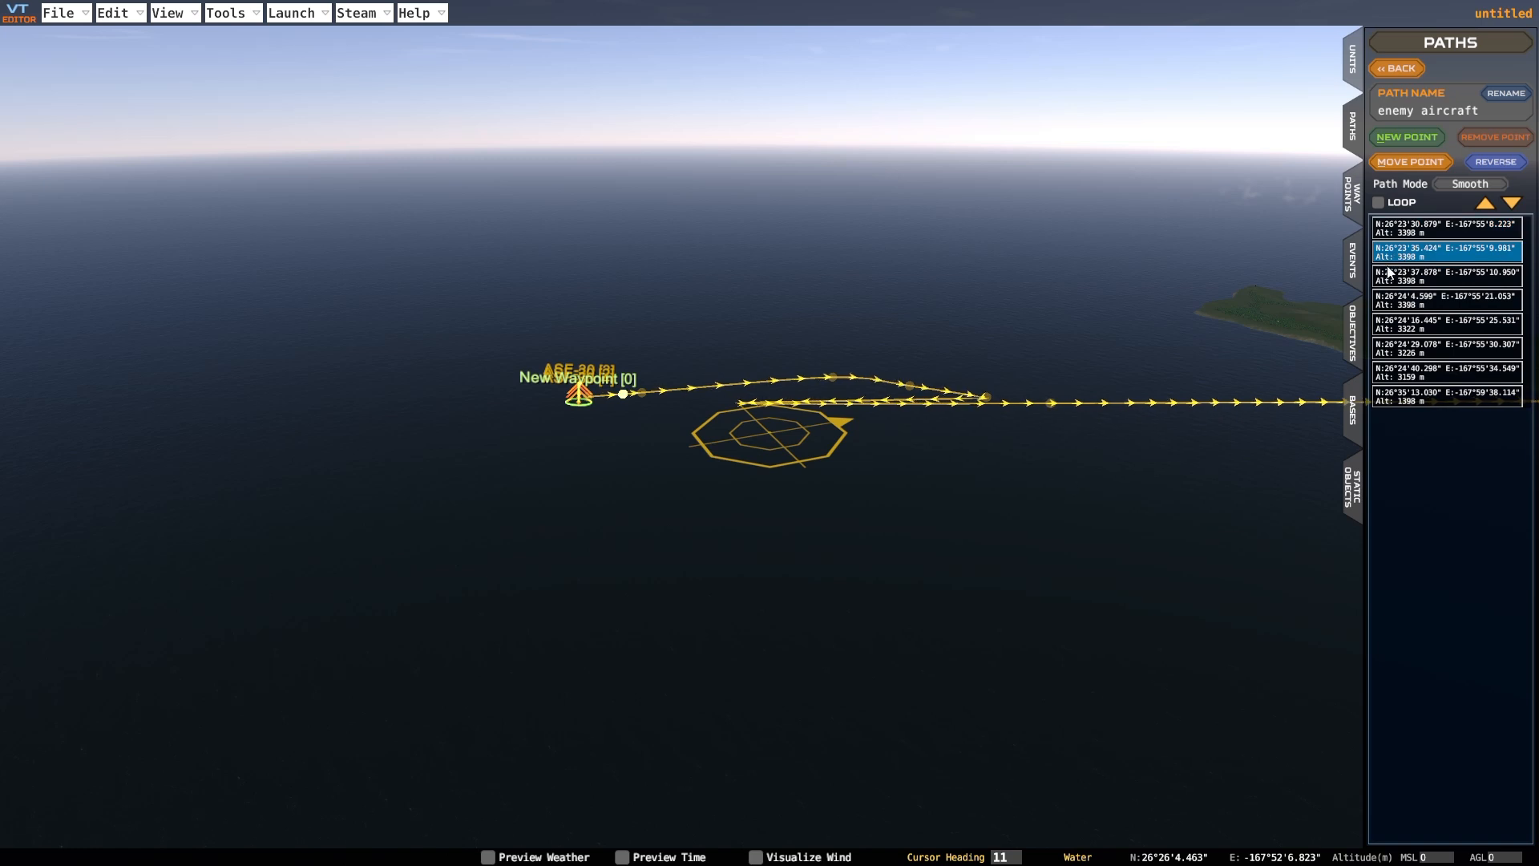
left_click(1391, 277)
left_click(1385, 305)
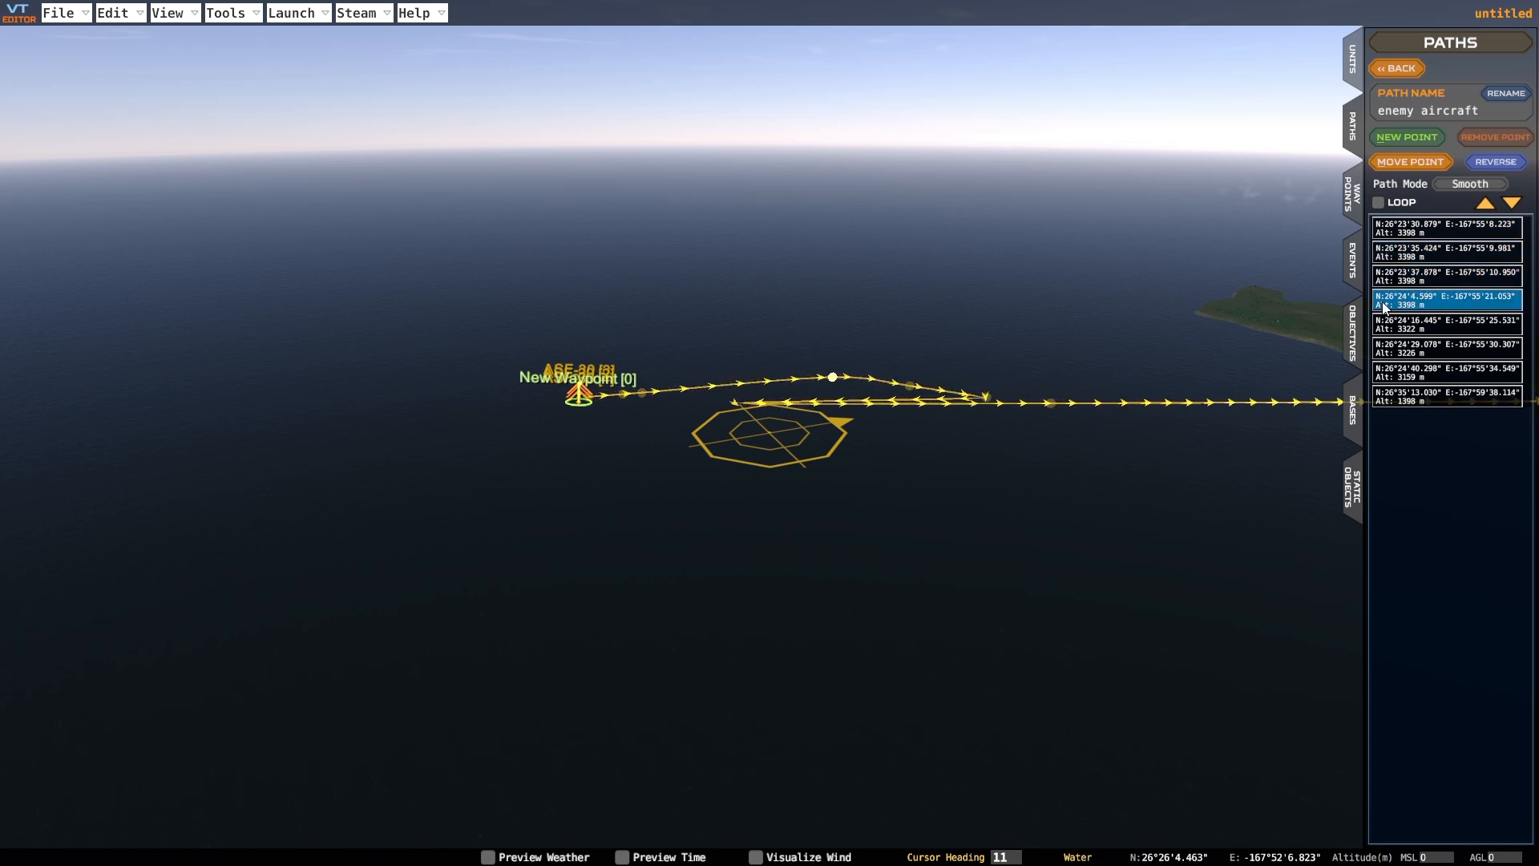
left_click(1381, 332)
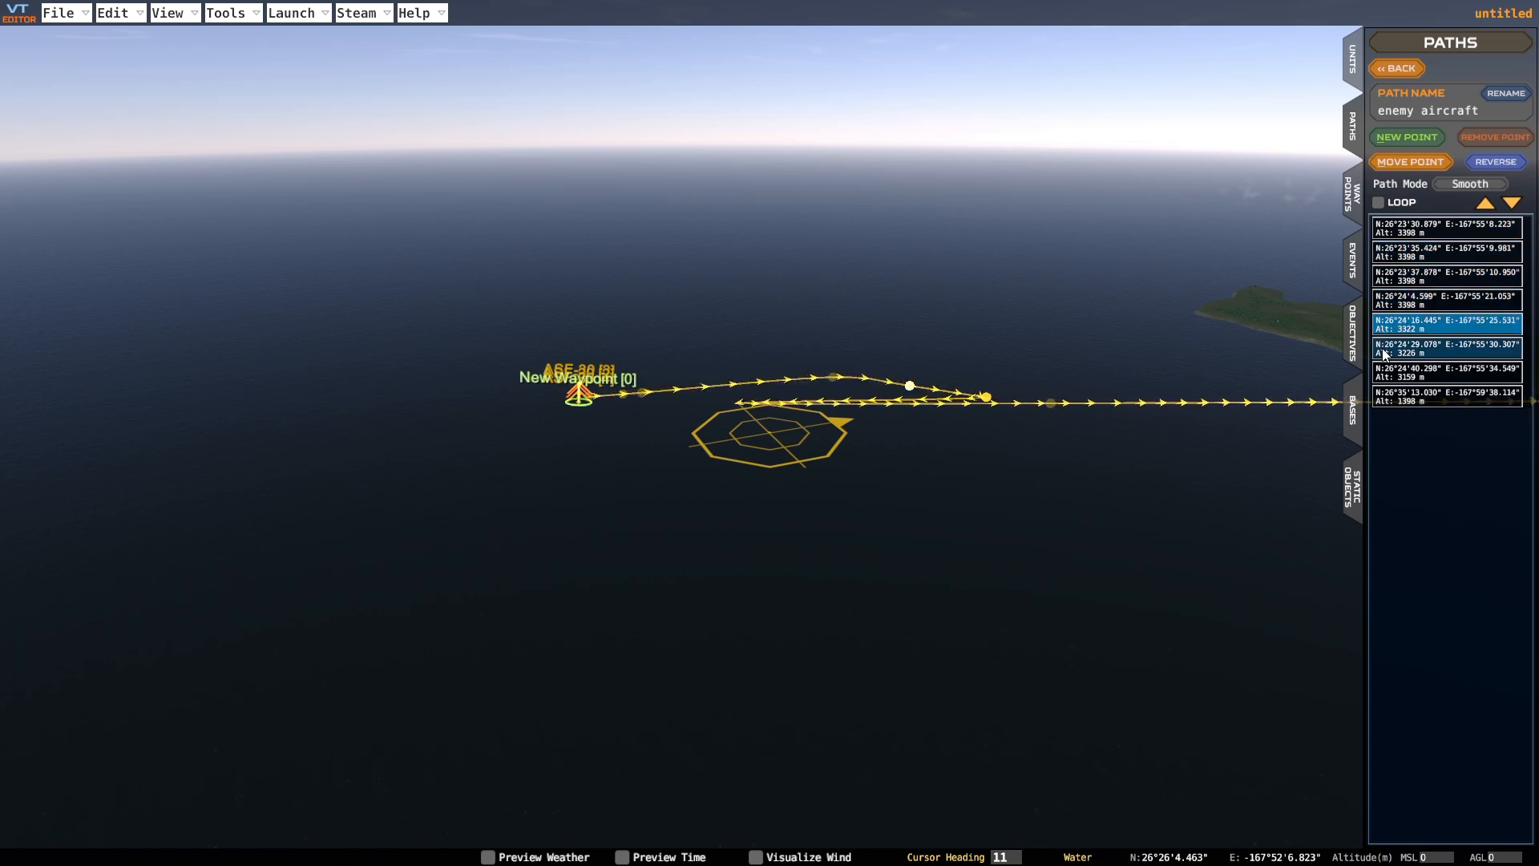
left_click(1382, 350)
left_click(1386, 378)
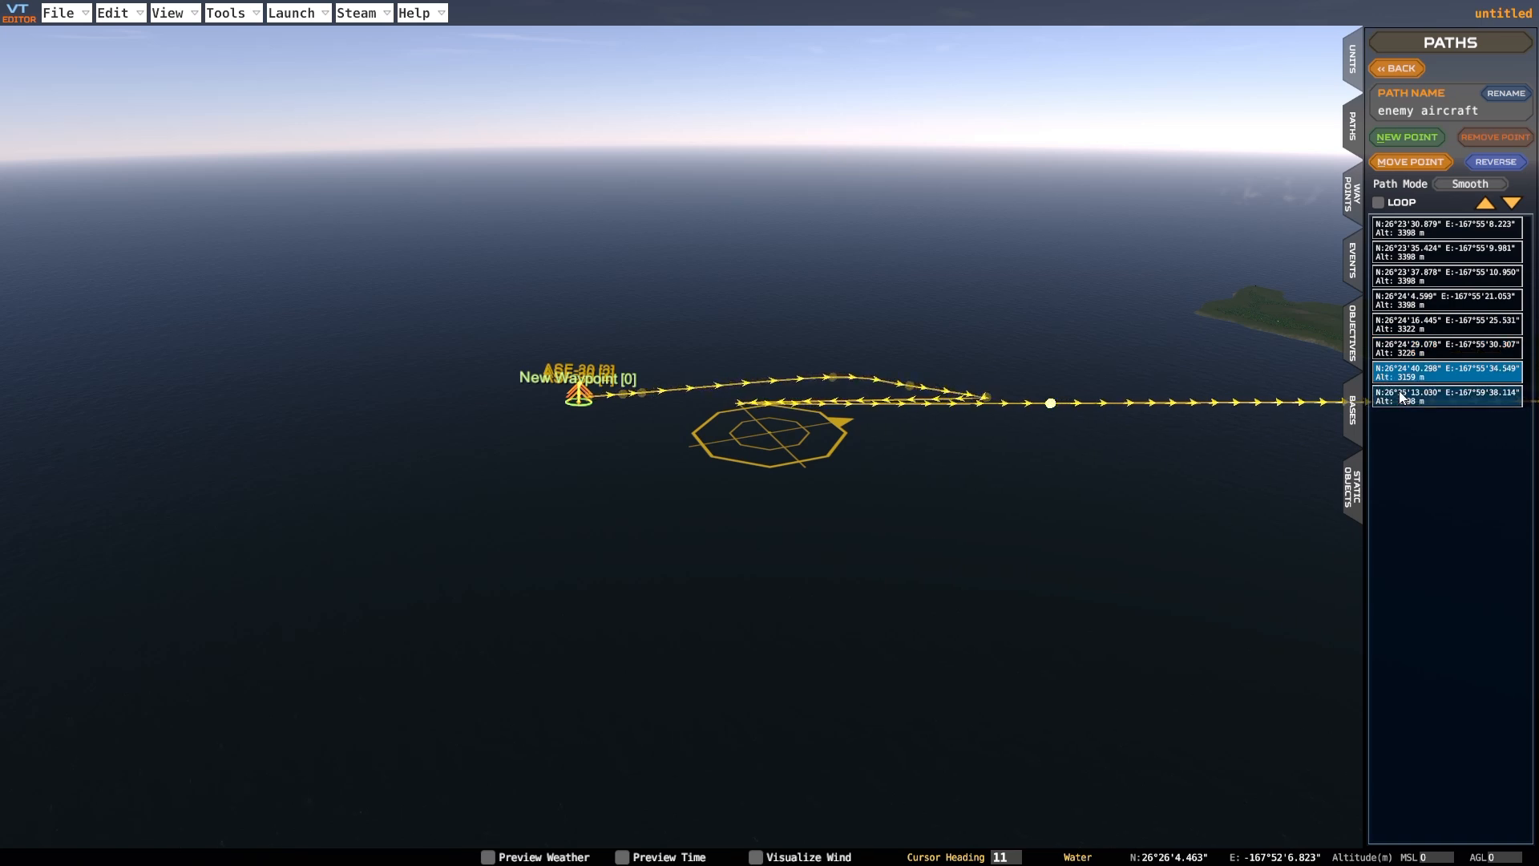
left_click(1386, 397)
Remove the path points at 3226 m and 3322 m altitude where the route doubles back
scroll(1004, 461, "up", 4)
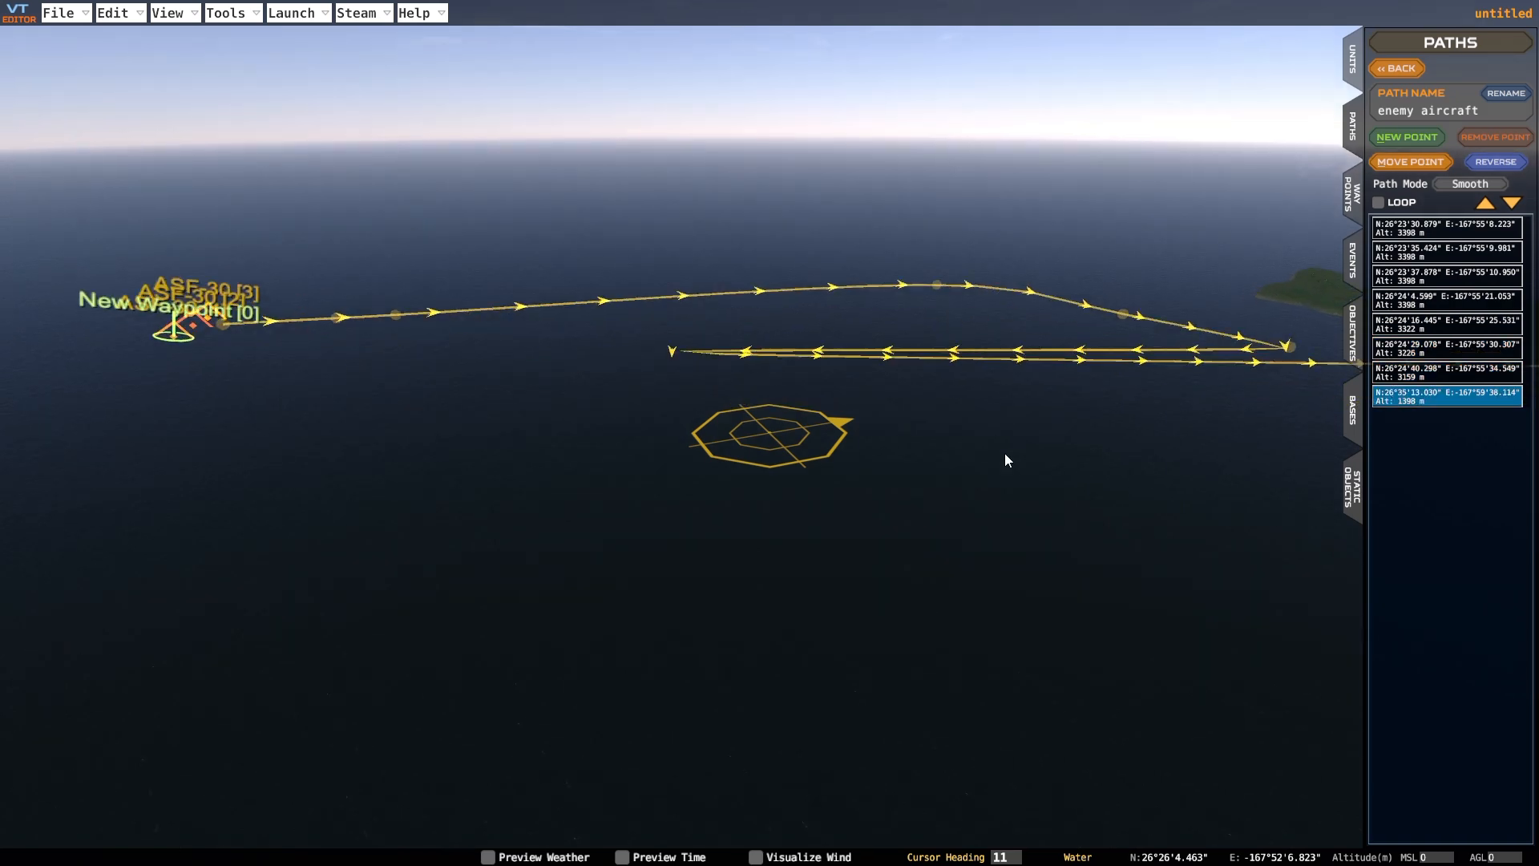
middle_click_drag(1004, 461, 997, 461)
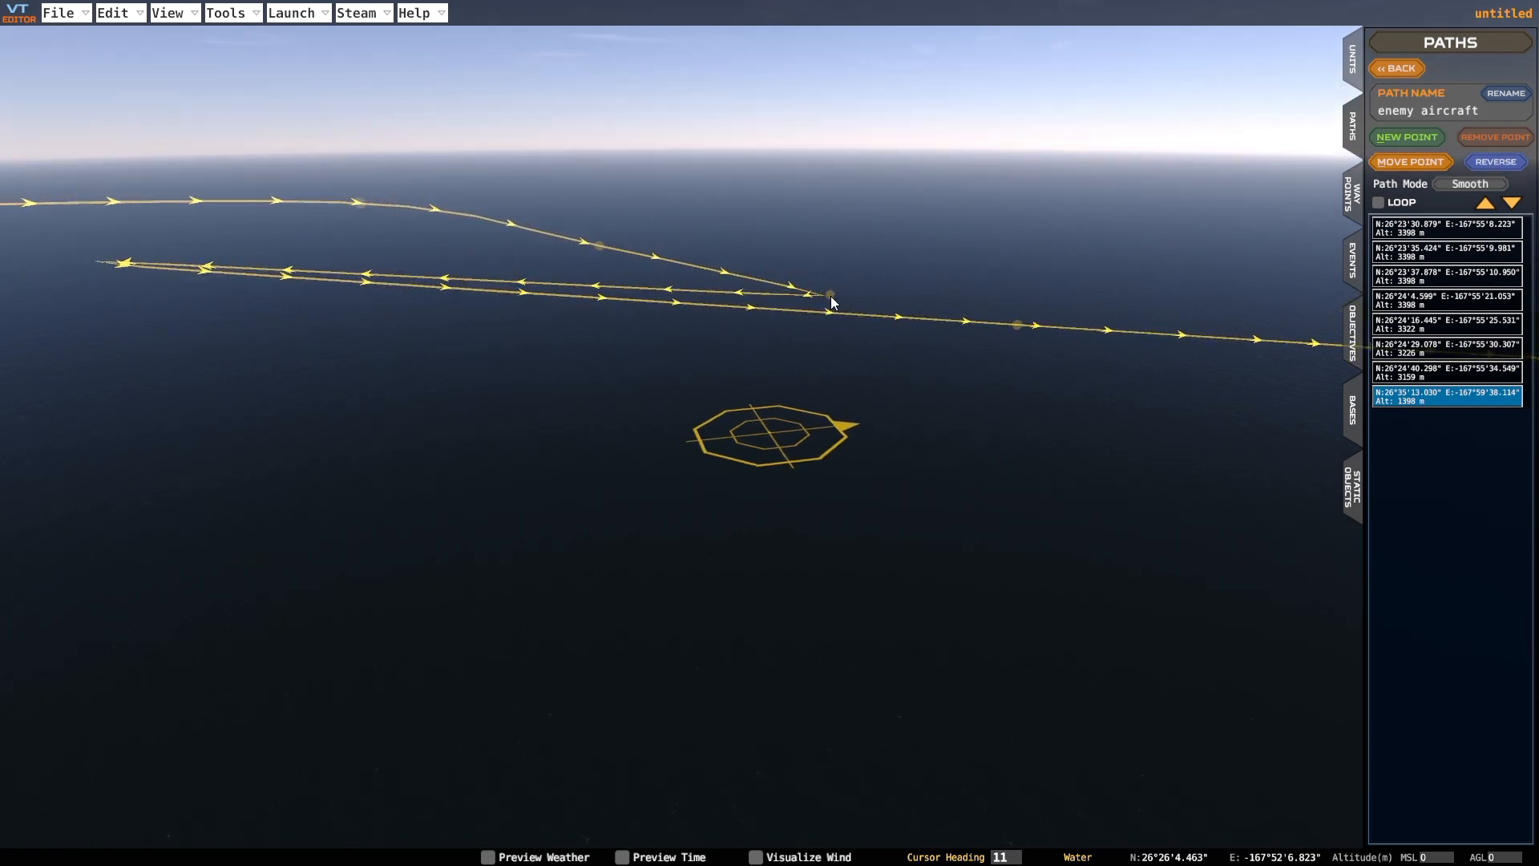
middle_click_drag(784, 330, 796, 332)
left_click(1403, 372)
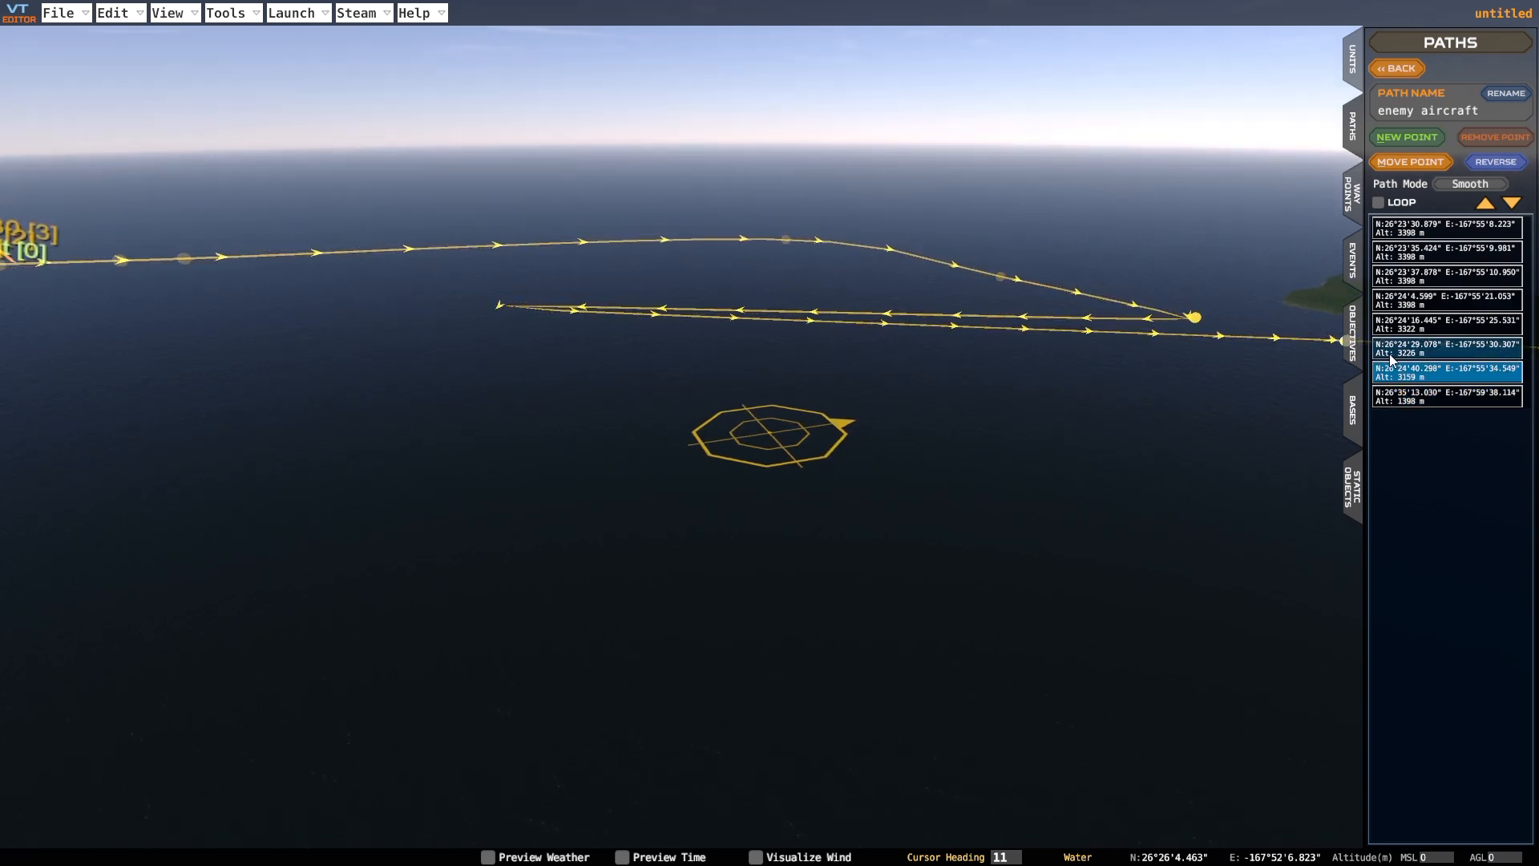
left_click(1408, 348)
left_click(1498, 137)
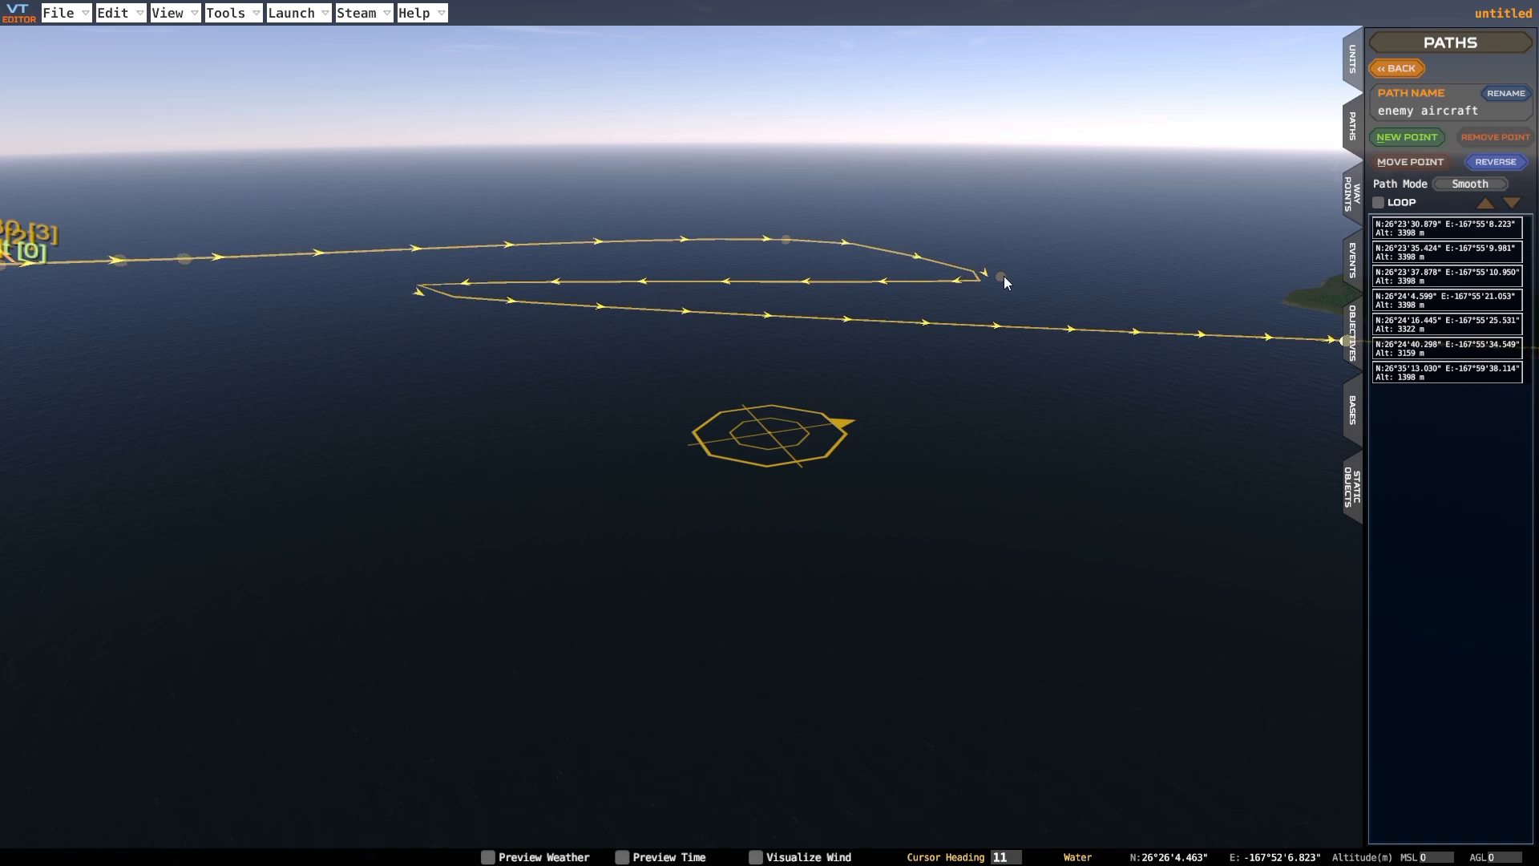
left_click(1391, 341)
left_click(1391, 326)
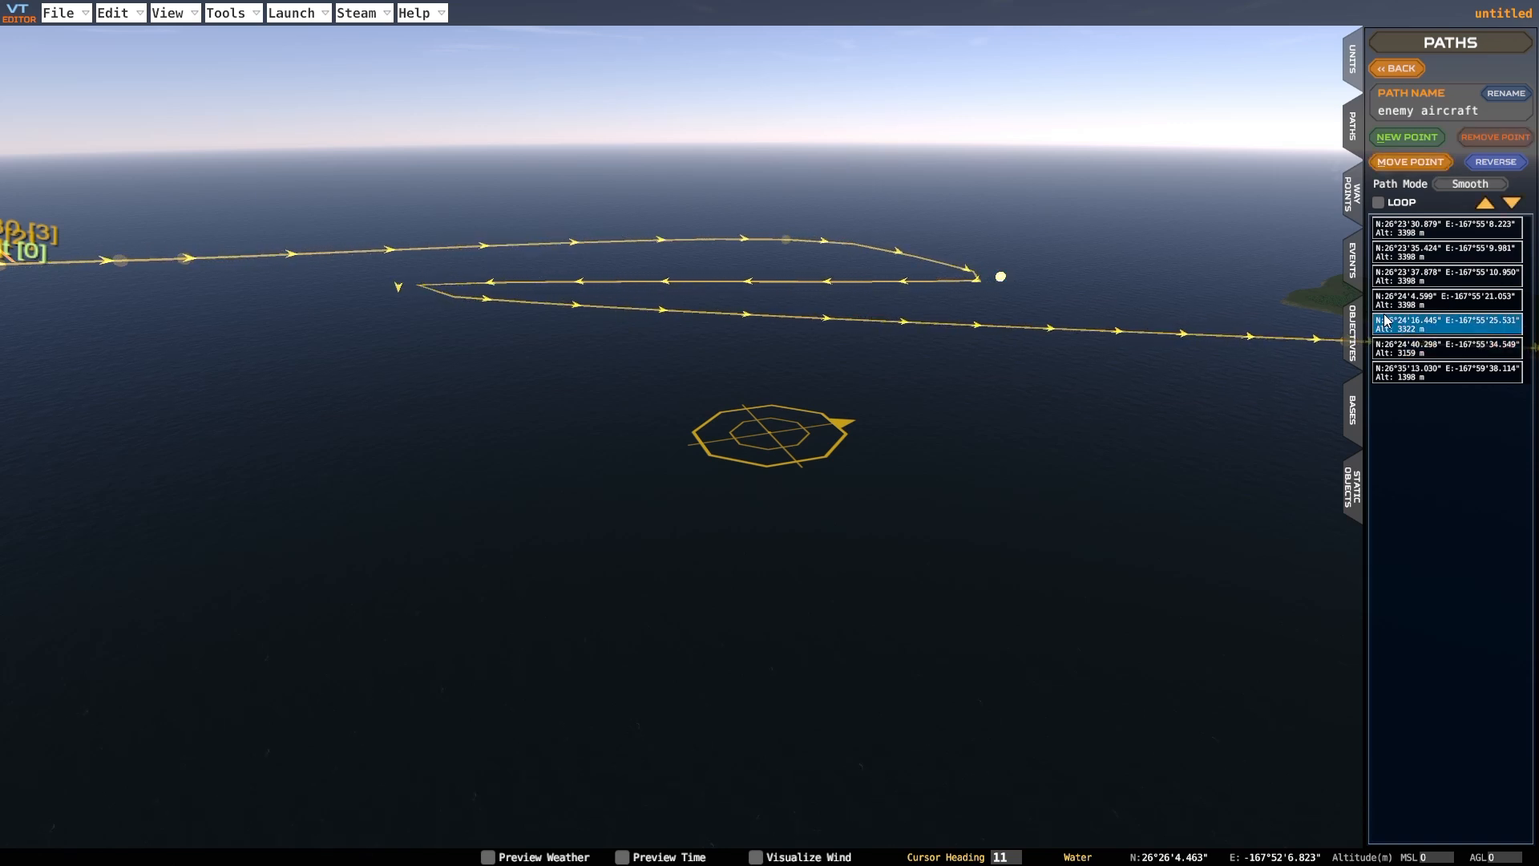
left_click(1511, 135)
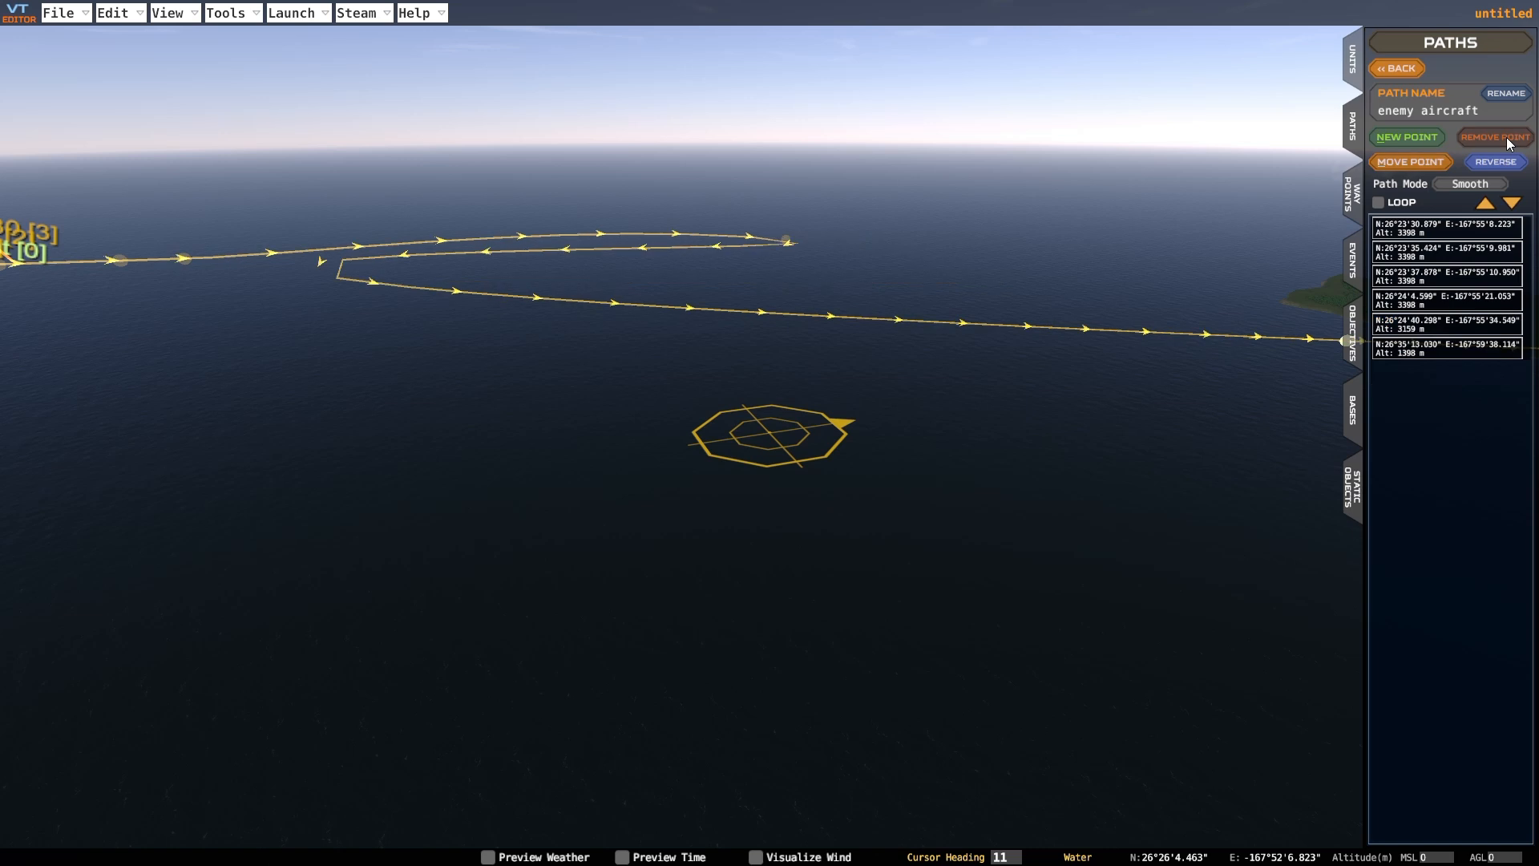
Check the first three path points and remove the fourth point at 3398 m altitude
left_click(1389, 277)
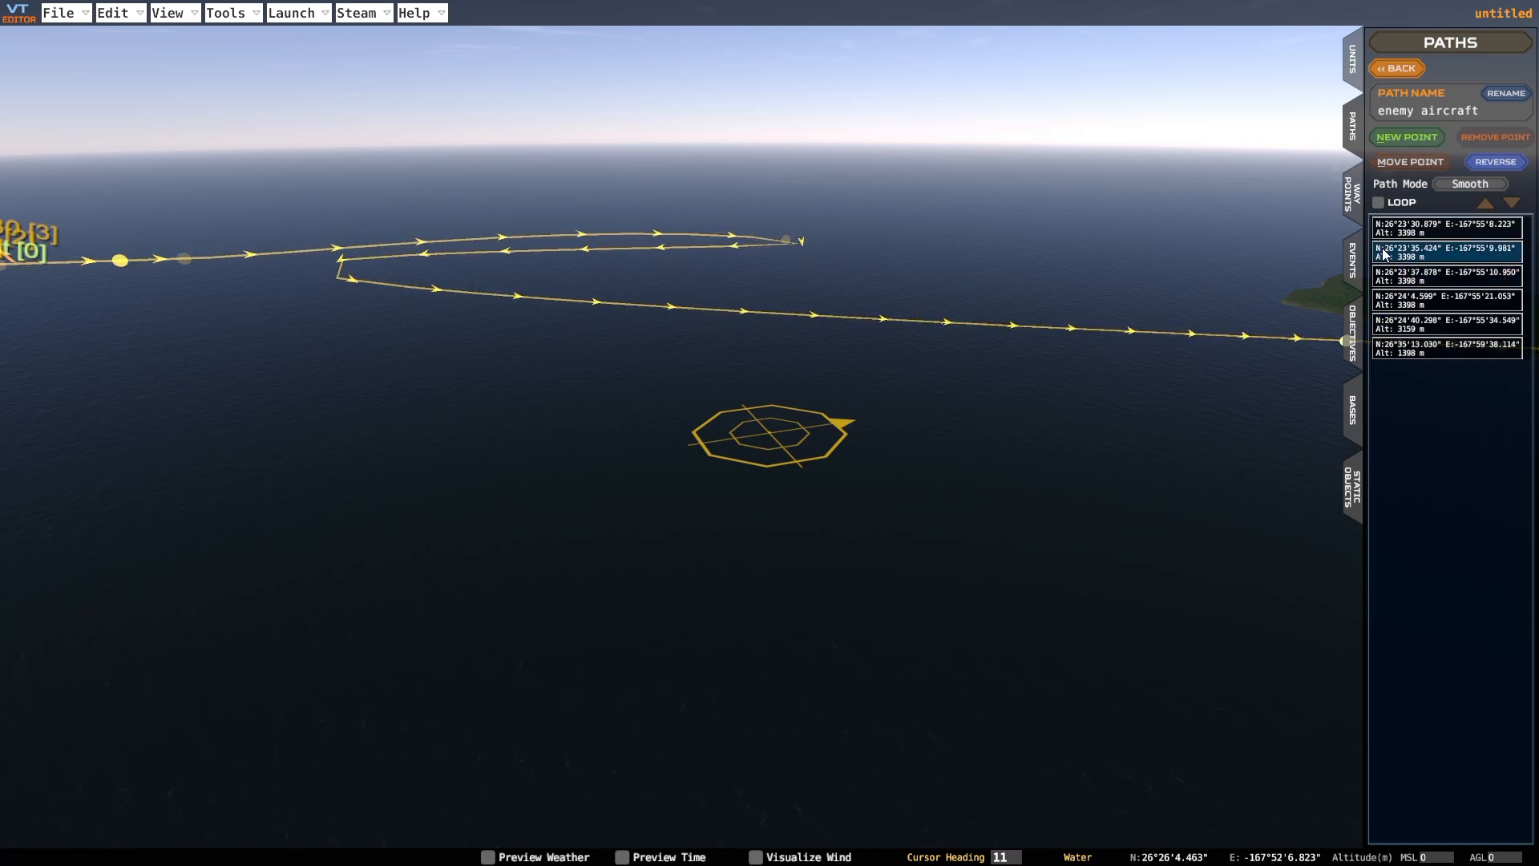
left_click(1386, 255)
left_click(1381, 277)
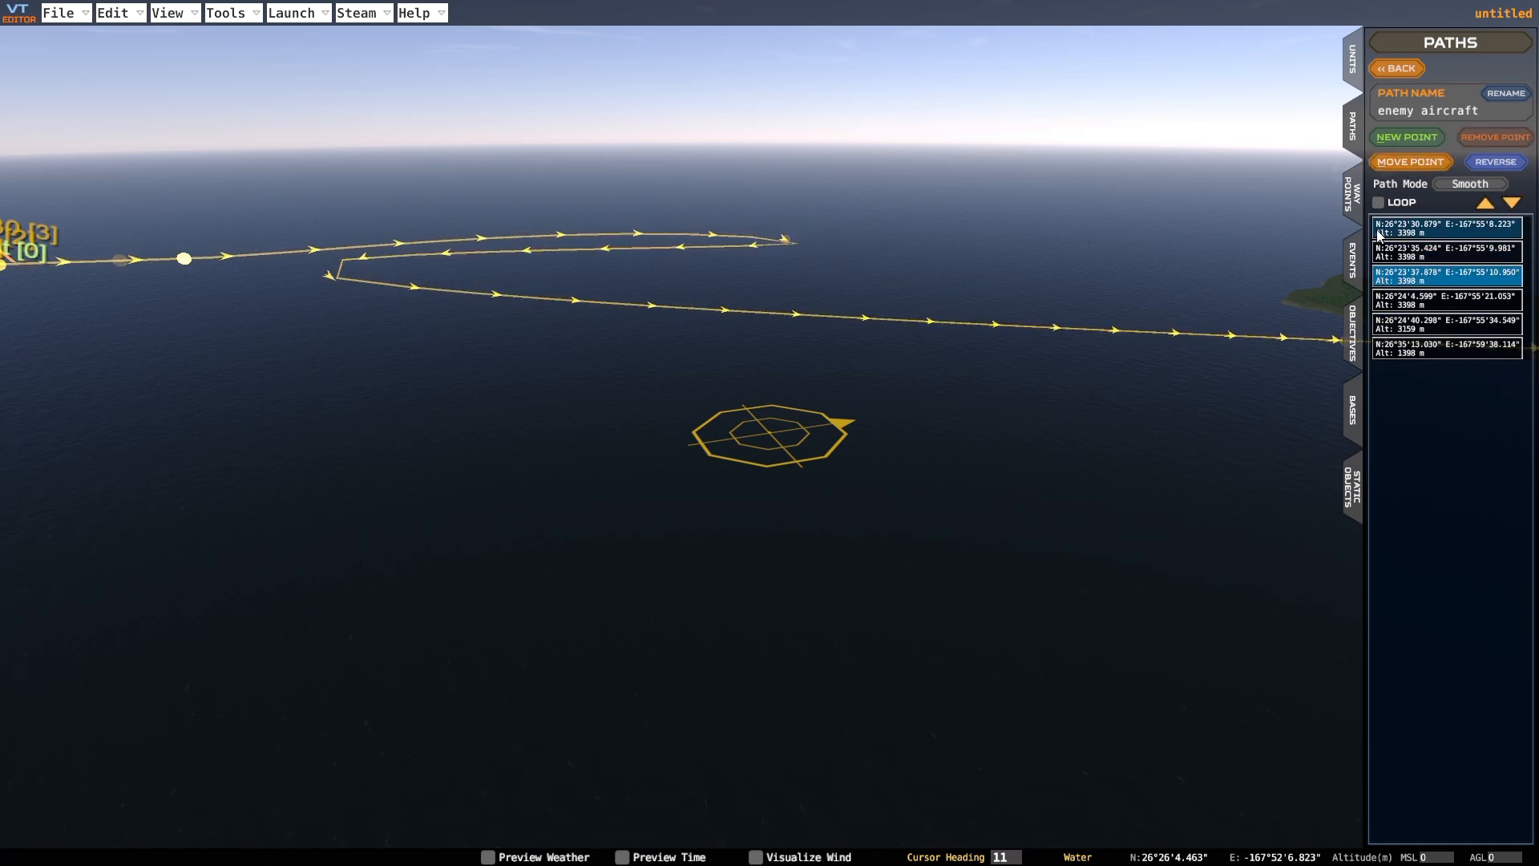
left_click(1404, 229)
left_click(1426, 260)
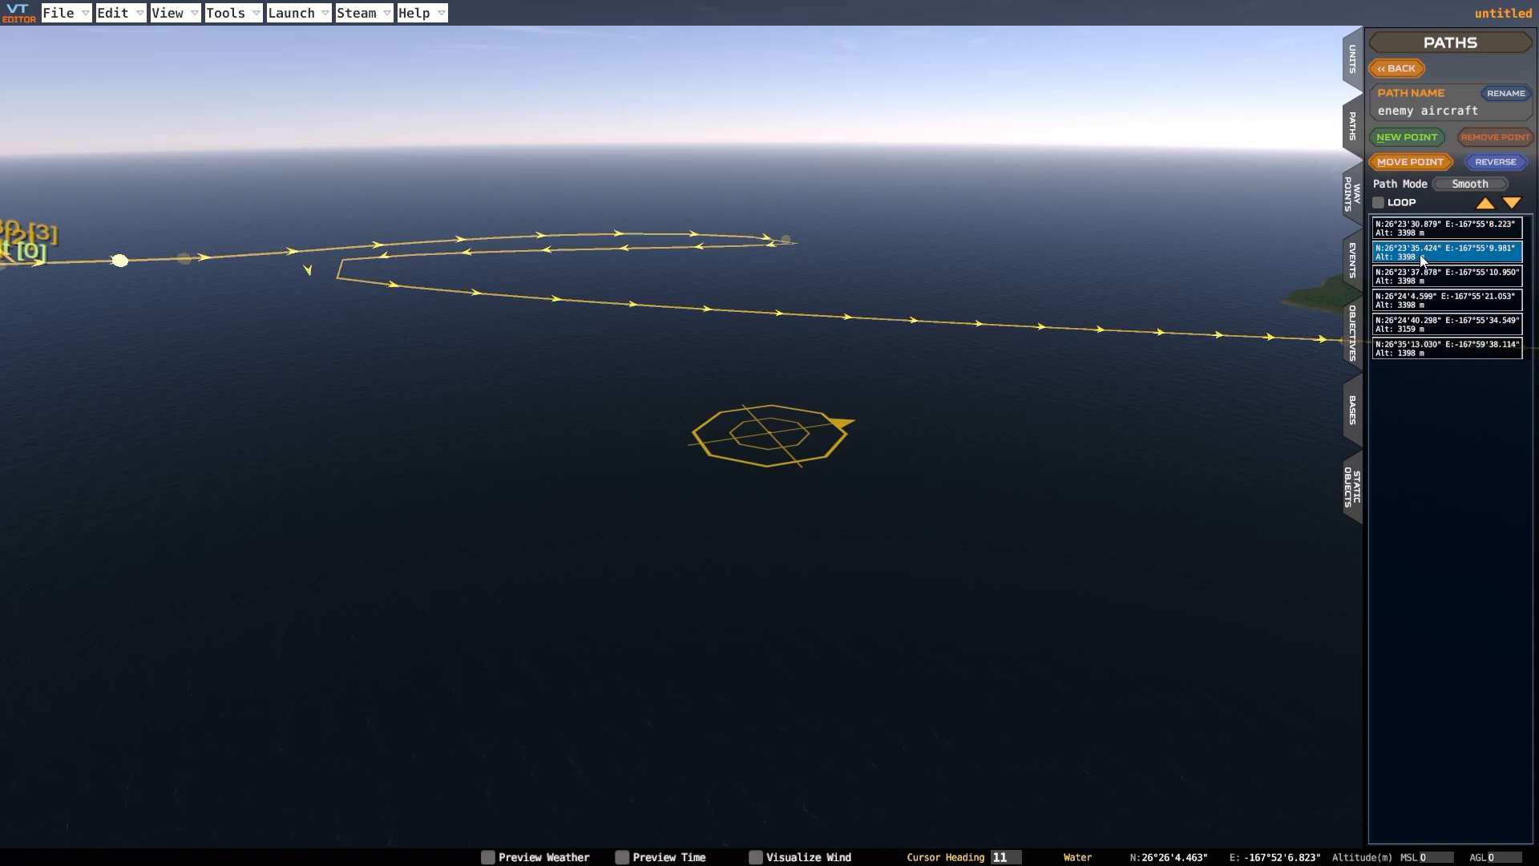
left_click(1409, 274)
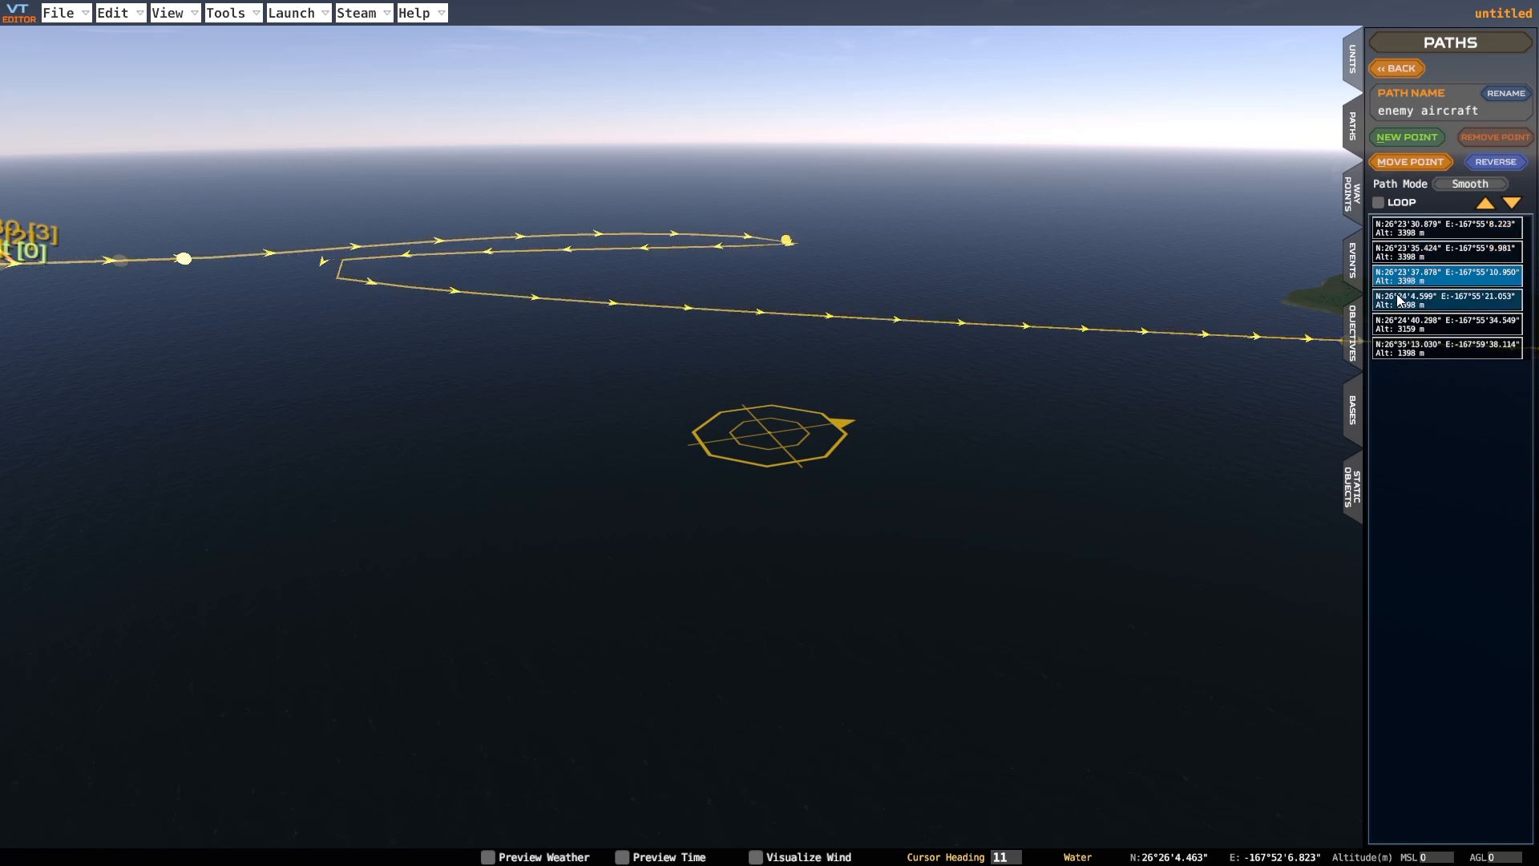
left_click(1396, 293)
left_click(1493, 138)
Remove the three remaining 3398 m points near the ASF-30 group from the start of the path
right_click_drag(812, 274, 1100, 281)
left_click(1435, 229)
left_click(1461, 136)
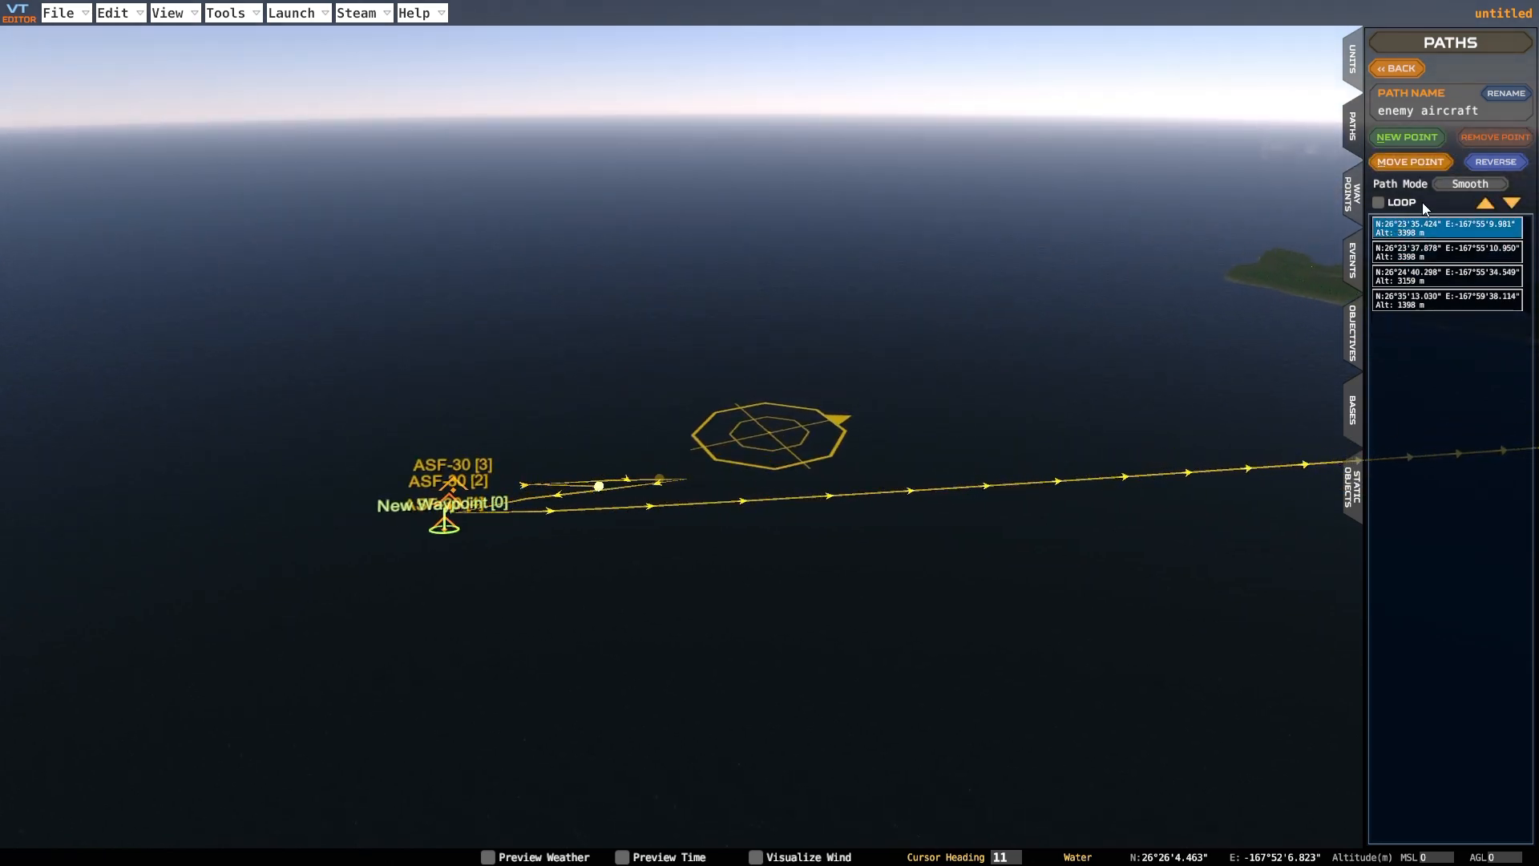
left_click(1473, 141)
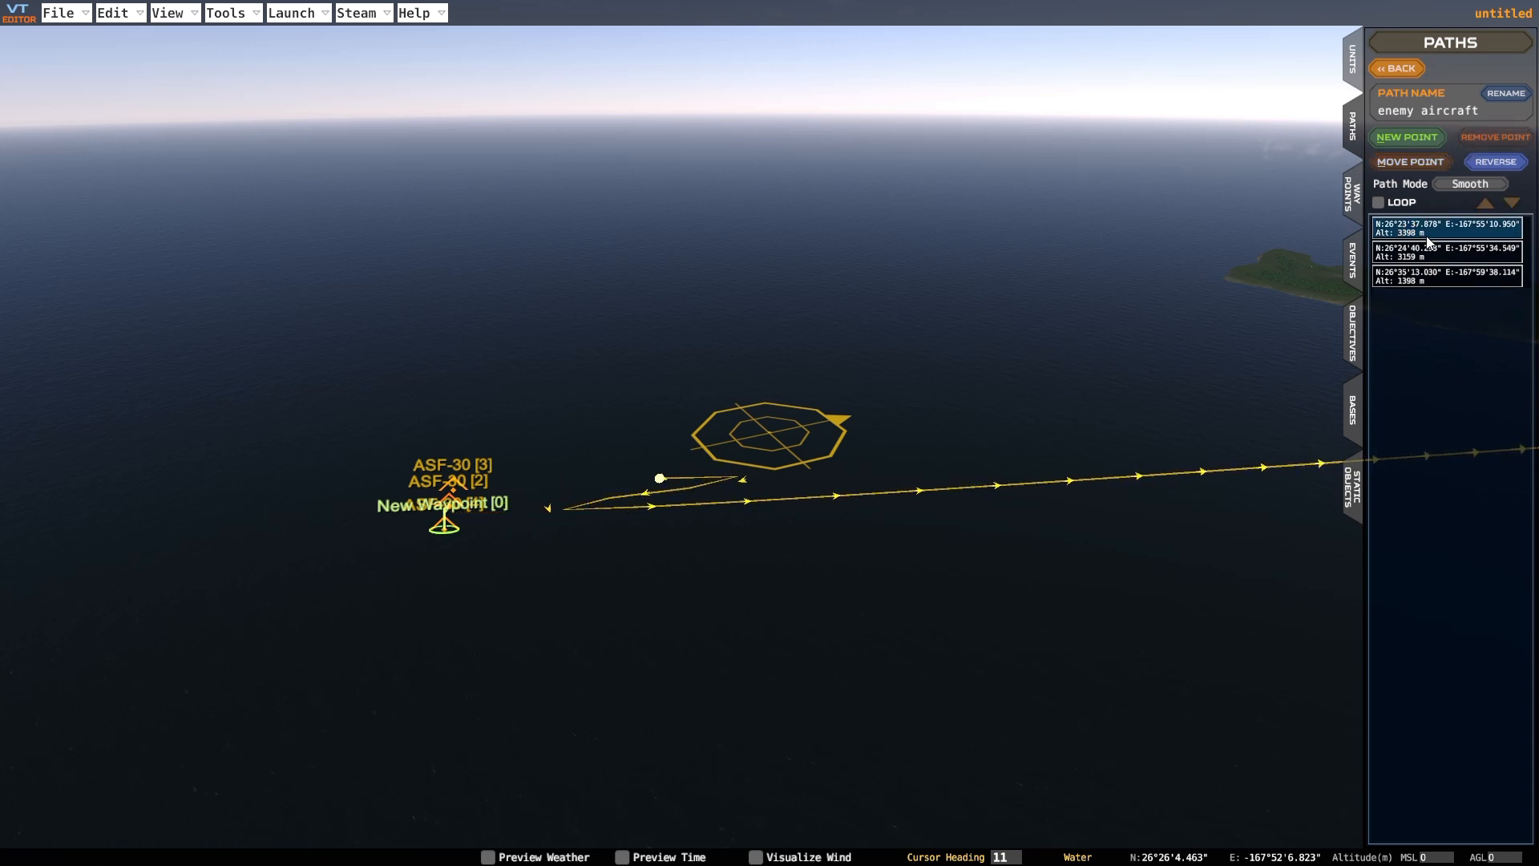
left_click(1426, 232)
left_click(1472, 137)
right_click_drag(603, 586, 598, 450)
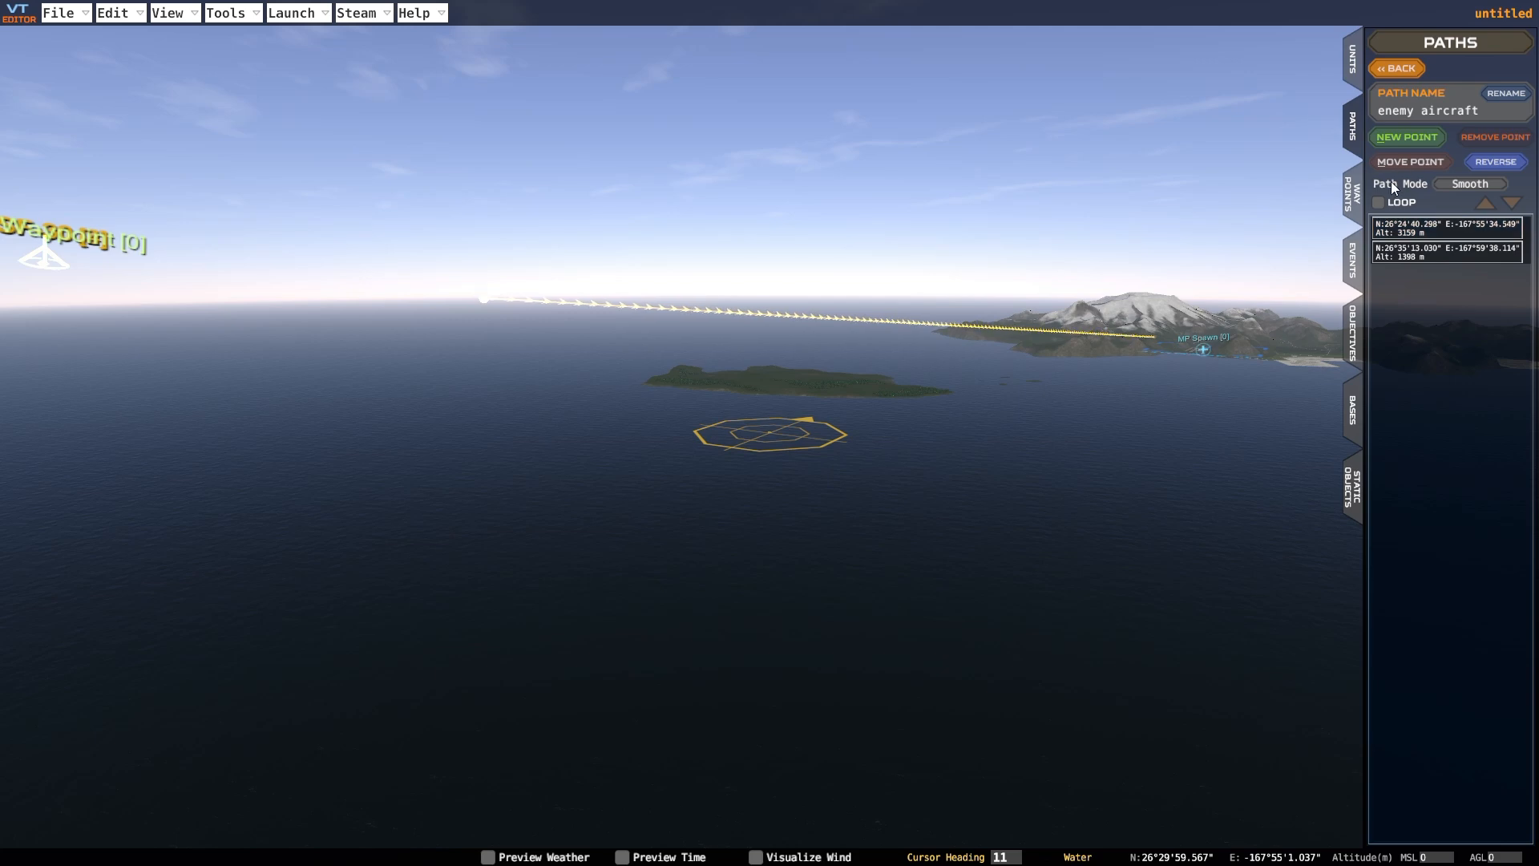
Try the Linear and Bezier path modes, and return the path to Smooth
left_click(1443, 186)
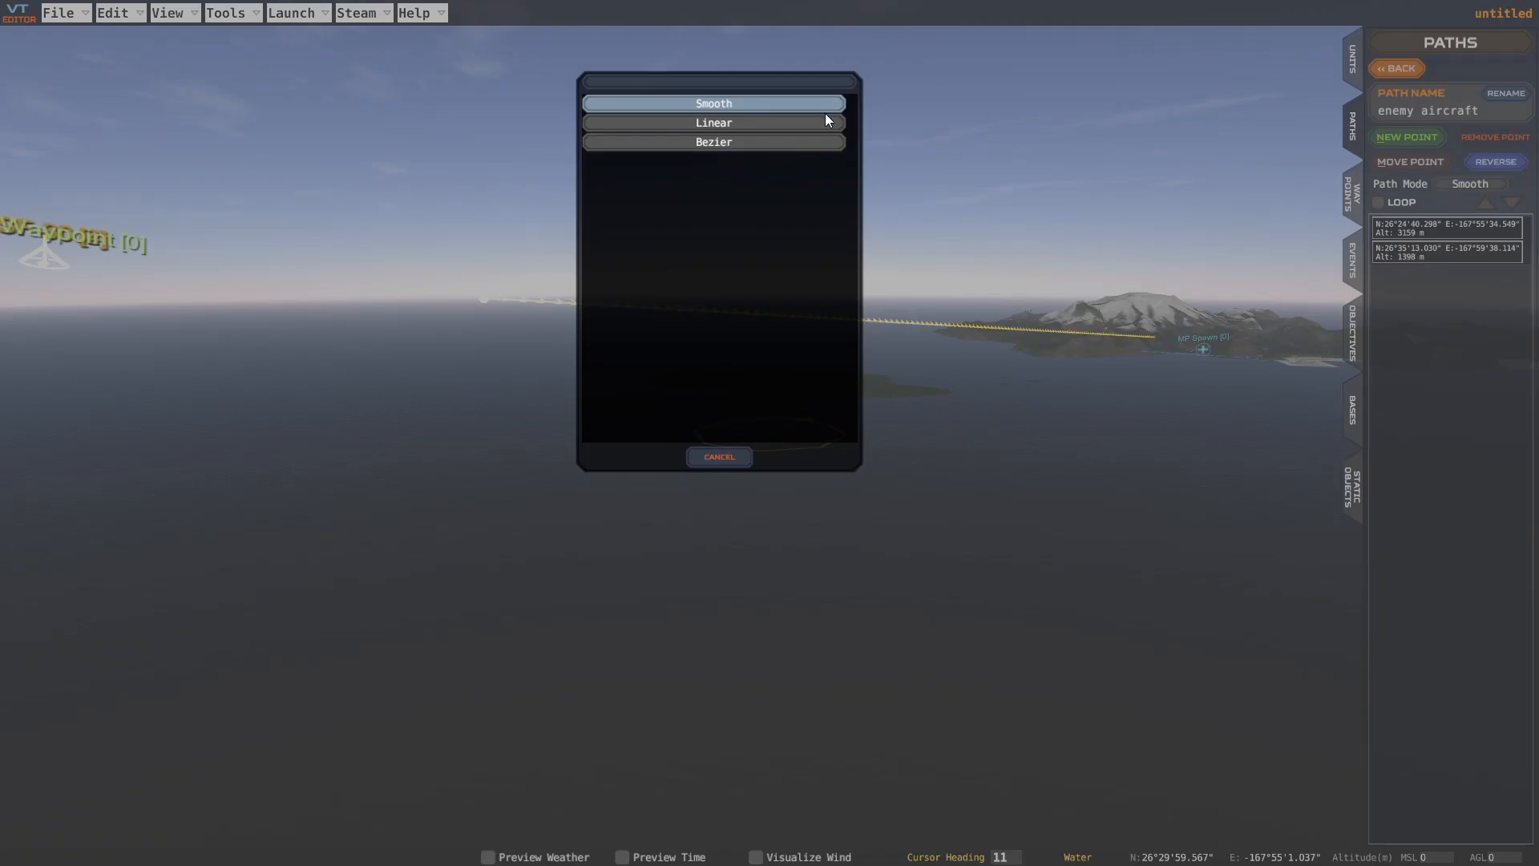
left_click(627, 122)
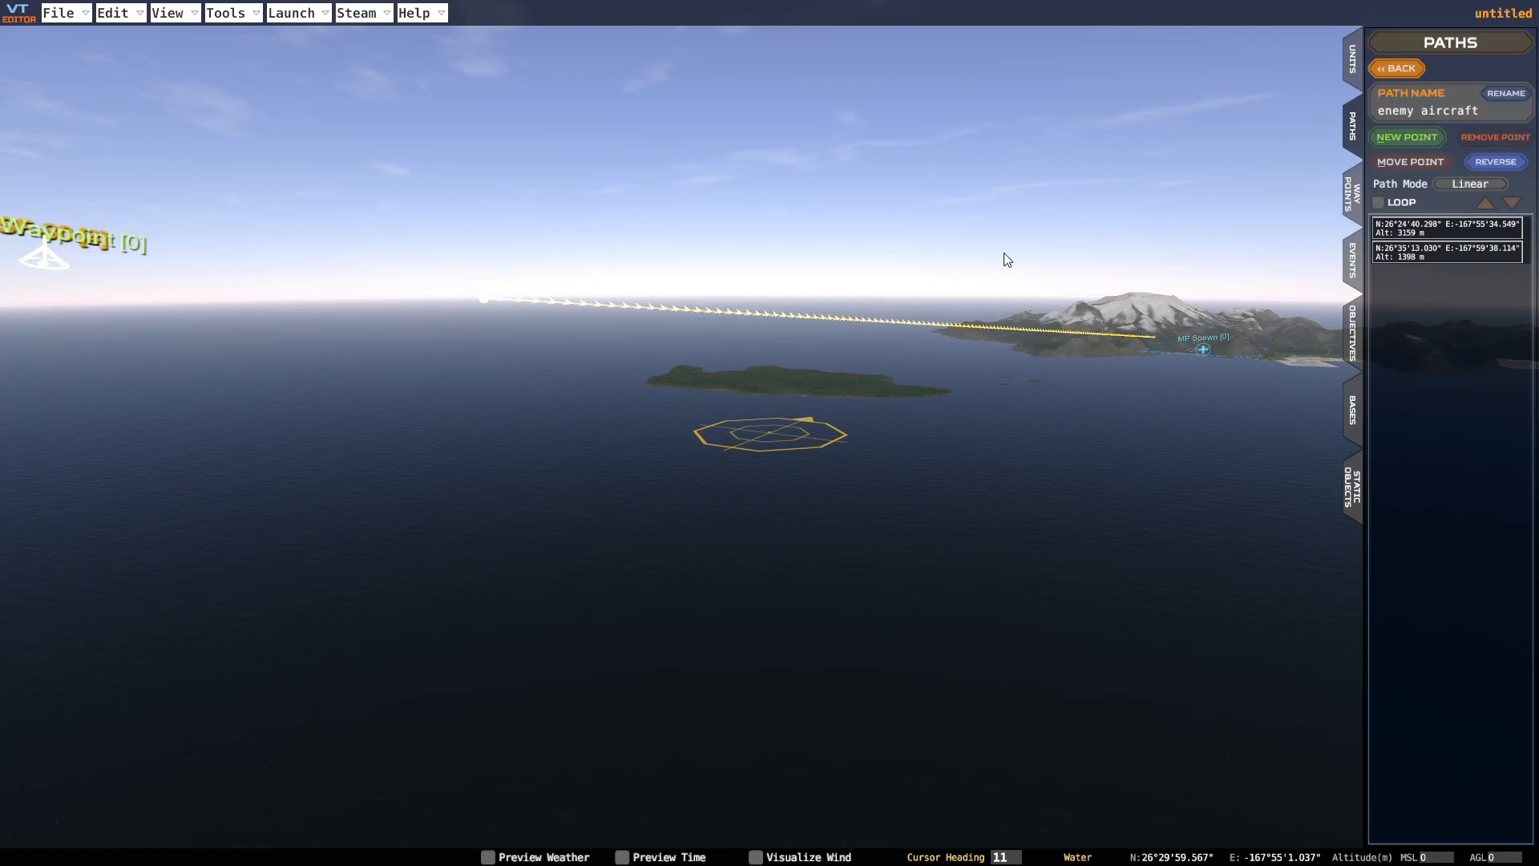
left_click(1485, 183)
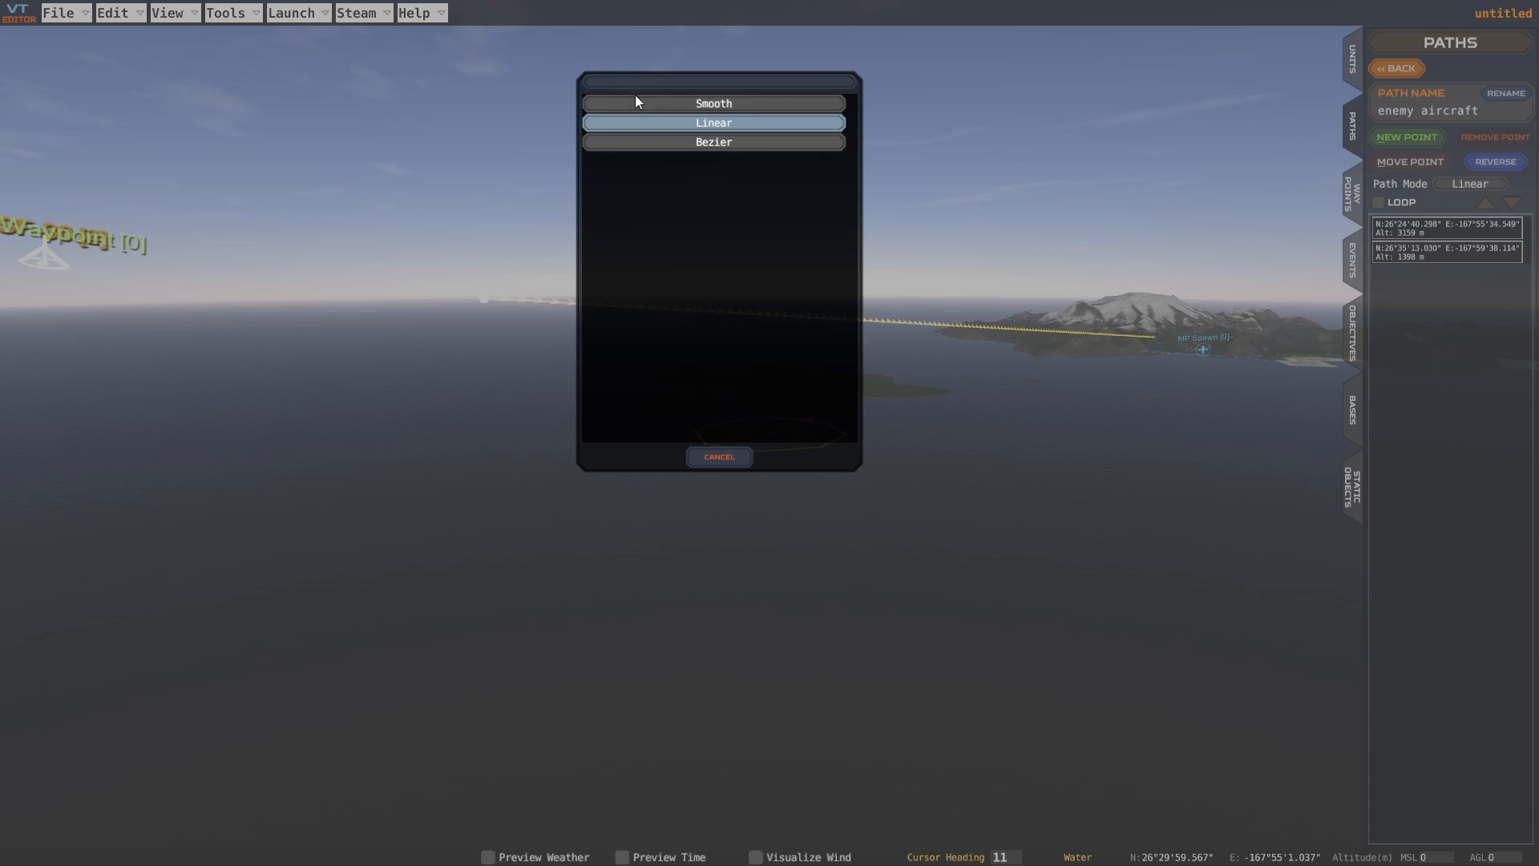
left_click(681, 142)
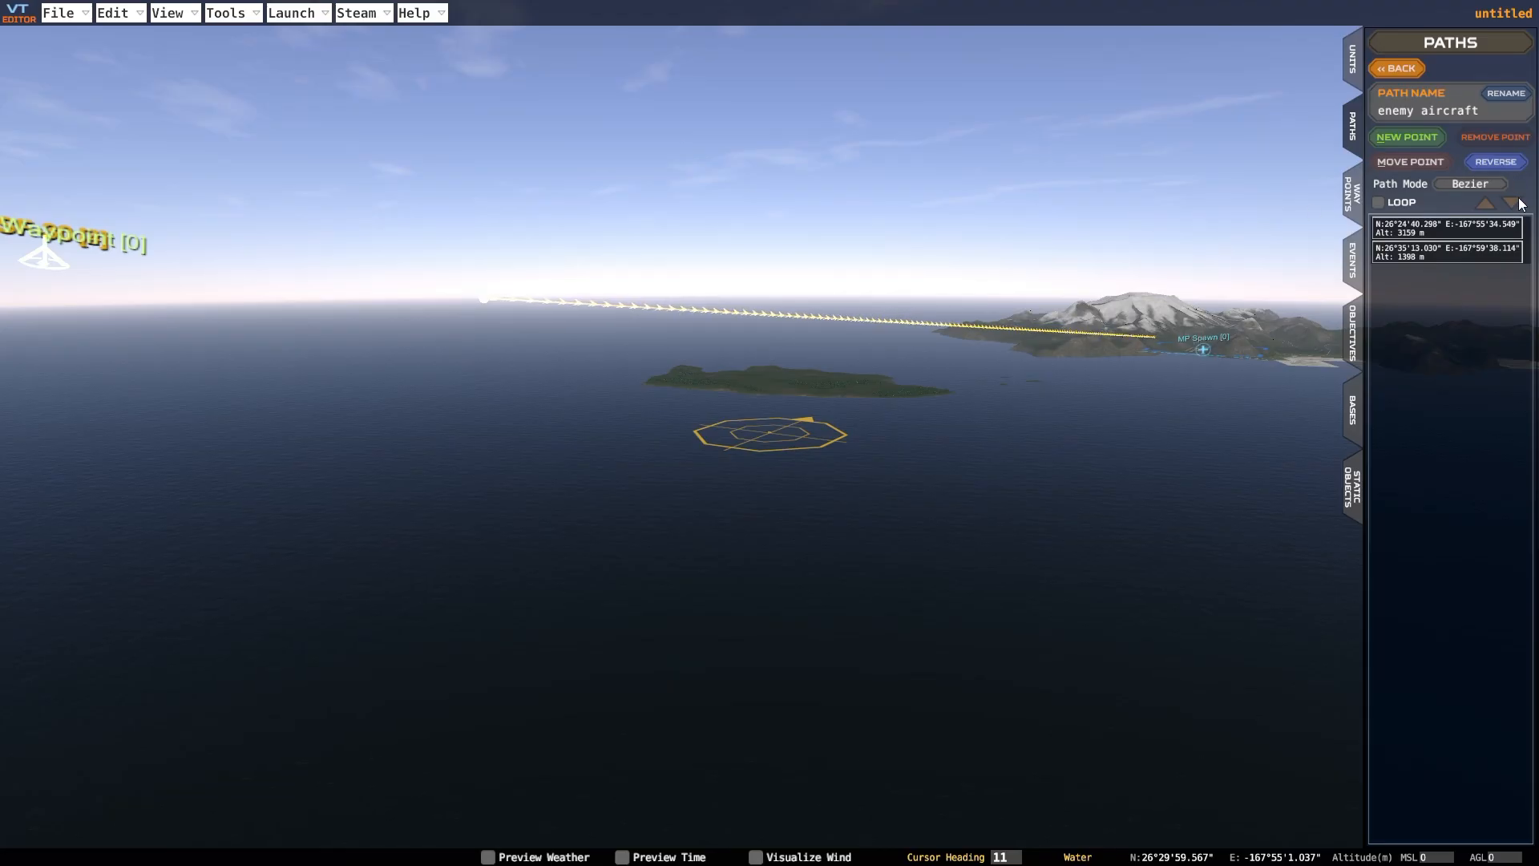
left_click(1482, 184)
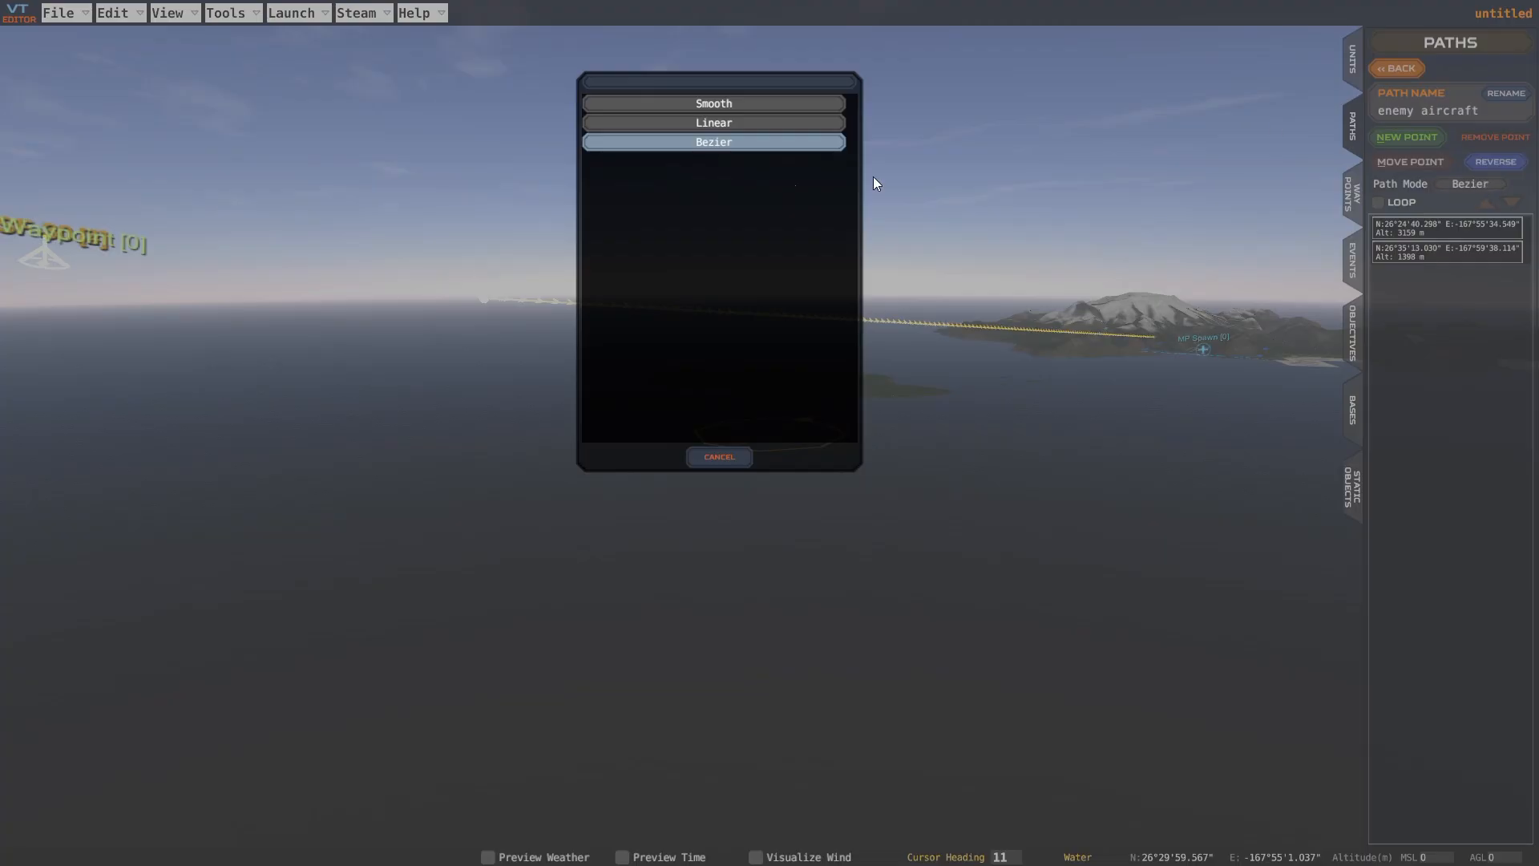
left_click(715, 104)
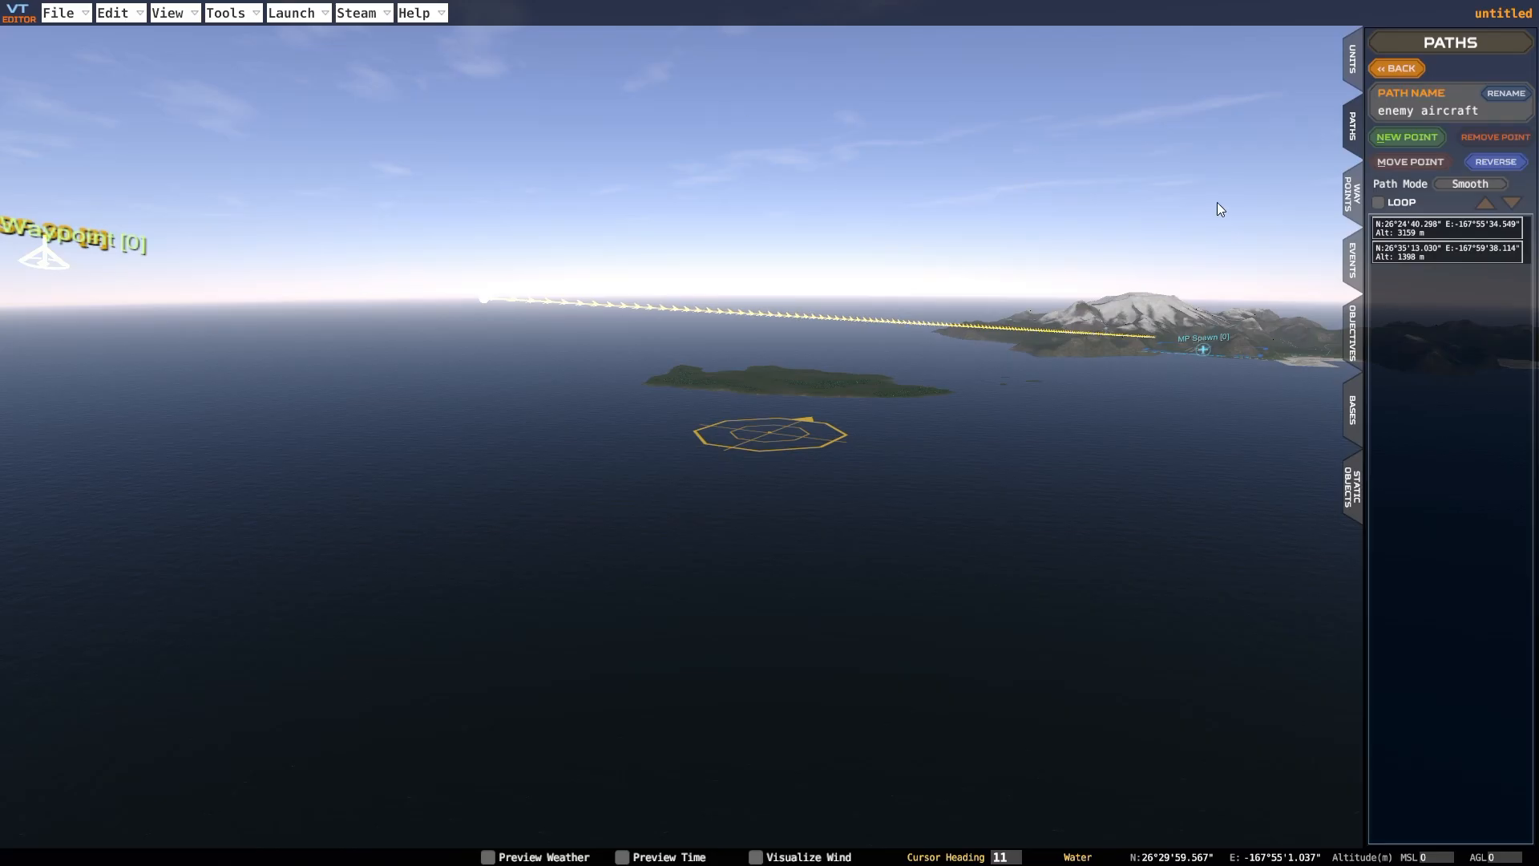
Assign the enemy aircraft path as the default path of the enemy unit ASF-30 [2]
left_click(1355, 72)
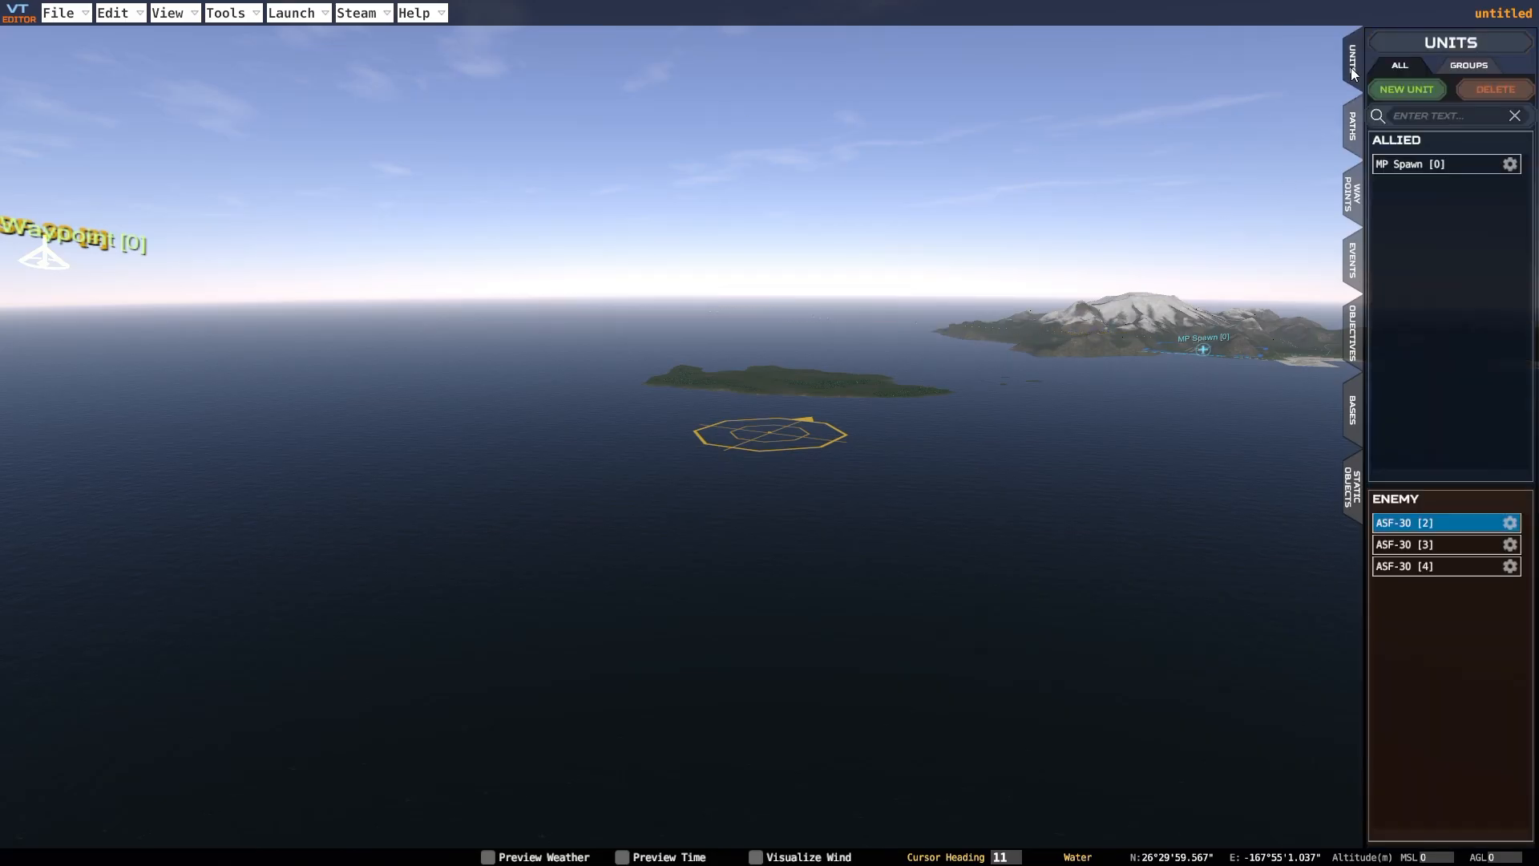
left_click(1510, 531)
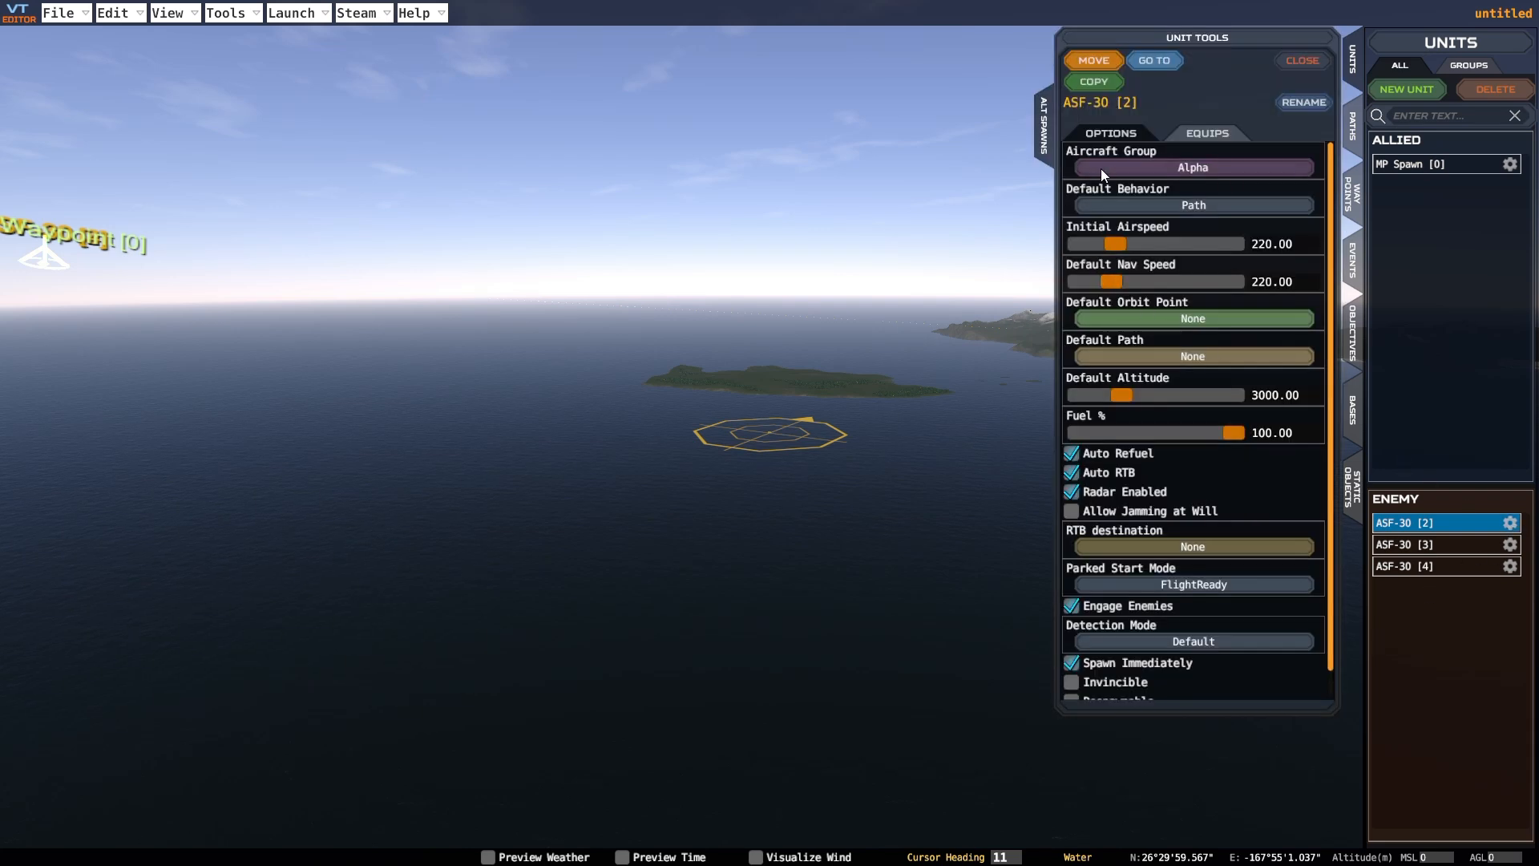
left_click(1140, 357)
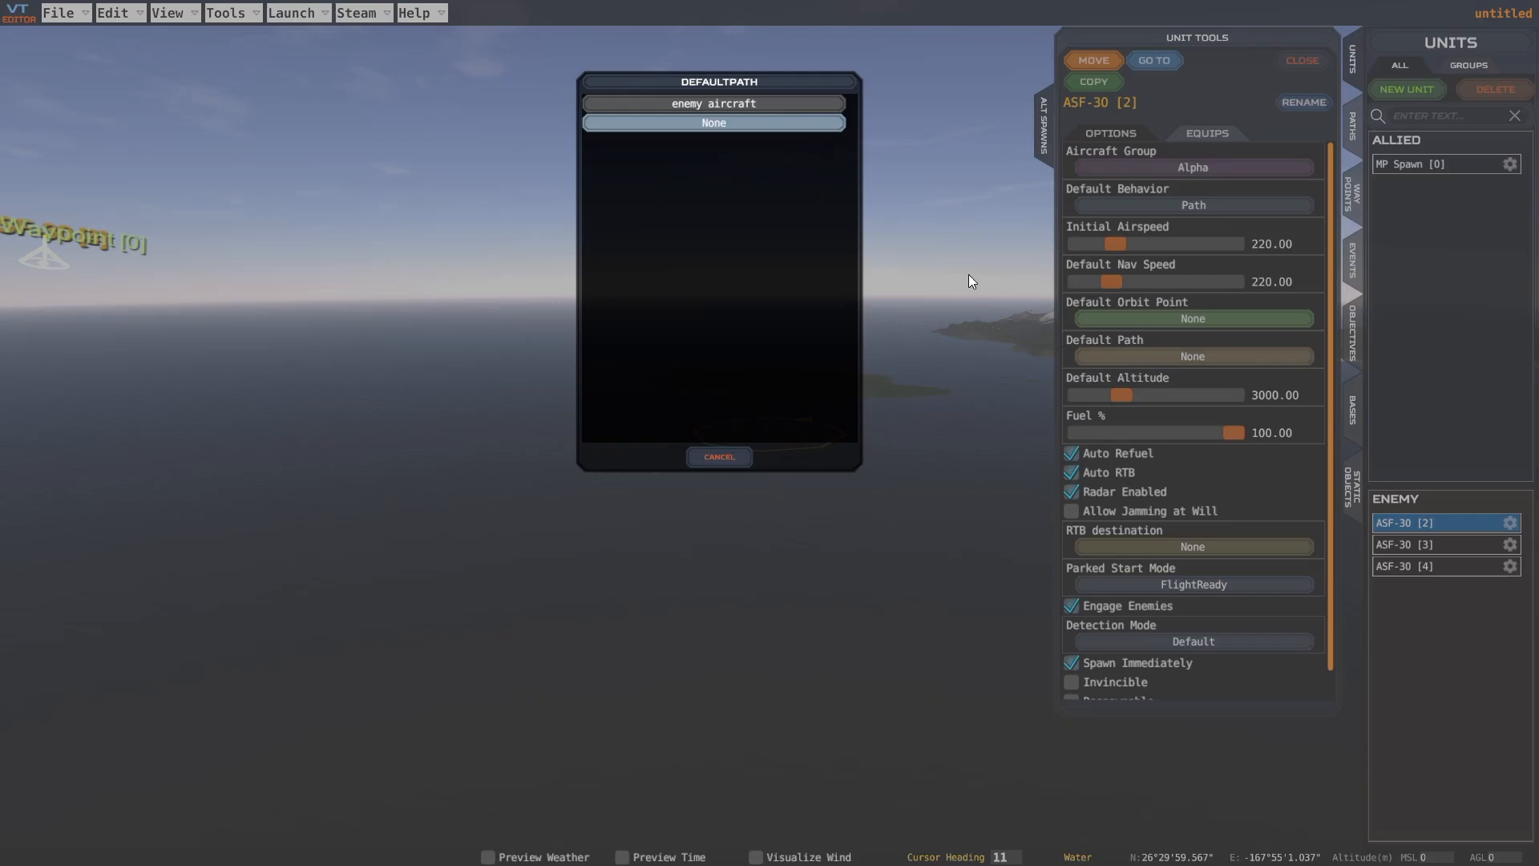
left_click(720, 109)
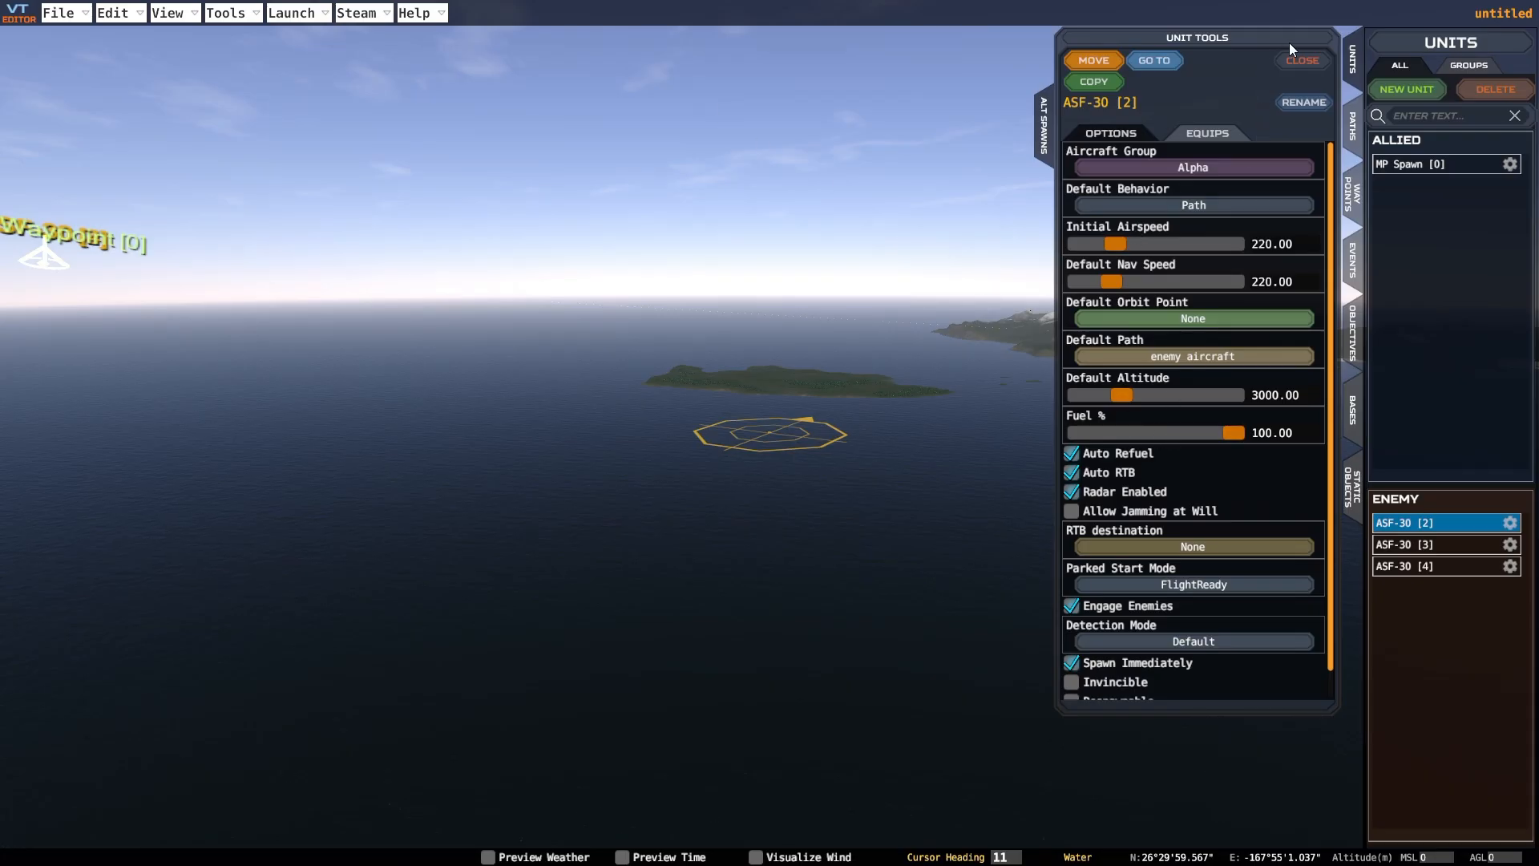
Examine the island's airbase and the runways and parking area around the MP Spawn
left_click(1300, 60)
right_click_drag(944, 387, 992, 364)
key("w")
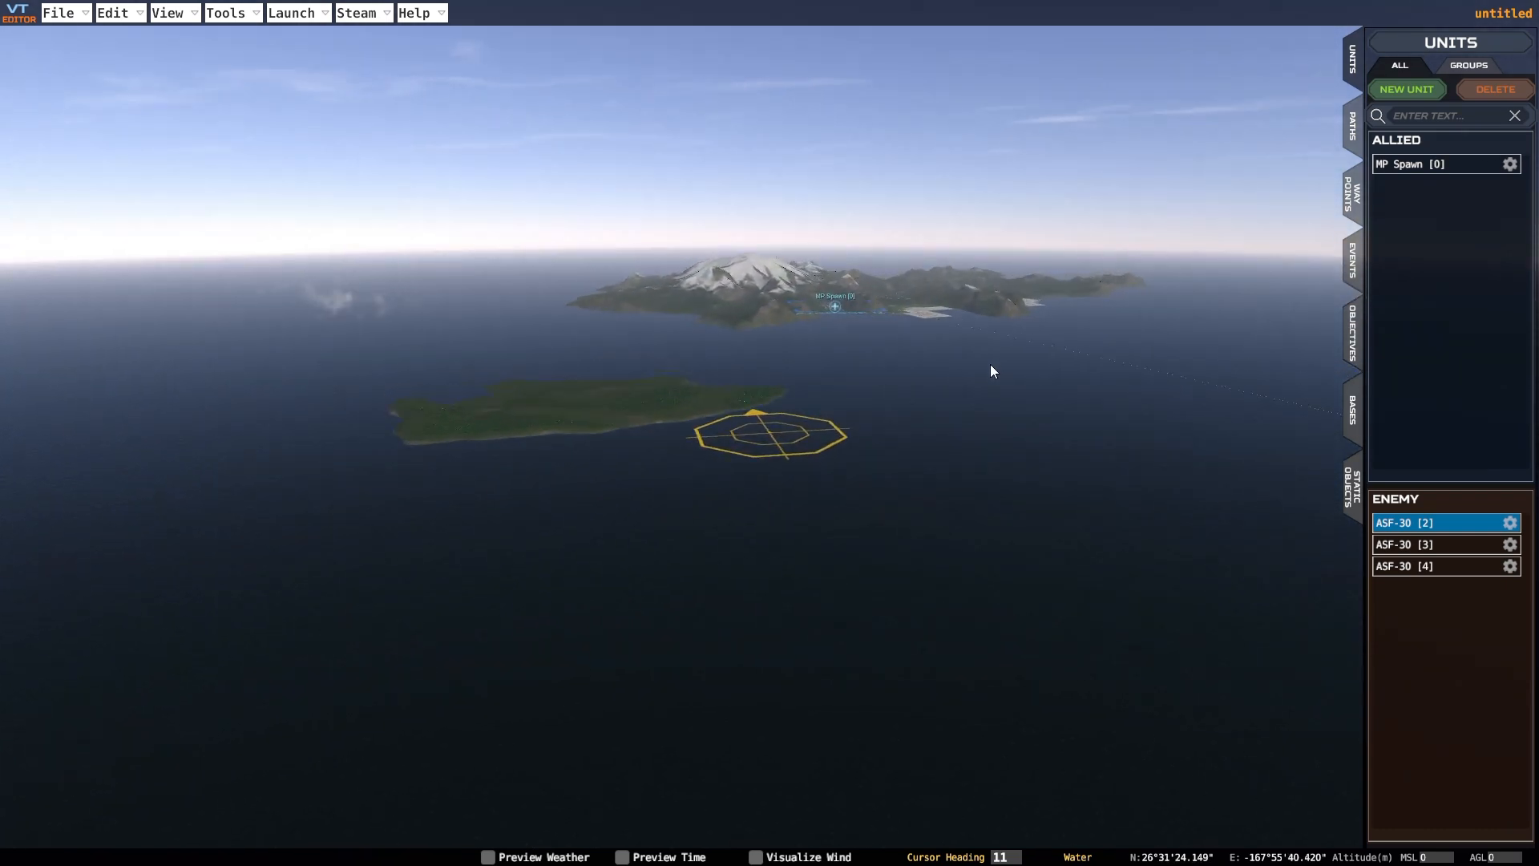
key("d")
key("w")
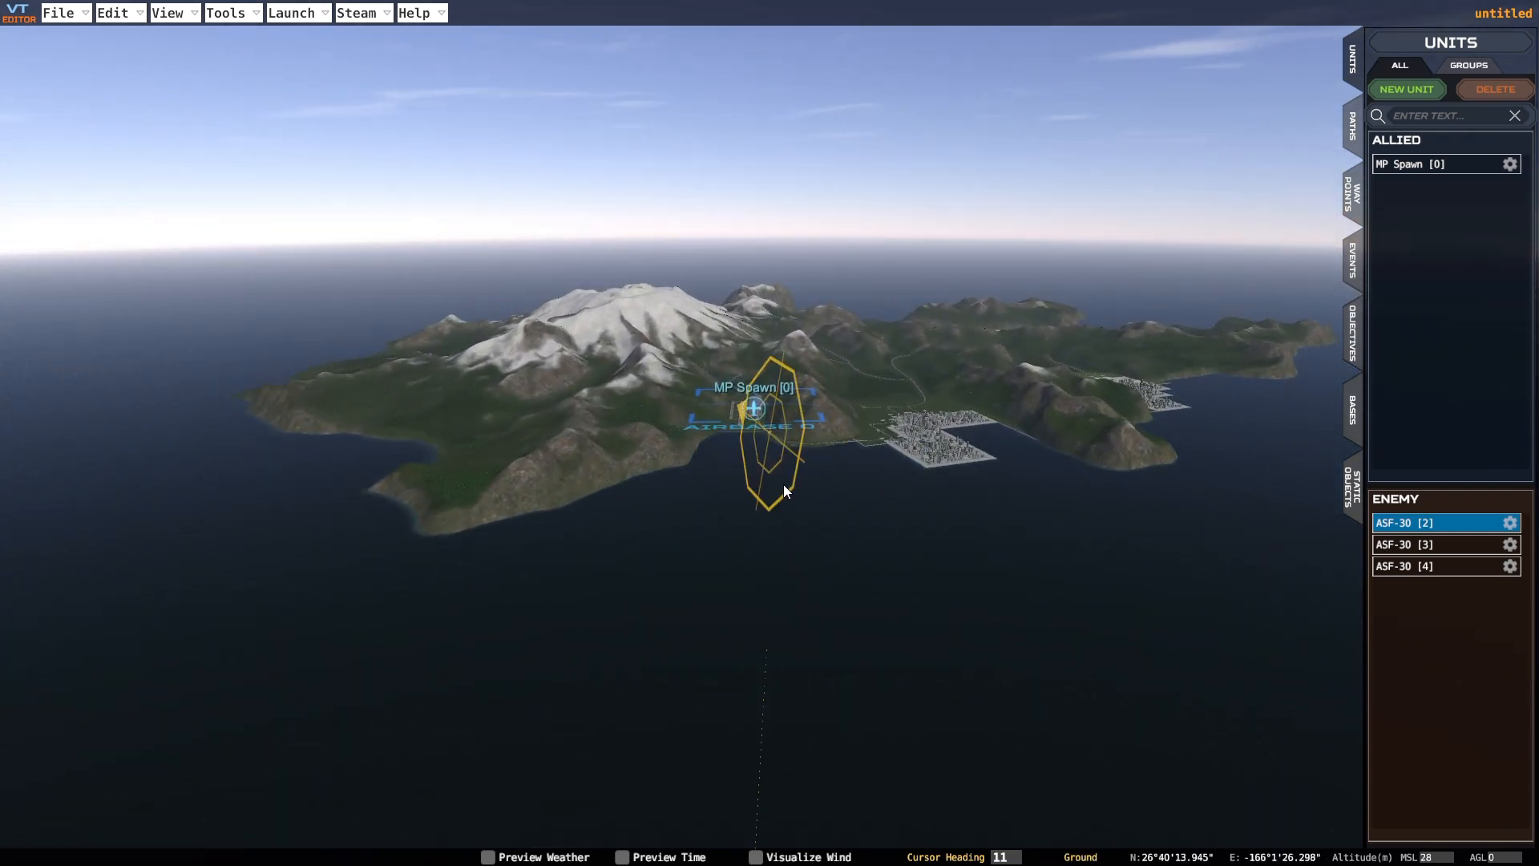
scroll(783, 485, "down", 3)
scroll(782, 485, "up", 9)
key("w")
scroll(820, 372, "up", 6)
key("w")
key("d")
key("w")
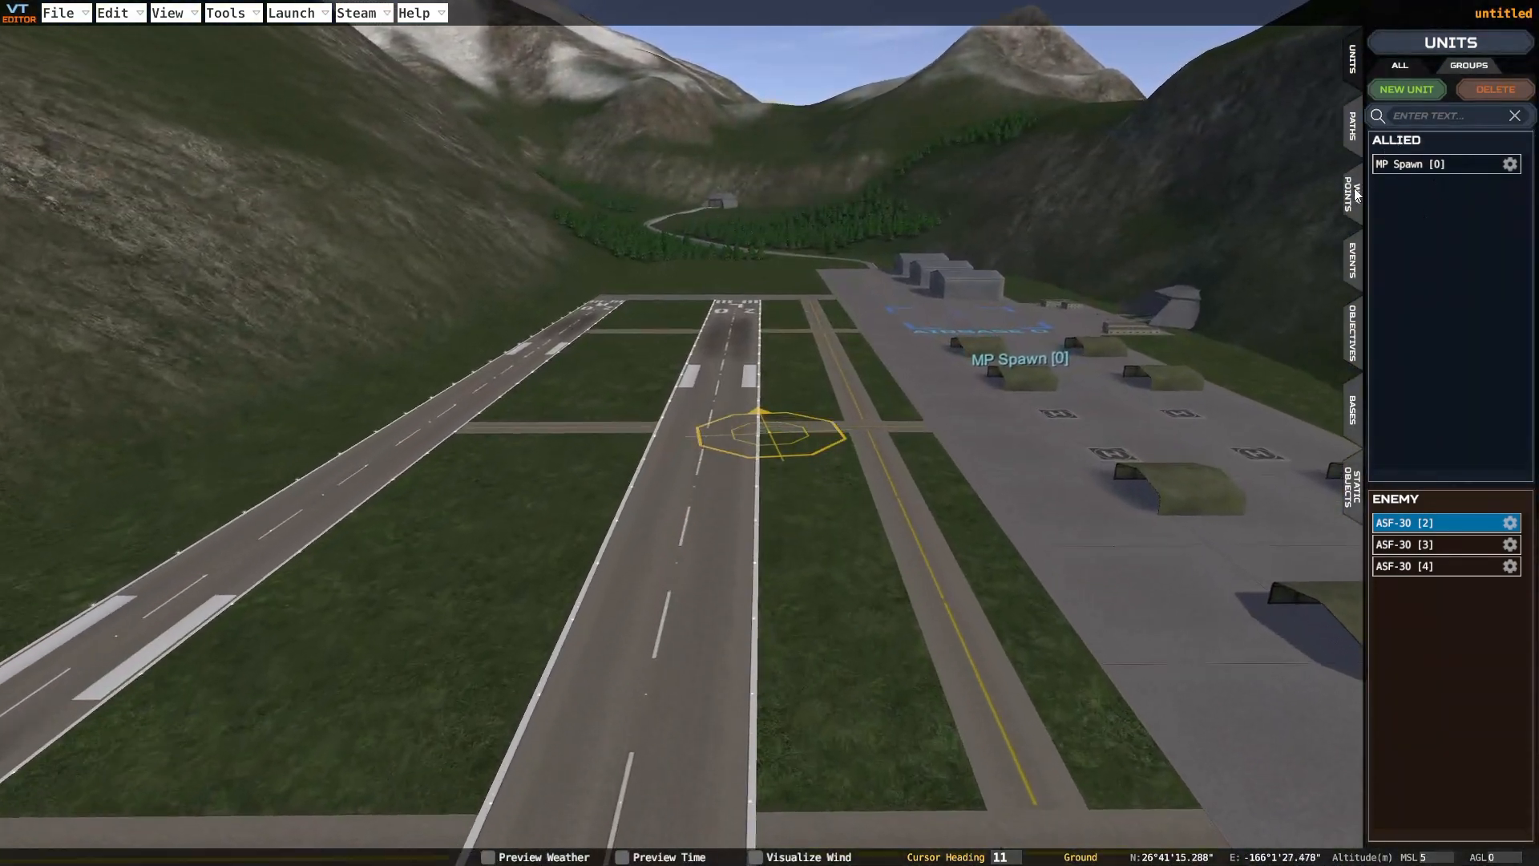
key("d")
Create a Team A Destroy objective targeting ASF-30 [2], [3] and [4], with a minimum of 3 required
left_click(1352, 333)
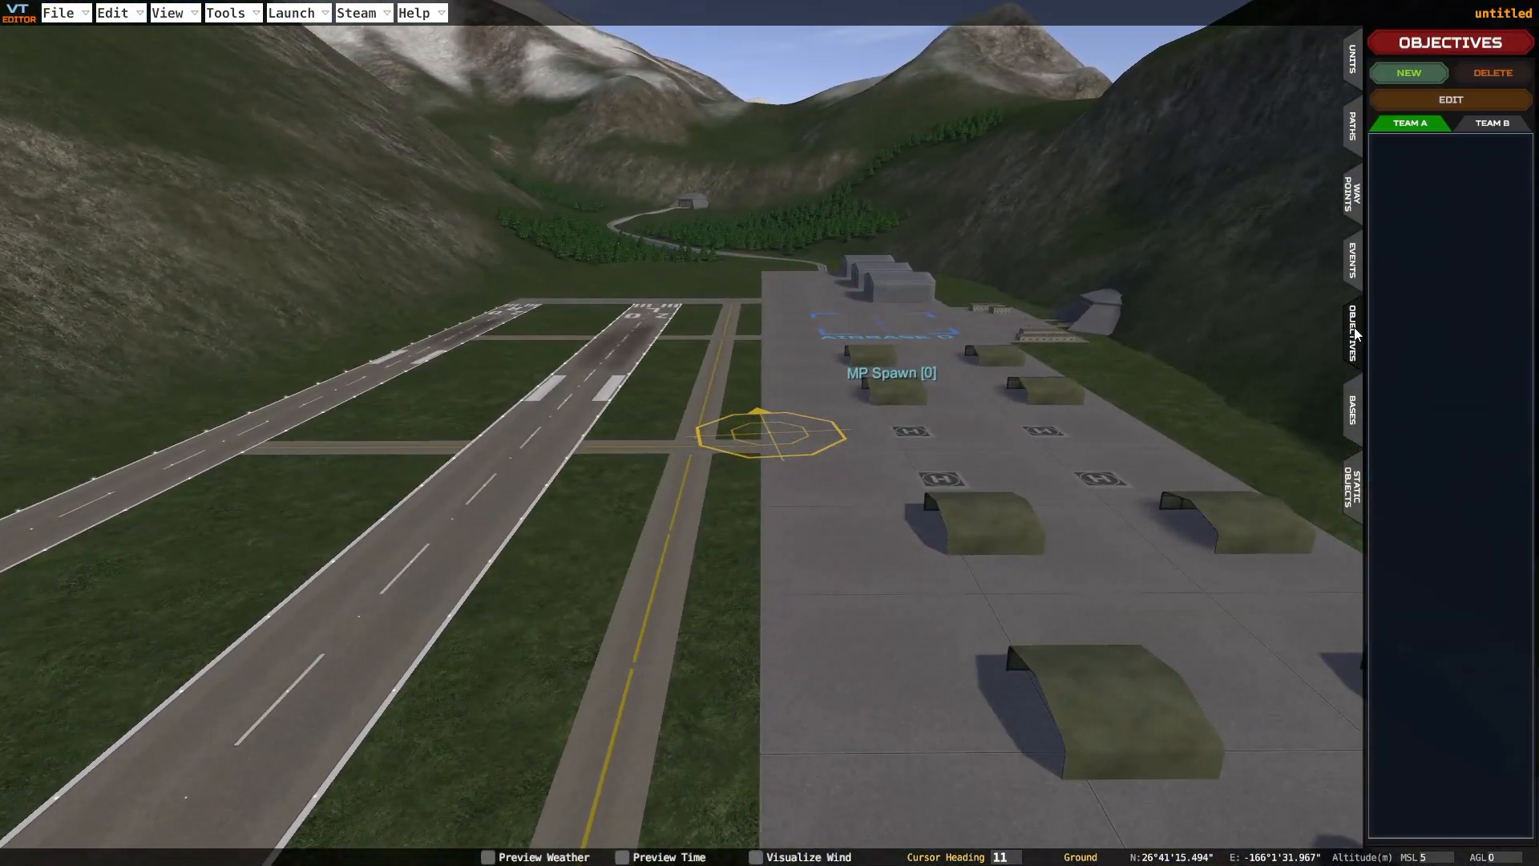
left_click(1397, 68)
left_click(1426, 97)
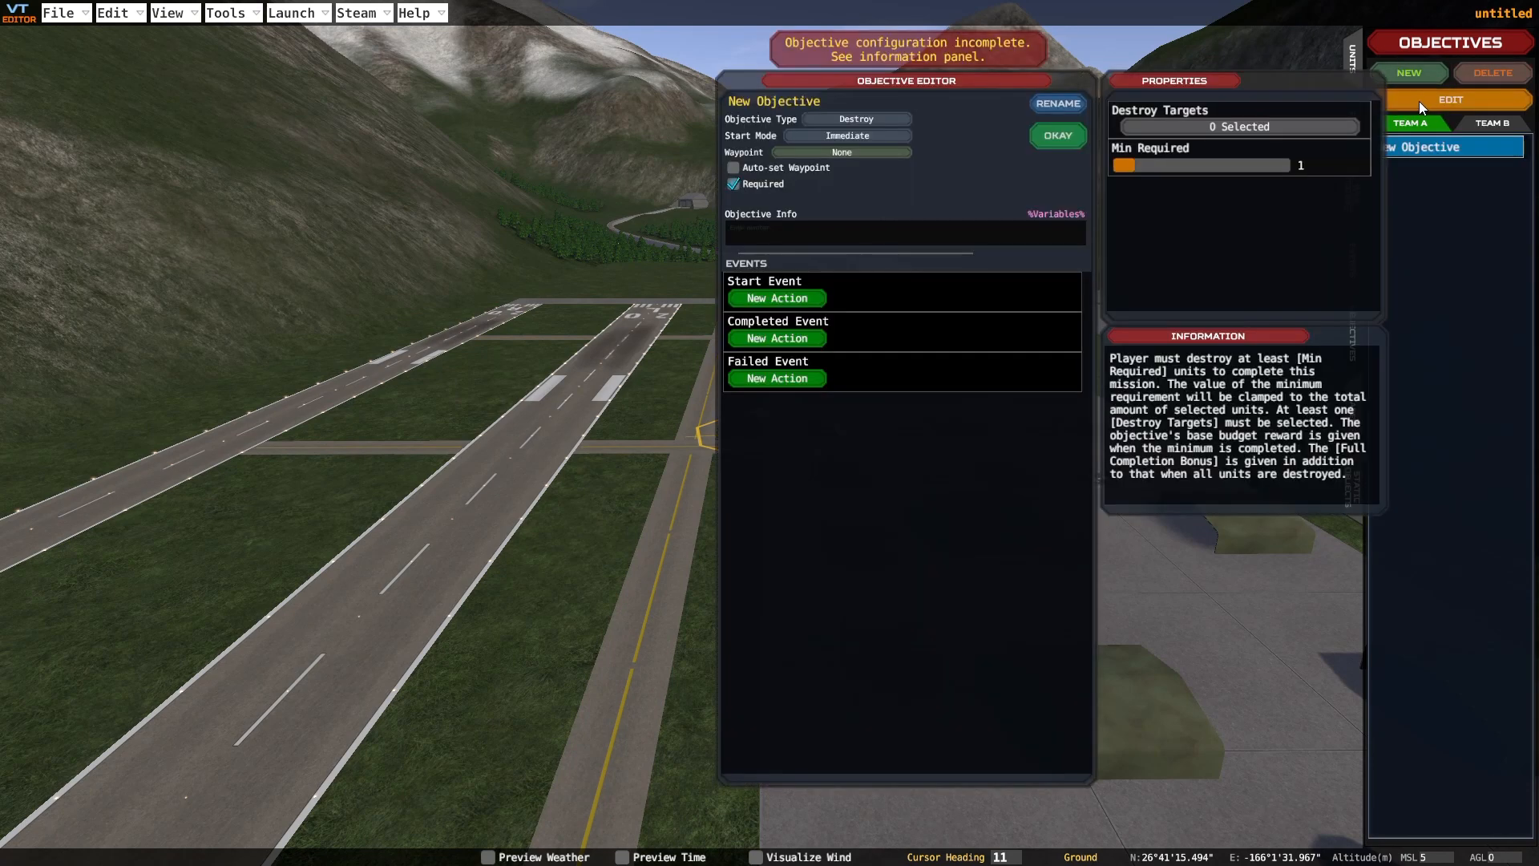
left_click(1154, 127)
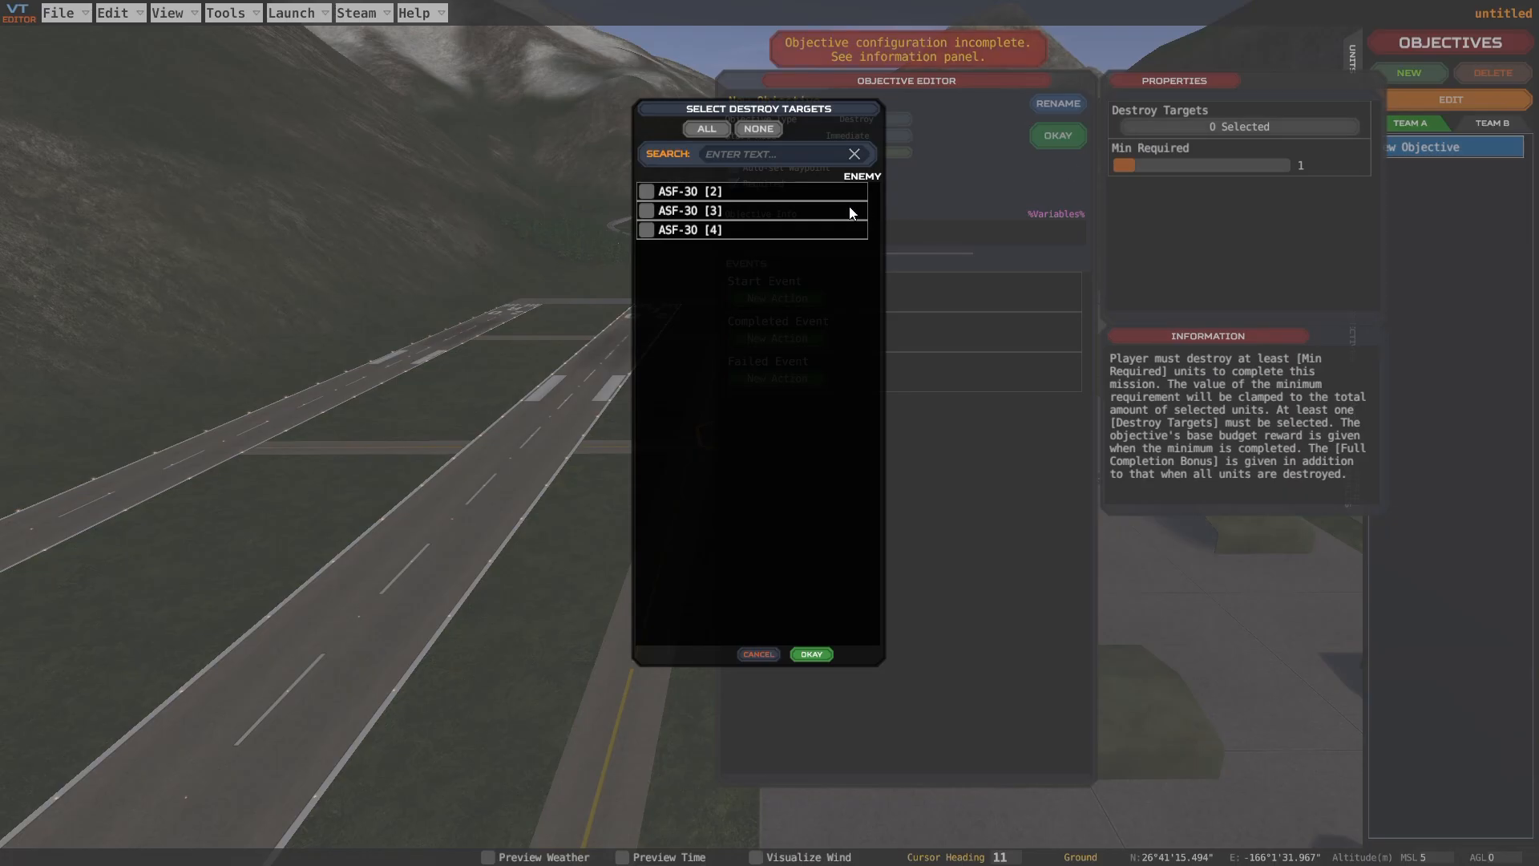
left_click(646, 192)
left_click(647, 210)
left_click(647, 230)
left_click(802, 654)
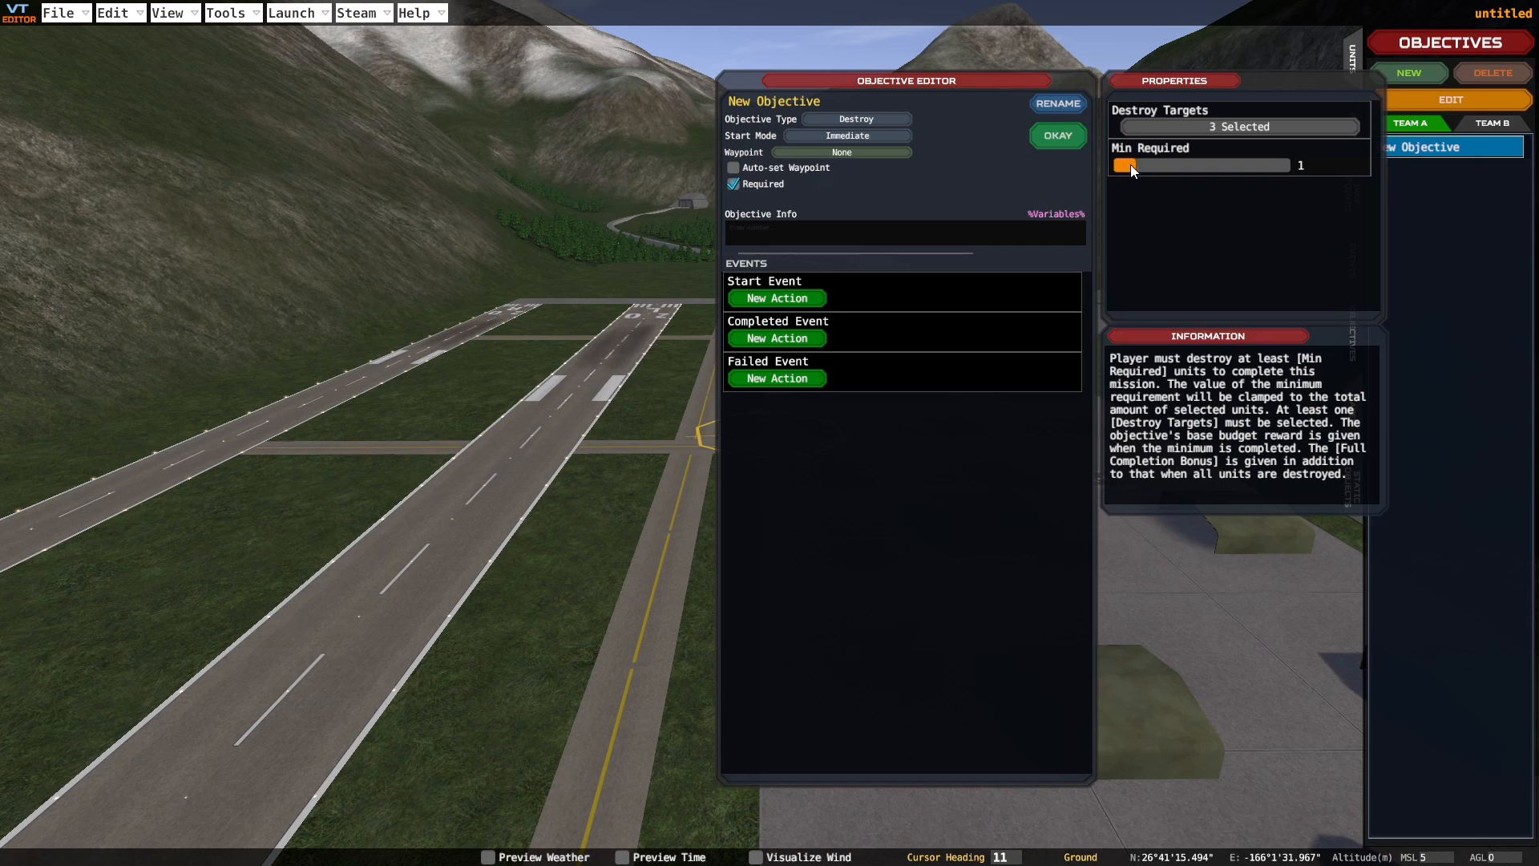
left_click(1150, 124)
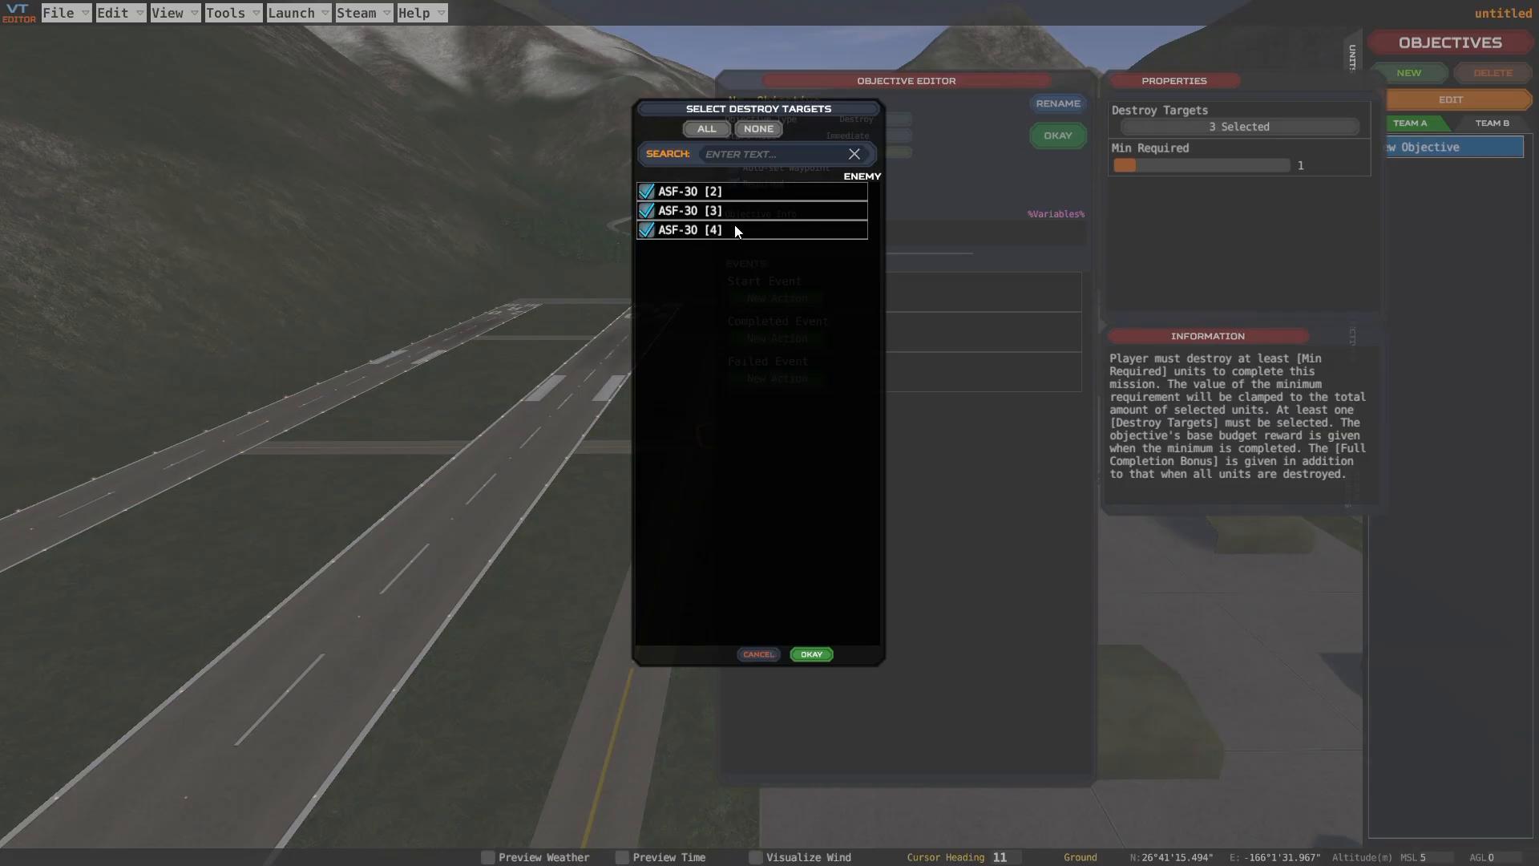
left_click(812, 655)
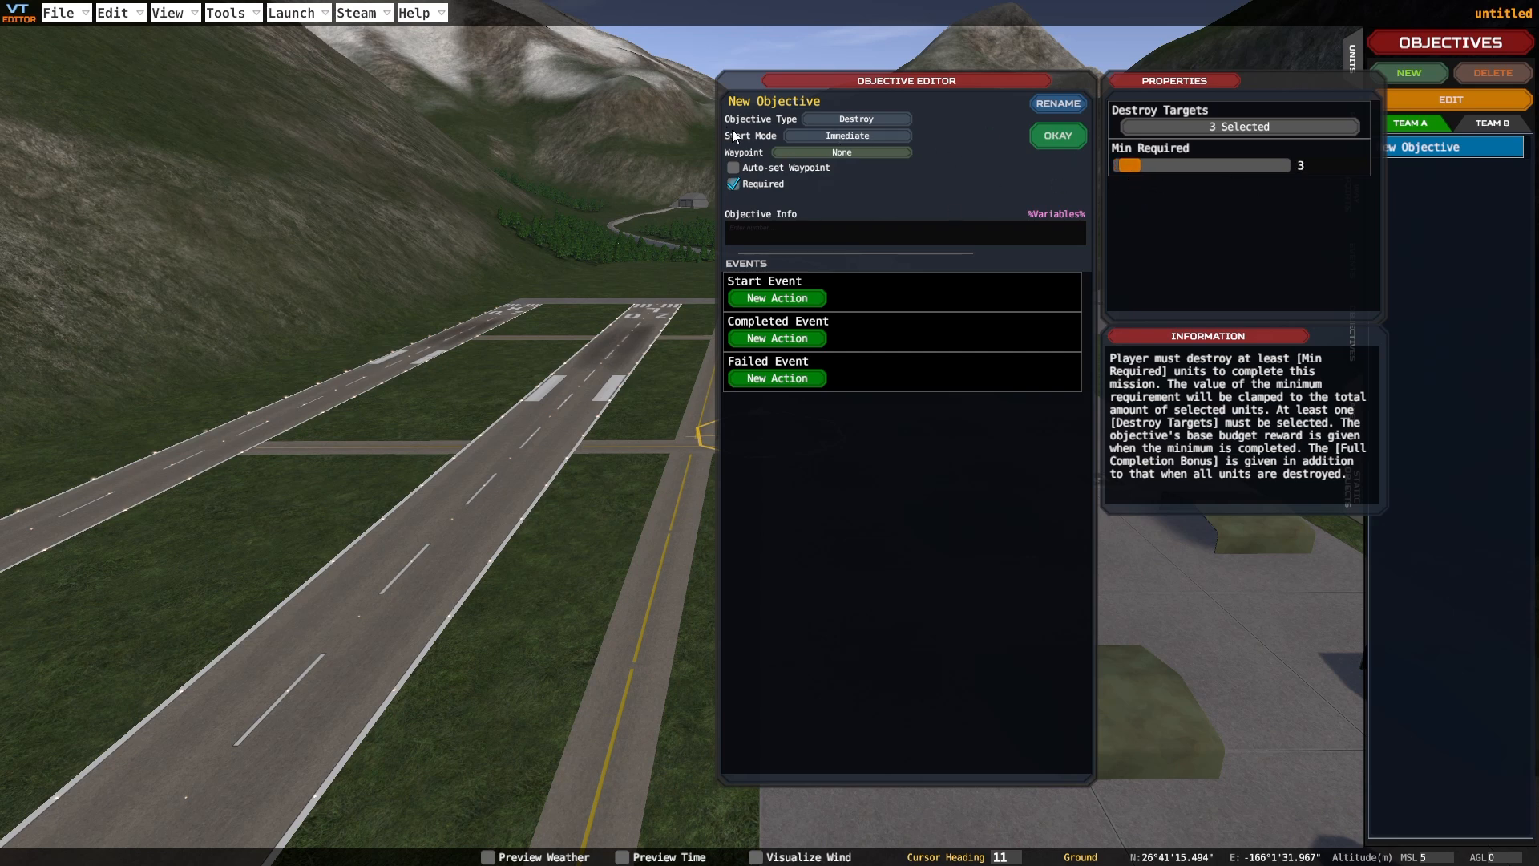
Assign New Waypoint as the objective's waypoint, keeping the Immediate start mode
left_click(807, 135)
left_click(818, 152)
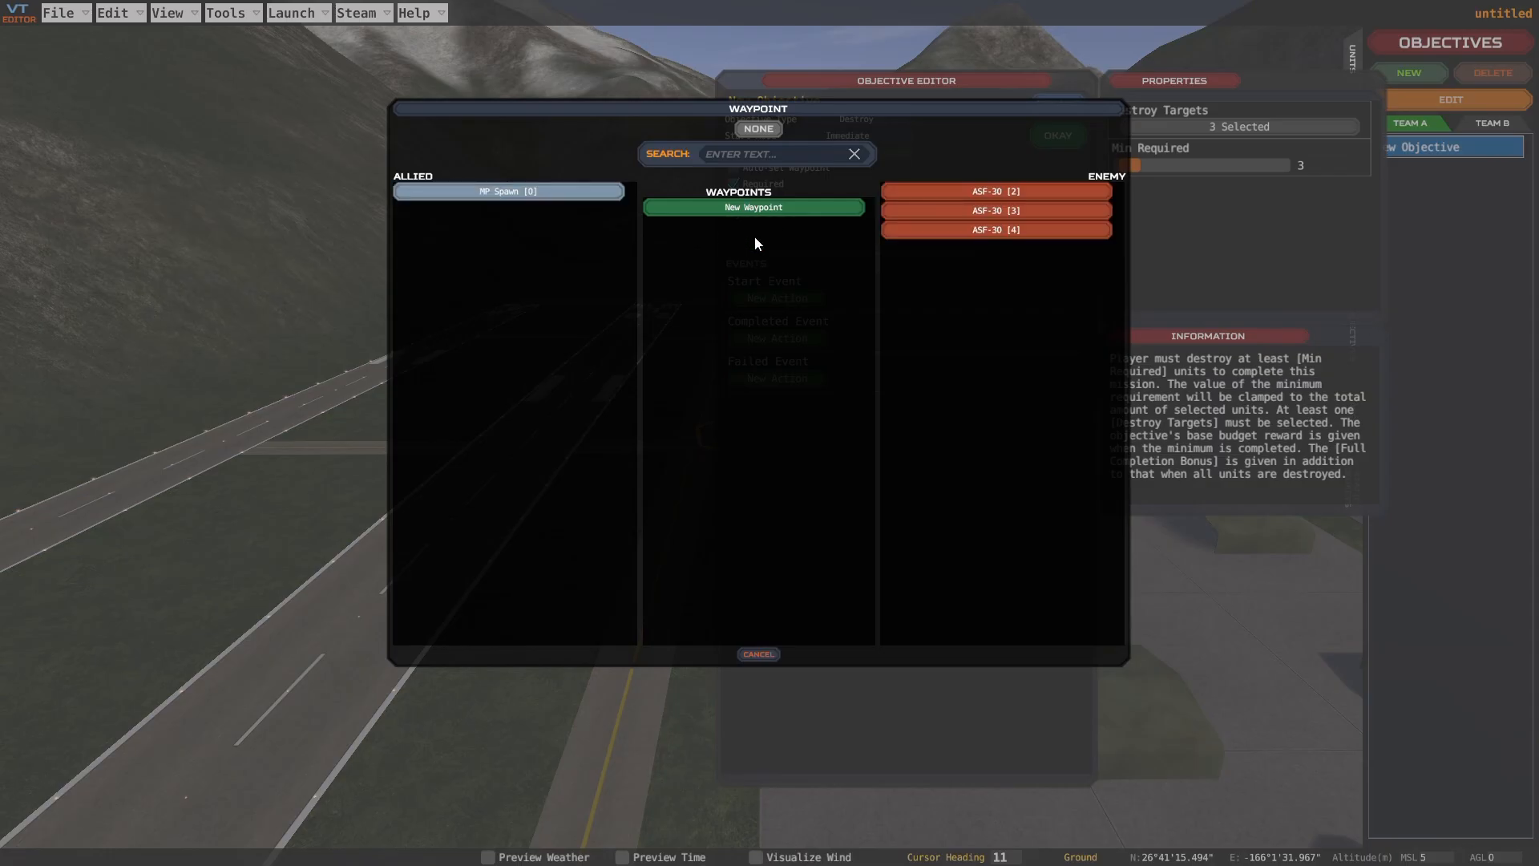
left_click(759, 208)
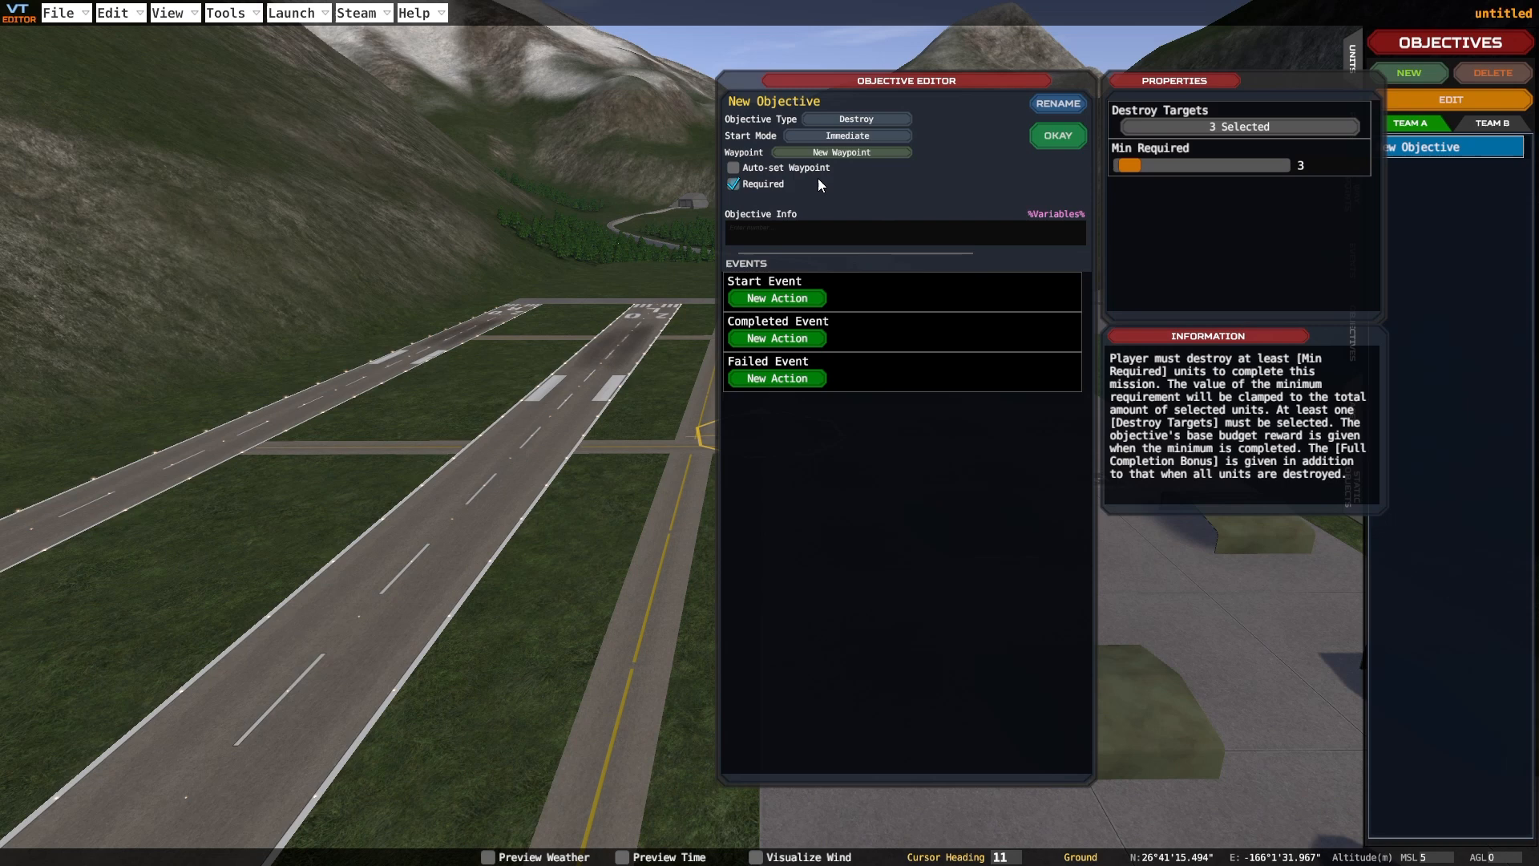
Rename the objective as Destroy Aircraft
left_click(1054, 104)
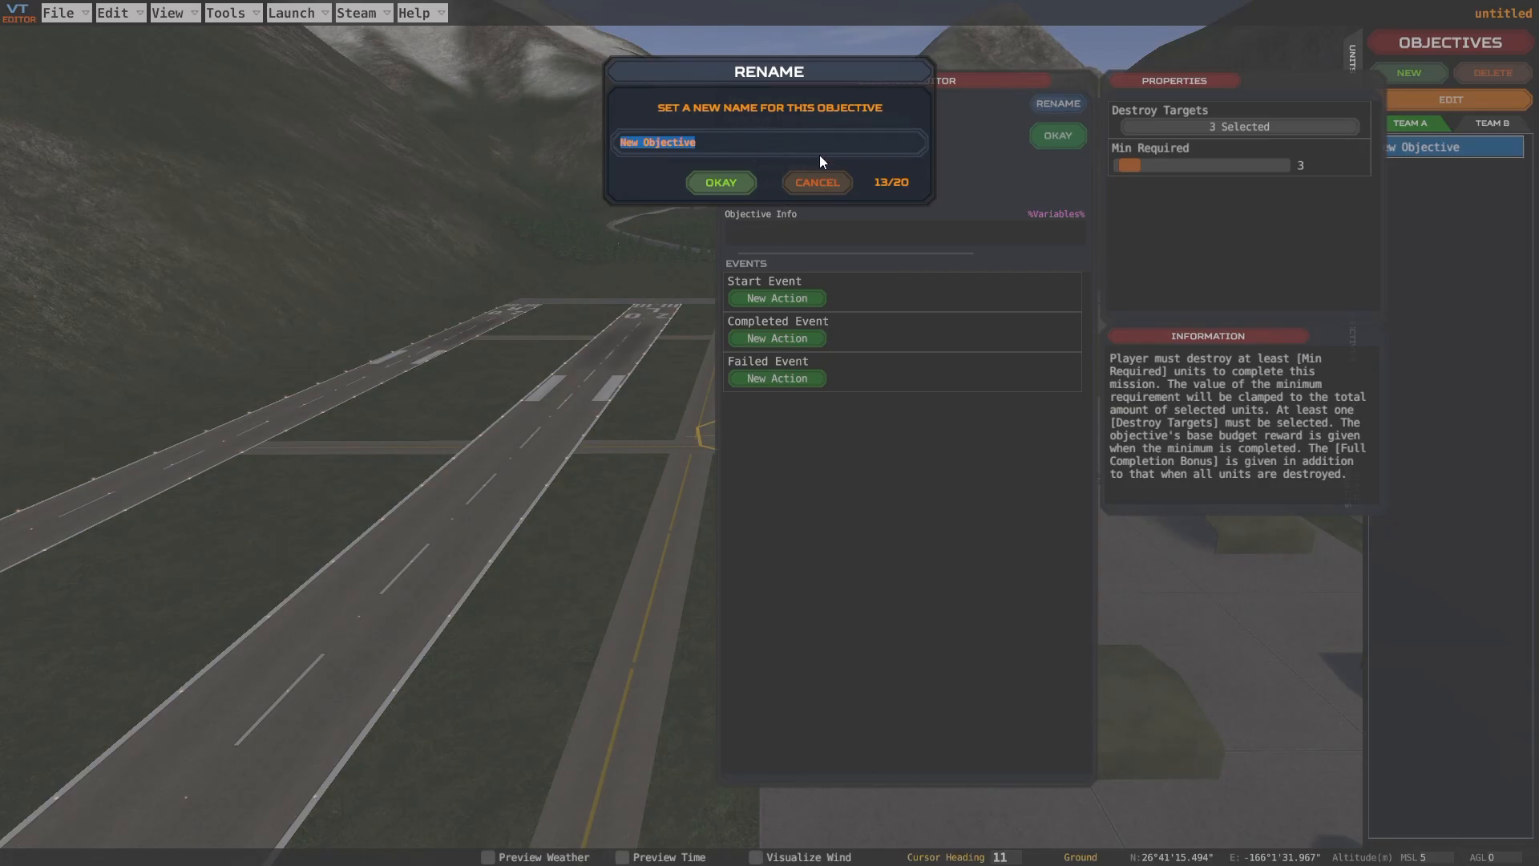
key("BackSpace")
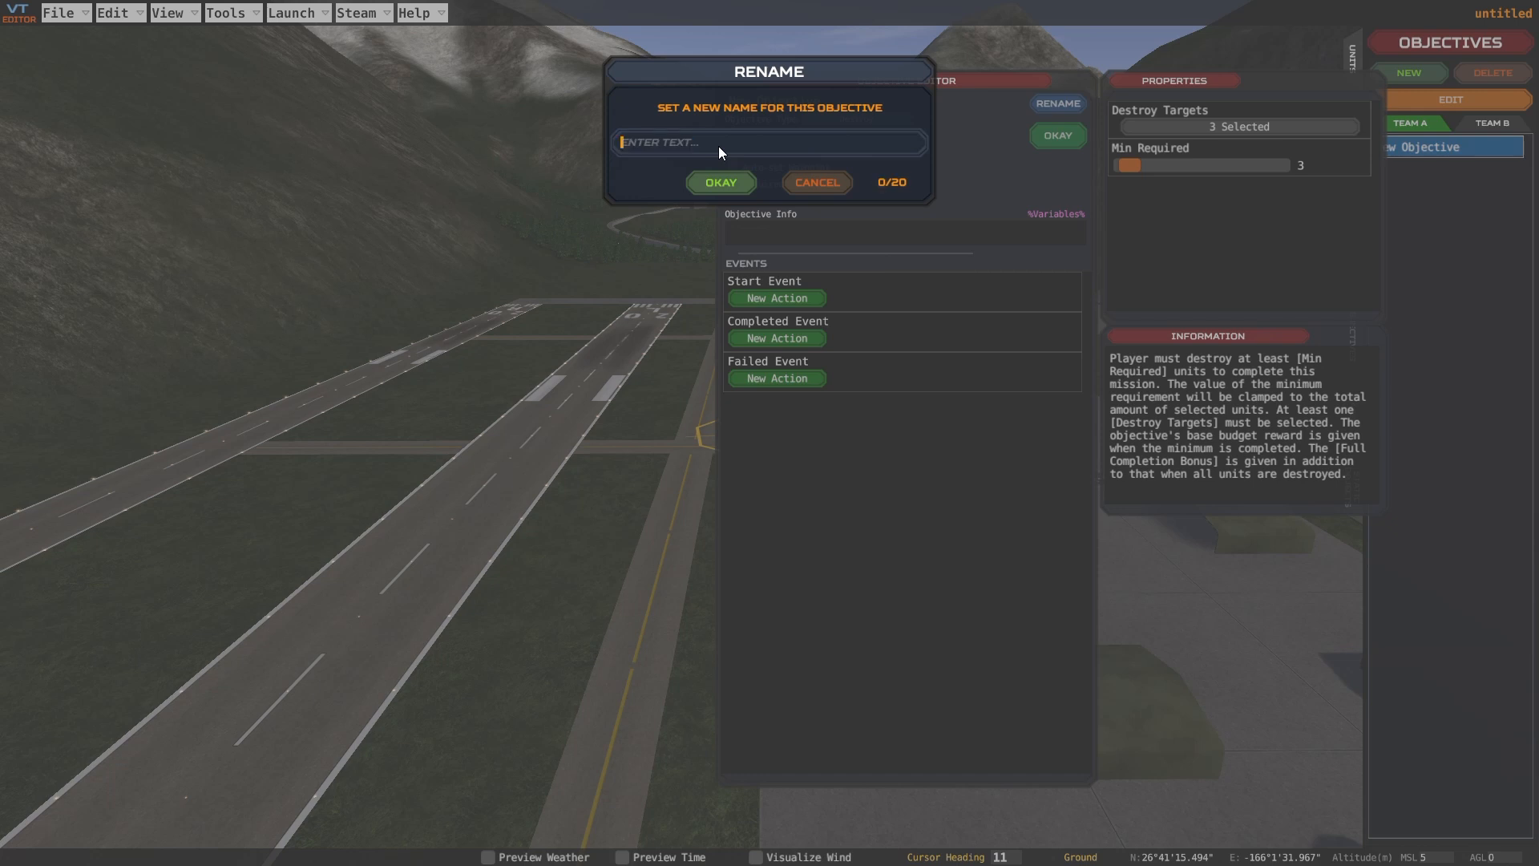
type("Destroy Aircraft")
left_click(721, 182)
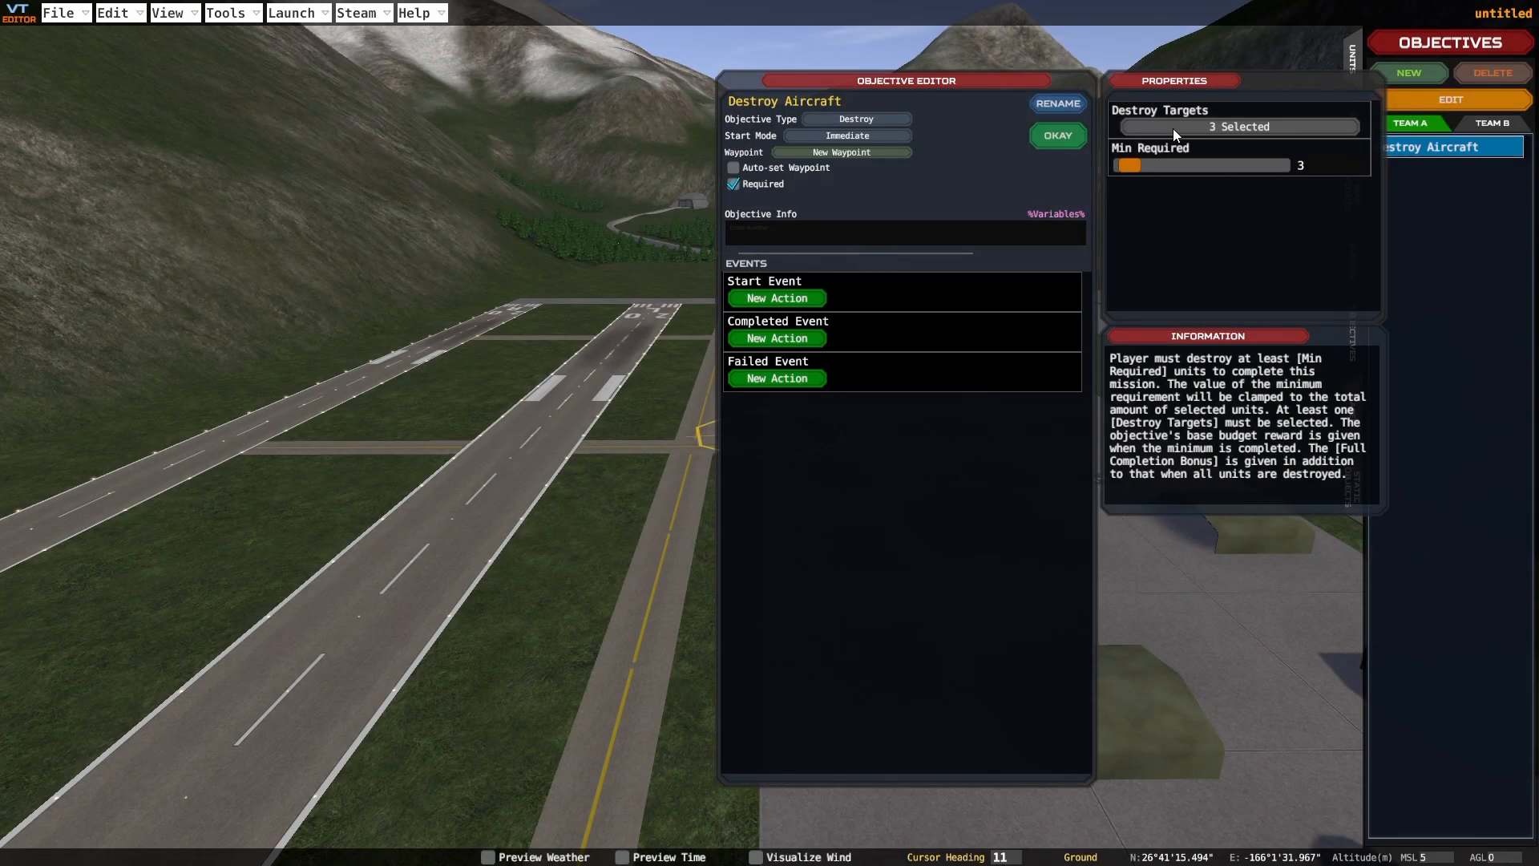
Review the available objective types without changing the Destroy type, and close the objective editor
left_click(850, 120)
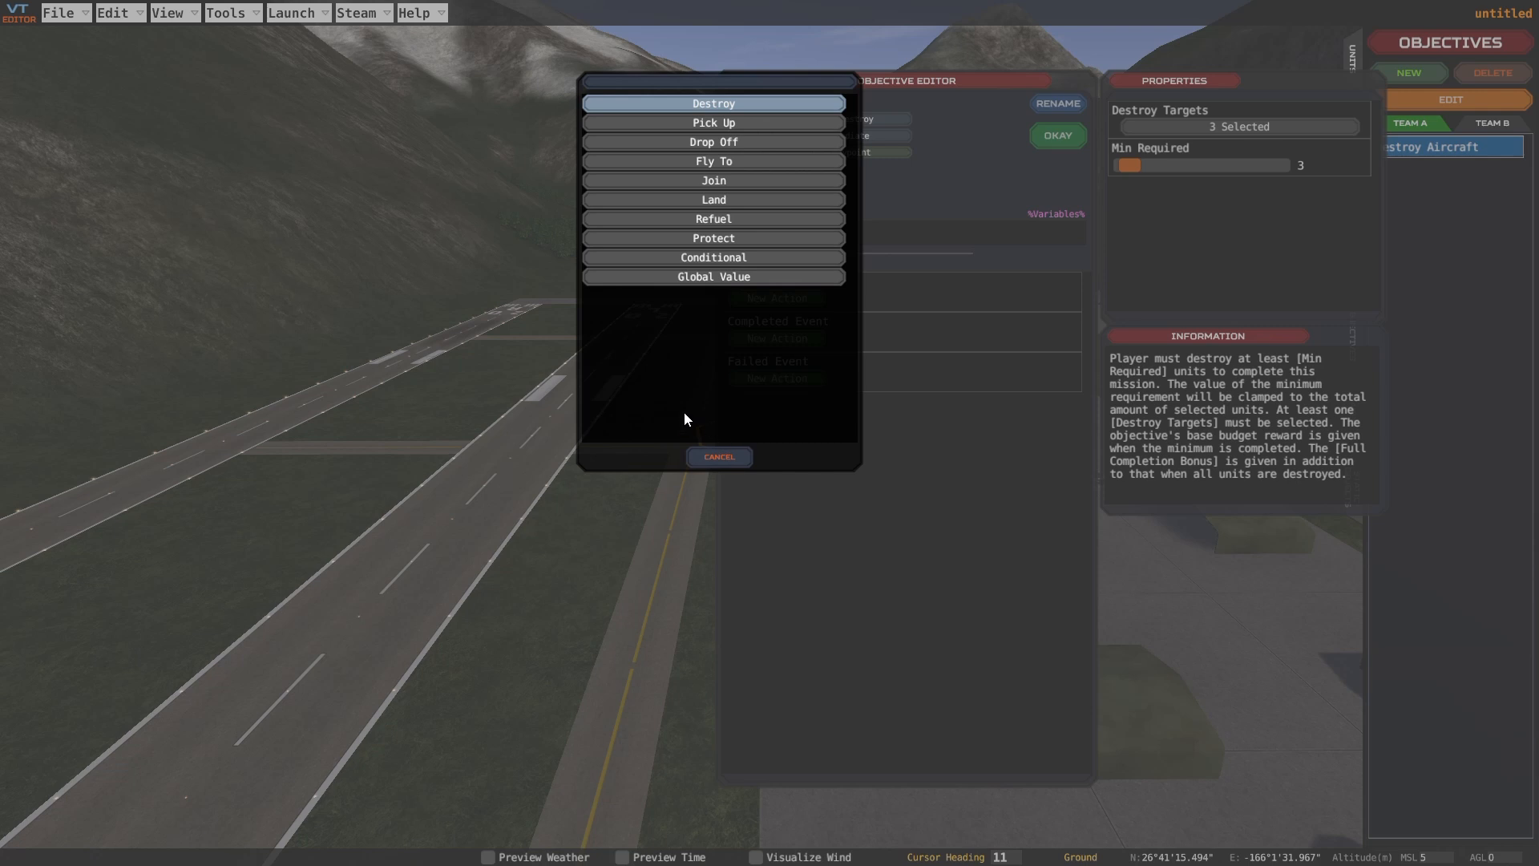
left_click(720, 458)
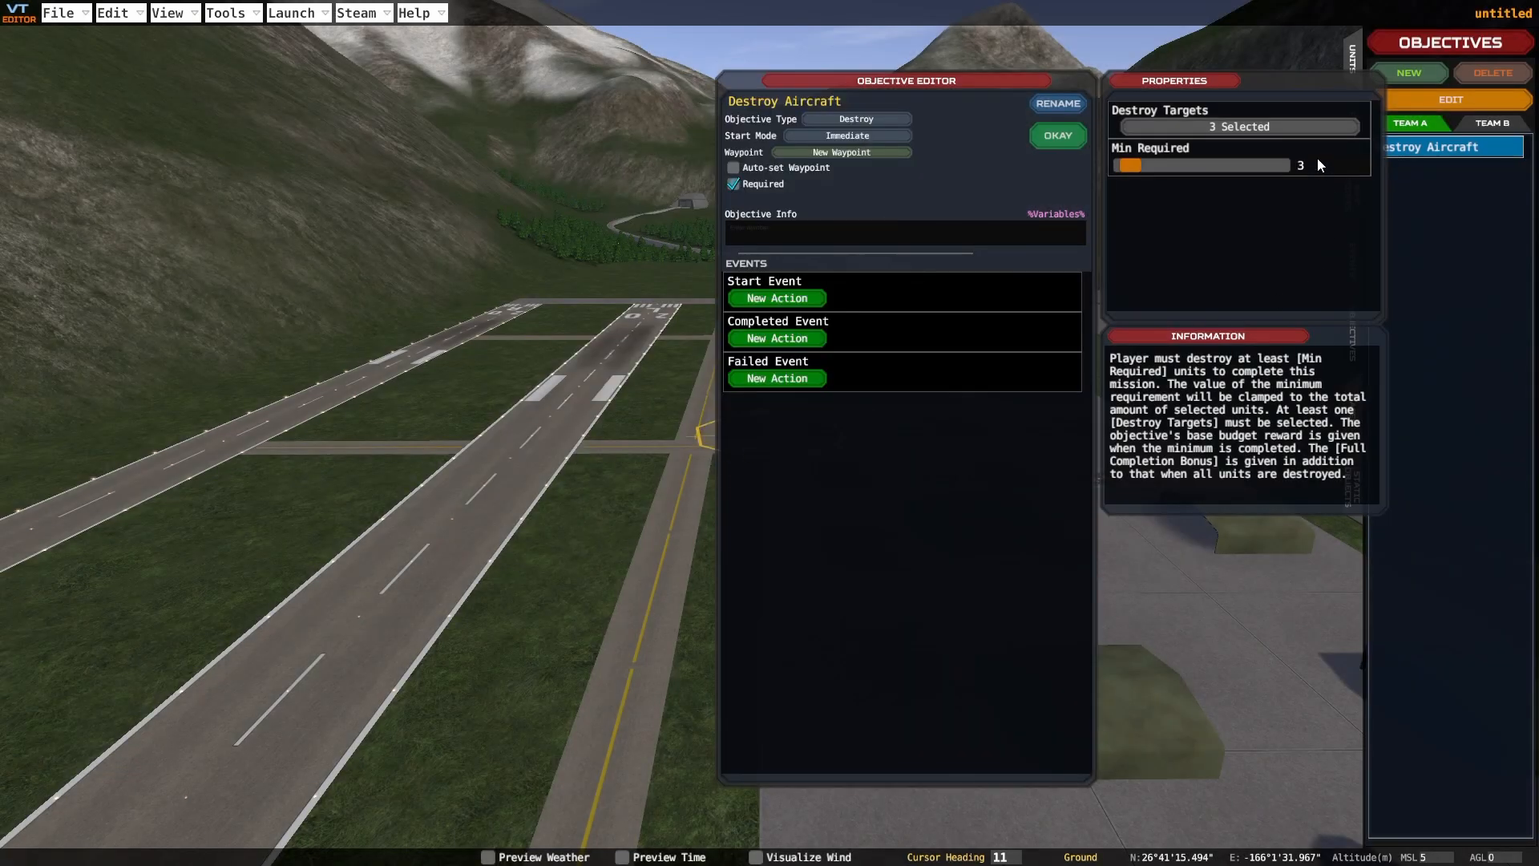
left_click(1047, 136)
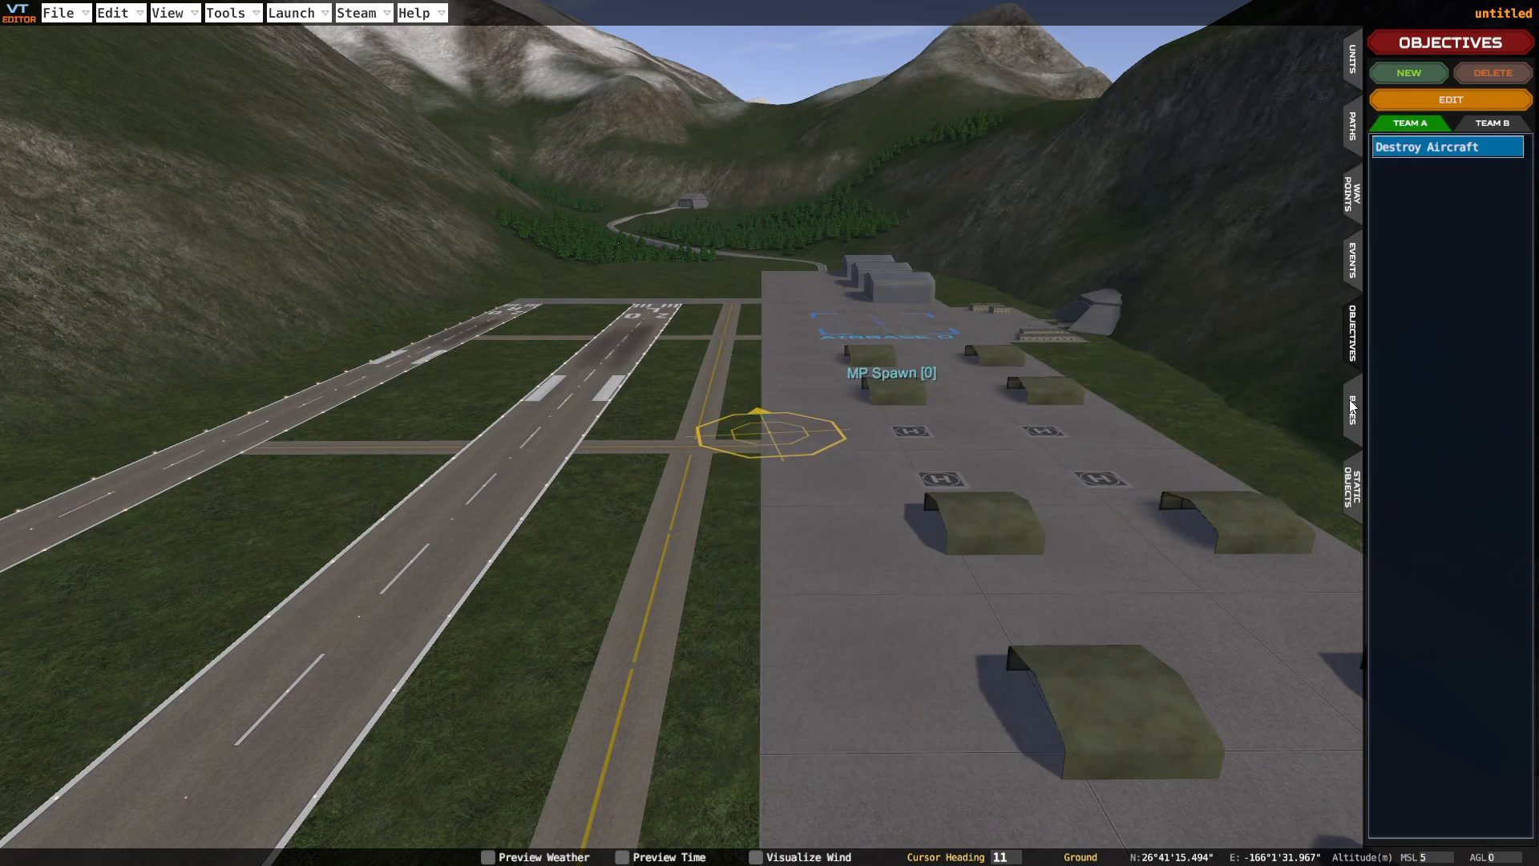
Create a timed event group that begins immediately with a 10 s initial delay, and add an event at 10 seconds
left_click(1360, 257)
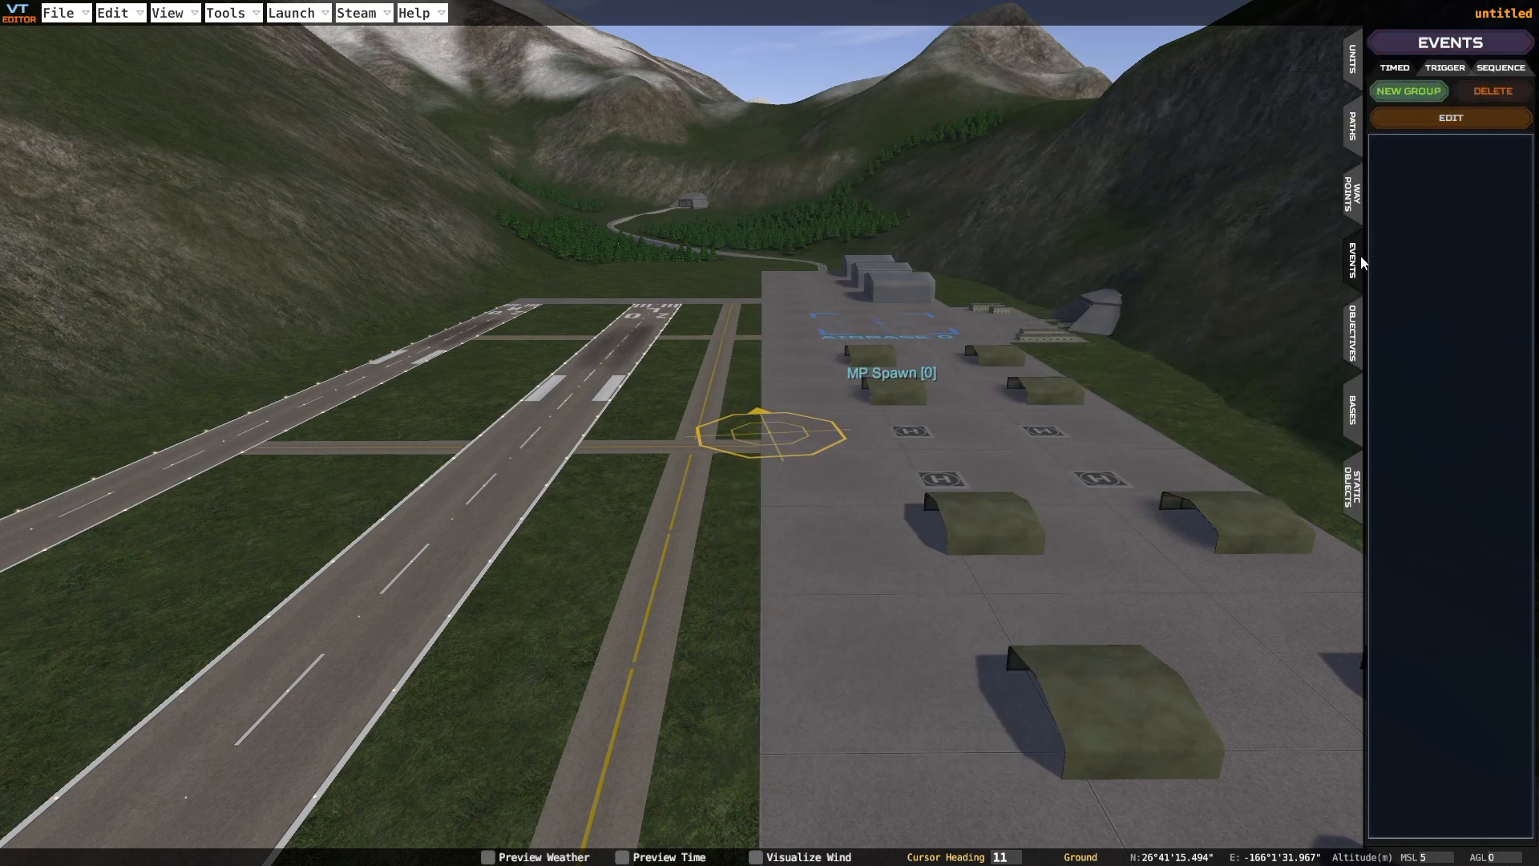
left_click(1404, 93)
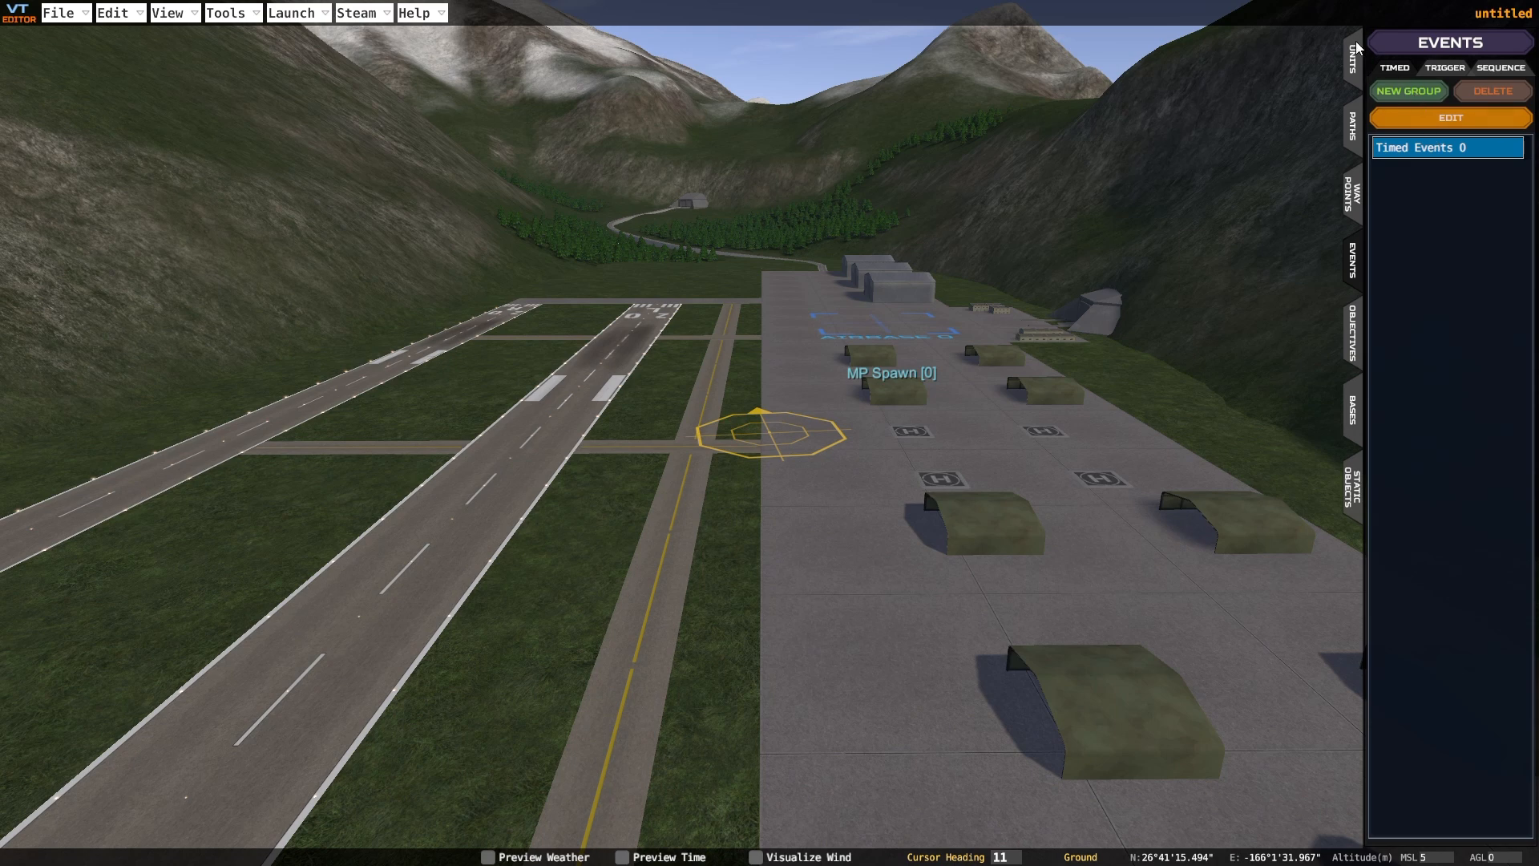
left_click(1407, 122)
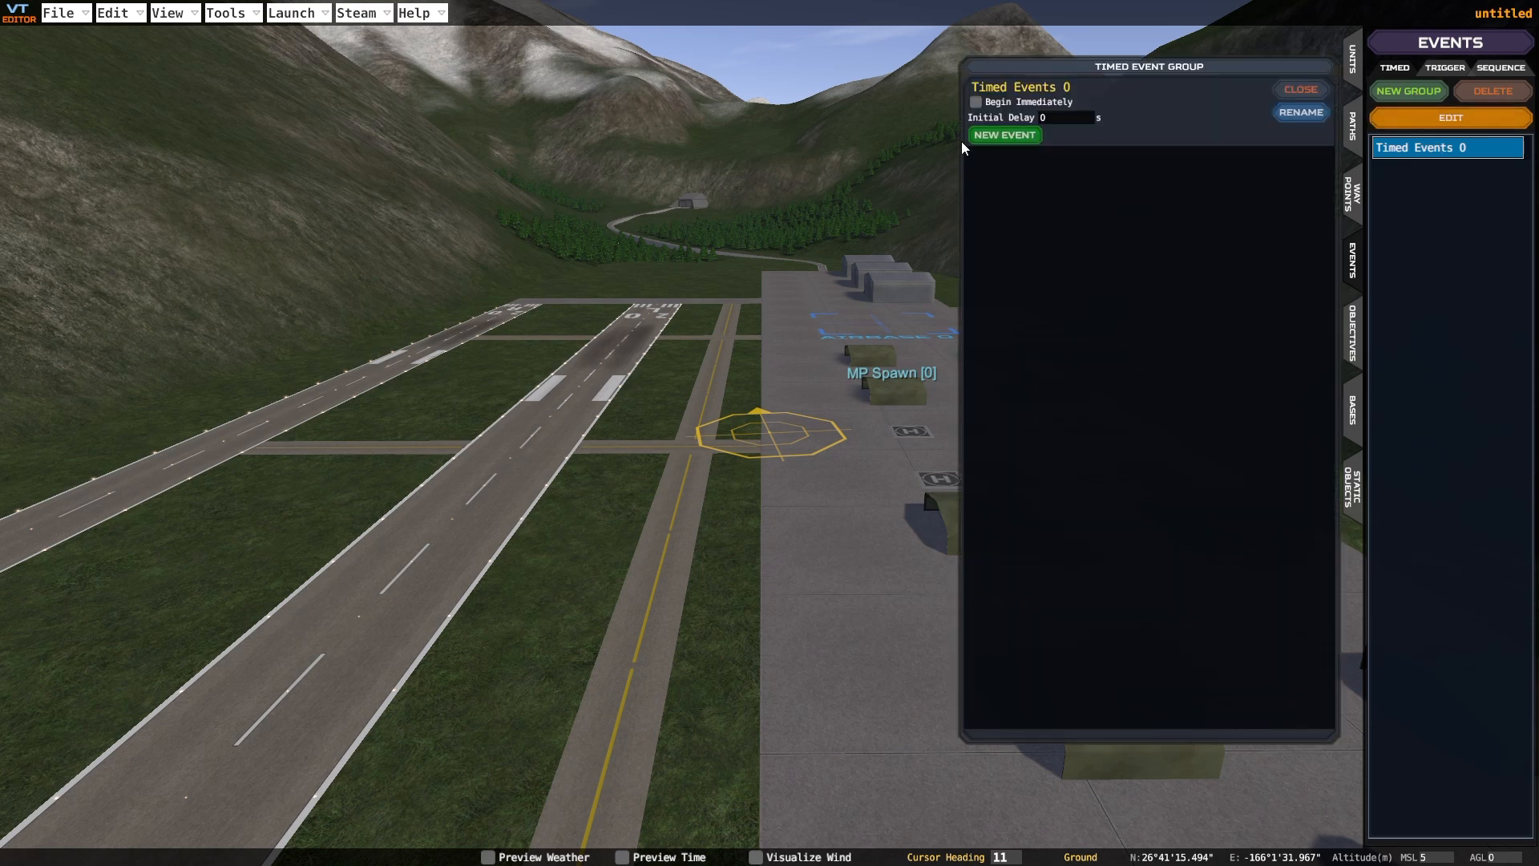
left_click(977, 102)
left_click(1045, 119)
left_click(991, 136)
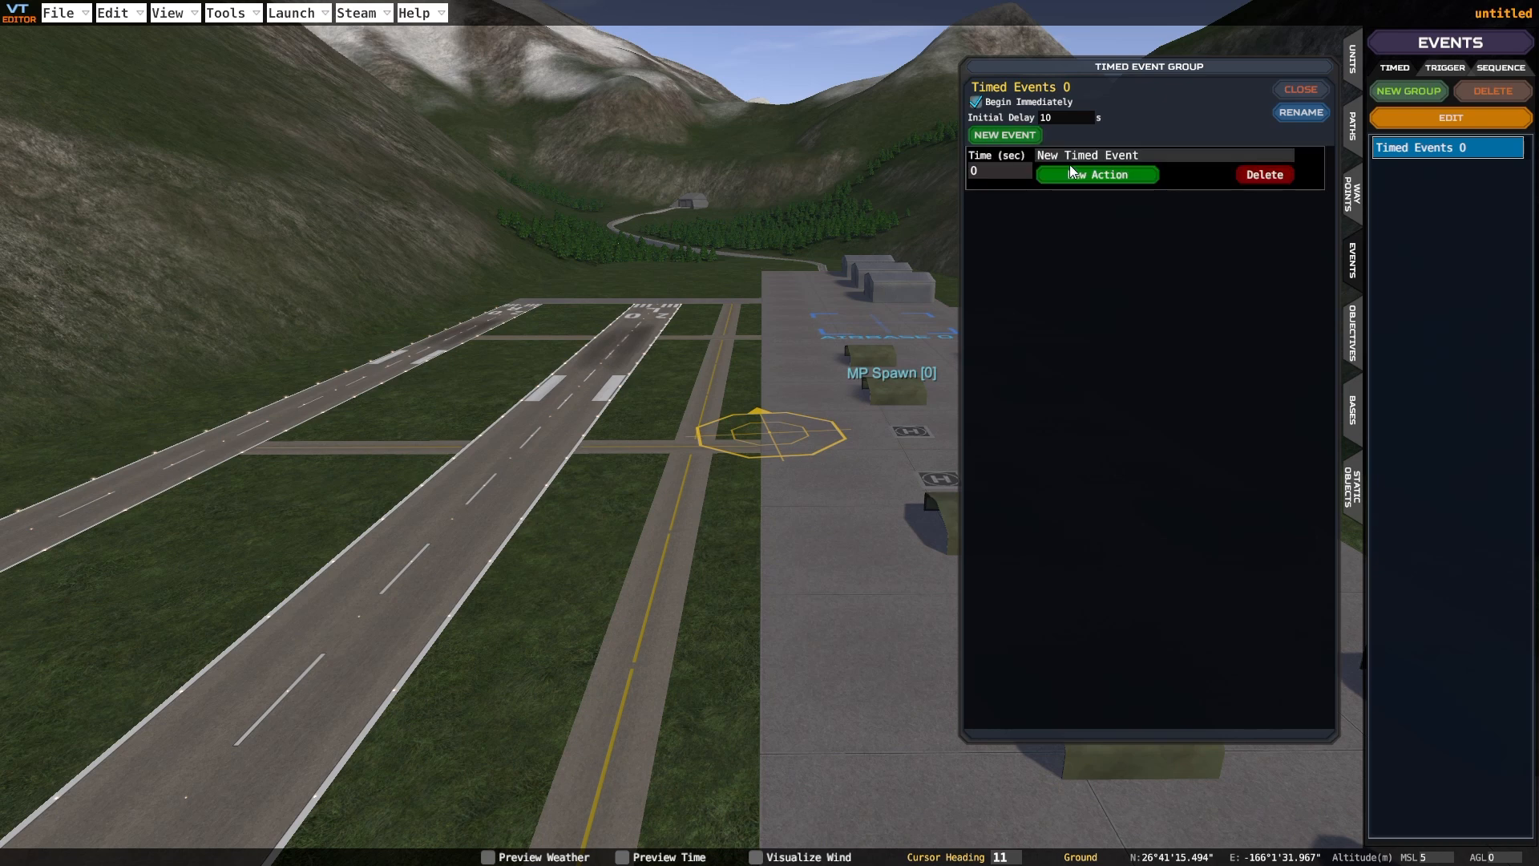
left_click(1020, 160)
type("10")
Add an Orbit Waypoint action for the enemy unit ASF-30 [2] to the timed event, using New Waypoint
left_click(1122, 173)
left_click(1101, 215)
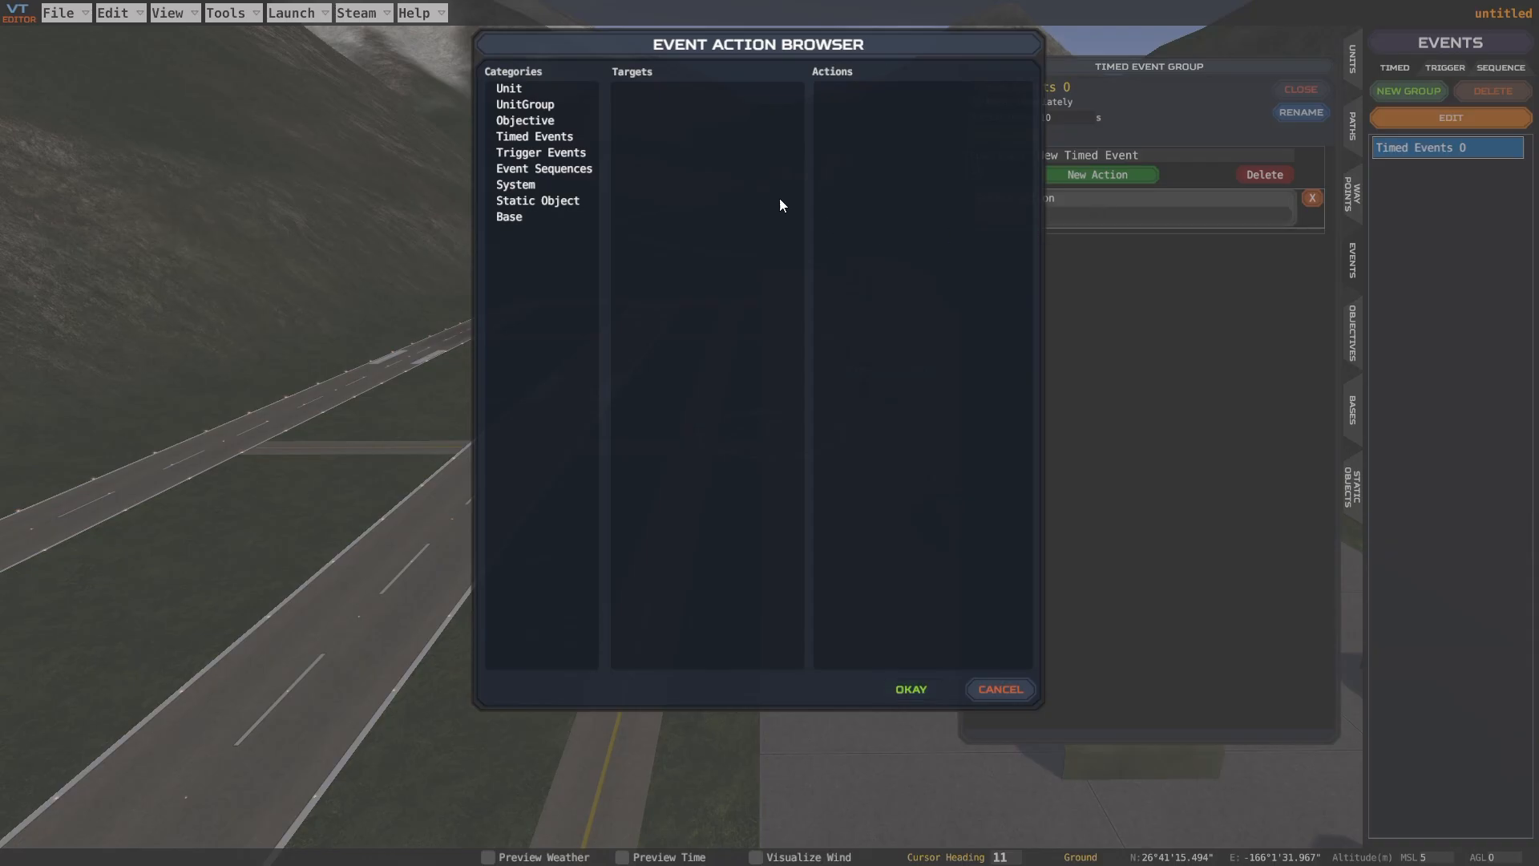
left_click(513, 90)
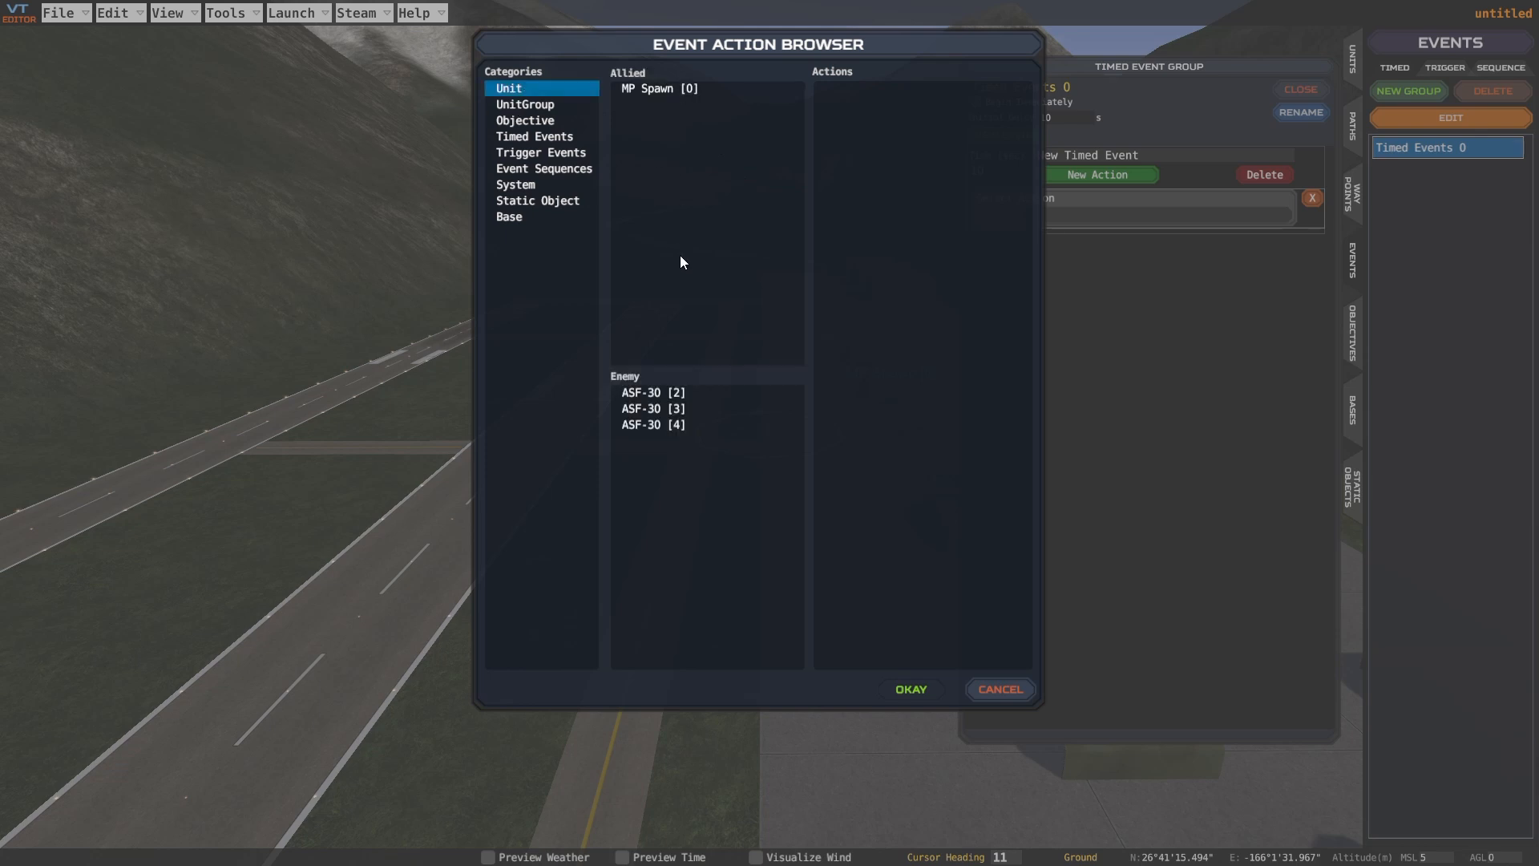
left_click(680, 392)
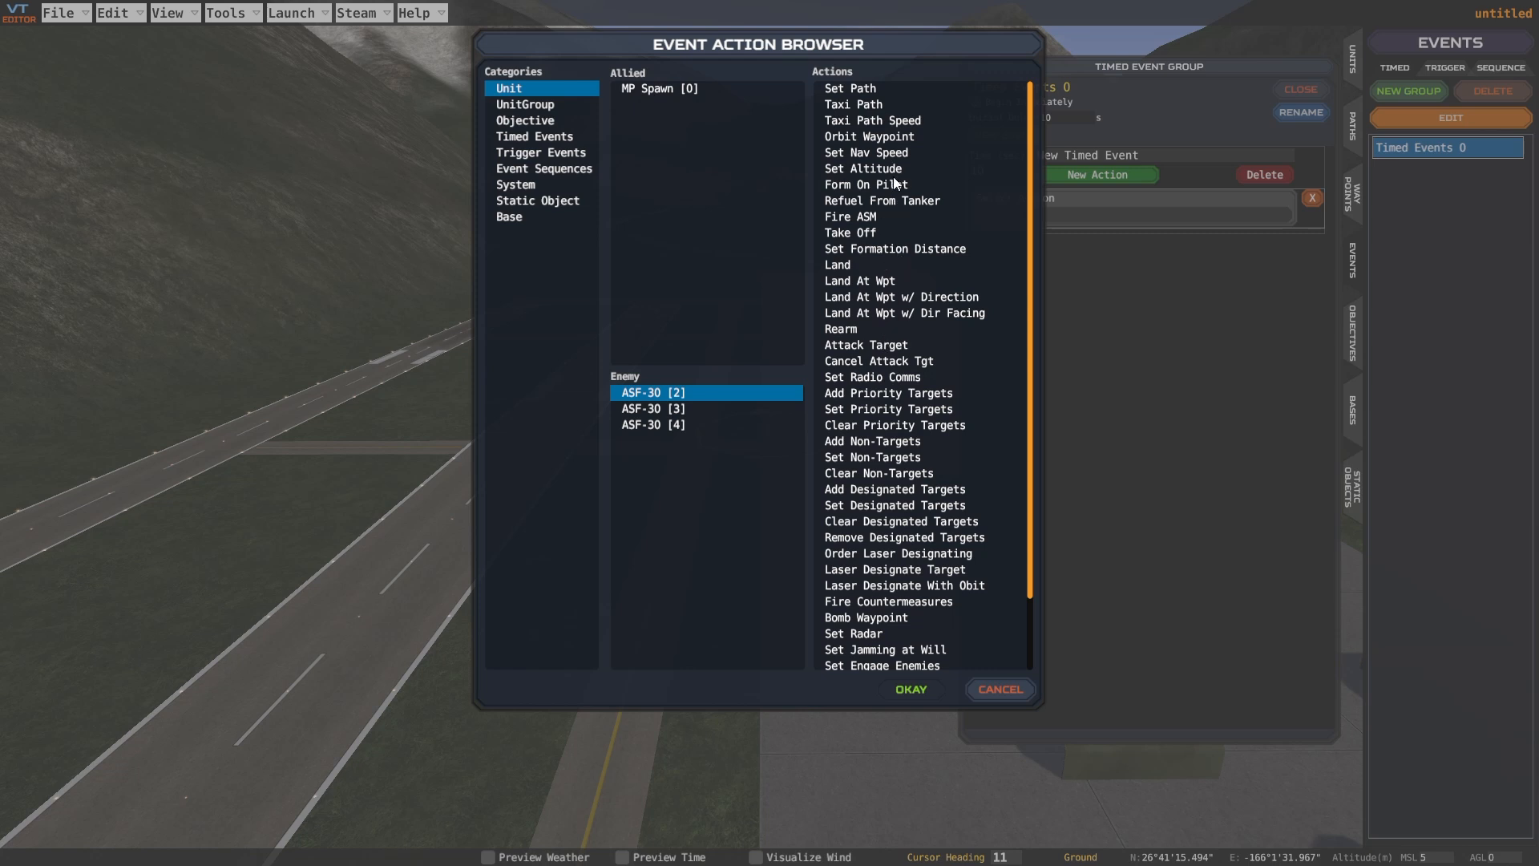
left_click(866, 136)
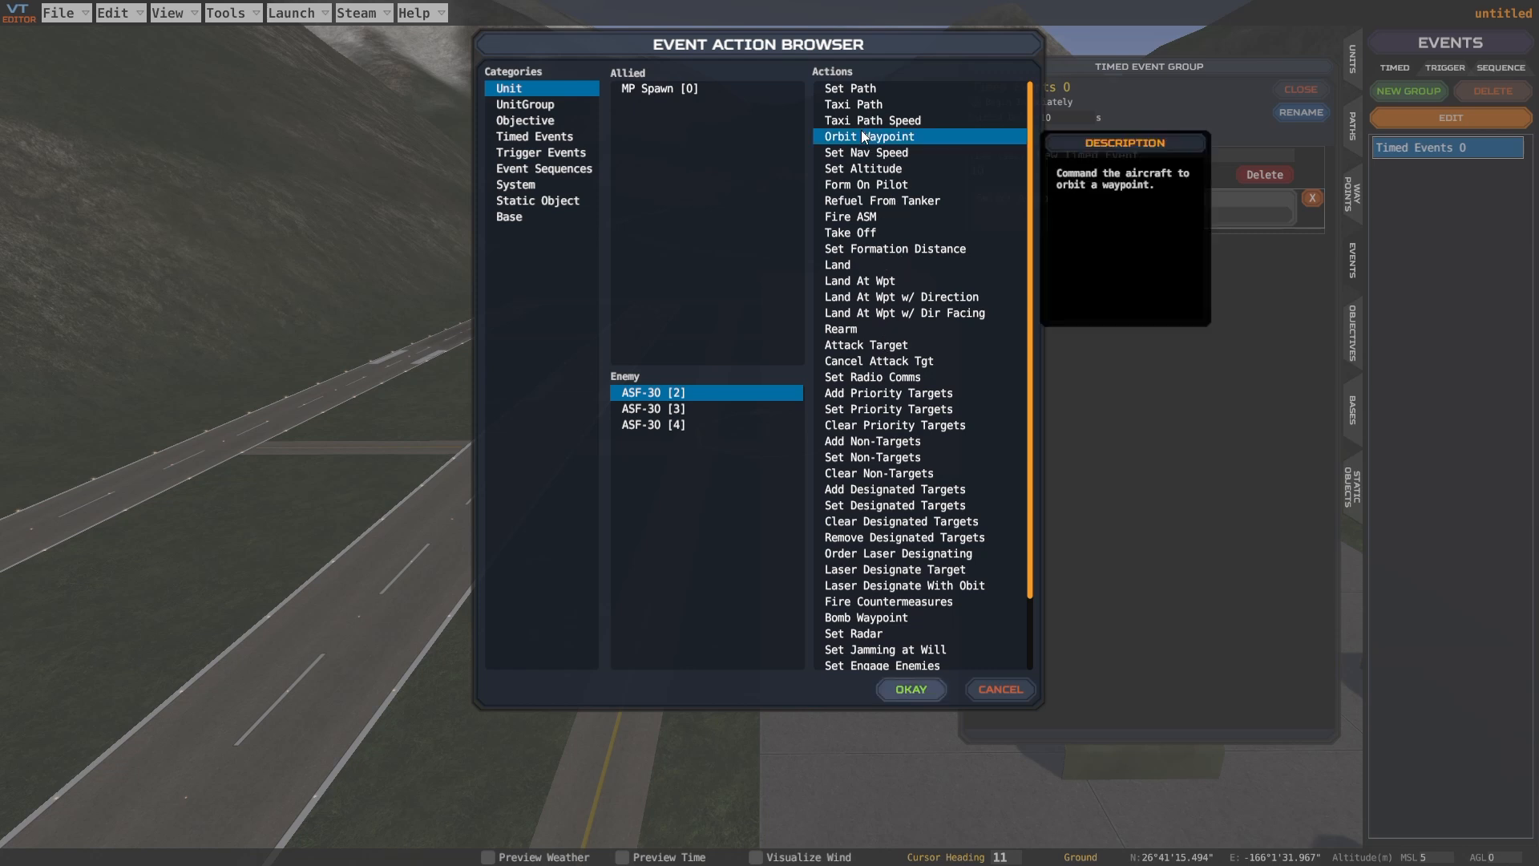
left_click(909, 689)
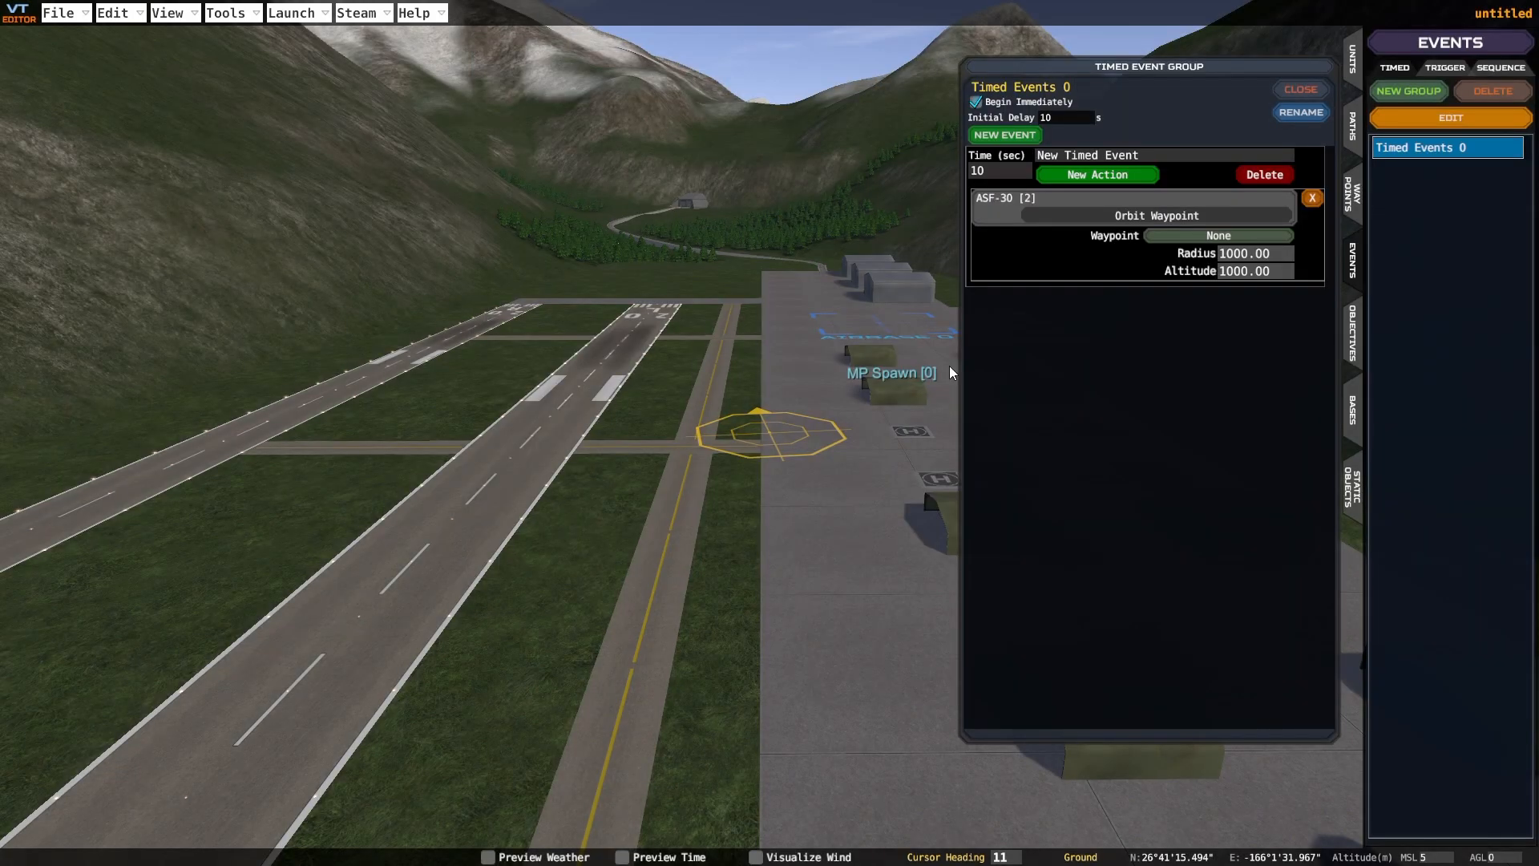
left_click(1183, 235)
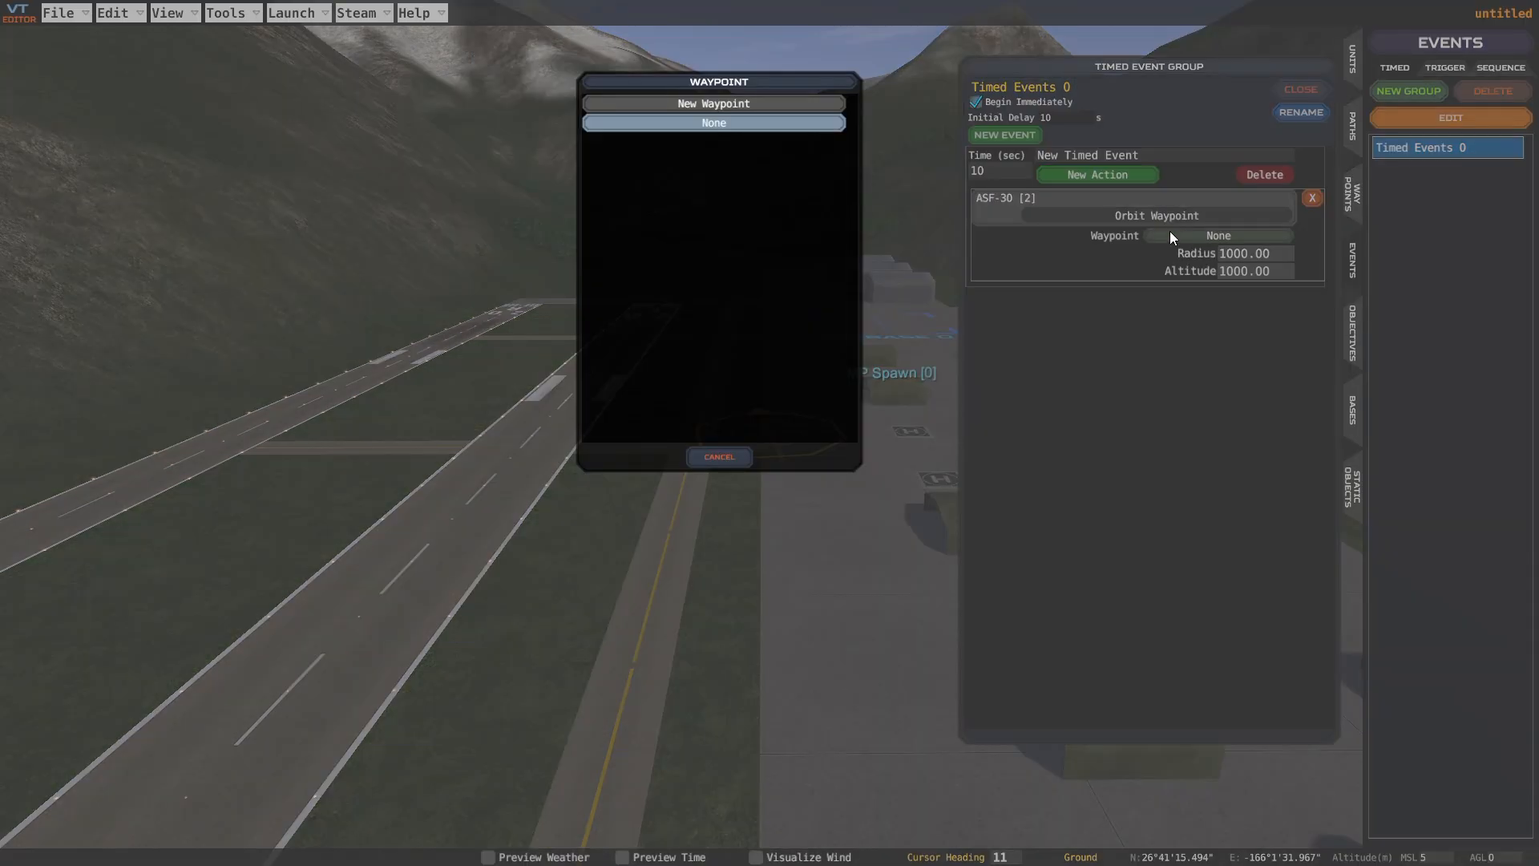
left_click(749, 105)
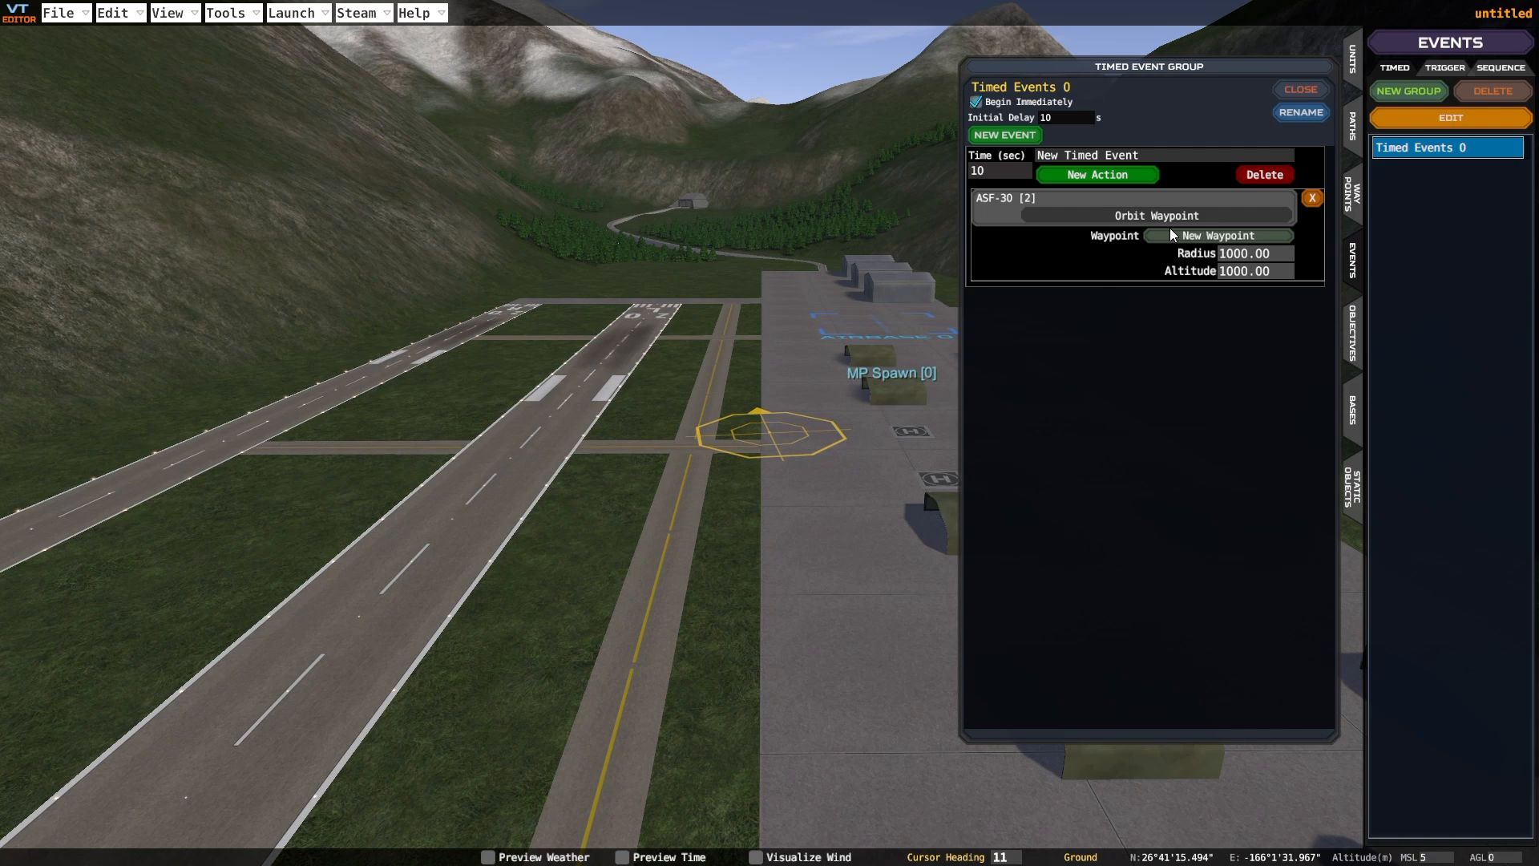
Delete the Orbit Waypoint action and the Timed Events 0 group
left_click(1312, 200)
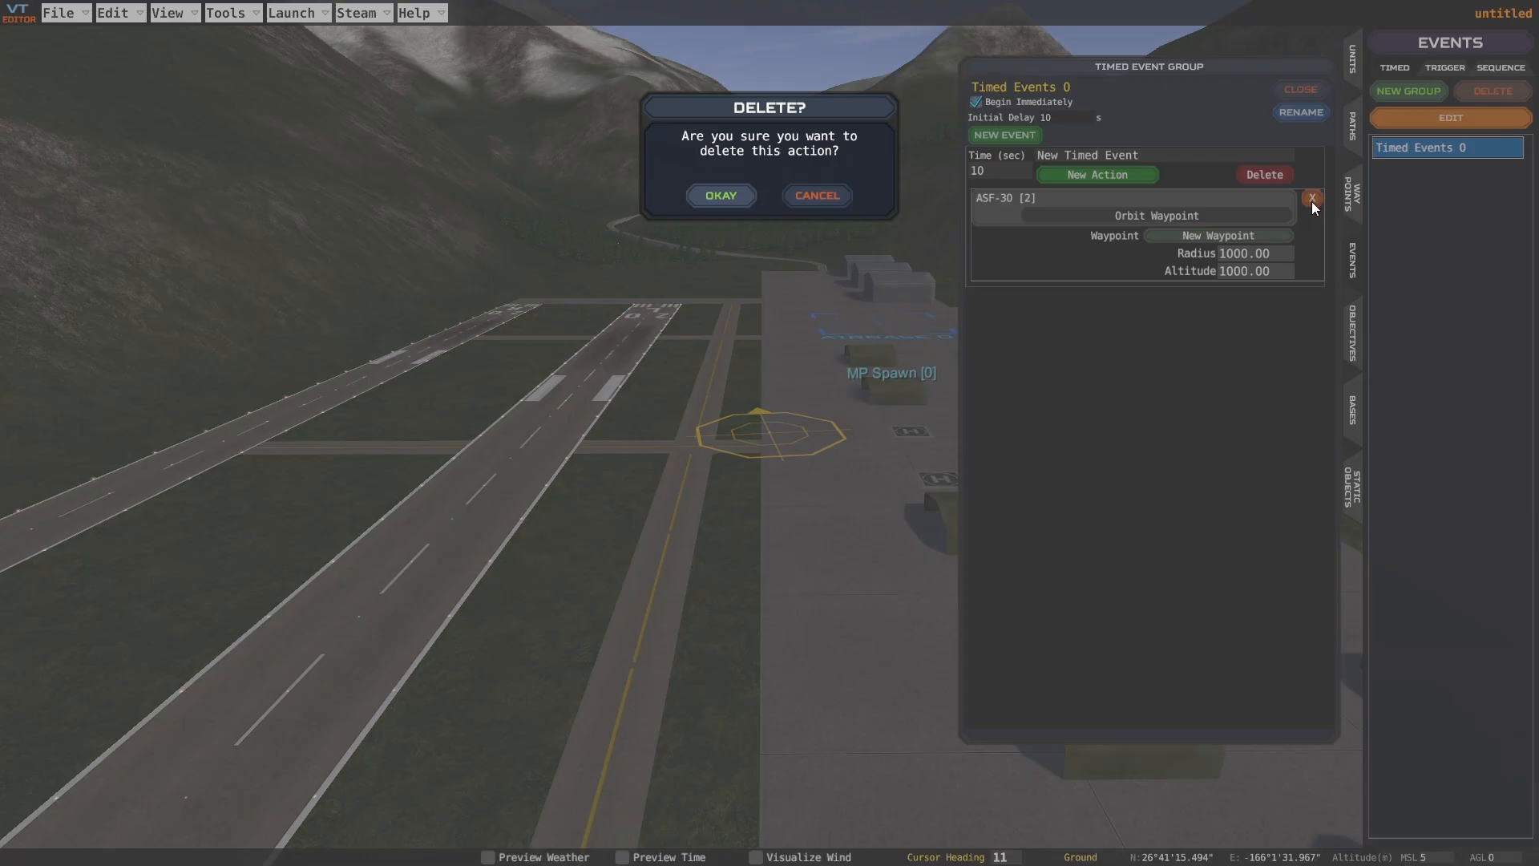
left_click(720, 195)
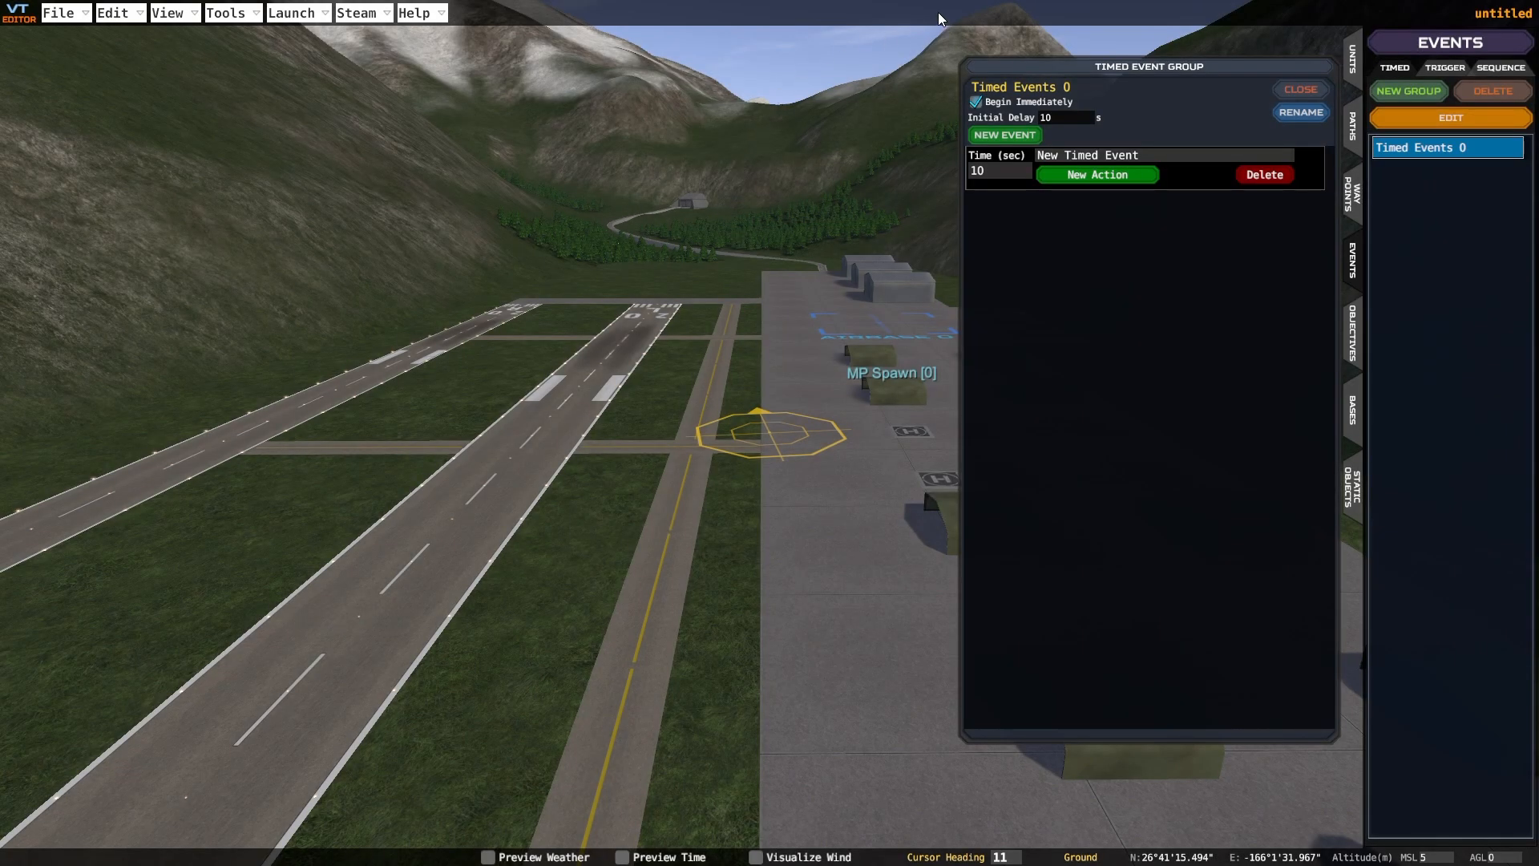
left_click(1296, 90)
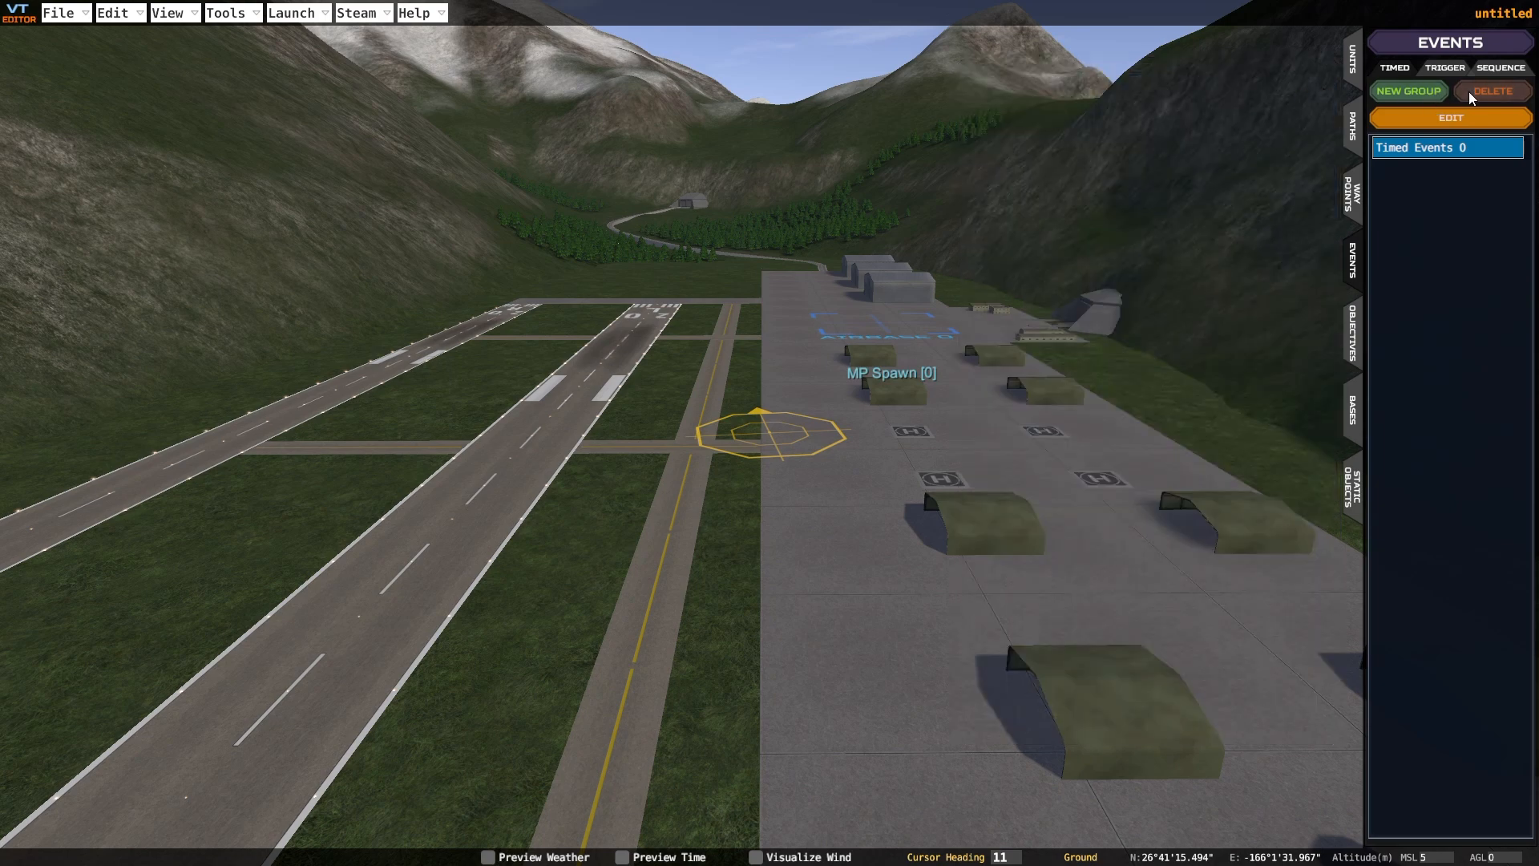
left_click(1491, 90)
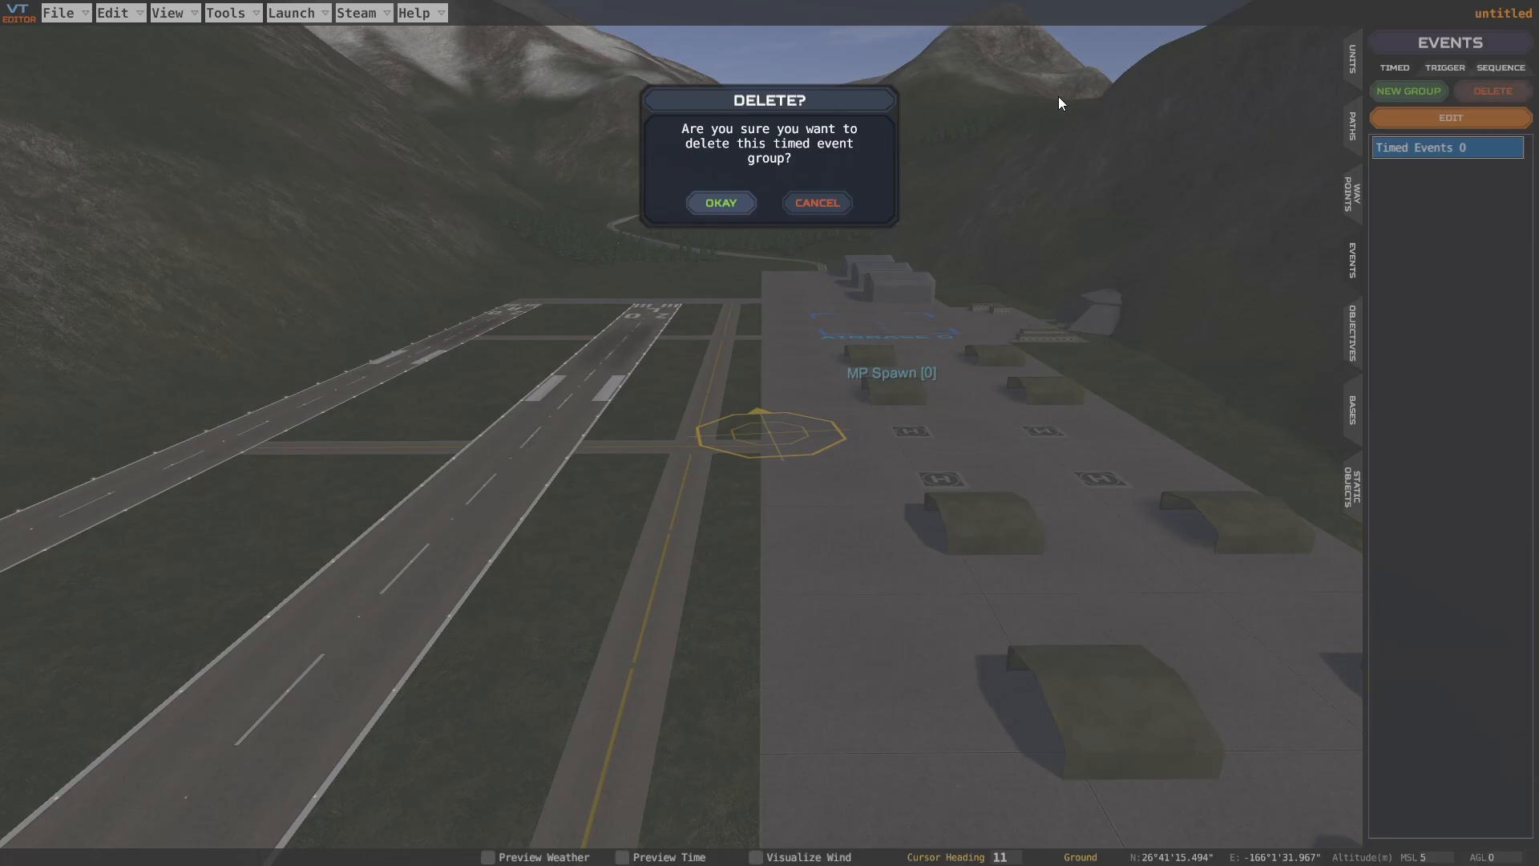
left_click(707, 210)
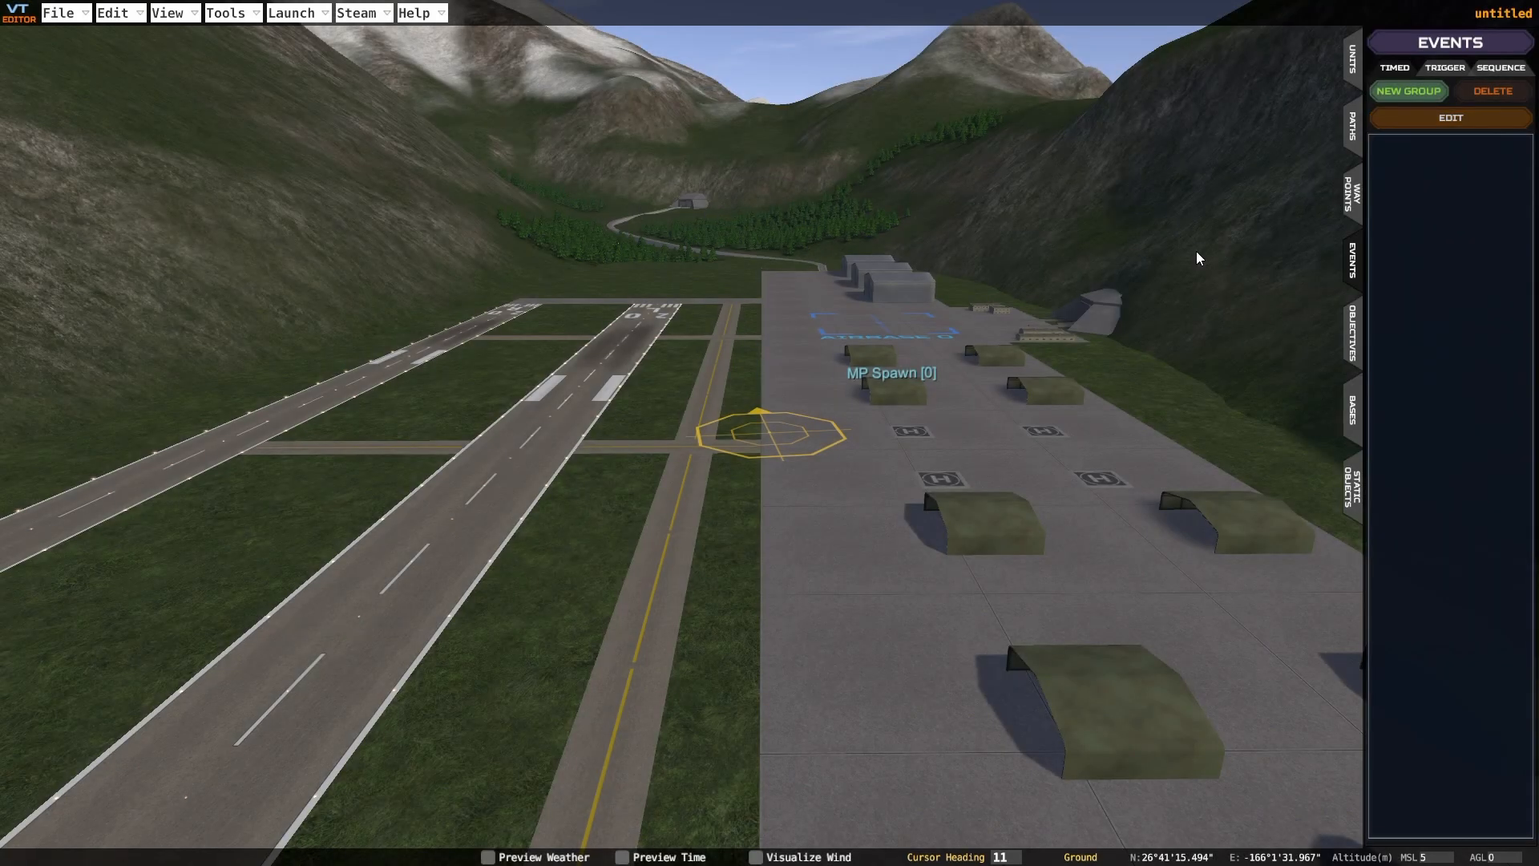
Review the Team A objectives list and read the information on the services that bases provide
left_click(1351, 337)
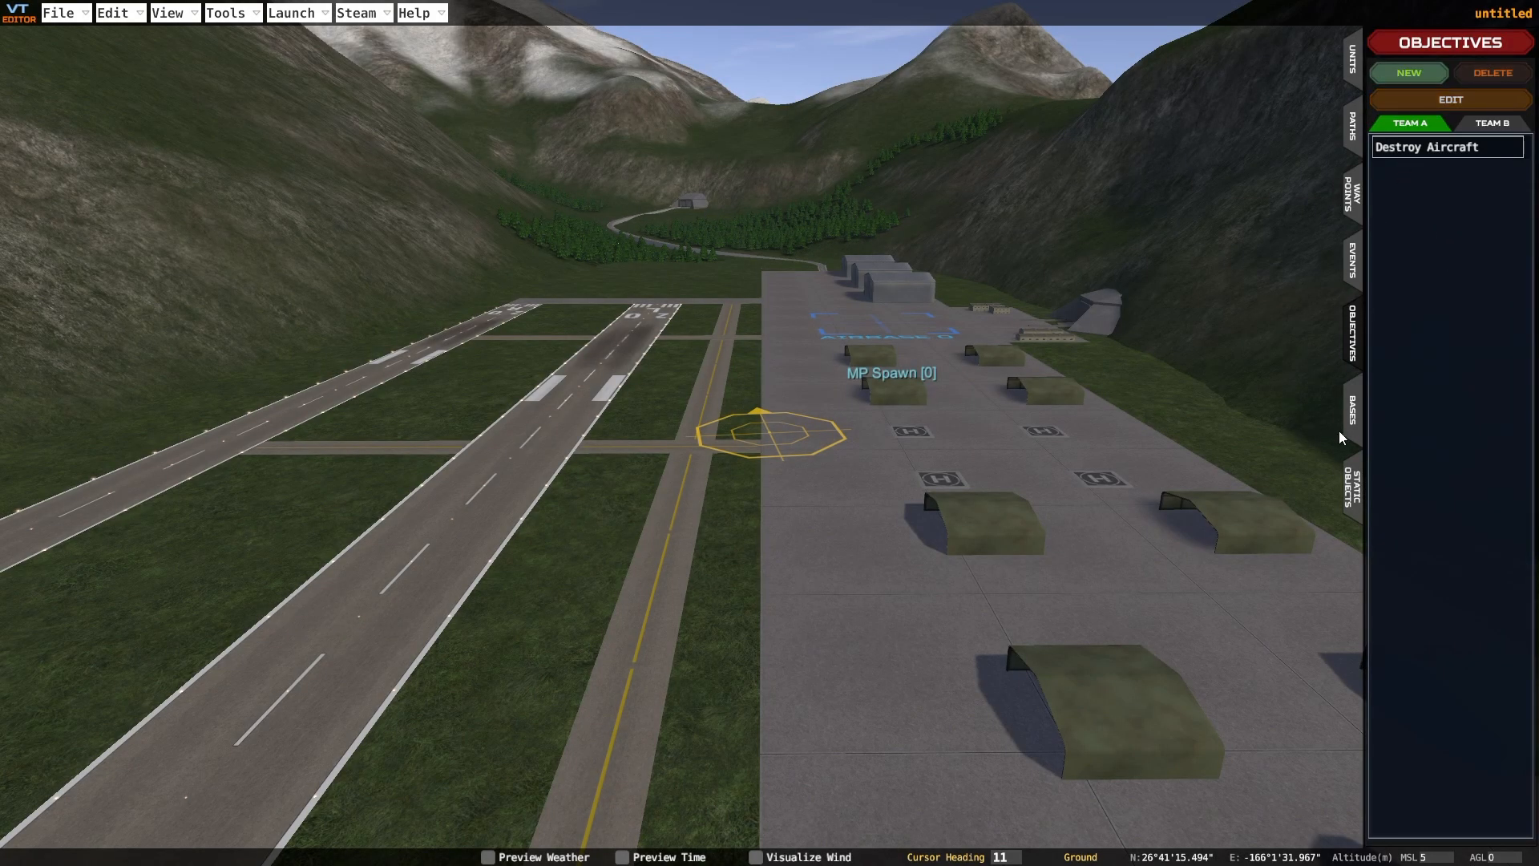
left_click(1349, 411)
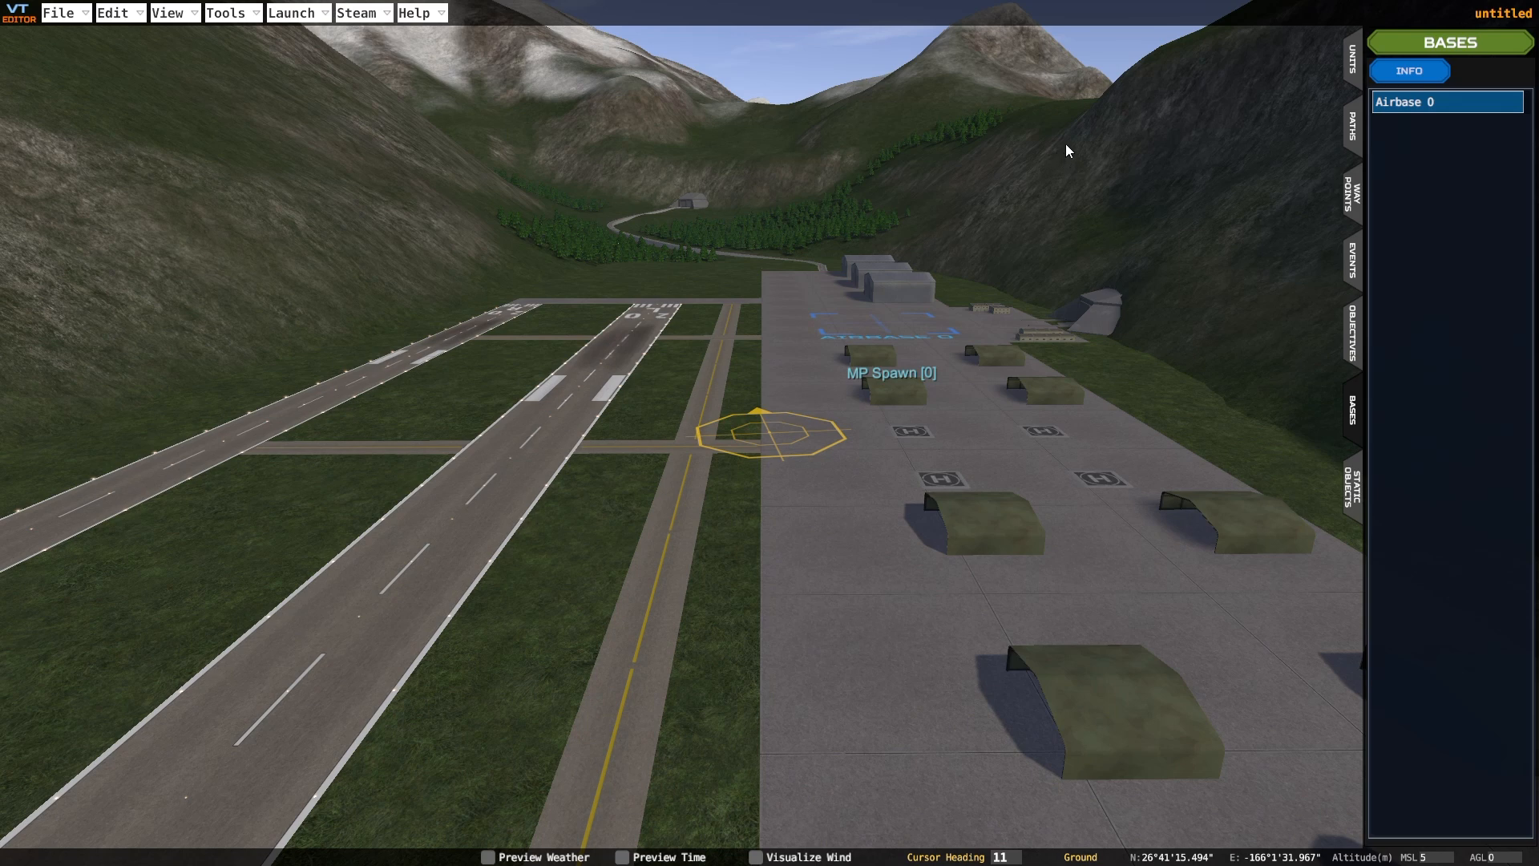
right_click_drag(1065, 143, 1105, 151)
left_click(1411, 71)
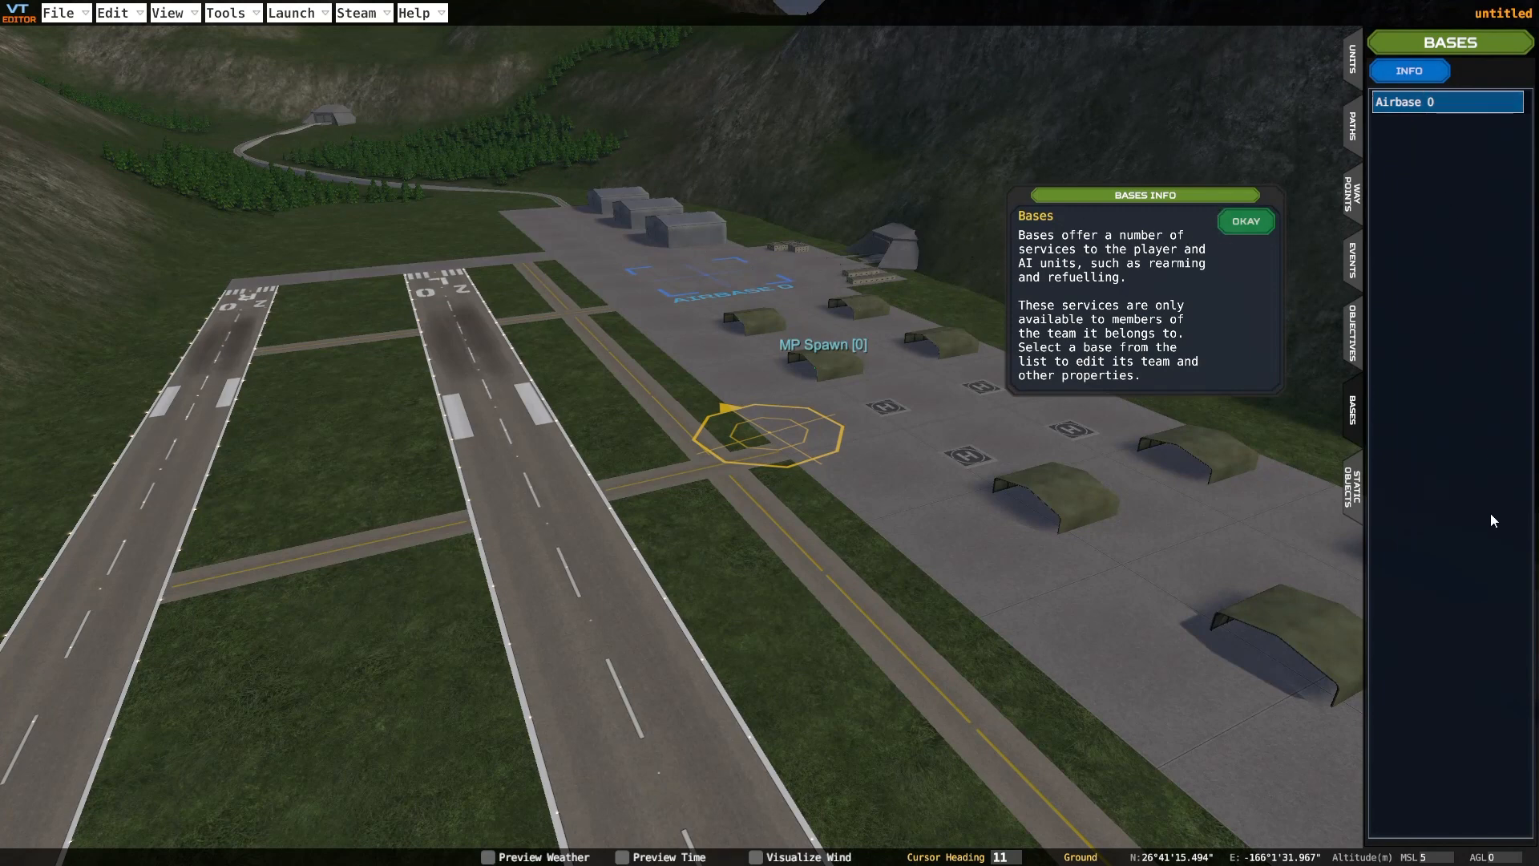
left_click(1247, 222)
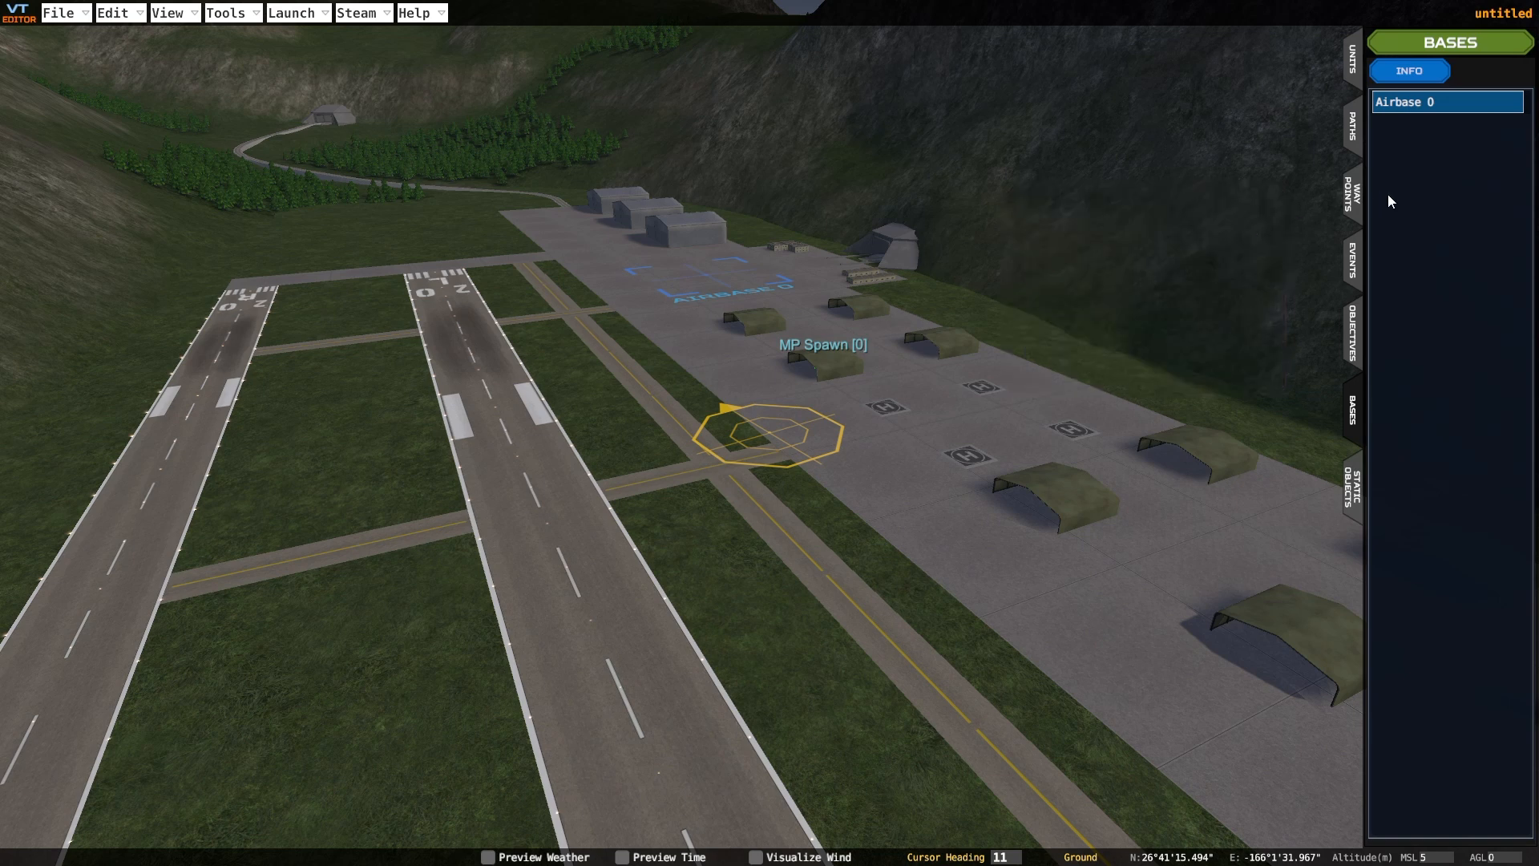
left_click(1421, 74)
left_click(1263, 218)
right_click_drag(1004, 336, 942, 287)
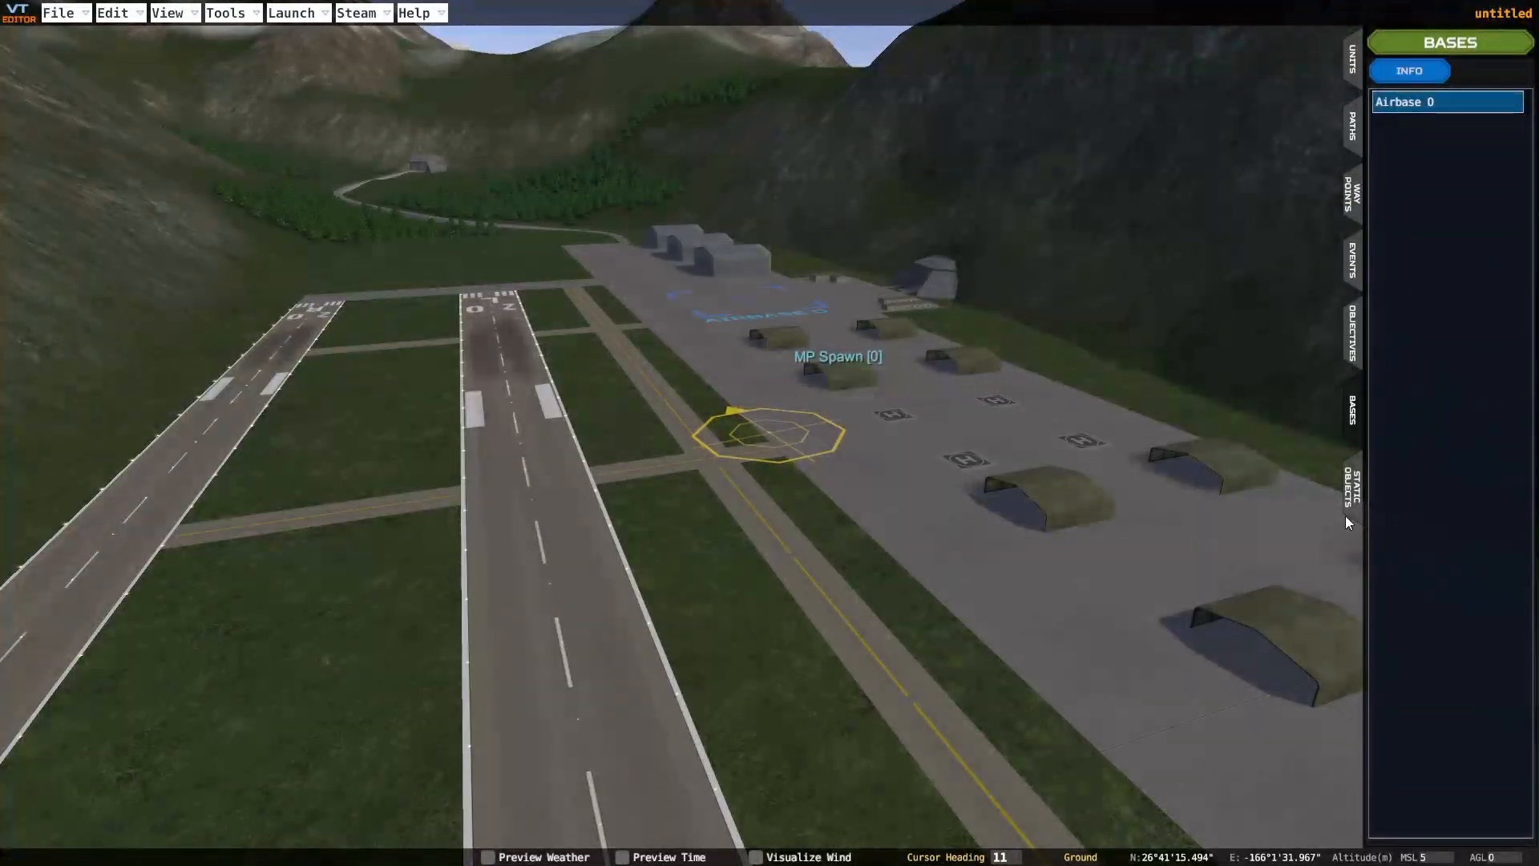
Browse the new static object choices across the Buildings, Landing, Sea/Coast, Other and Base Pieces categories
left_click(1350, 509)
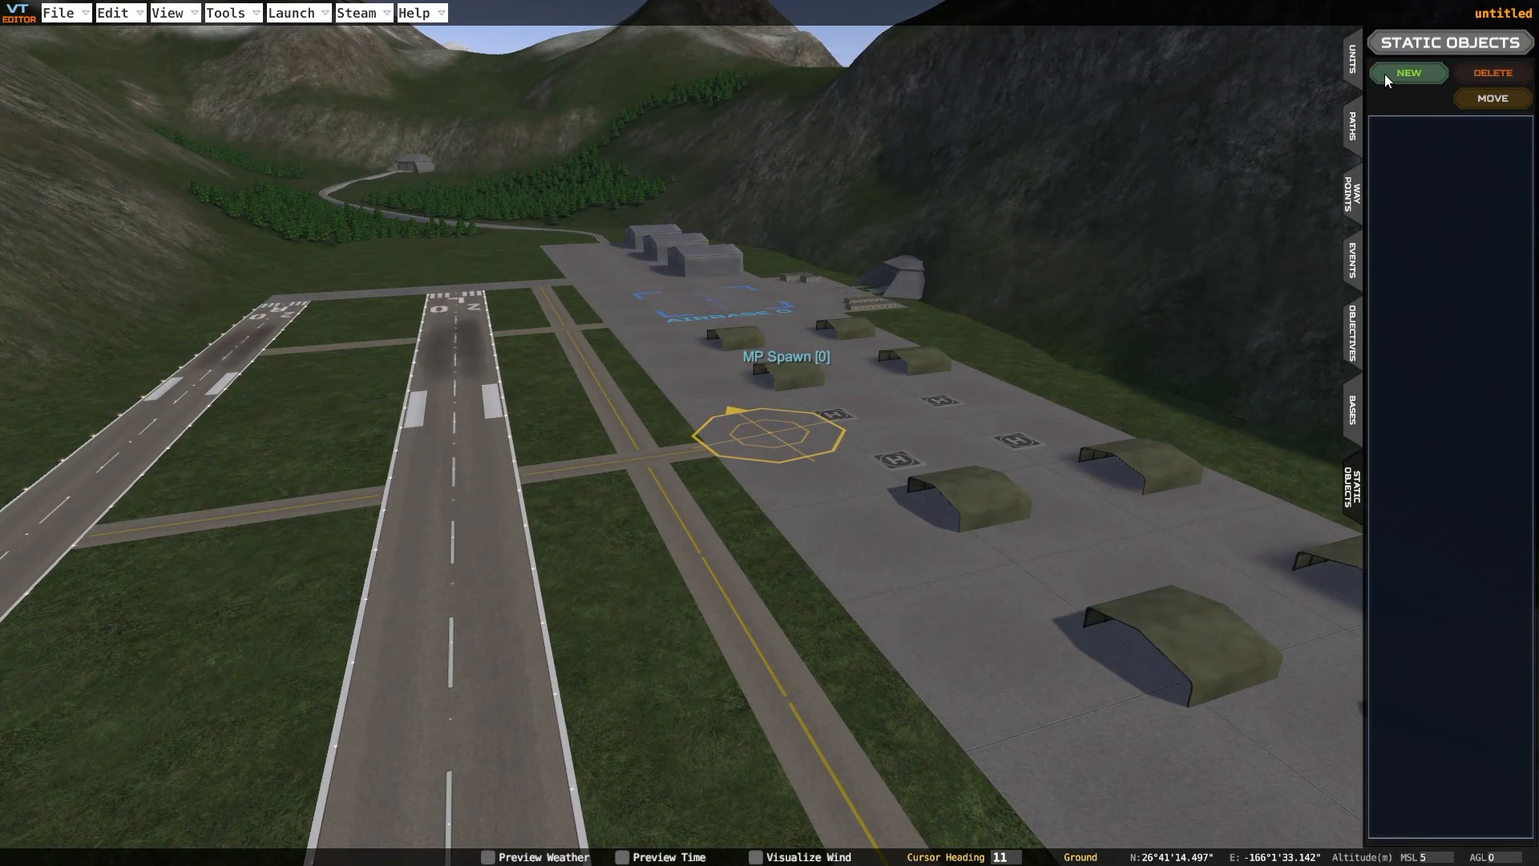
left_click(1384, 73)
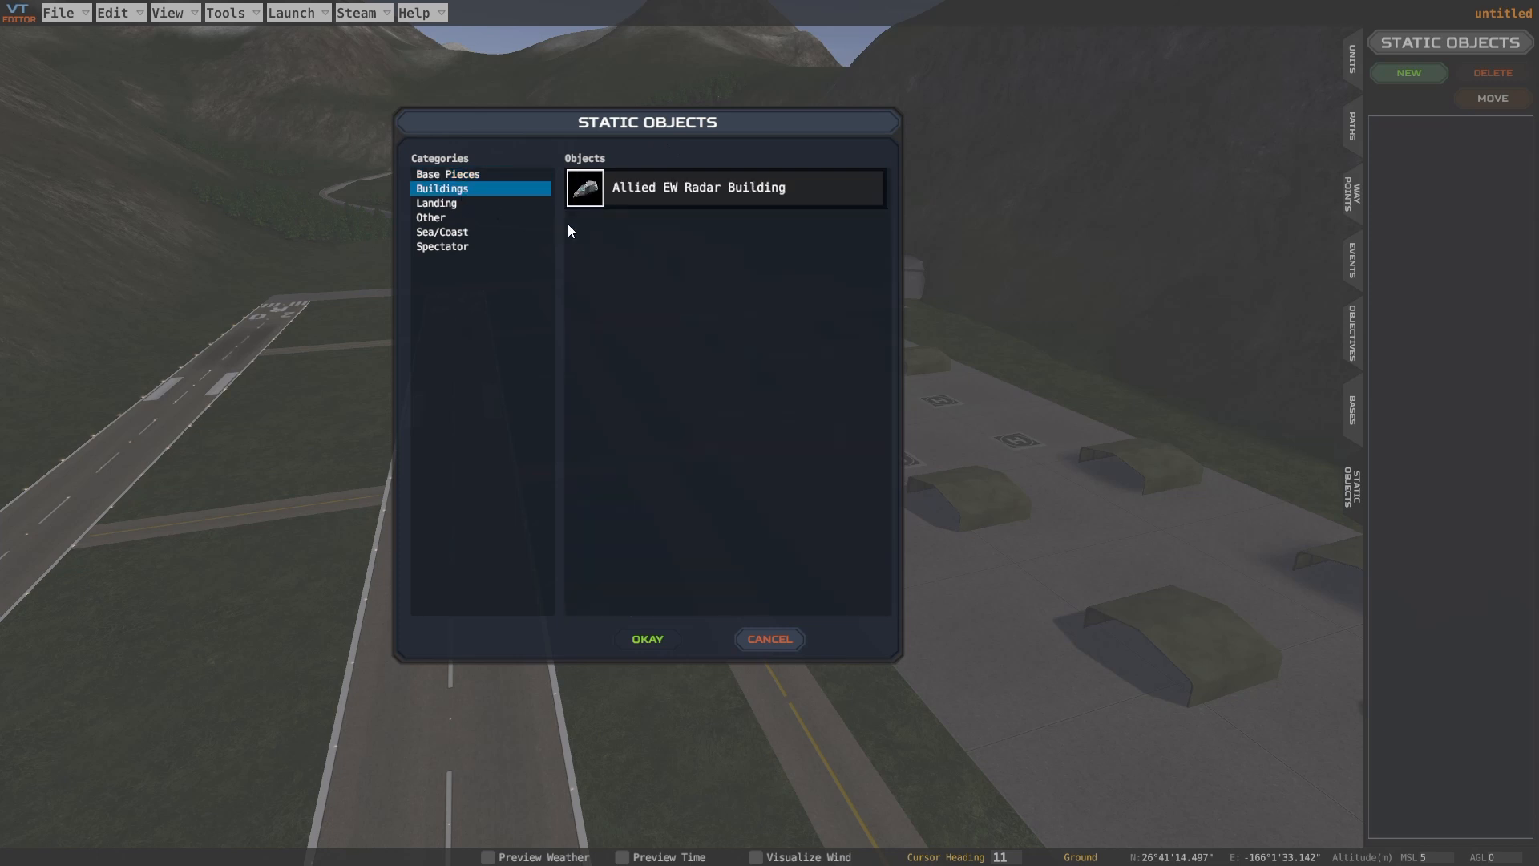
left_click(603, 183)
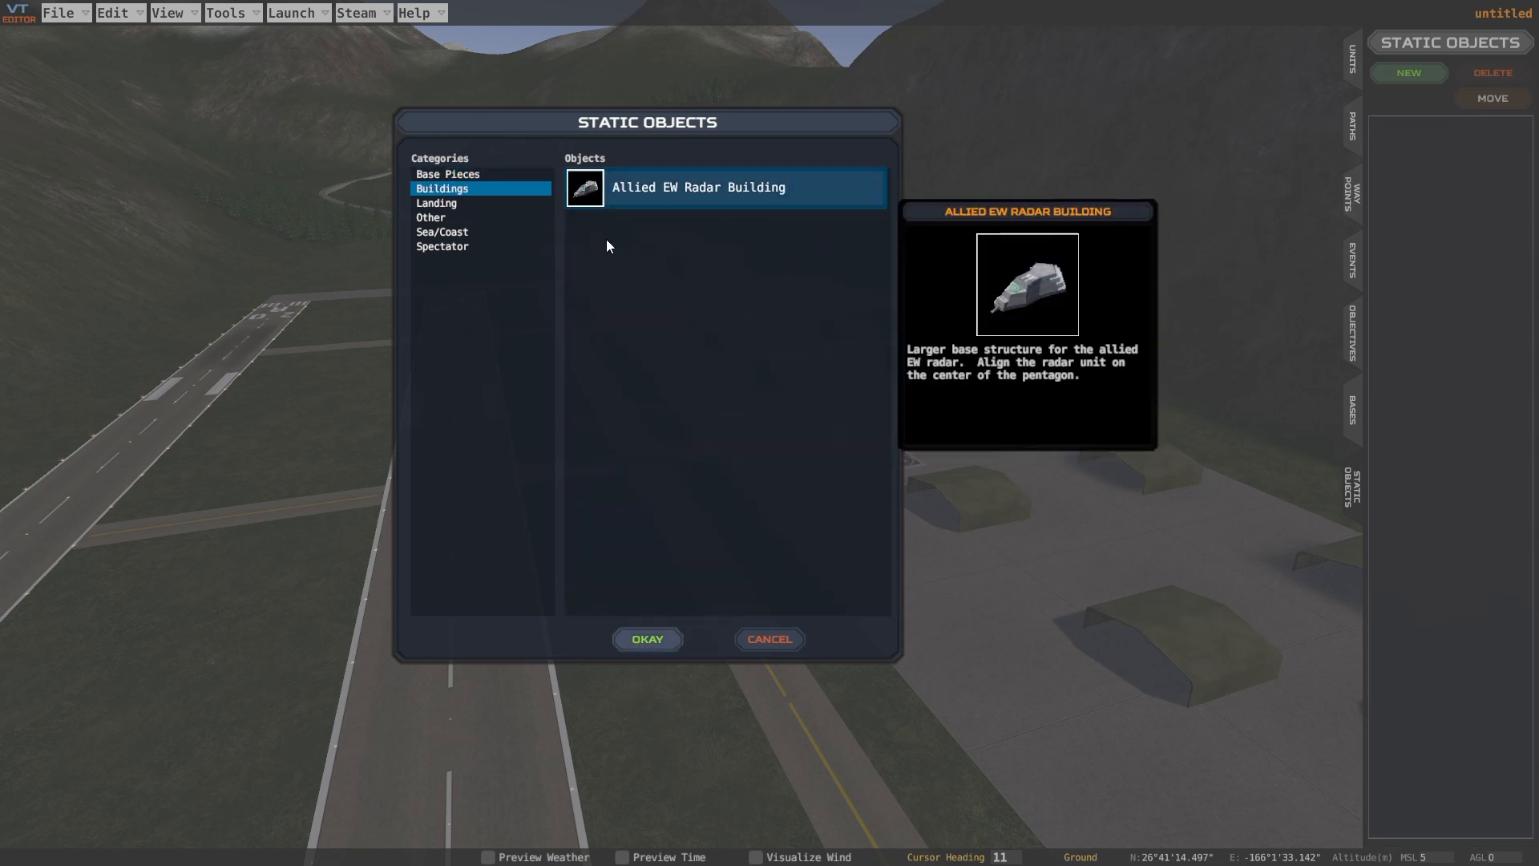
left_click(437, 203)
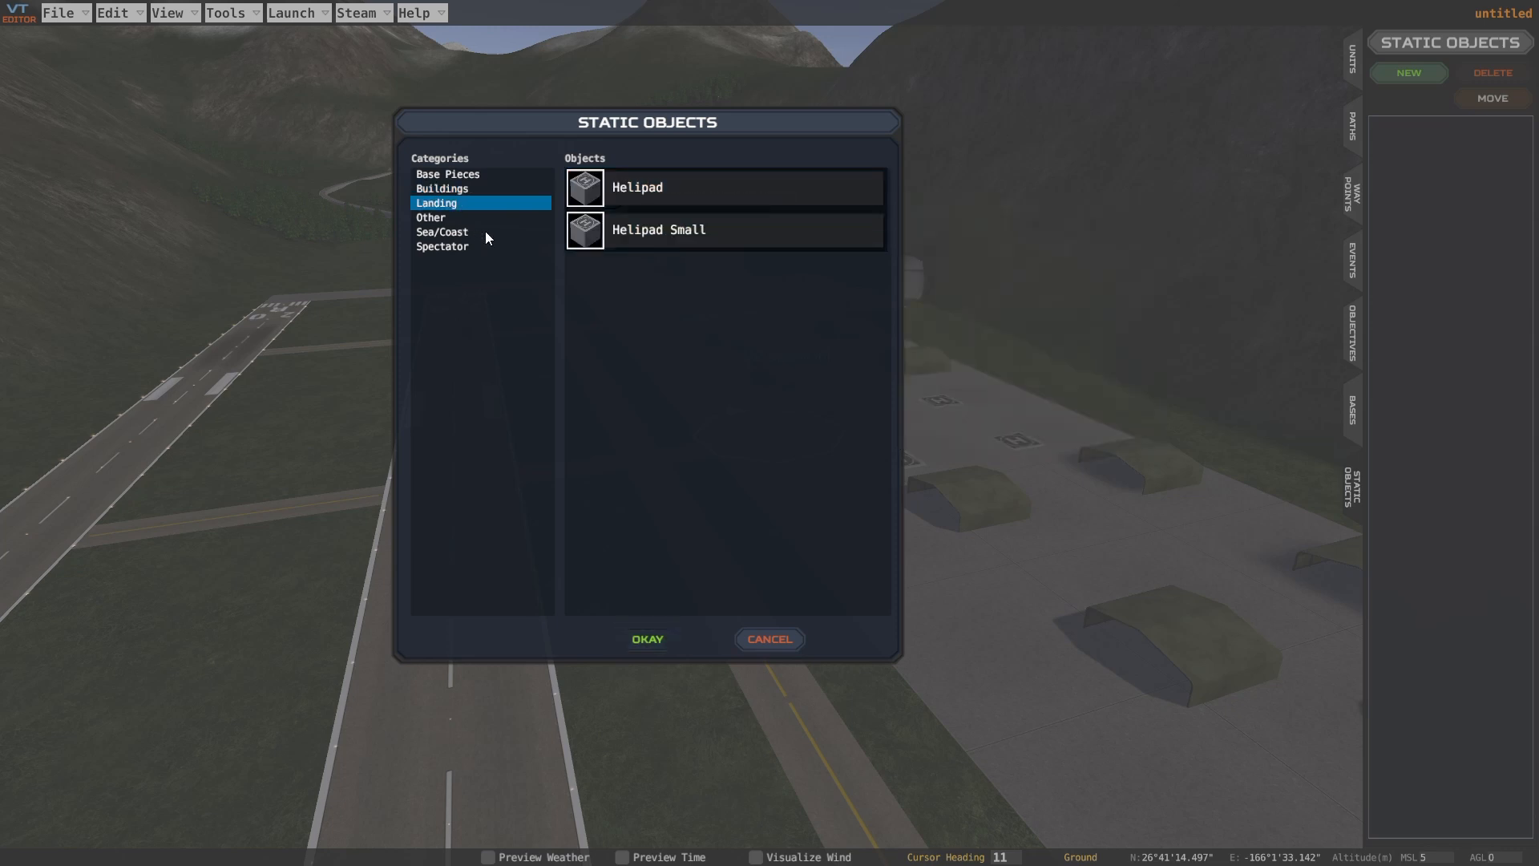
left_click(431, 232)
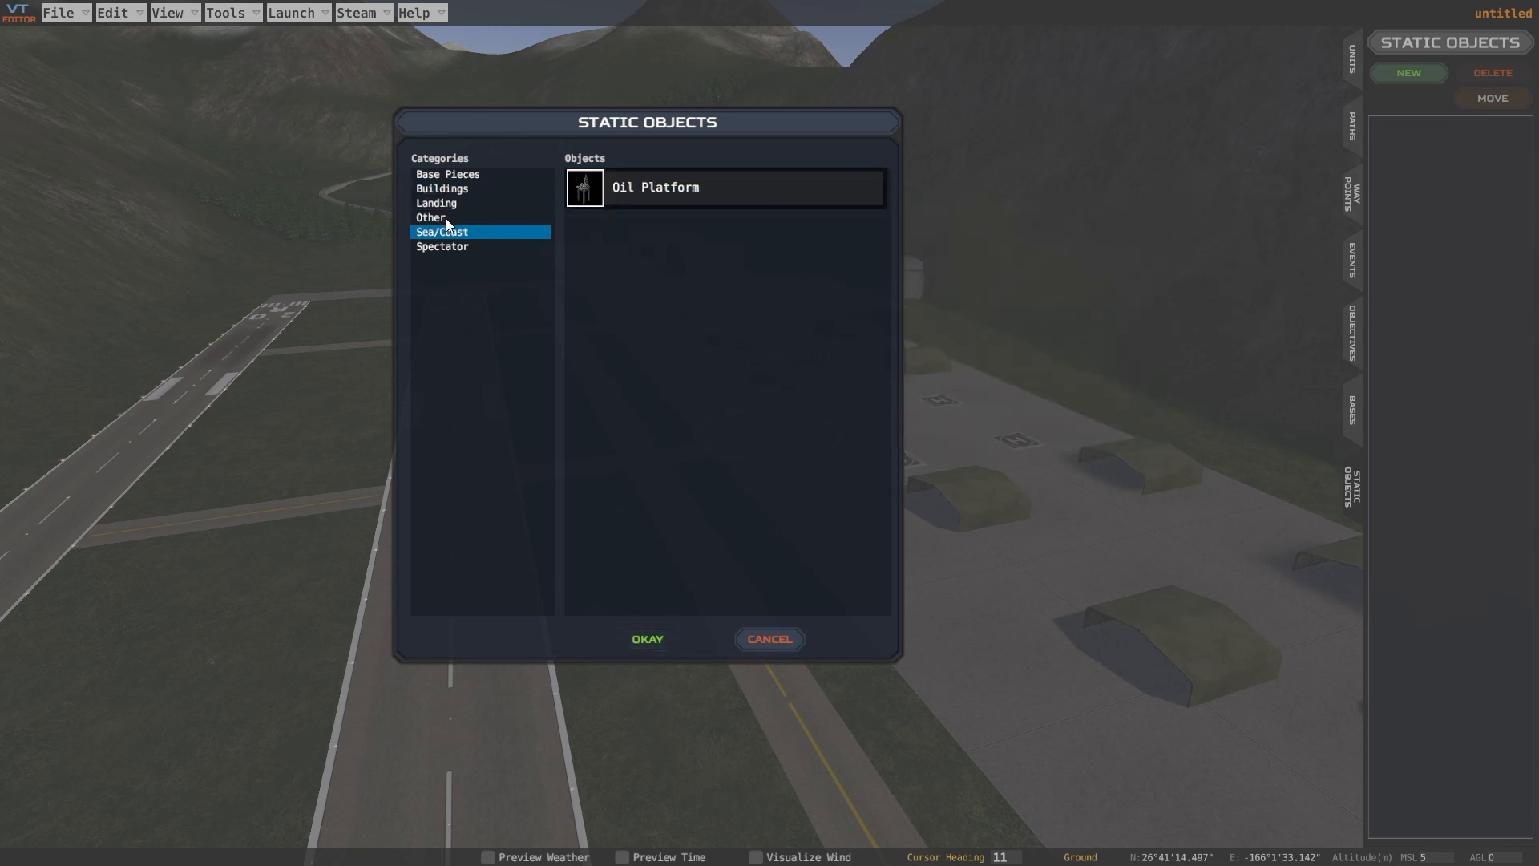
left_click(450, 218)
left_click(464, 201)
left_click(455, 174)
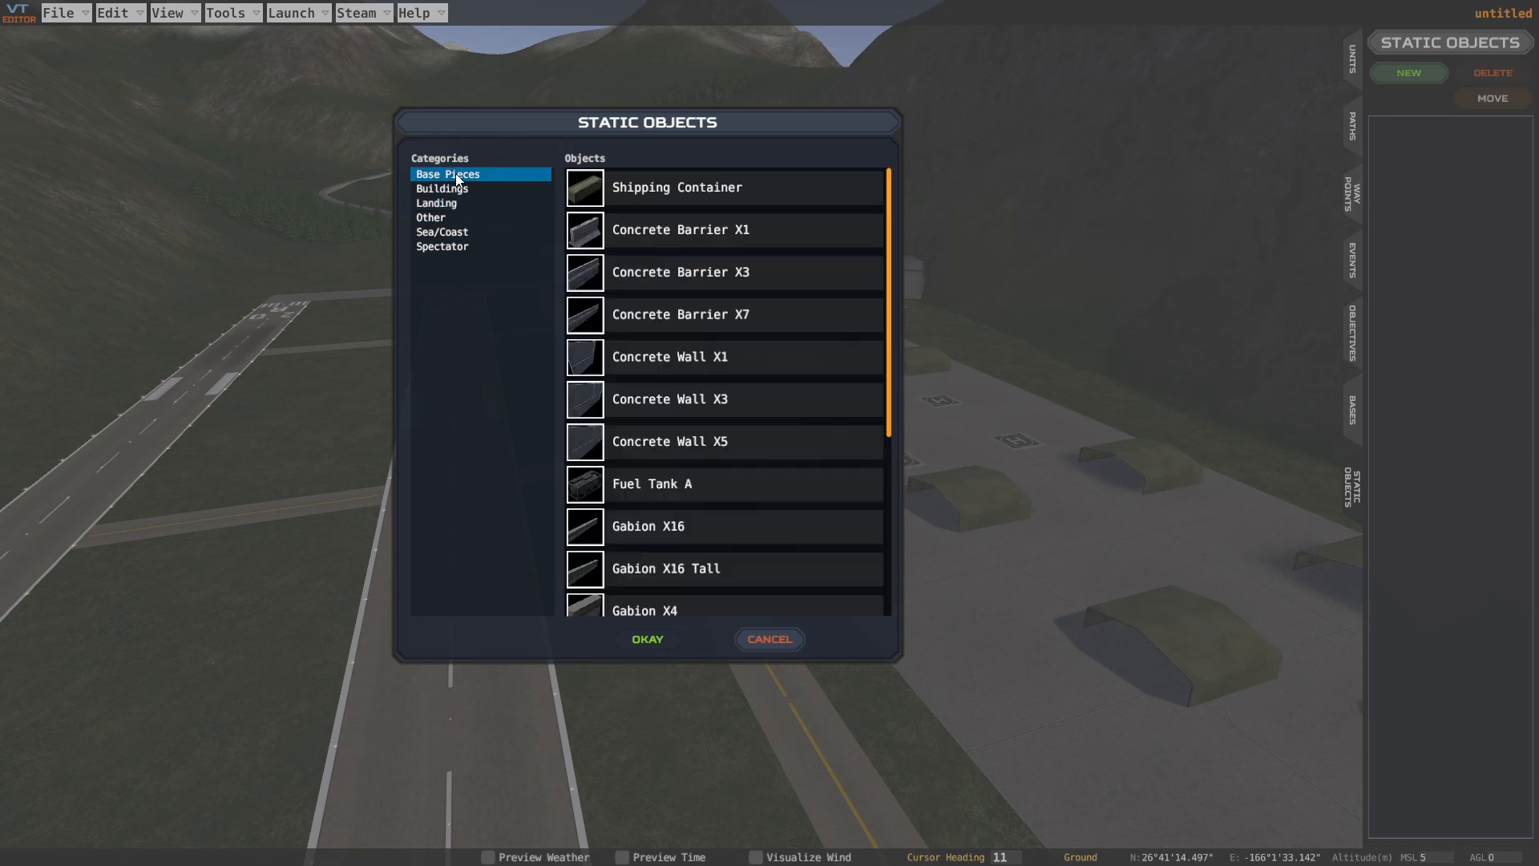
Place a Gabion X4 static object on the airbase apron, and delete it again
scroll(745, 431, "down", 2)
left_click(639, 592)
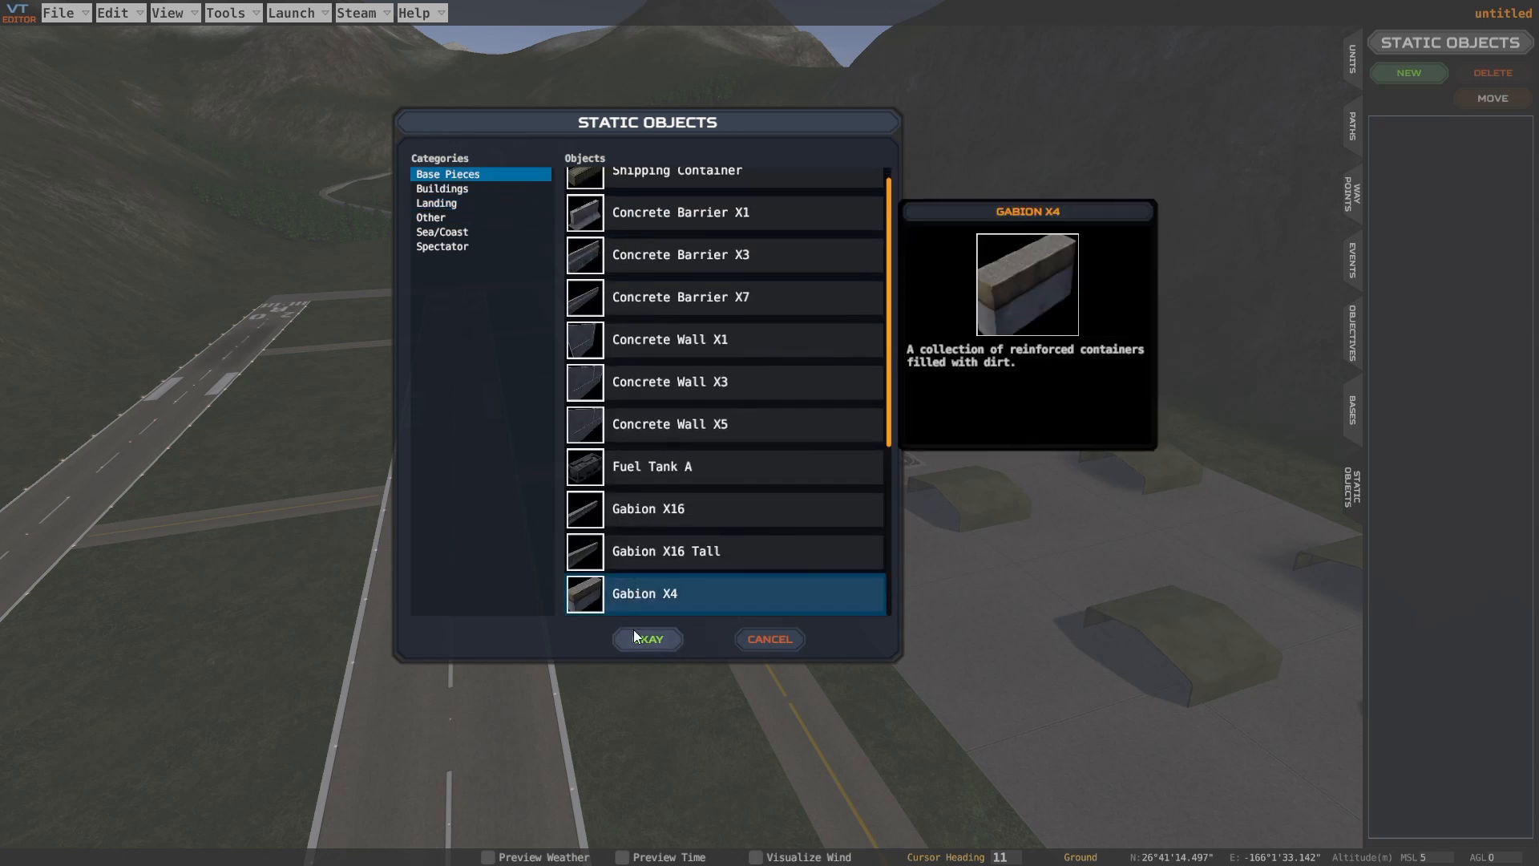
left_click(641, 636)
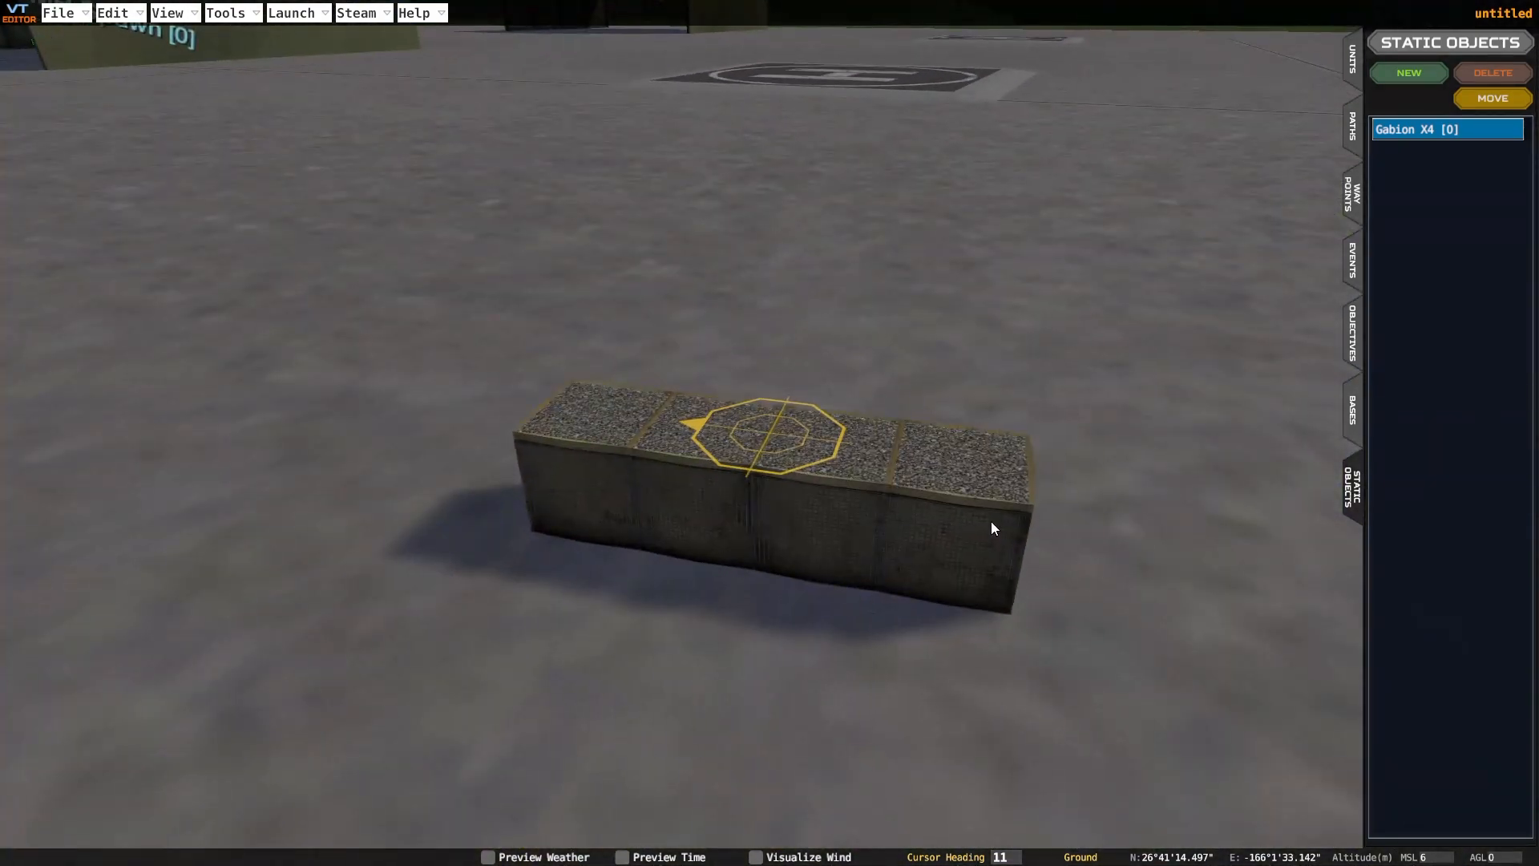
left_click(1485, 71)
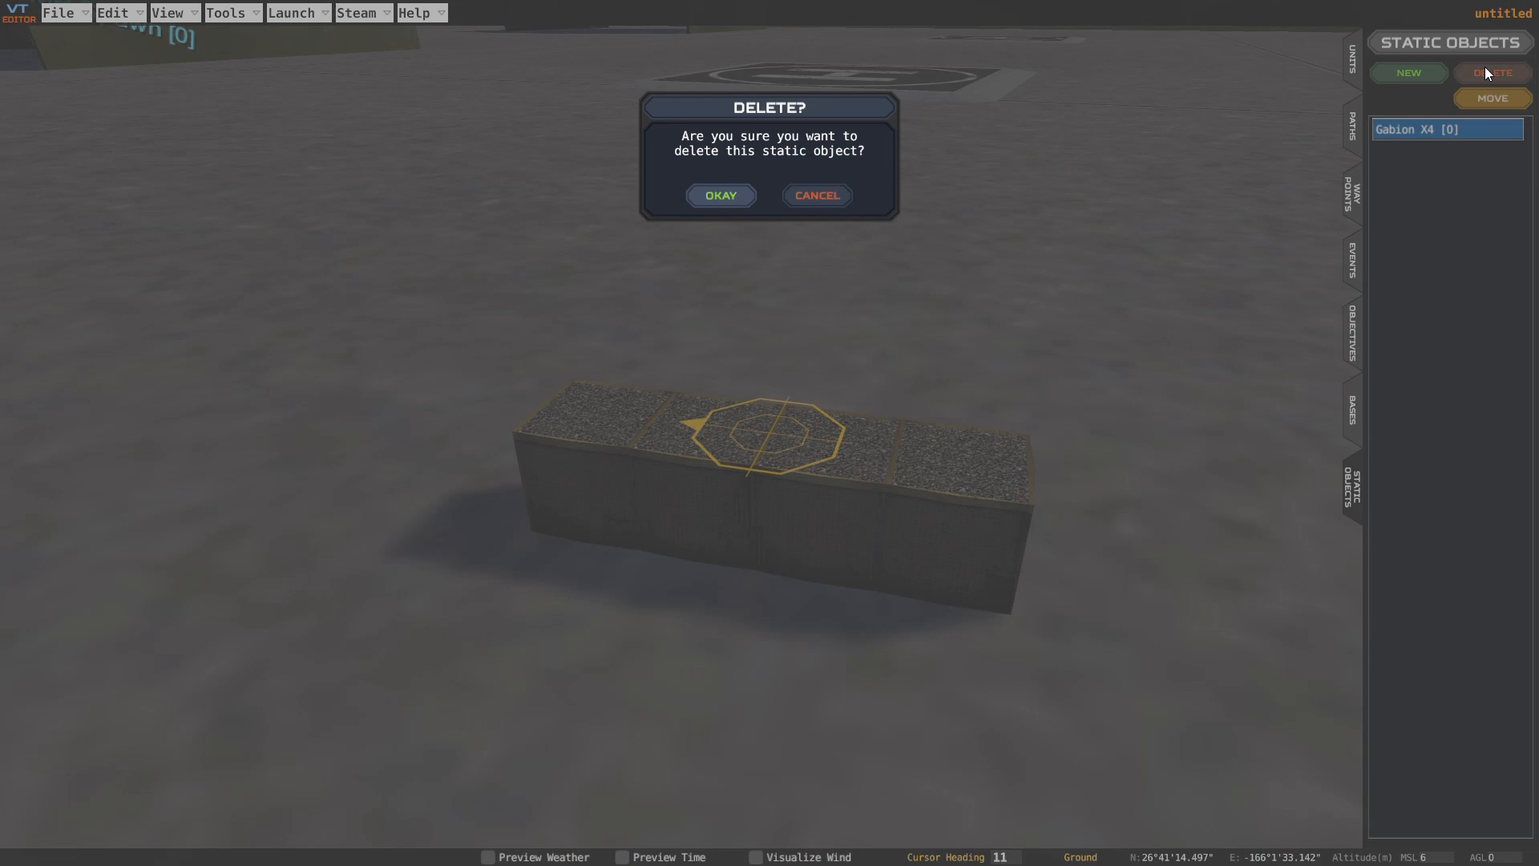
left_click(733, 197)
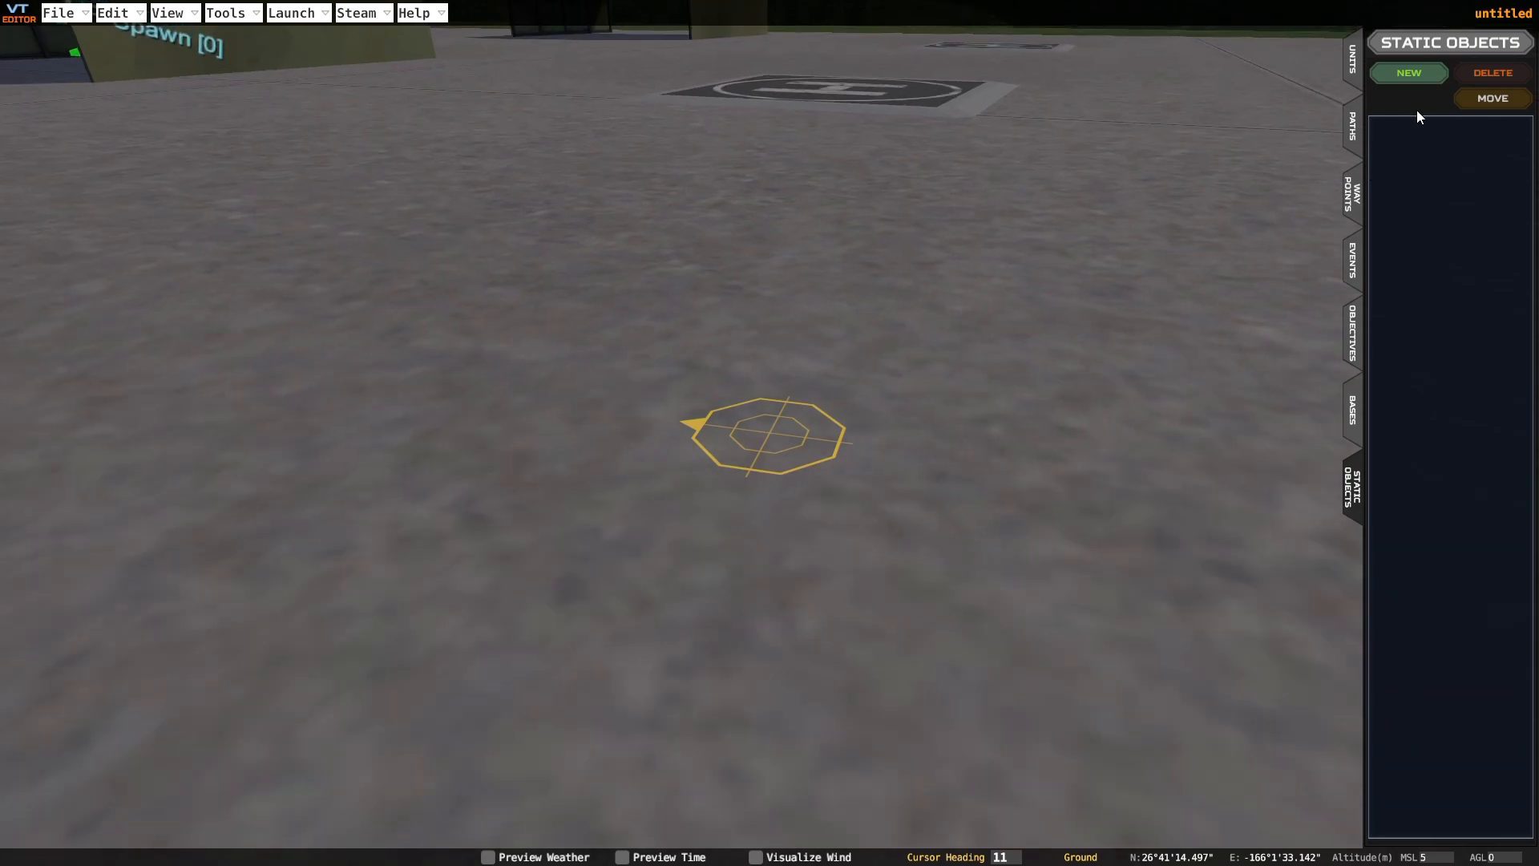
Return to the units list and position the map cursor on open water beyond the end of the runway
left_click(1352, 55)
scroll(553, 337, "down", 12)
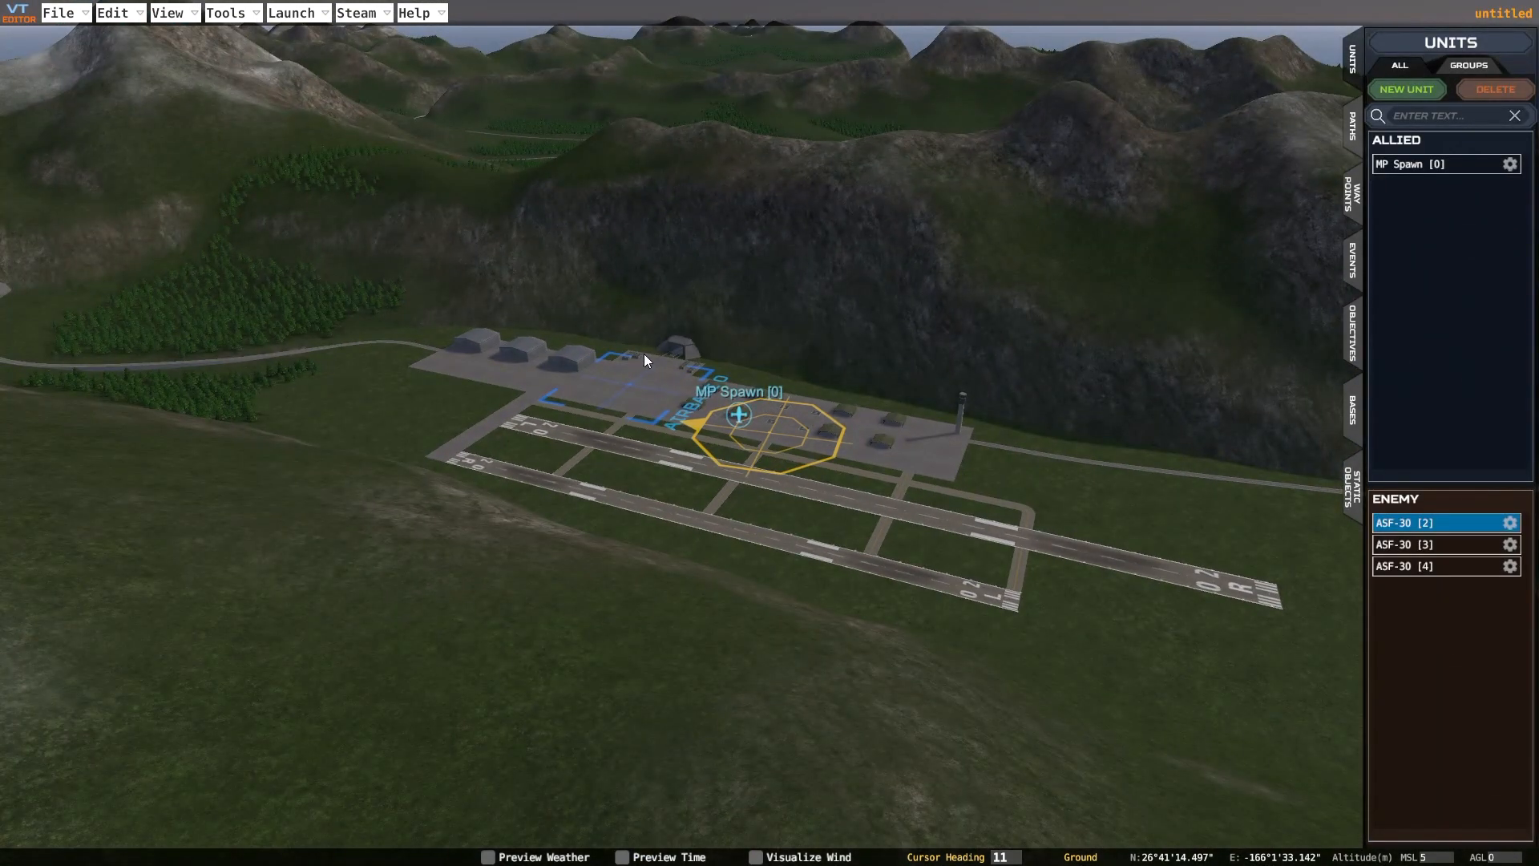
right_click_drag(721, 449, 864, 437)
key("w")
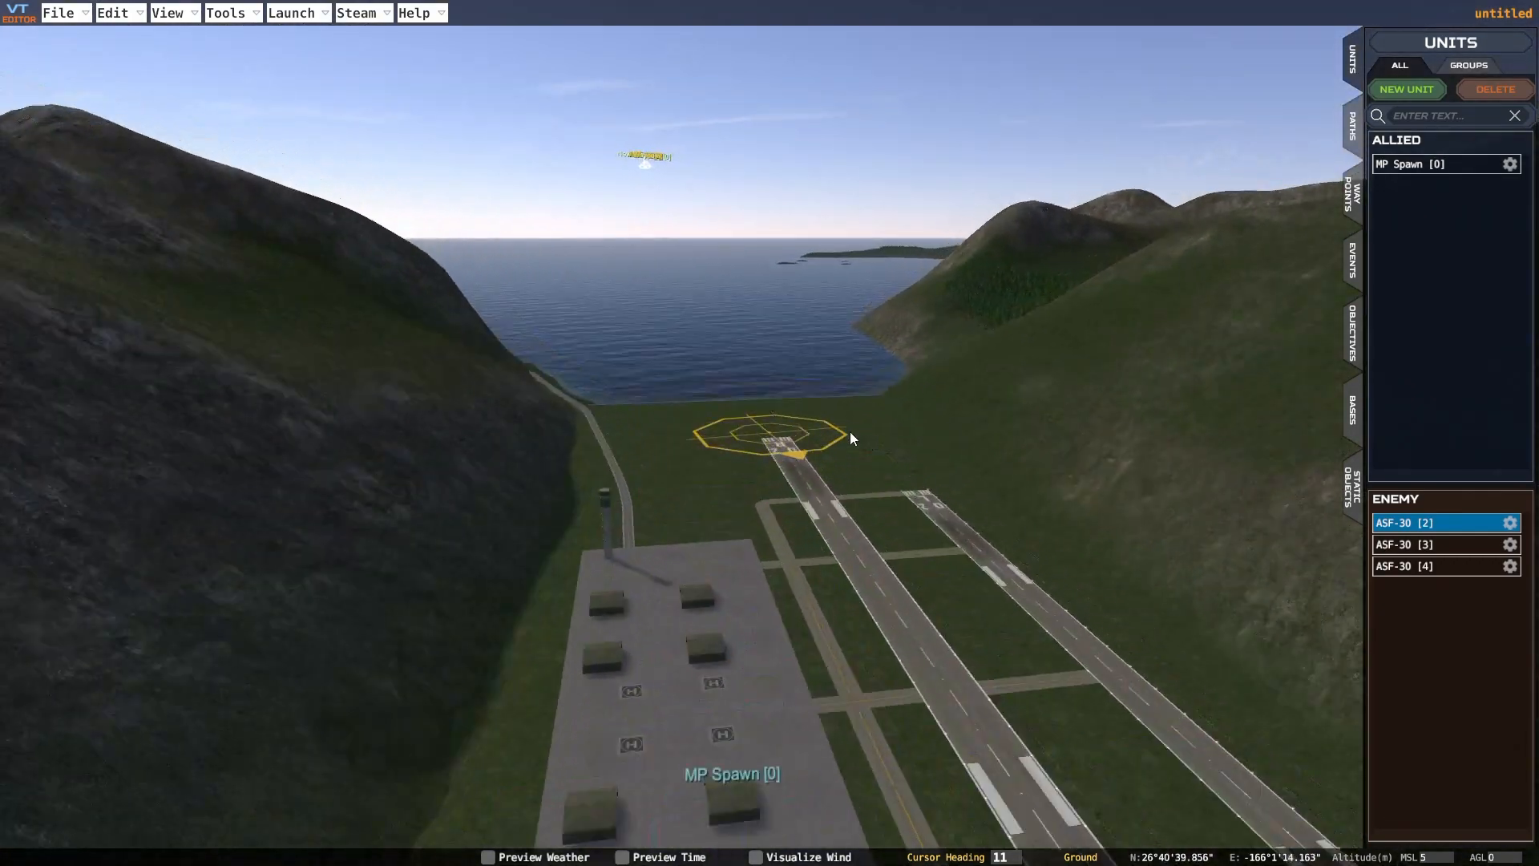
key("w")
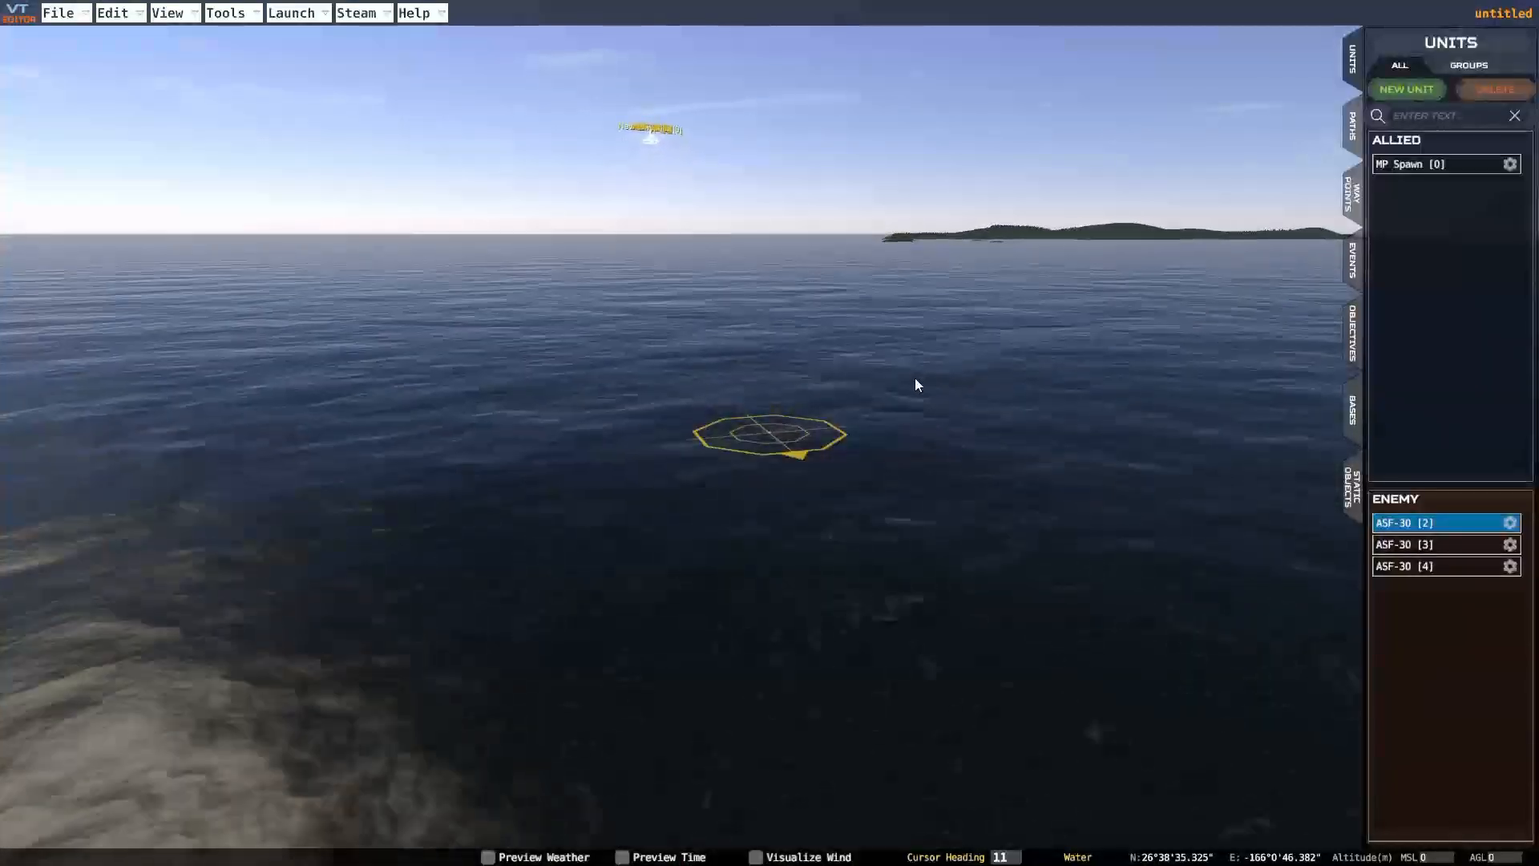
Start adding a new unit and compare the enemy and allied units in the Sea category
left_click(1405, 92)
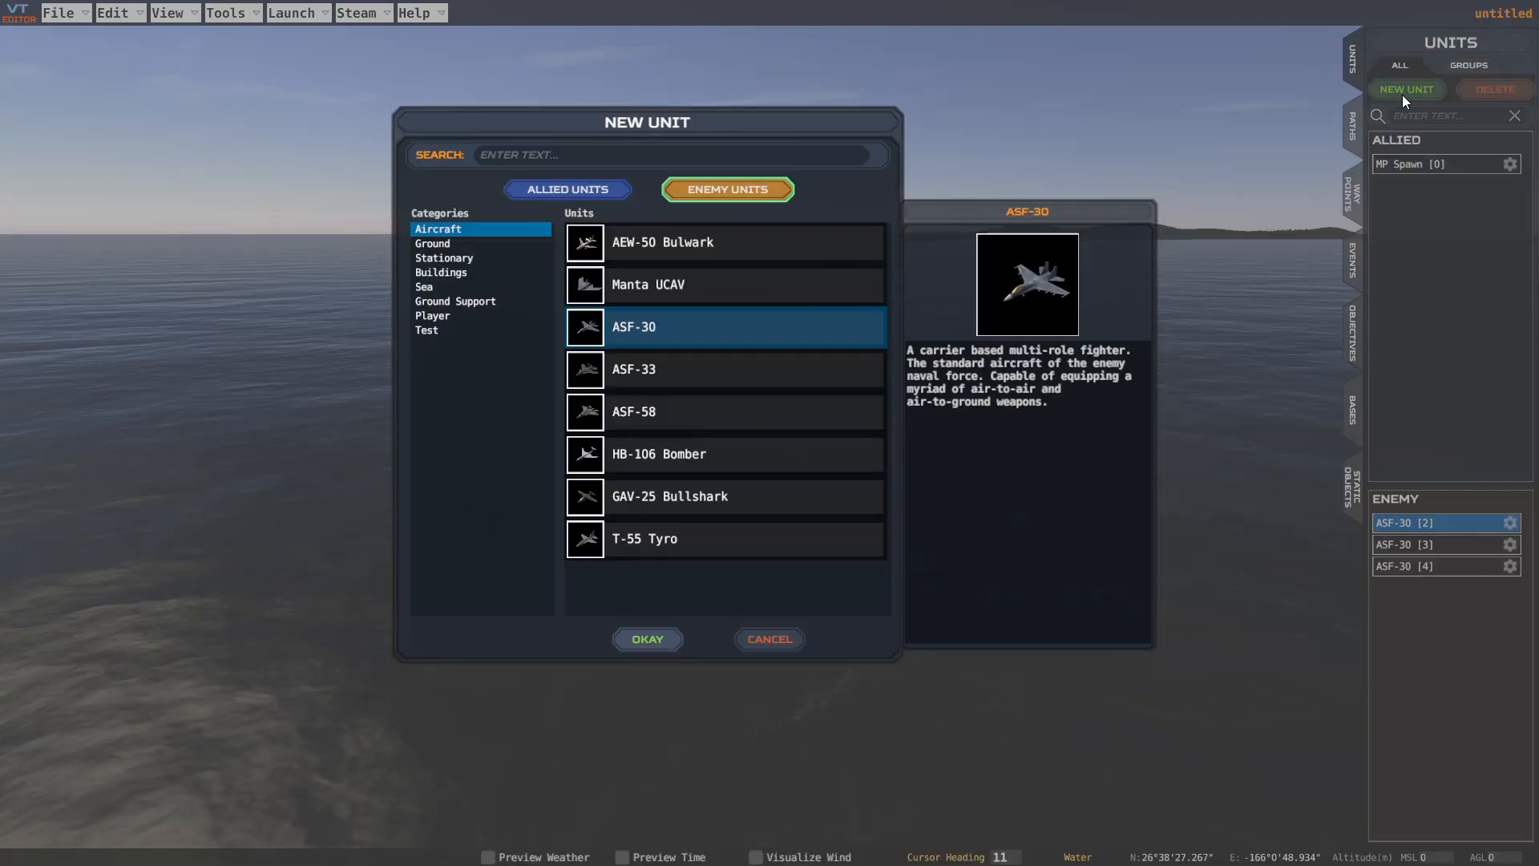
left_click(434, 286)
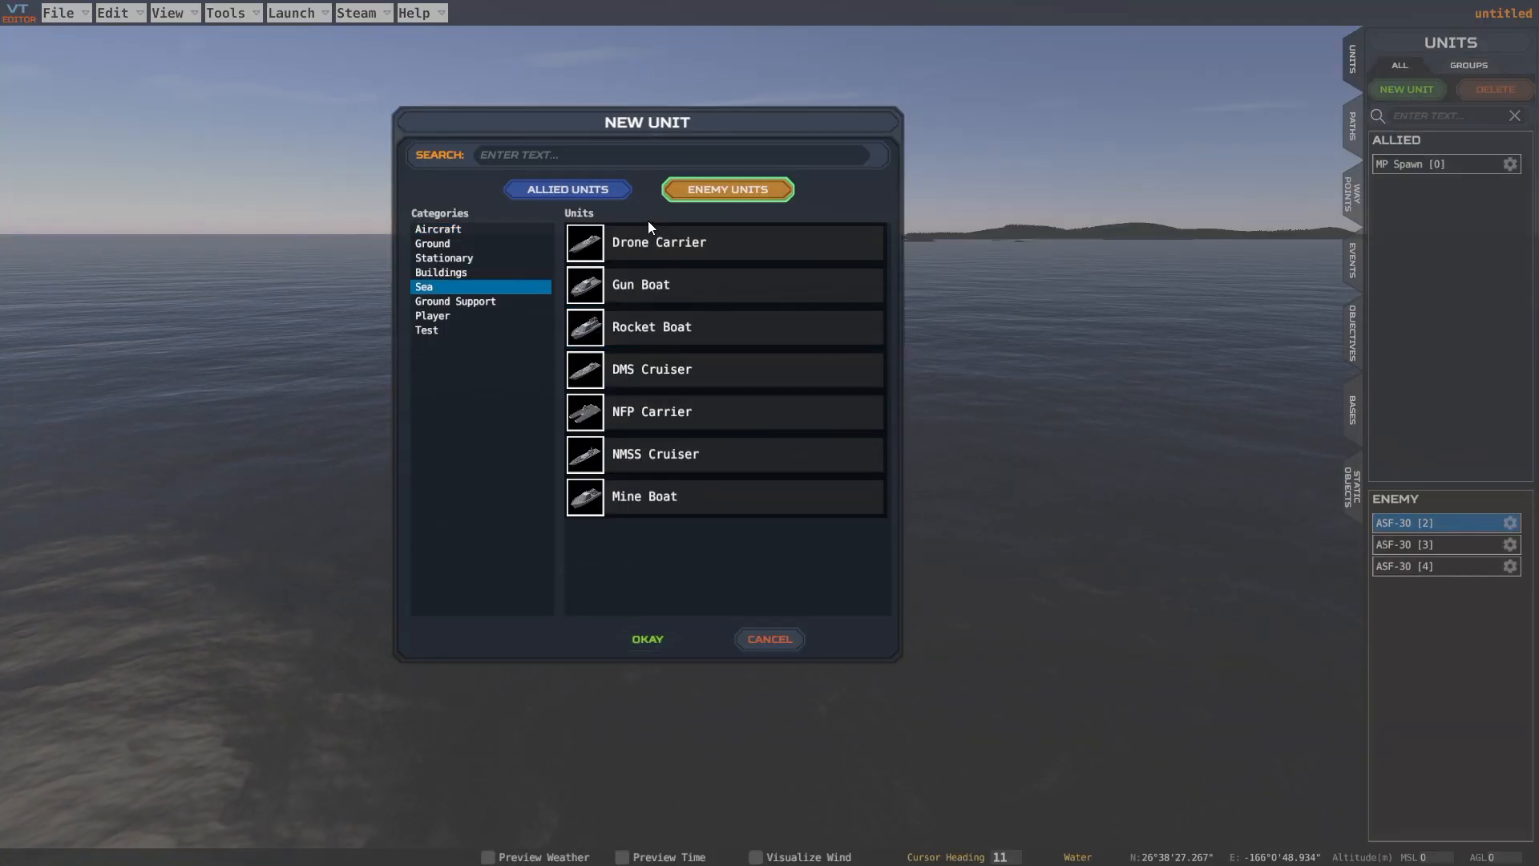
left_click(571, 190)
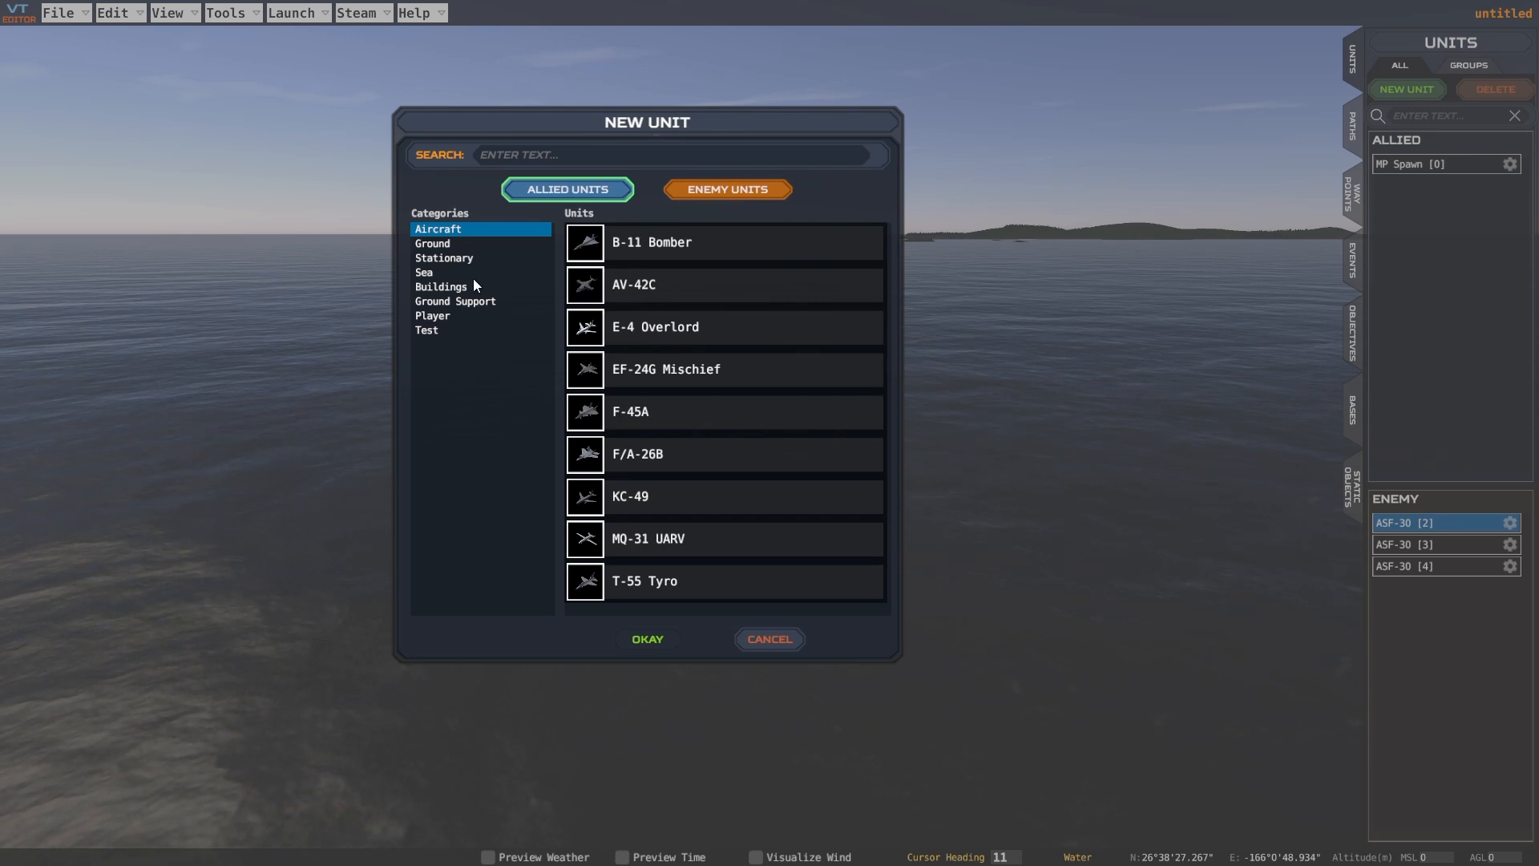
left_click(449, 272)
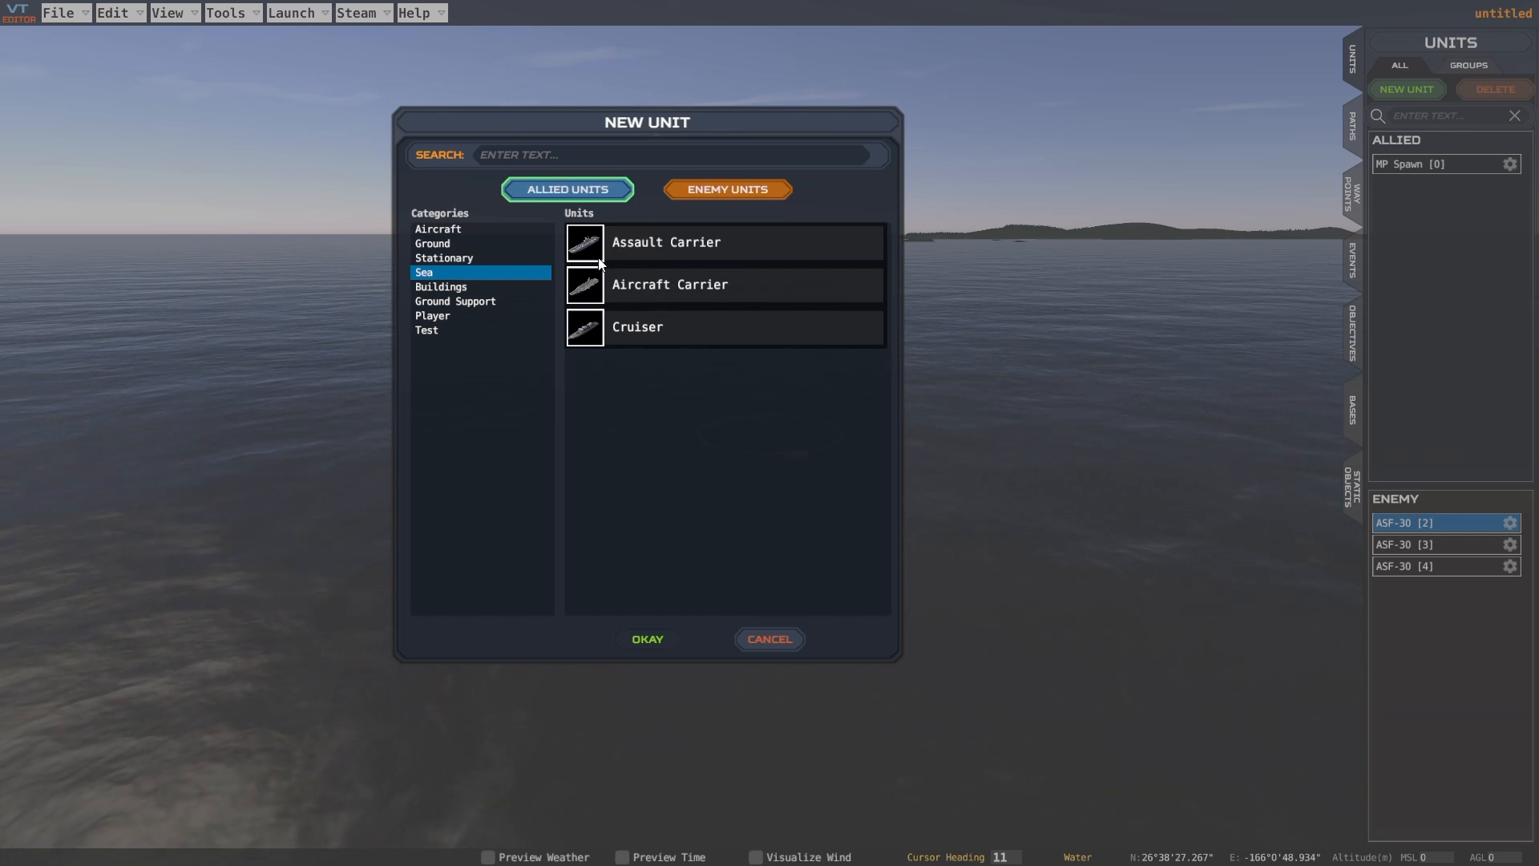
left_click(717, 190)
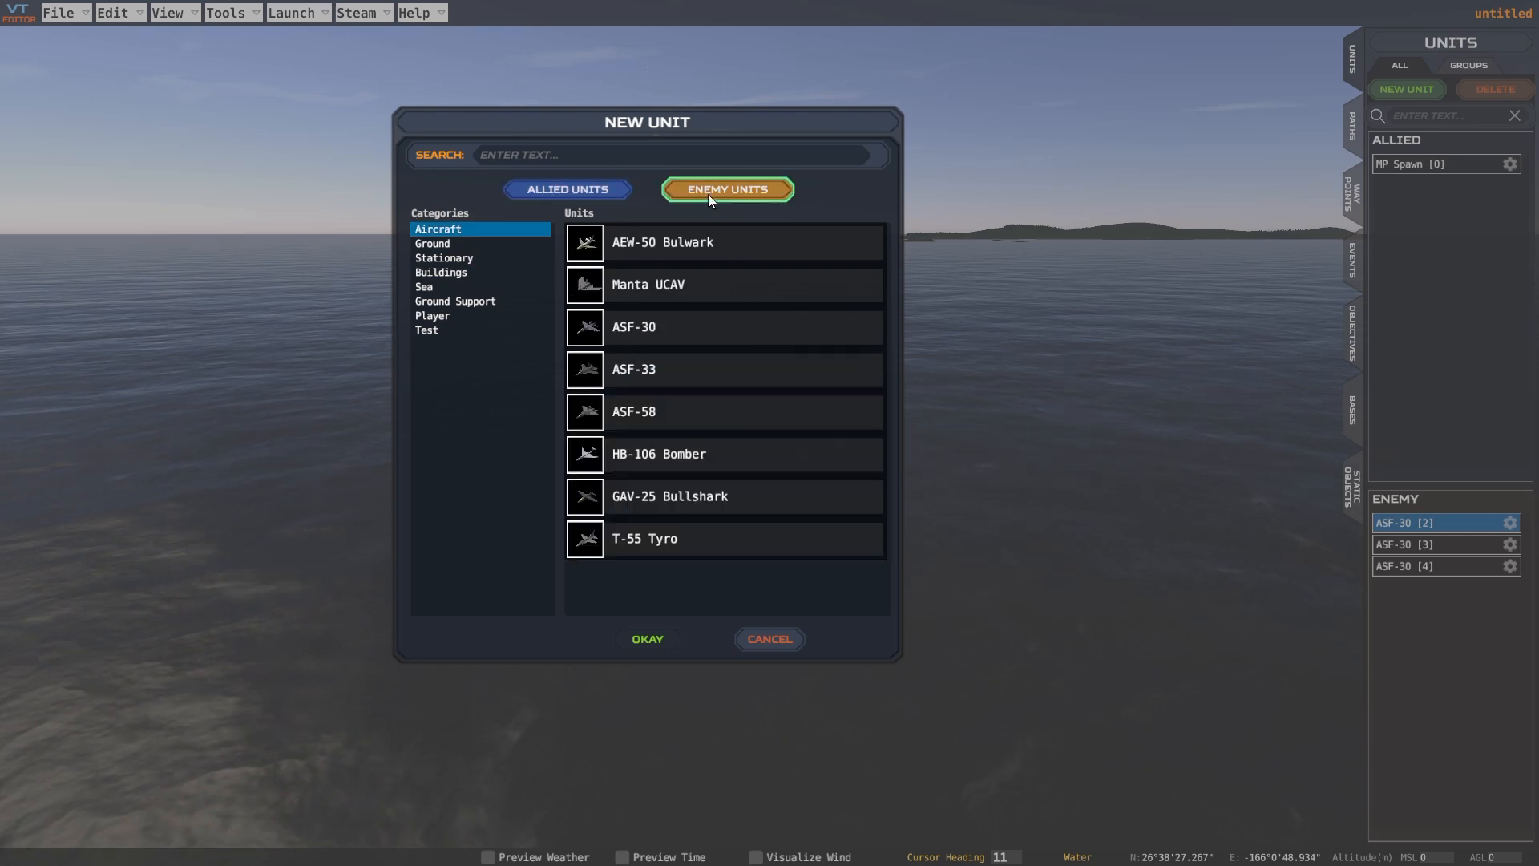
left_click(428, 286)
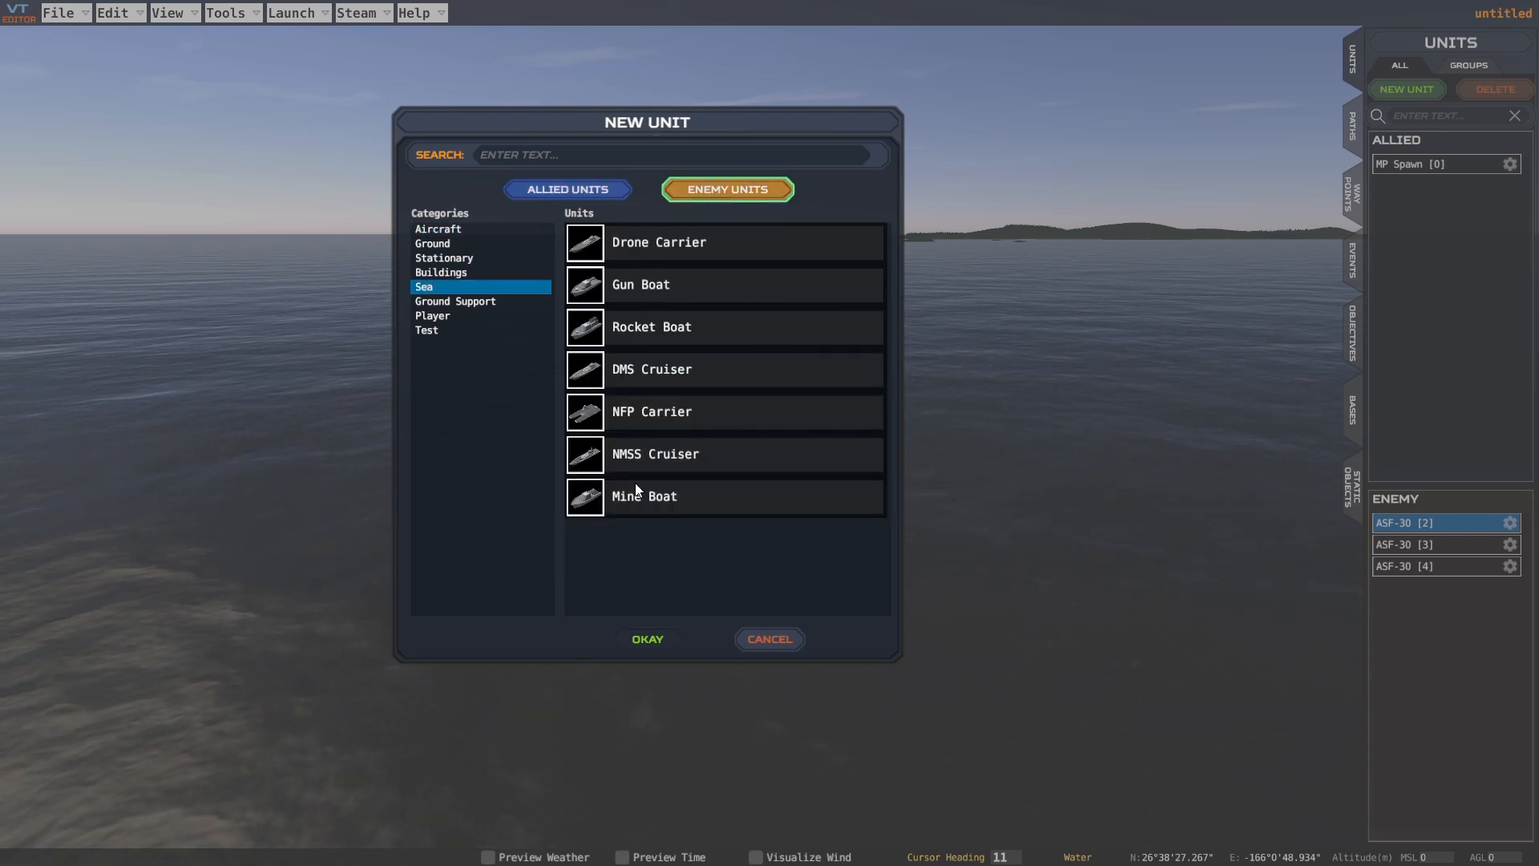
left_click(578, 190)
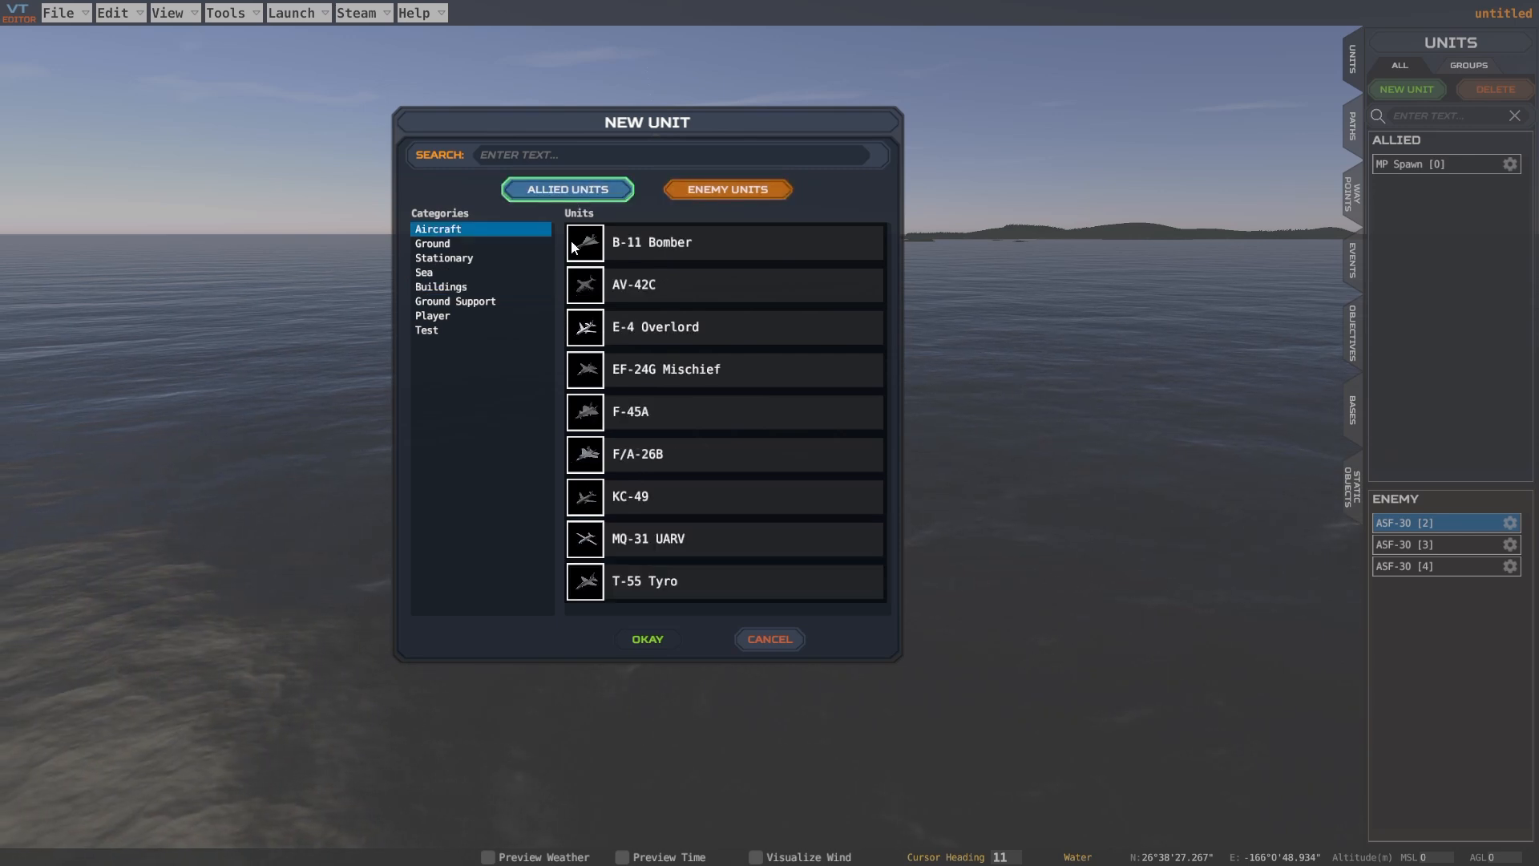
left_click(436, 272)
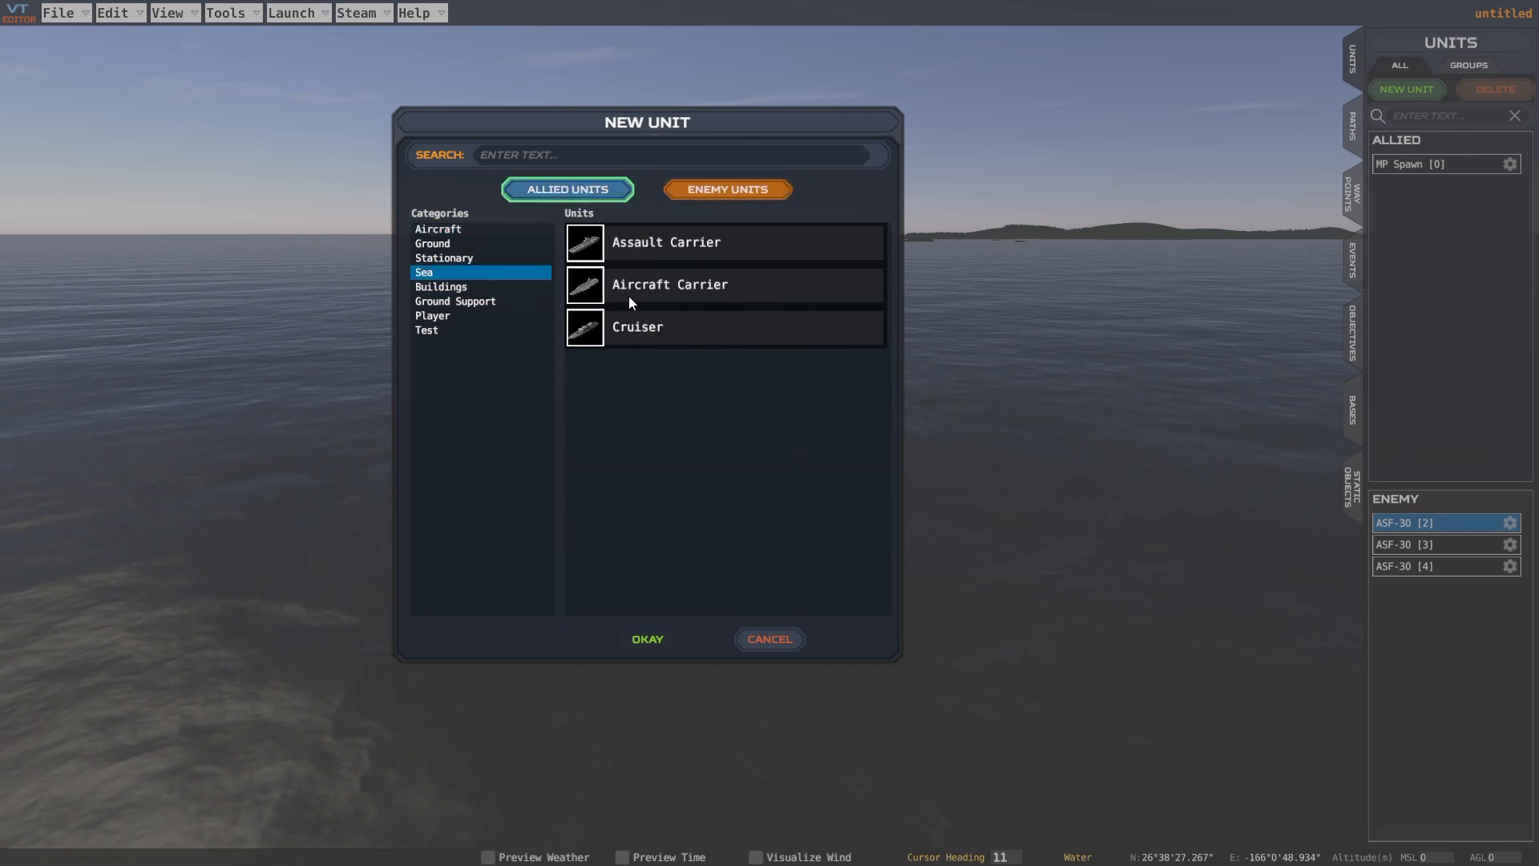
left_click(521, 230)
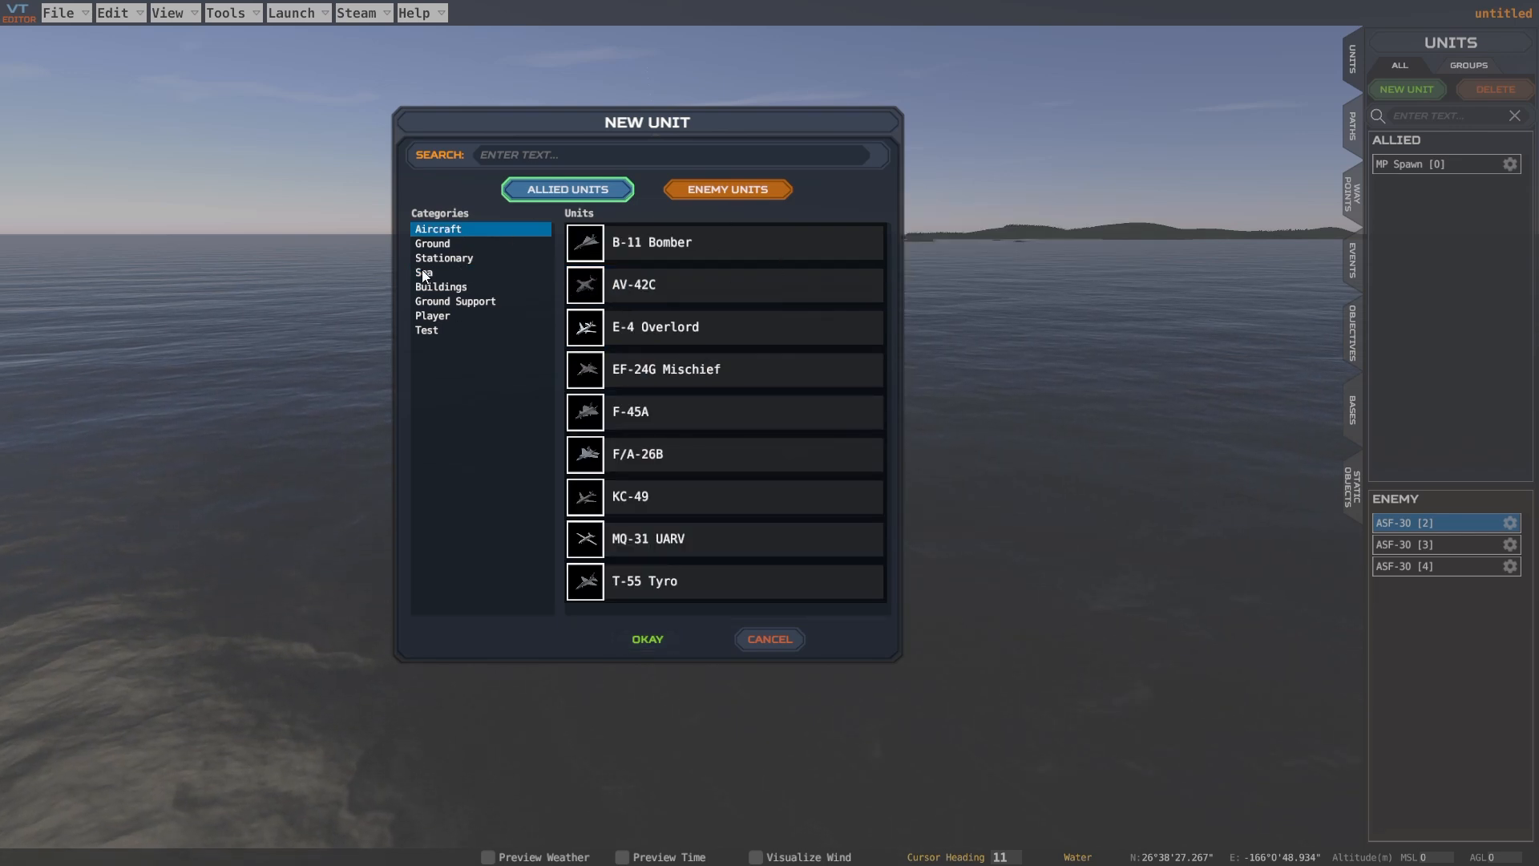
Place an allied Aircraft Carrier from the Sea category at the cursor position on the open water
left_click(423, 271)
left_click(654, 281)
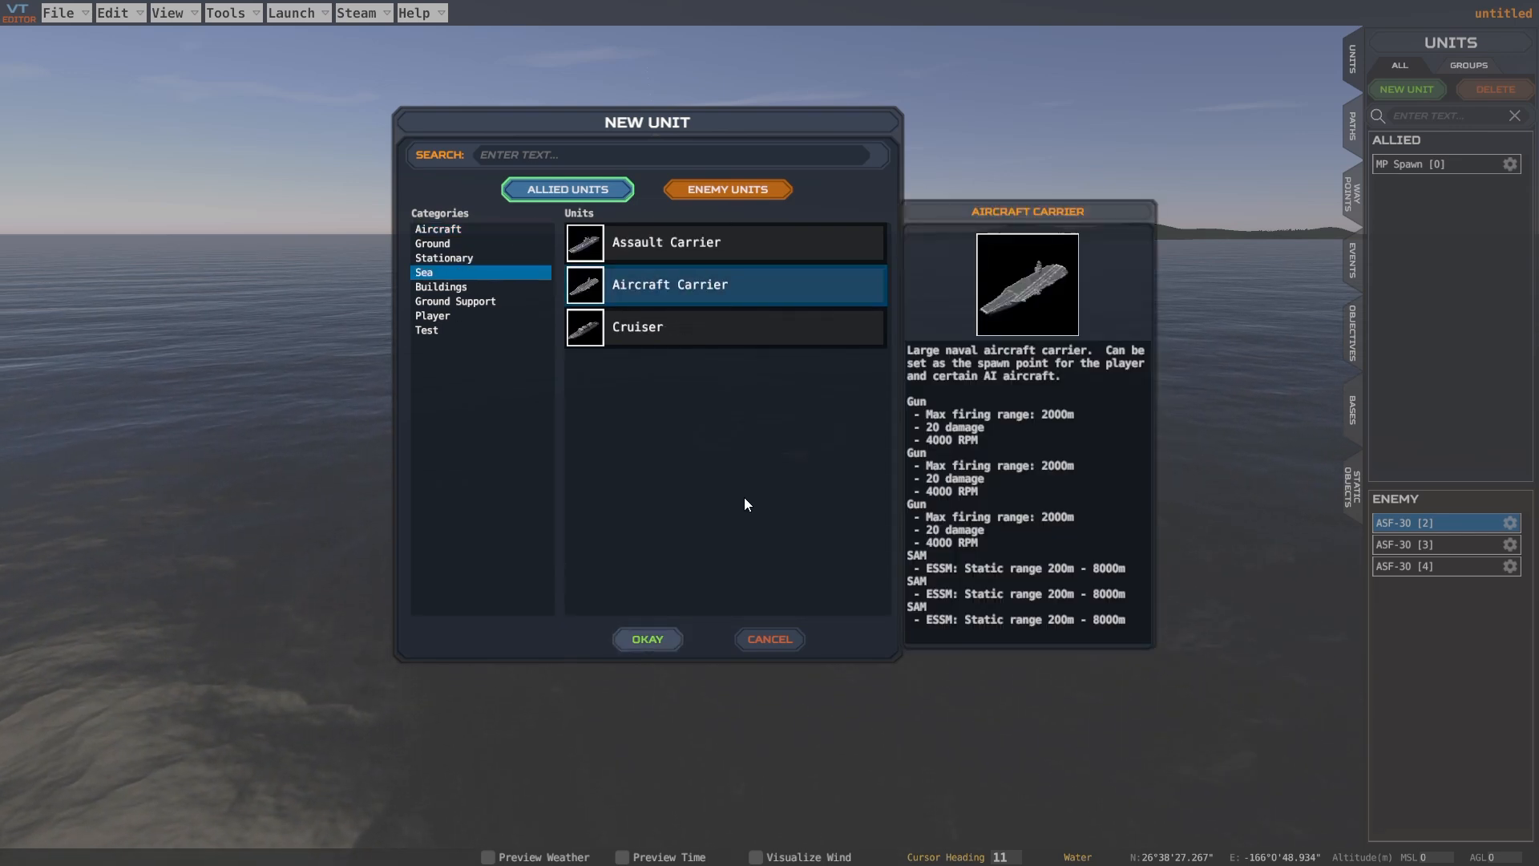
left_click(647, 639)
Assign the Aircraft Carrier to the new sea group Bravo
right_click_drag(671, 628, 930, 565)
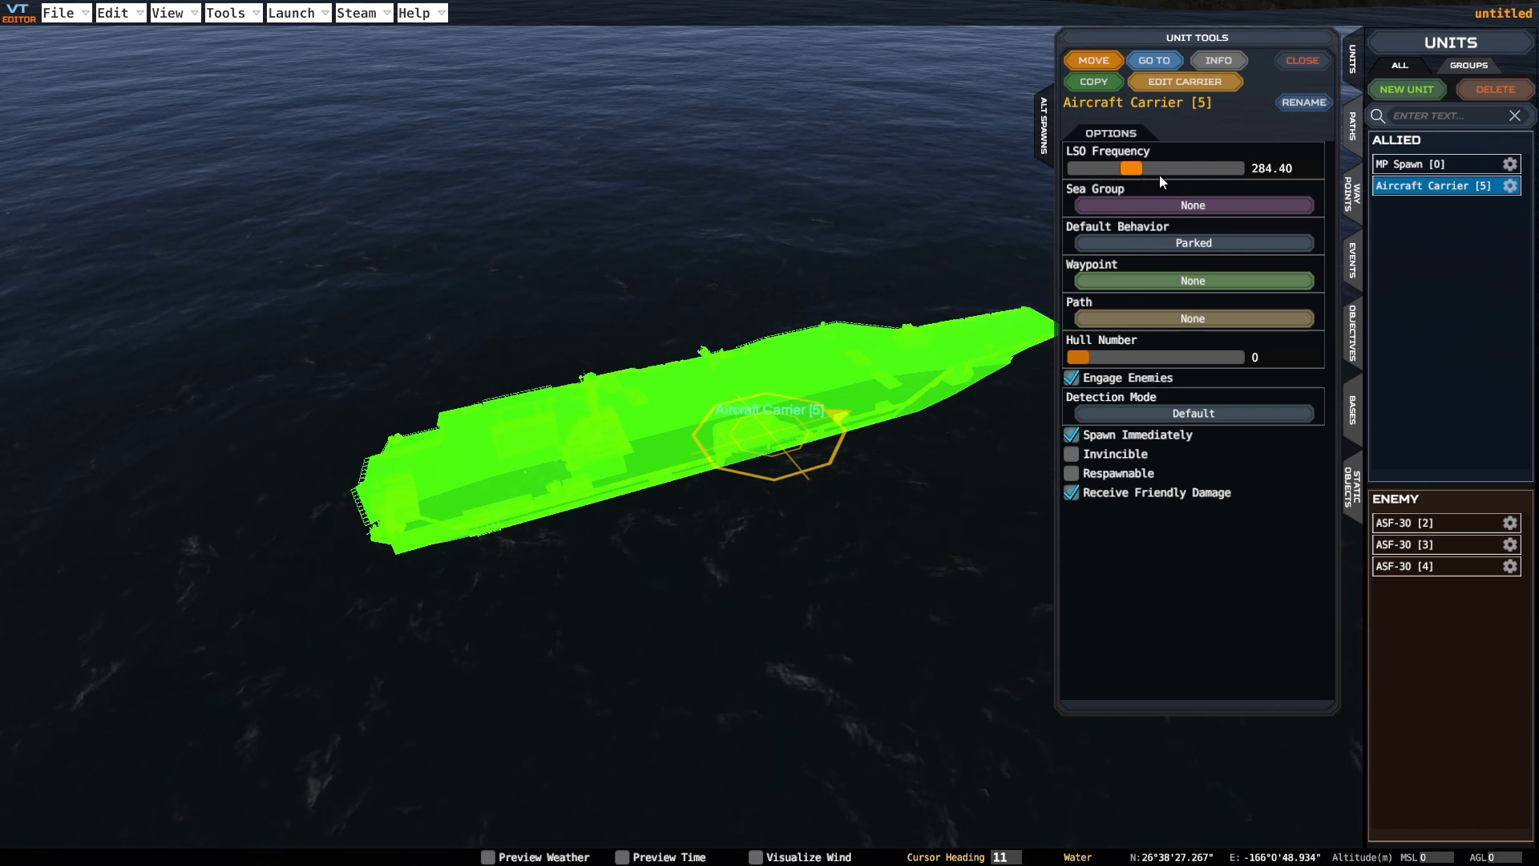
left_click(1147, 204)
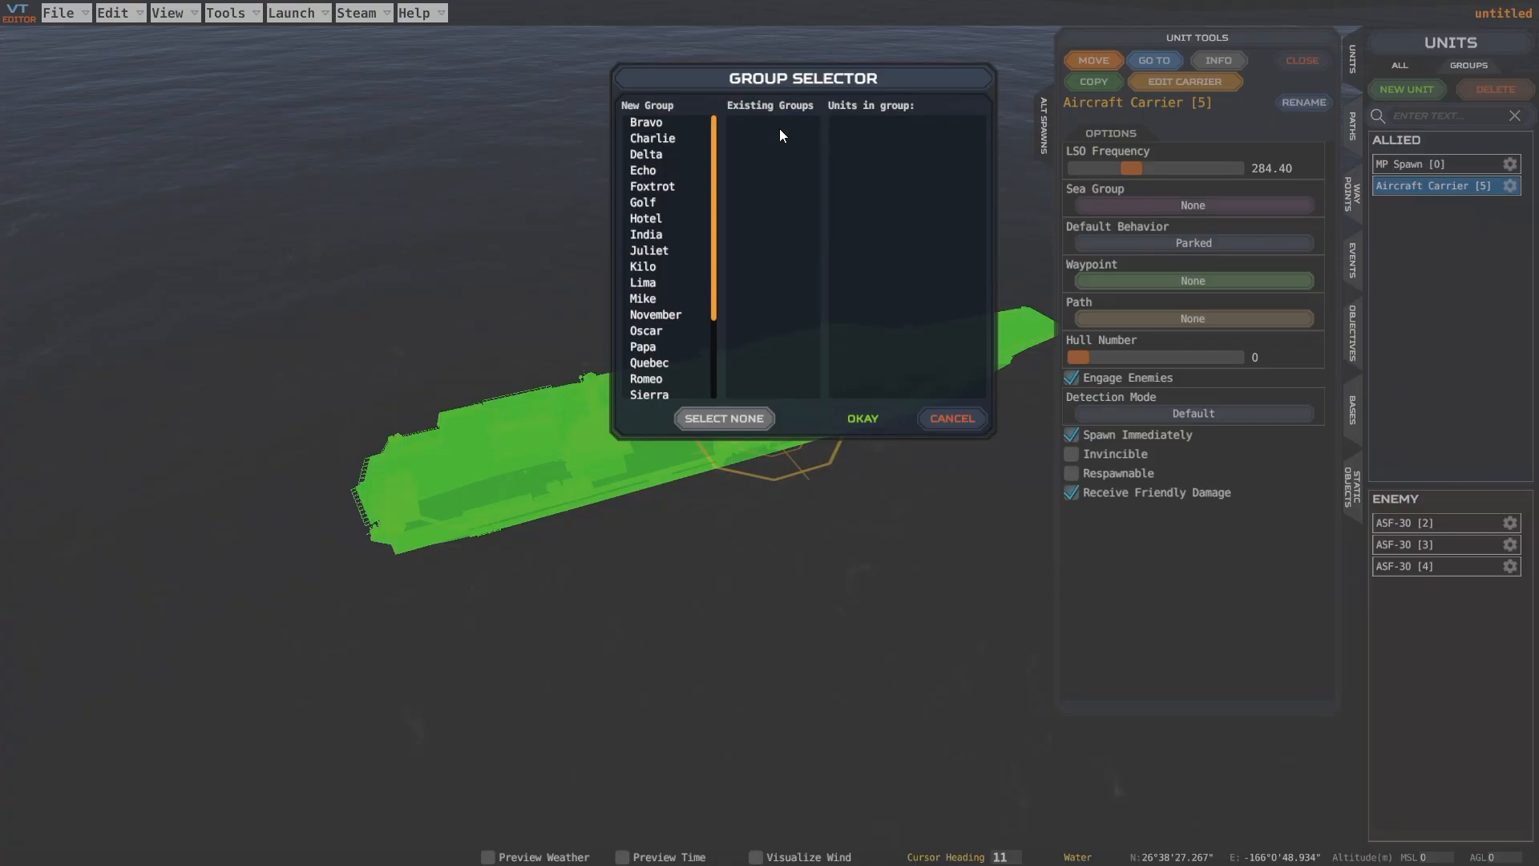
left_click(646, 122)
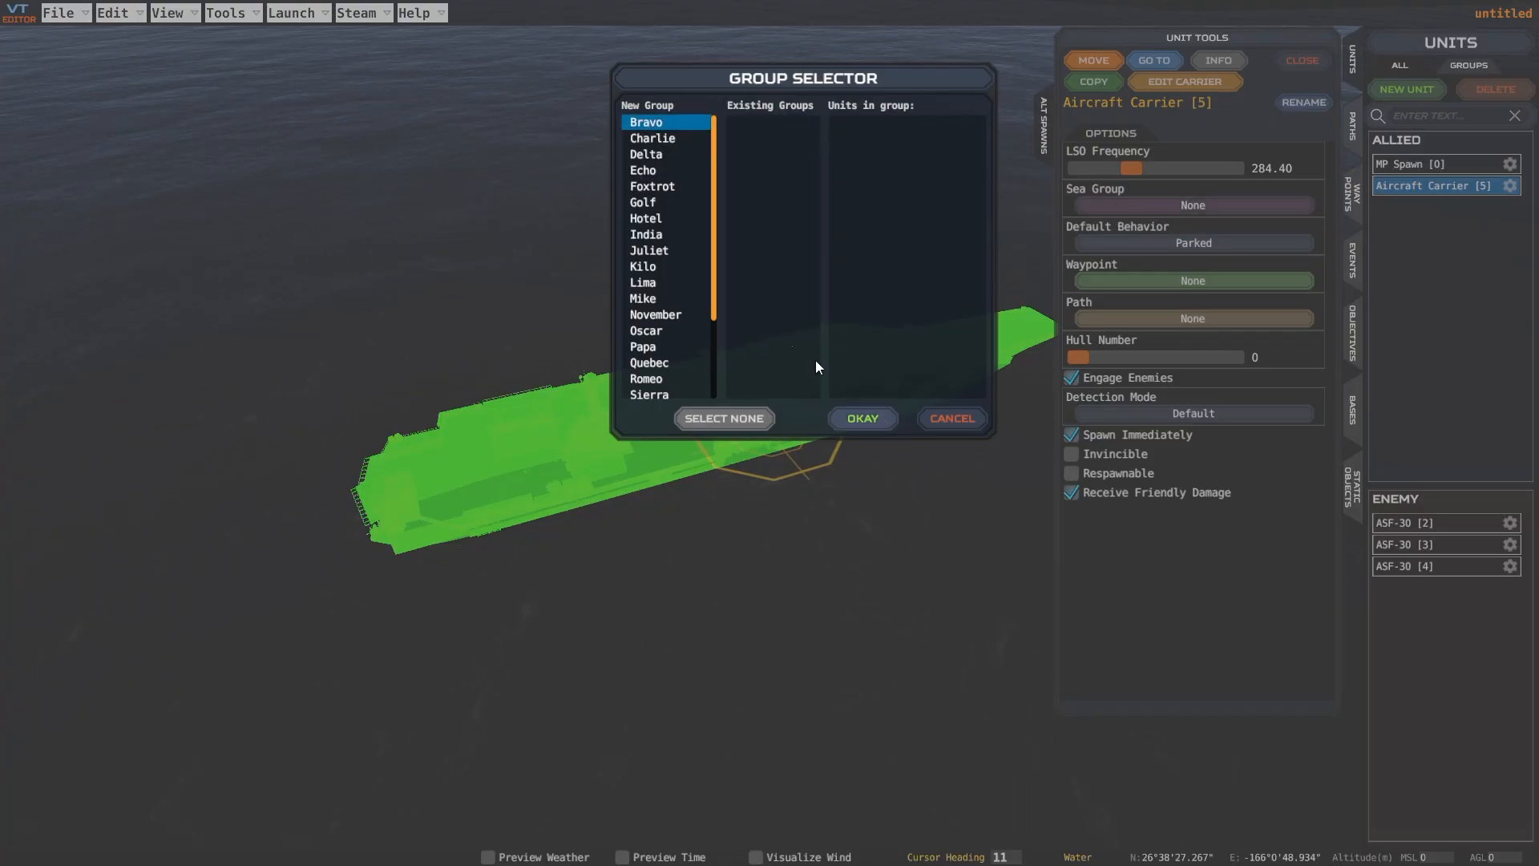
left_click(879, 418)
Review the carrier's default behavior choices without changing Parked, and examine its placement facing the airbase
left_click(1124, 243)
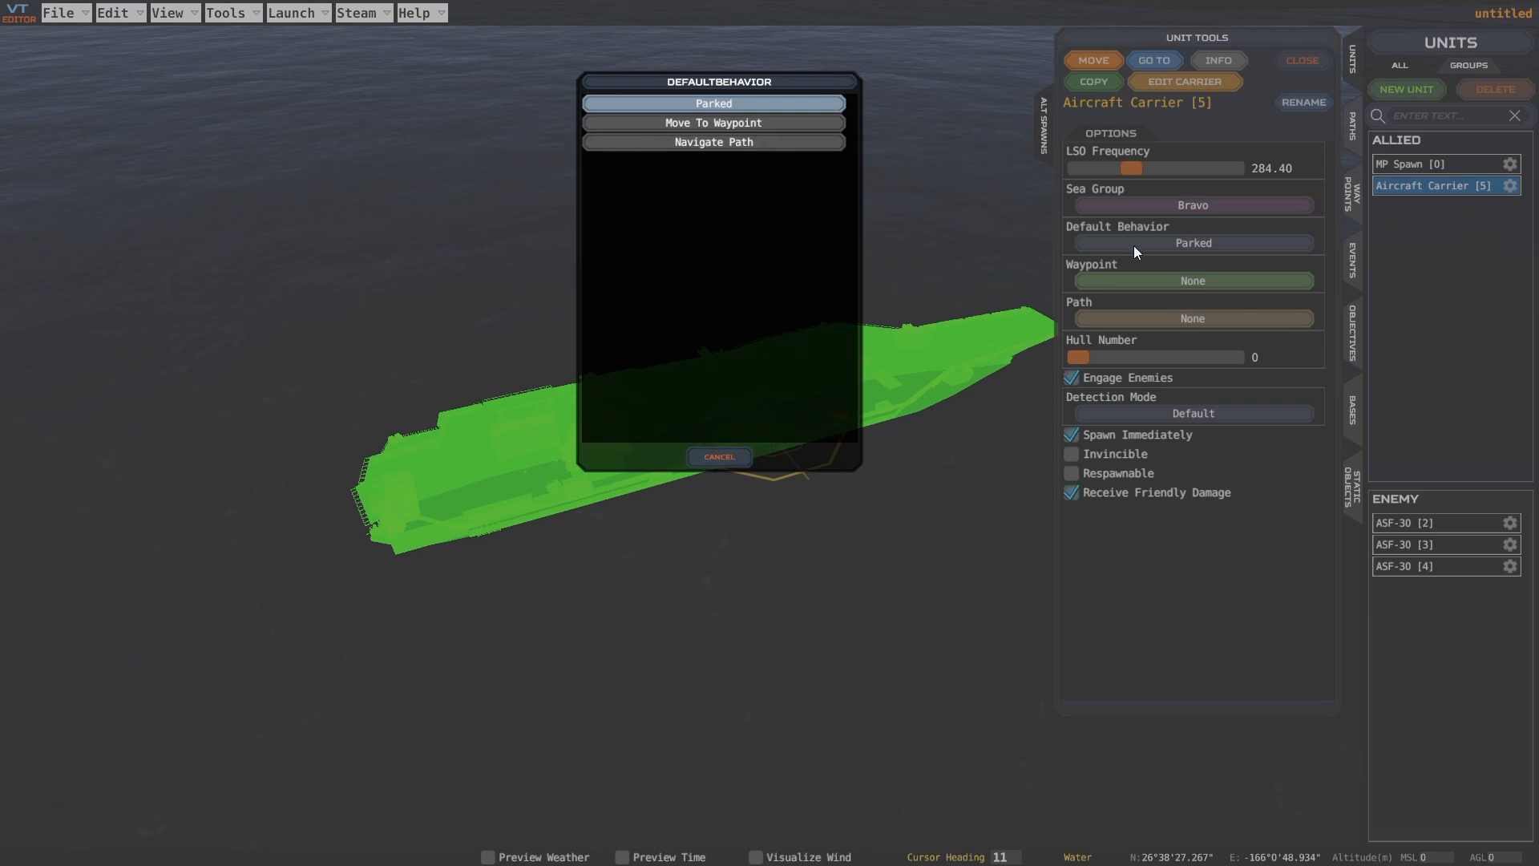
left_click(719, 457)
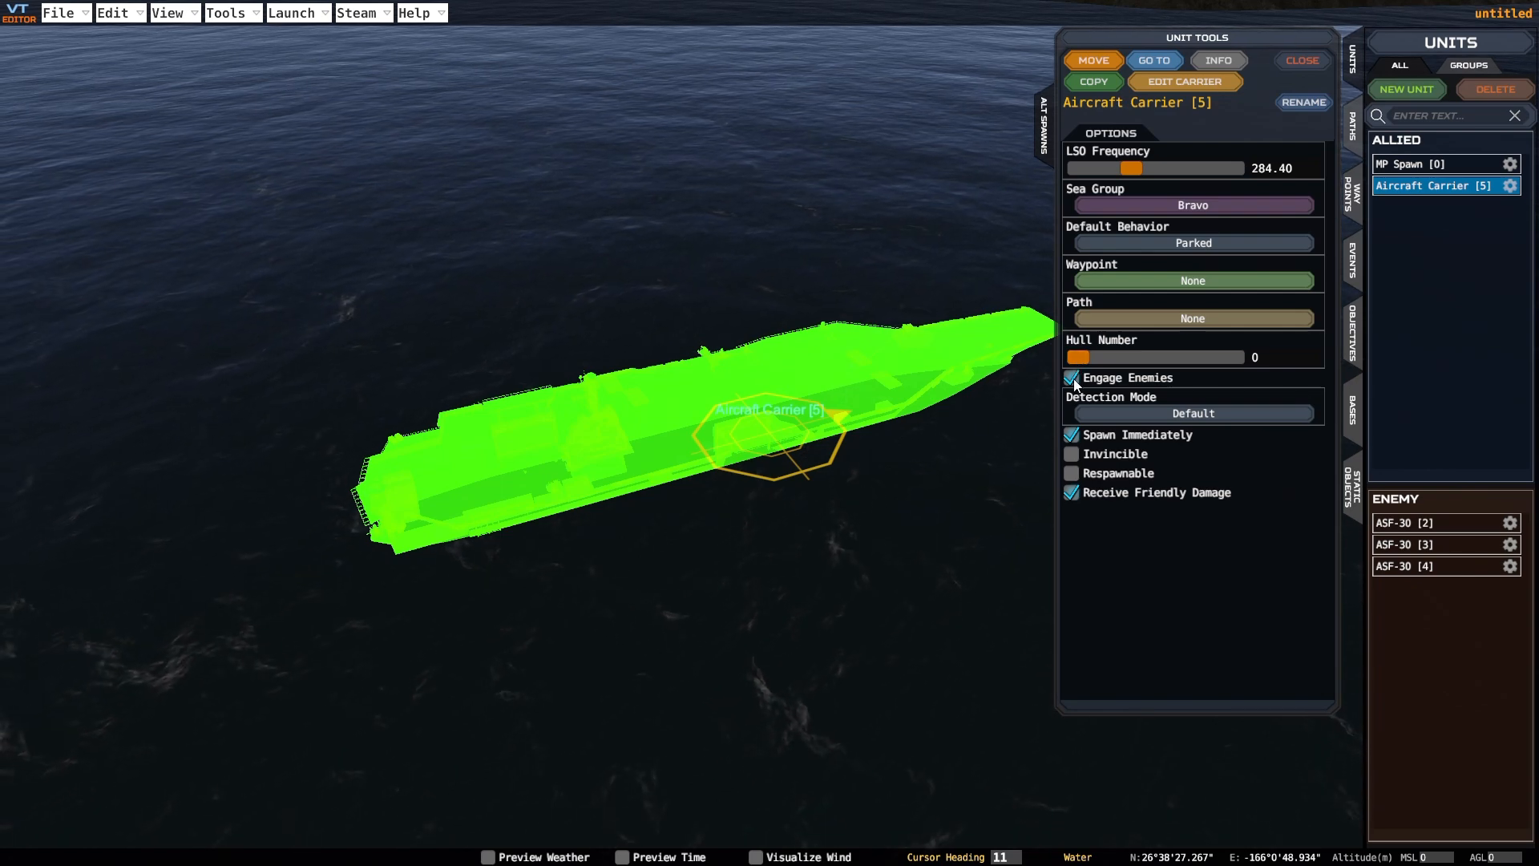
right_click_drag(766, 354, 793, 449)
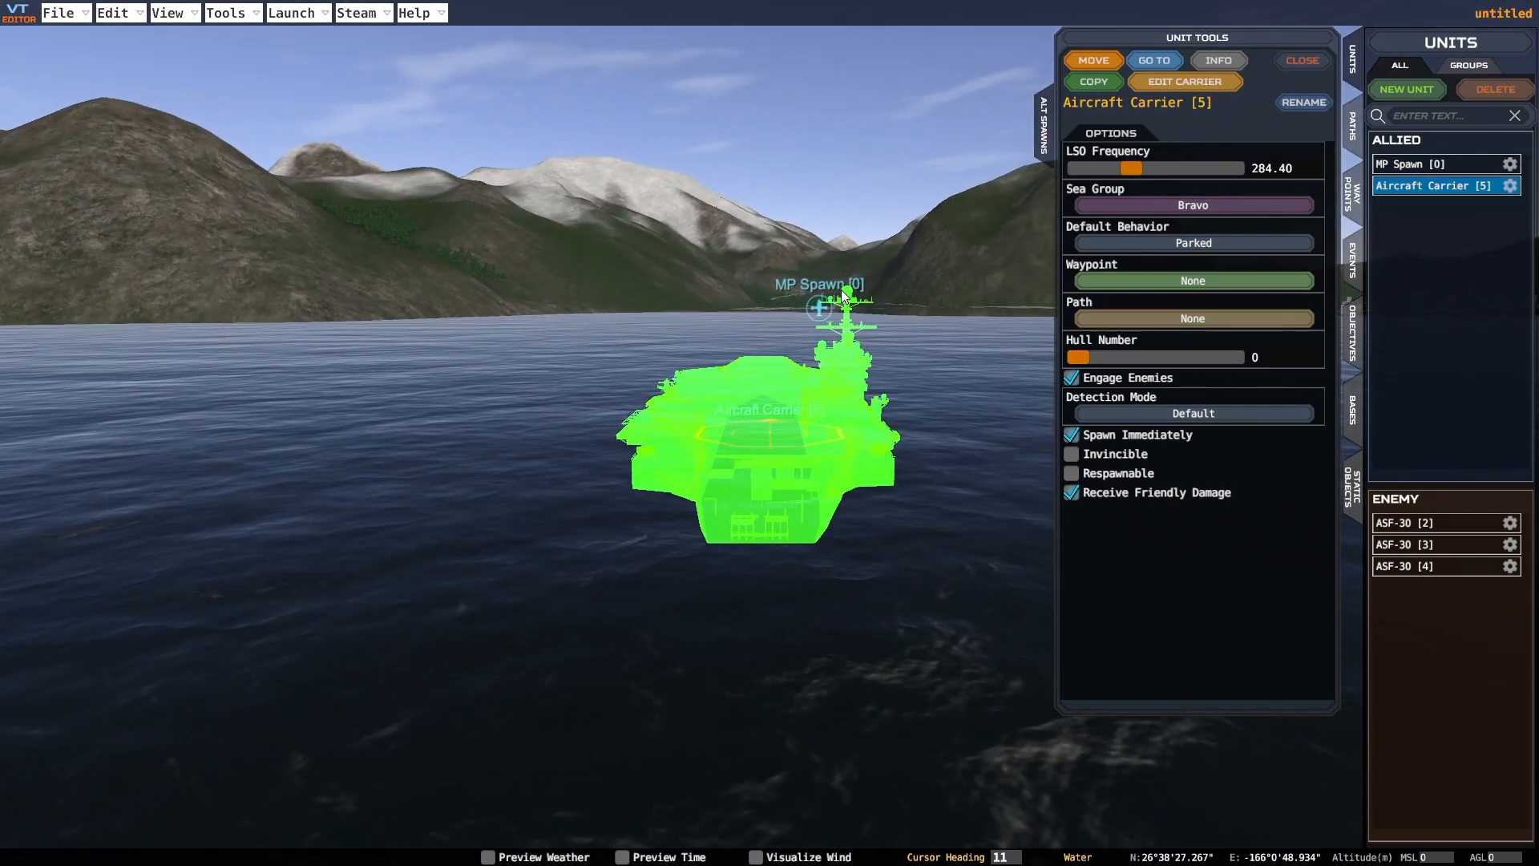
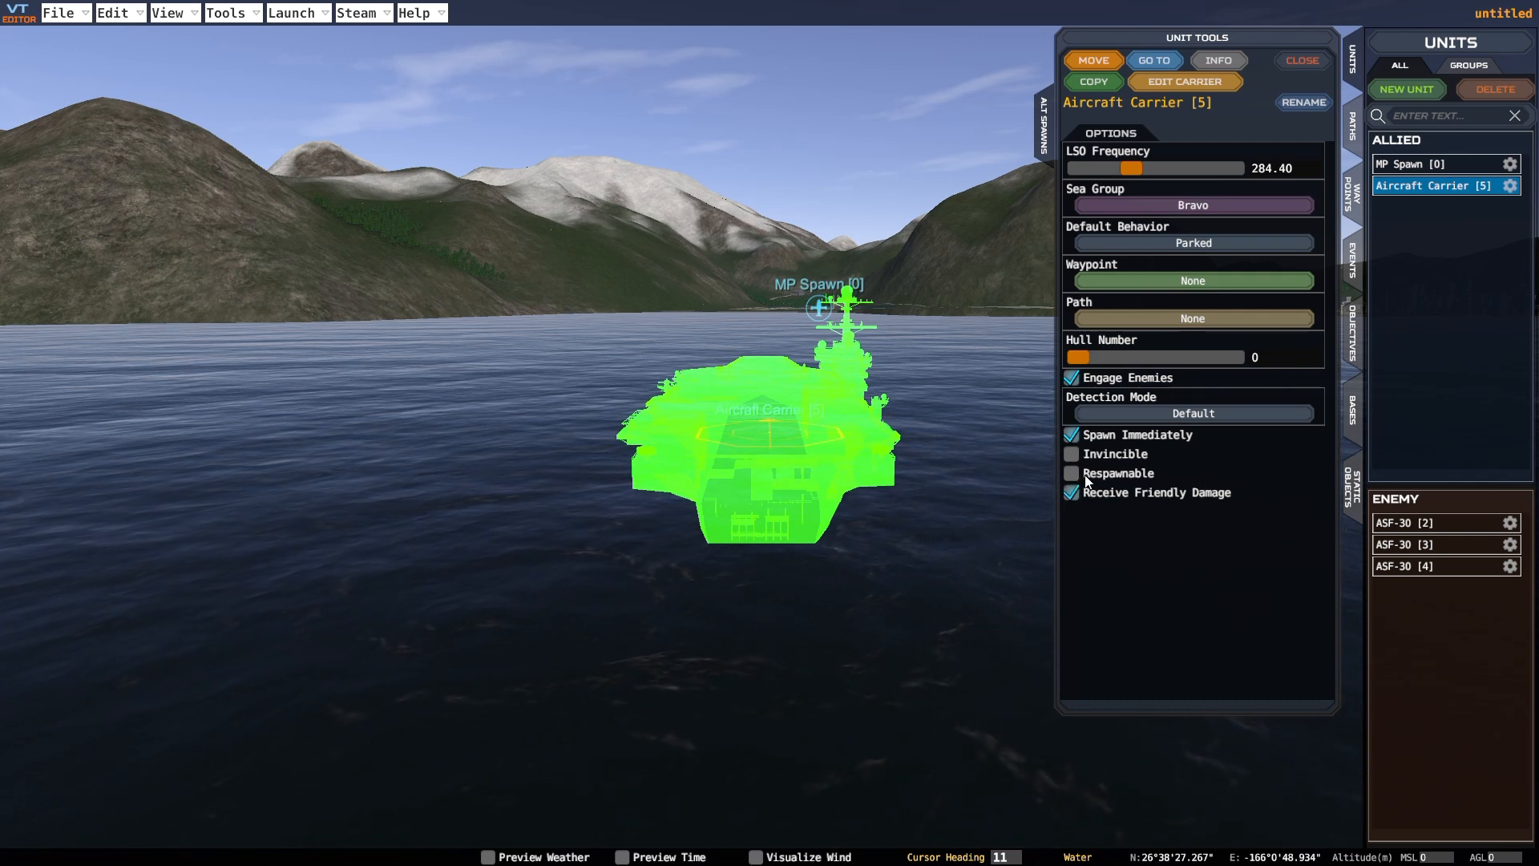
Keep the carrier's detection mode at Default and assign MP Spawn to the carrier's forwardmost starboard deck spawn point
left_click(1106, 414)
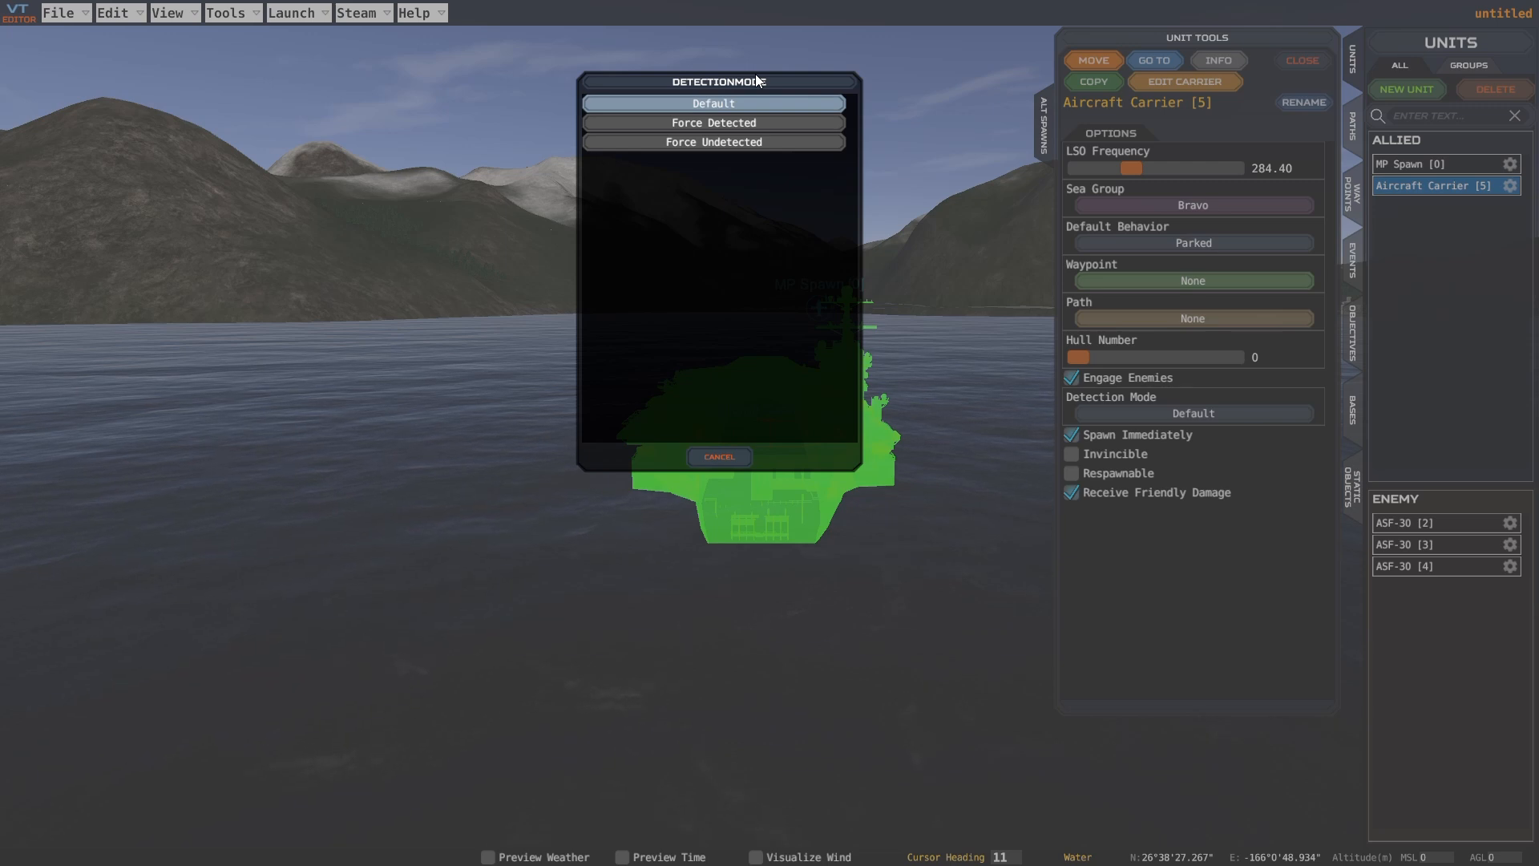
left_click(659, 100)
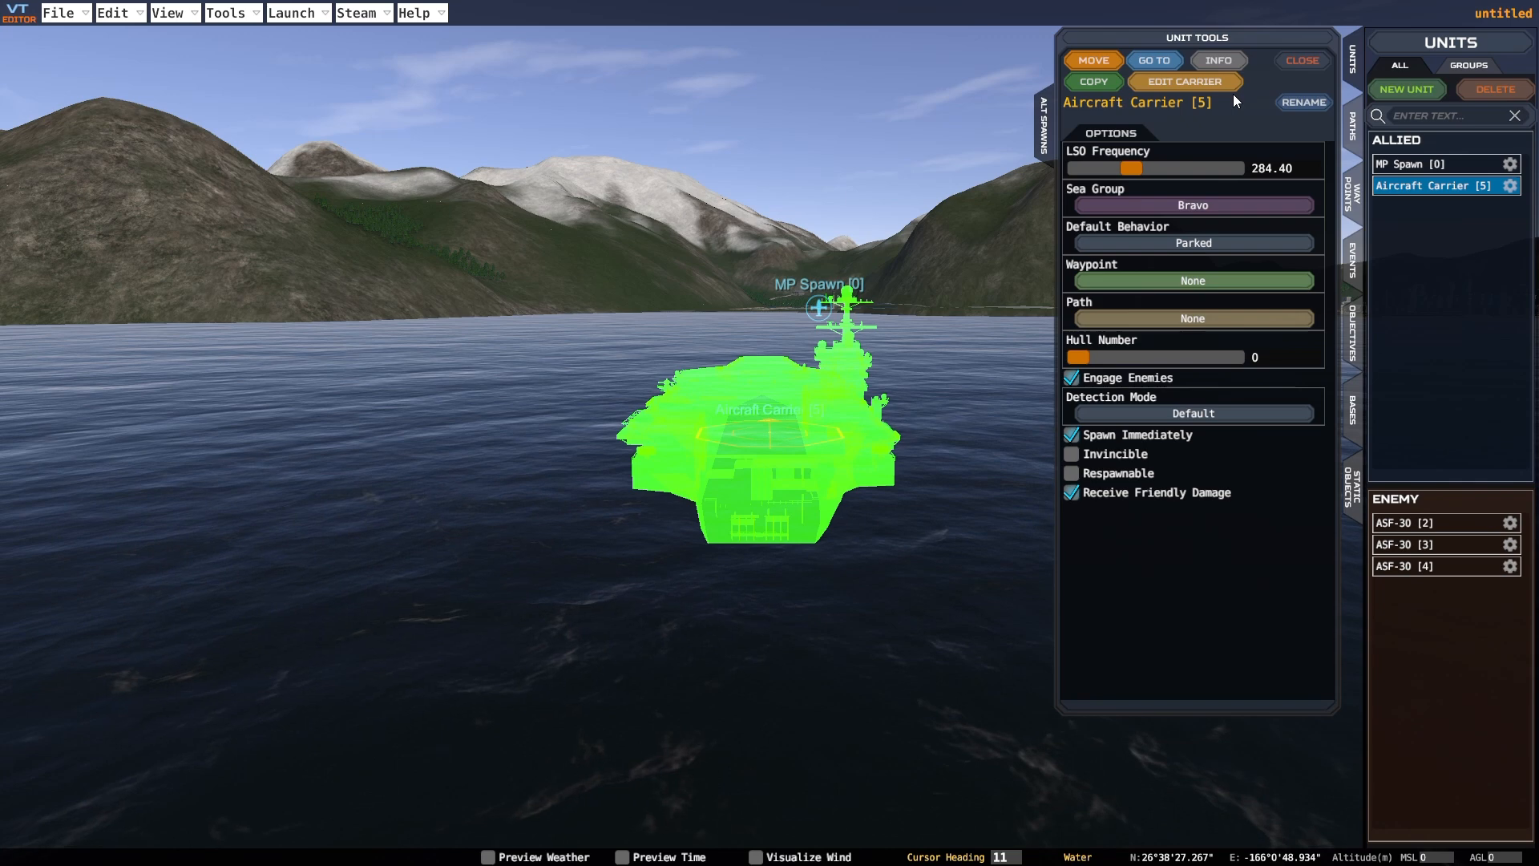
left_click(1163, 82)
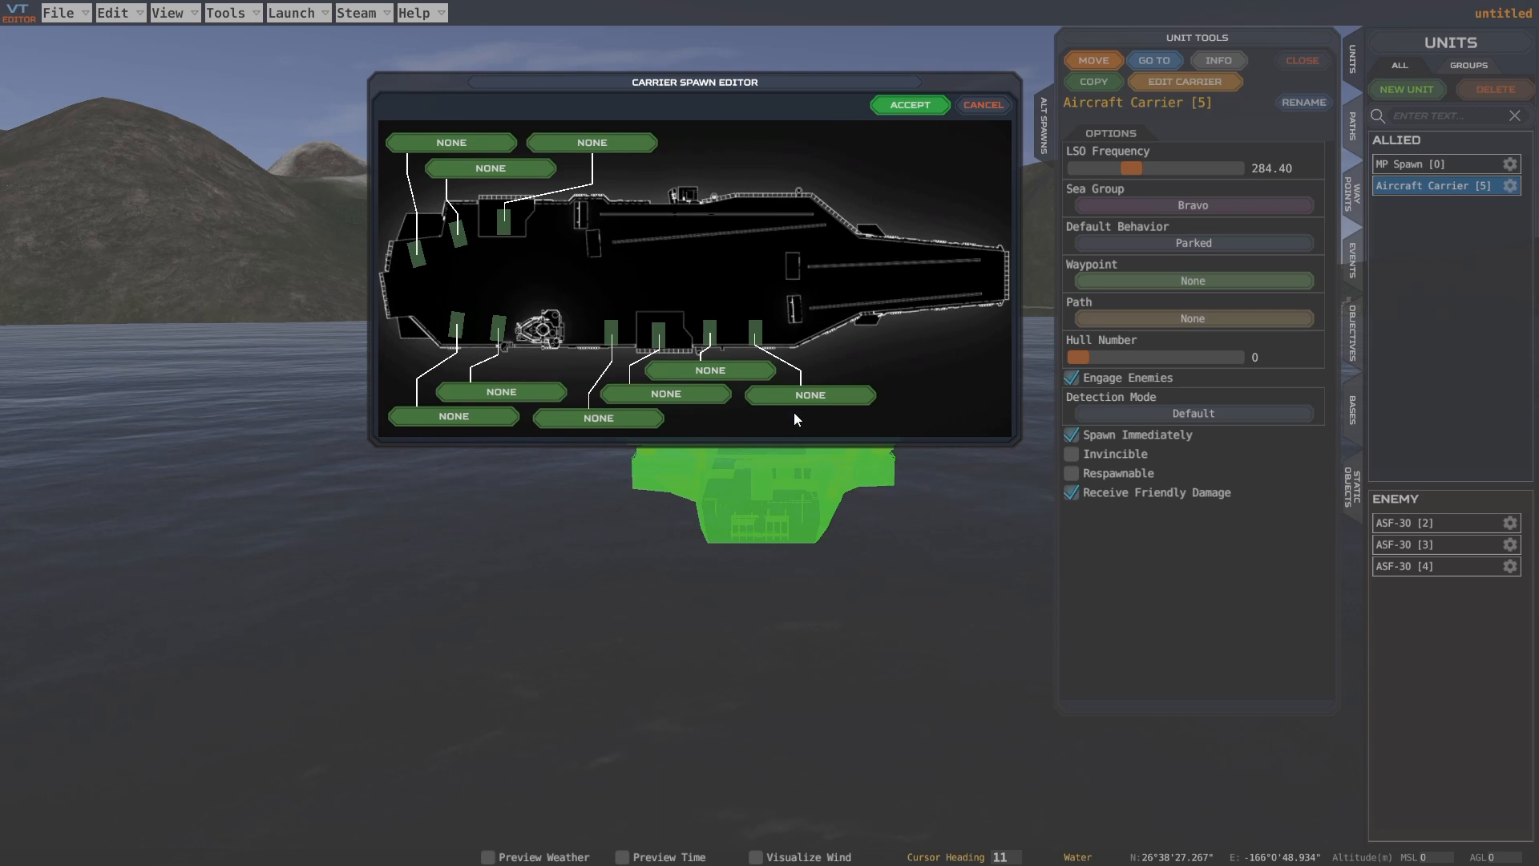
left_click(810, 396)
left_click(870, 127)
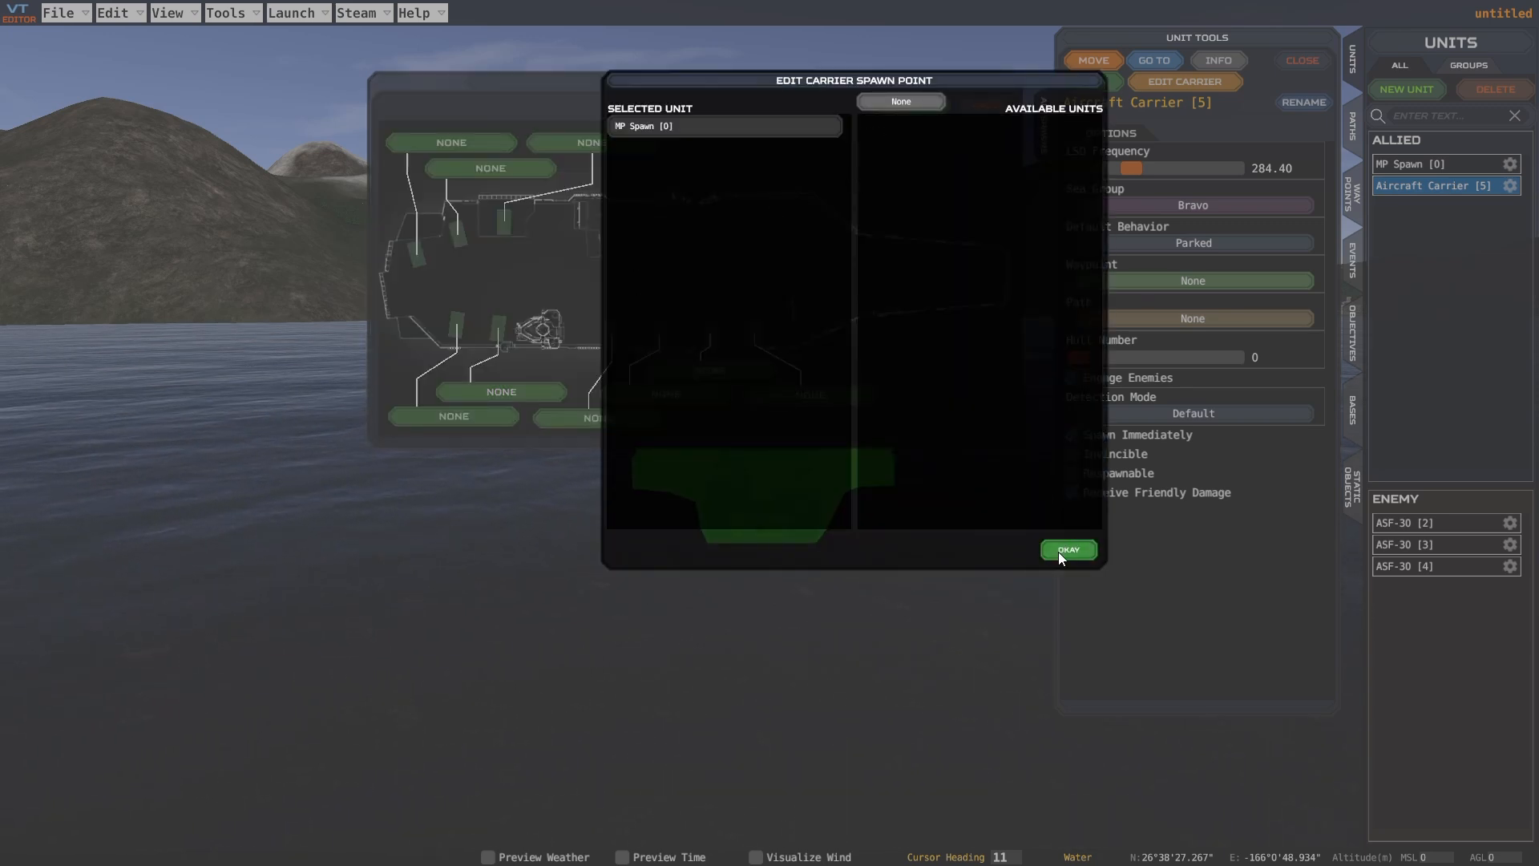
left_click(1059, 550)
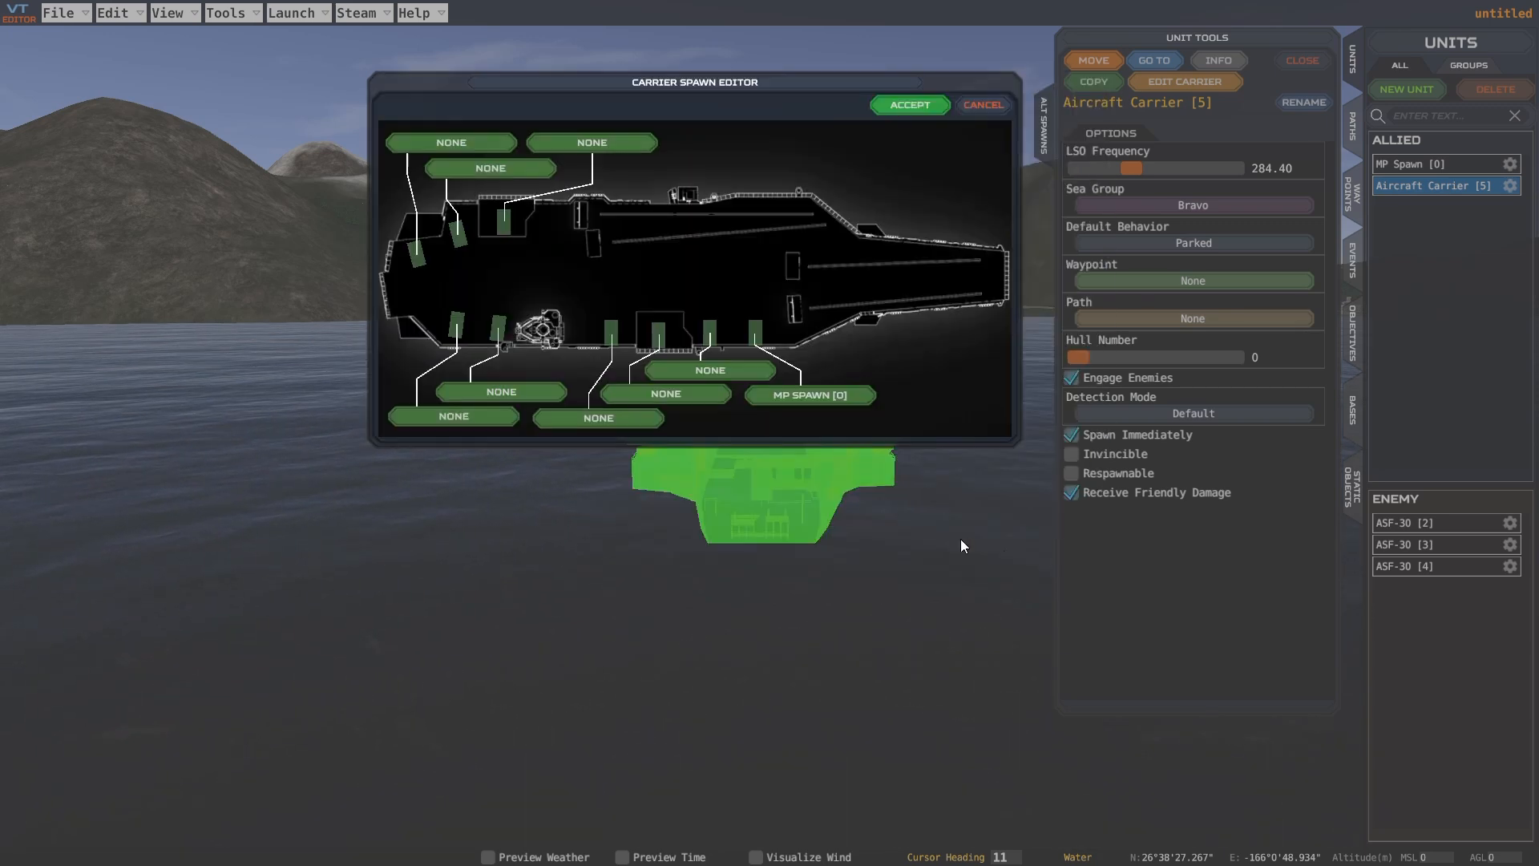
left_click(909, 105)
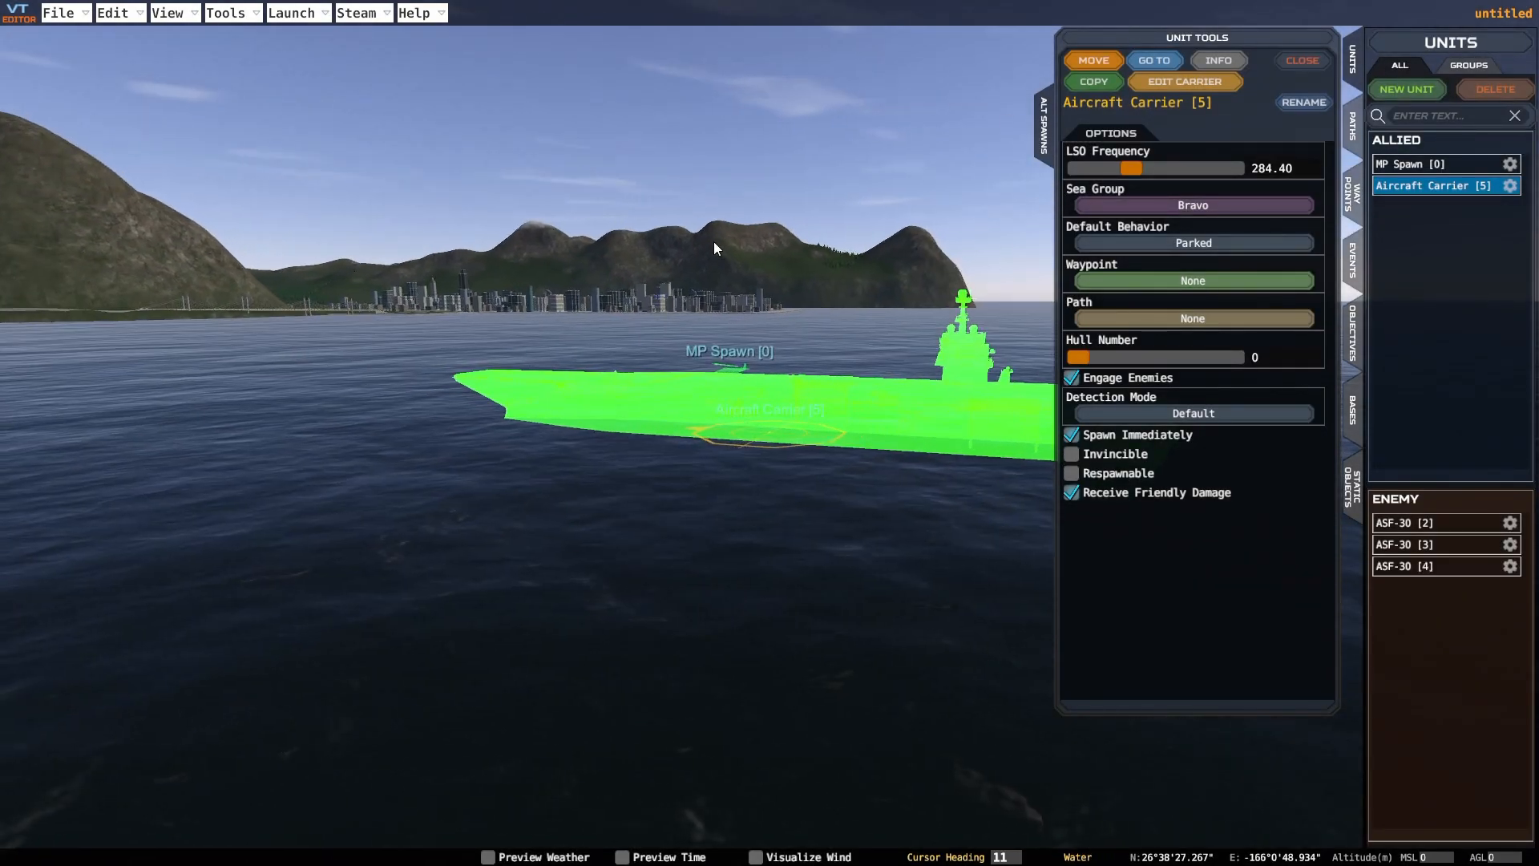
Examine the MP Spawn's placement on the aircraft carrier's deck from several angles
scroll(716, 242, "up", 3)
right_click_drag(715, 243, 495, 269)
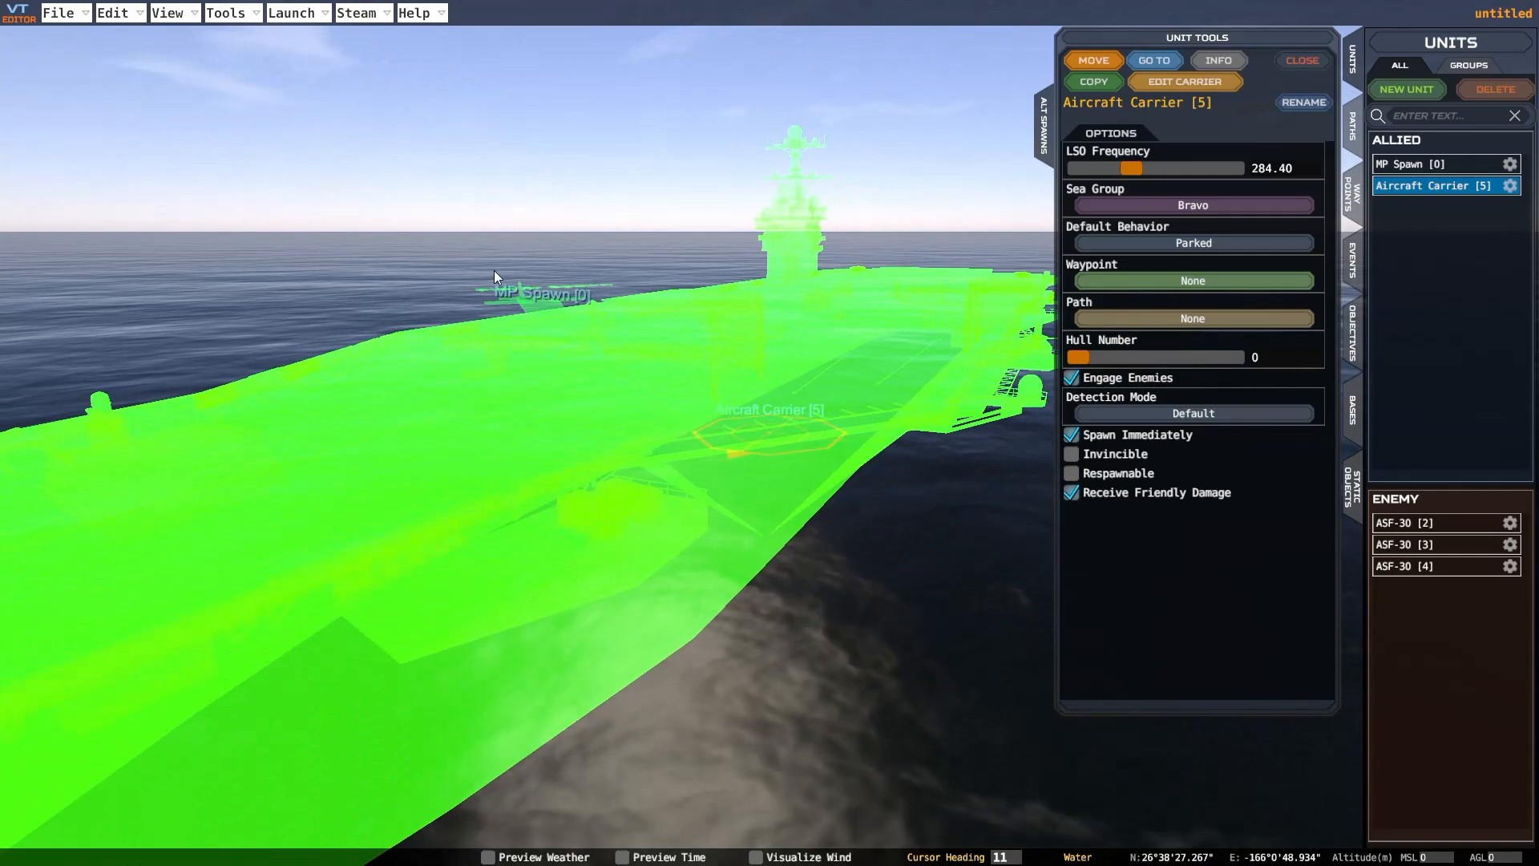
right_click_drag(720, 289, 305, 353)
scroll(629, 417, "down", 4)
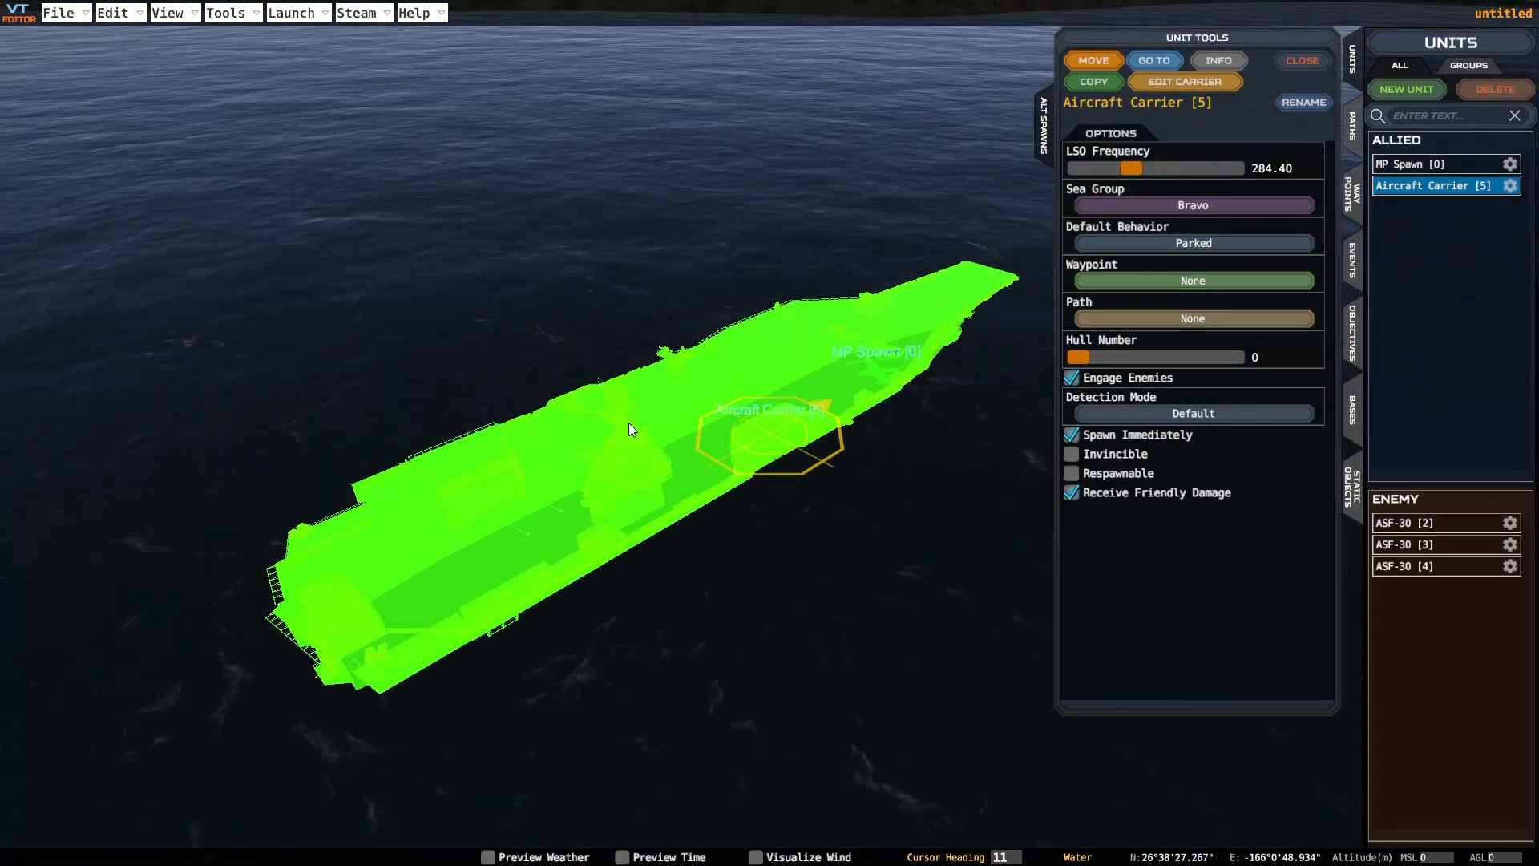
scroll(733, 456, "down", 8)
right_click_drag(732, 456, 853, 429)
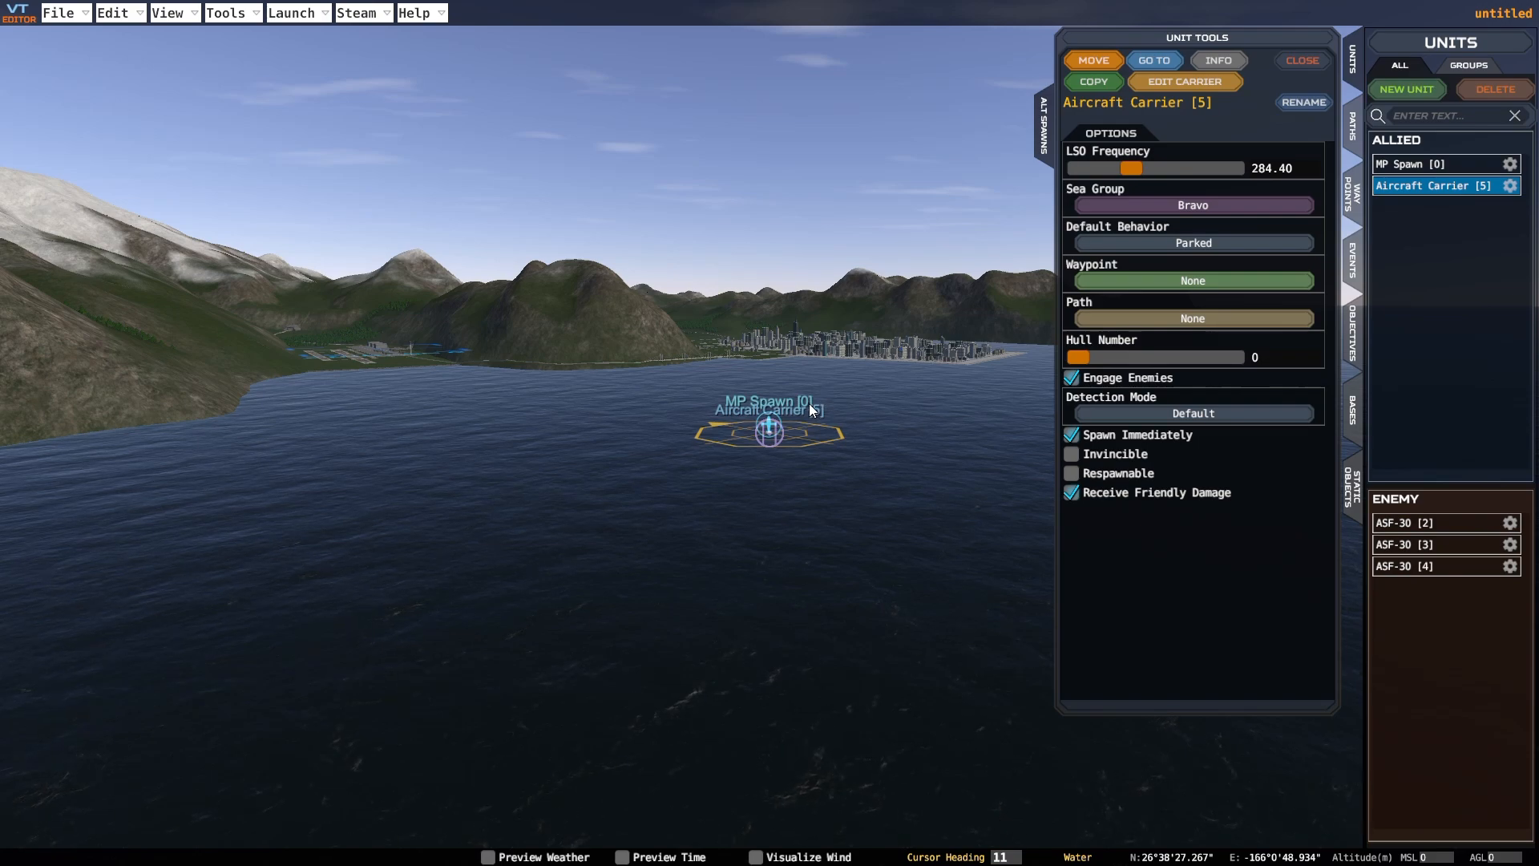
Place an enemy APC from the Ground category on the road at the city's edge beside the tall buildings
key("w")
key("w")
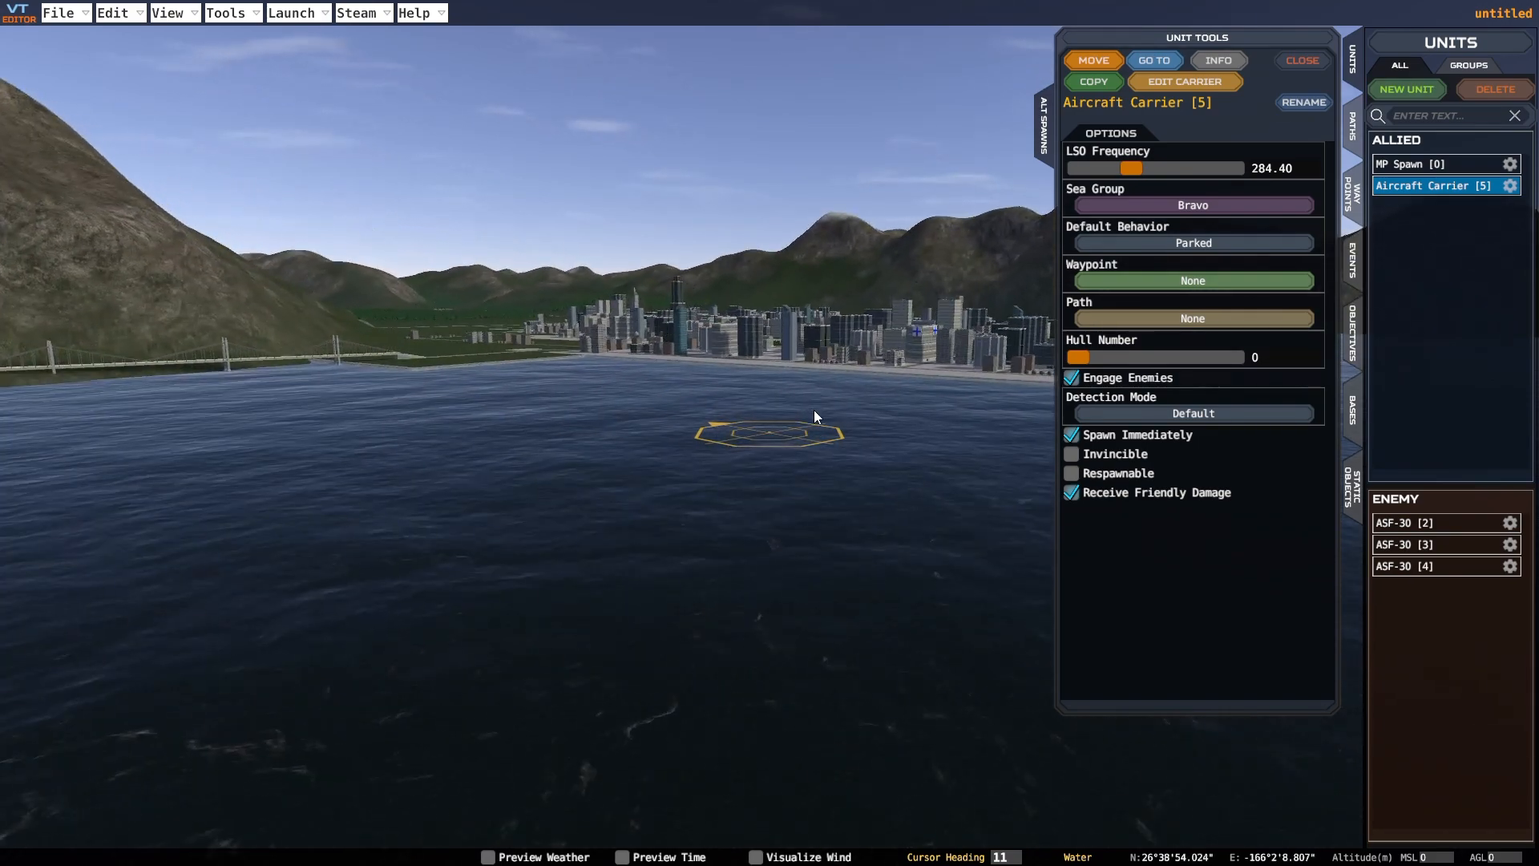
key("w")
mouse_move(692, 403)
right_mouse_down()
mouse_move(642, 413)
mouse_move(689, 417)
right_mouse_up()
key("w")
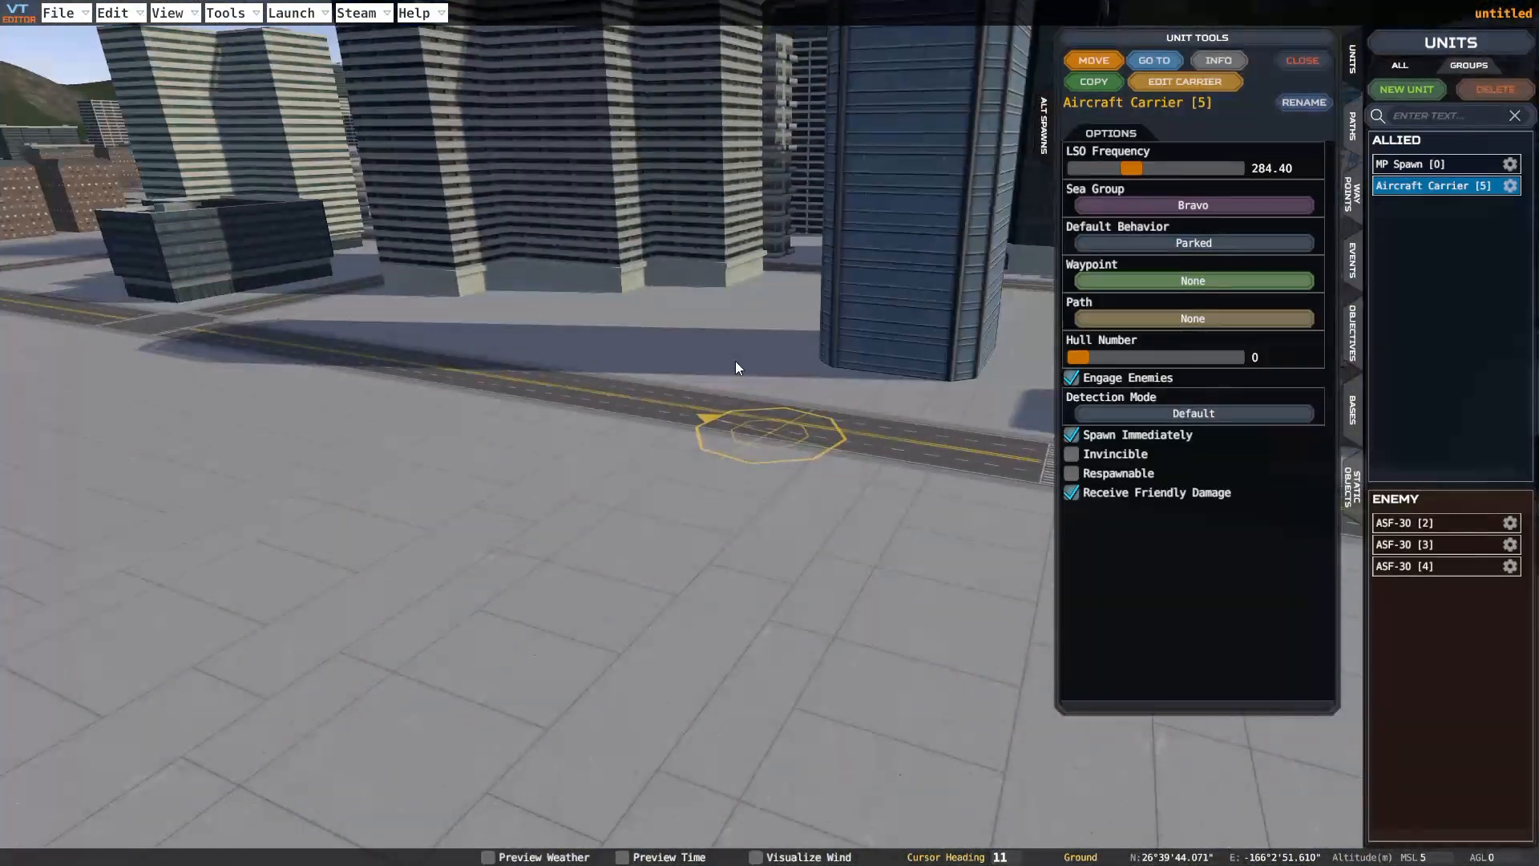
mouse_move(737, 367)
right_mouse_down()
mouse_move(637, 361)
mouse_move(653, 334)
mouse_move(663, 342)
right_mouse_up()
key("q")
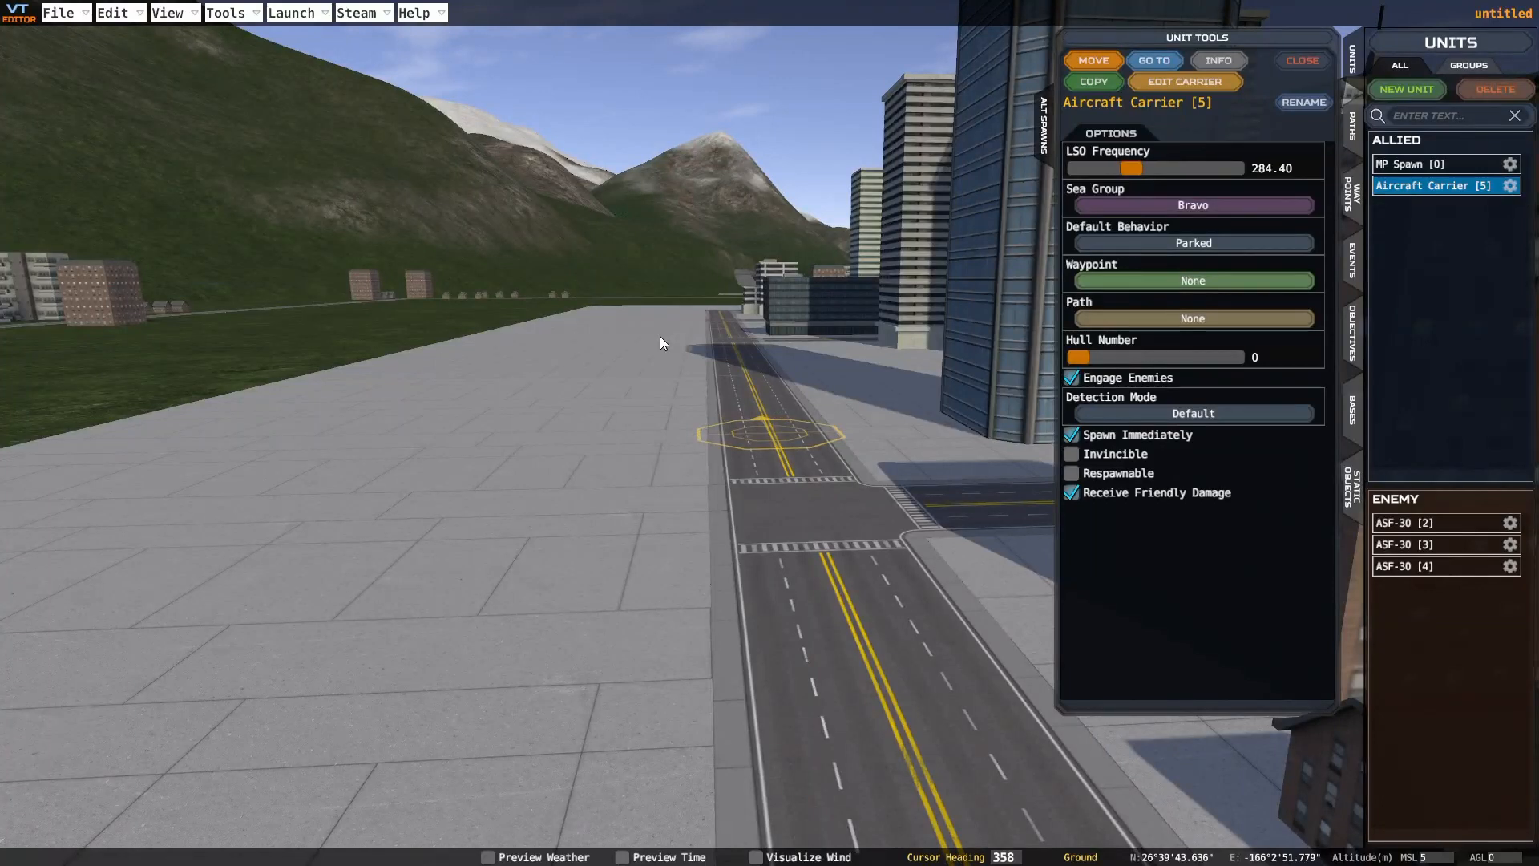
key("d")
key("e")
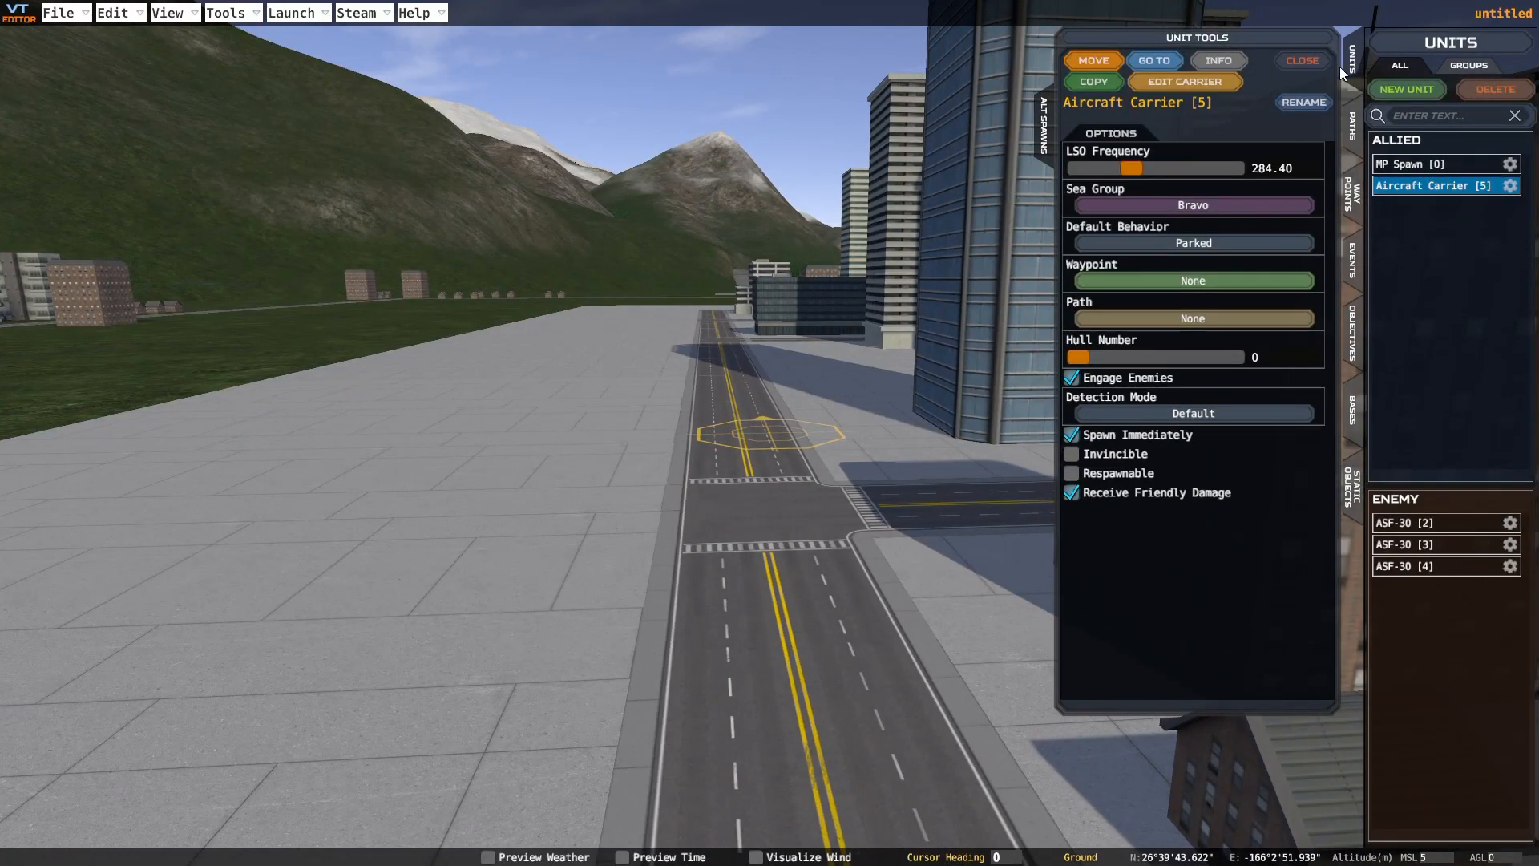
left_click(1406, 85)
left_click(730, 191)
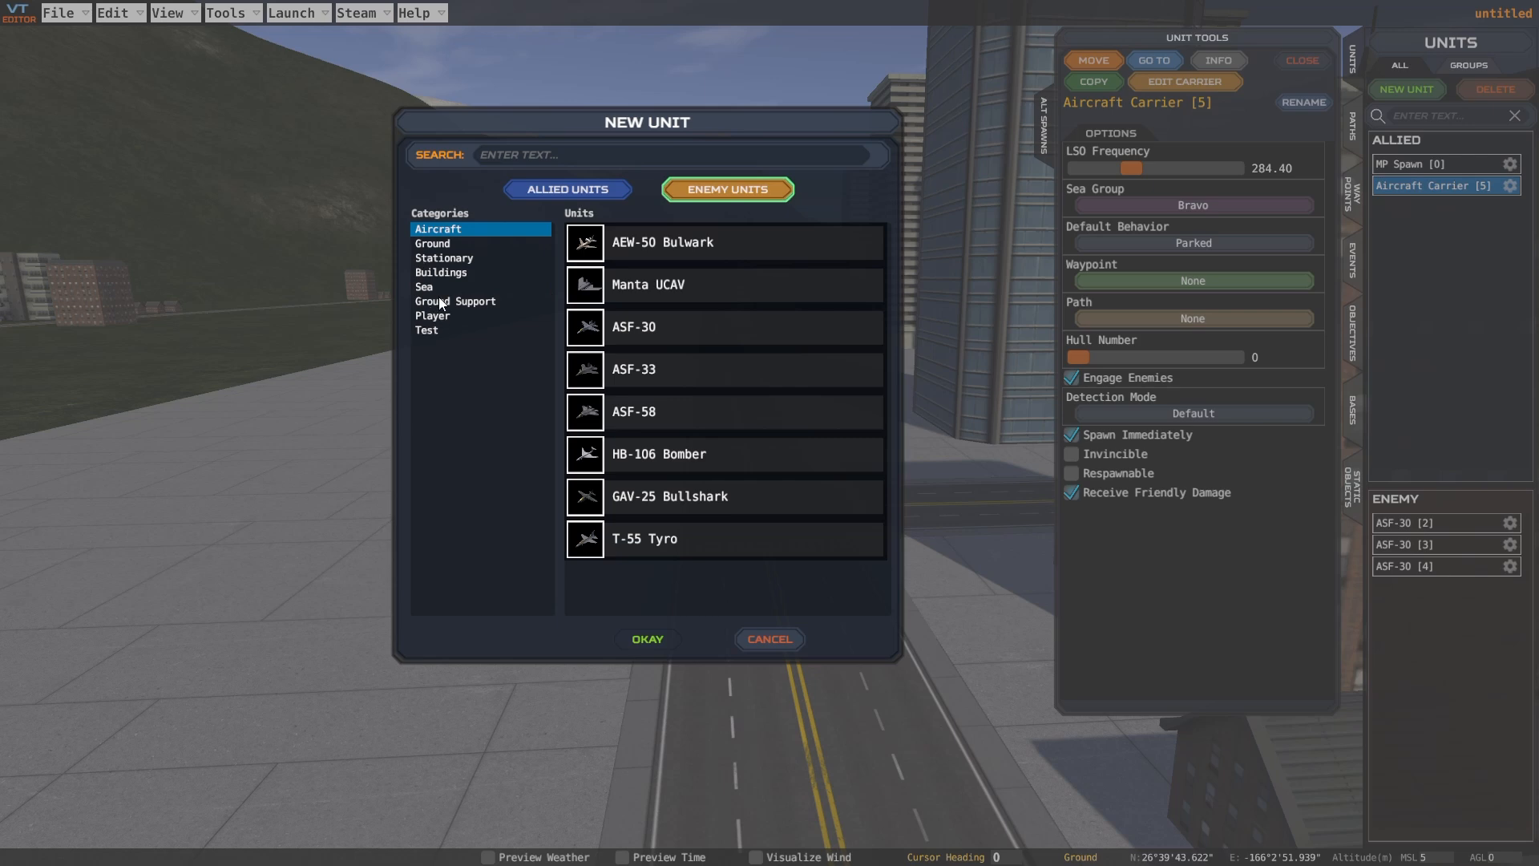
left_click(448, 245)
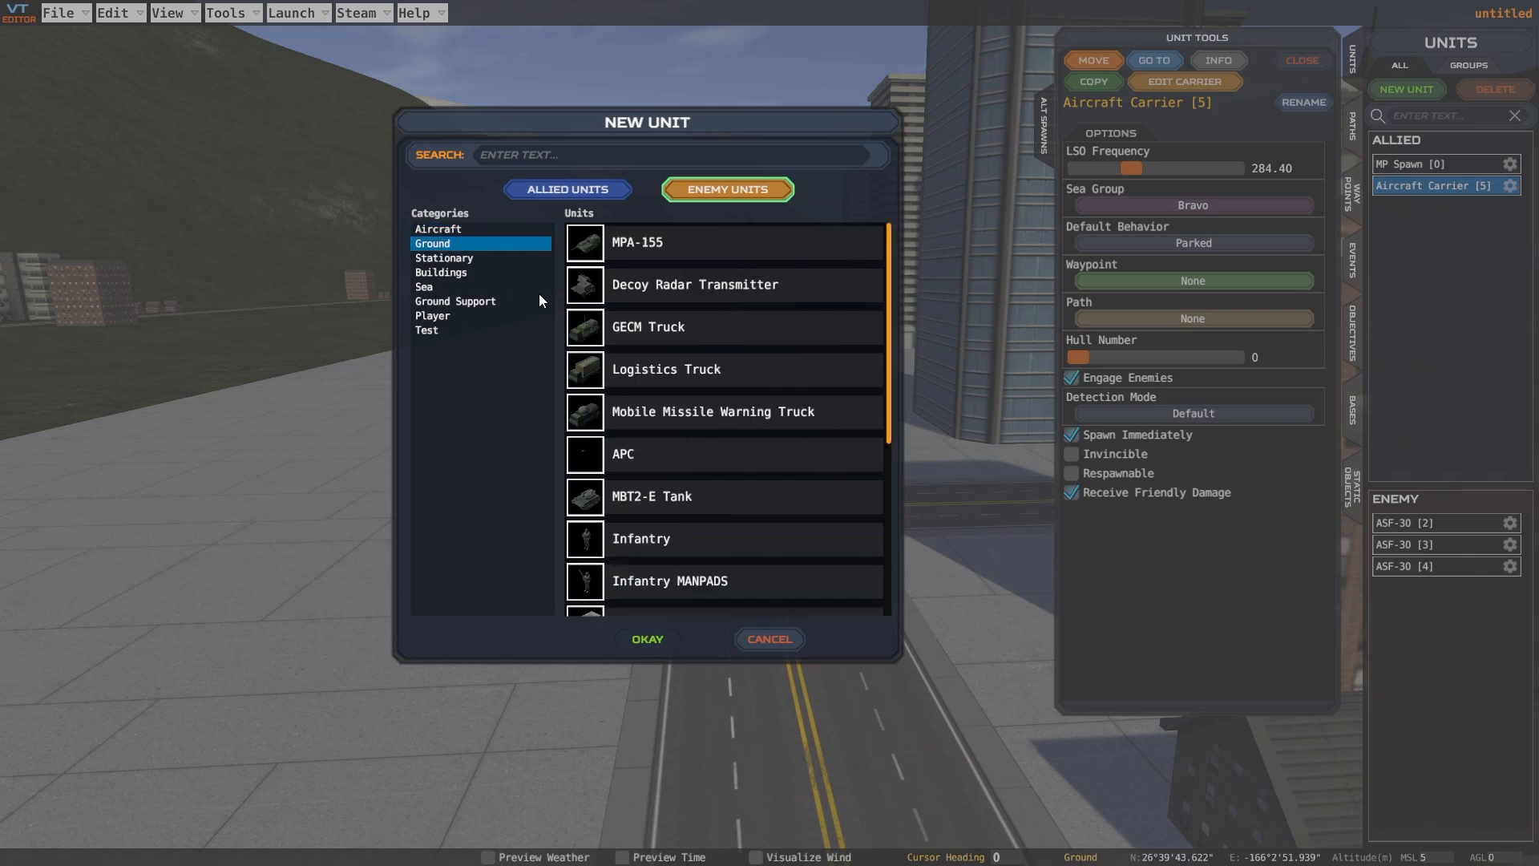
left_click(648, 446)
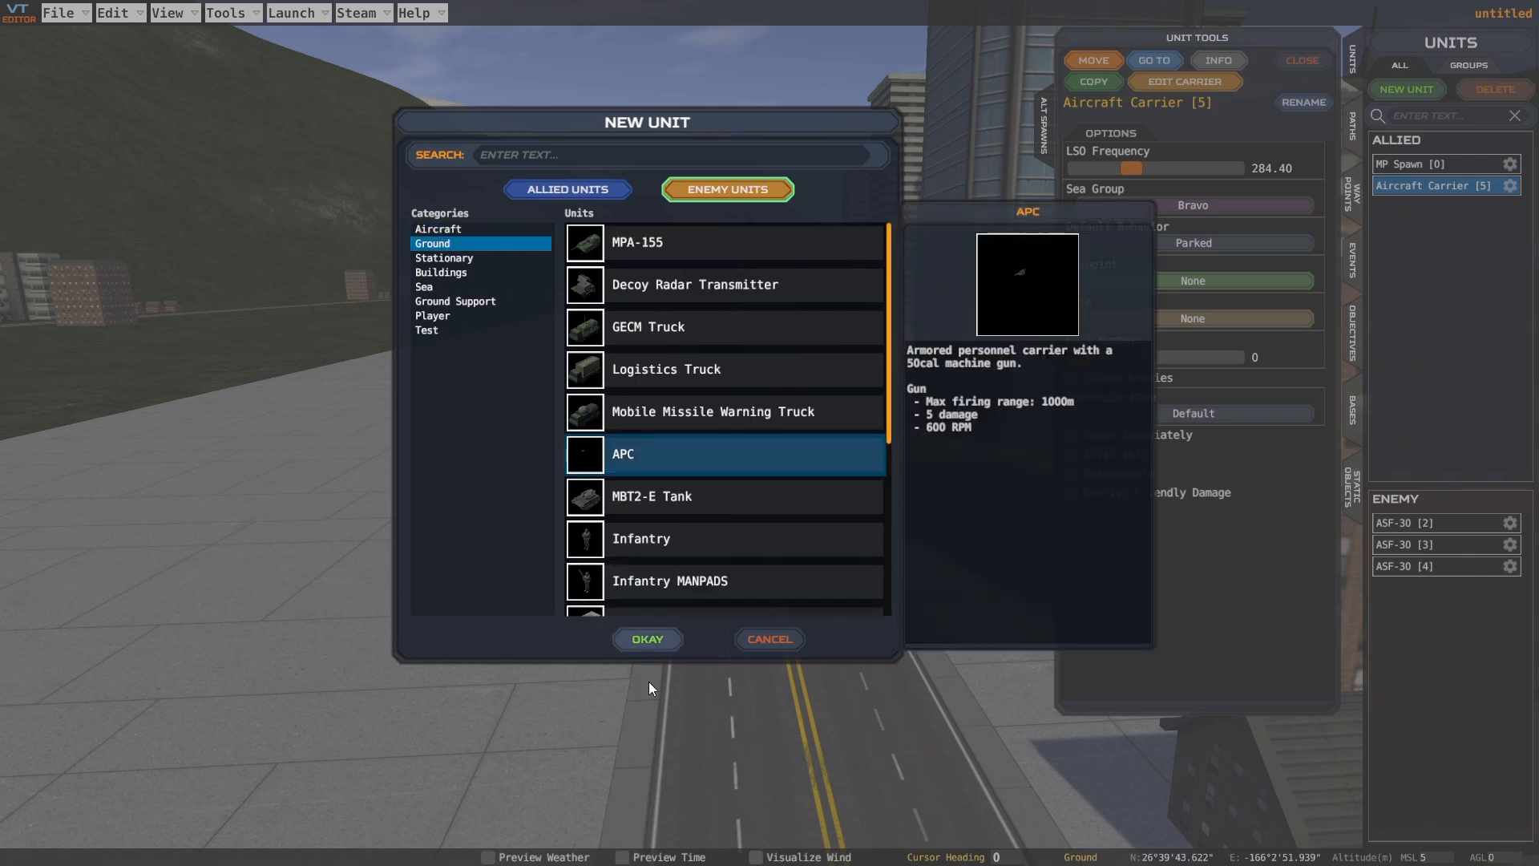
left_click(641, 637)
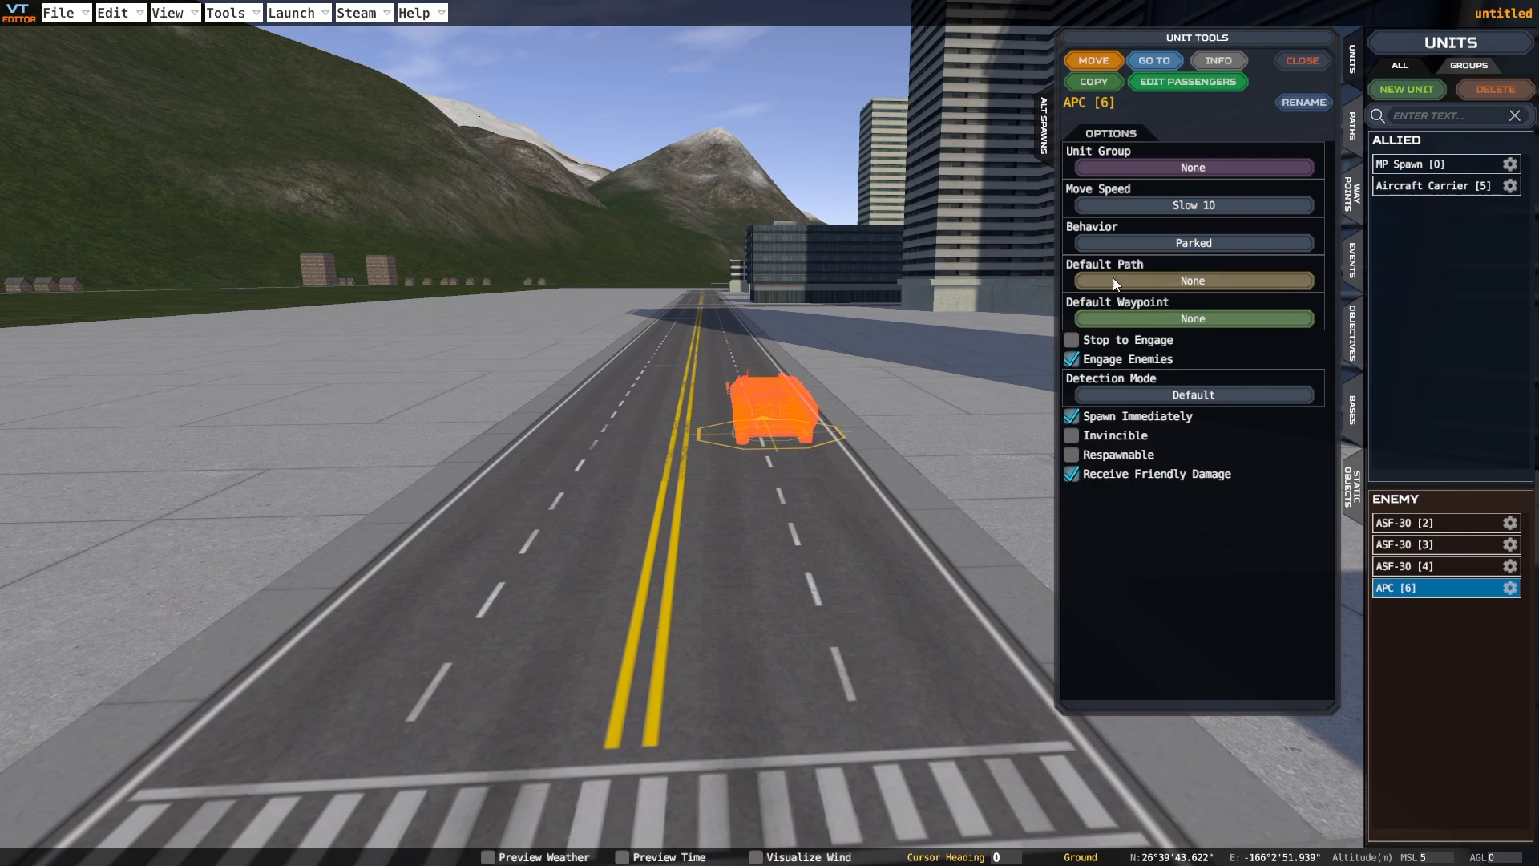
Set the APC's move speed to Medium 20 and its behavior to Path
left_click(1121, 206)
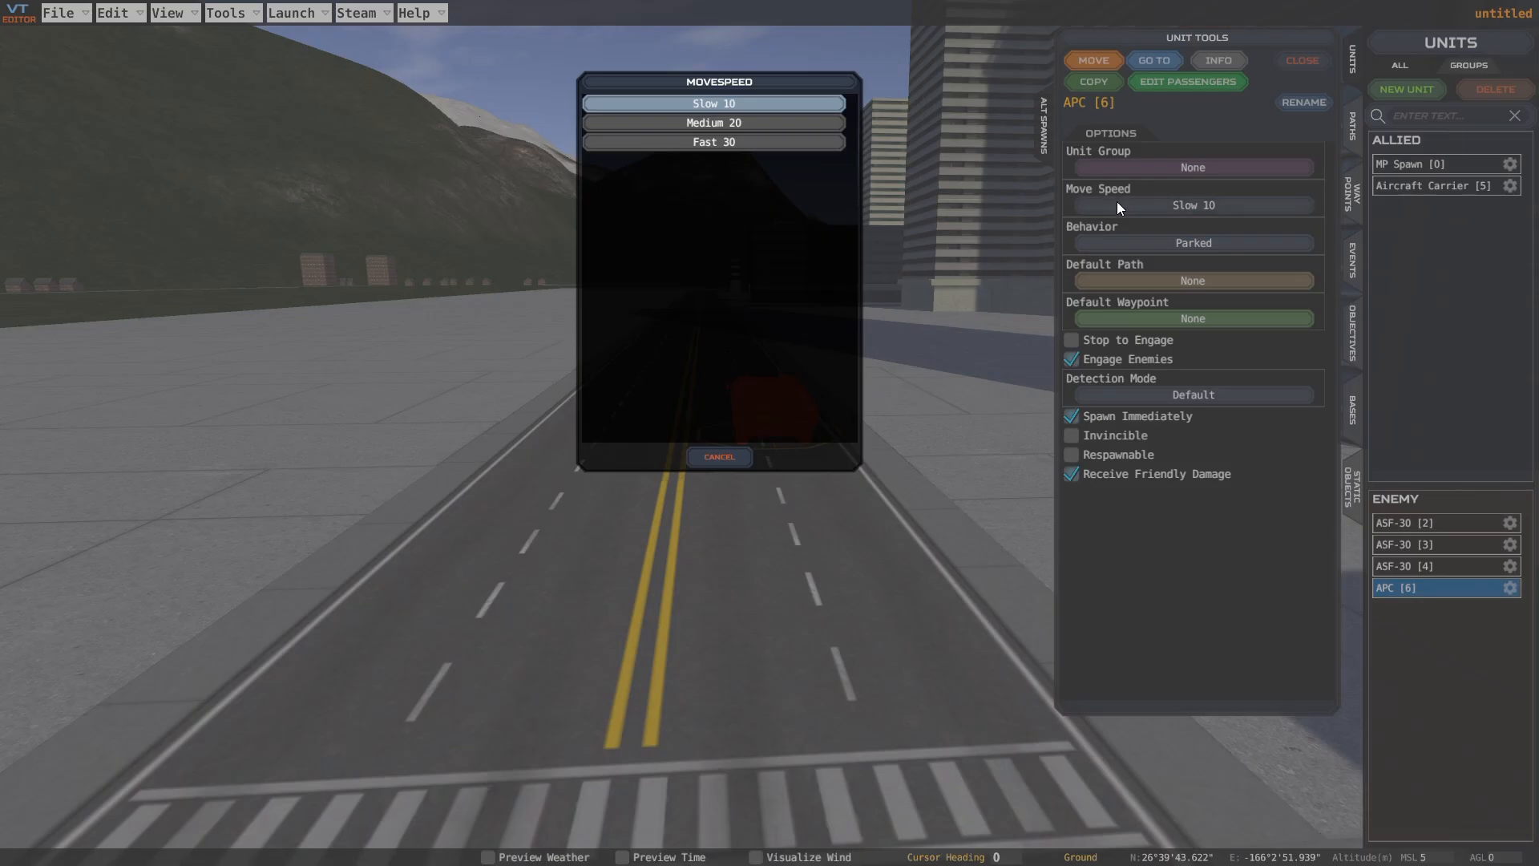
left_click(713, 124)
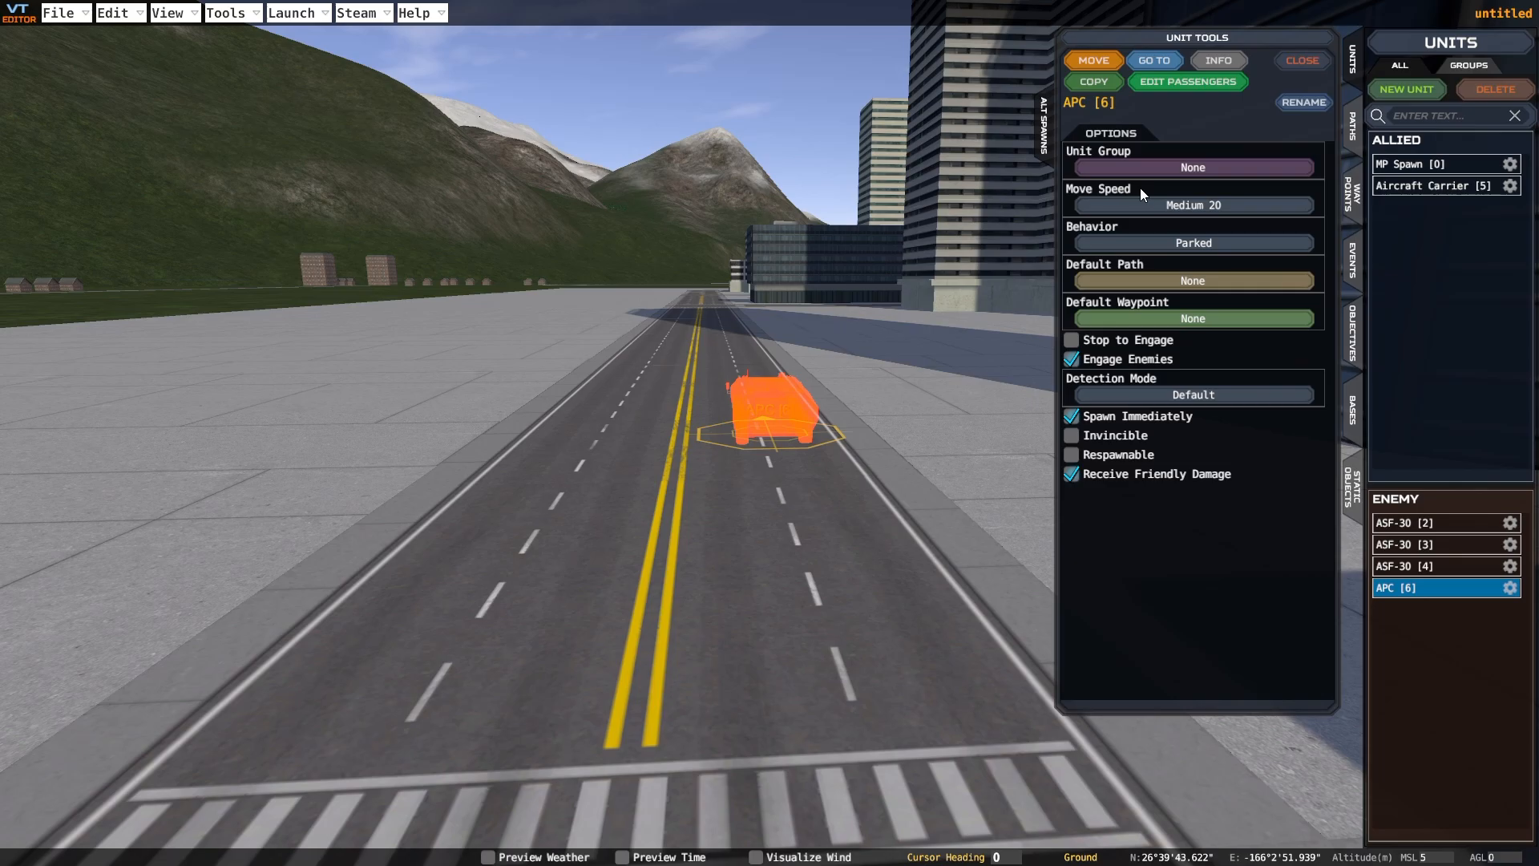
left_click(1115, 247)
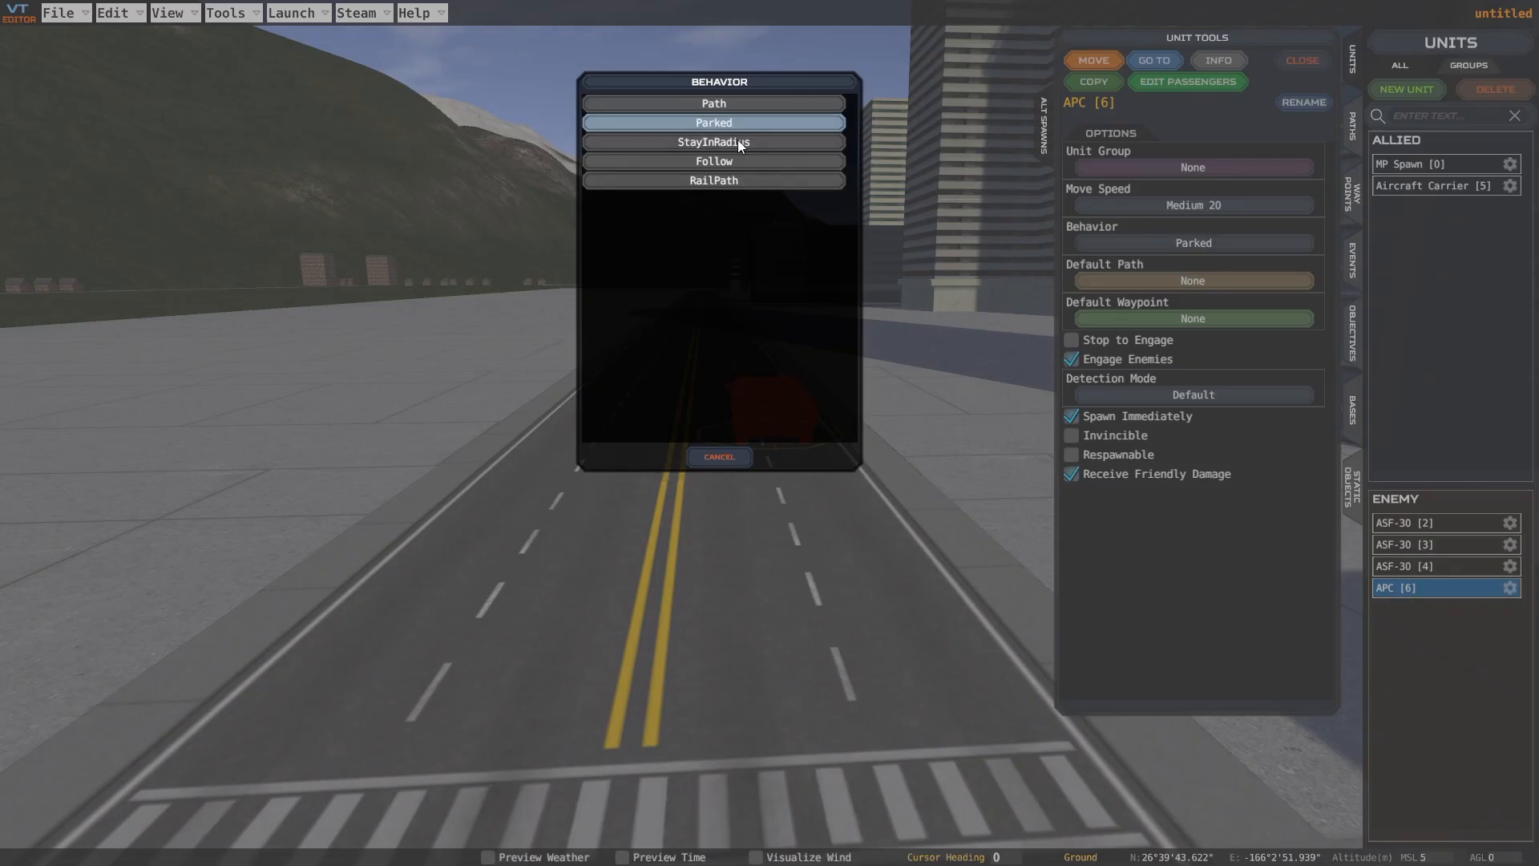
left_click(729, 105)
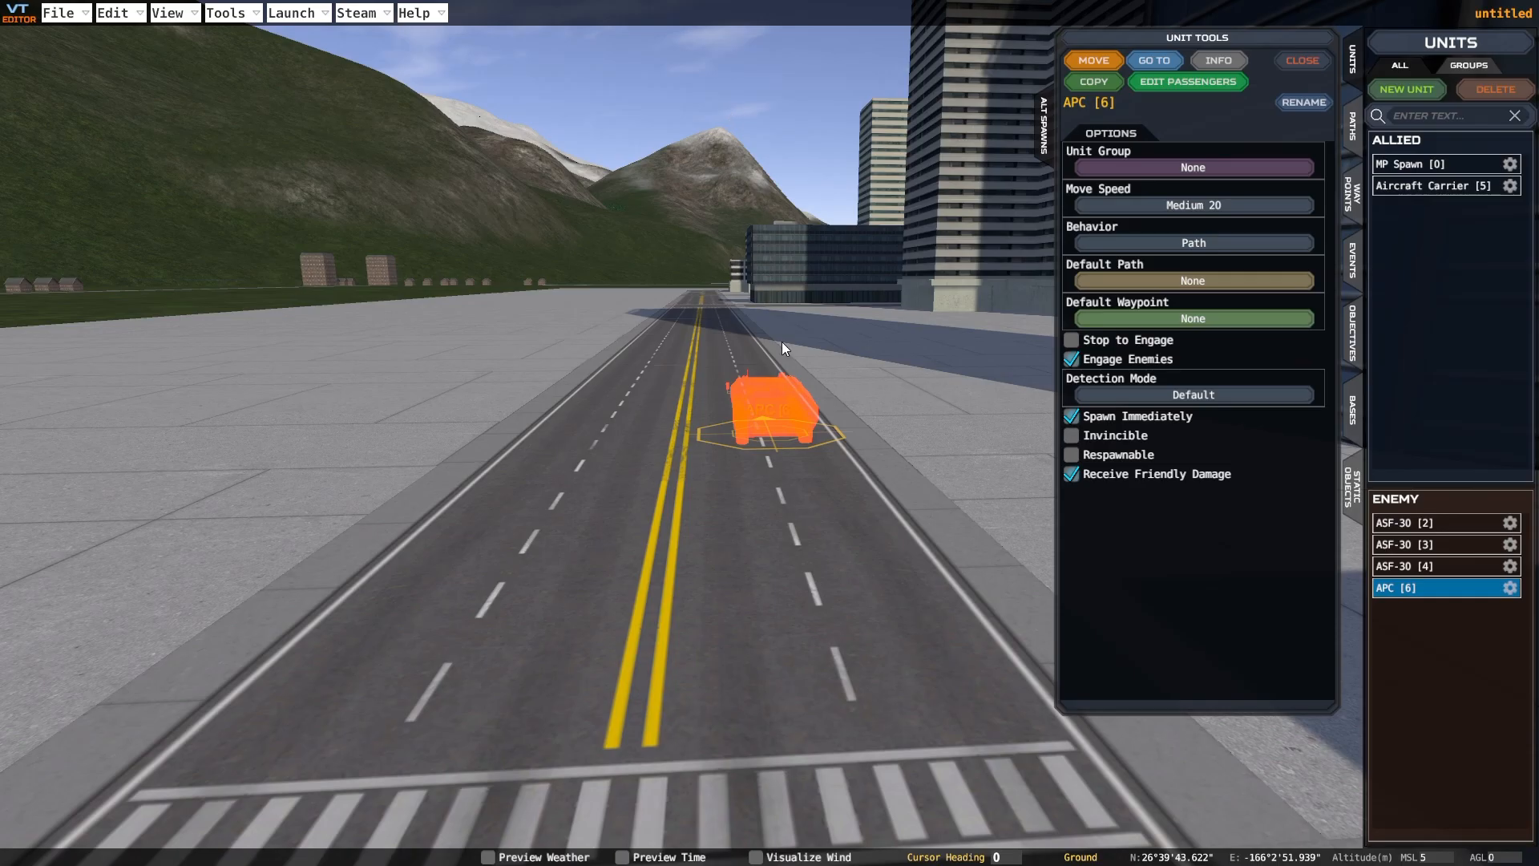
Create a new path with its first point at the APC's position on the road
left_click(1355, 127)
left_click(1390, 69)
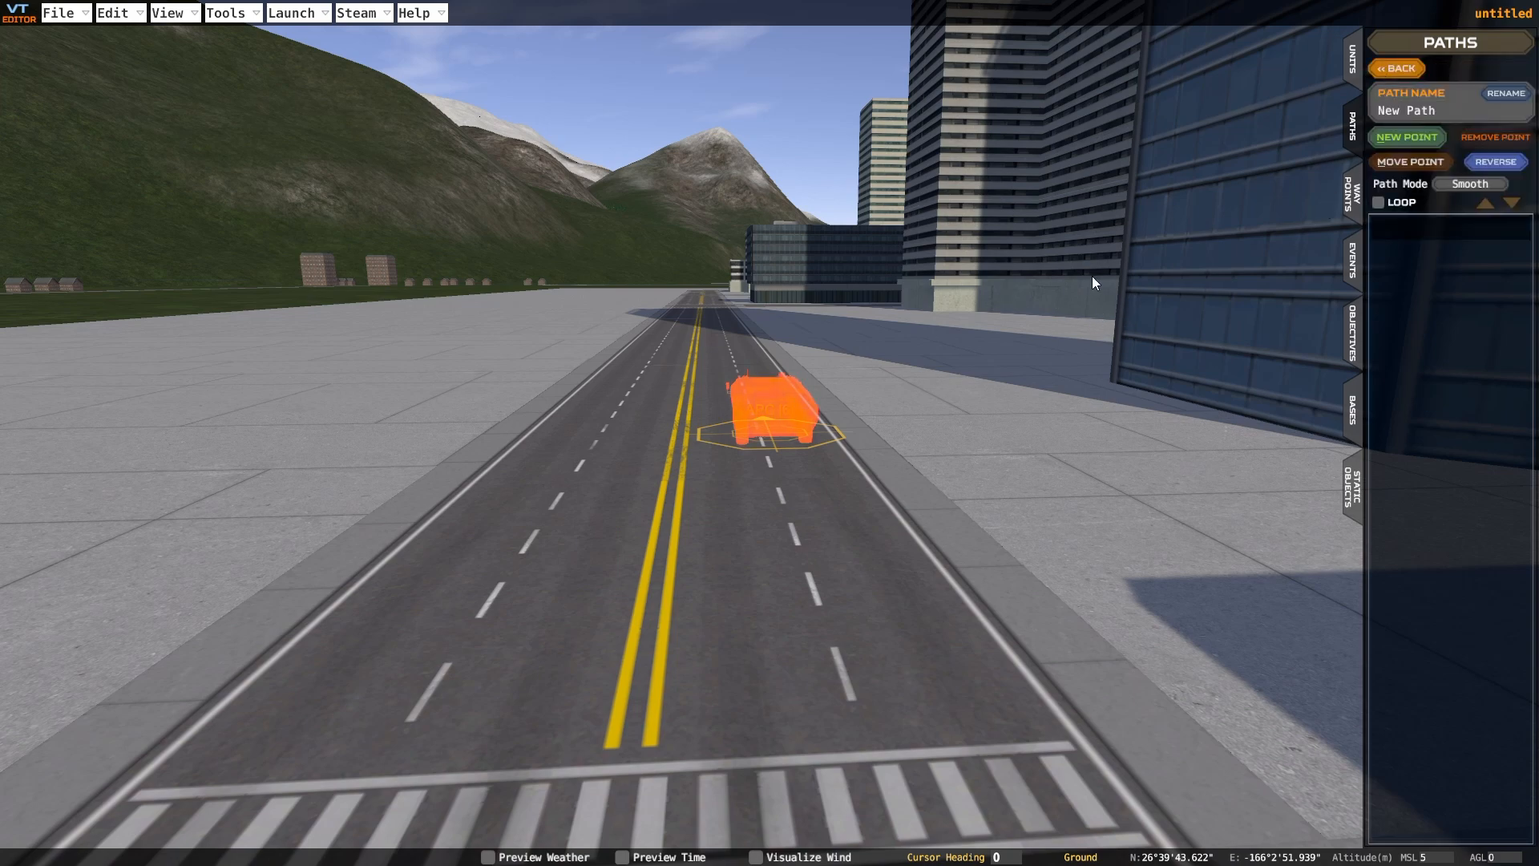
left_click(1381, 136)
Add a second path point at the T-junction ahead of the APC and set the path mode to Linear
right_click_drag(1027, 323, 985, 377)
key("w")
key("w")
key("w")
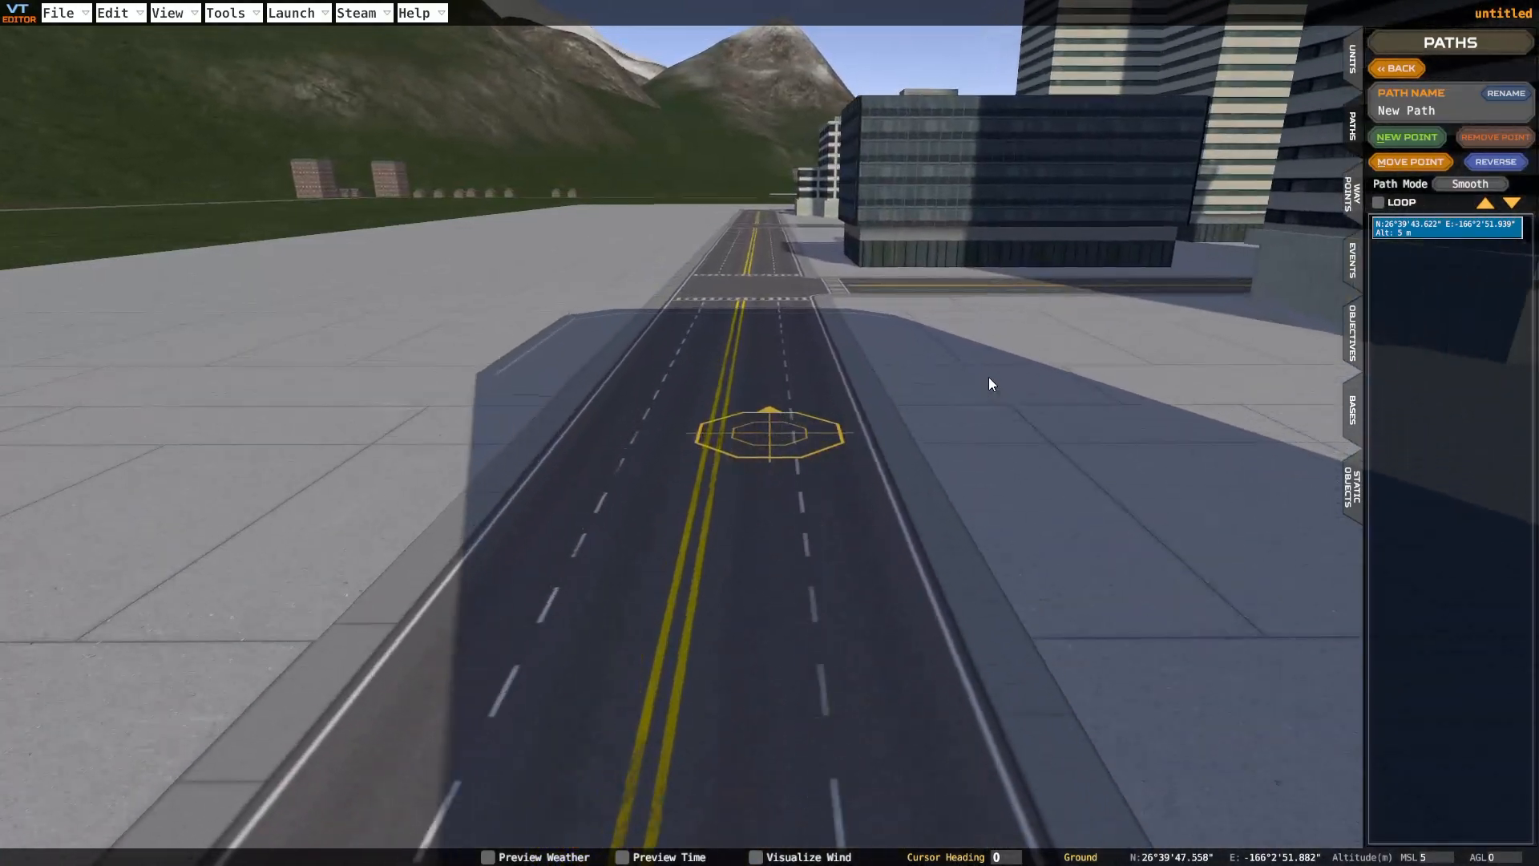
key("a")
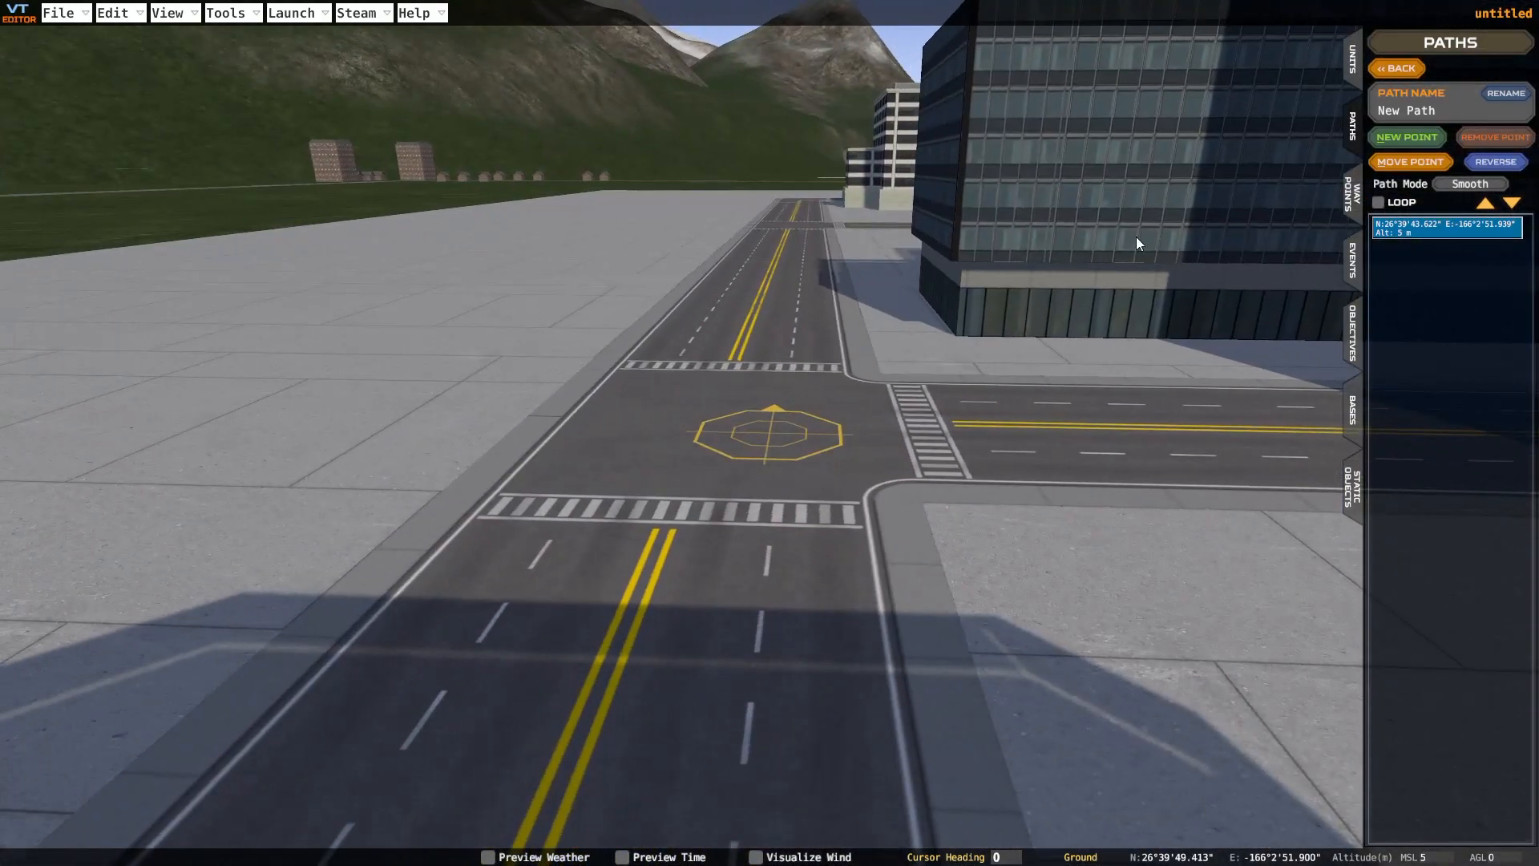
left_click(1402, 134)
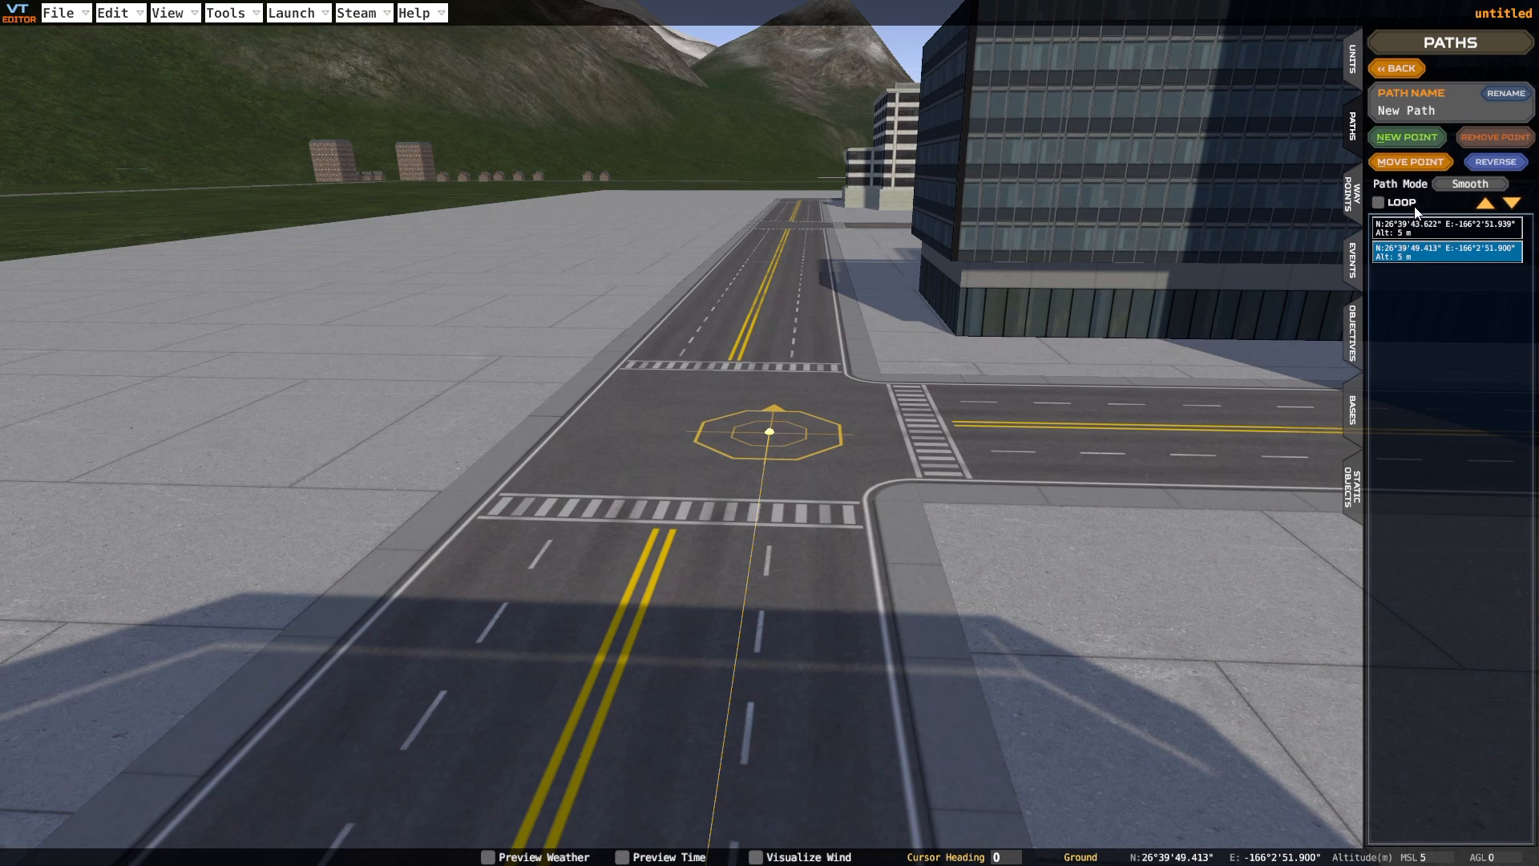
left_click(1447, 190)
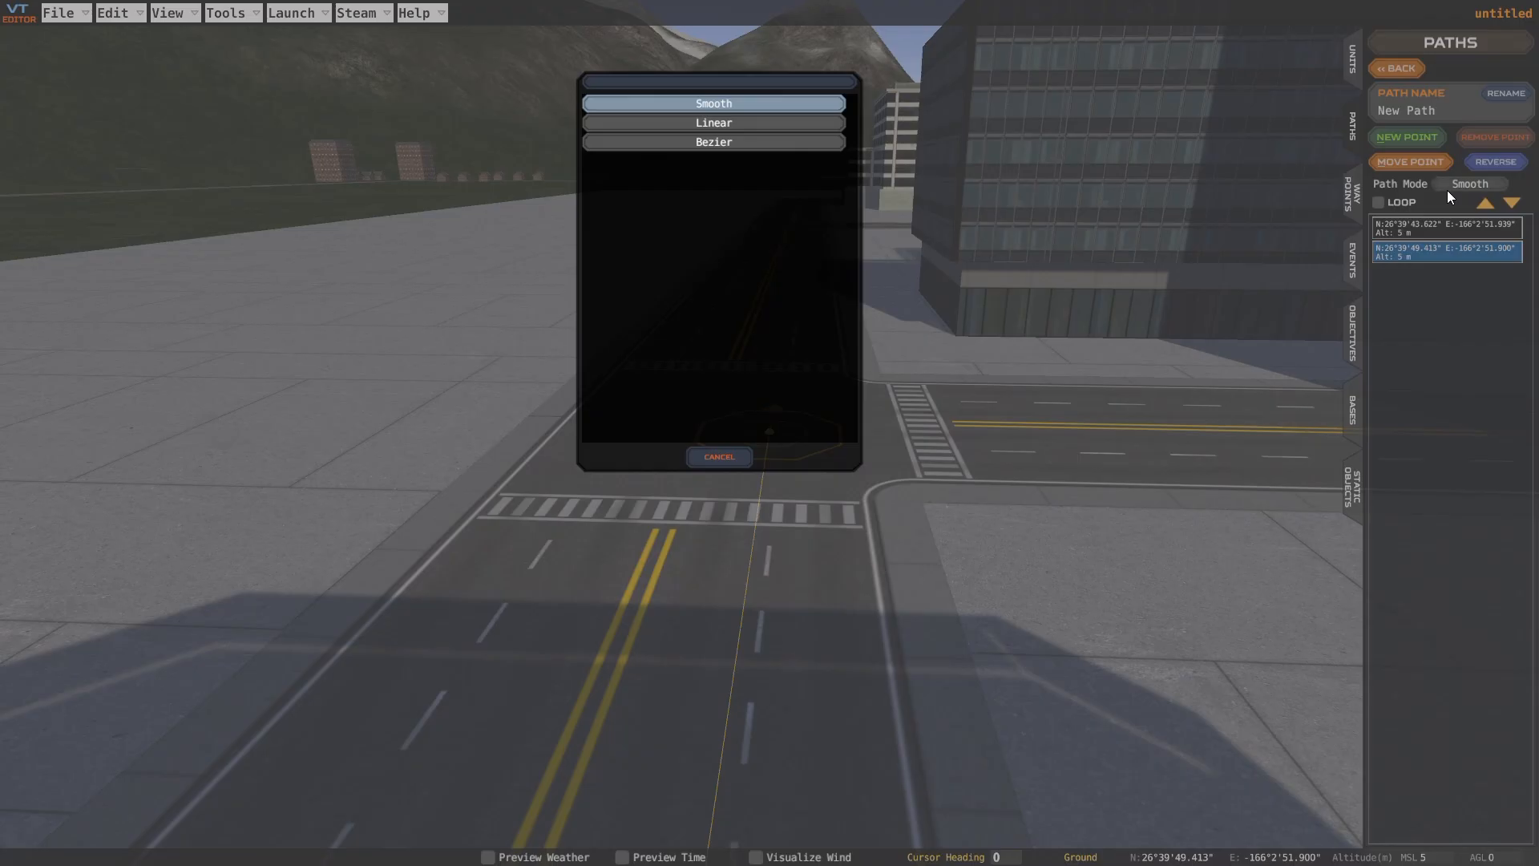
left_click(657, 123)
Add a third path point at the four-way intersection one block down the side street into the city
middle_click_drag(803, 328, 929, 297)
key("d")
key("a")
key("d")
key("a")
key("e")
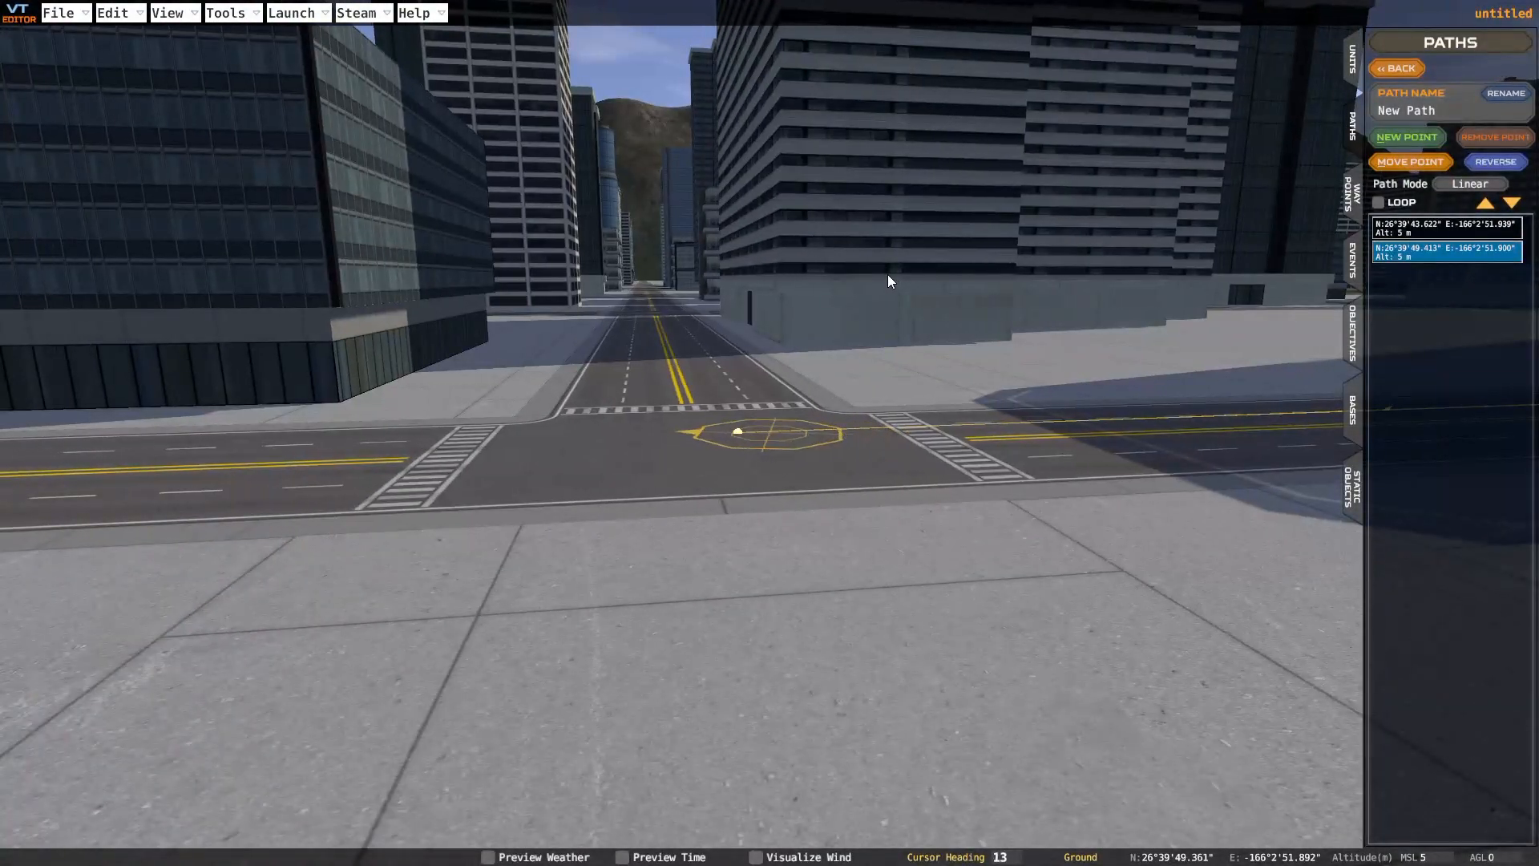
key("q")
right_click_drag(767, 357, 756, 358)
key("w")
key("w")
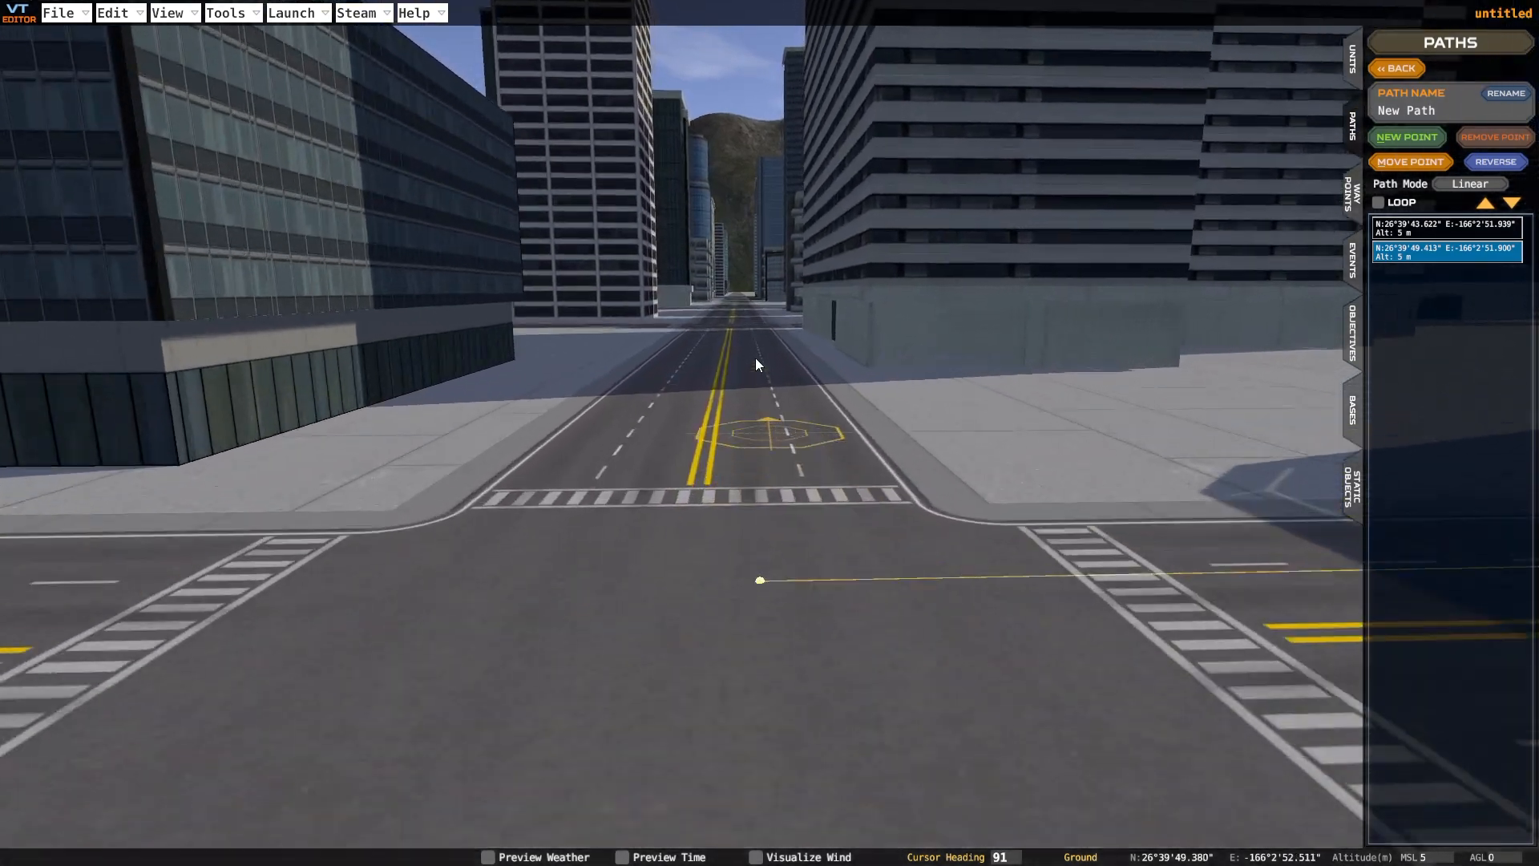
key("w")
key("a")
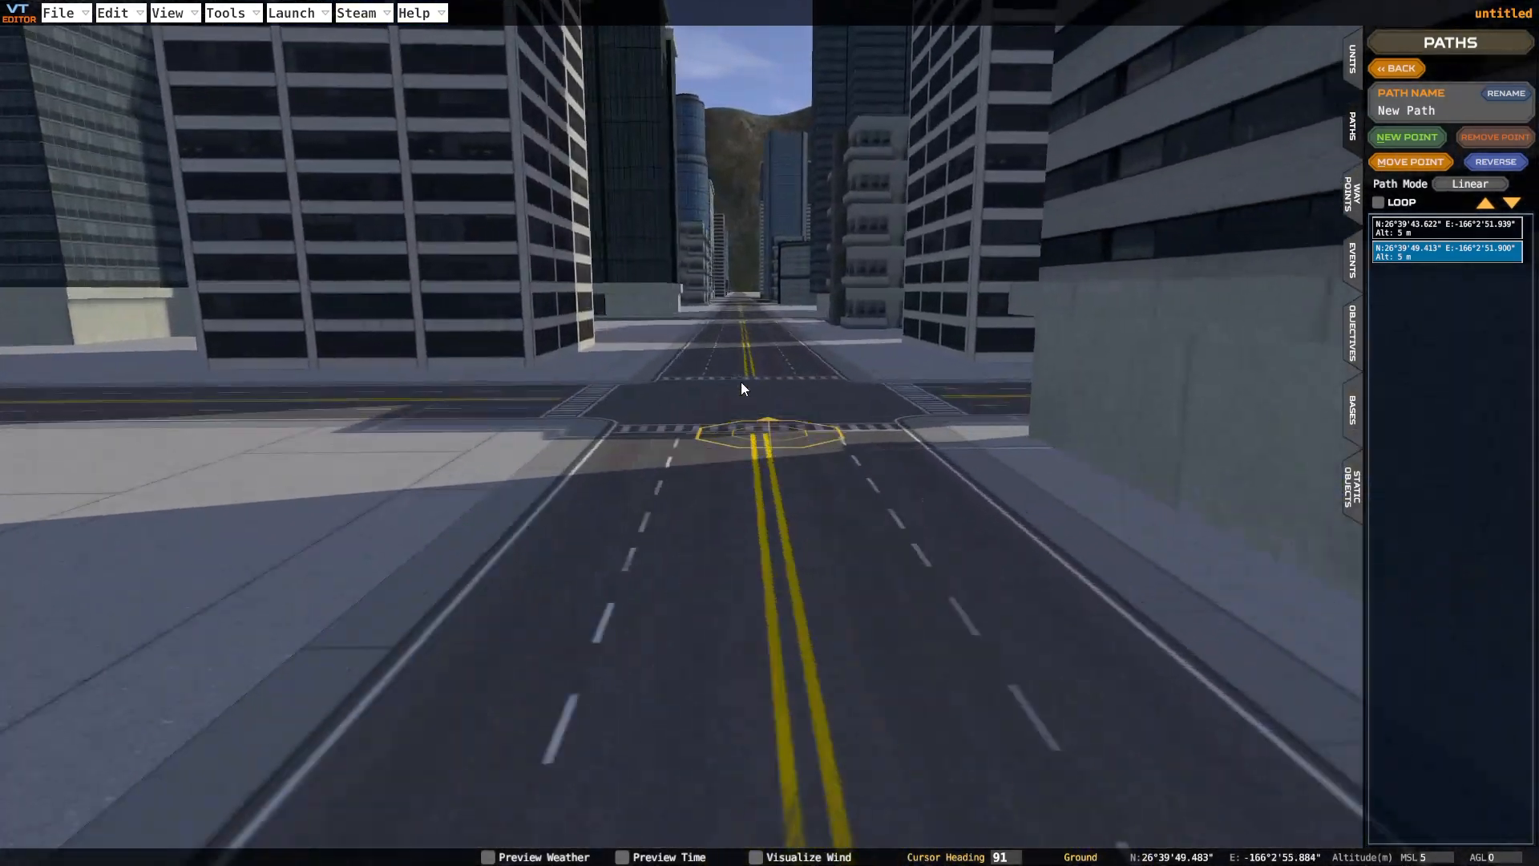
key("s")
right_click_drag(719, 392, 874, 421)
key("d")
key("w")
key("d")
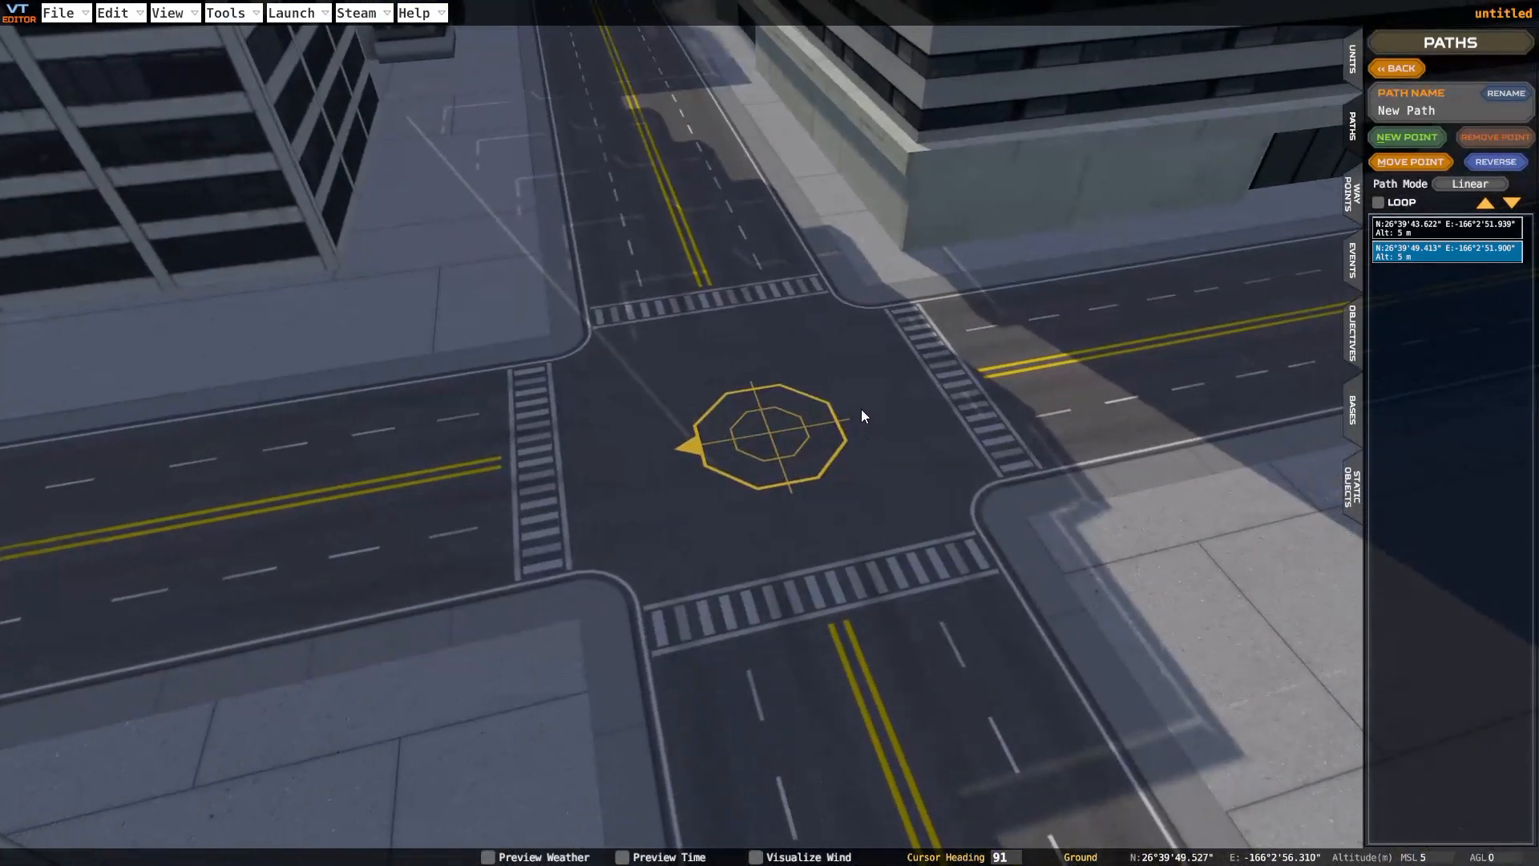
left_click(1401, 144)
Add a fourth path point at an intersection farther south along the parallel city street
right_click_drag(1394, 141, 1295, 253)
right_click_drag(1001, 343, 748, 383)
key("e")
key("w")
key("a")
key("w")
key("a")
key("w")
key("s")
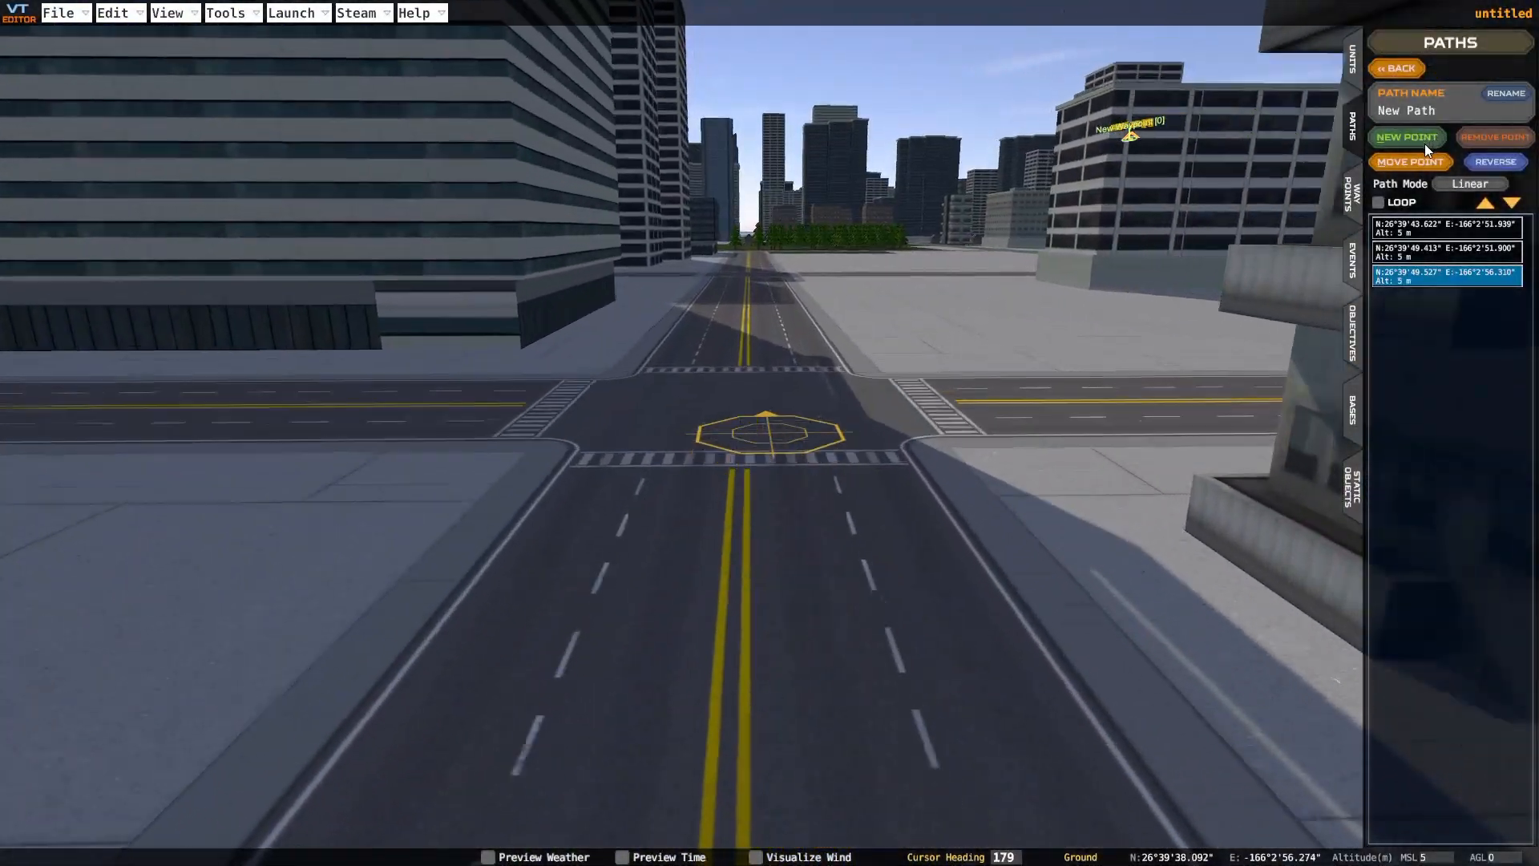
left_click(1423, 141)
Add a fifth path point at the T-junction back on the road along the city's edge
right_click_drag(709, 703, 751, 703)
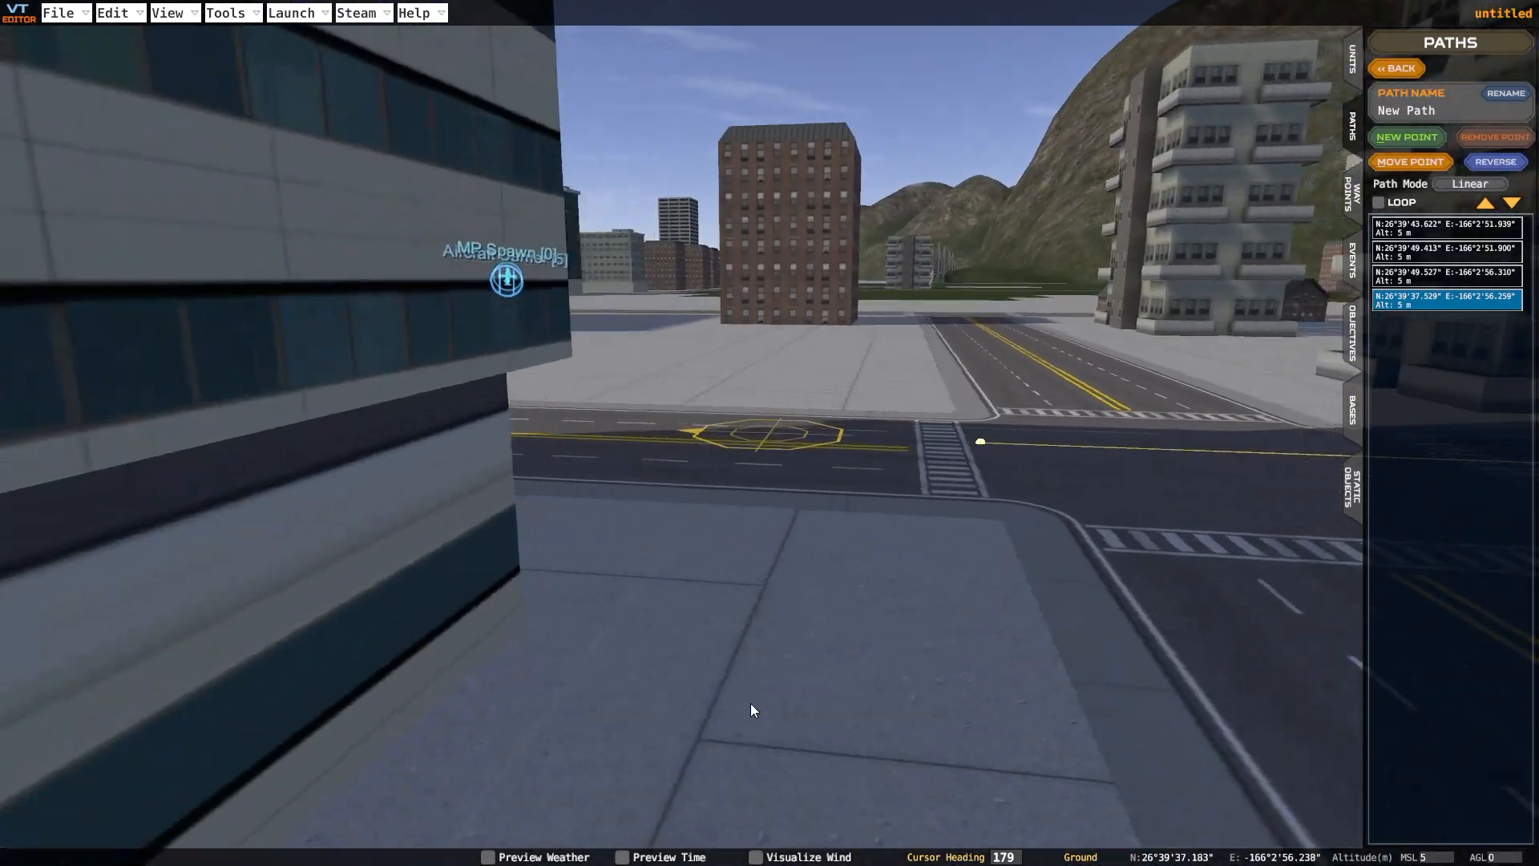
key("d")
key("w")
key("w")
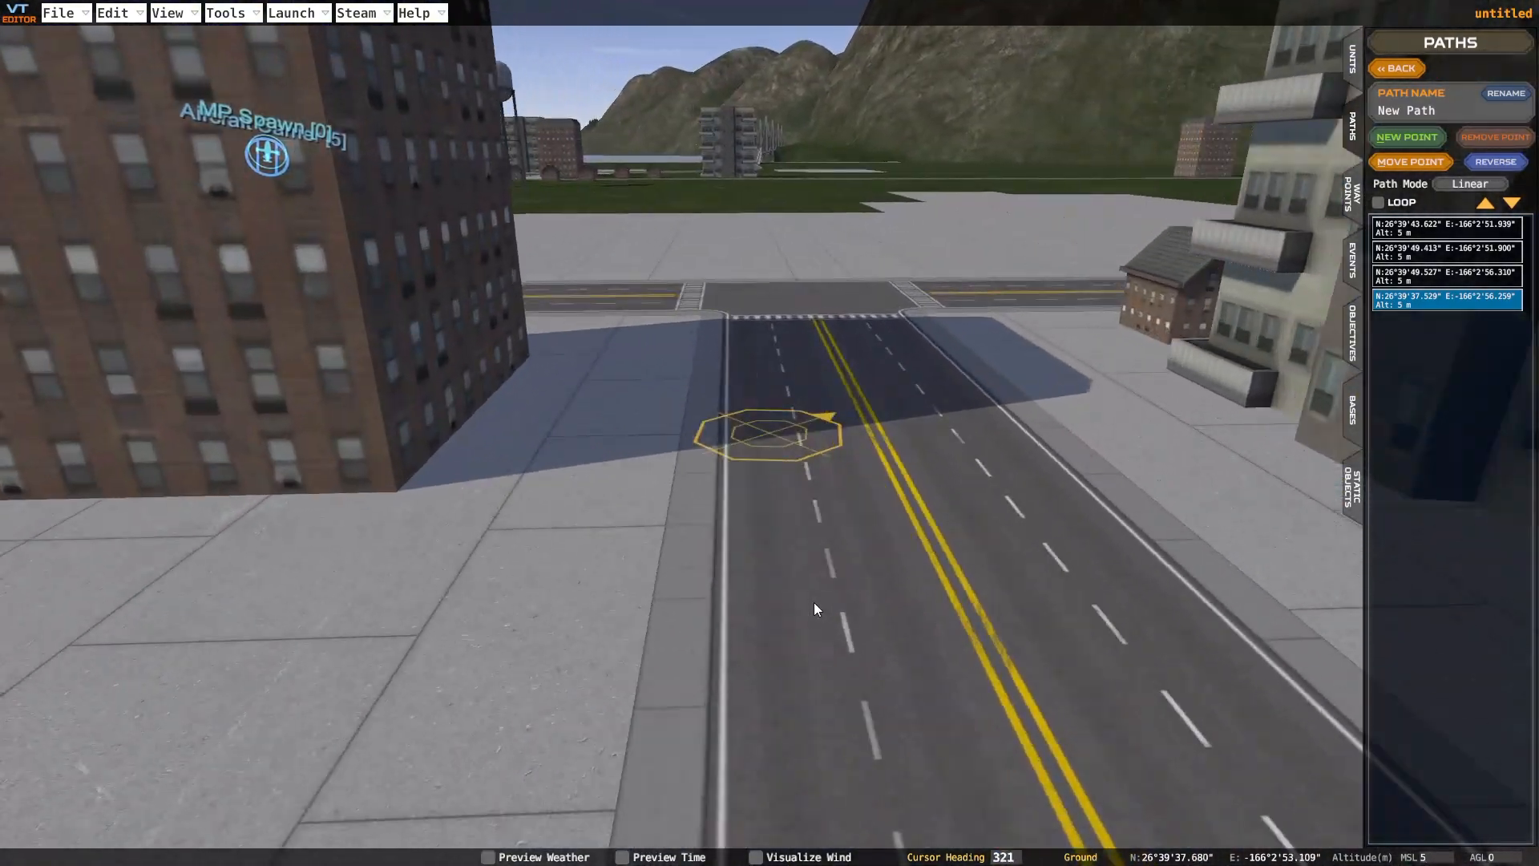
key("s")
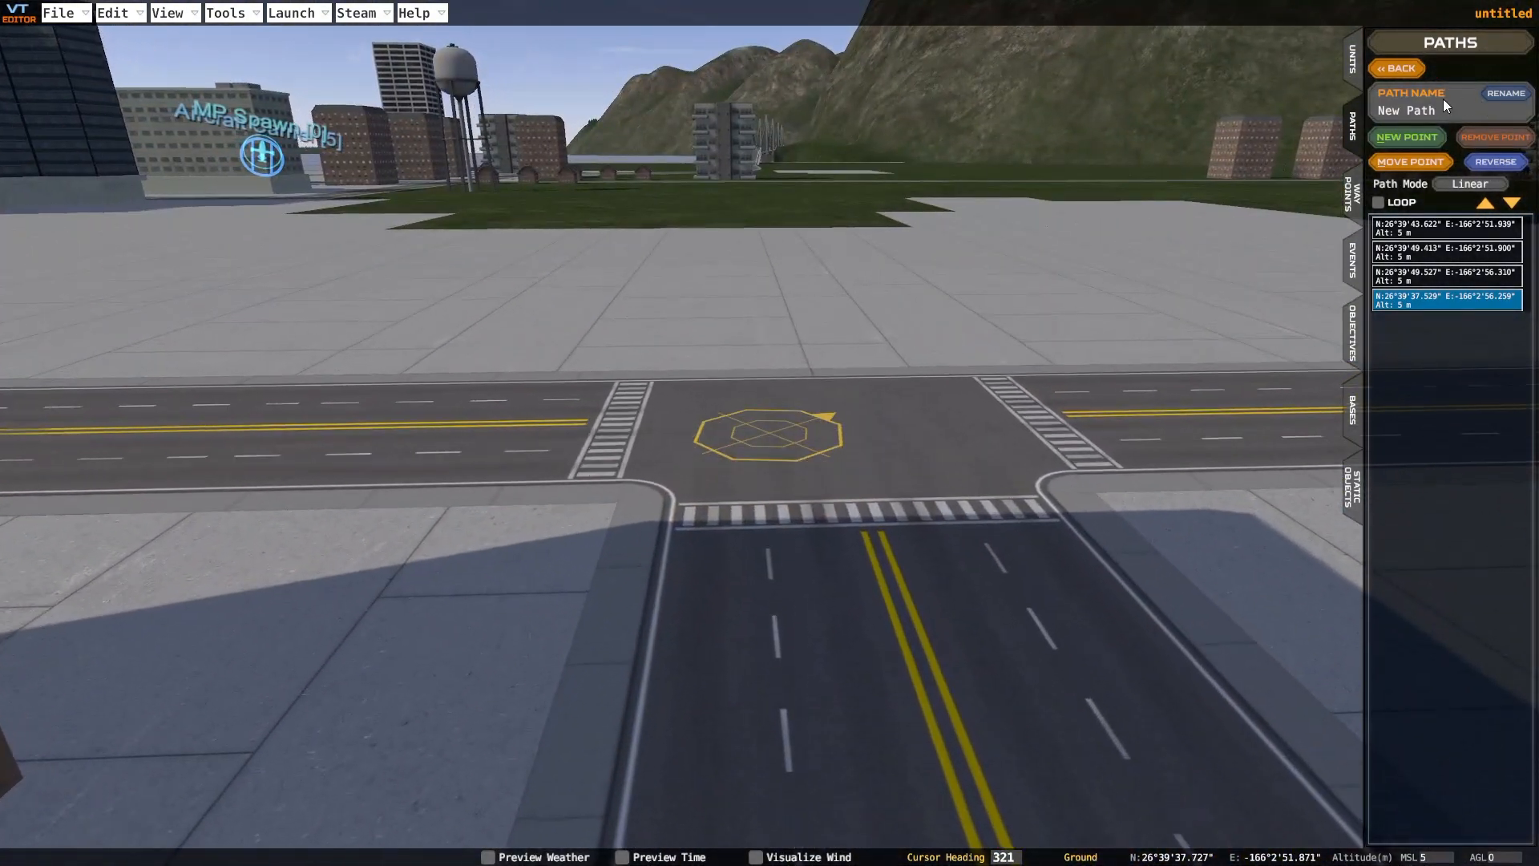
left_click(1421, 140)
Turn the path into a loop and check the closed rectangular route around the city blocks from above
right_click_drag(1235, 320, 1324, 324)
right_click_drag(1186, 347, 1317, 247)
left_click(1387, 202)
right_click_drag(1251, 313, 817, 371)
scroll(1004, 344, "down", 10)
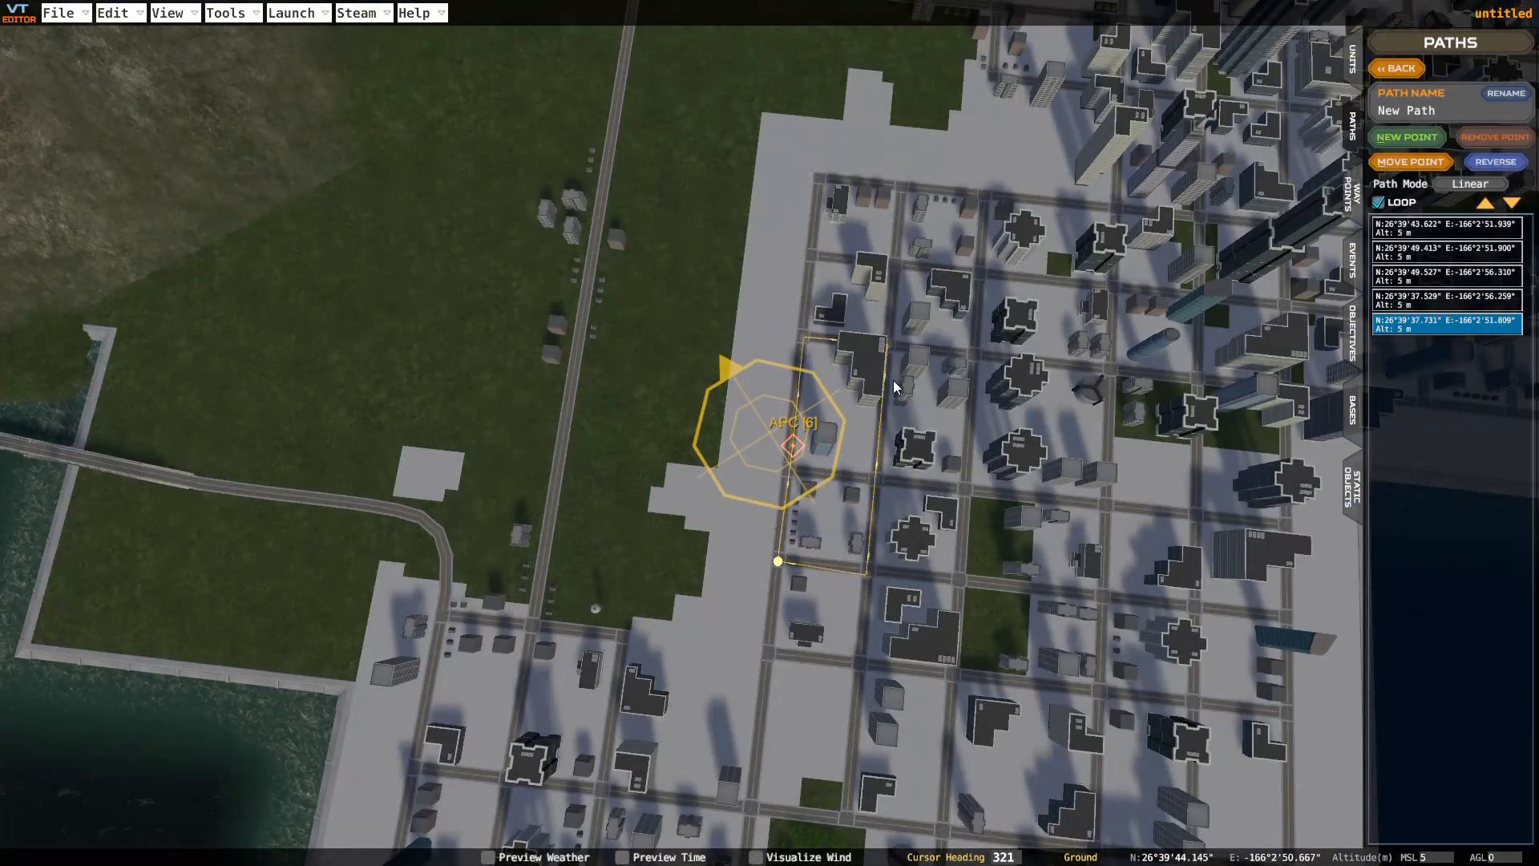
Assign New Path as the default path of the enemy APC on the city road and close its unit options
scroll(839, 439, "up", 5)
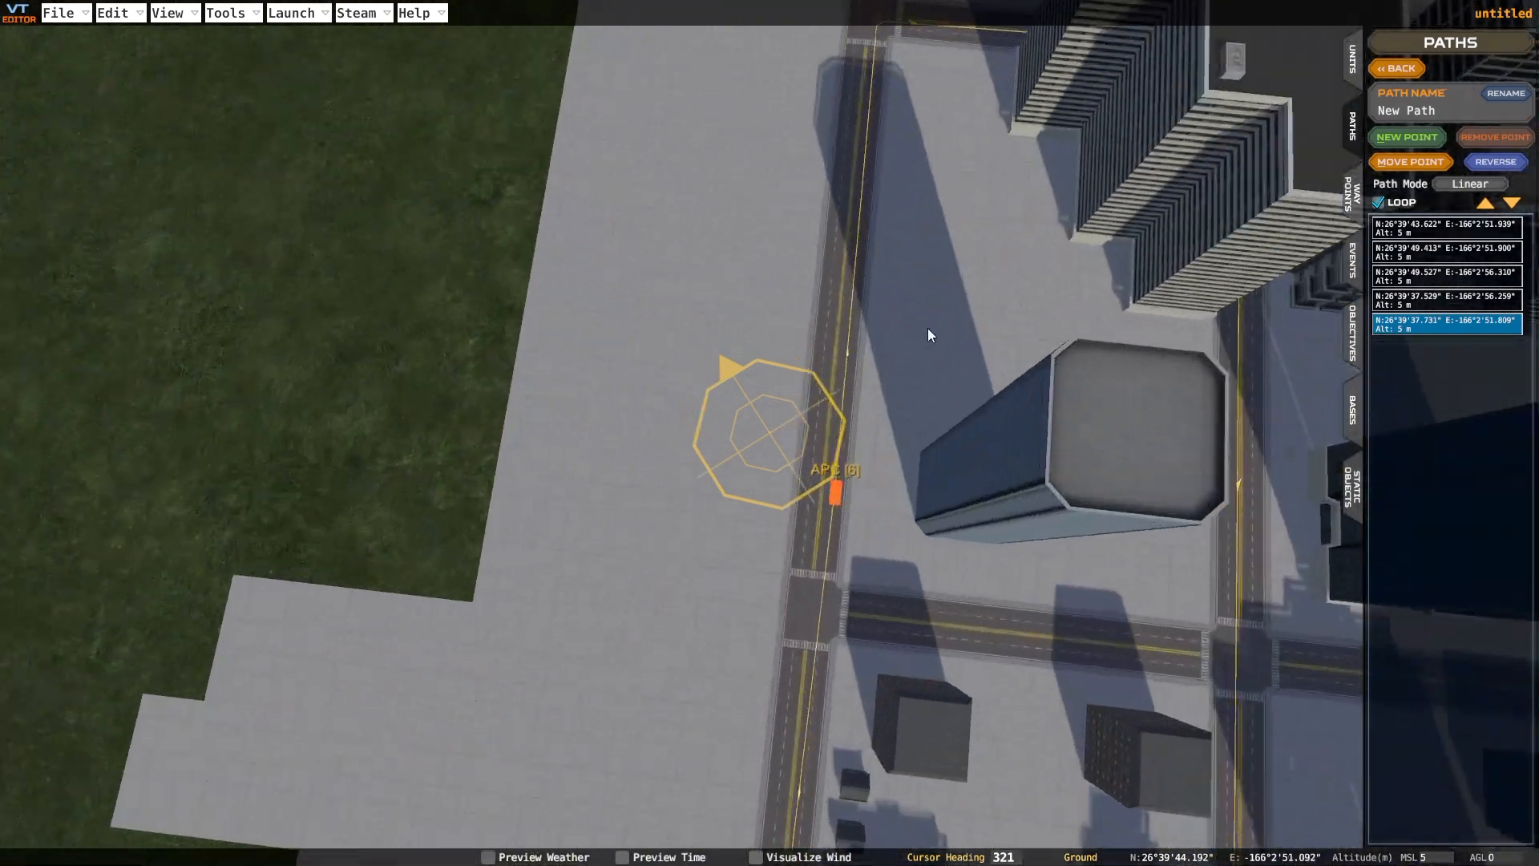
right_click_drag(928, 331, 922, 389)
left_click(784, 509)
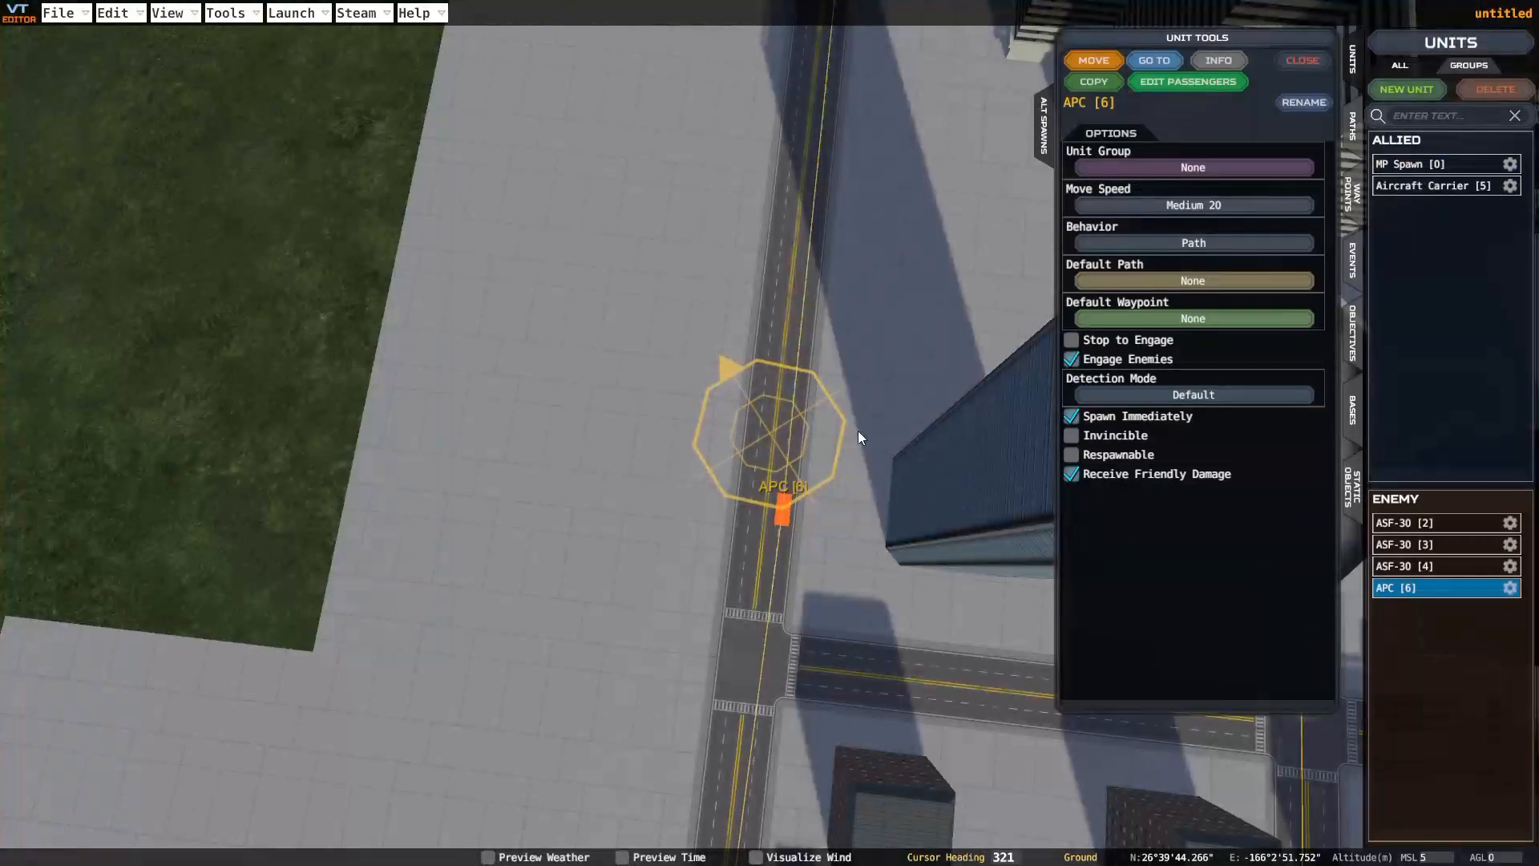
left_click(1127, 282)
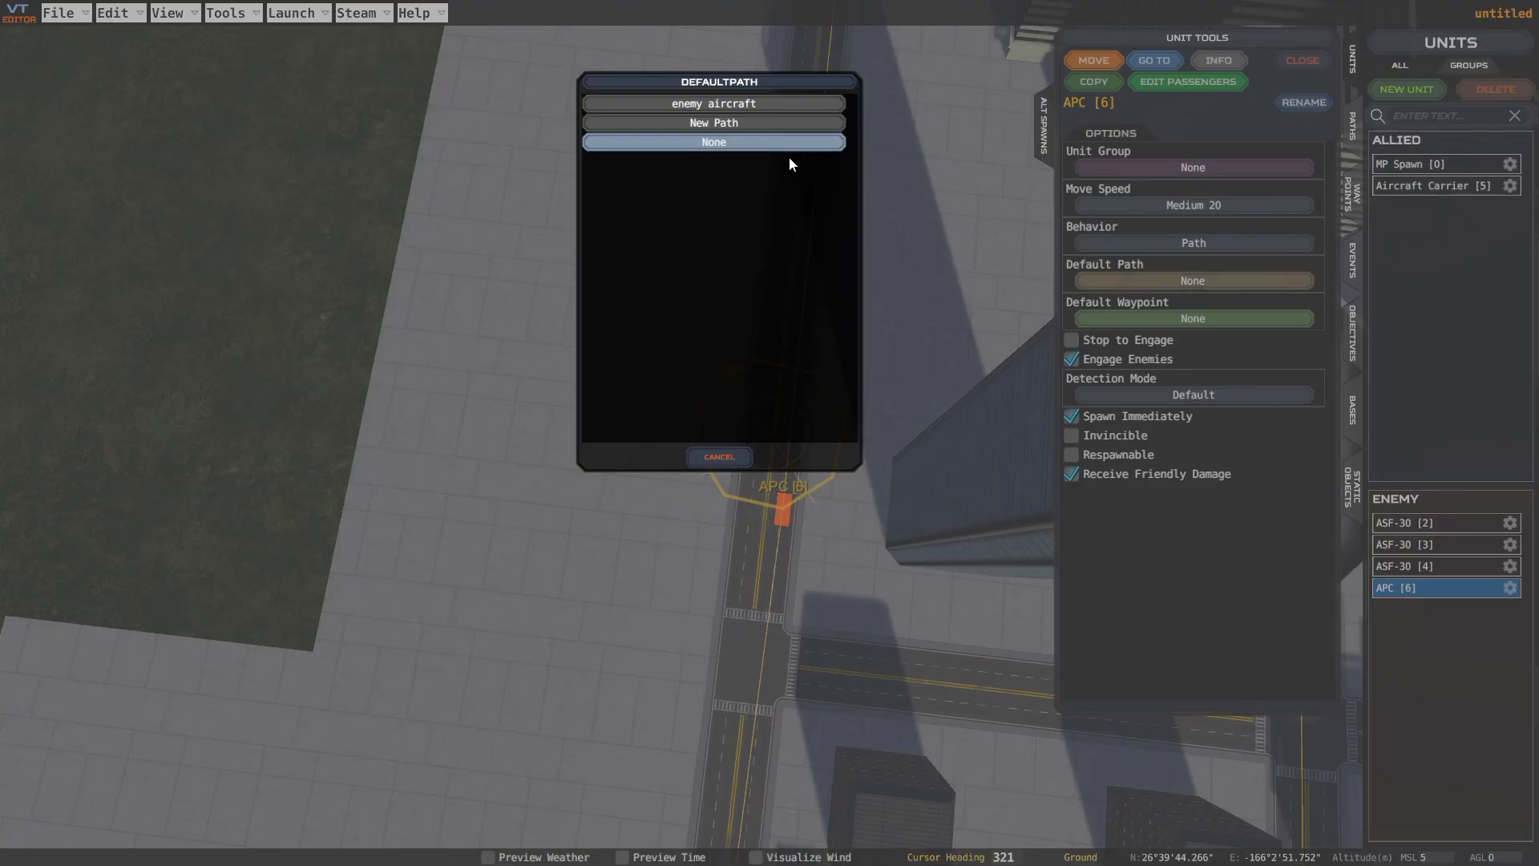
left_click(688, 121)
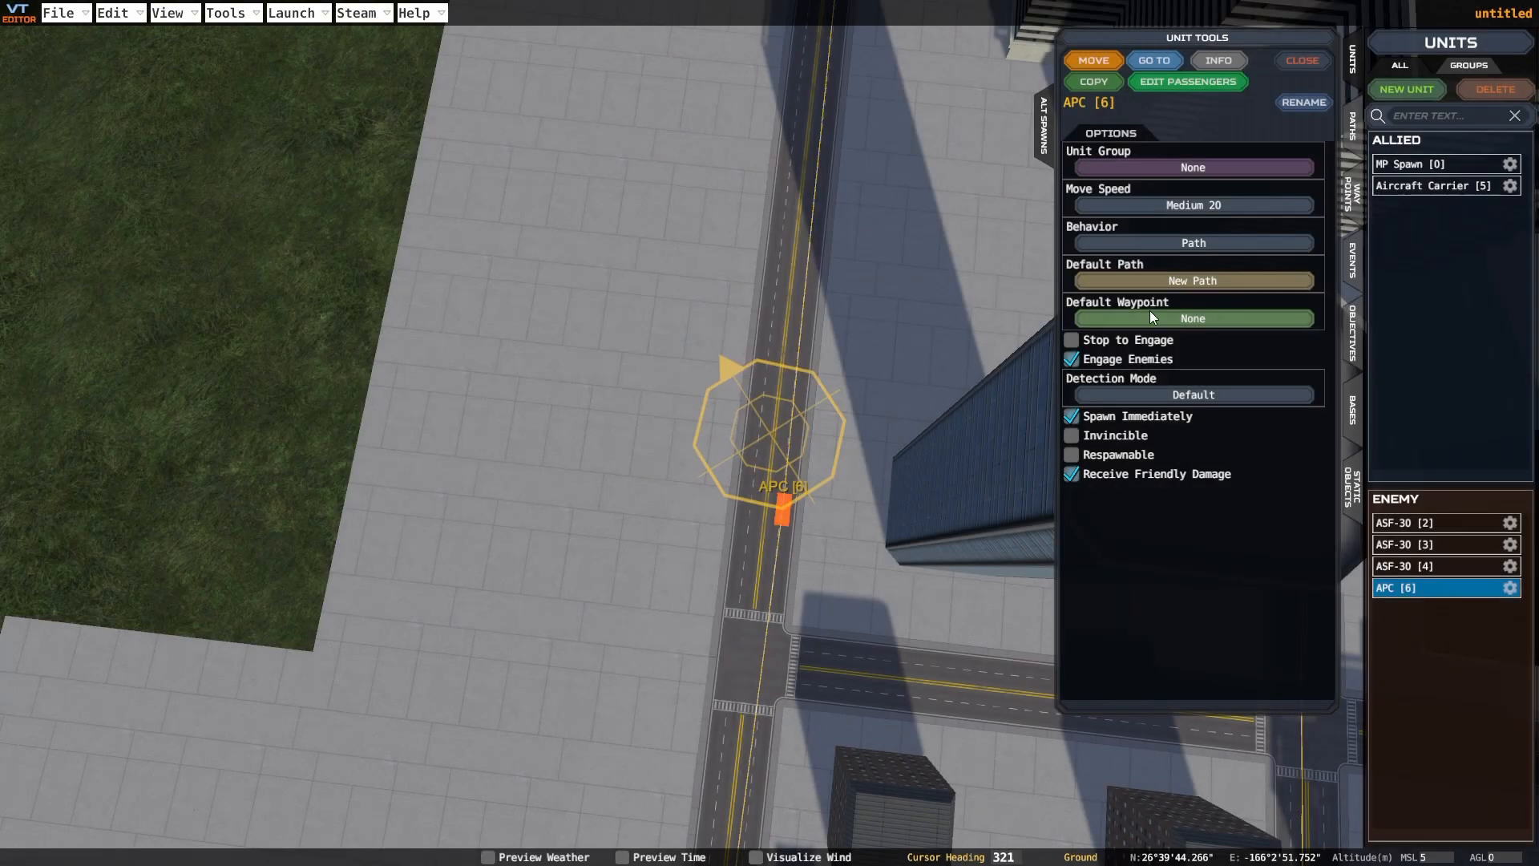
scroll(798, 482, "up", 2)
scroll(798, 482, "up", 6)
right_click_drag(856, 464, 1036, 383)
key("d")
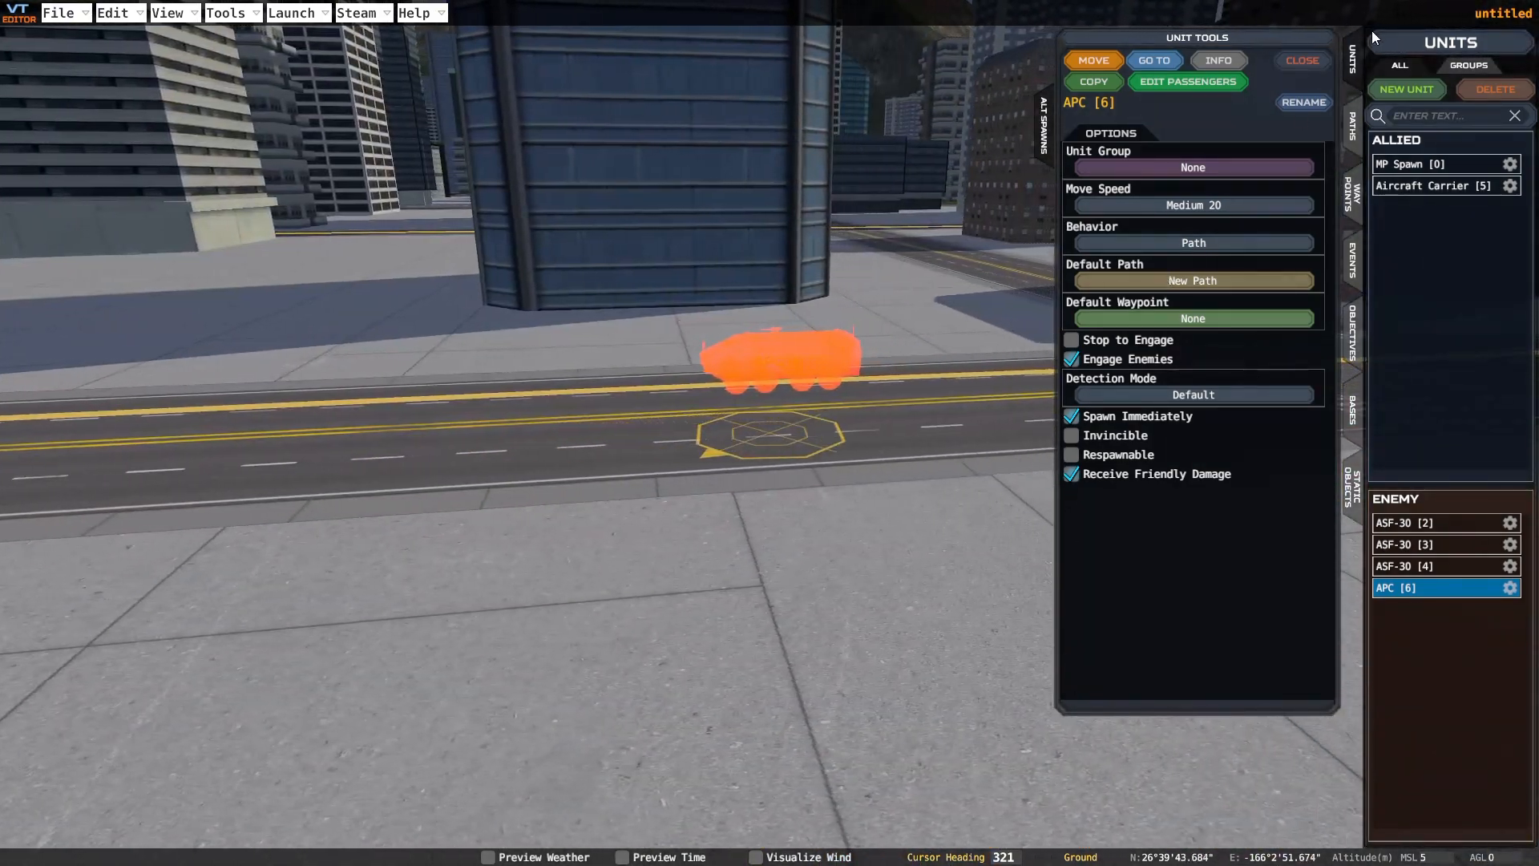
left_click(1313, 59)
Create a second Team A Destroy objective with the APC as its only destroy target
key("d")
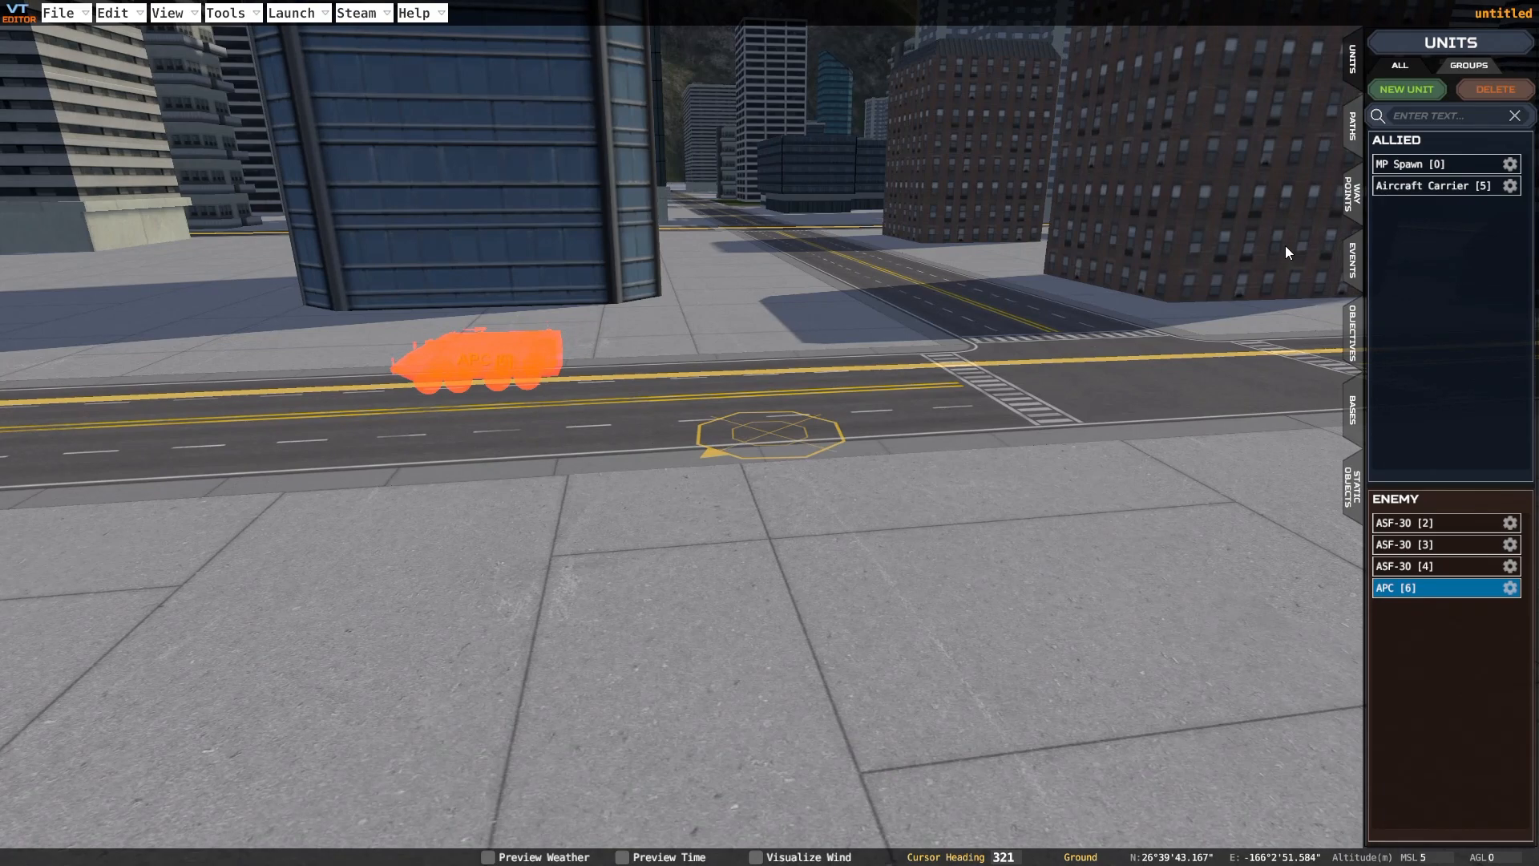
key("d")
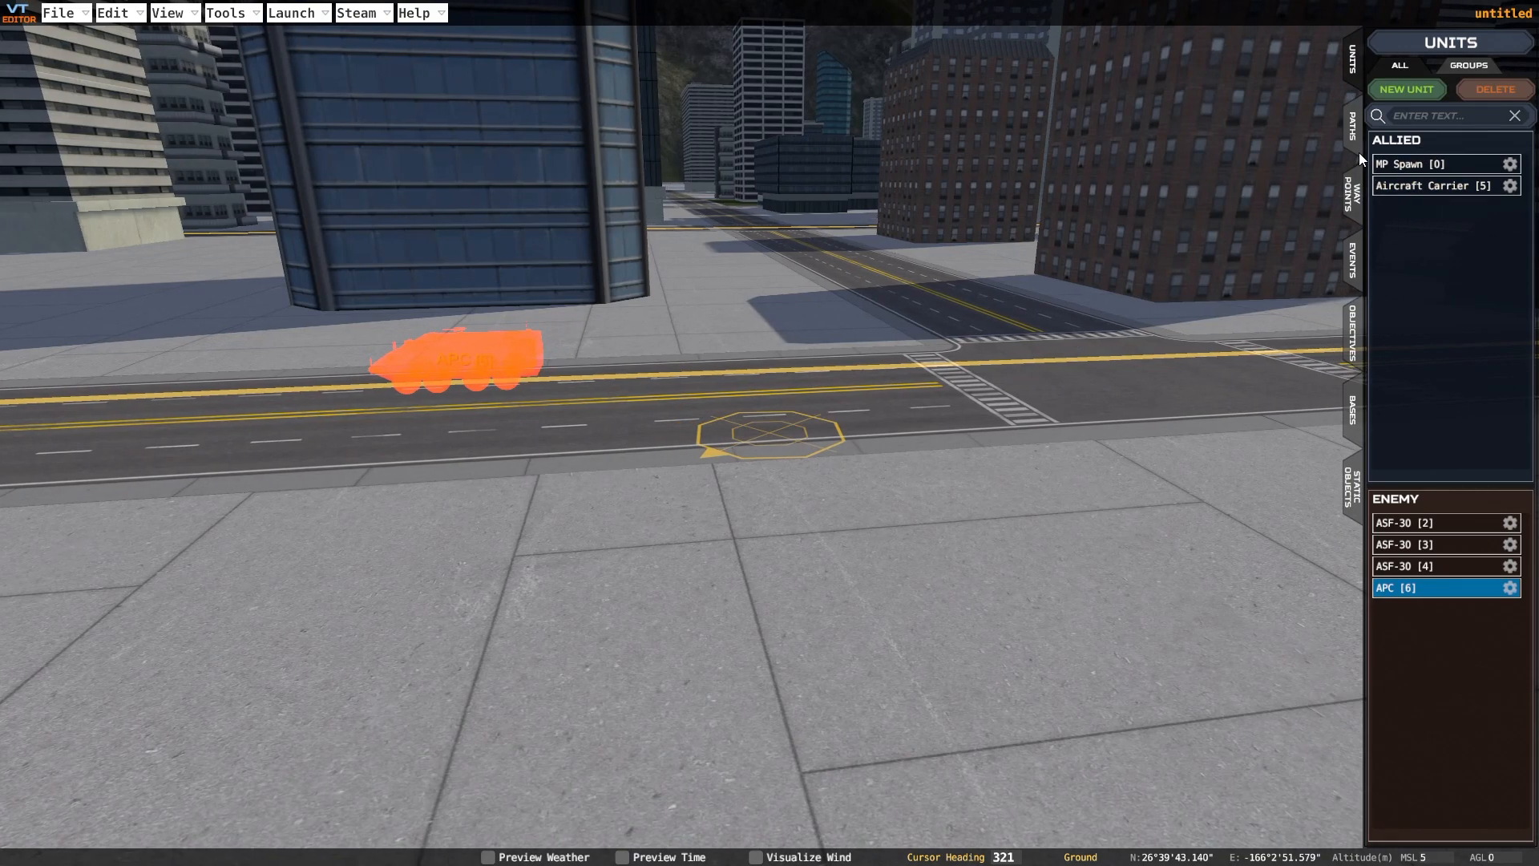
key("d")
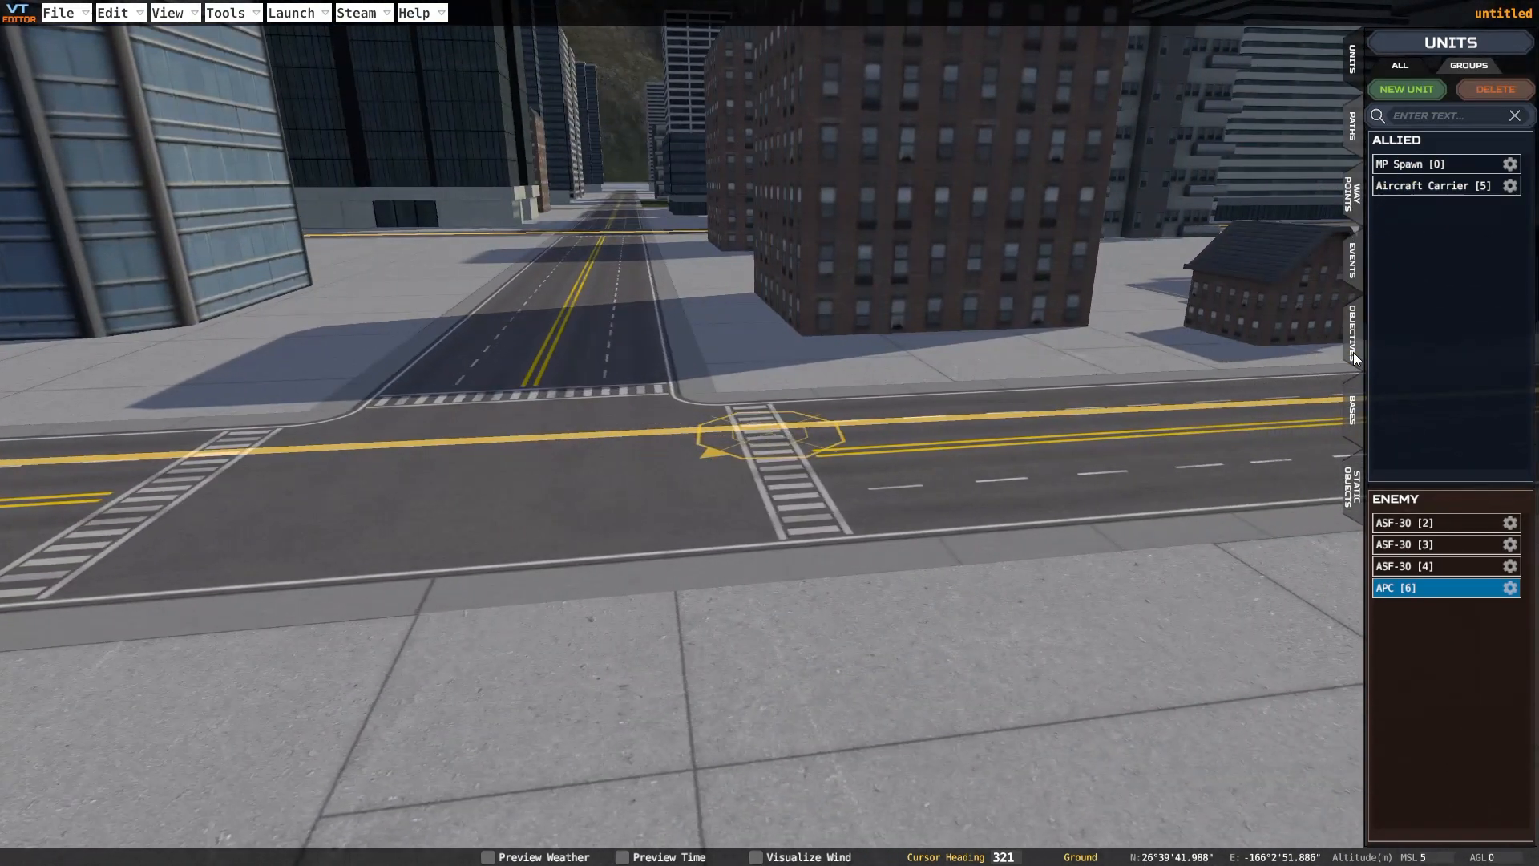
left_click(1353, 352)
key("d")
left_click(1408, 73)
left_click(1400, 106)
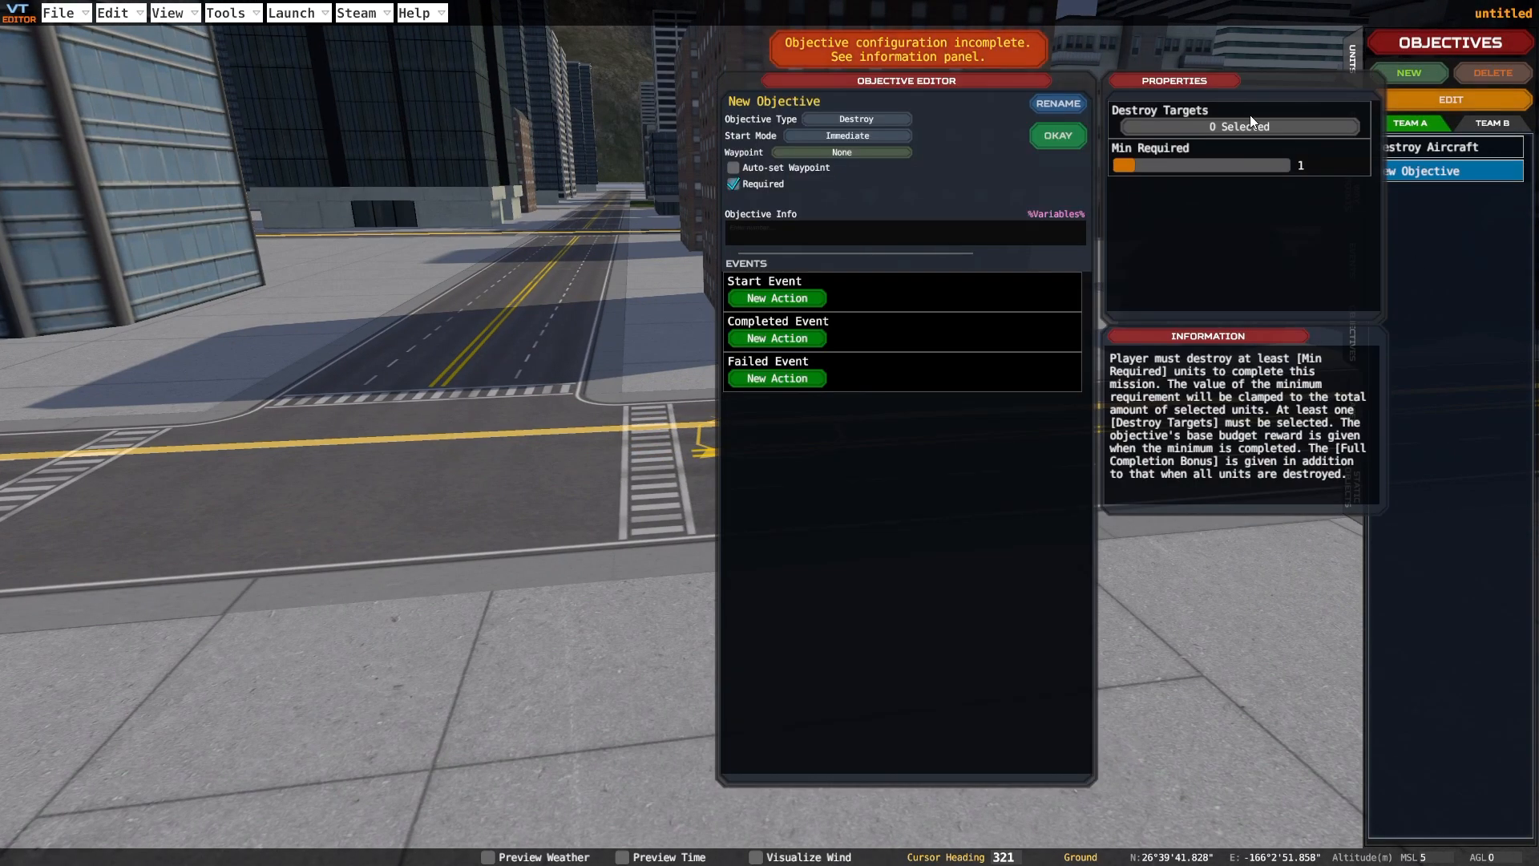
left_click(1175, 129)
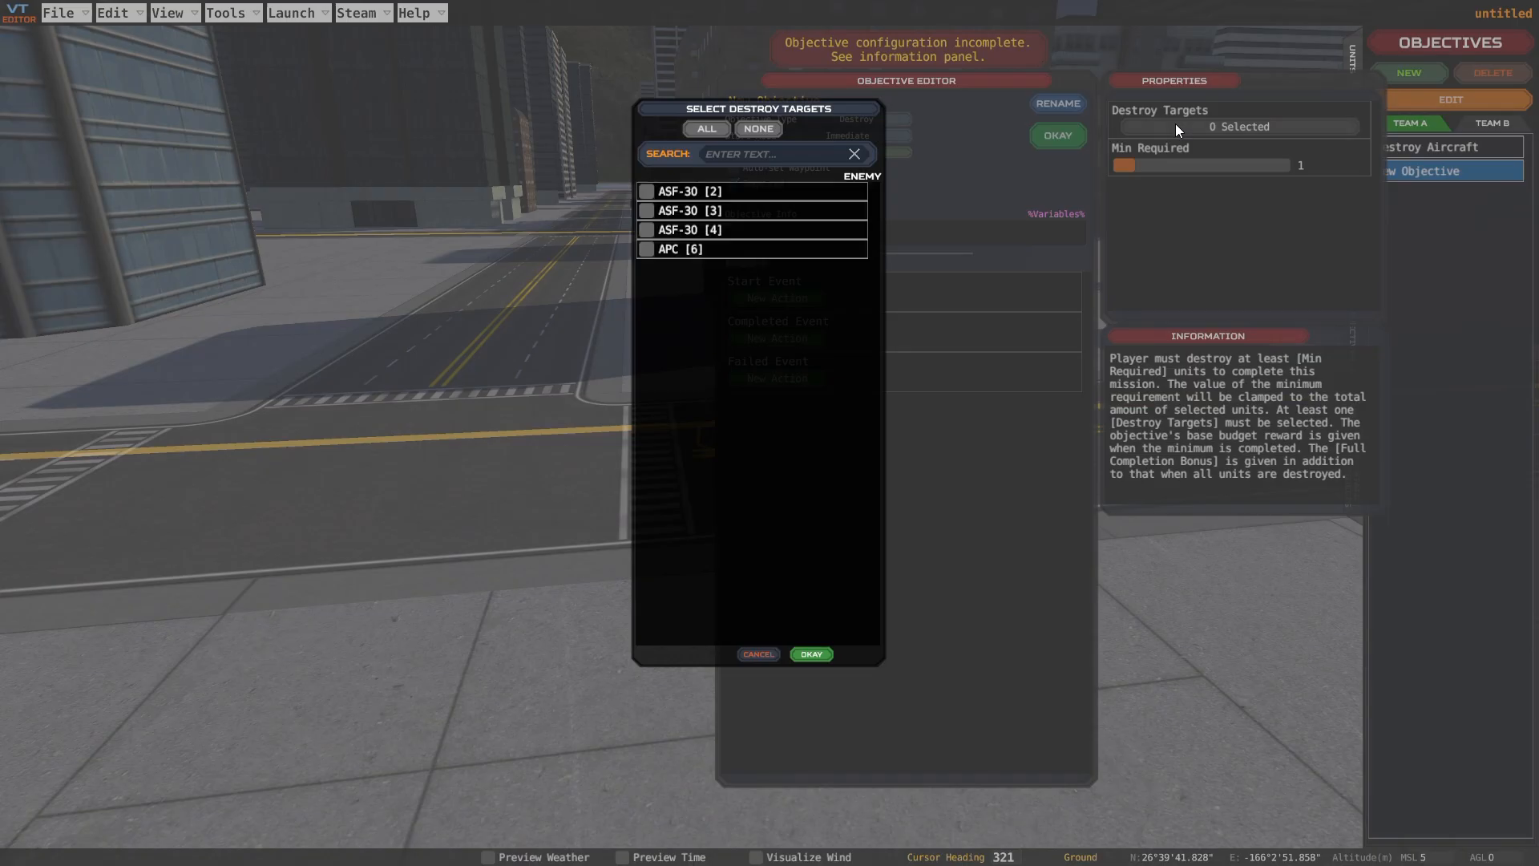
left_click(647, 248)
left_click(812, 654)
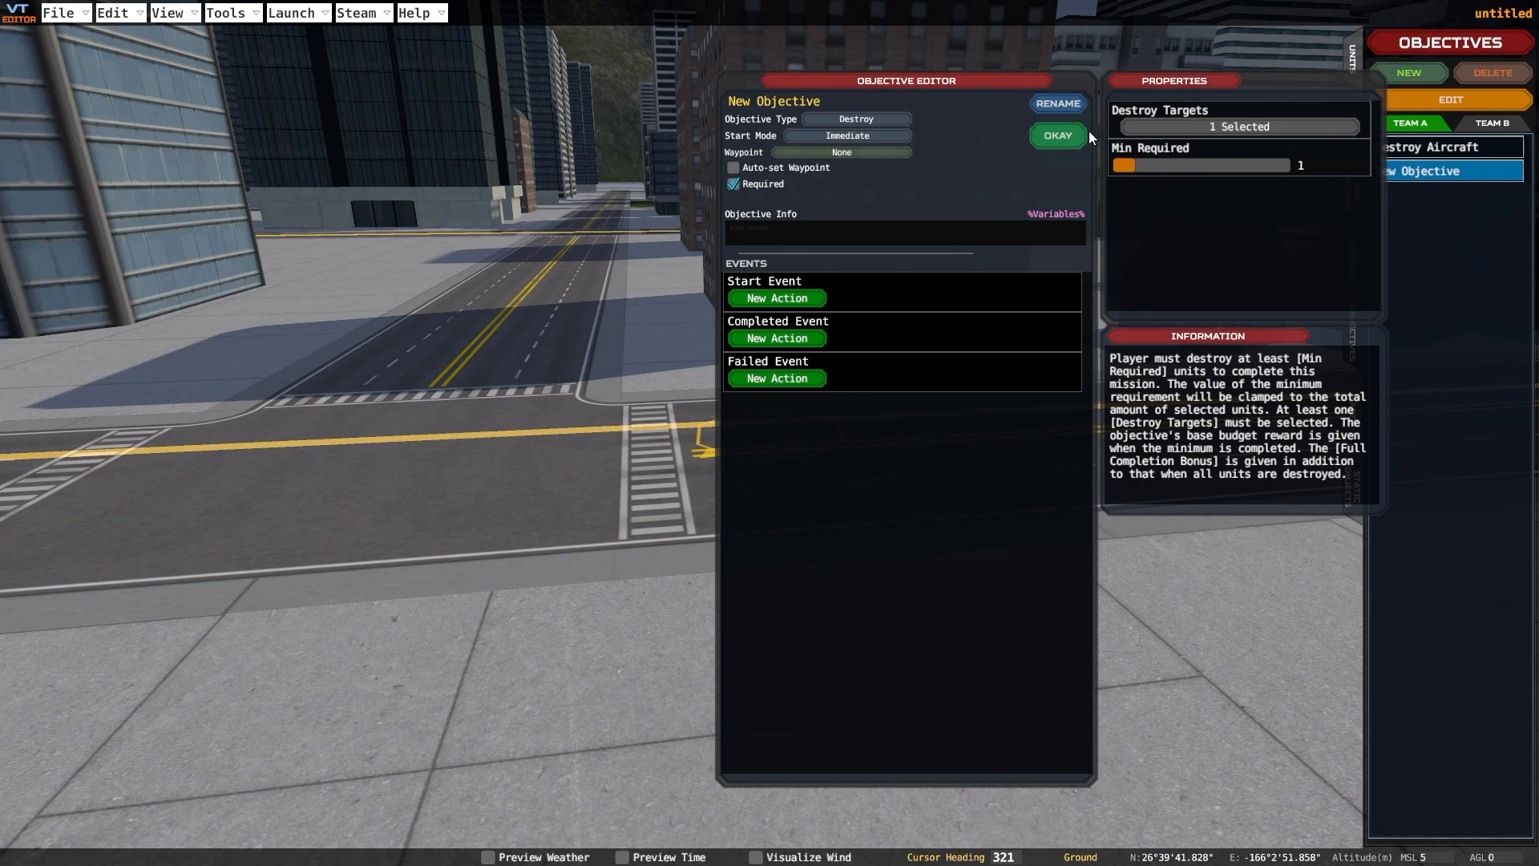
left_click(1060, 136)
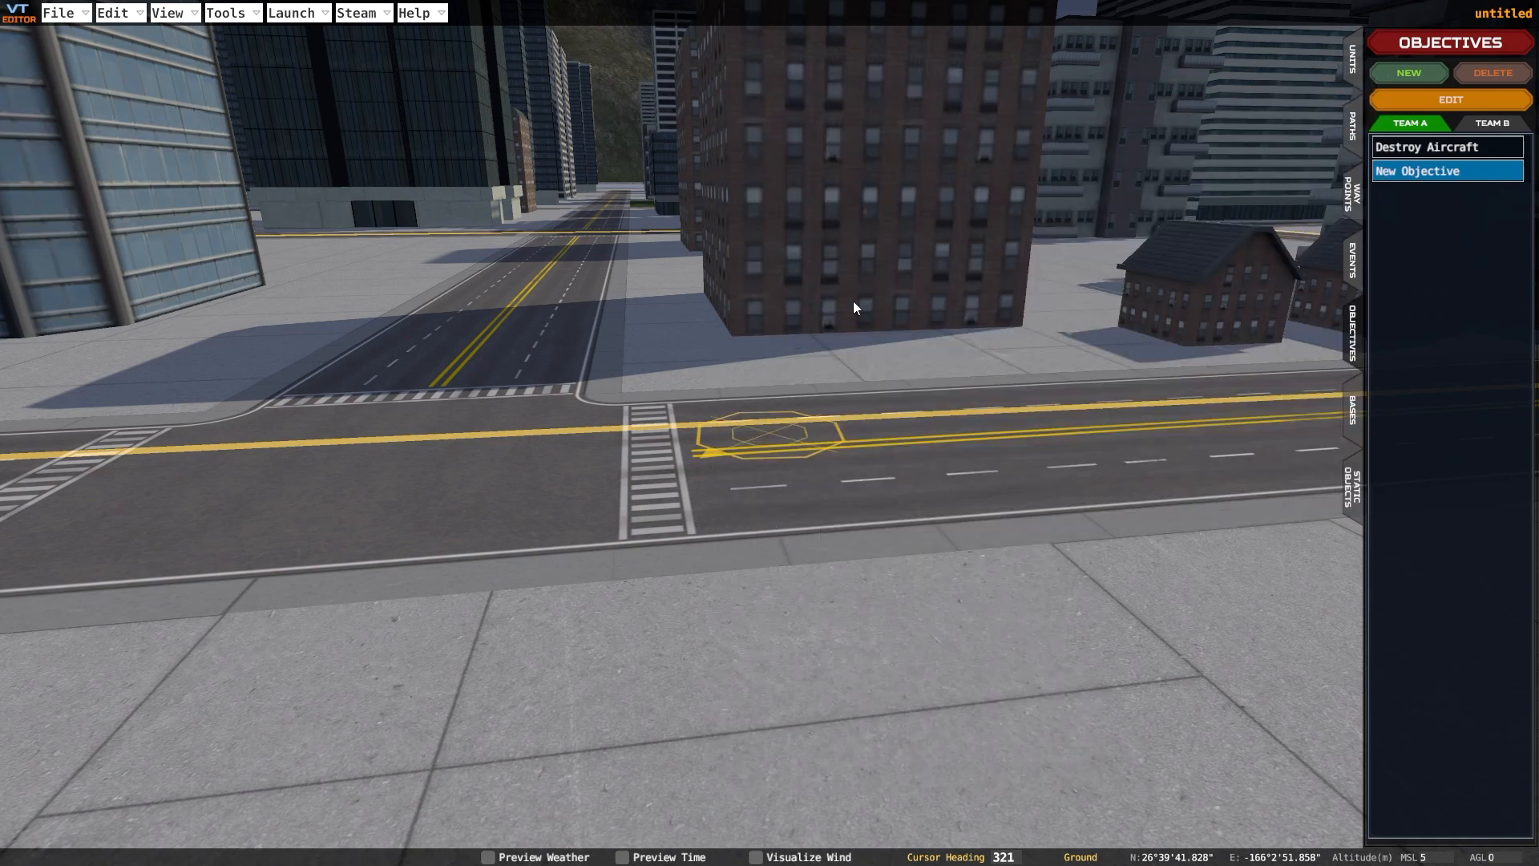
Add a new waypoint at the APC's position on the road and rename it apc
key("a")
right_click_drag(820, 324, 983, 320)
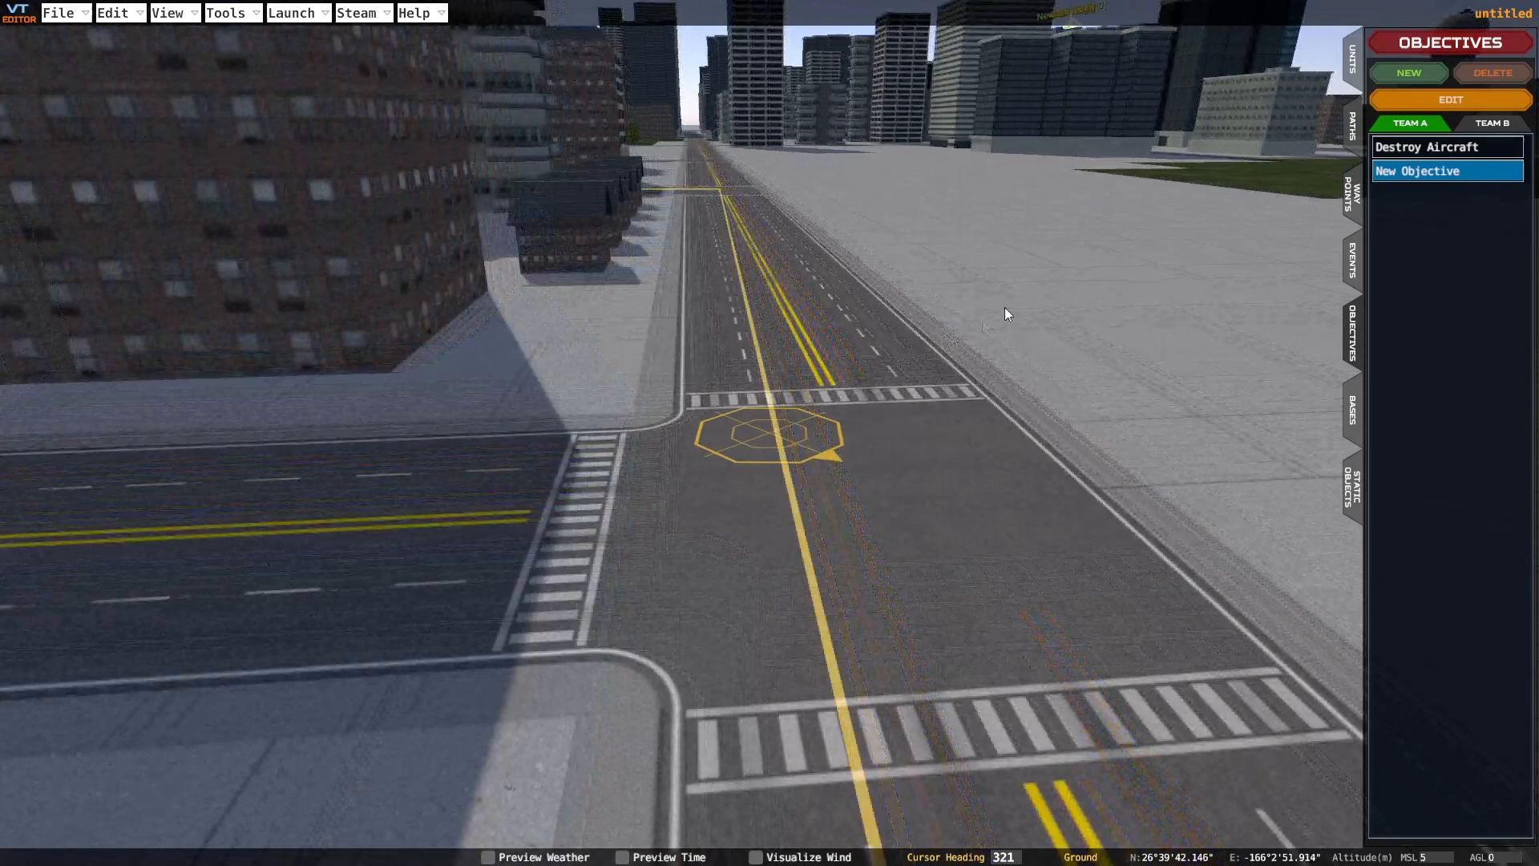
key("s")
key("d")
key("a")
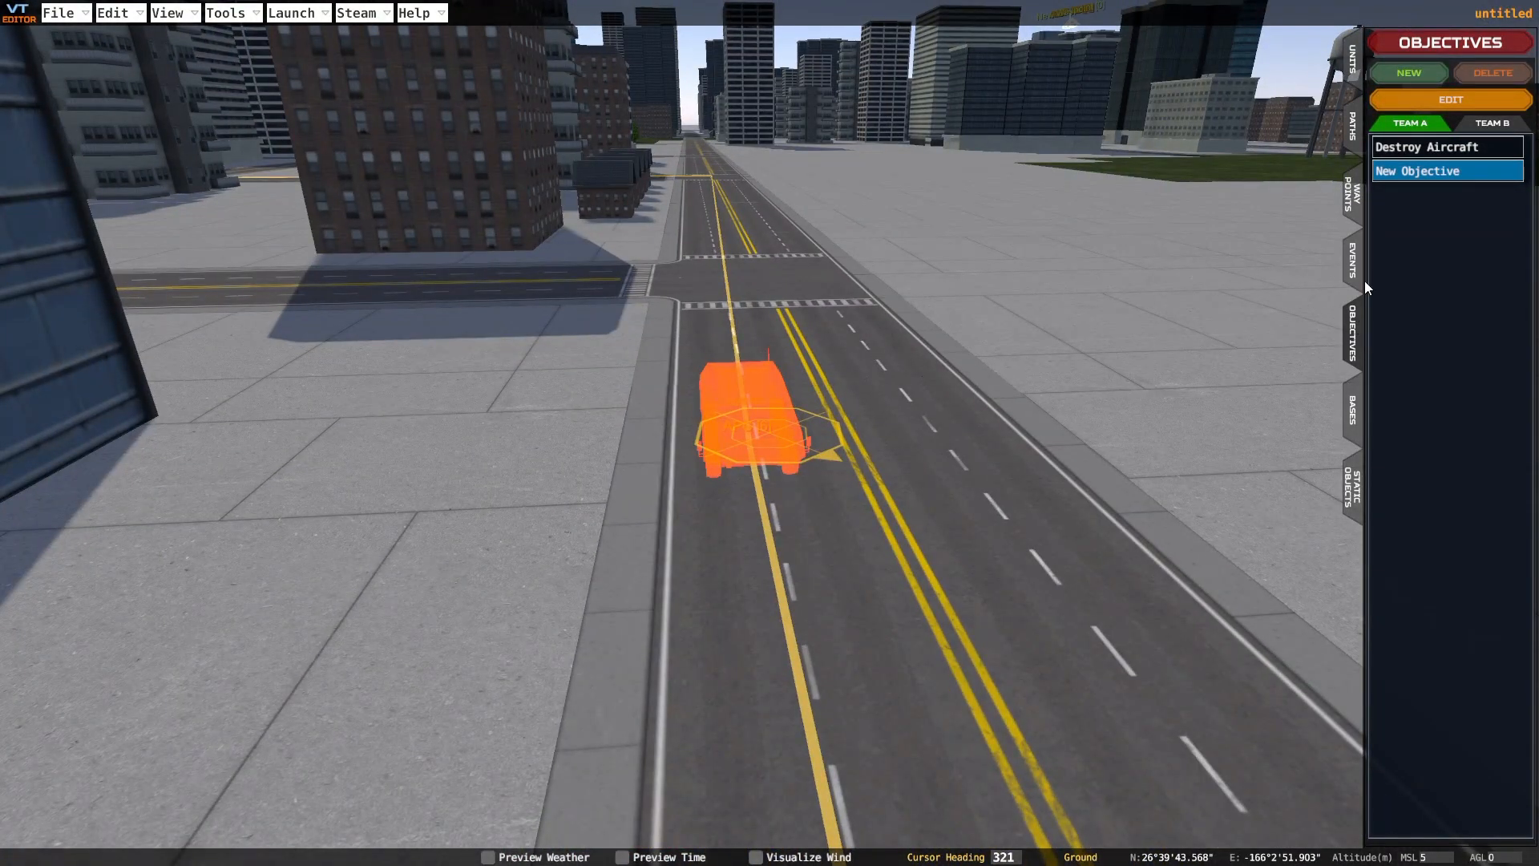
left_click(1352, 196)
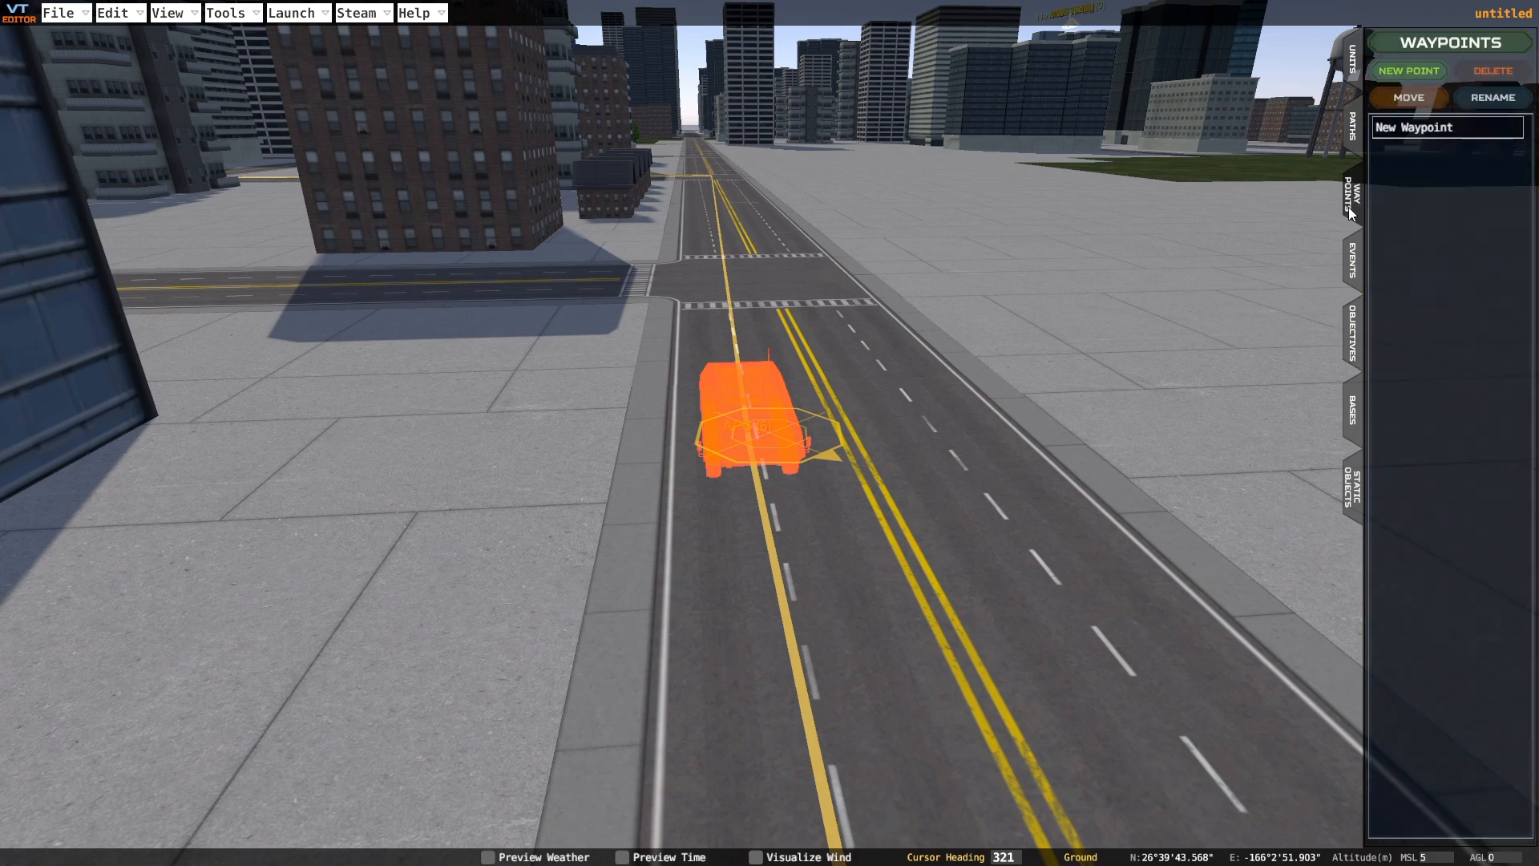
left_click(1411, 72)
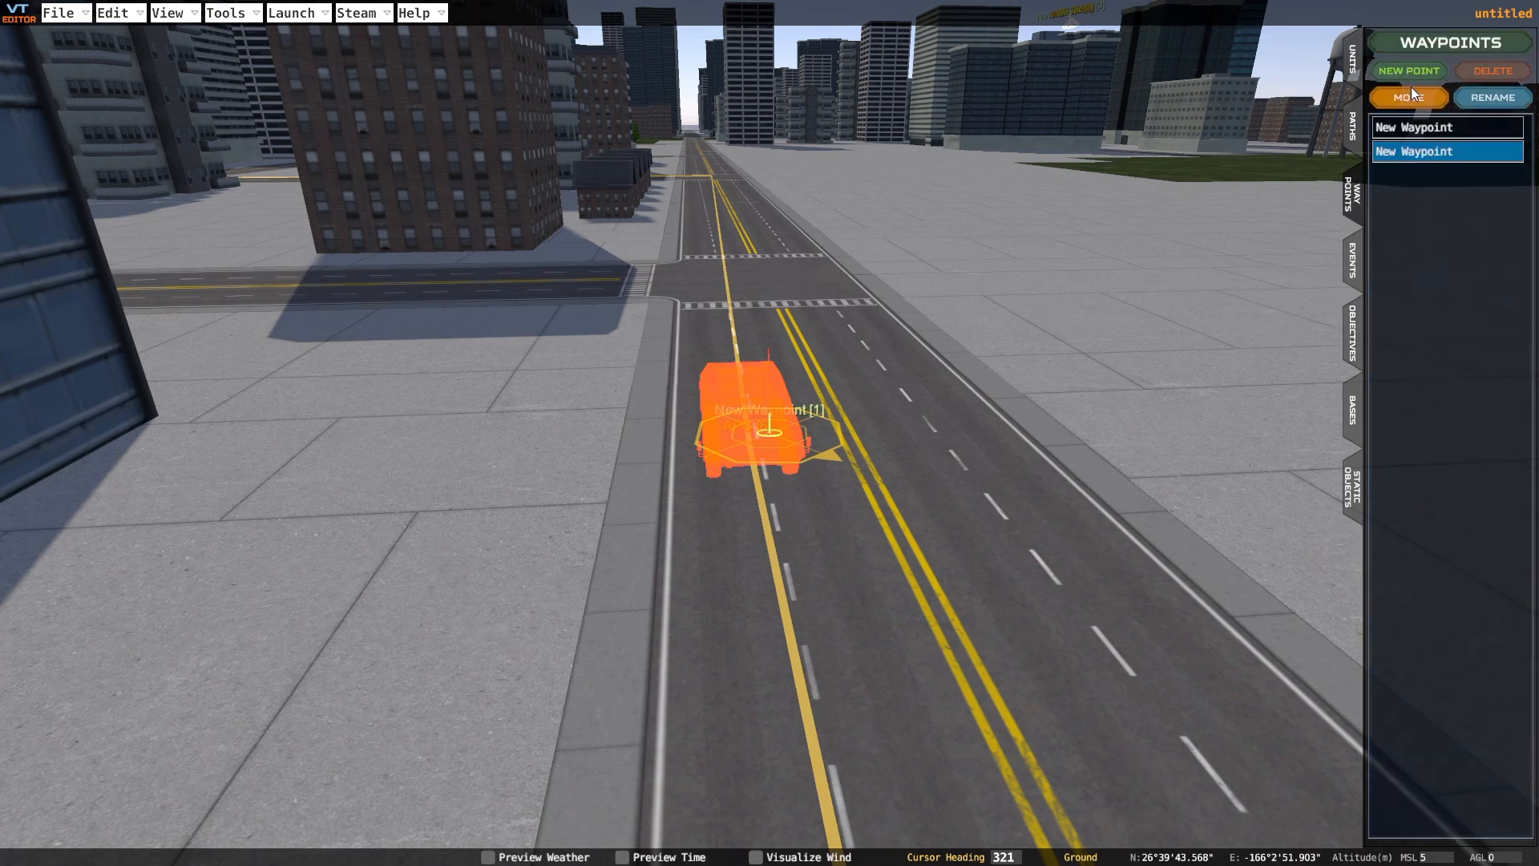
left_click(1479, 97)
key("BackSpace")
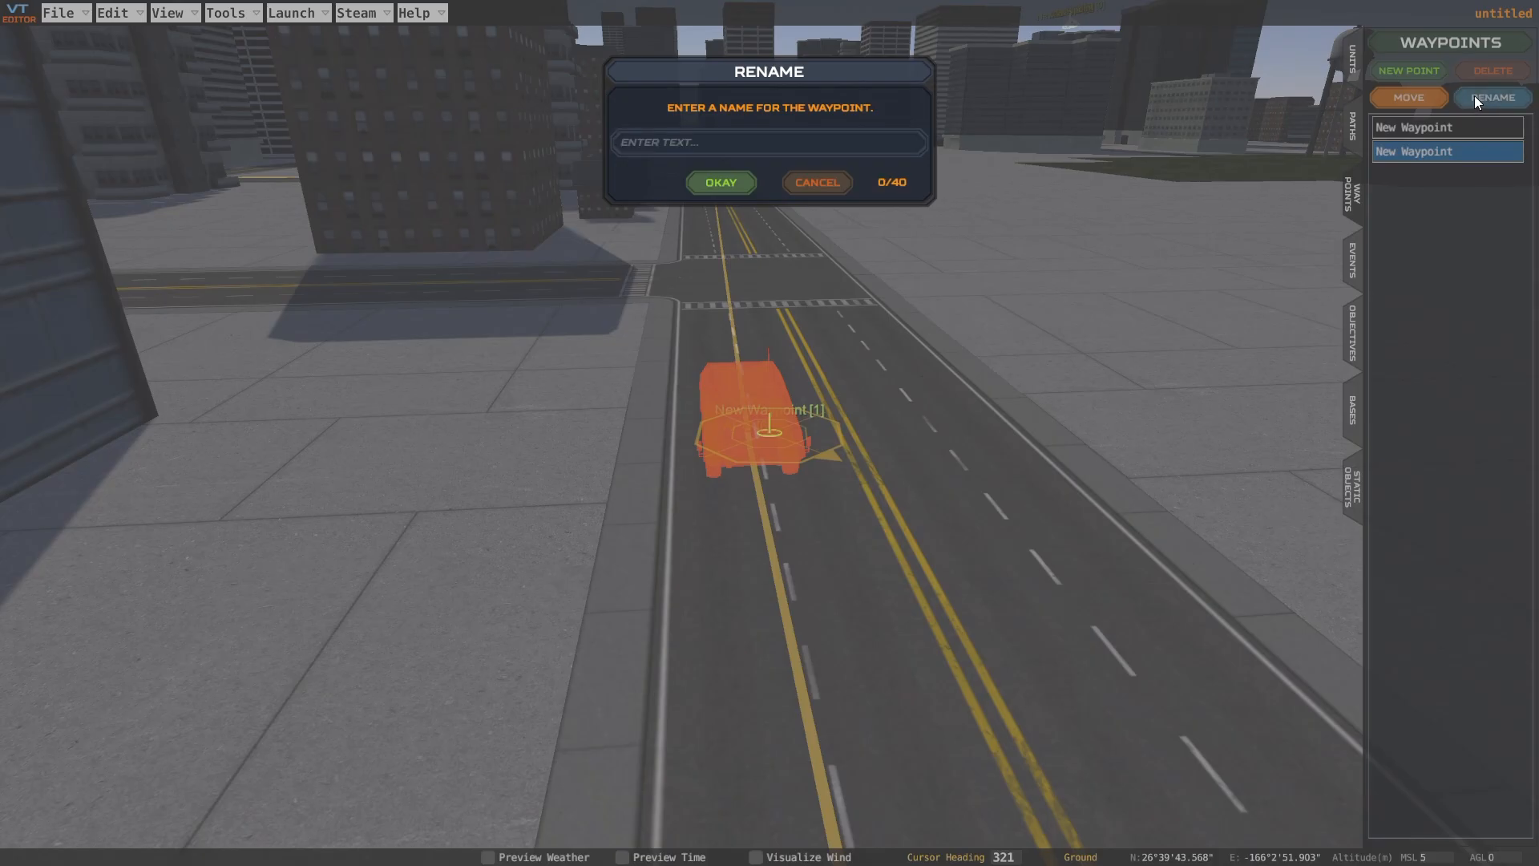
type("apc")
key("Return")
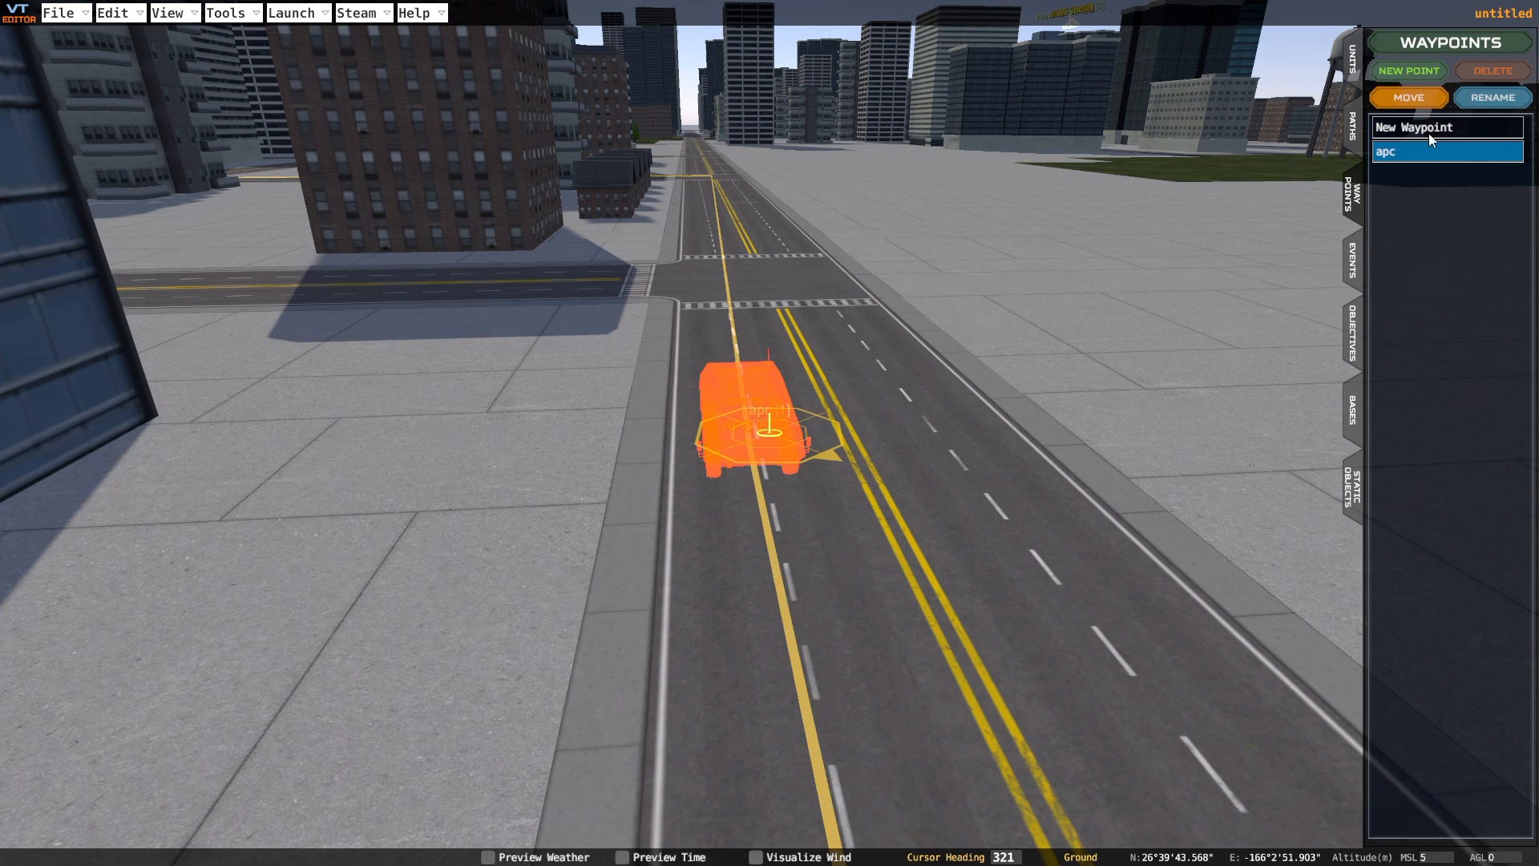
Set the waypoint of the new APC destroy objective to apc and accept the objective
left_click(1358, 343)
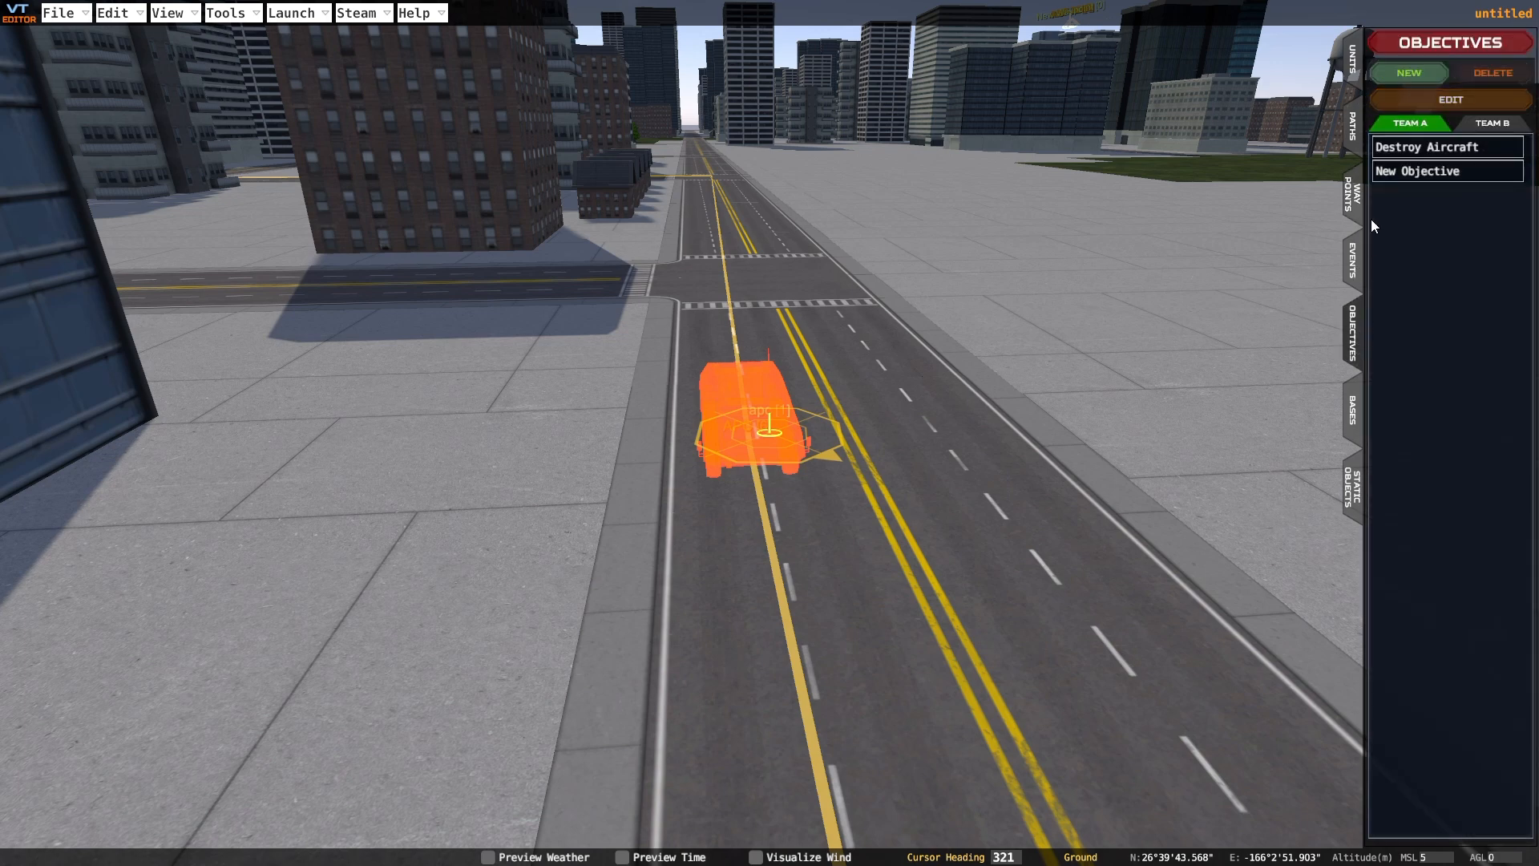
left_click(1411, 173)
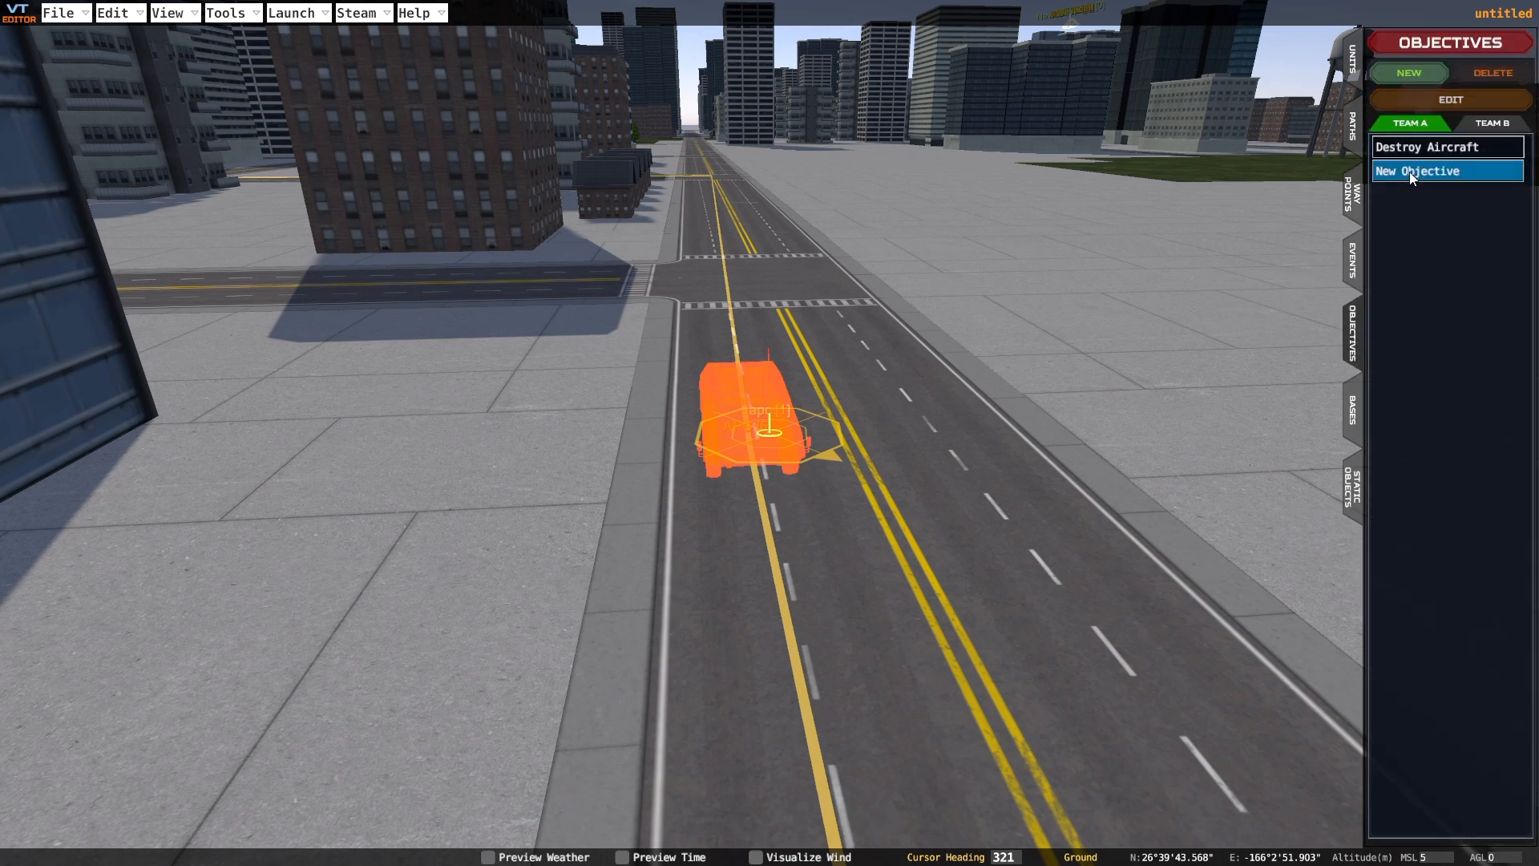
left_click(1414, 104)
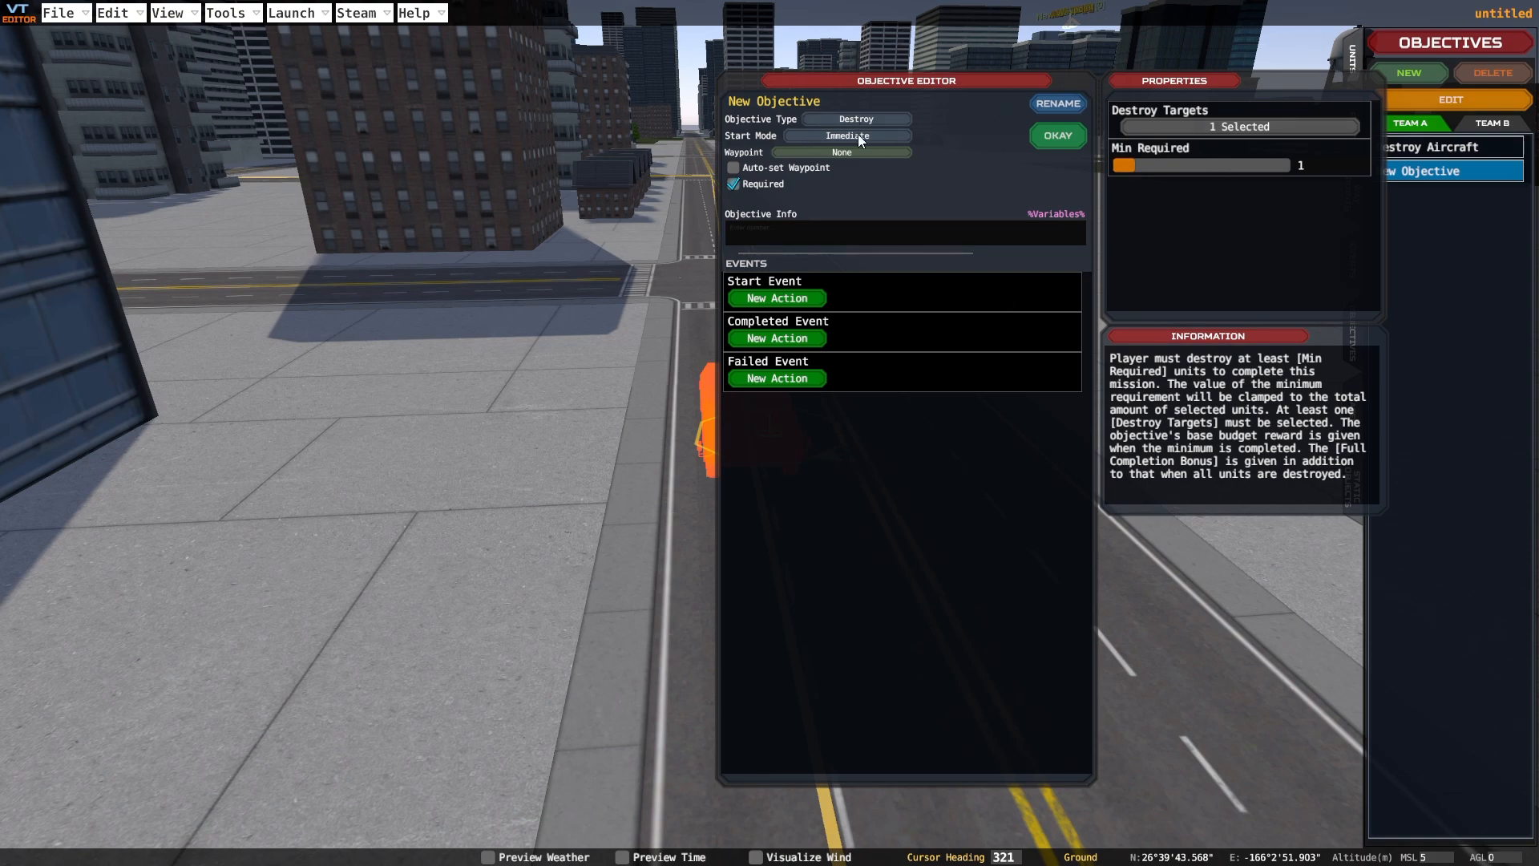
left_click(802, 153)
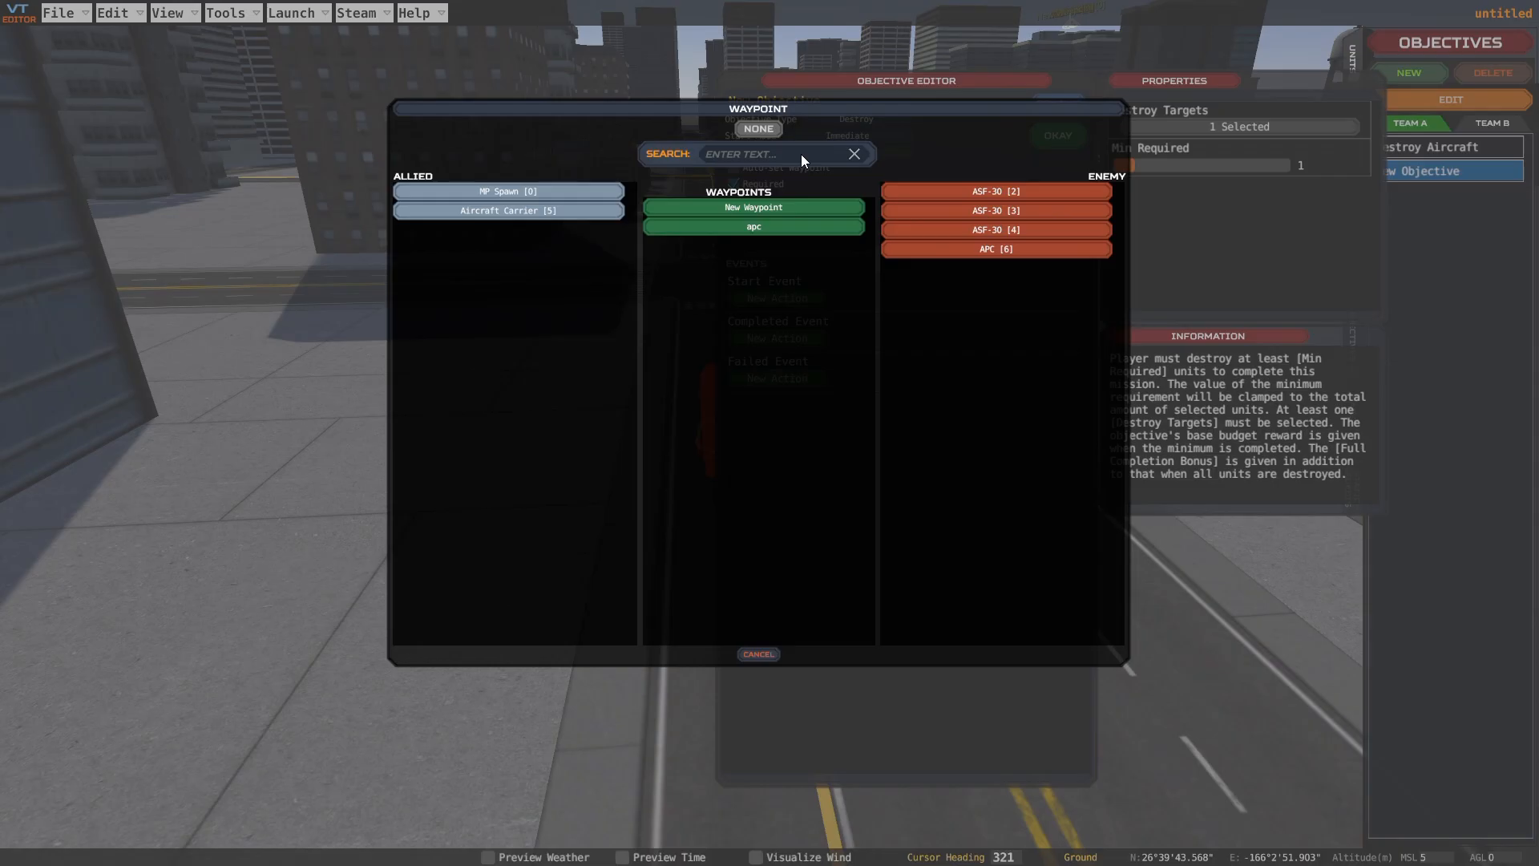
left_click(755, 228)
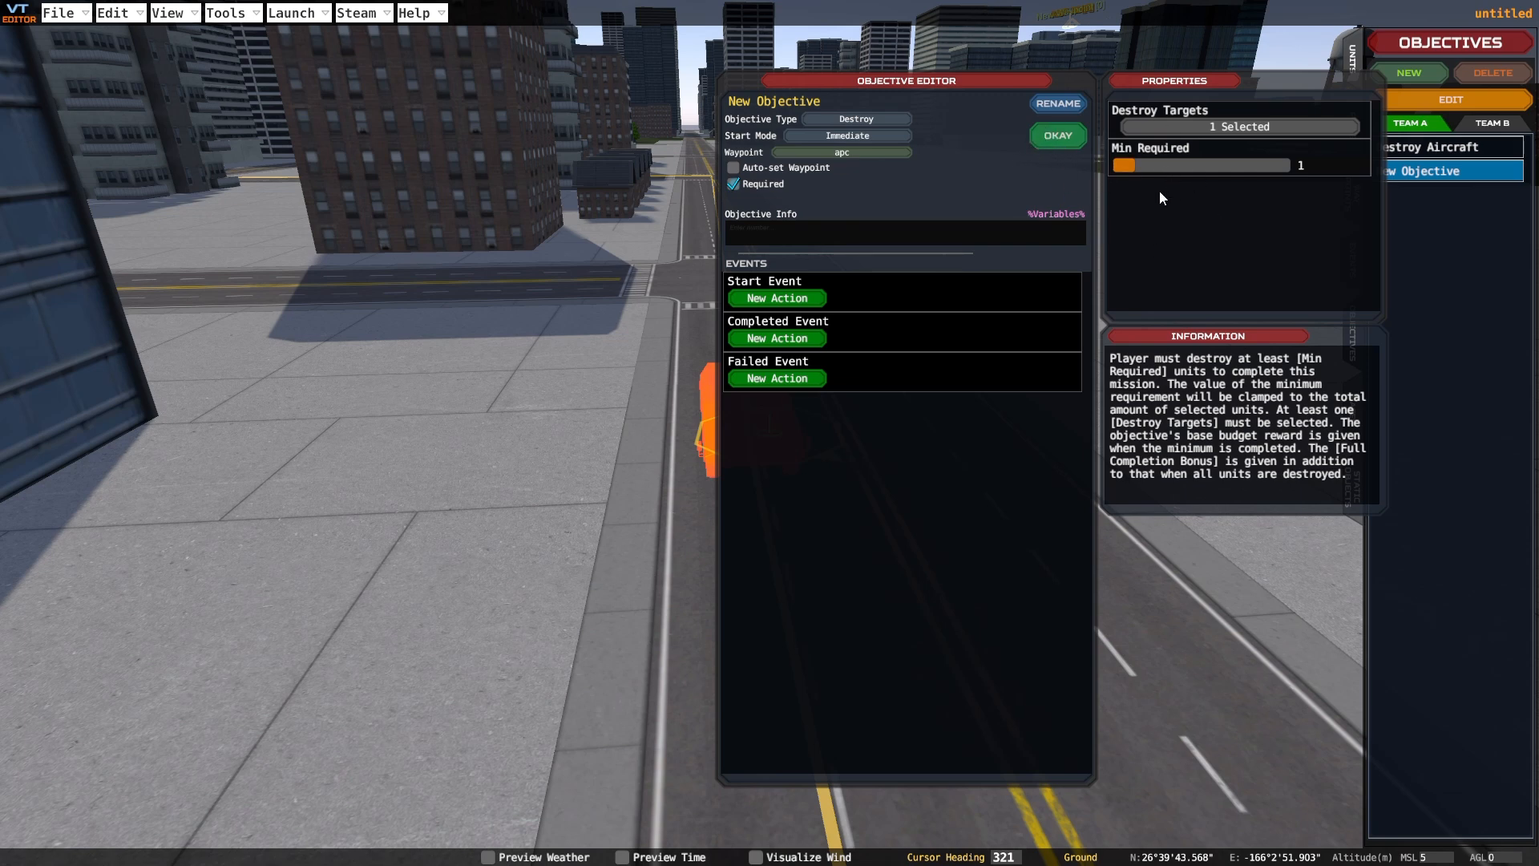
left_click(1043, 135)
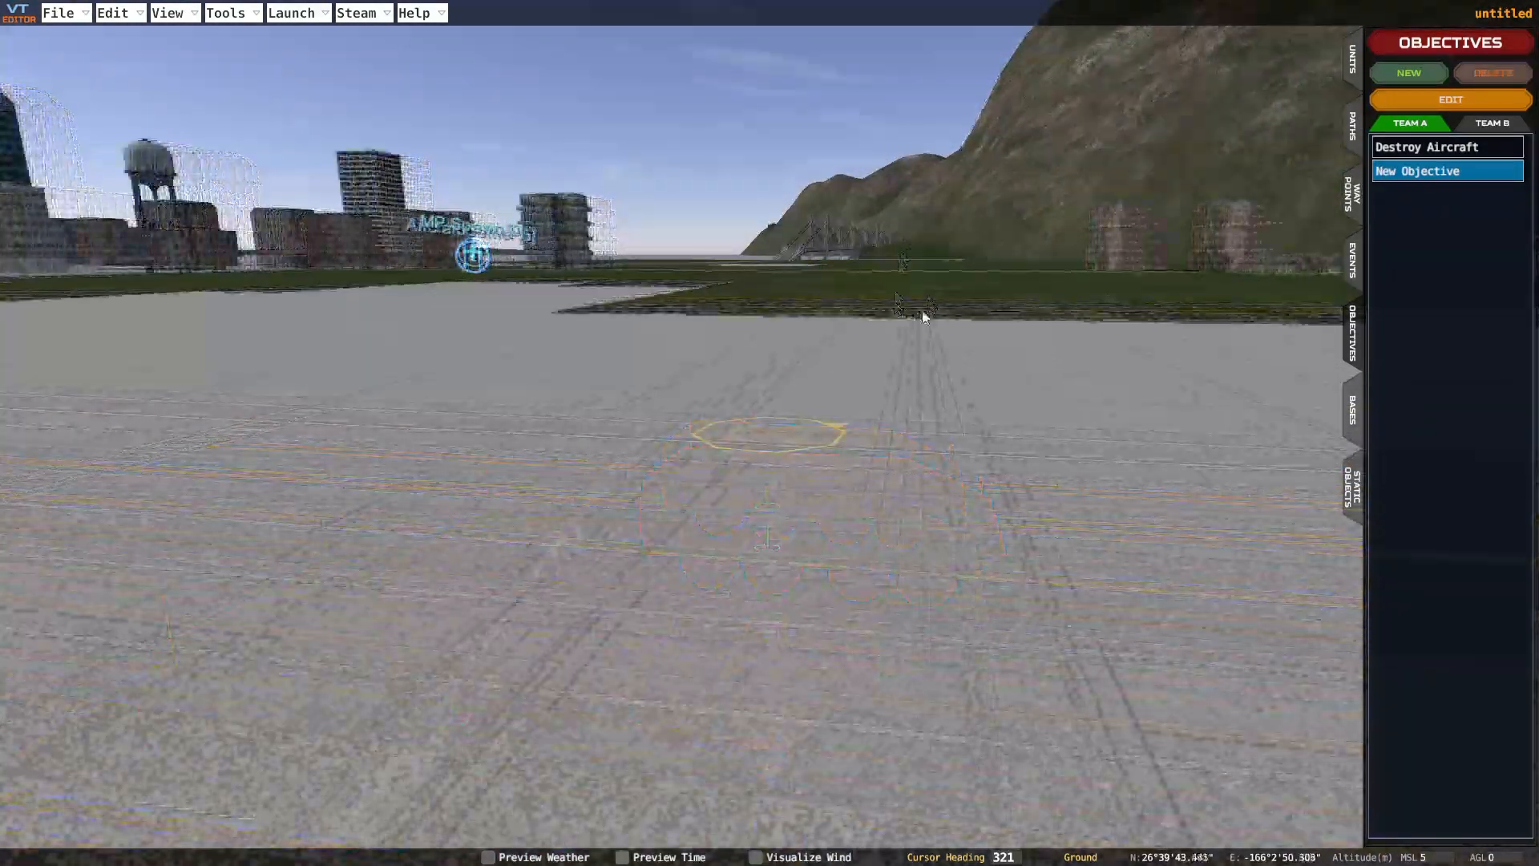
Add an enemy Infantry ground unit on the grass beside the brick apartment building outside the city
key("w")
right_click_drag(923, 312, 990, 290)
key("a")
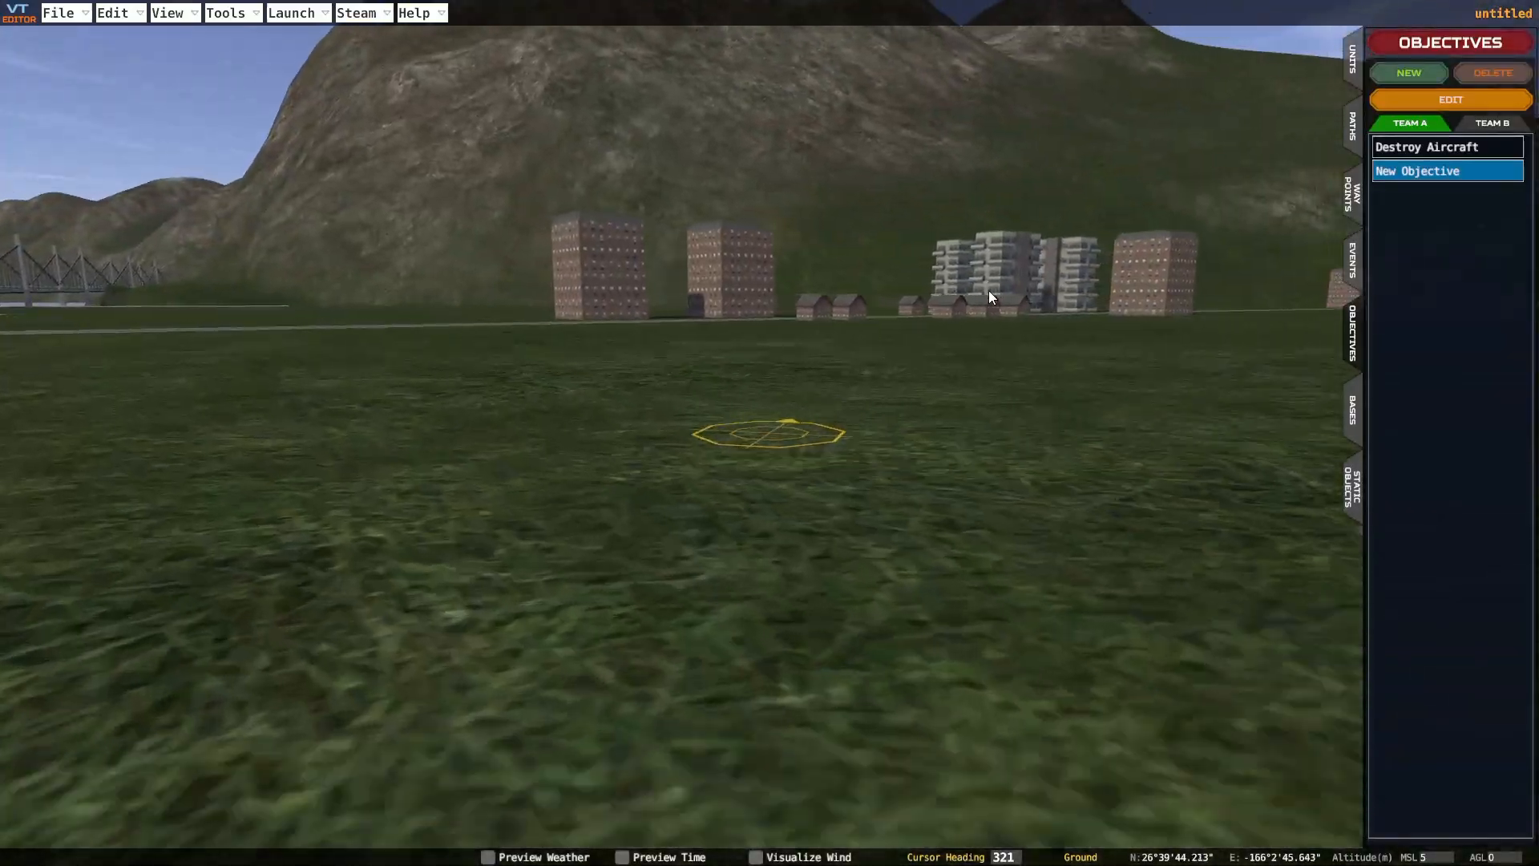
key("w")
key("a")
right_click_drag(757, 342, 886, 357)
key("a")
key("s")
key("a")
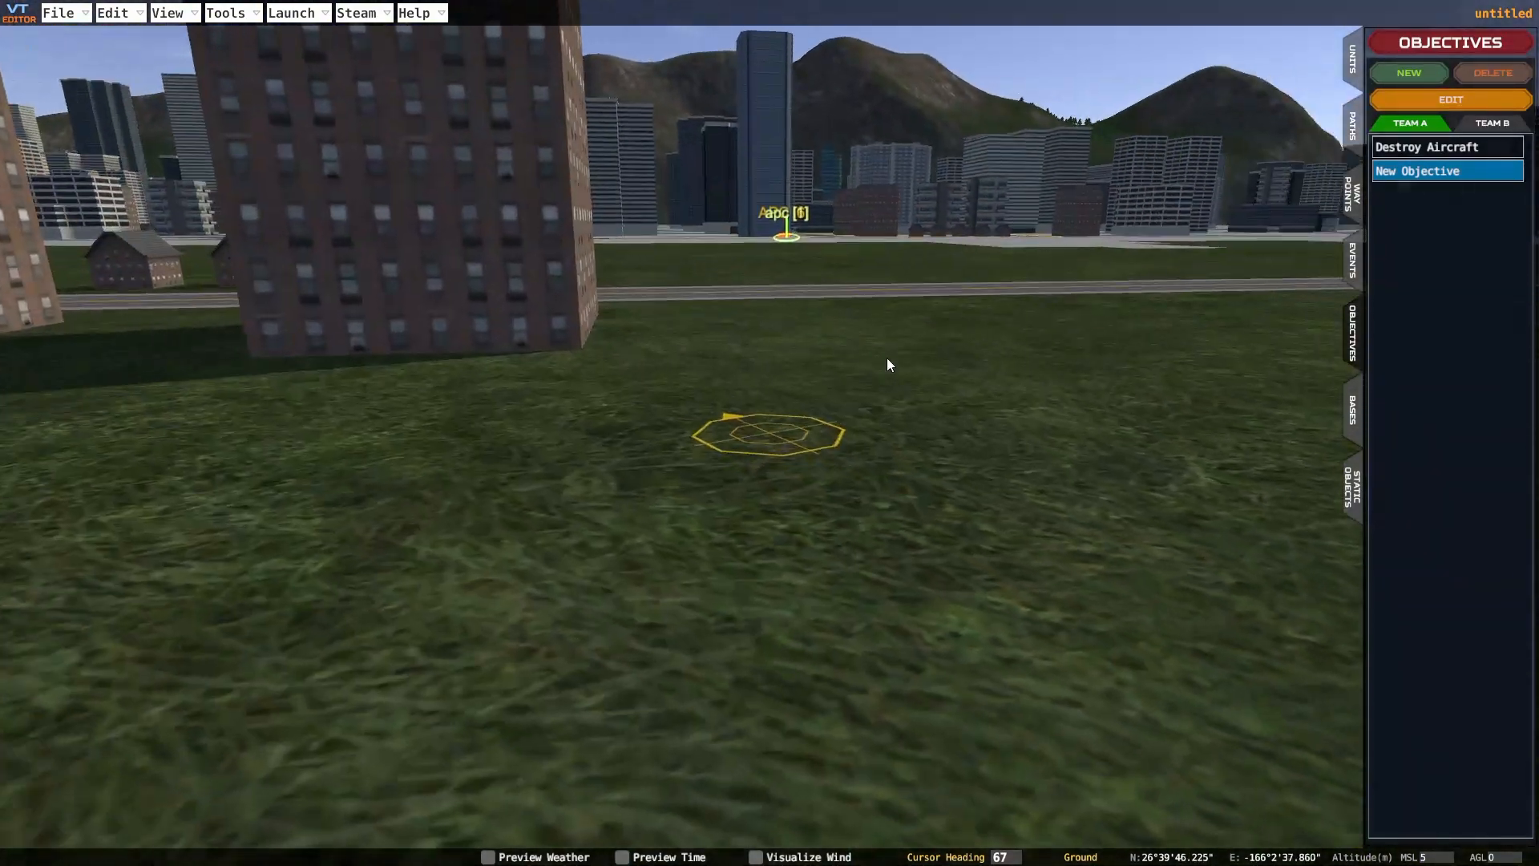
key("w")
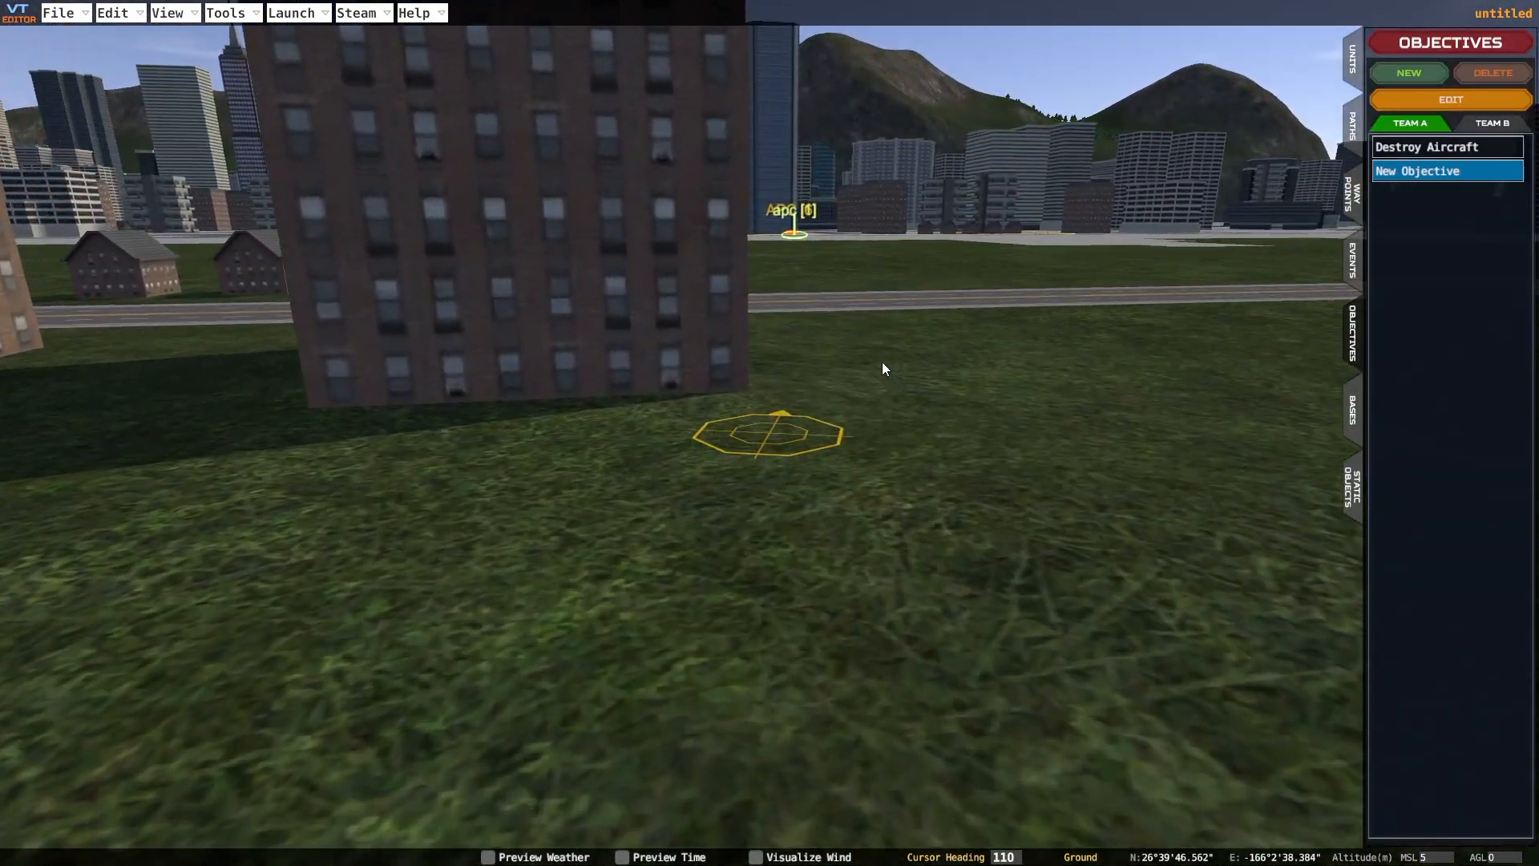
key("s")
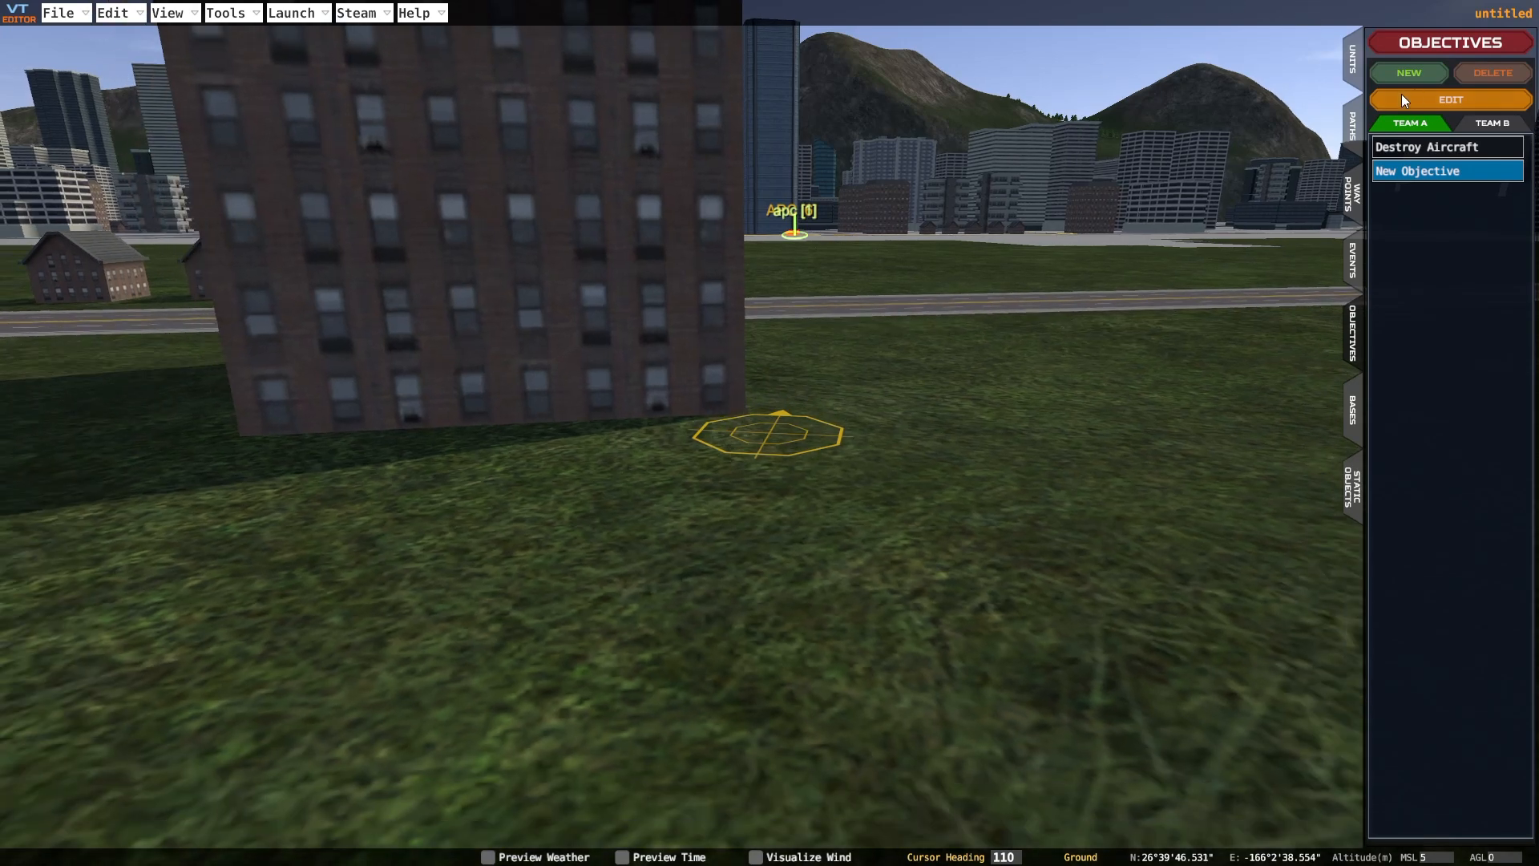
left_click(1351, 73)
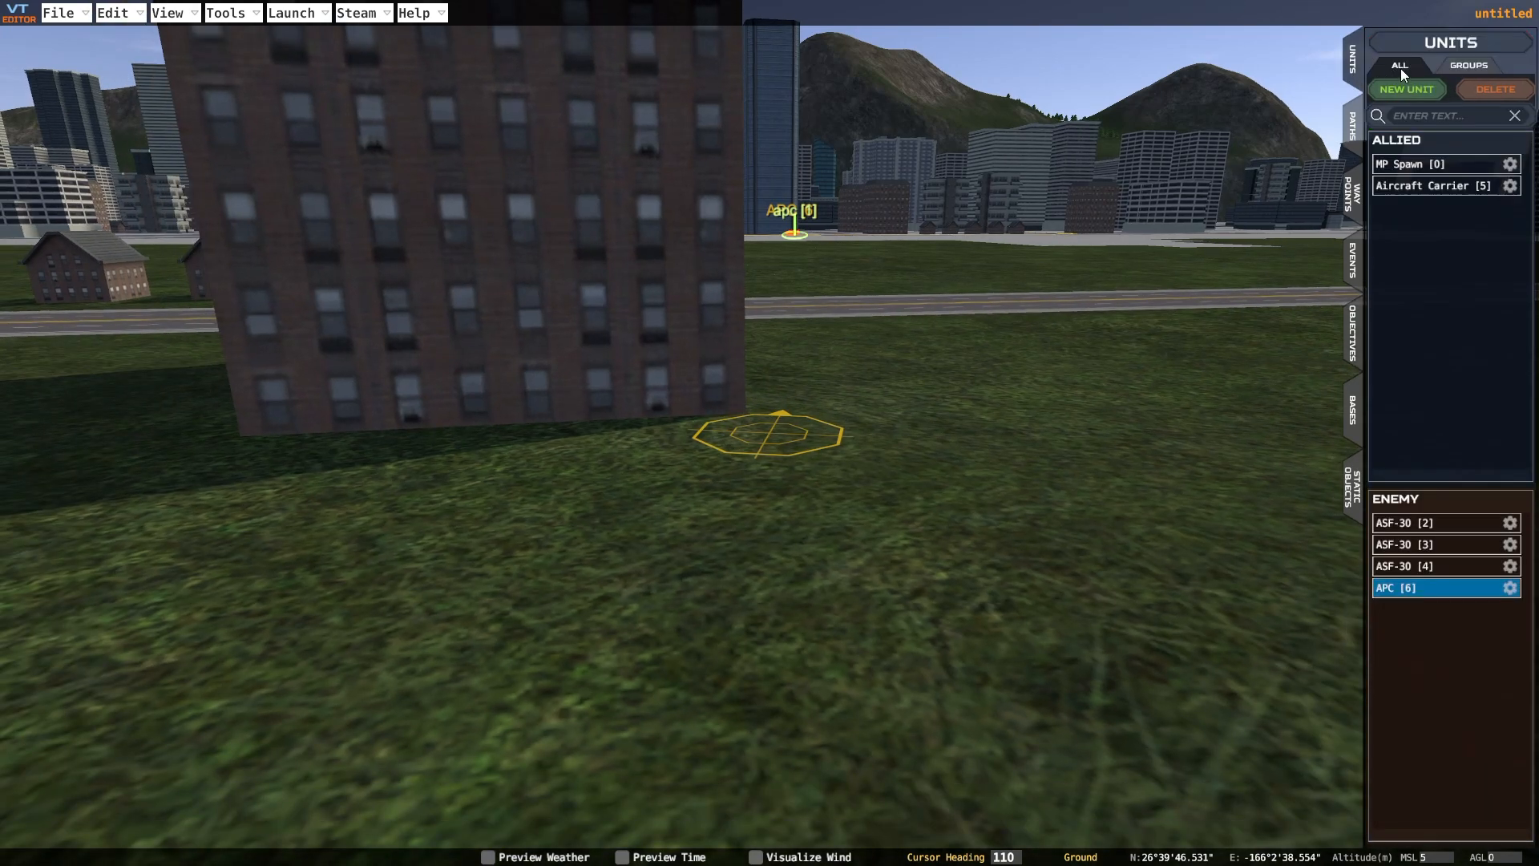
left_click(1410, 92)
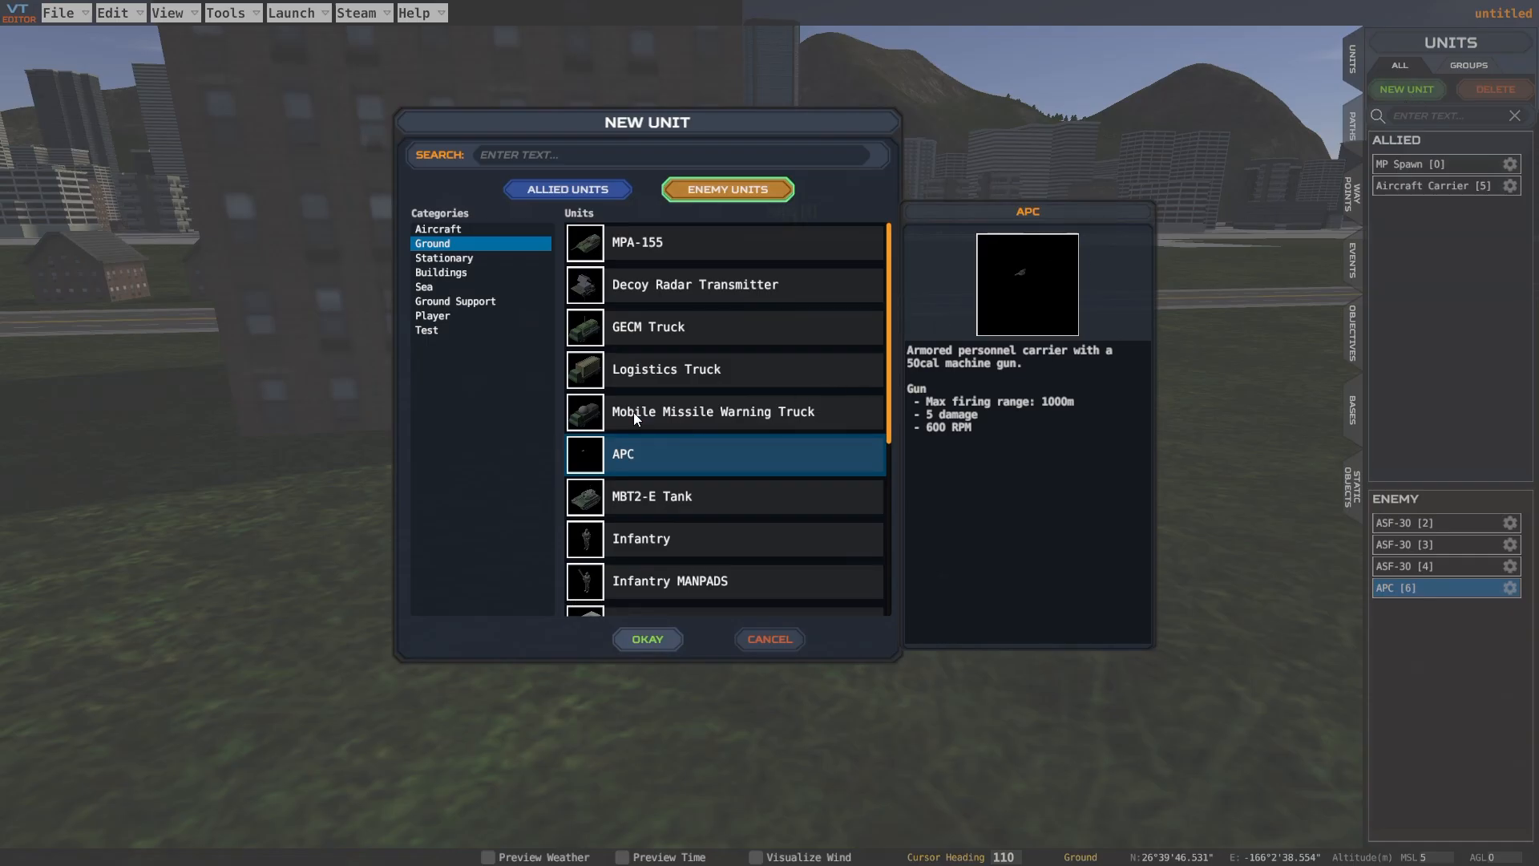
scroll(642, 345, "down", 1)
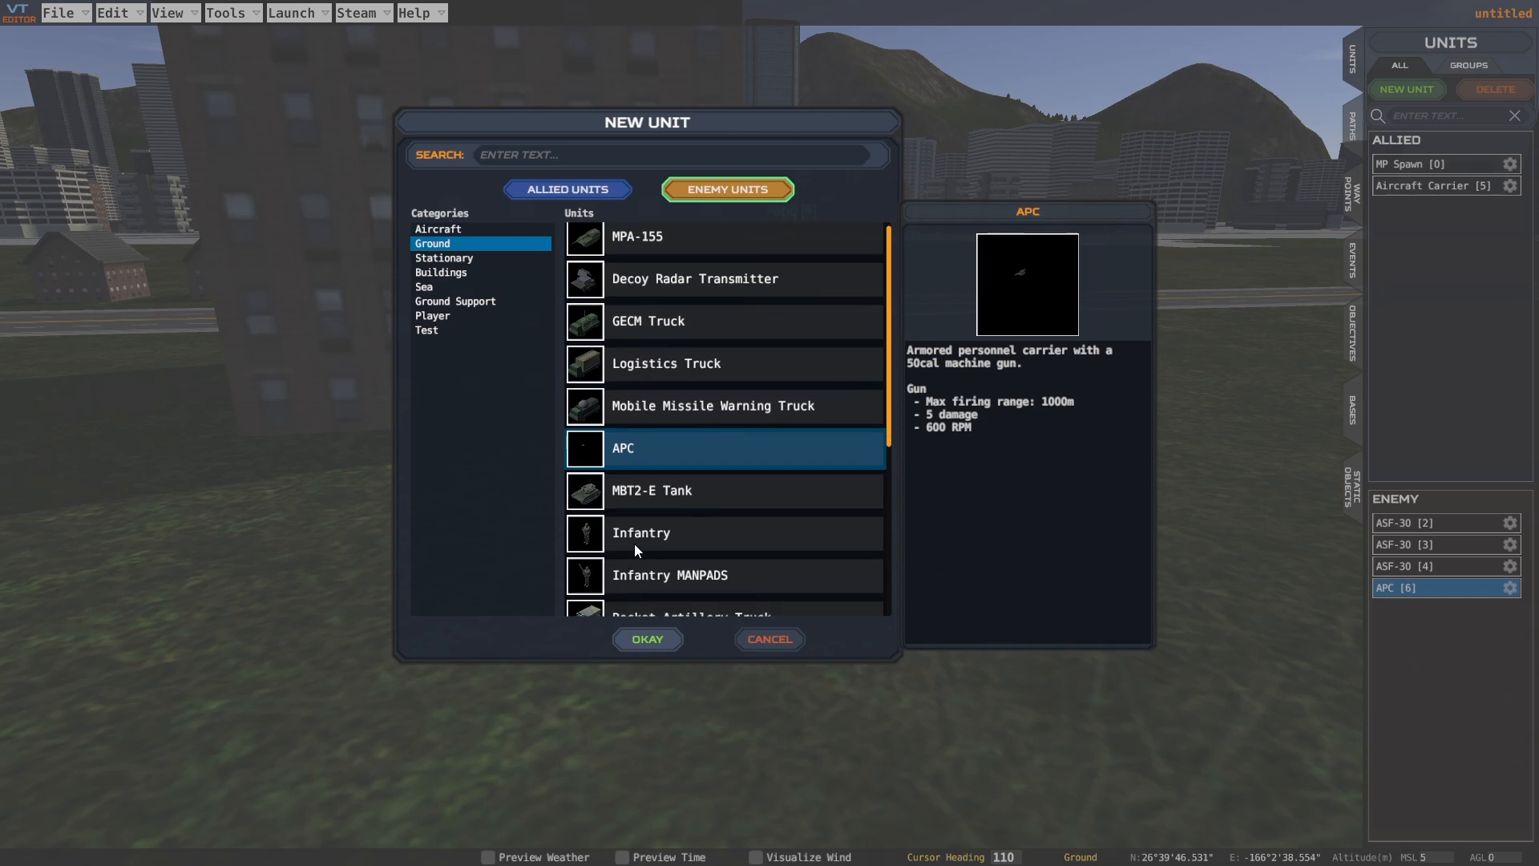
left_click(635, 549)
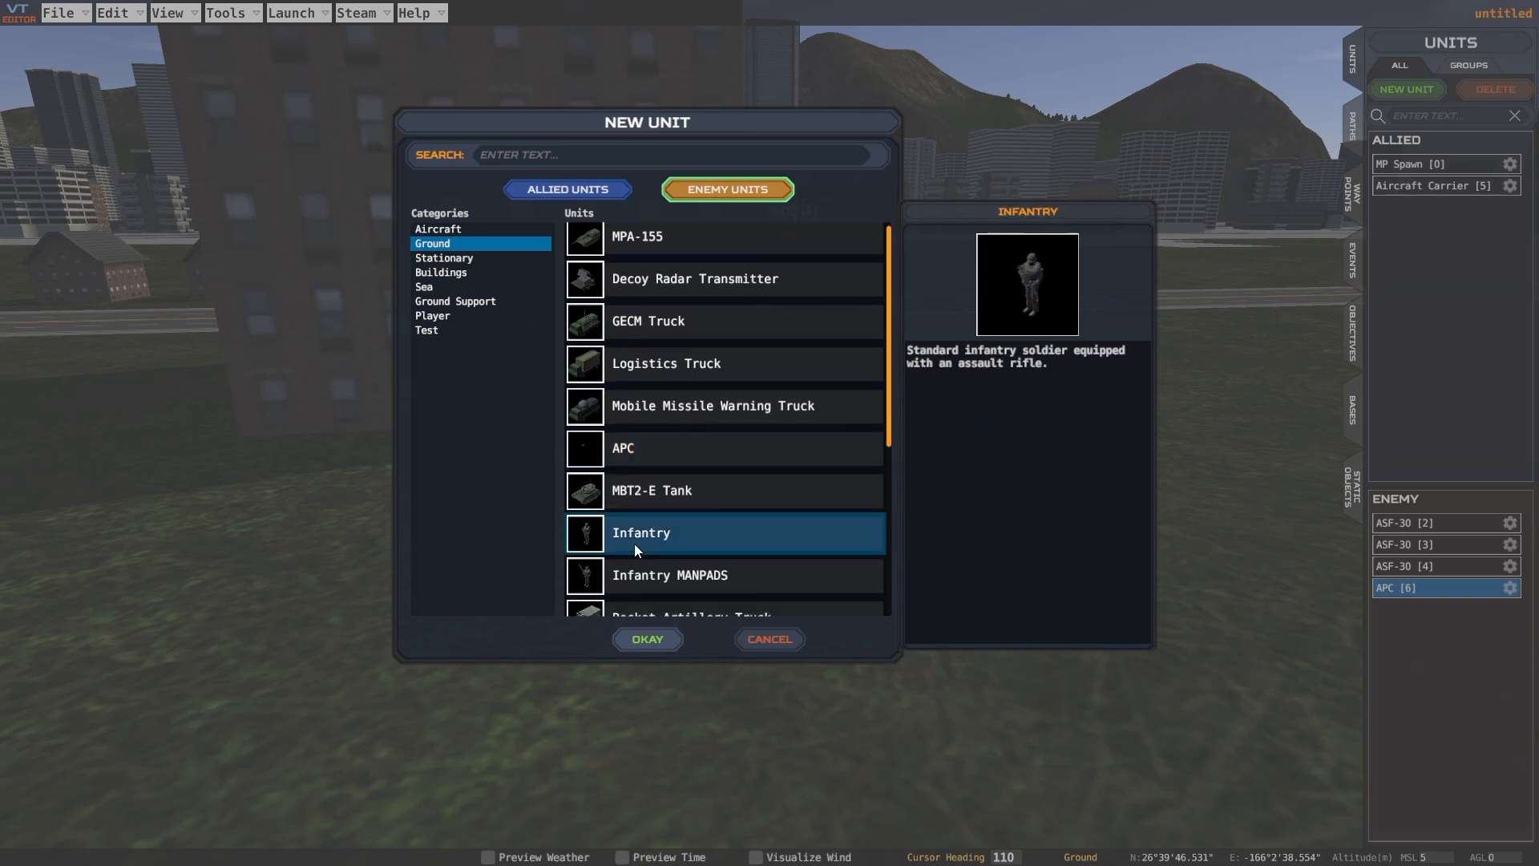
left_click(649, 640)
Set the move speed of the enemy APC on the city road to Slow 10
key("d")
right_click_drag(677, 624, 908, 439)
key("w")
right_click_drag(944, 388, 995, 353)
key("w")
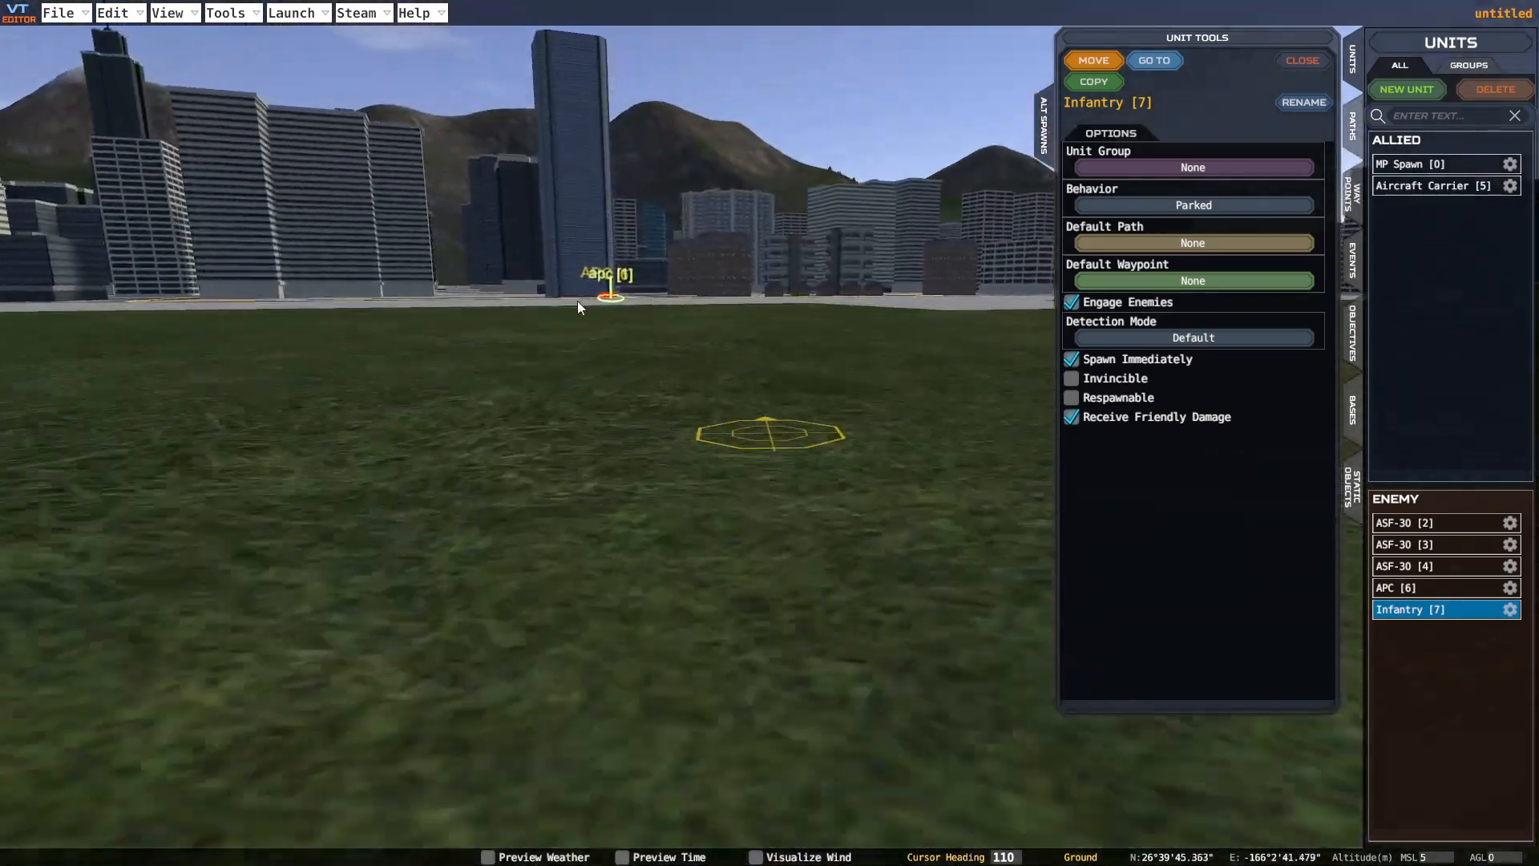
right_click_drag(572, 311, 612, 302)
key("w")
key("a")
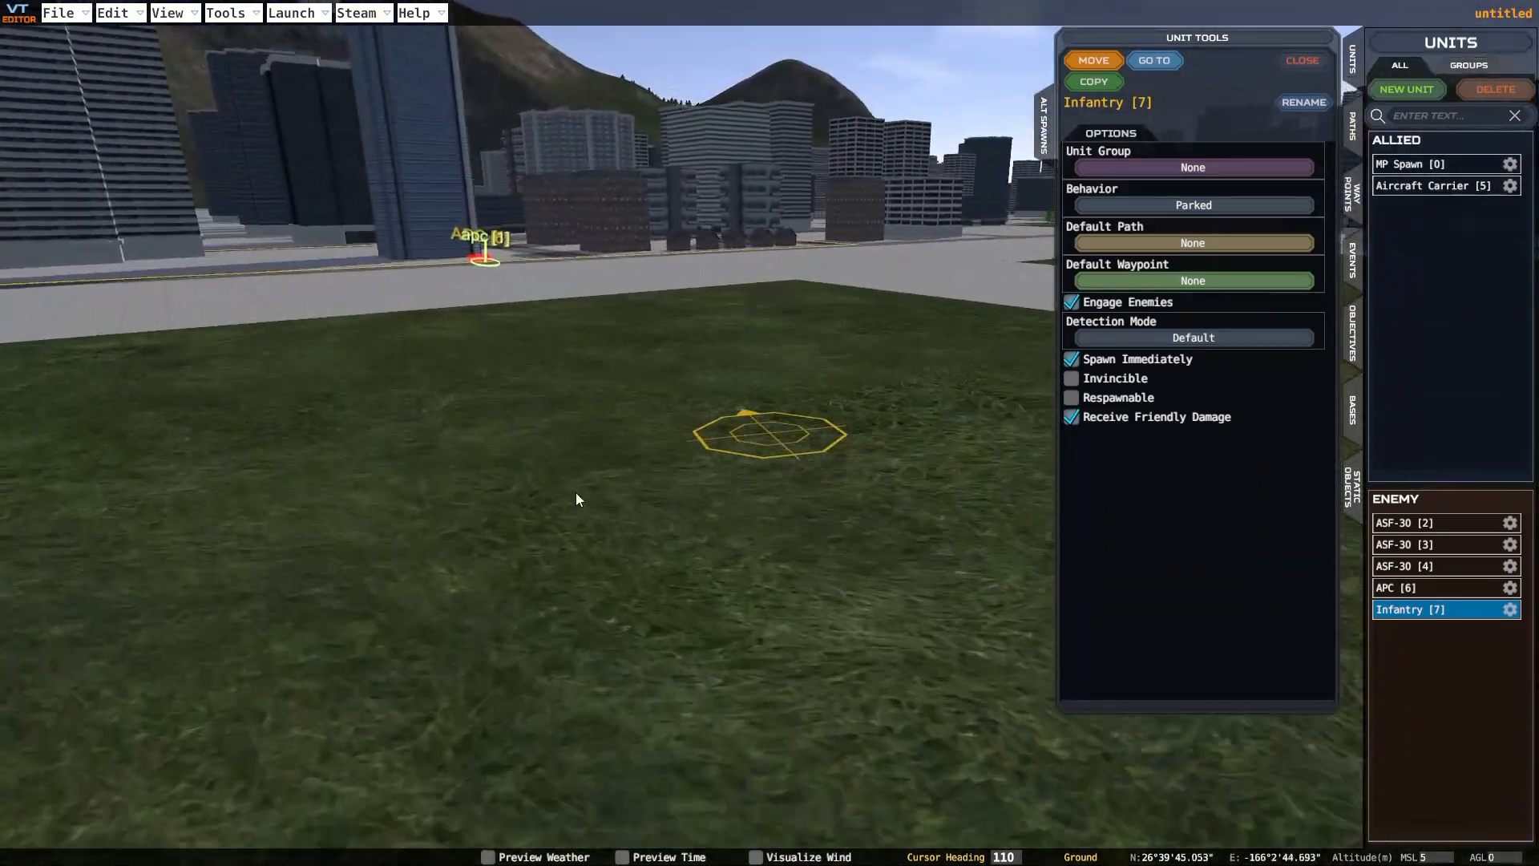
key("w")
left_click(688, 289)
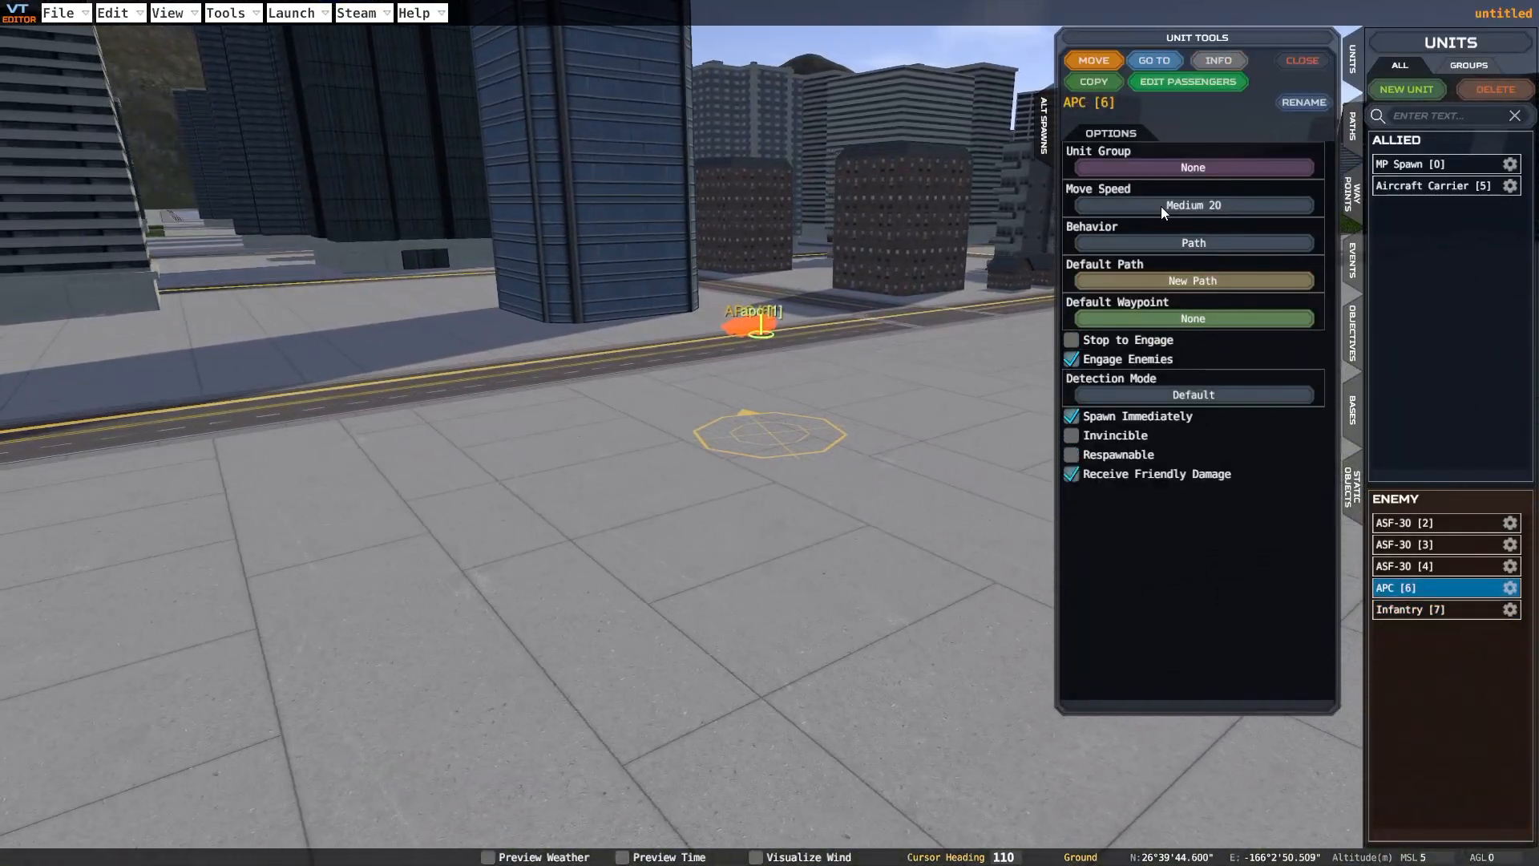
left_click(1161, 206)
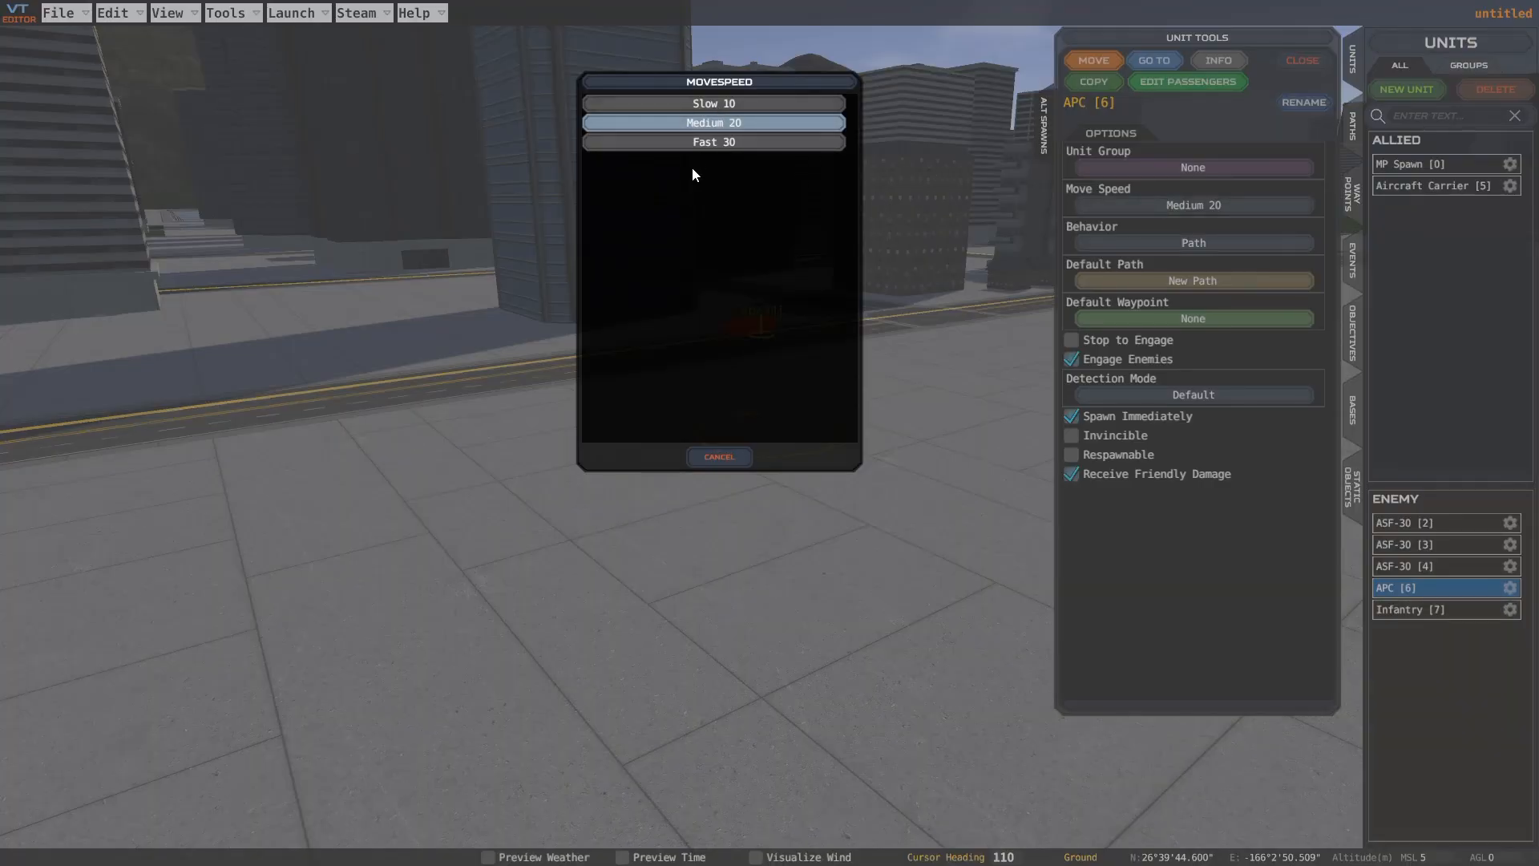
left_click(717, 102)
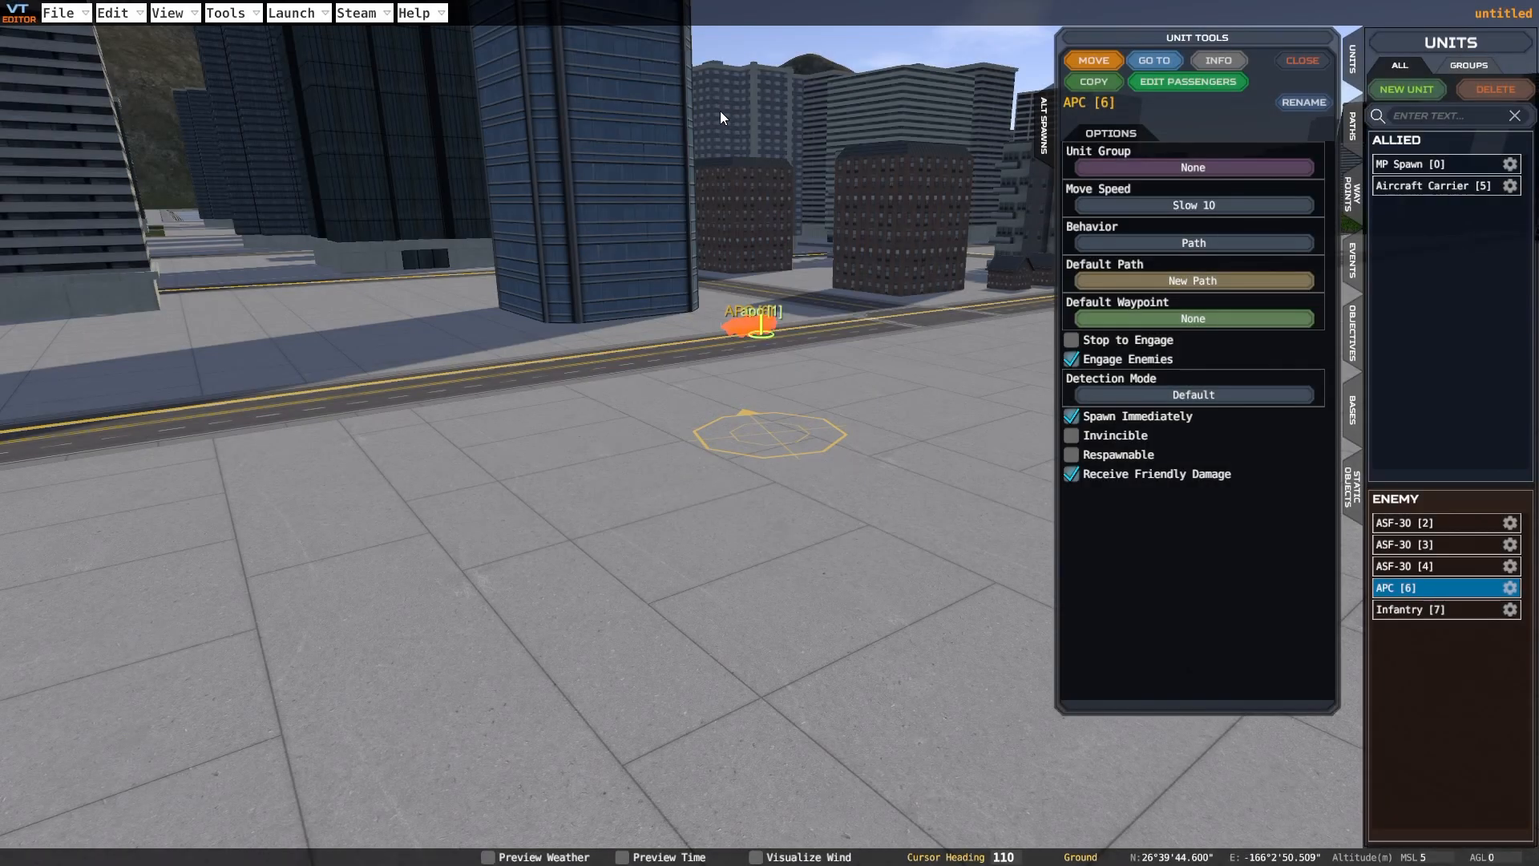
Review the options and surroundings of the enemy infantry beside the brick apartment building, closing its unit settings
right_click_drag(919, 437, 829, 444)
key("d")
key("w")
key("w")
left_click(886, 403)
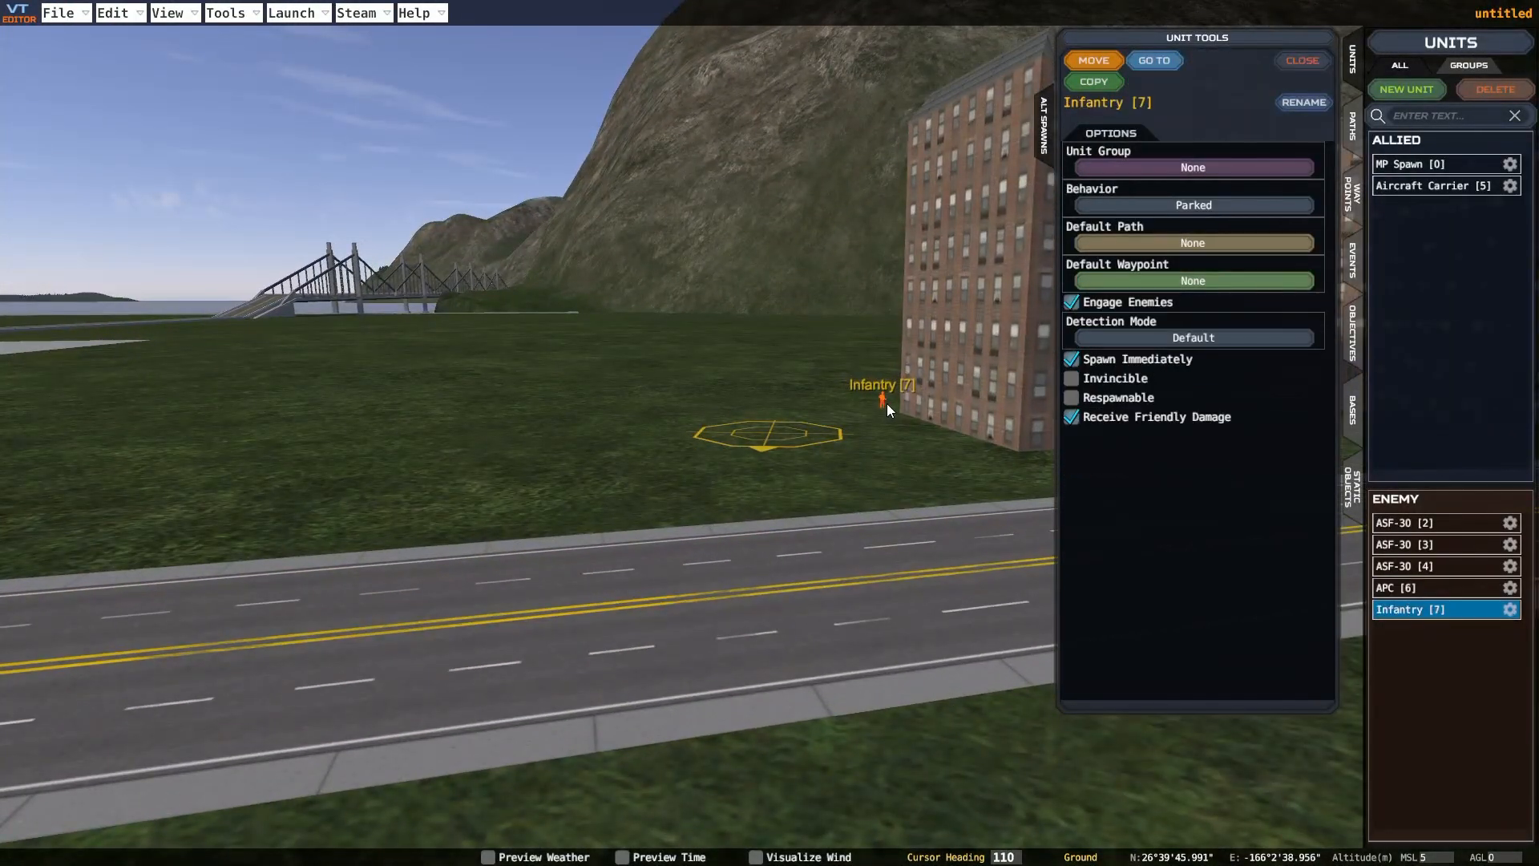
key("d")
key("s")
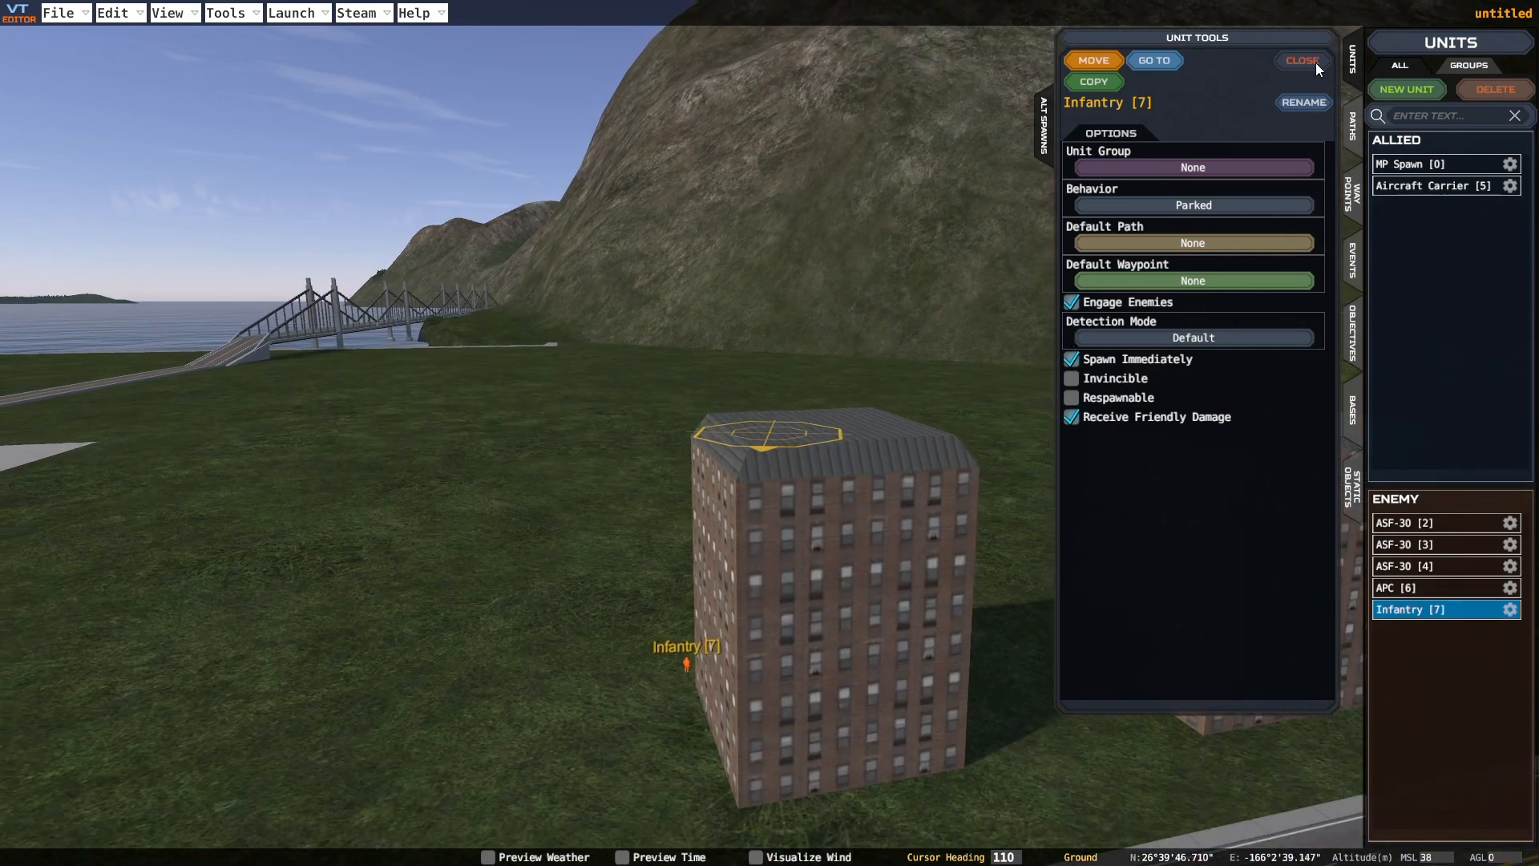
left_click(1315, 63)
key("s")
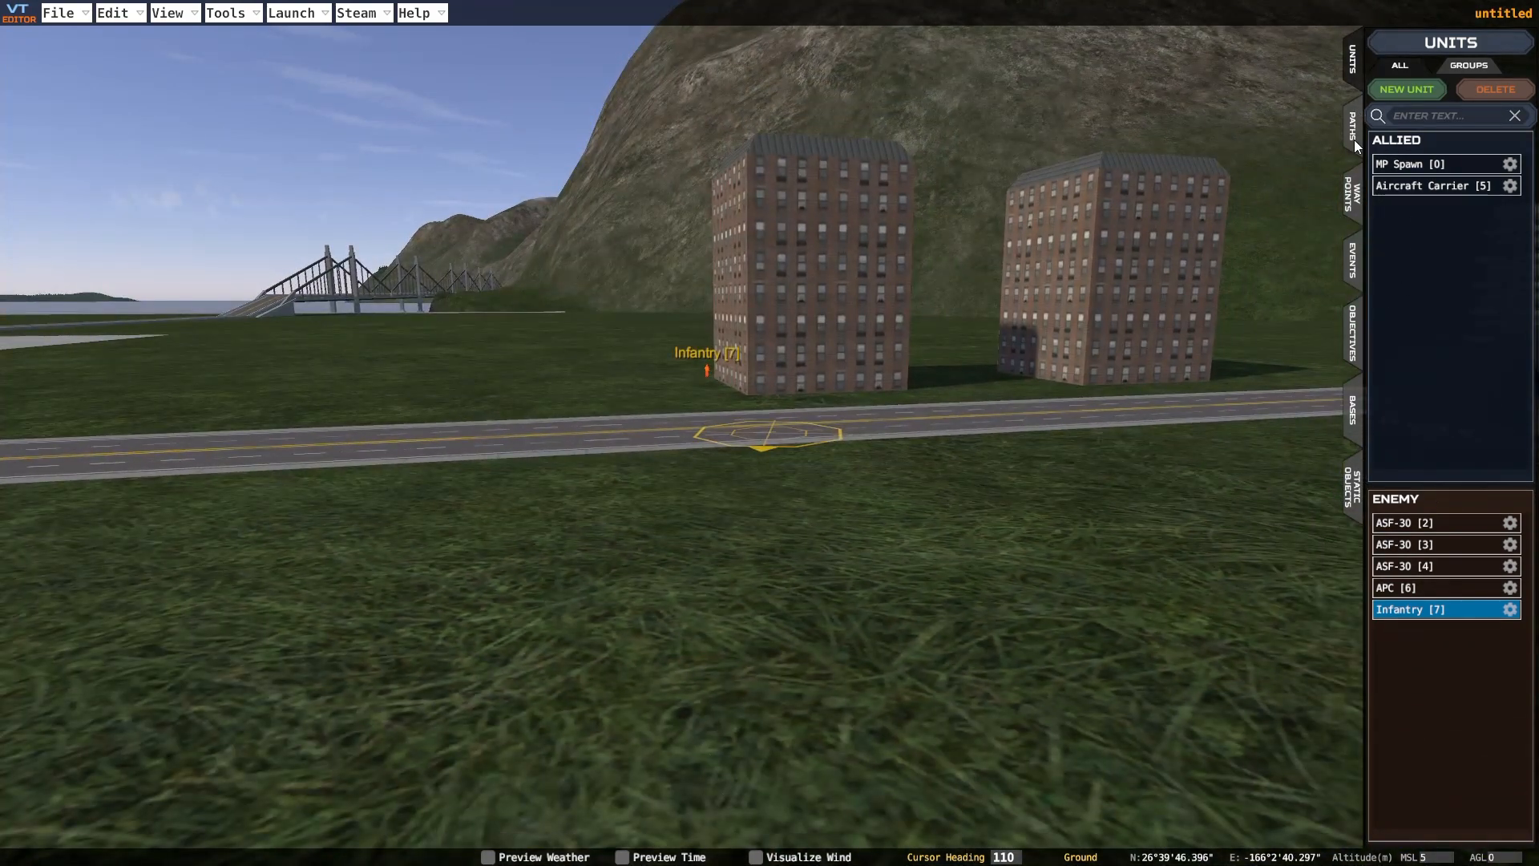
Add a Start Event action to the APC destroy objective and check the unit targets available for it
left_click(1352, 333)
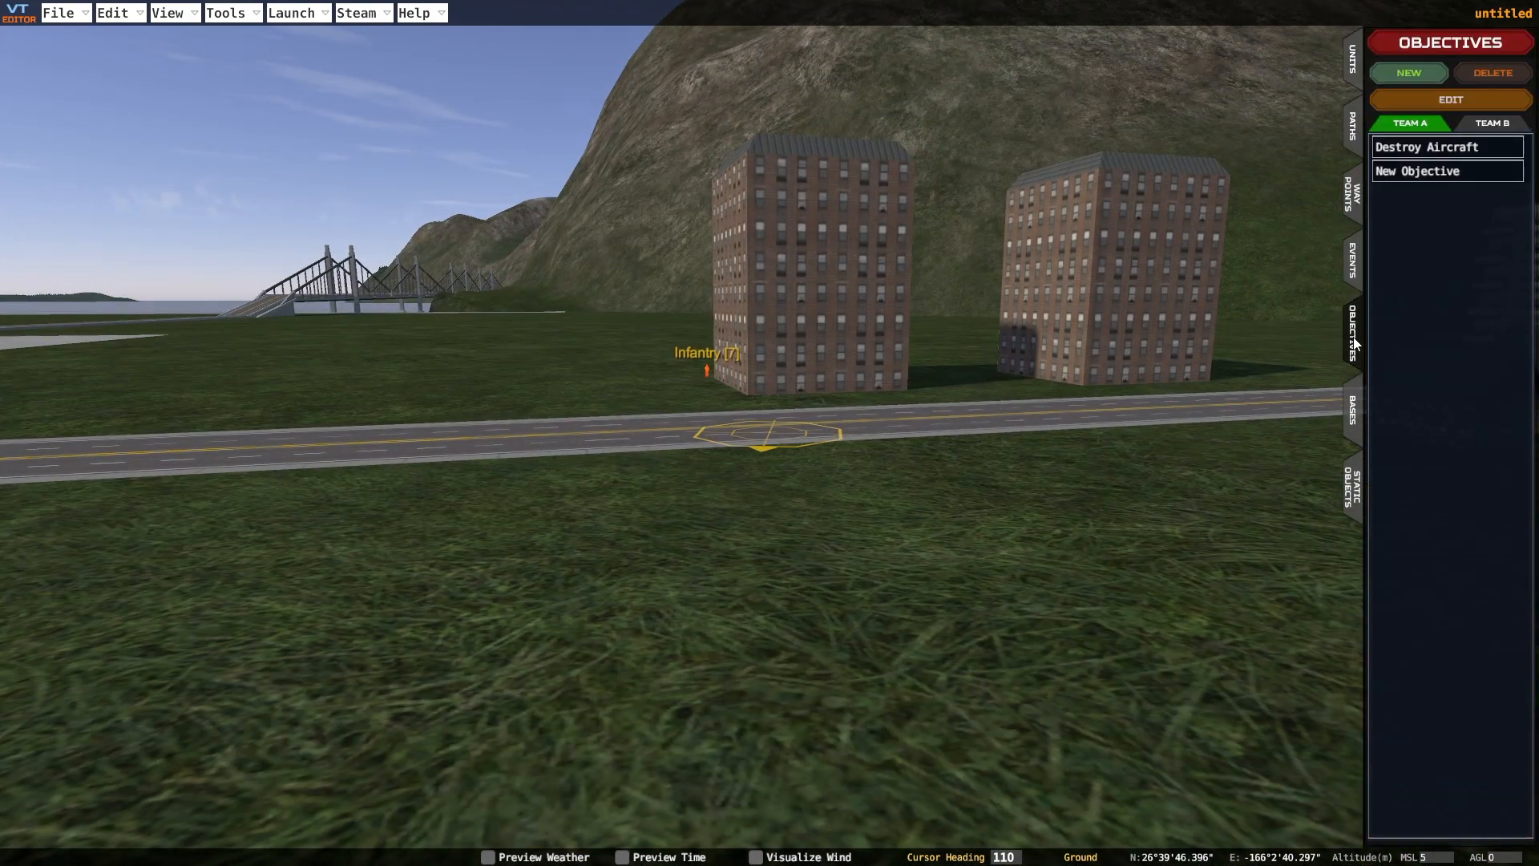
left_click(1433, 174)
left_click(1394, 103)
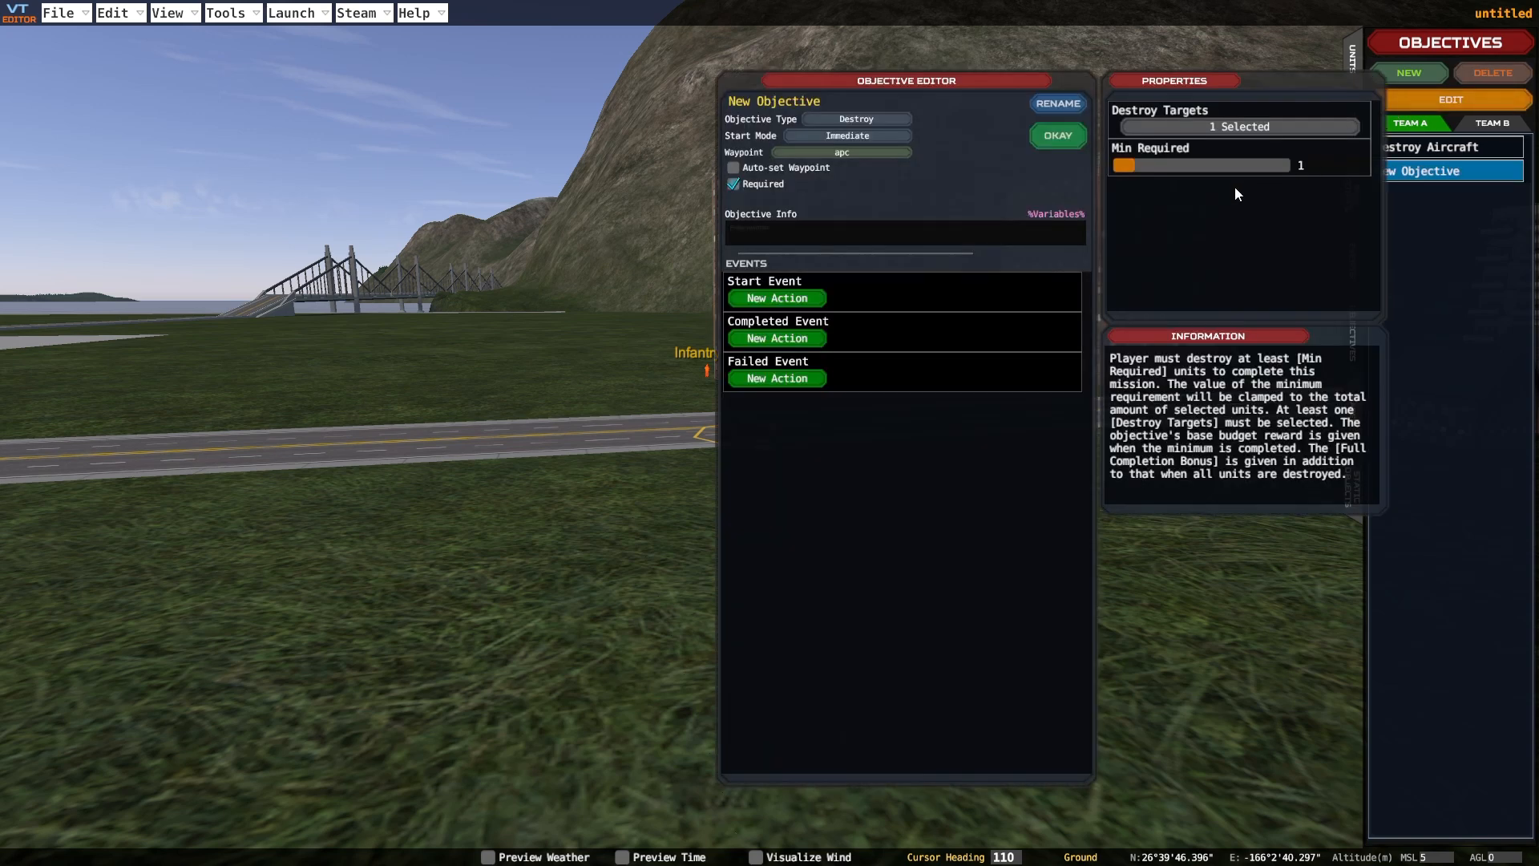
left_click(769, 300)
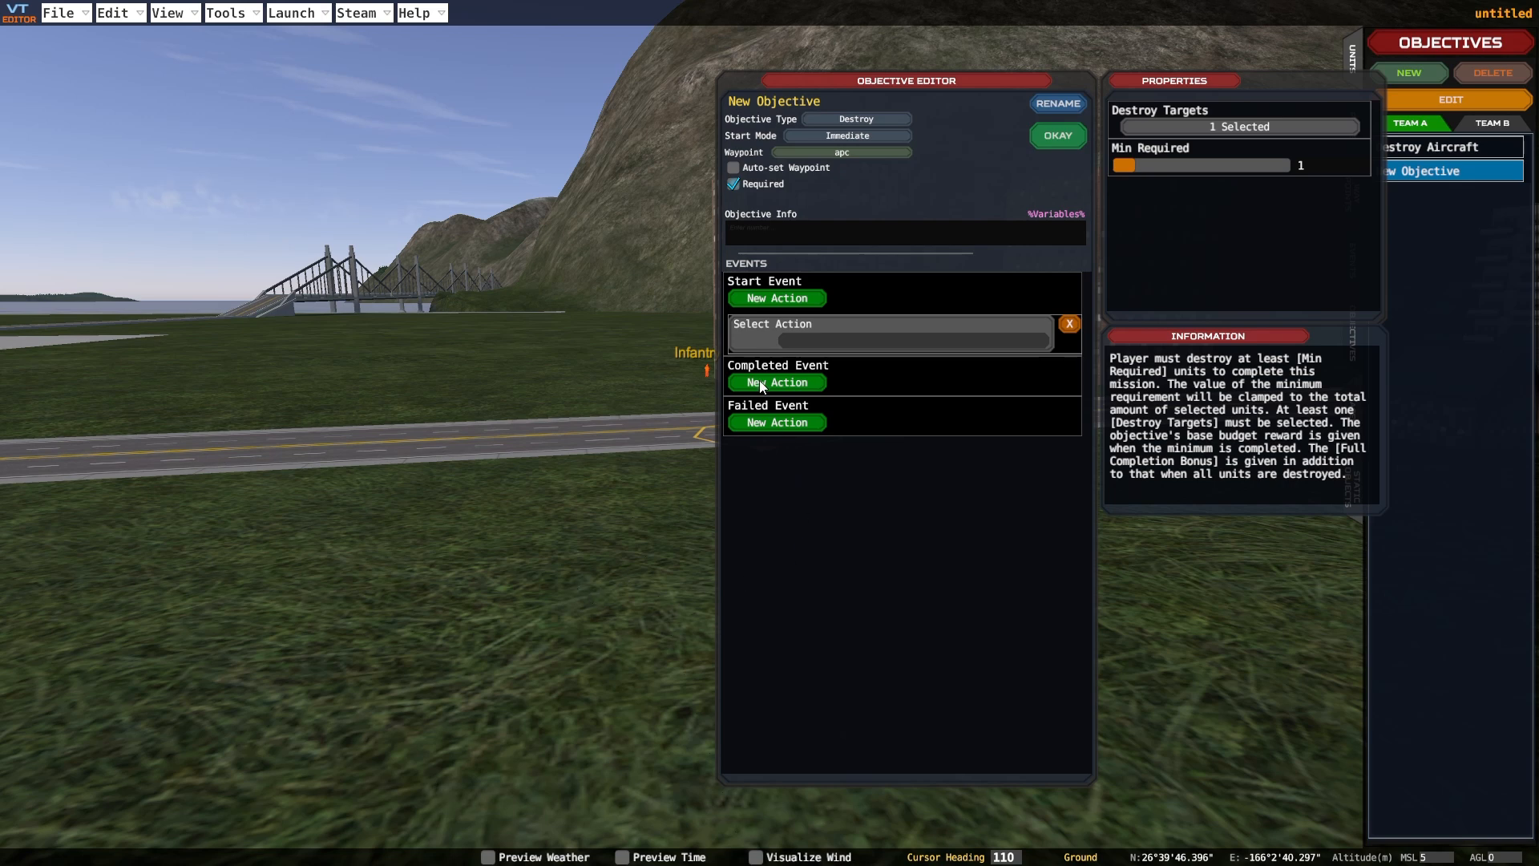
left_click(814, 340)
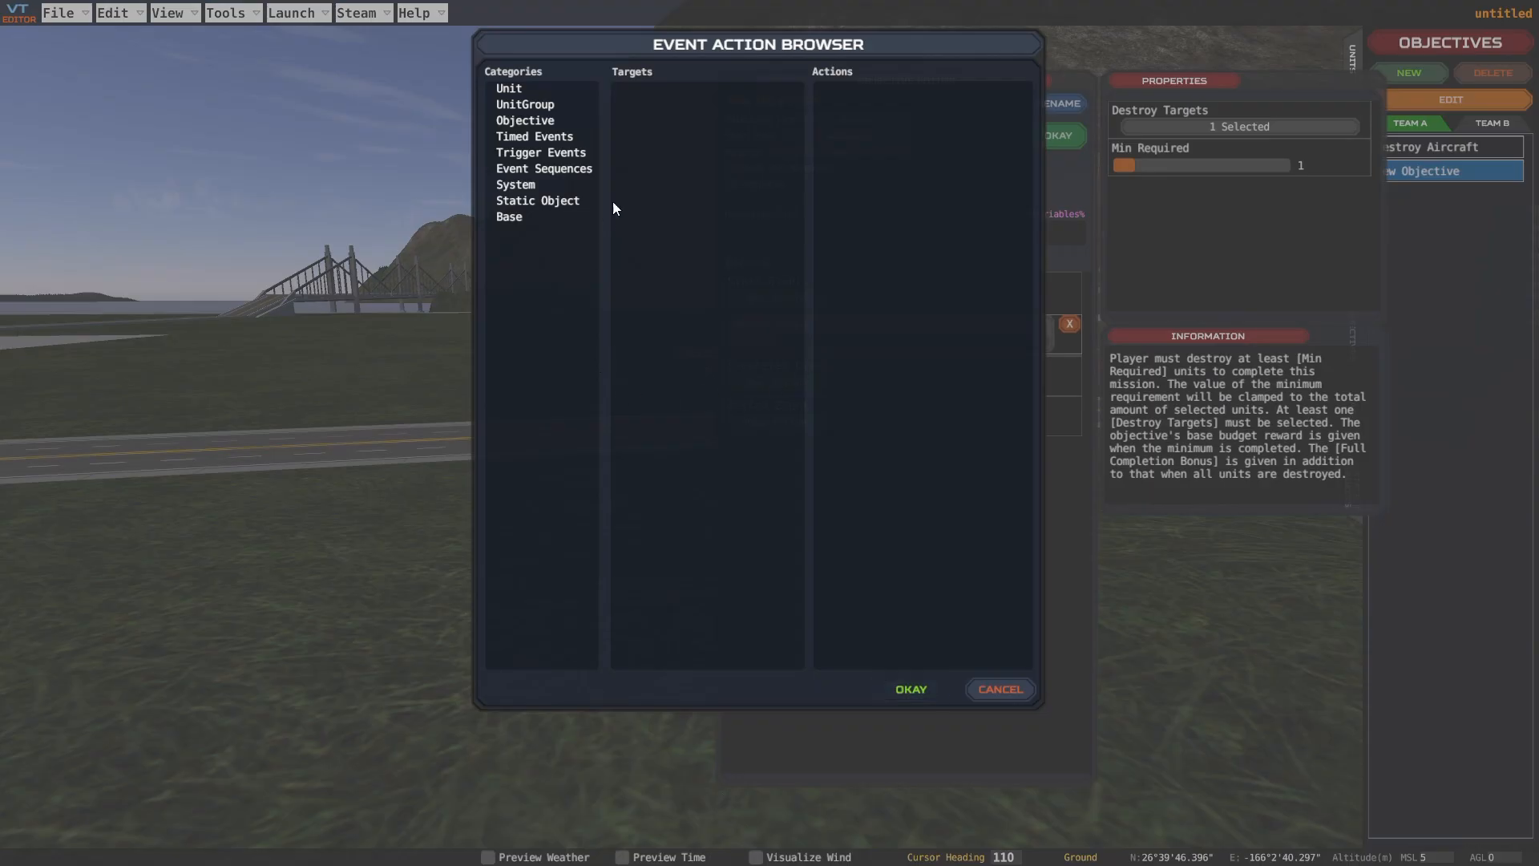
left_click(514, 90)
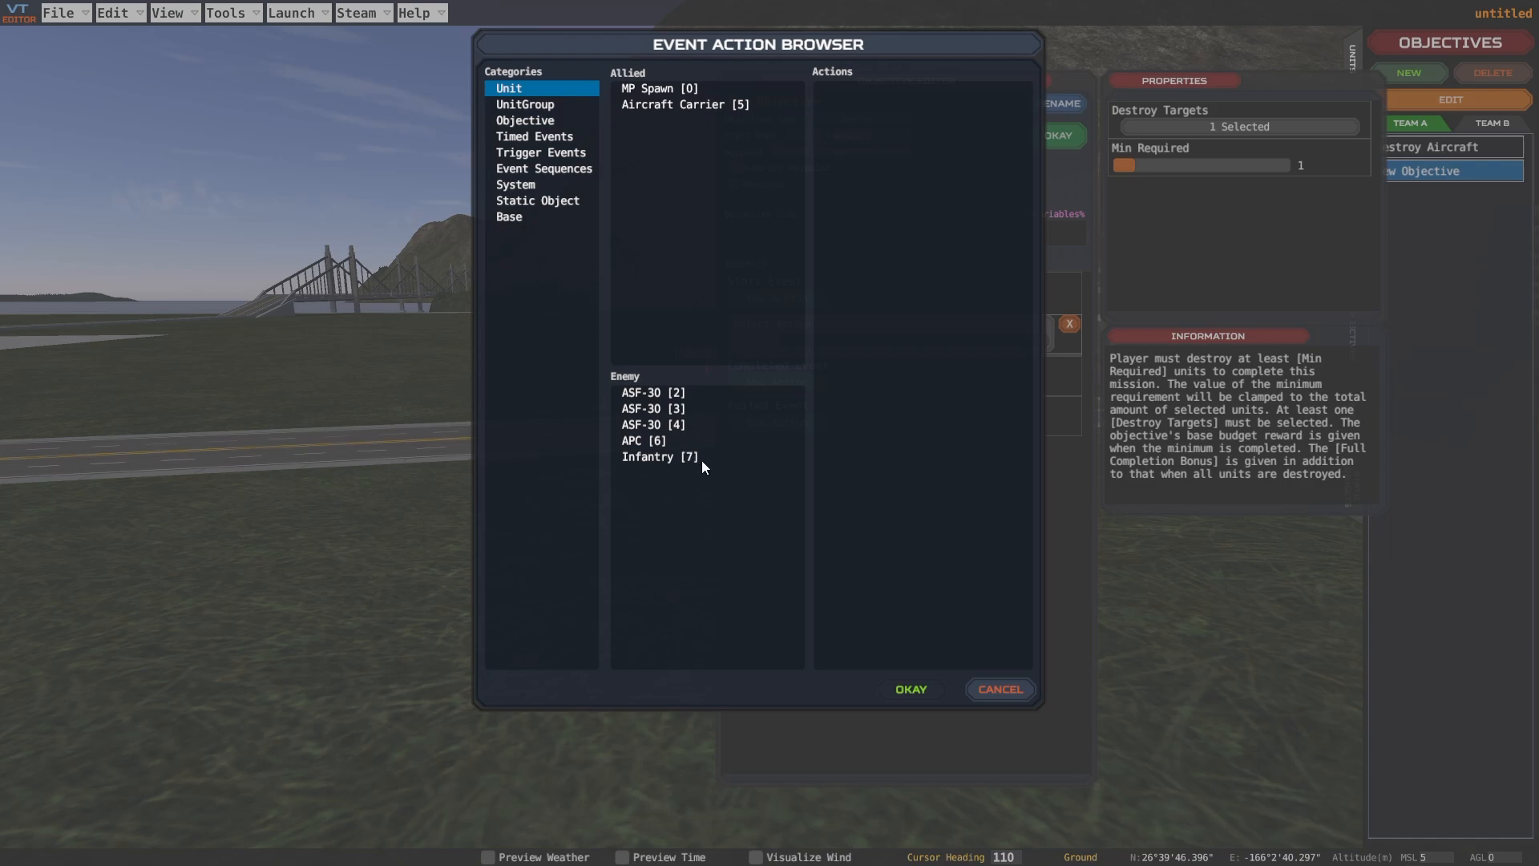
left_click(1001, 692)
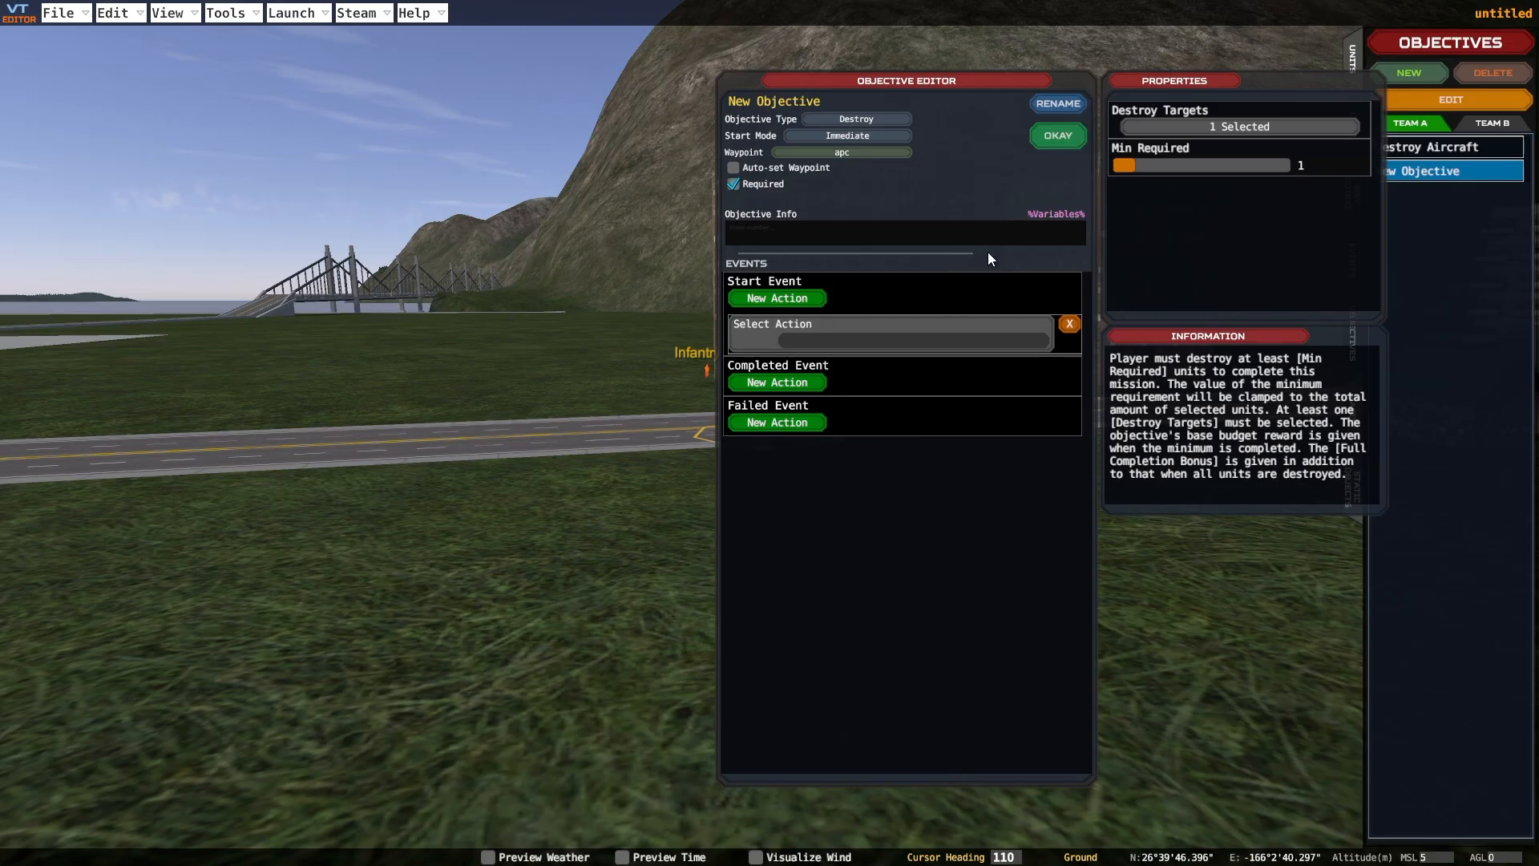
left_click(1057, 135)
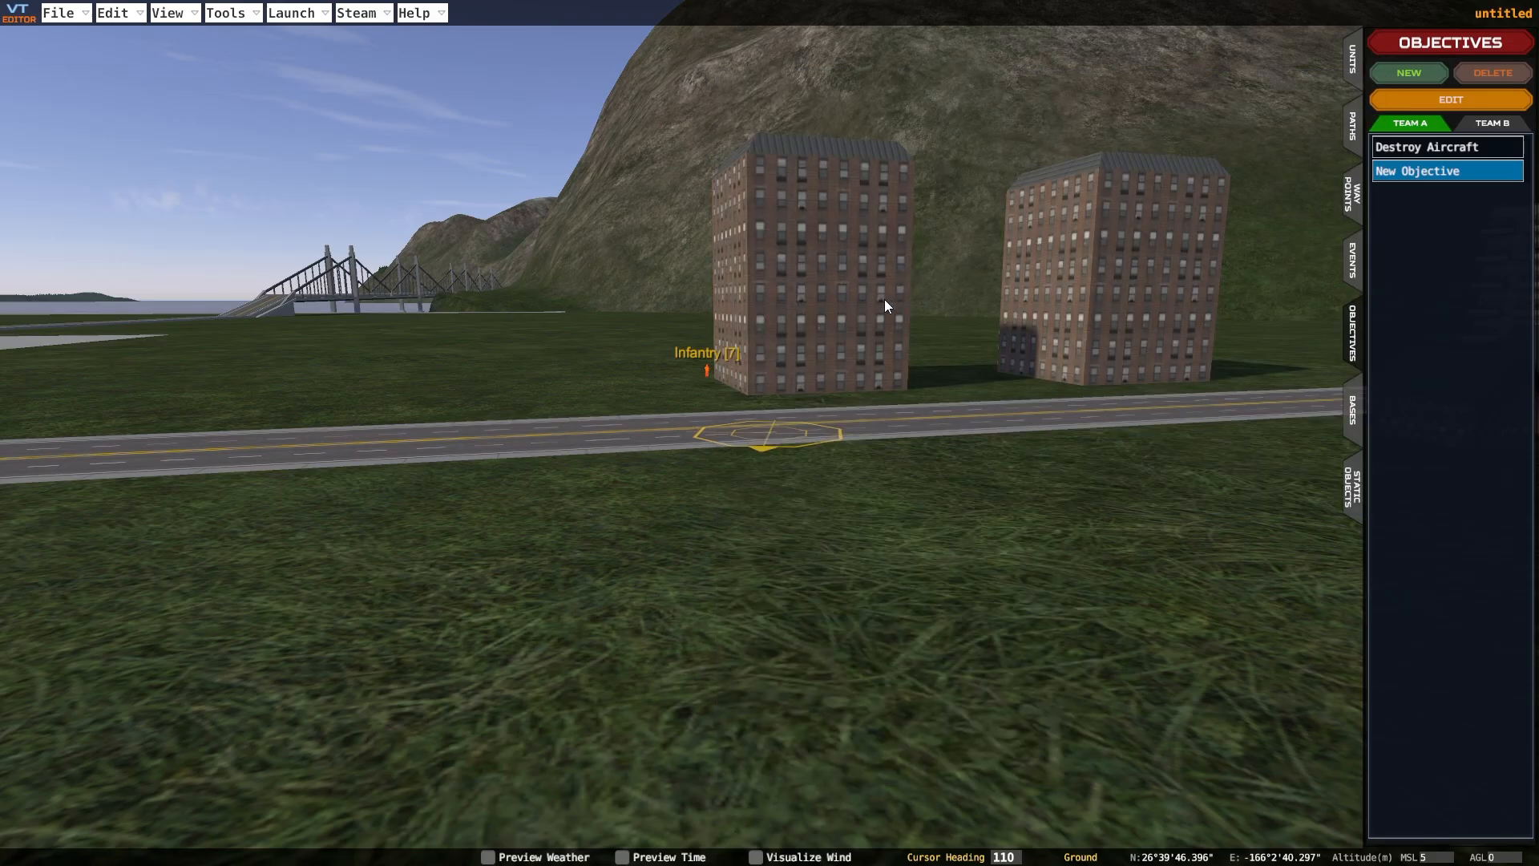
Delete the enemy Infantry unit beside the brick apartment building
key("w")
key("a")
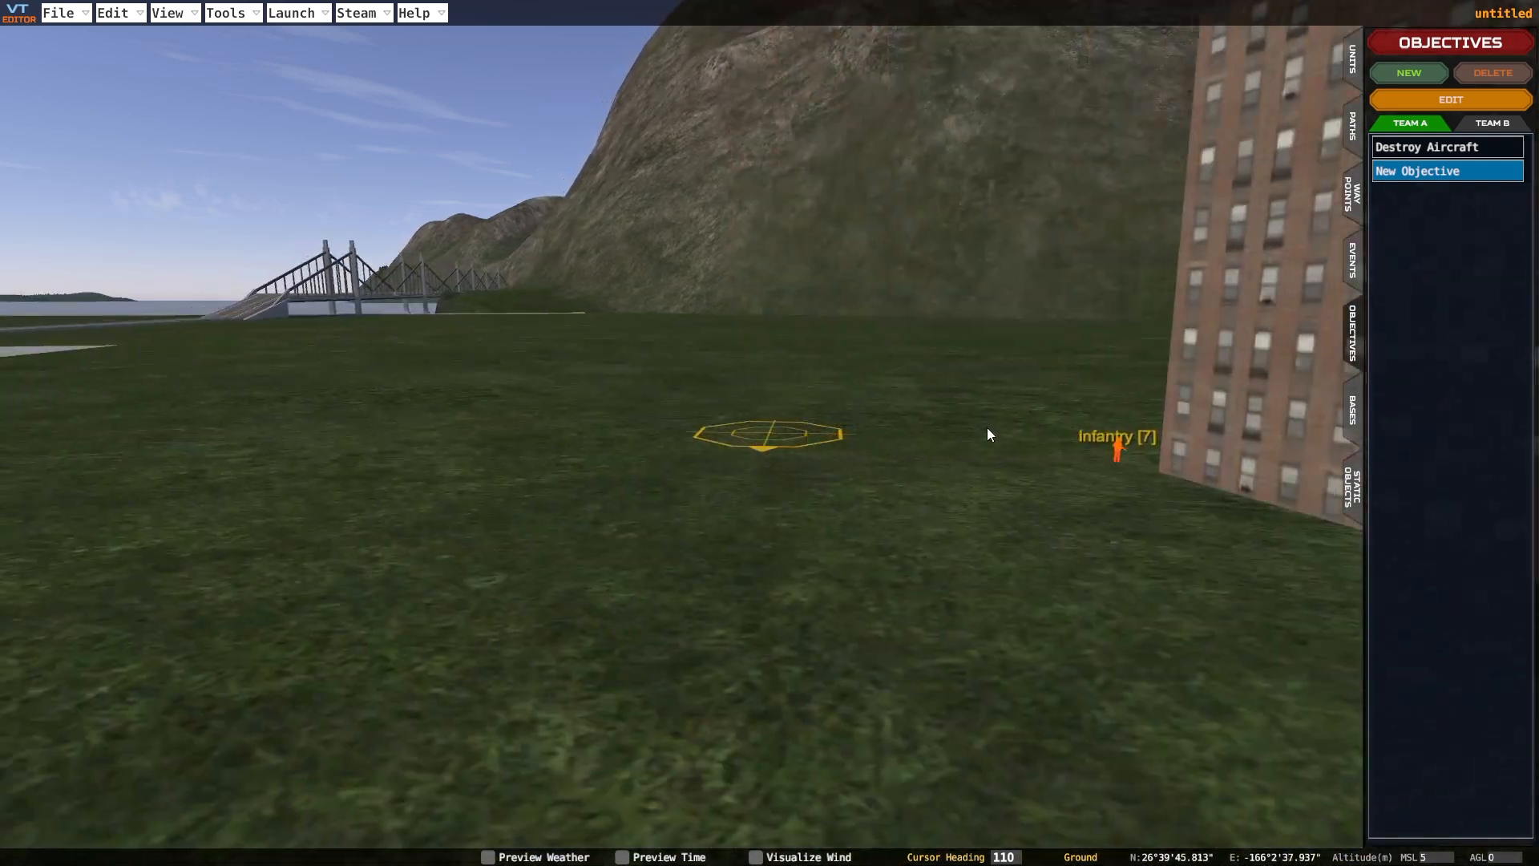
key("d")
left_click(1031, 454)
key("d")
key("d")
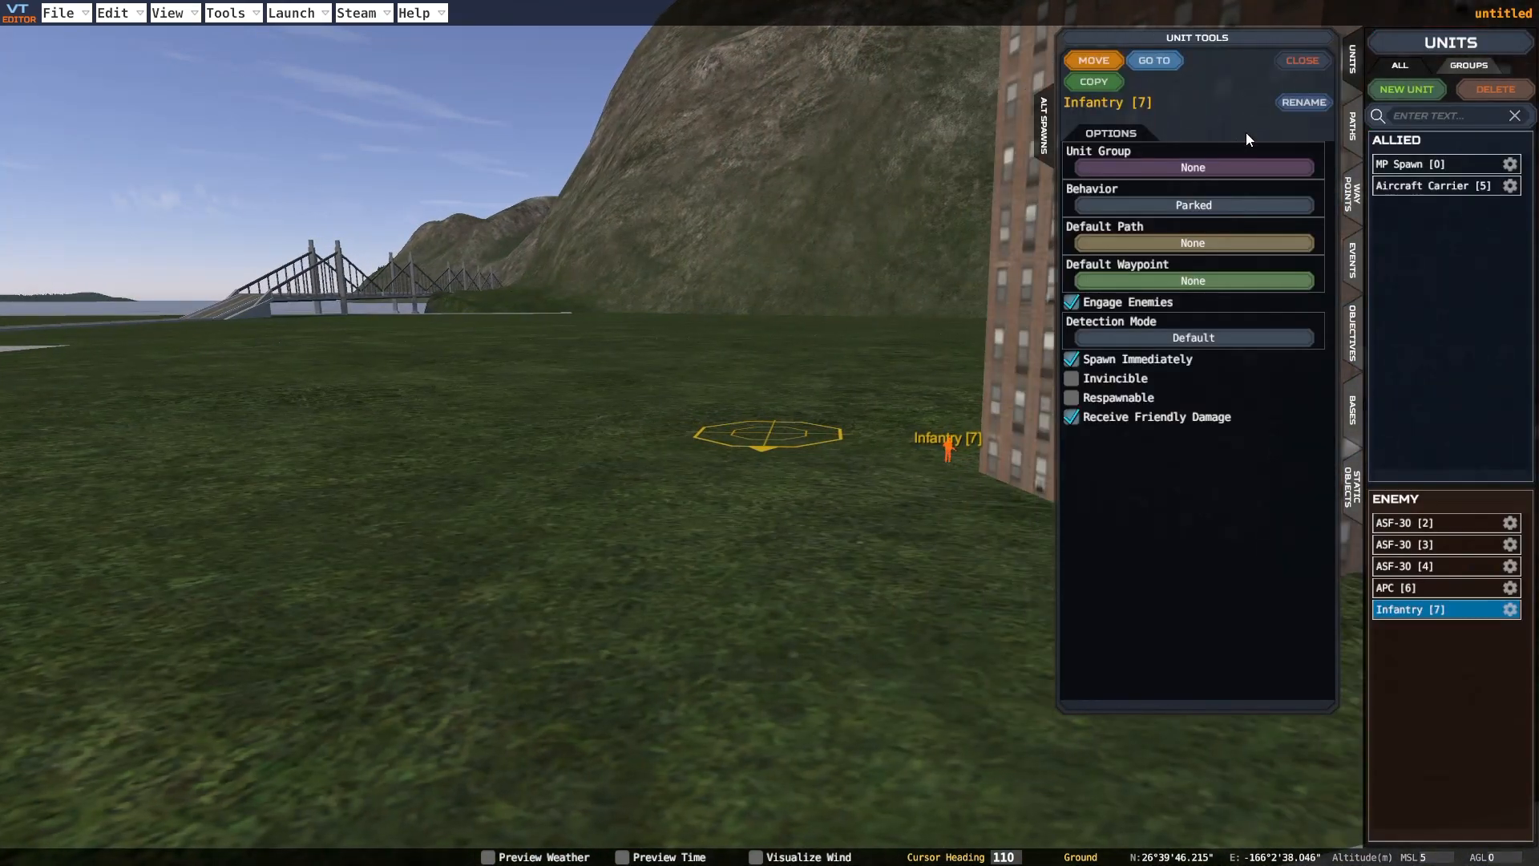
left_click(1502, 89)
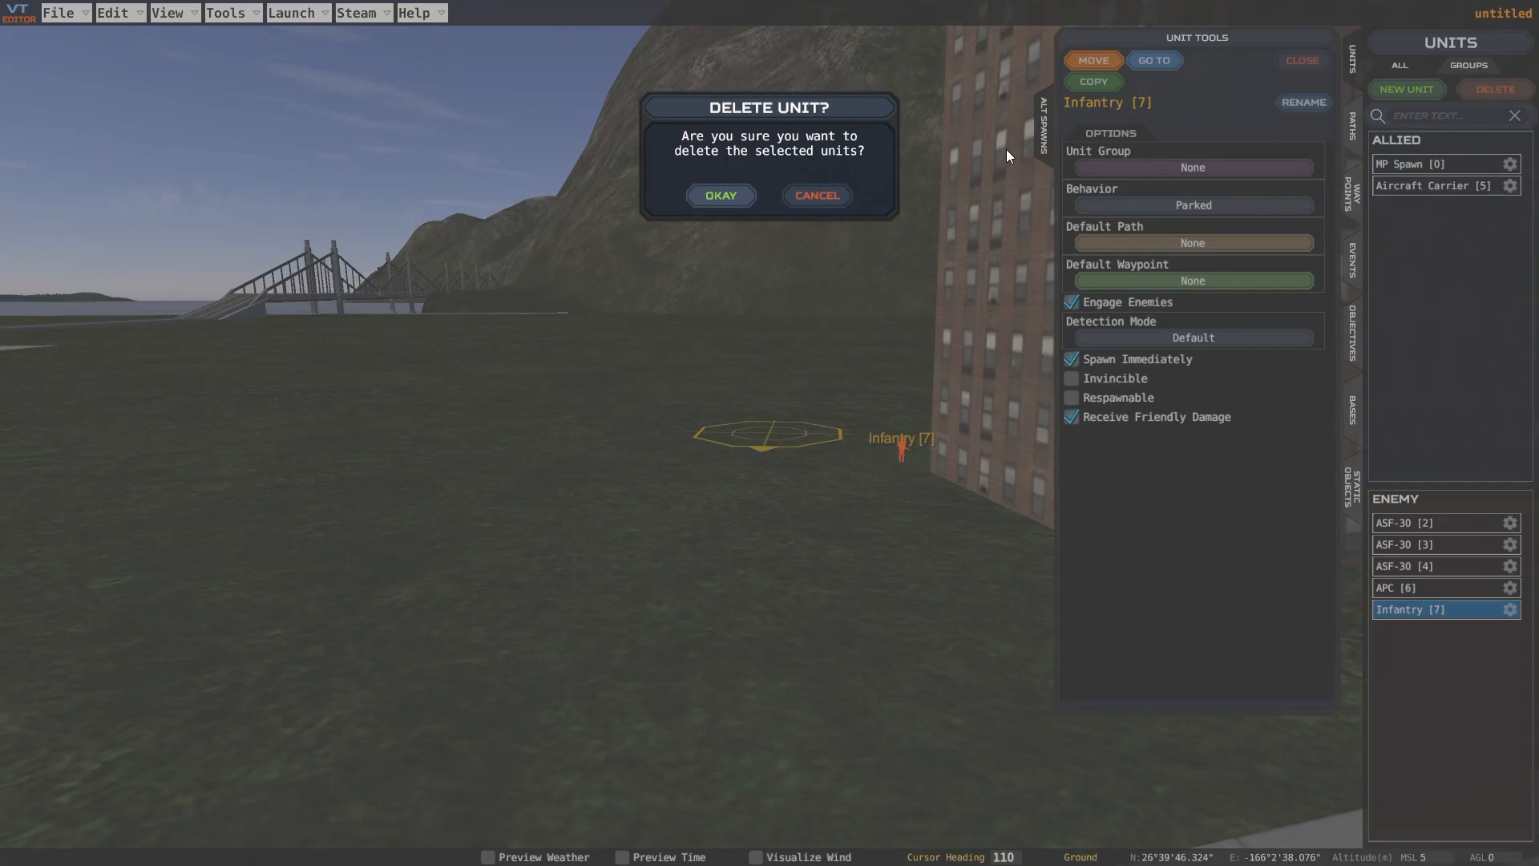
left_click(696, 198)
Add an allied Infantry ground unit on the grass beside the corner of the brick apartment building
mouse_move(803, 376)
right_mouse_down()
mouse_move(939, 372)
mouse_move(1014, 402)
mouse_move(999, 420)
right_mouse_up()
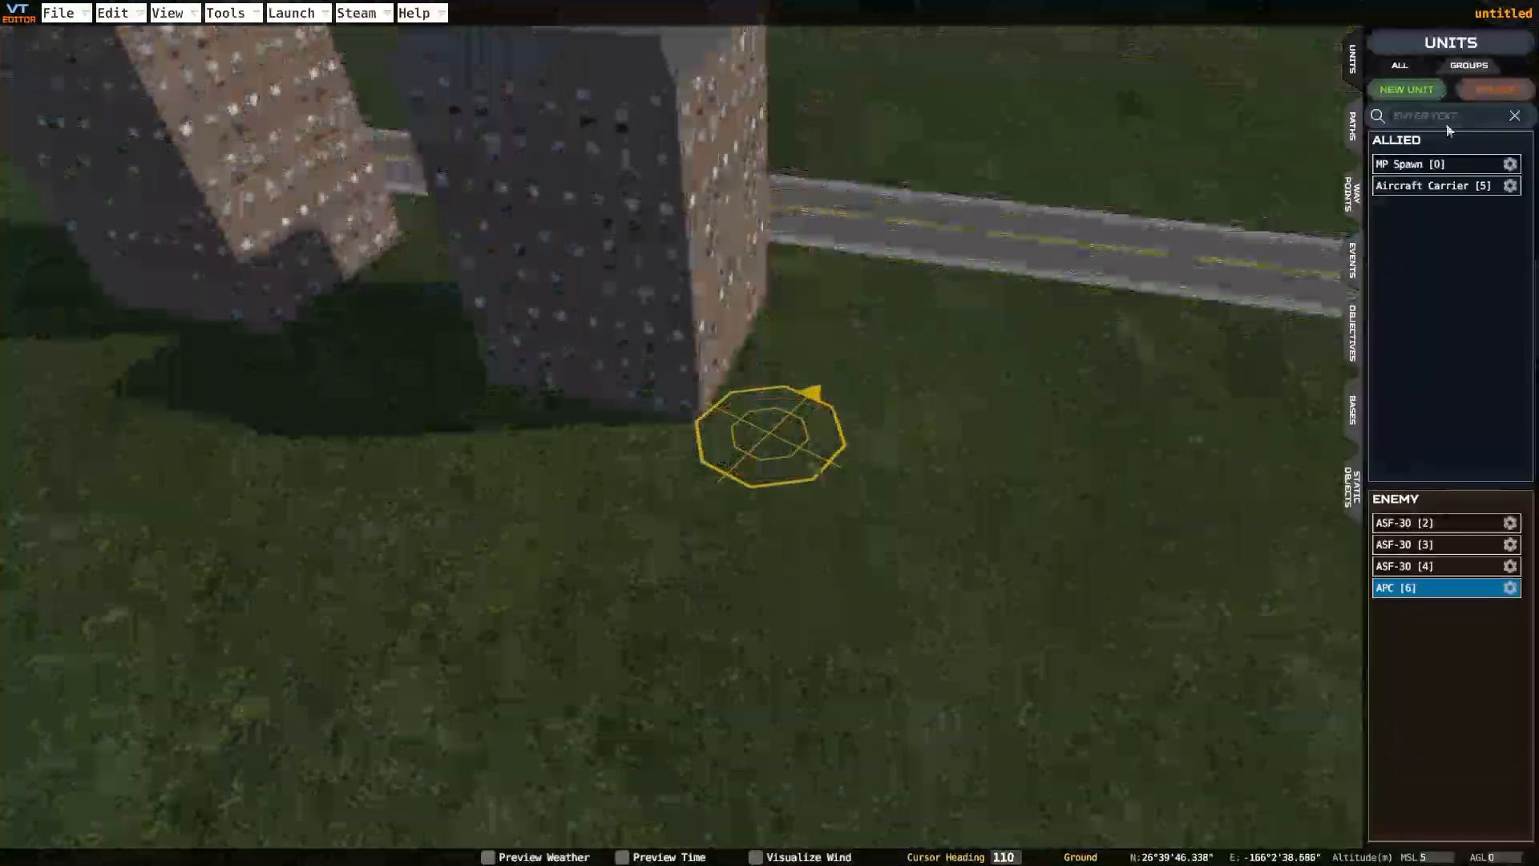
left_click(1411, 89)
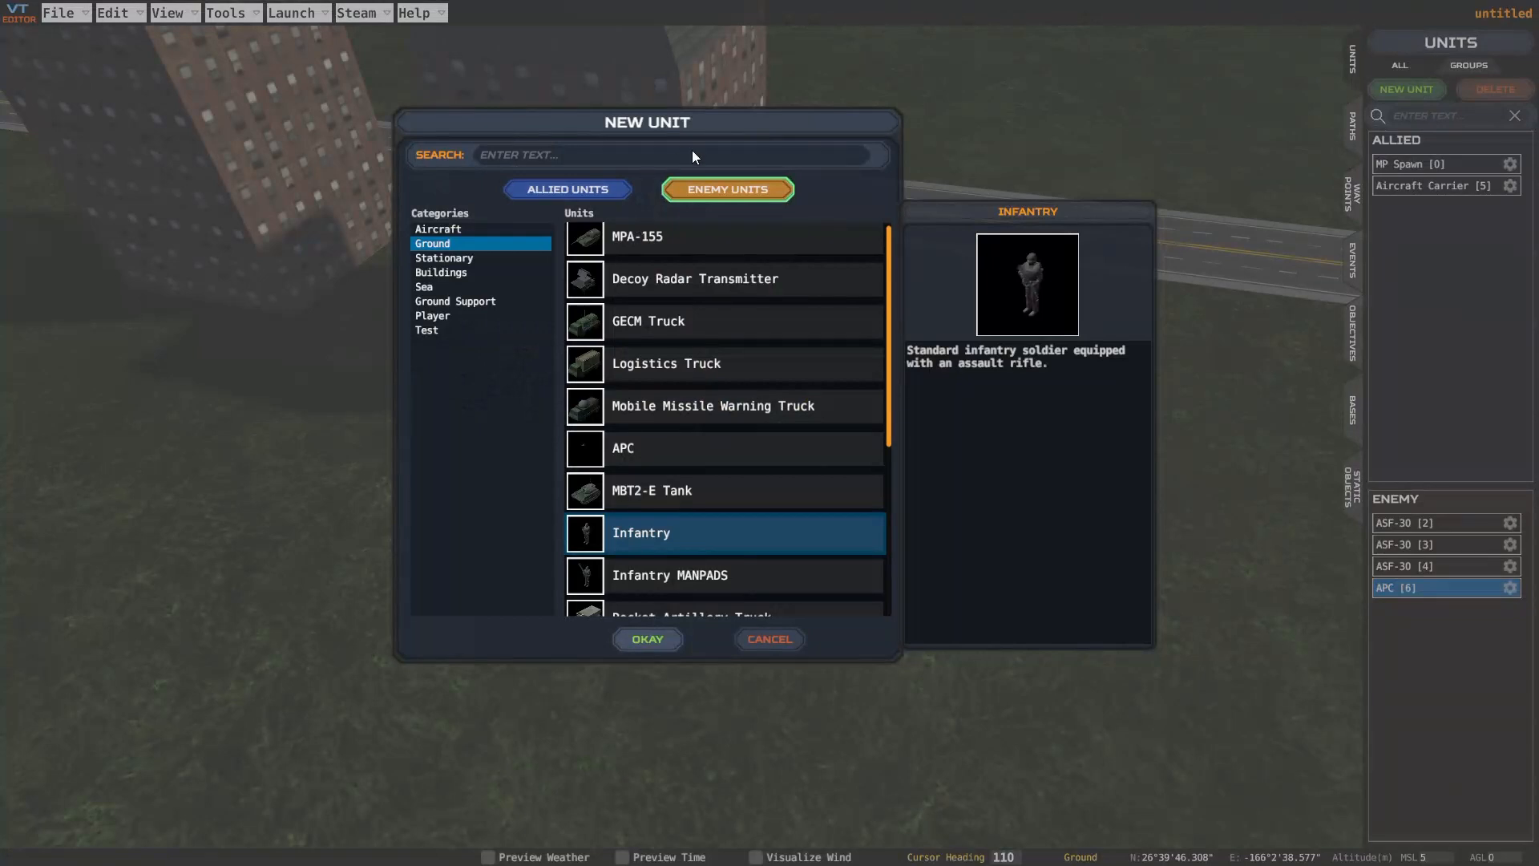
left_click(613, 190)
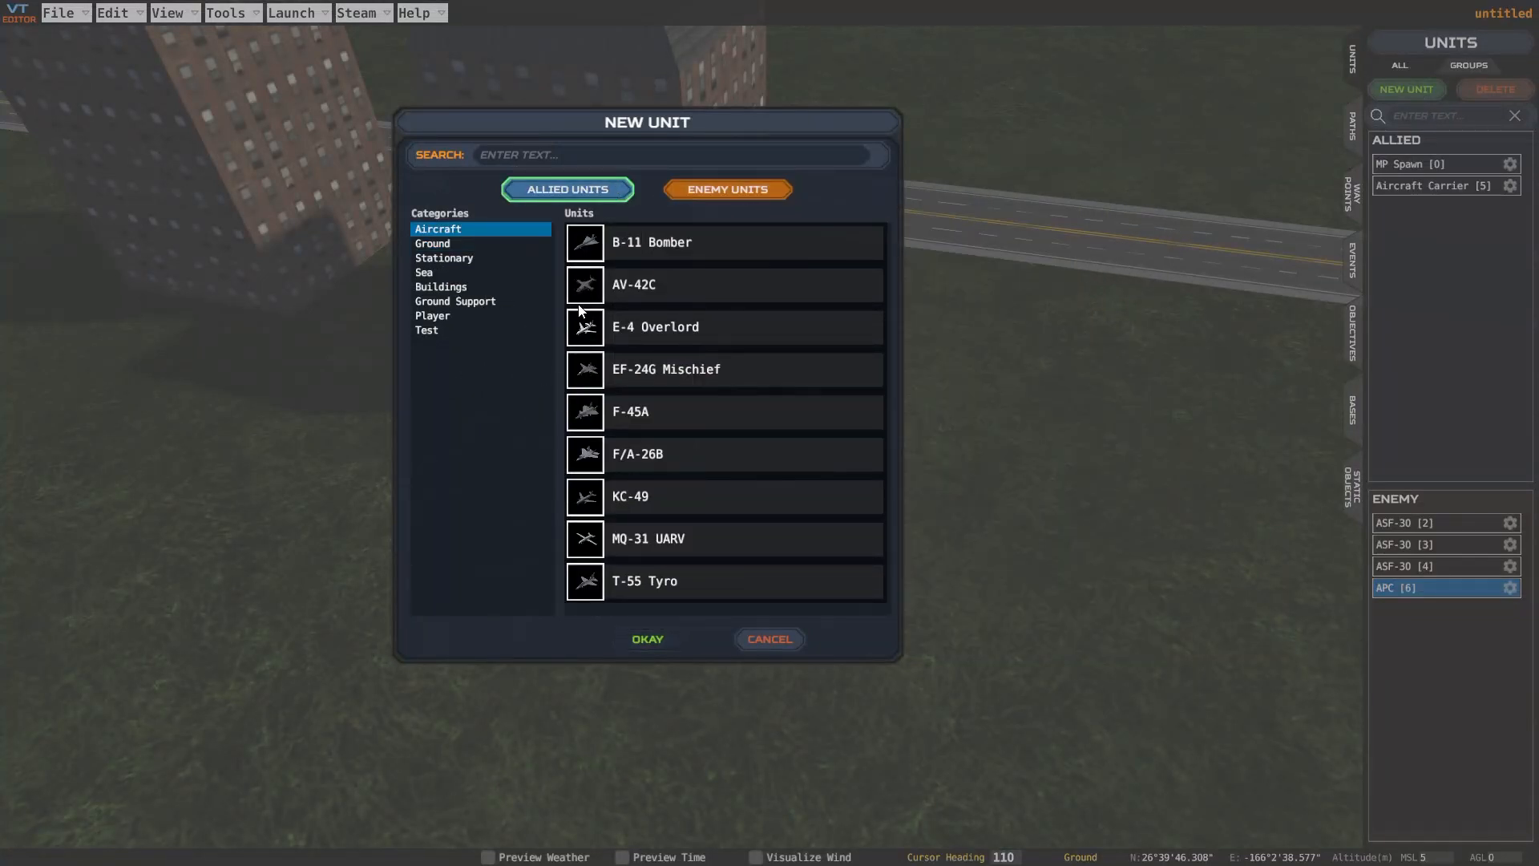
left_click(444, 245)
scroll(631, 509, "down", 3)
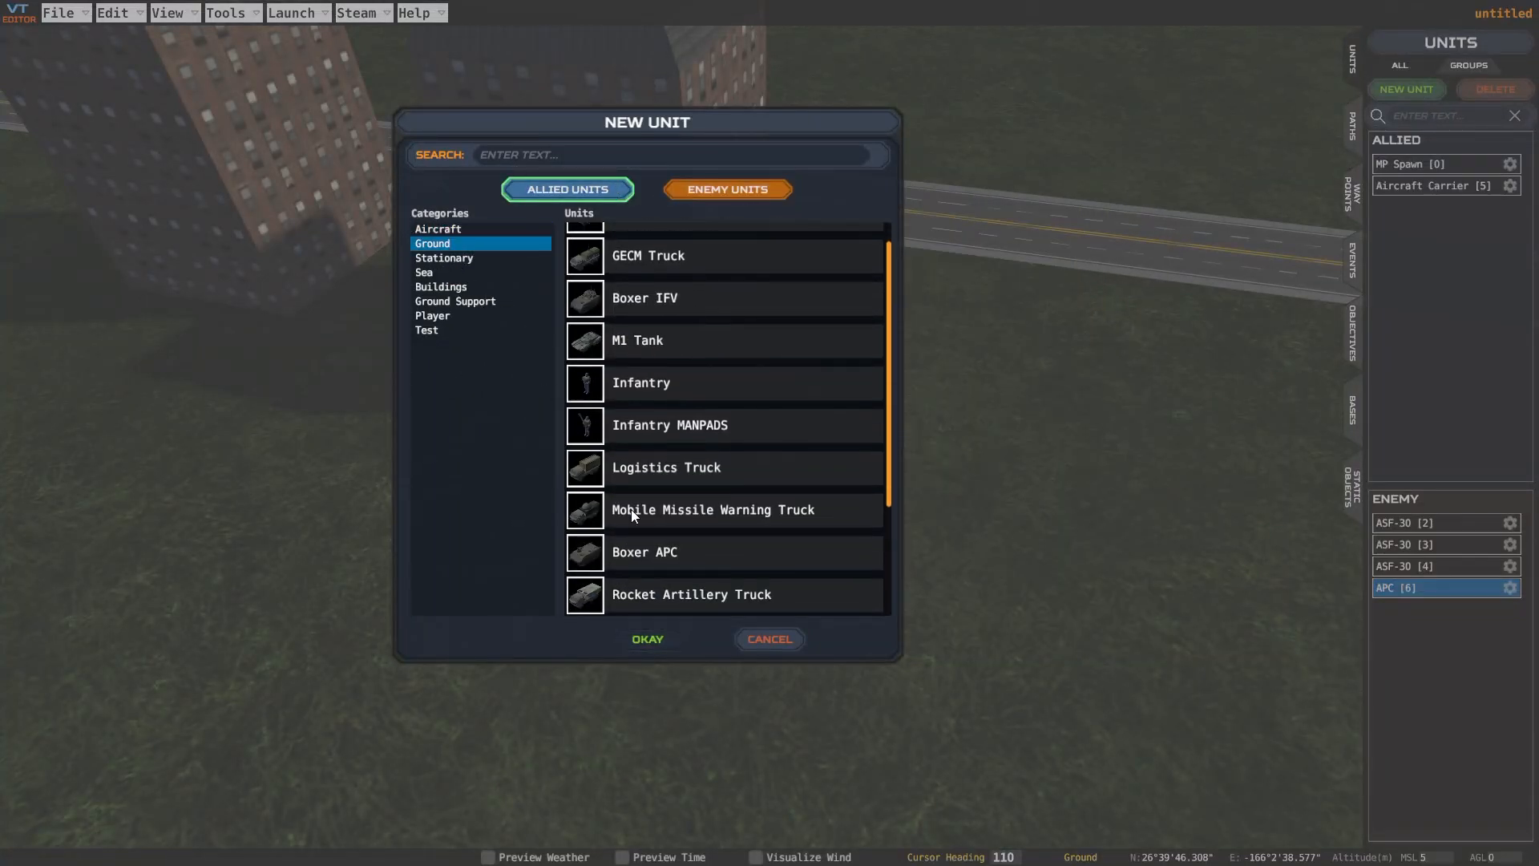
left_click(661, 350)
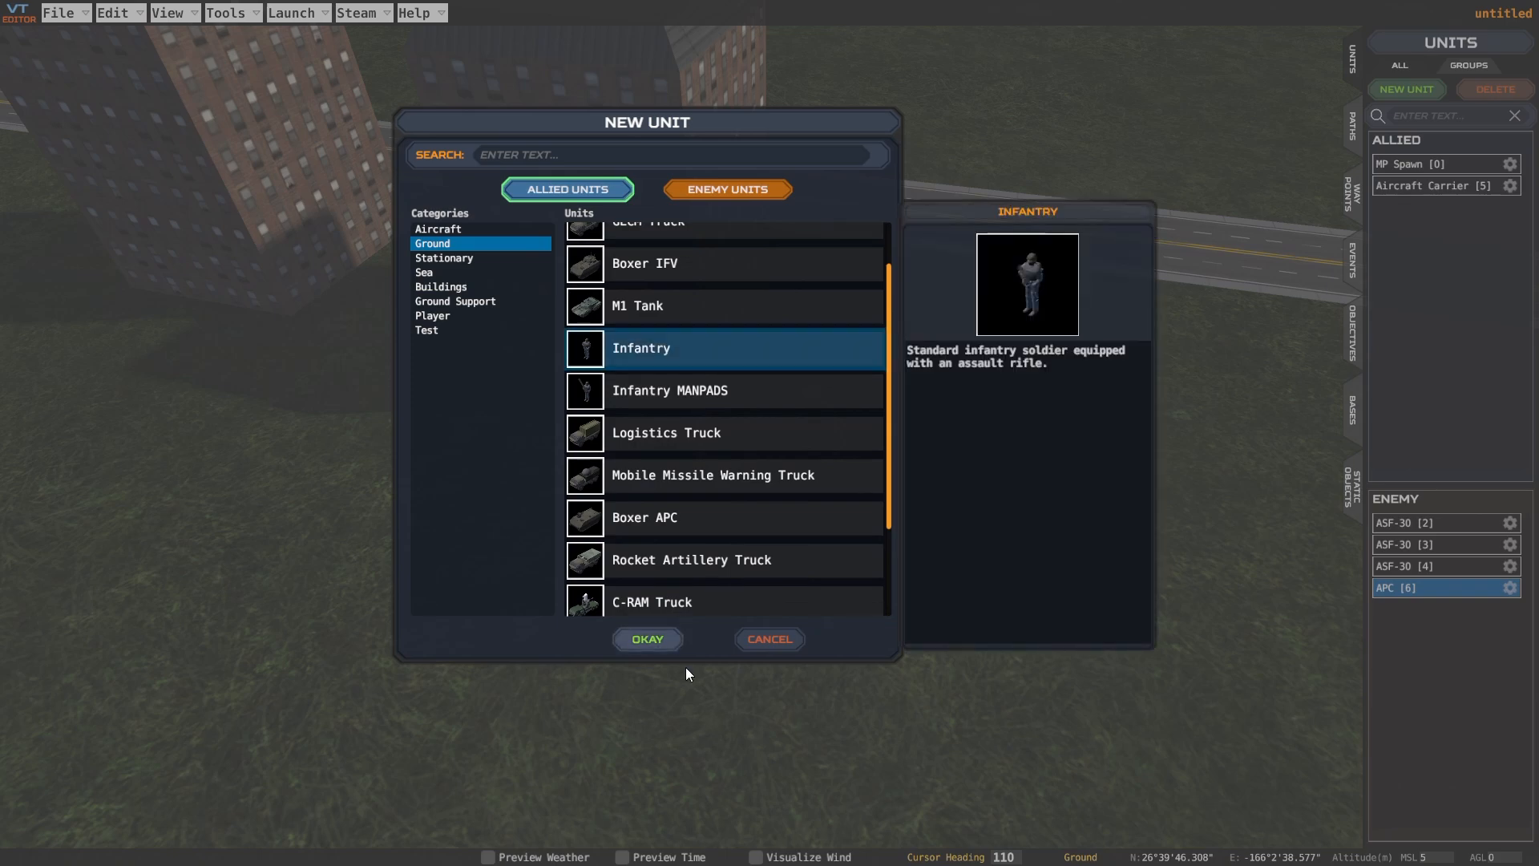
left_click(657, 631)
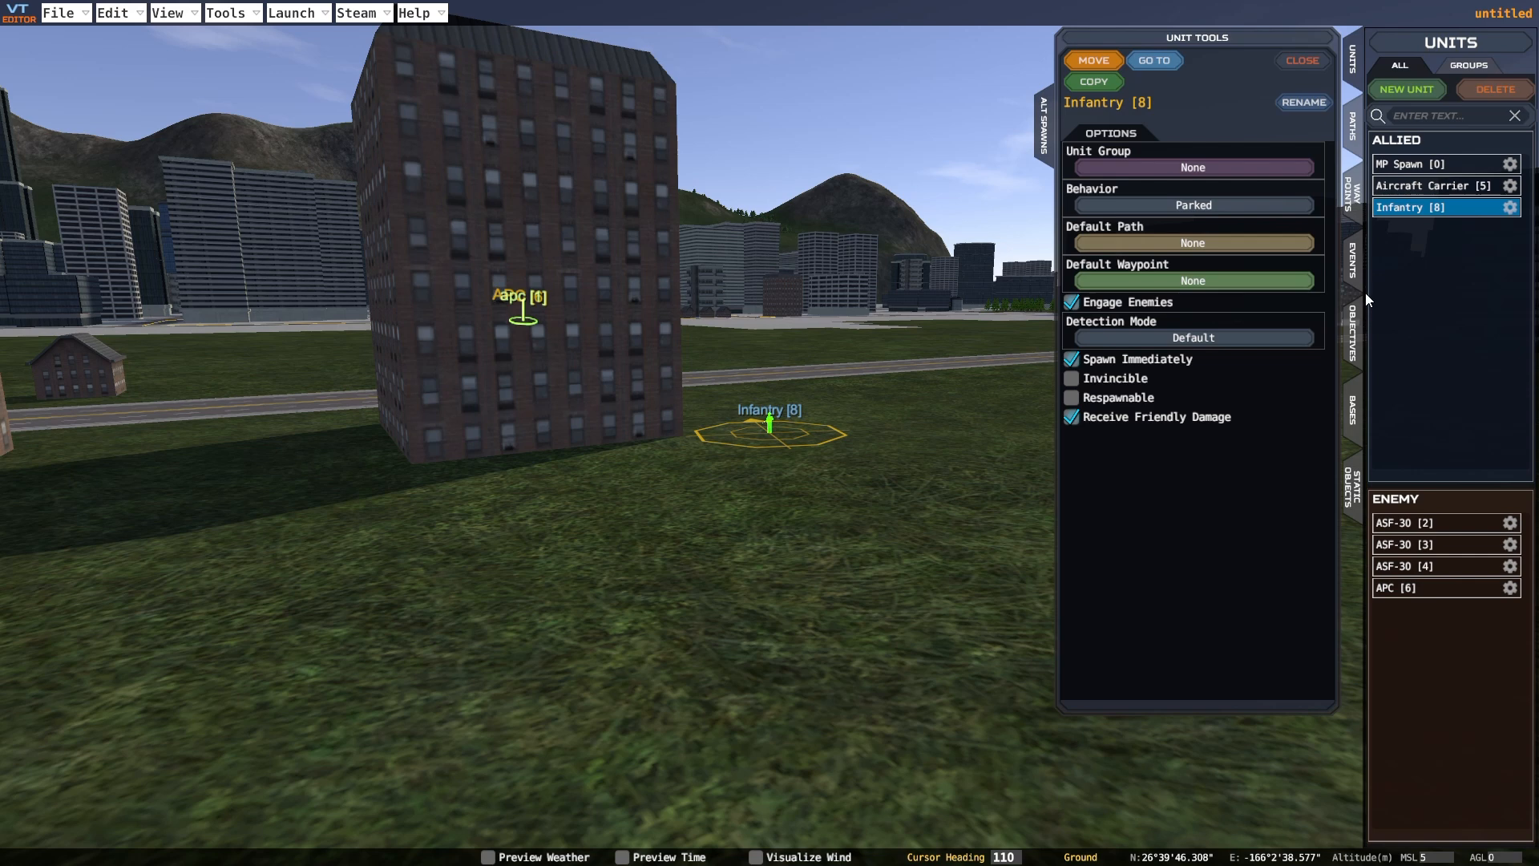
Set the APC objective's Start Event action to the allied infantry's JTAC Lase Unit with laser code 1236 and NVG Marker enabled
left_click(1359, 321)
left_click(1411, 172)
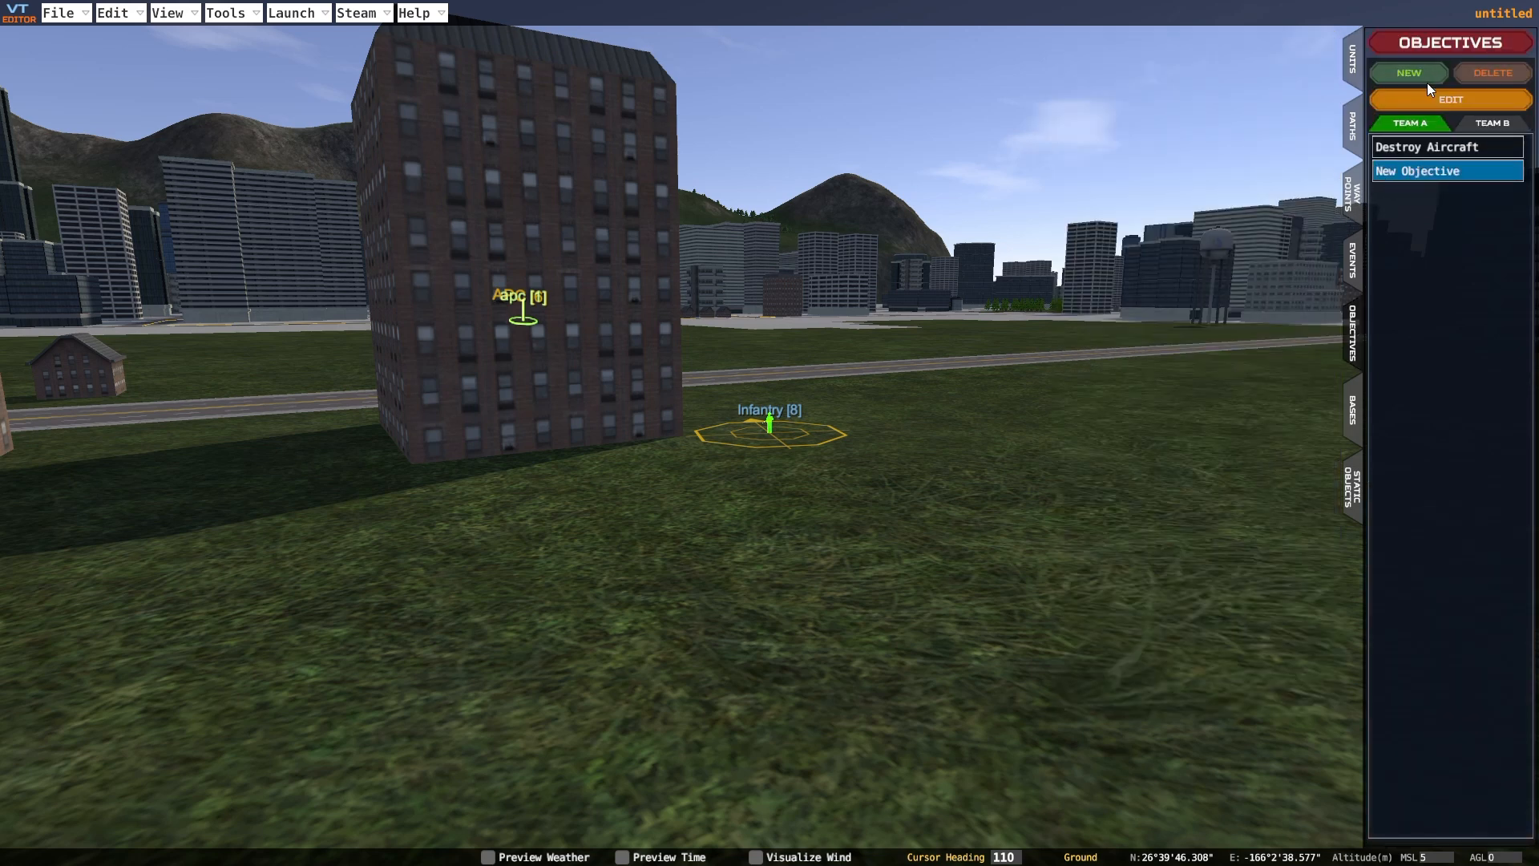
left_click(1446, 96)
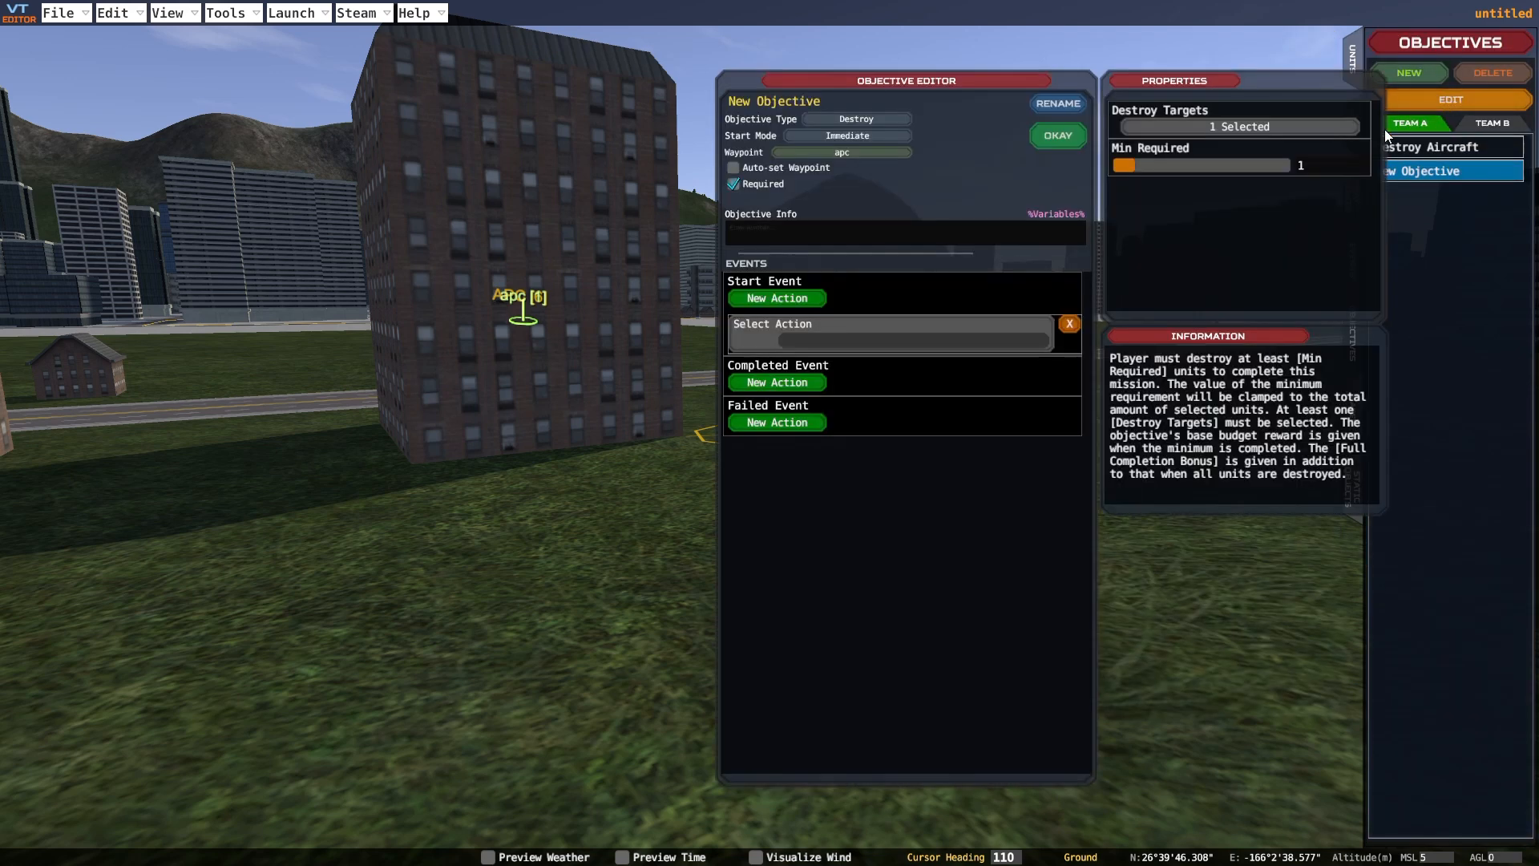
left_click(793, 343)
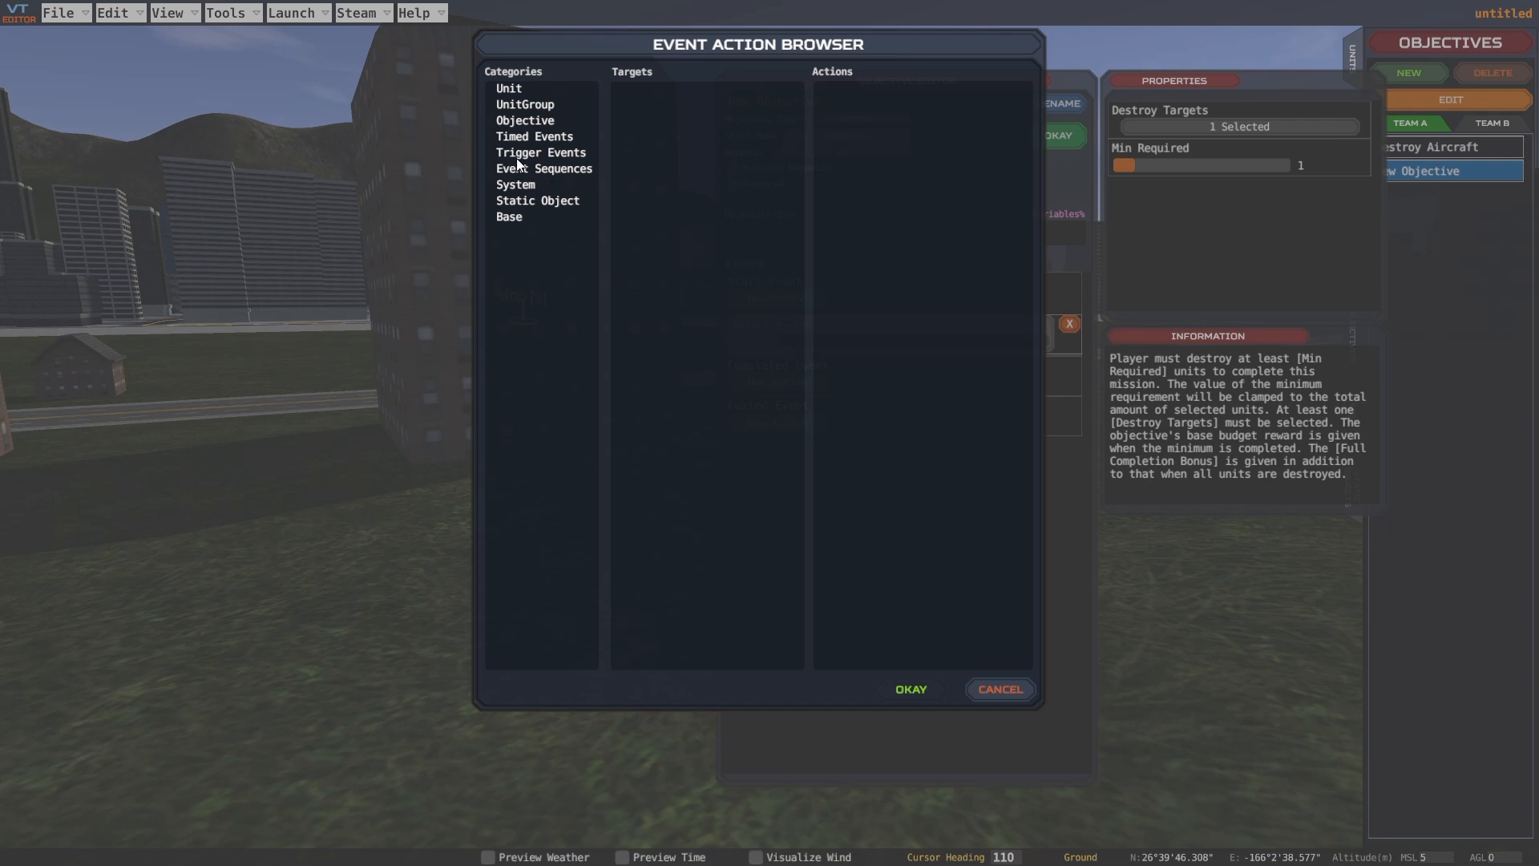
left_click(536, 95)
left_click(658, 124)
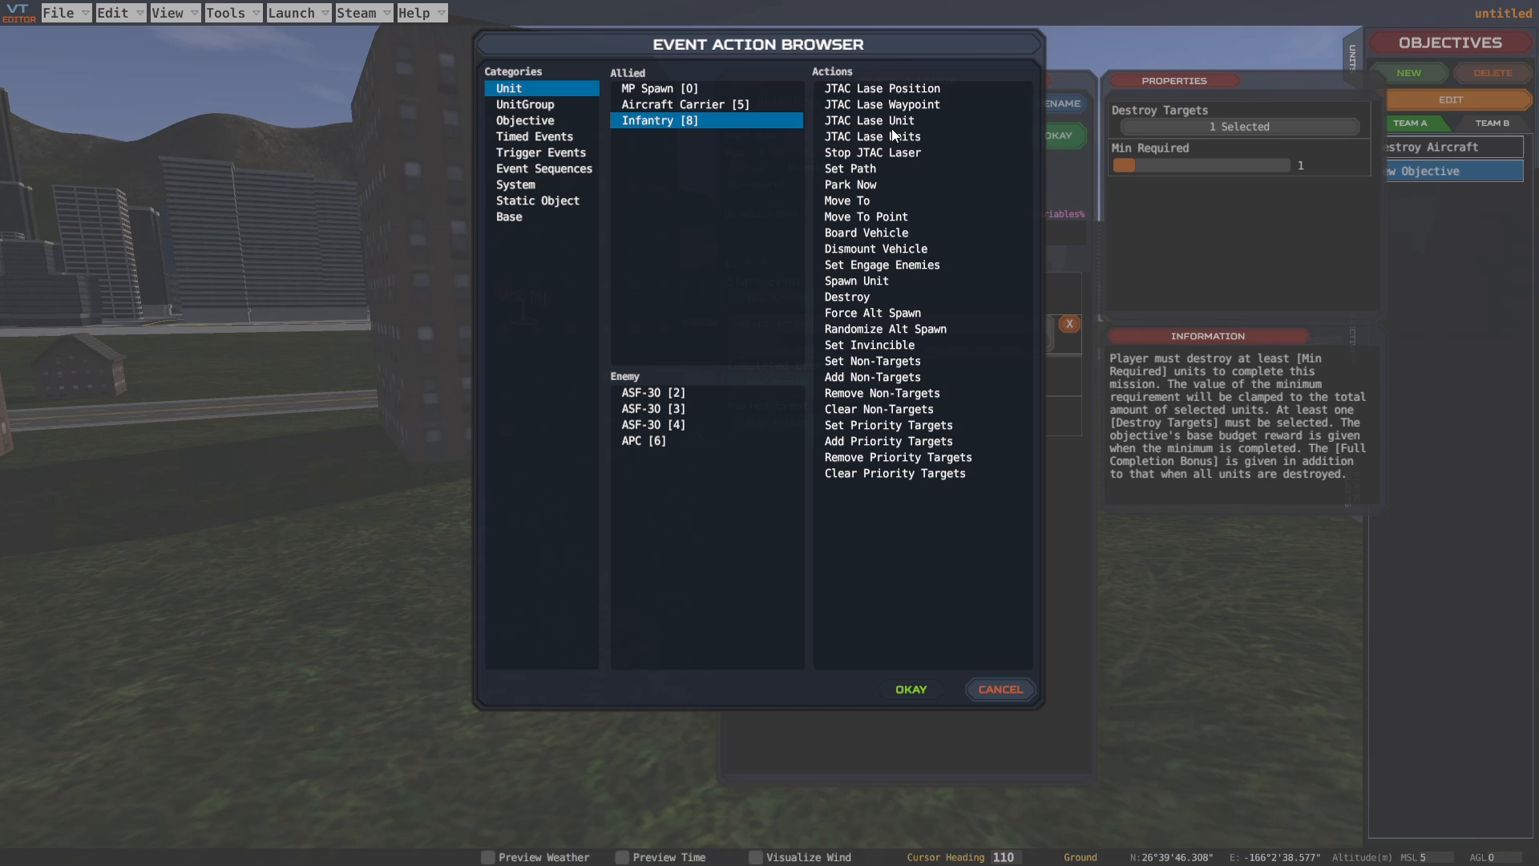
left_click(865, 121)
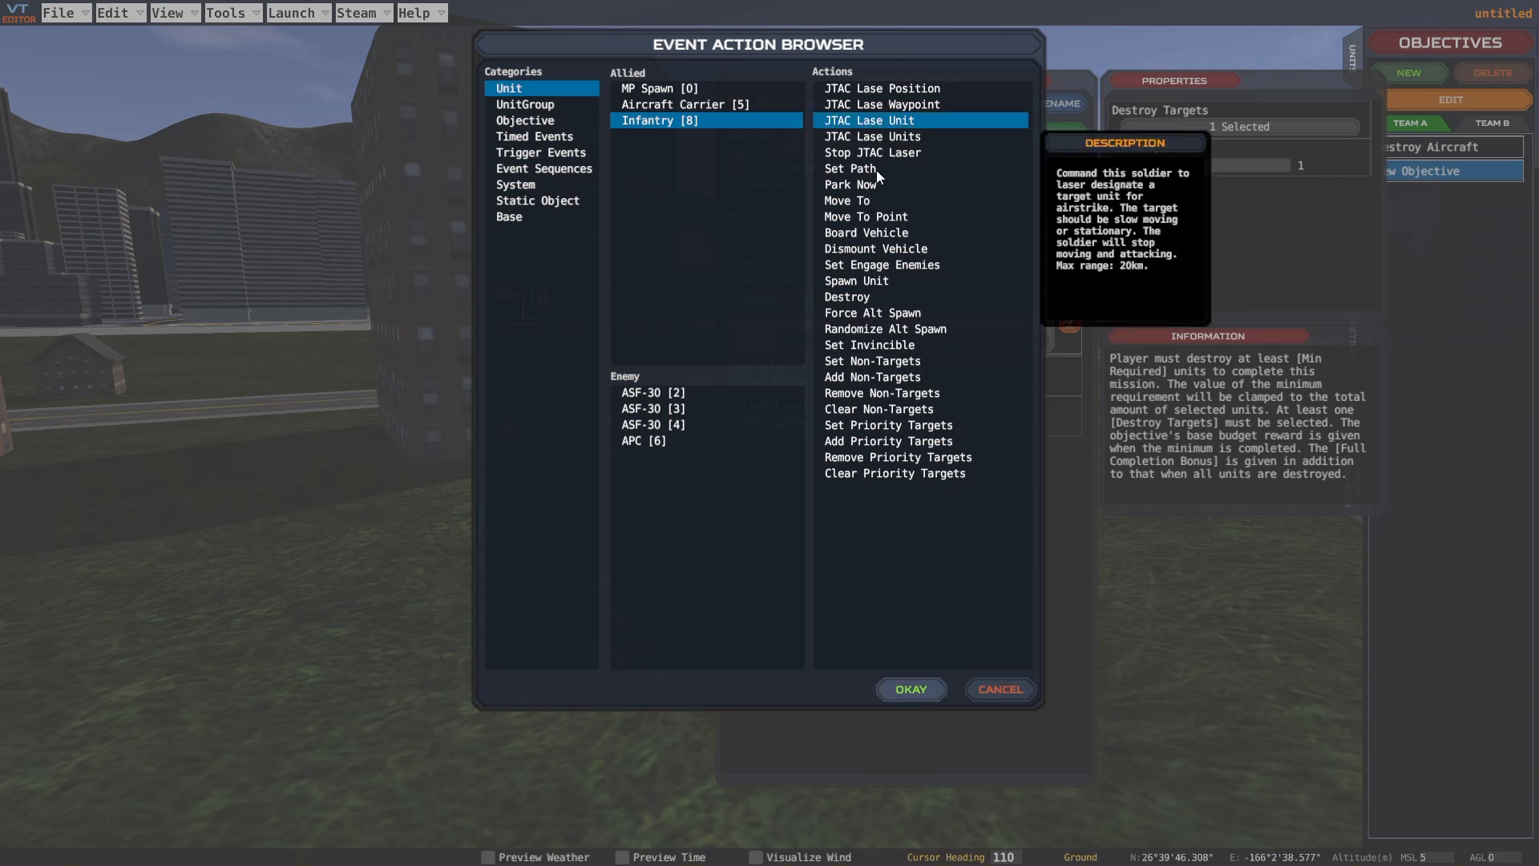
left_click(895, 699)
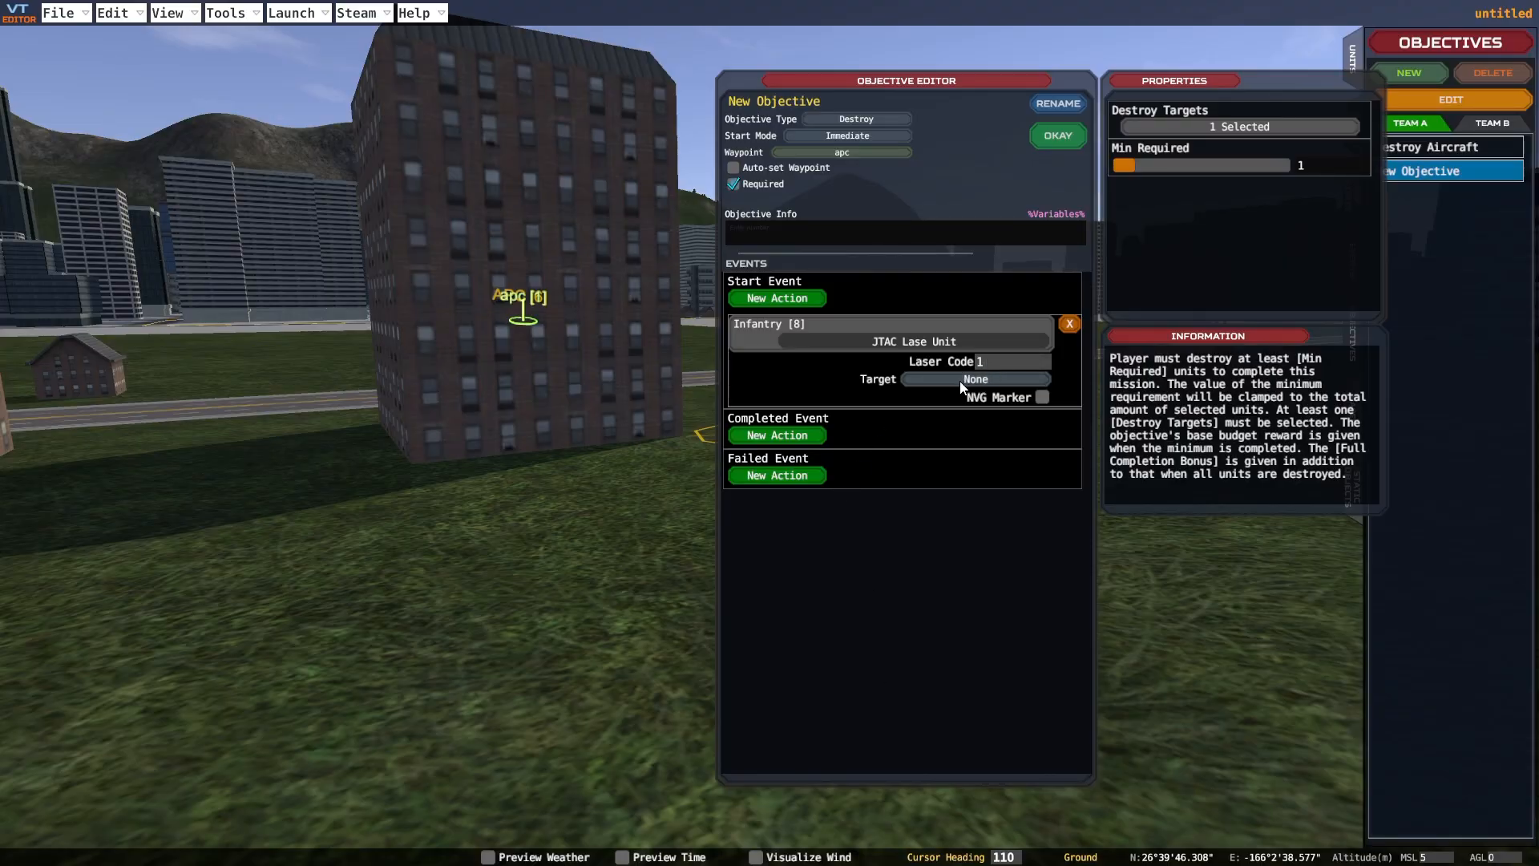
type("236")
left_click(1070, 136)
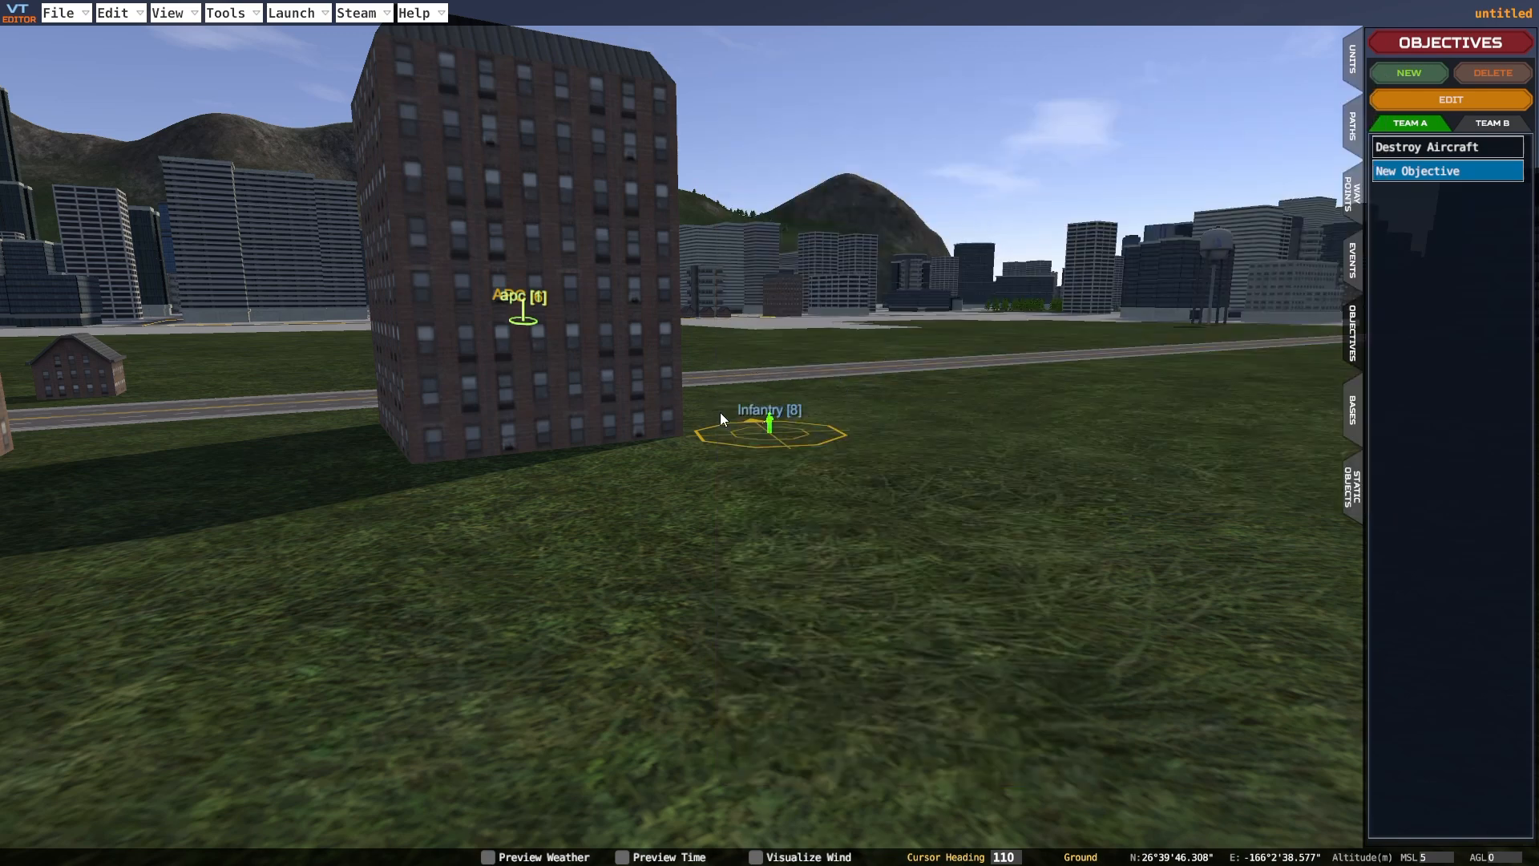
Set the target of the infantry's JTAC Lase Unit action in the APC objective to the enemy APC
right_click_drag(751, 360, 665, 418)
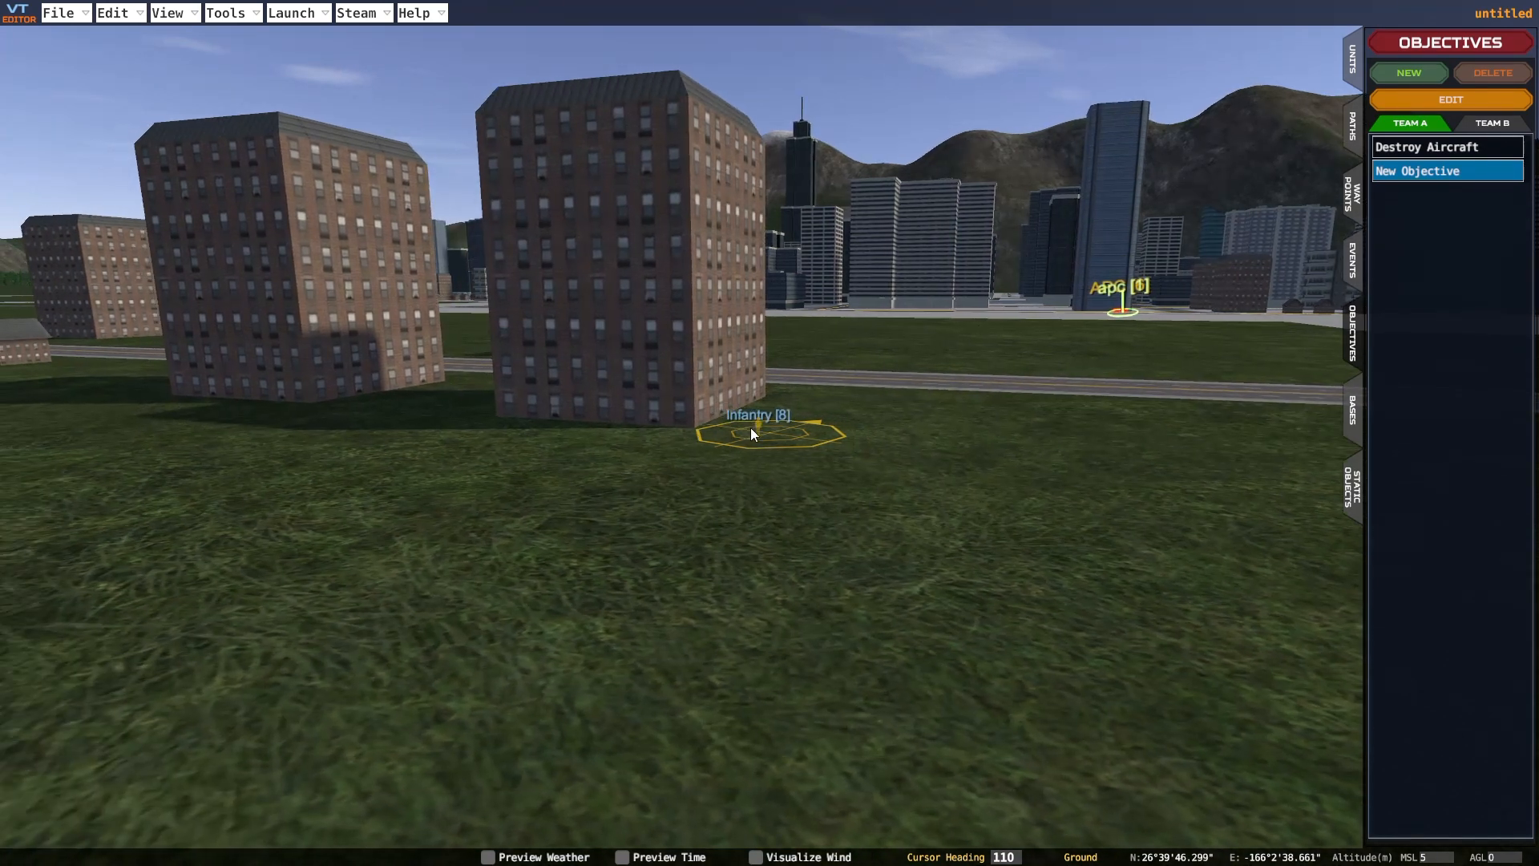
left_click(758, 430)
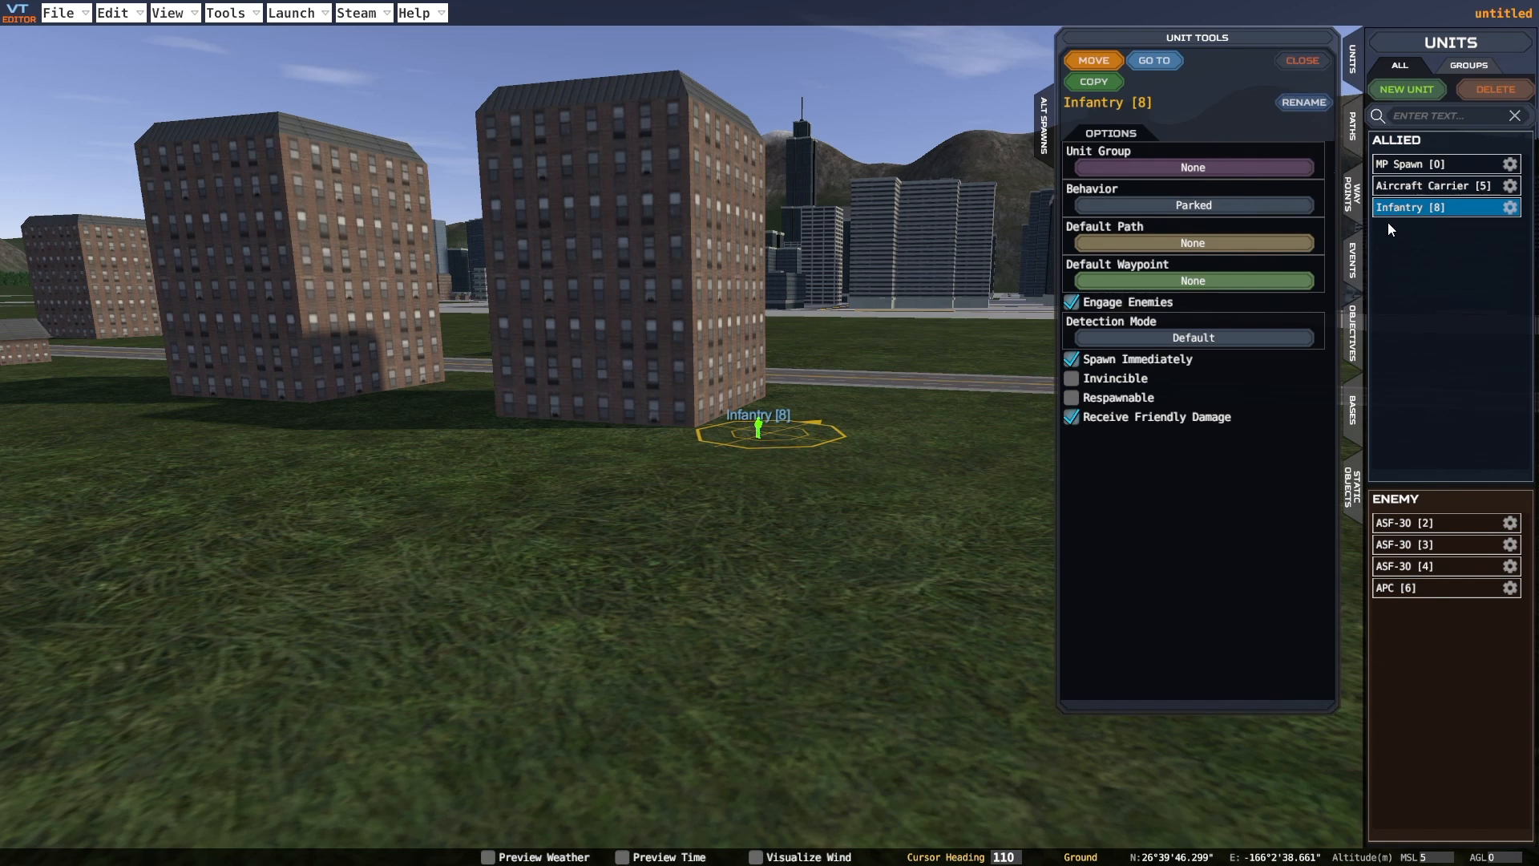
left_click(1353, 352)
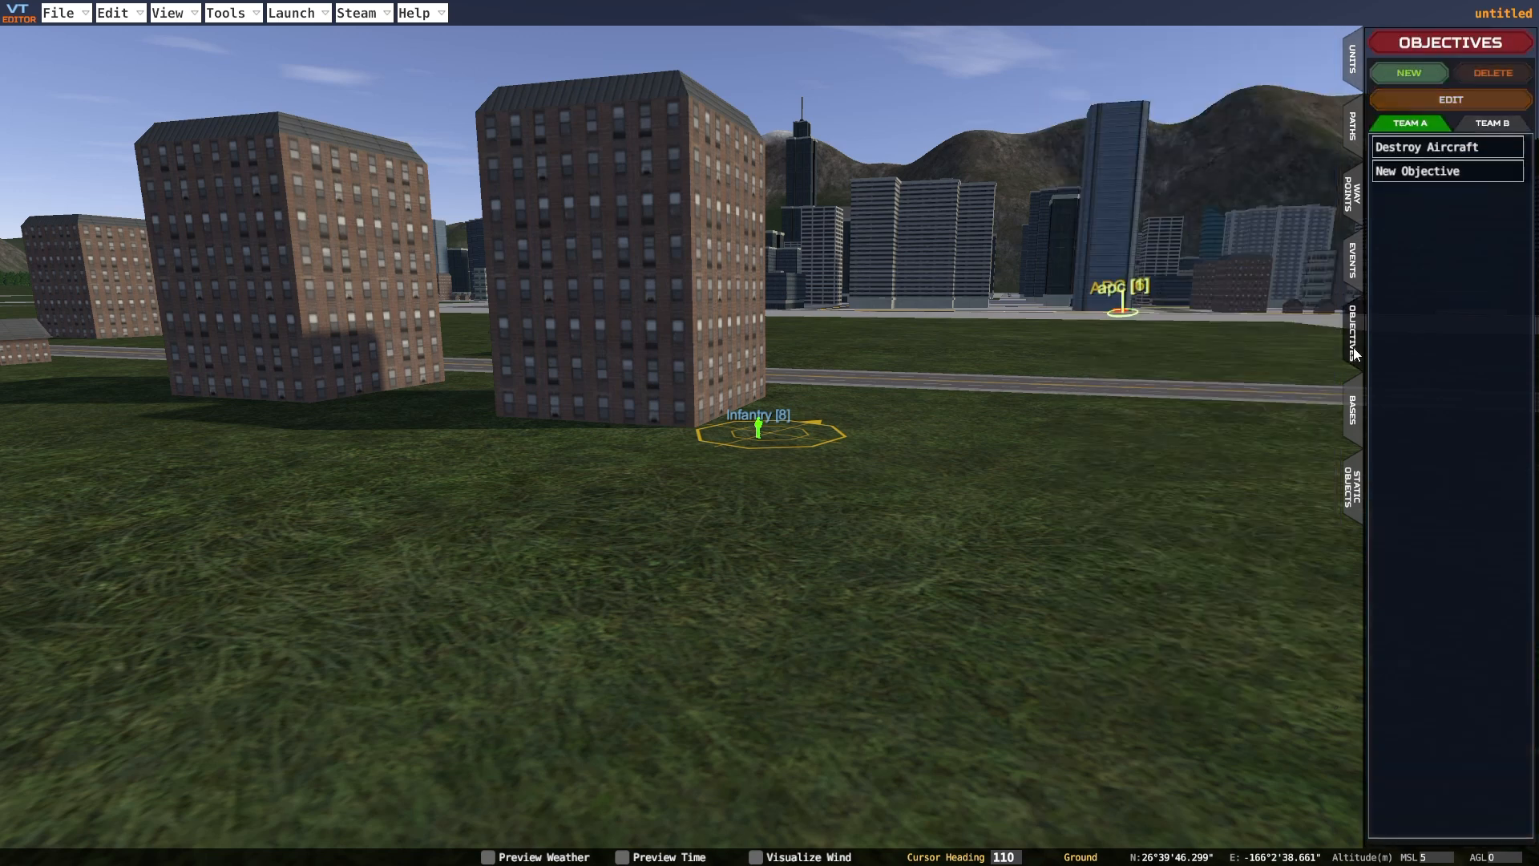
left_click(1396, 173)
left_click(1401, 95)
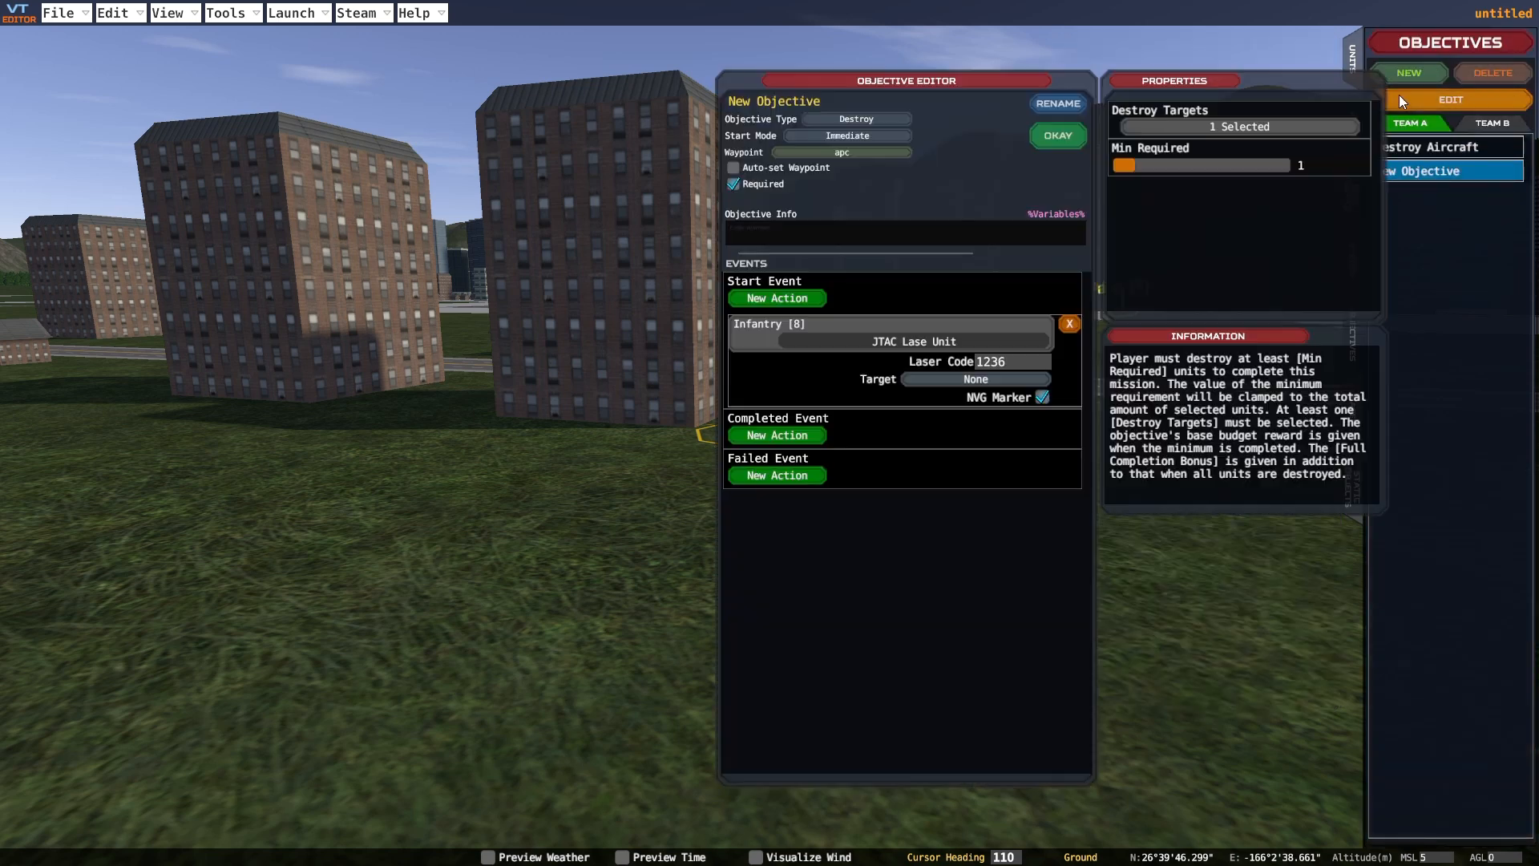
left_click(941, 381)
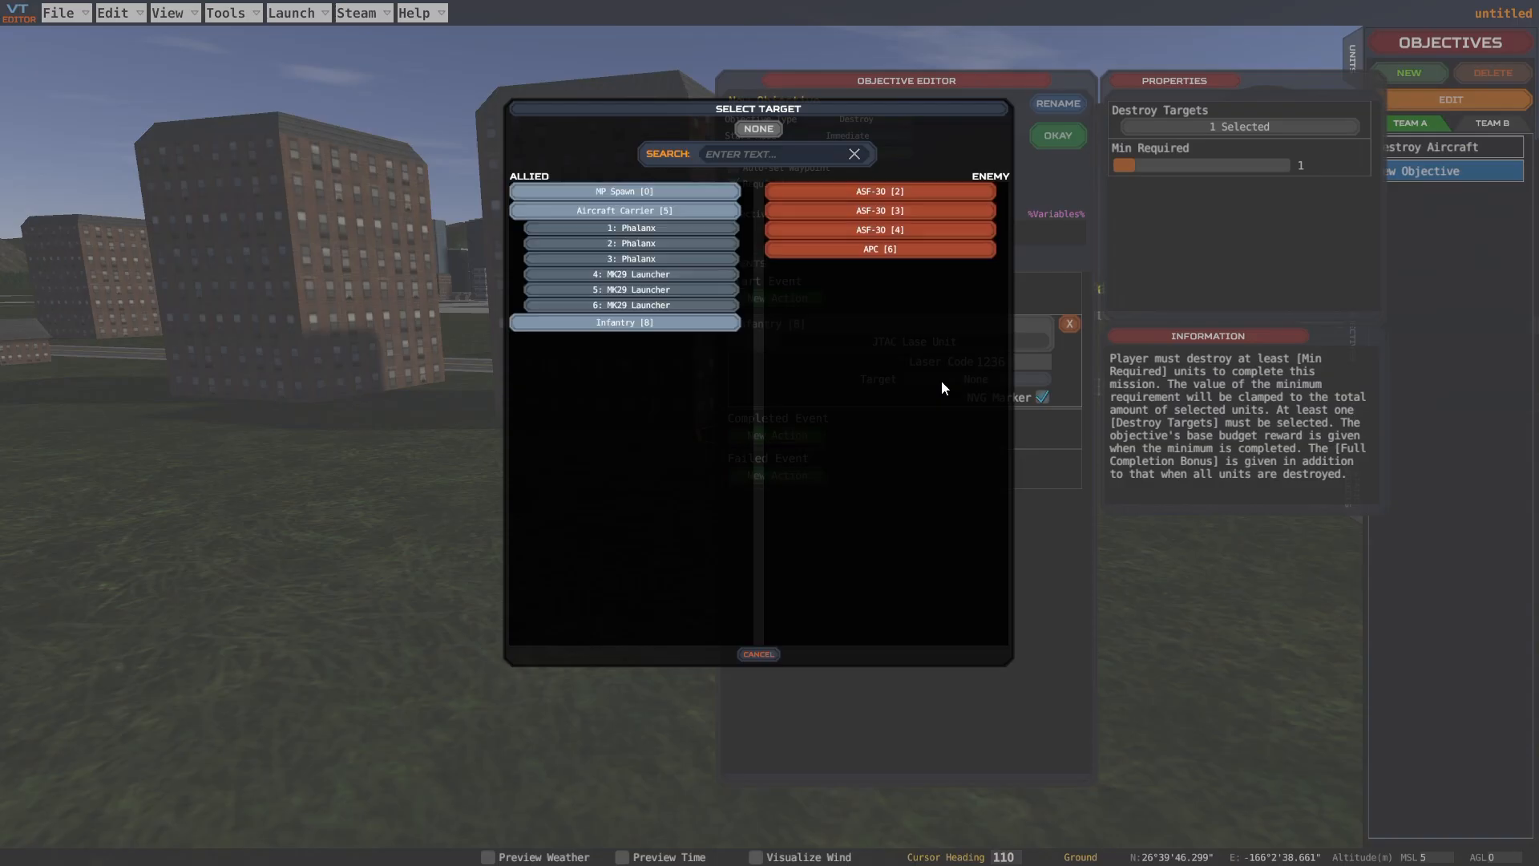
left_click(868, 252)
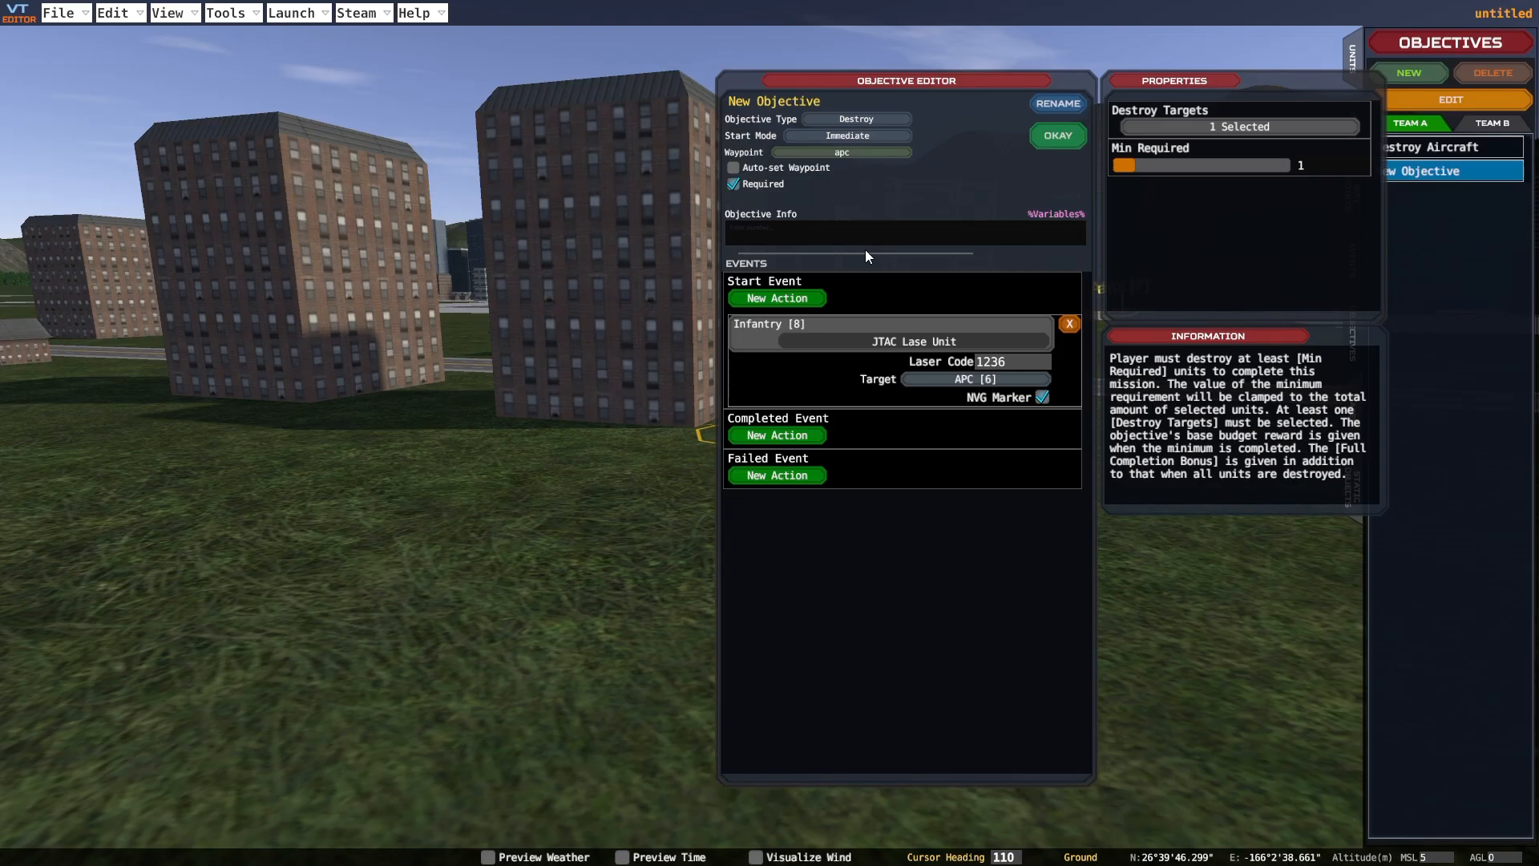
left_click(1065, 140)
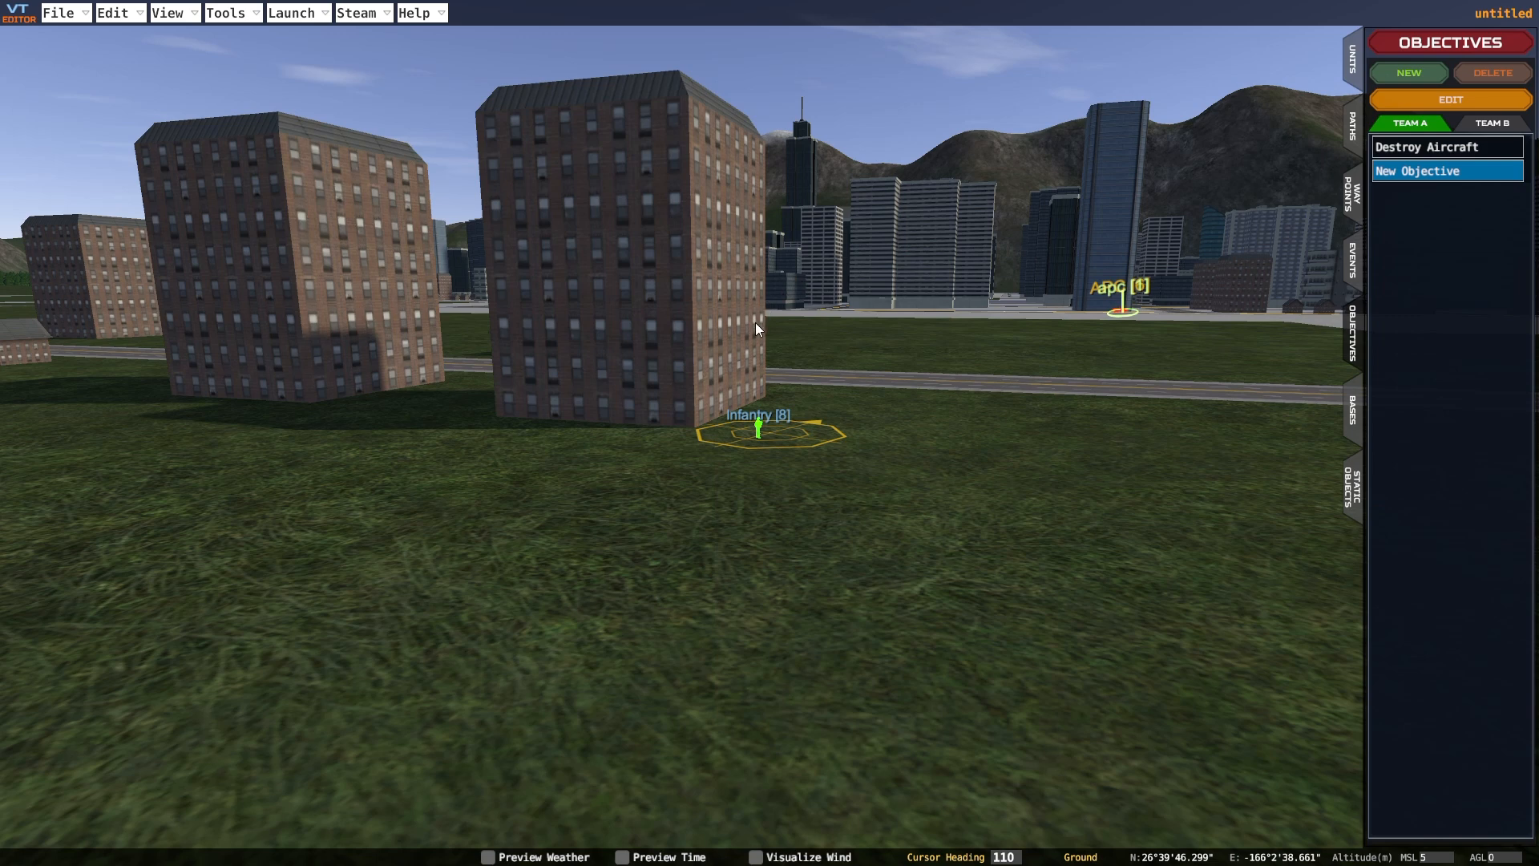
right_click_drag(755, 321, 792, 315)
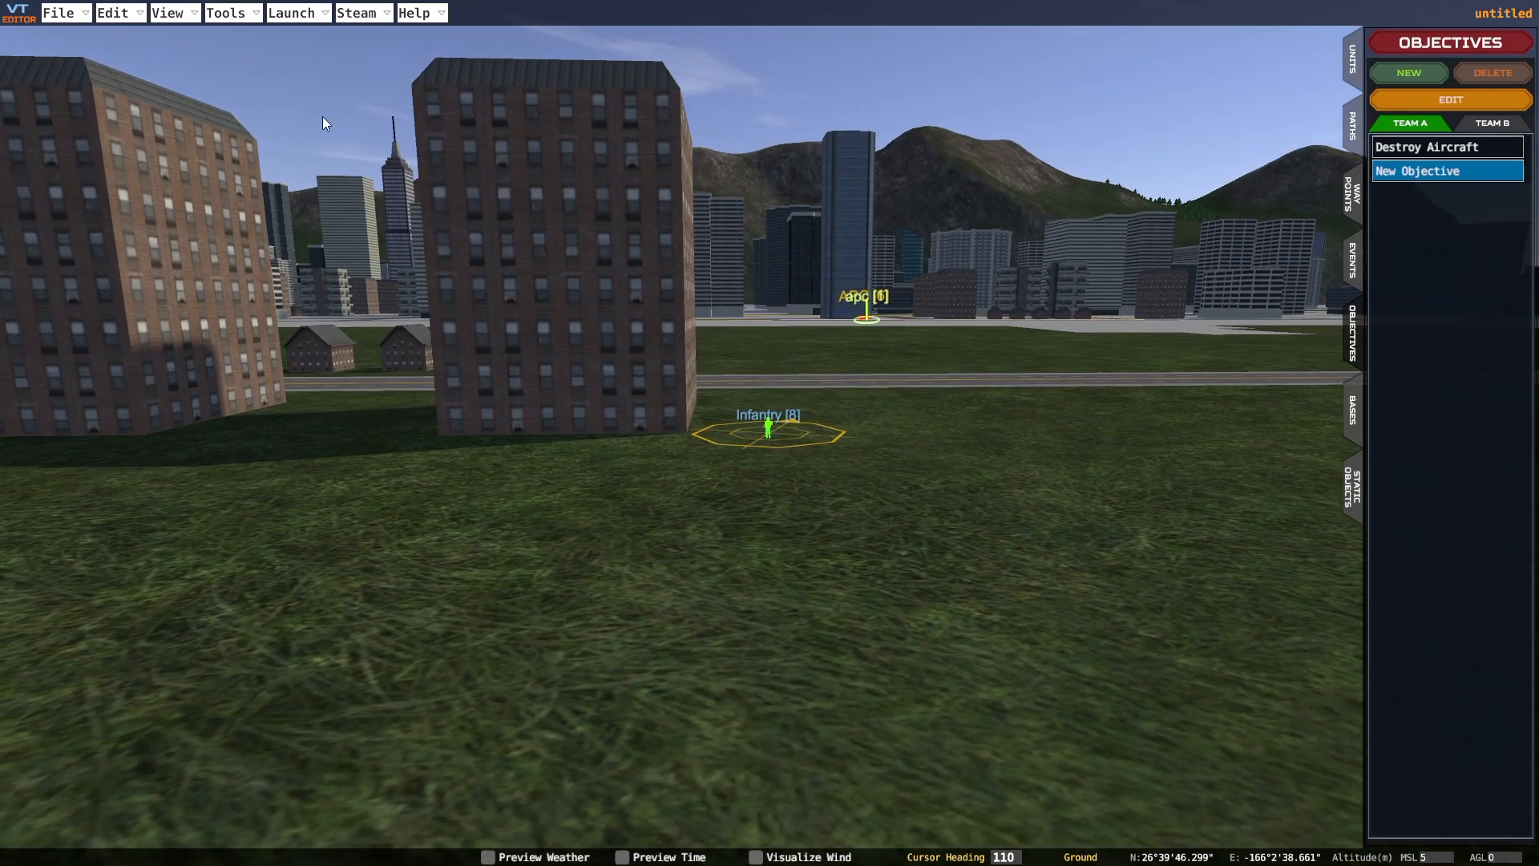
left_click(368, 15)
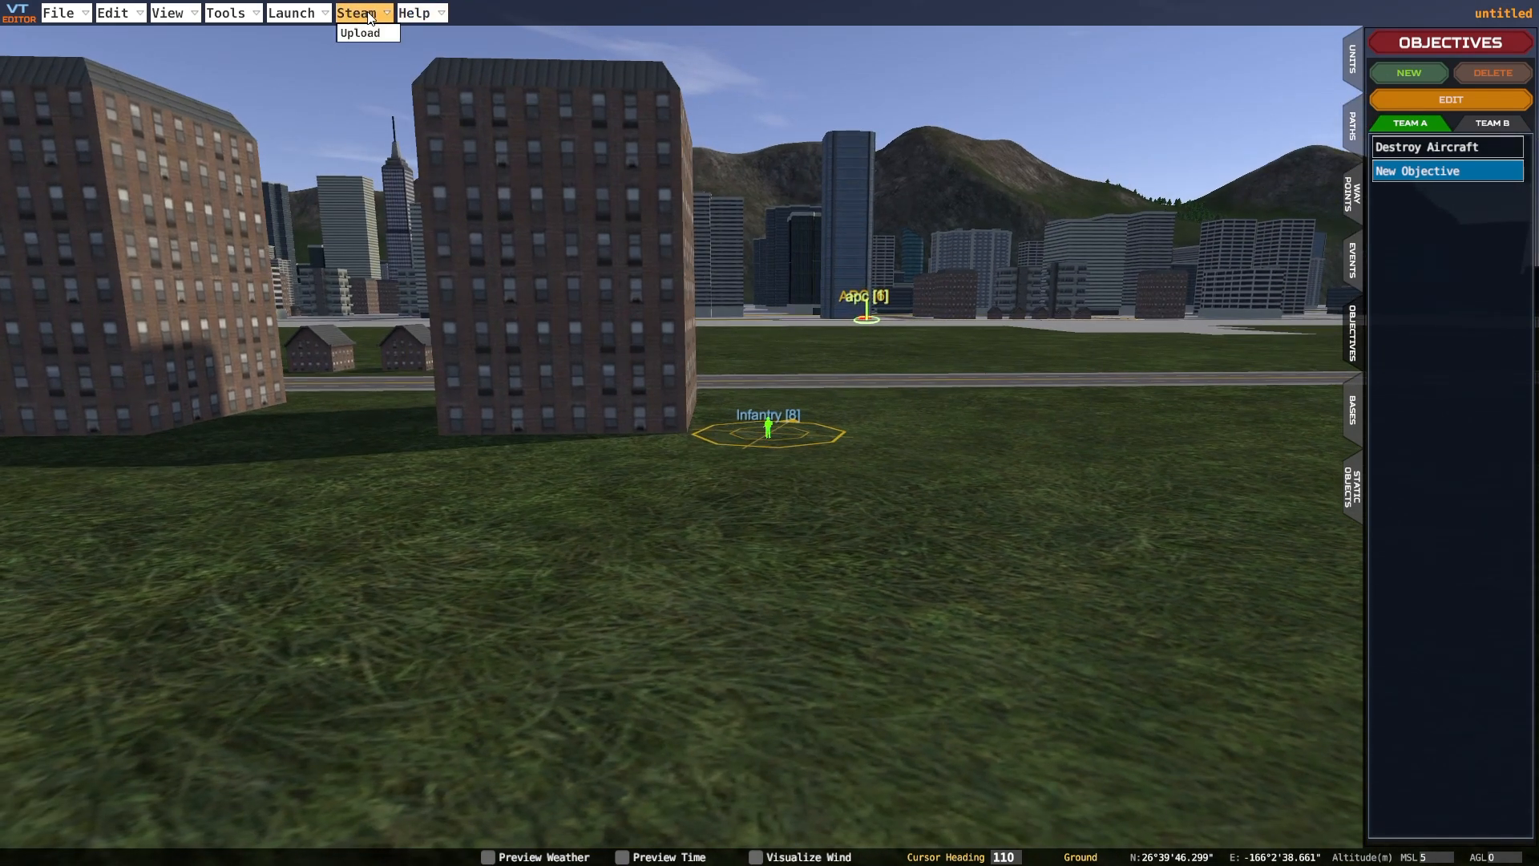
left_click(299, 13)
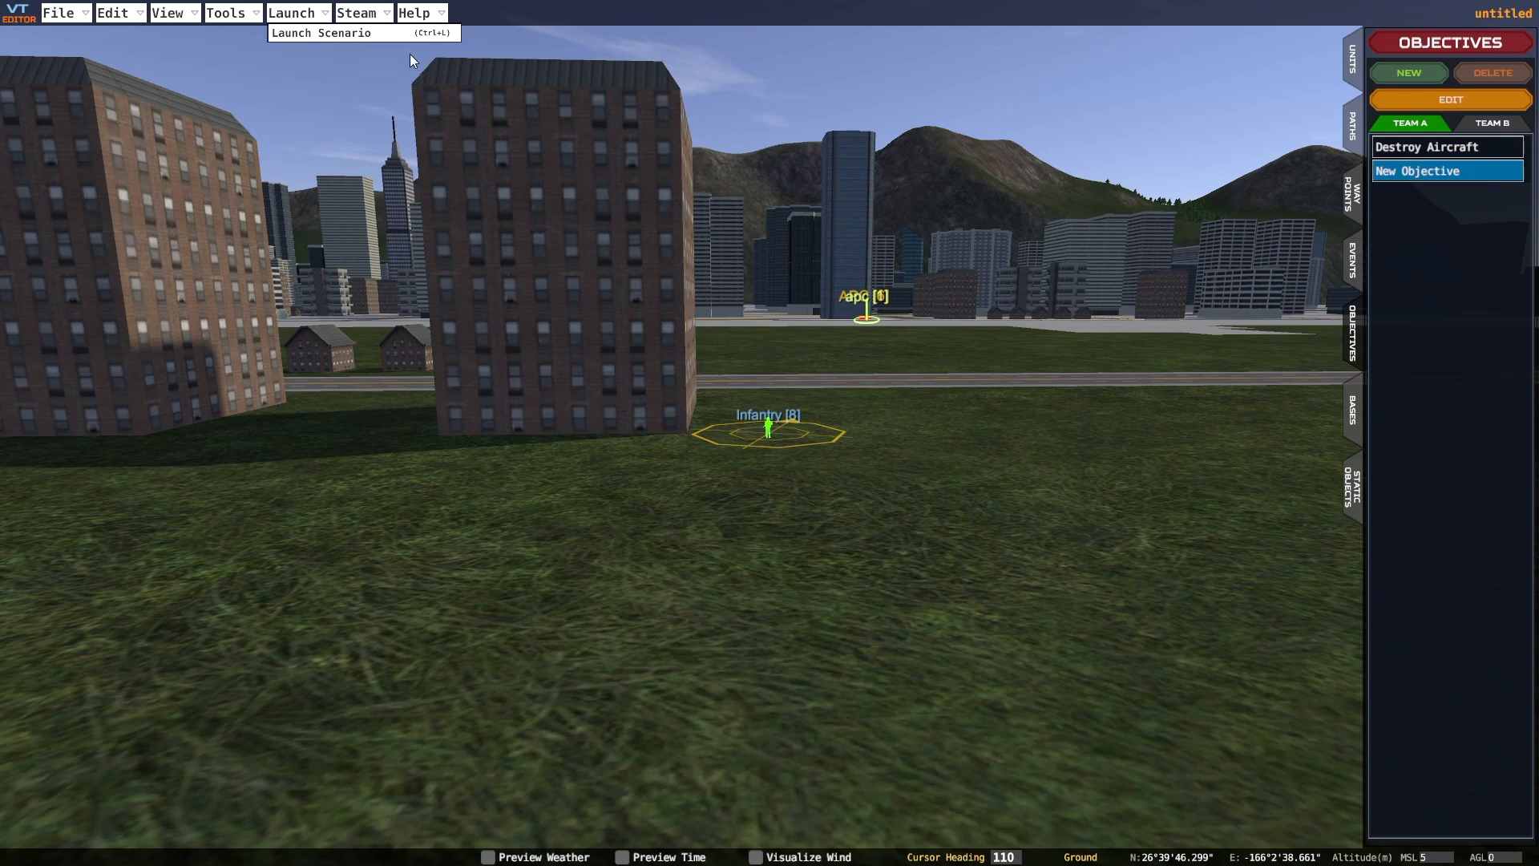
left_click(211, 20)
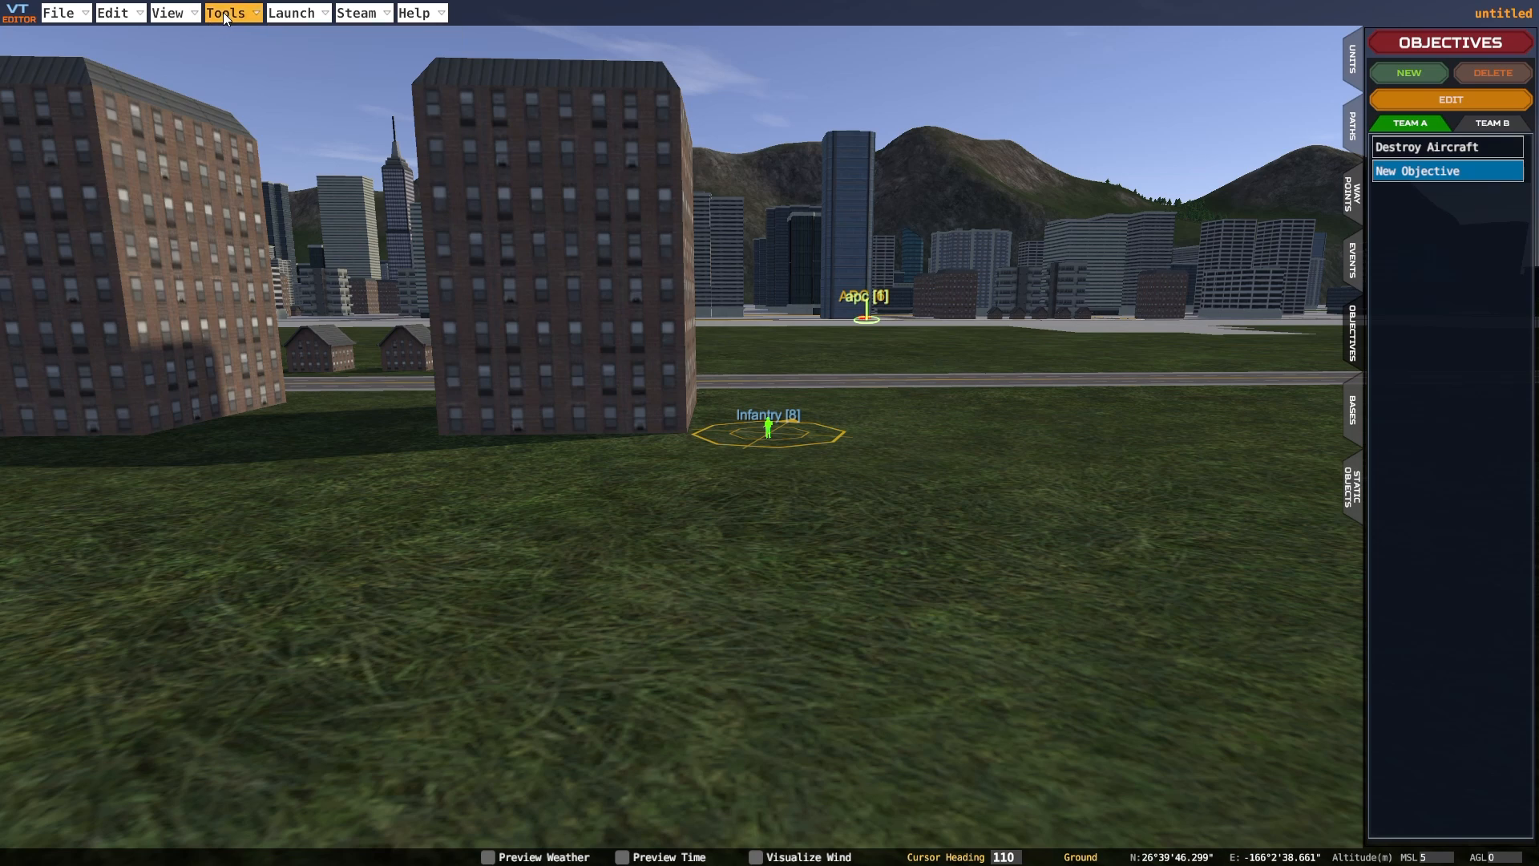
left_click(211, 21)
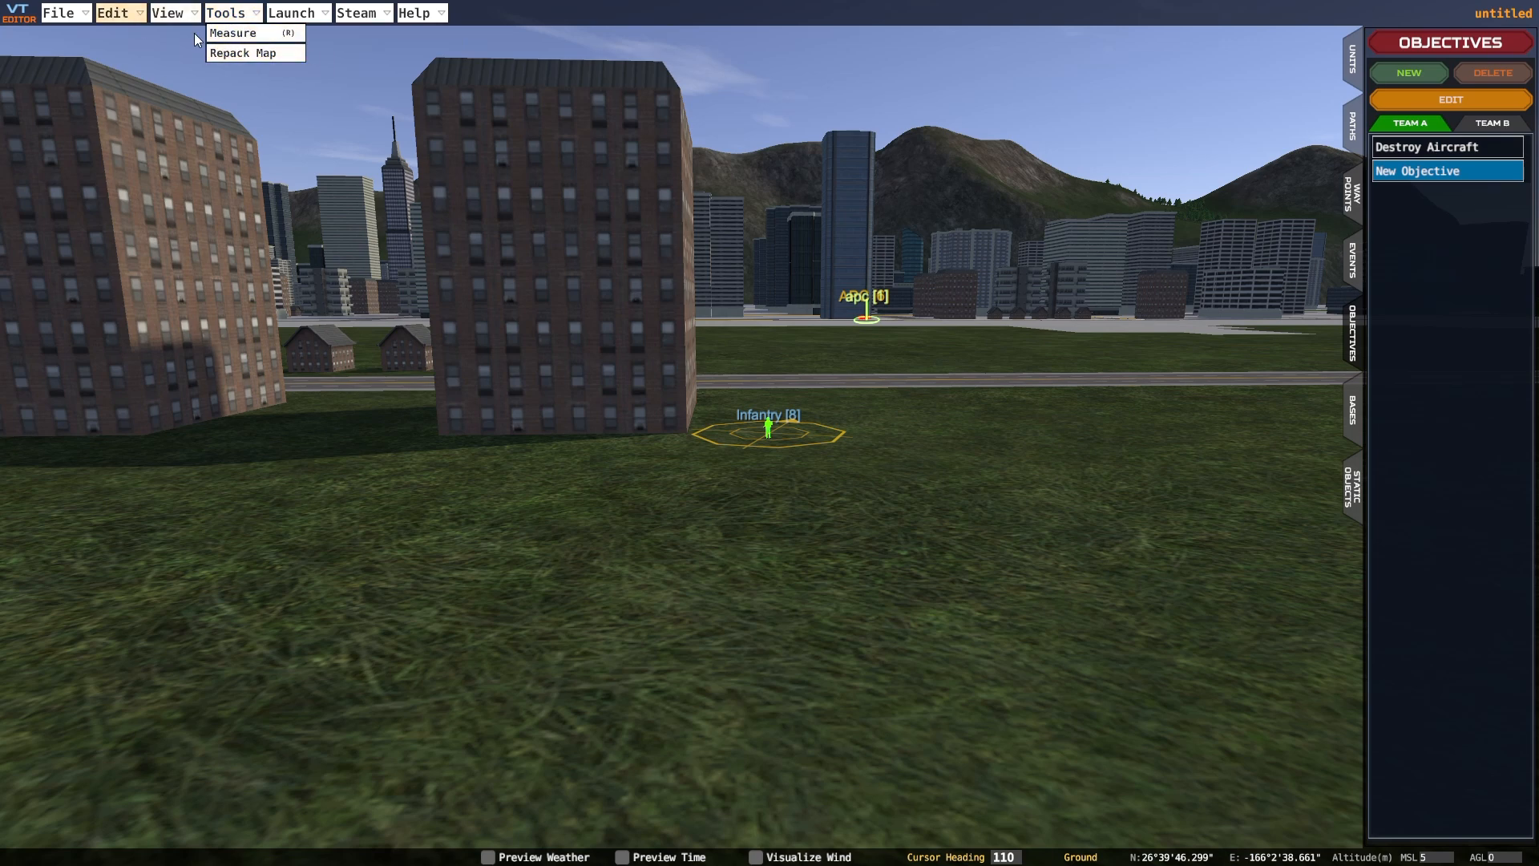
left_click(190, 14)
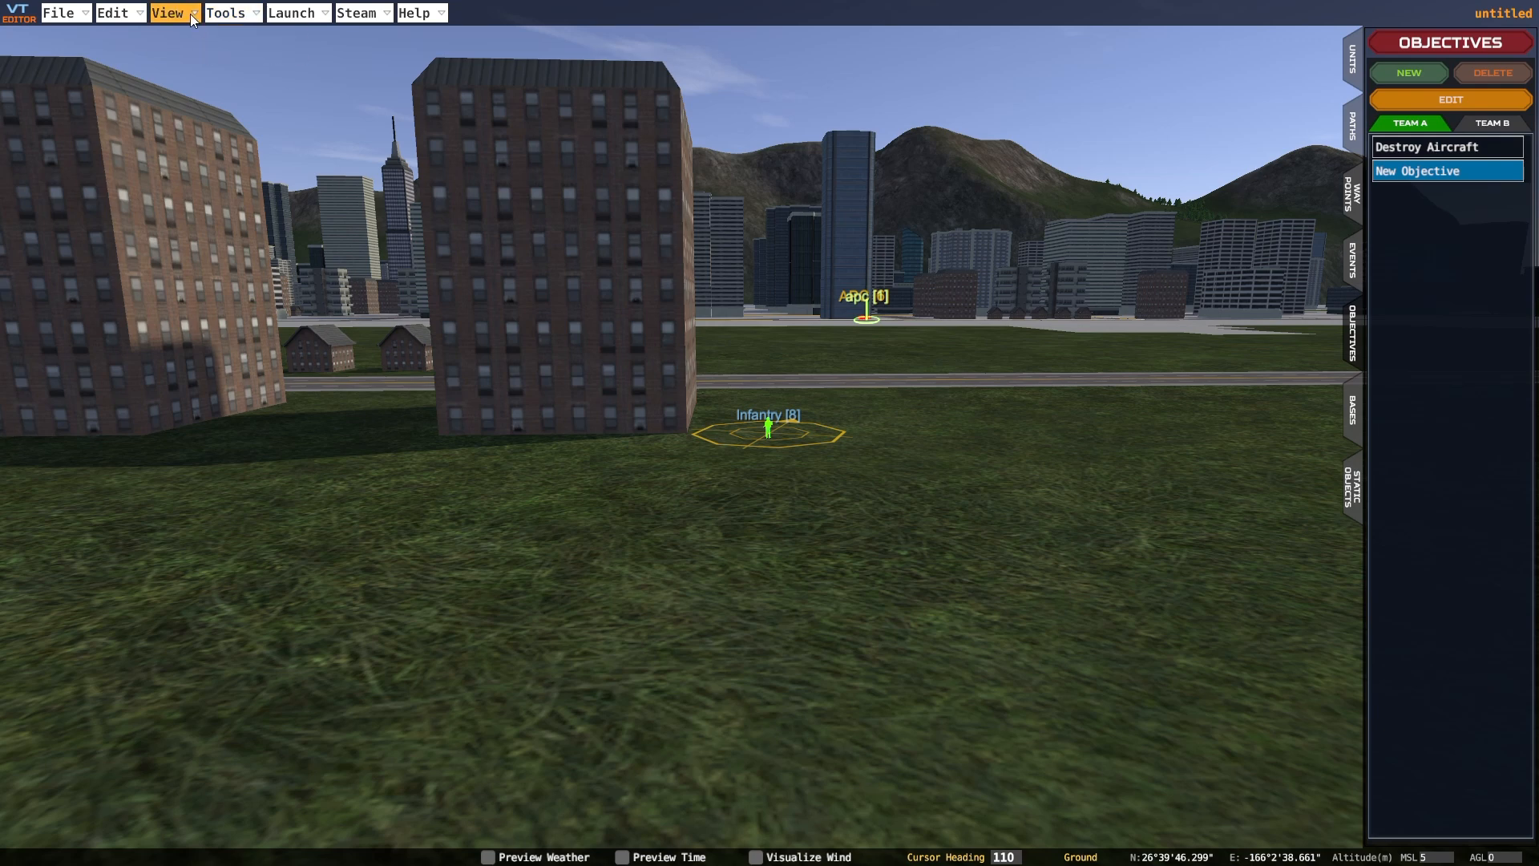
left_click(190, 13)
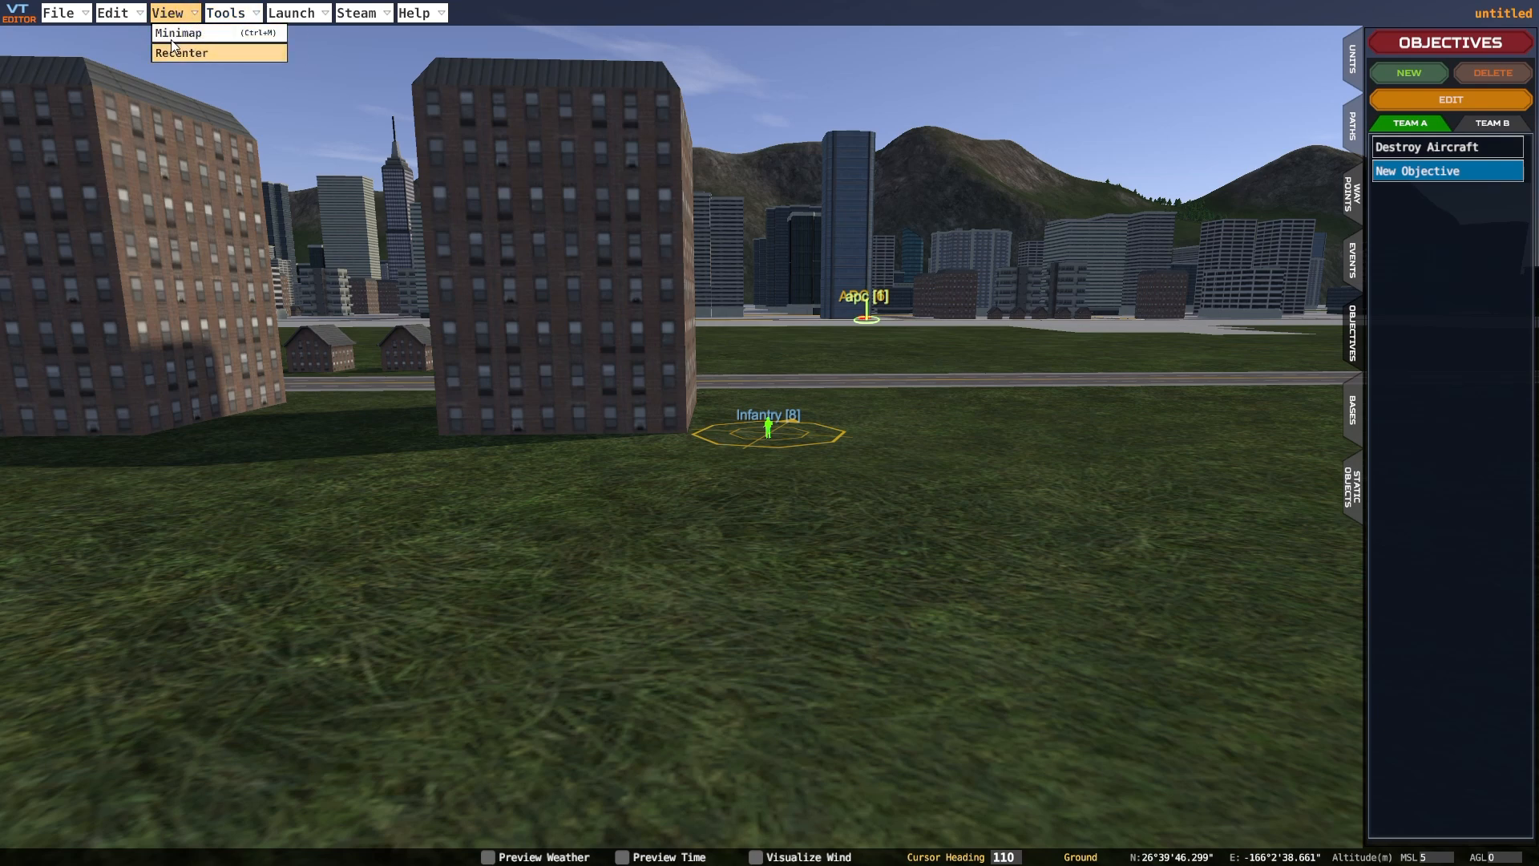
left_click(135, 18)
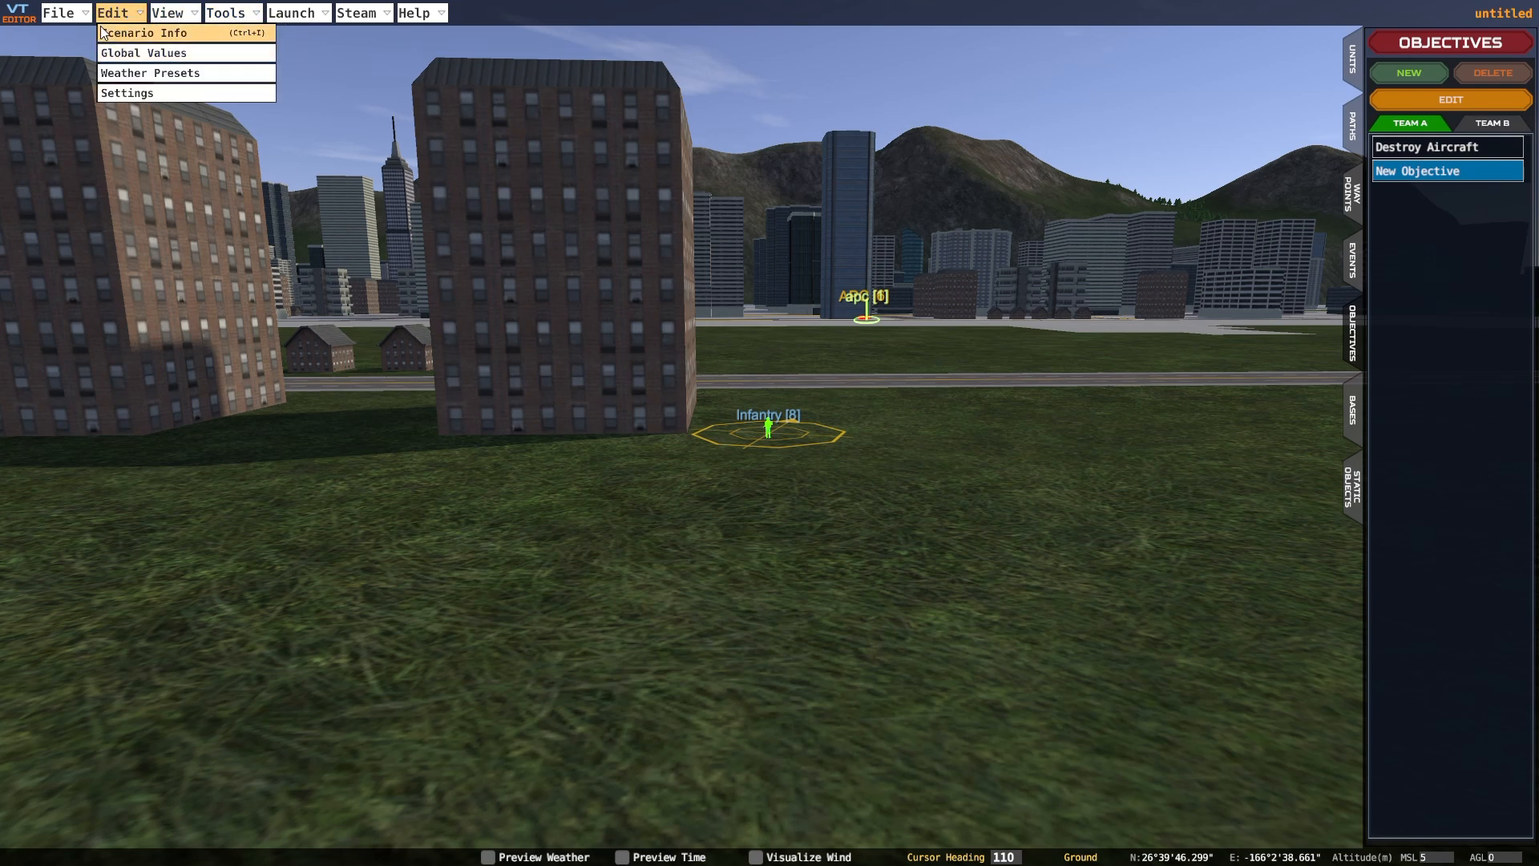
Save the mission with its completed APC objective
left_click(57, 15)
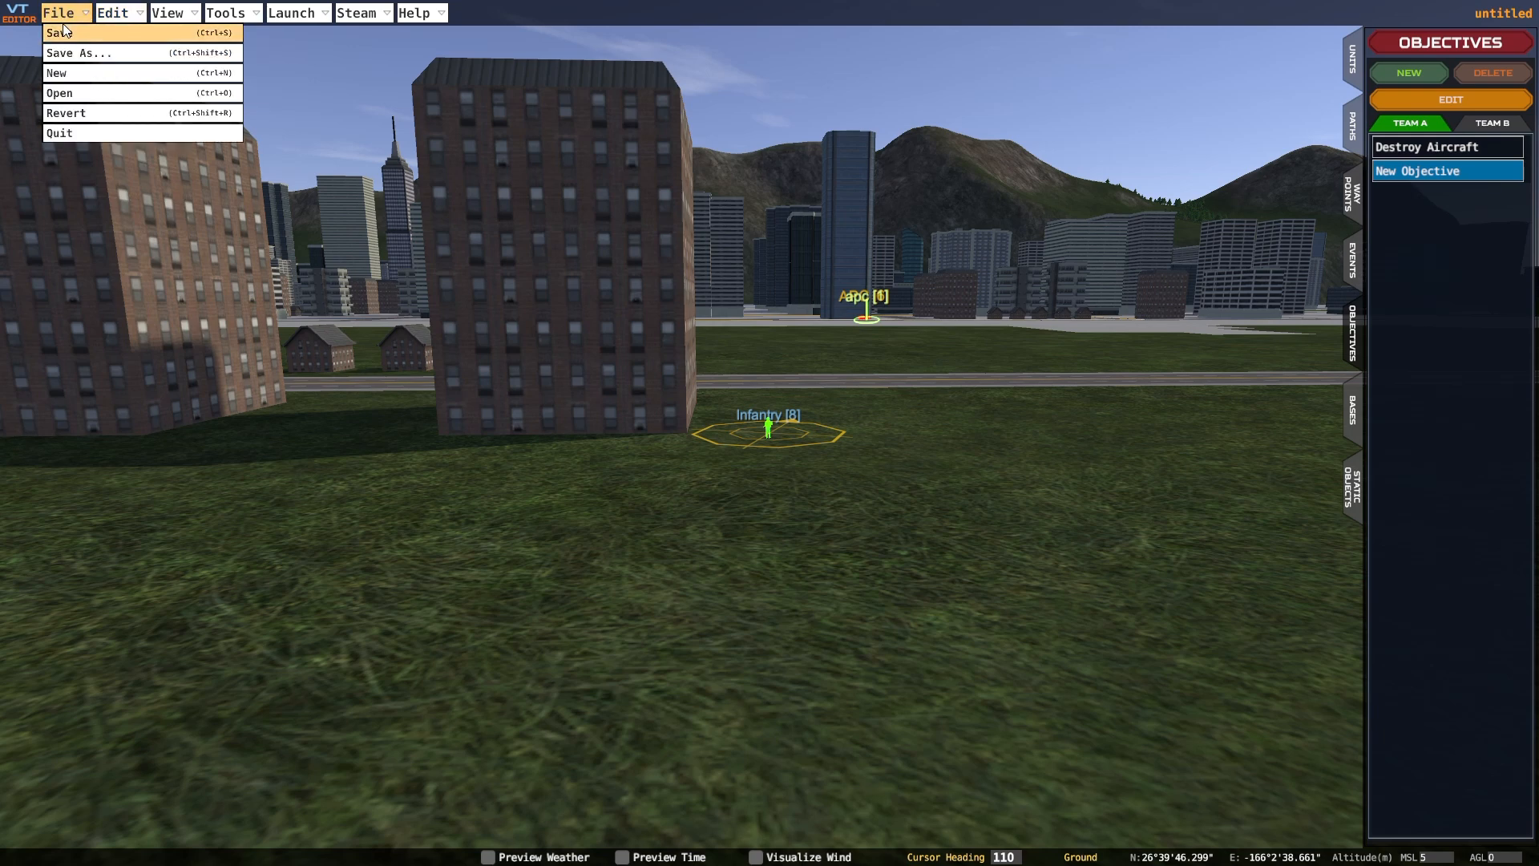
left_click(74, 38)
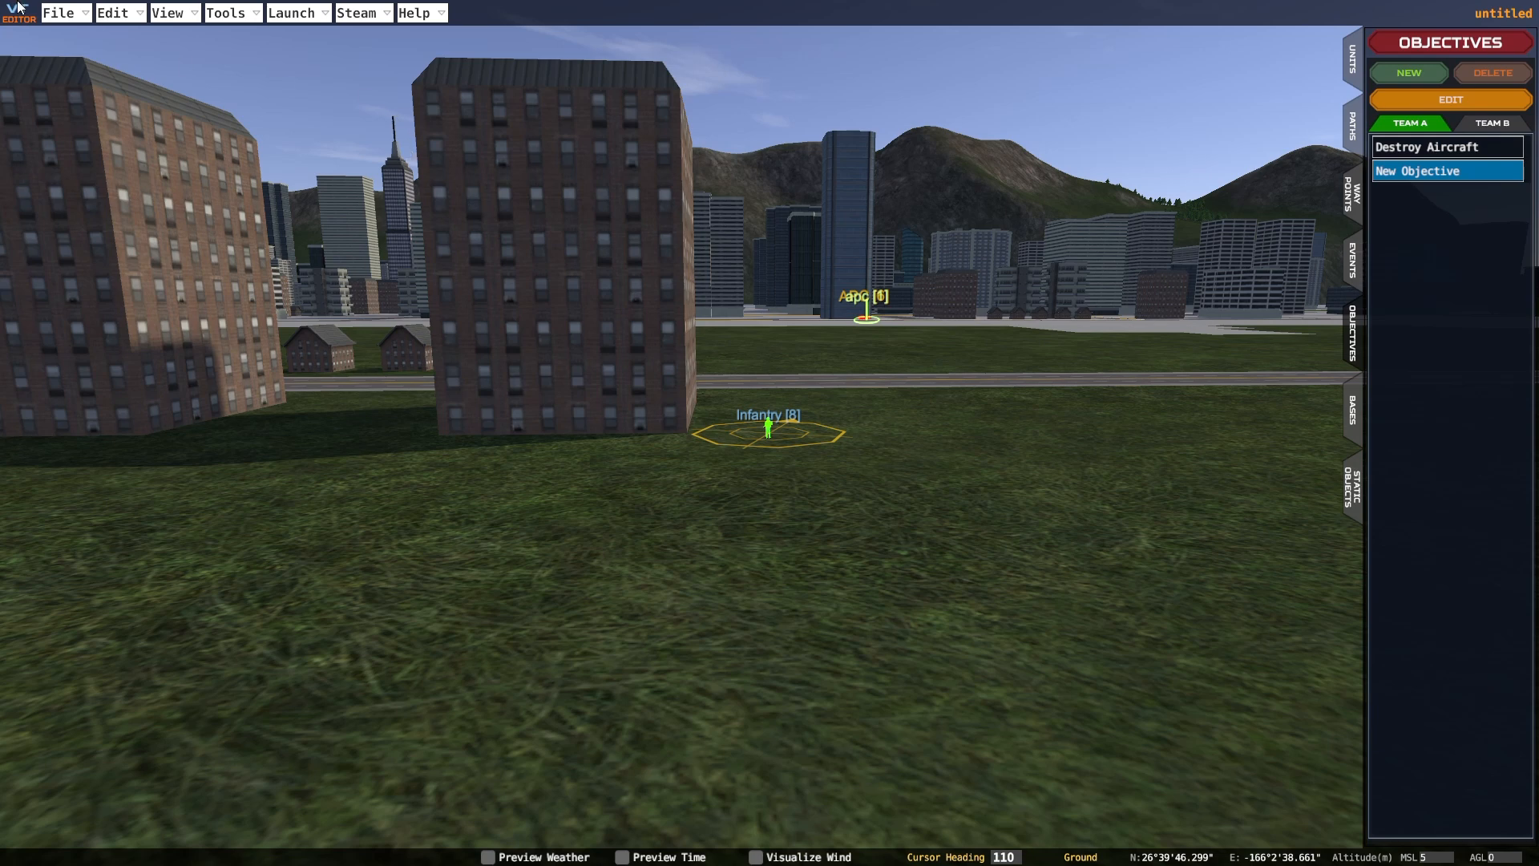
left_click(49, 14)
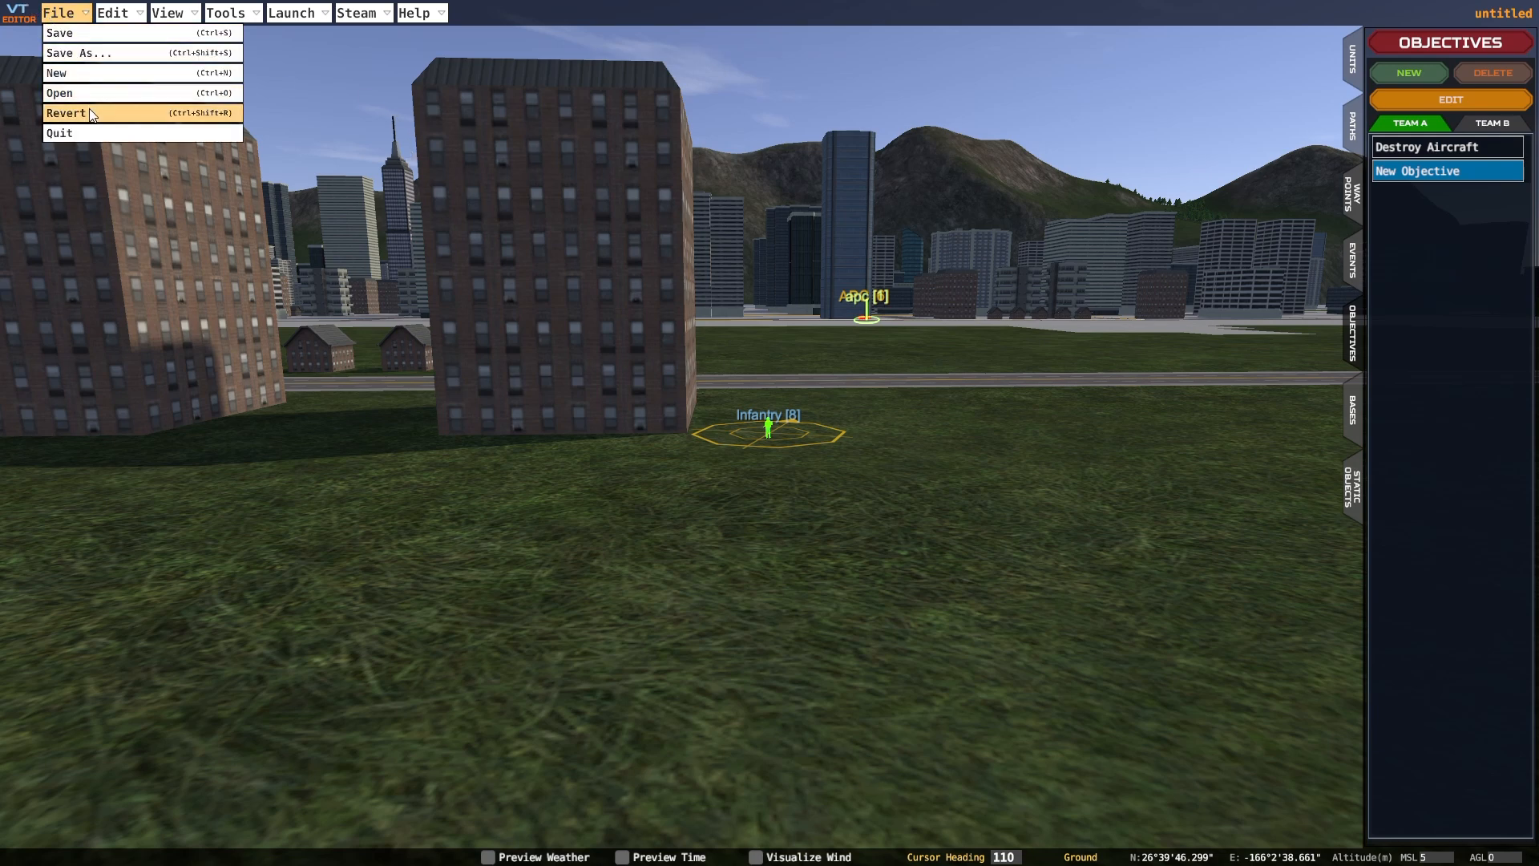
Add a new note with the text "bxgfbg" to the briefing in the scenario info
left_click(120, 14)
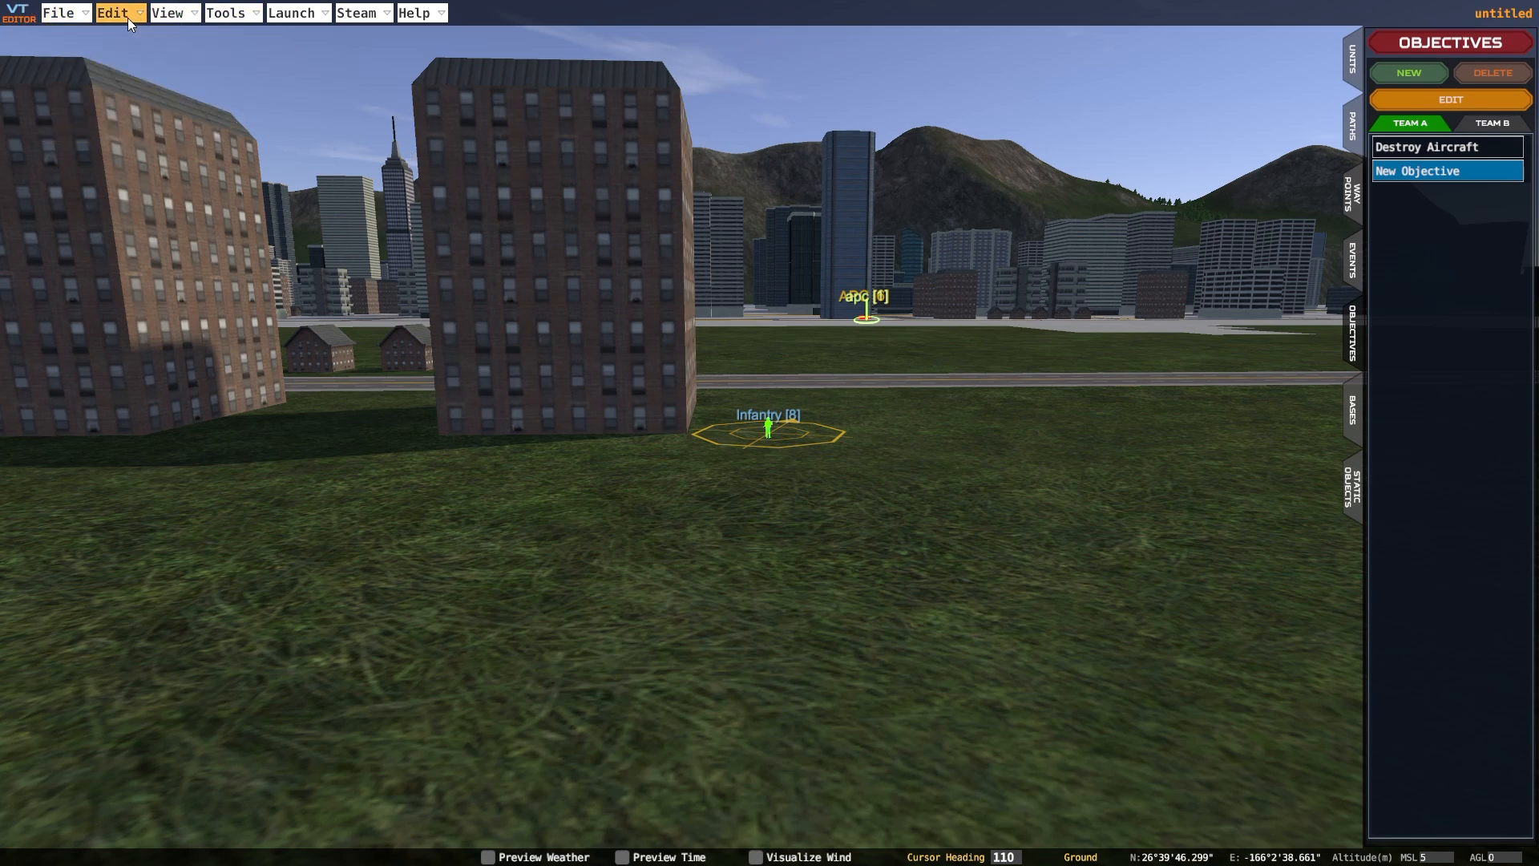
left_click(122, 35)
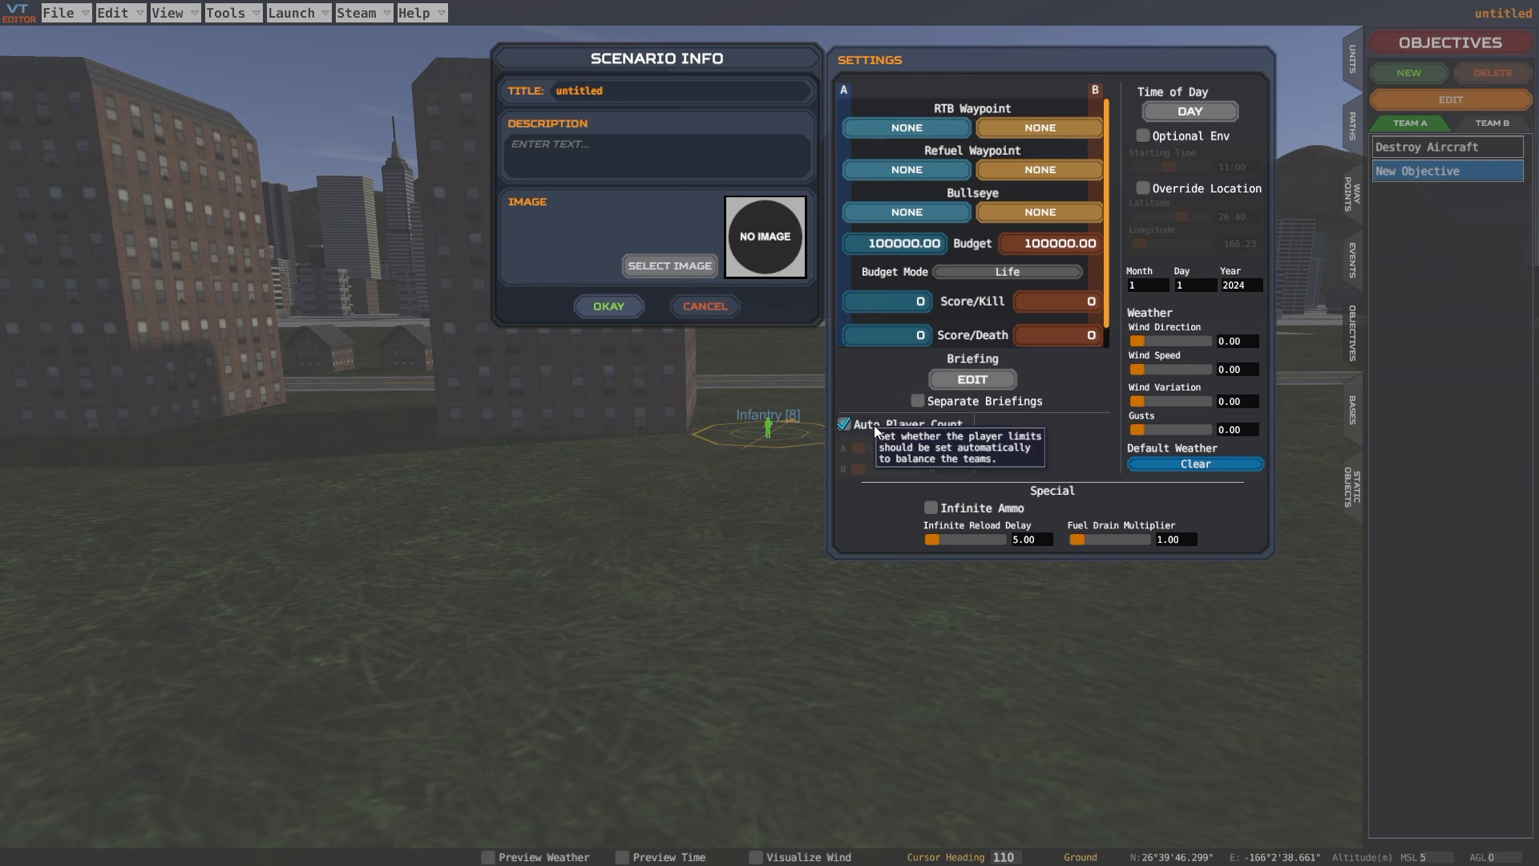
left_click(946, 380)
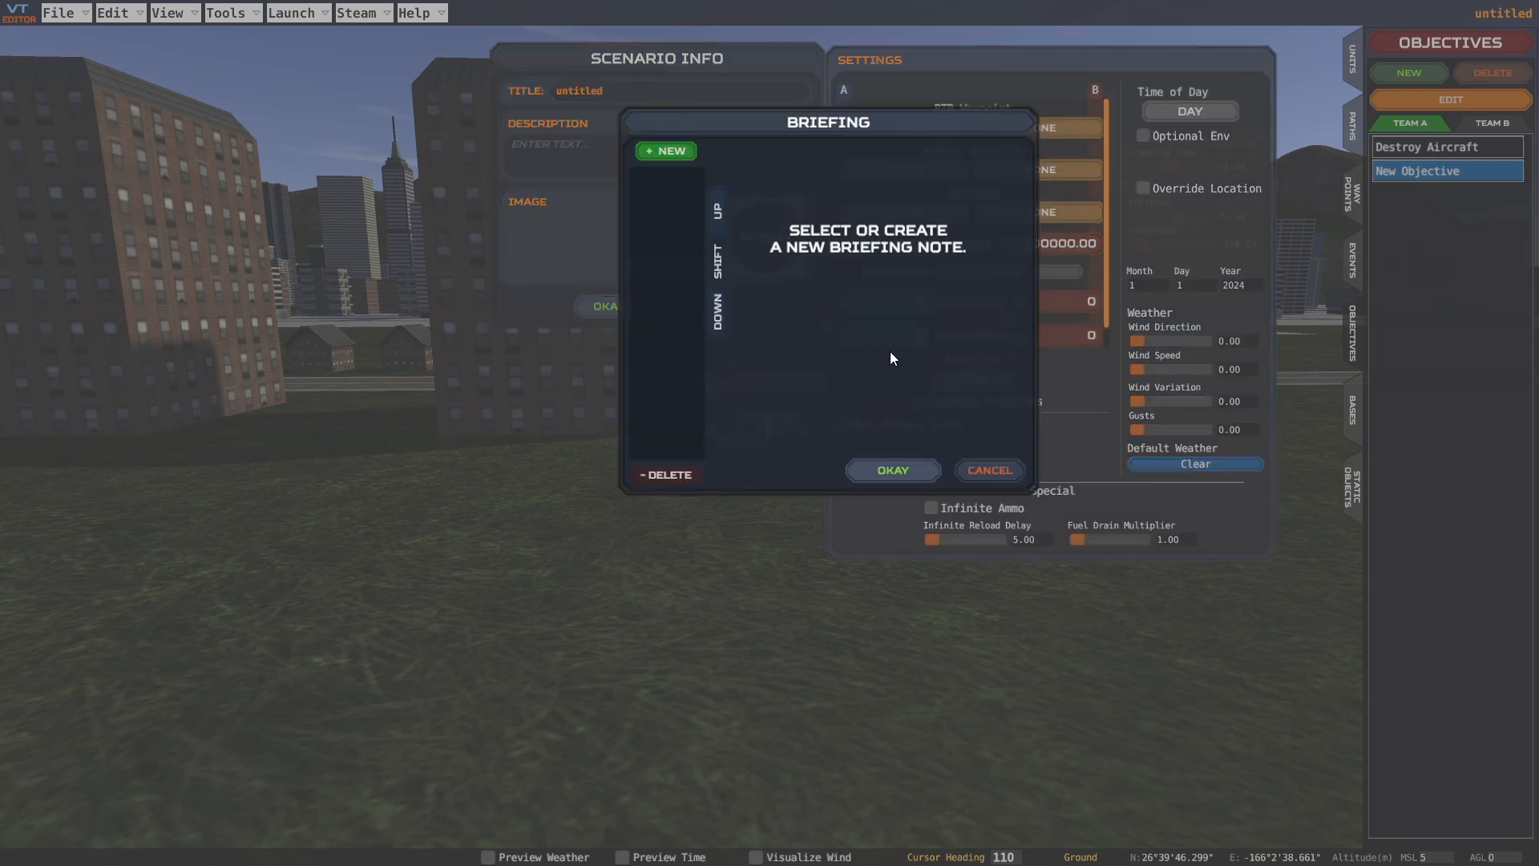
left_click(677, 149)
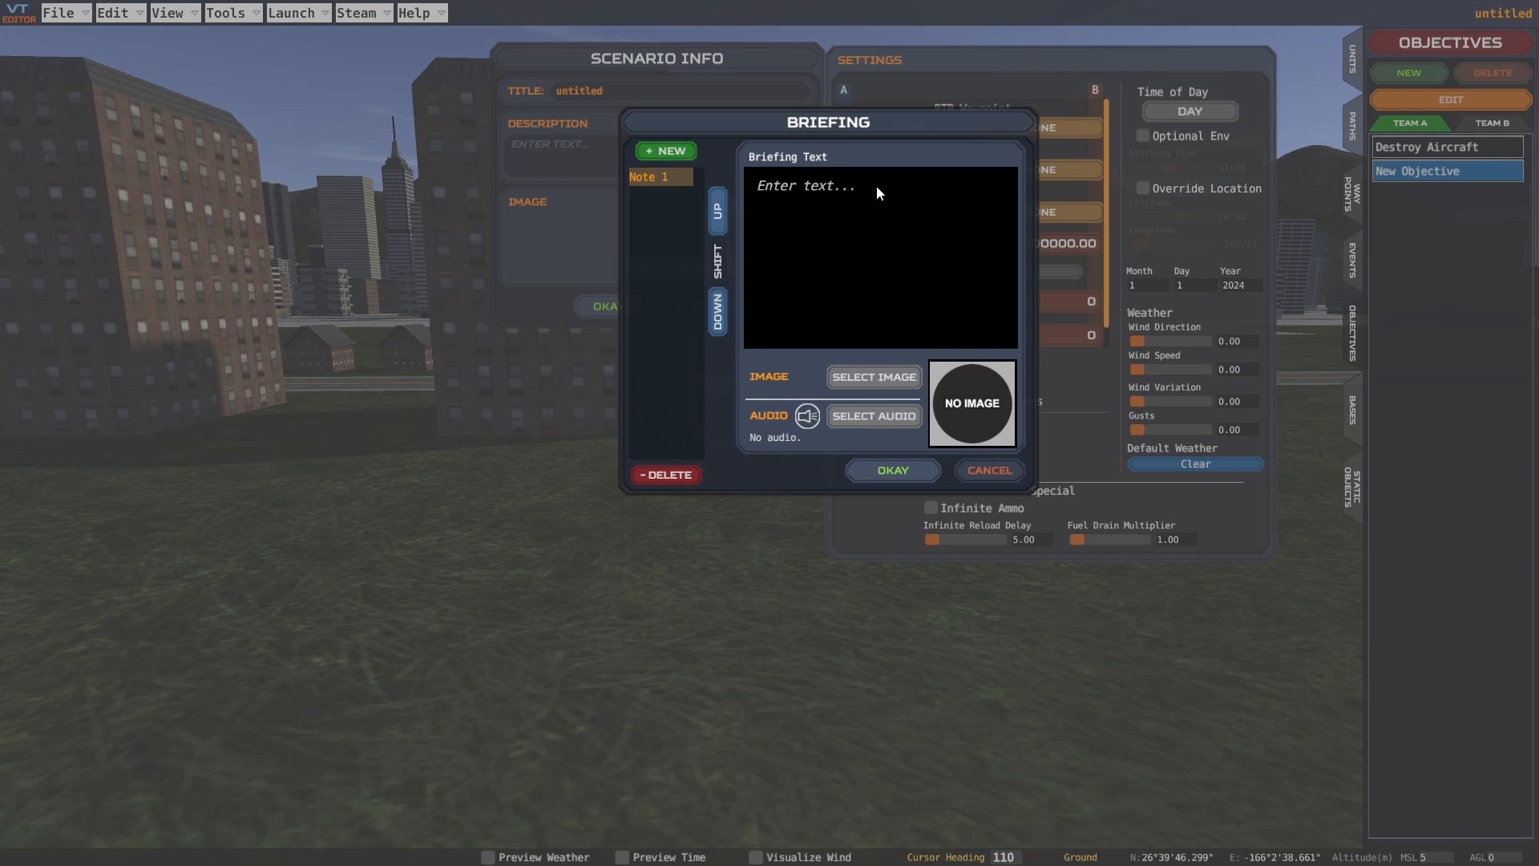
left_click(864, 206)
type("bxgfbg")
left_click(882, 471)
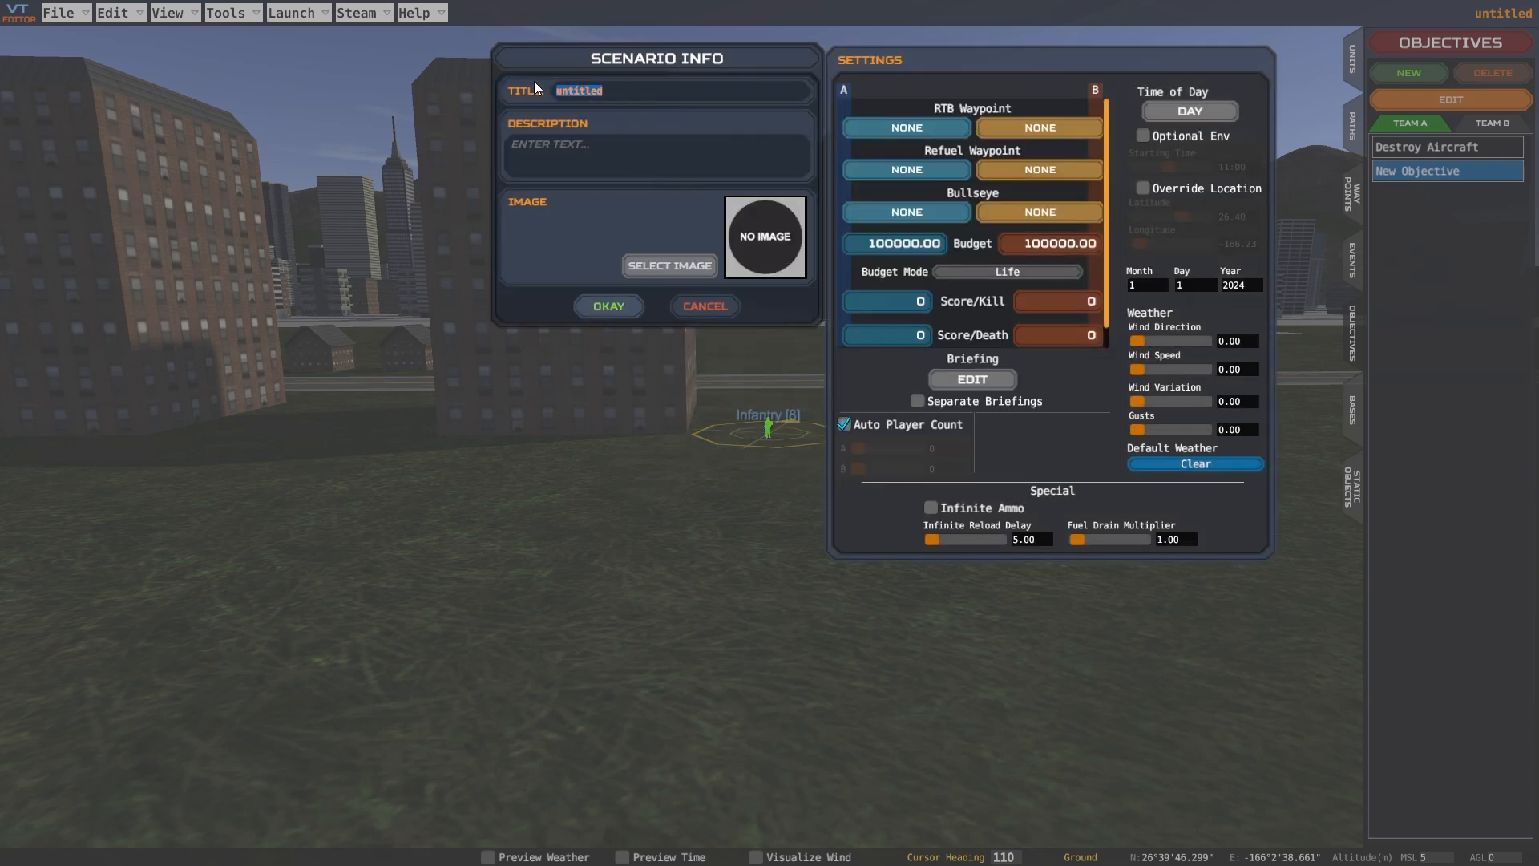
Set both the scenario's title and its description to Youtube
key("BackSpace")
type("Yo")
left_click(620, 166)
type("Yo")
type("tube")
left_click(609, 306)
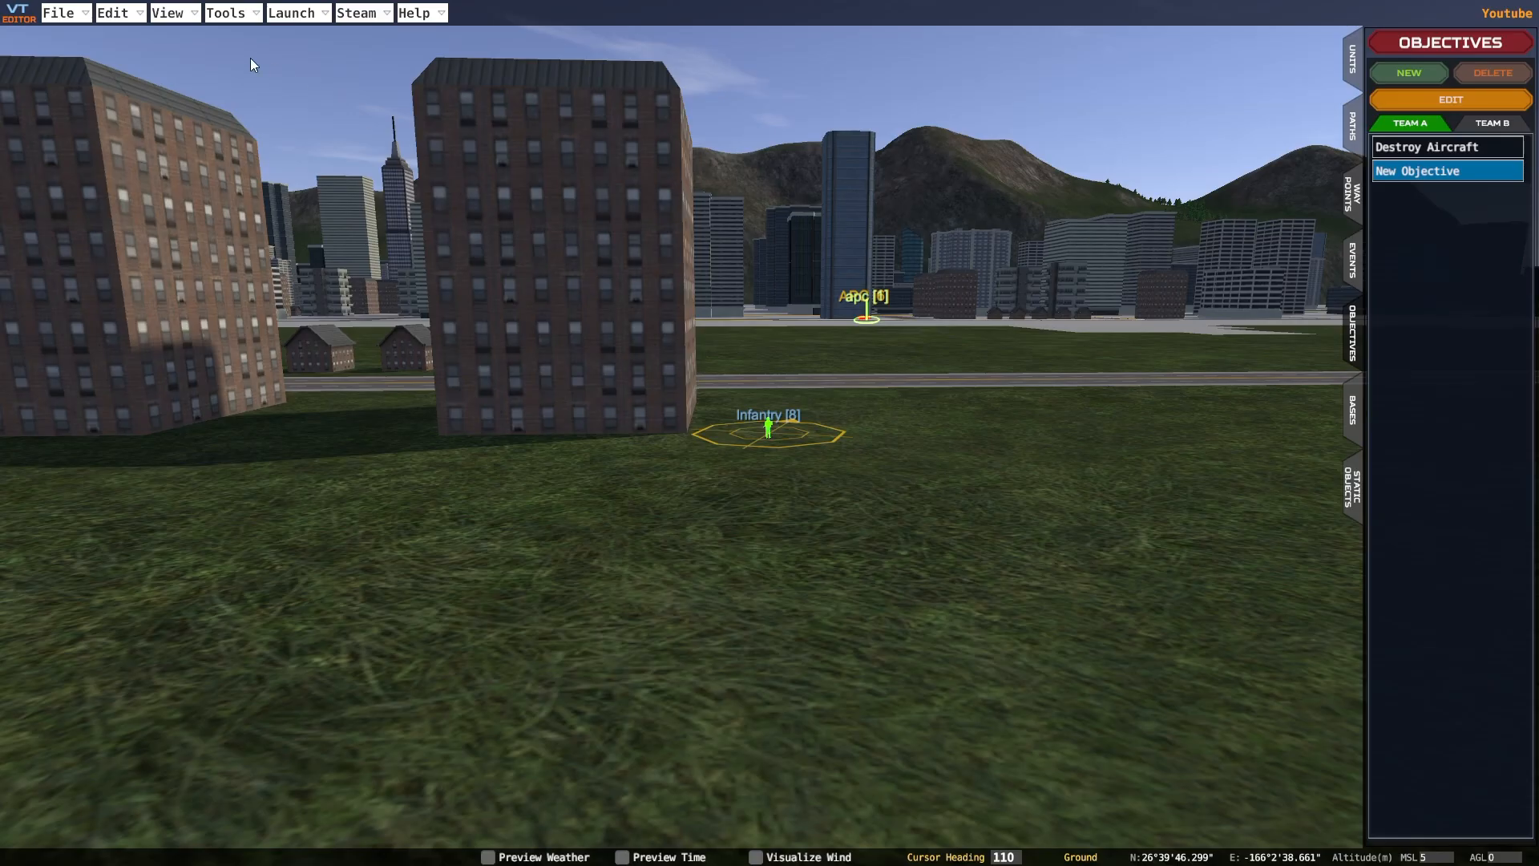
Save the retitled mission and quit to the campaign's mission list
left_click(62, 13)
left_click(80, 33)
left_click(80, 16)
left_click(81, 136)
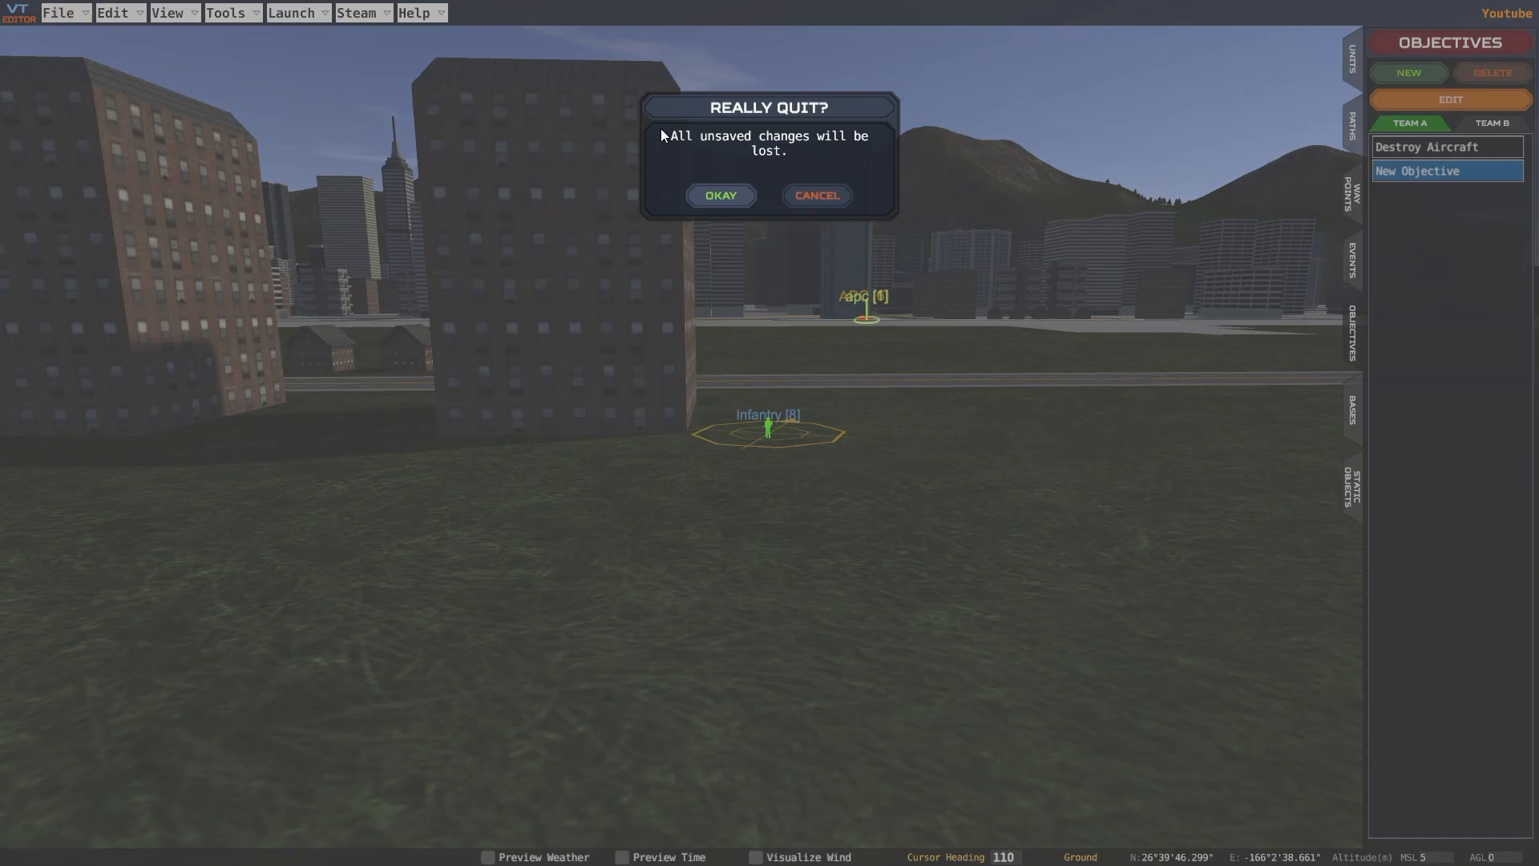
left_click(718, 197)
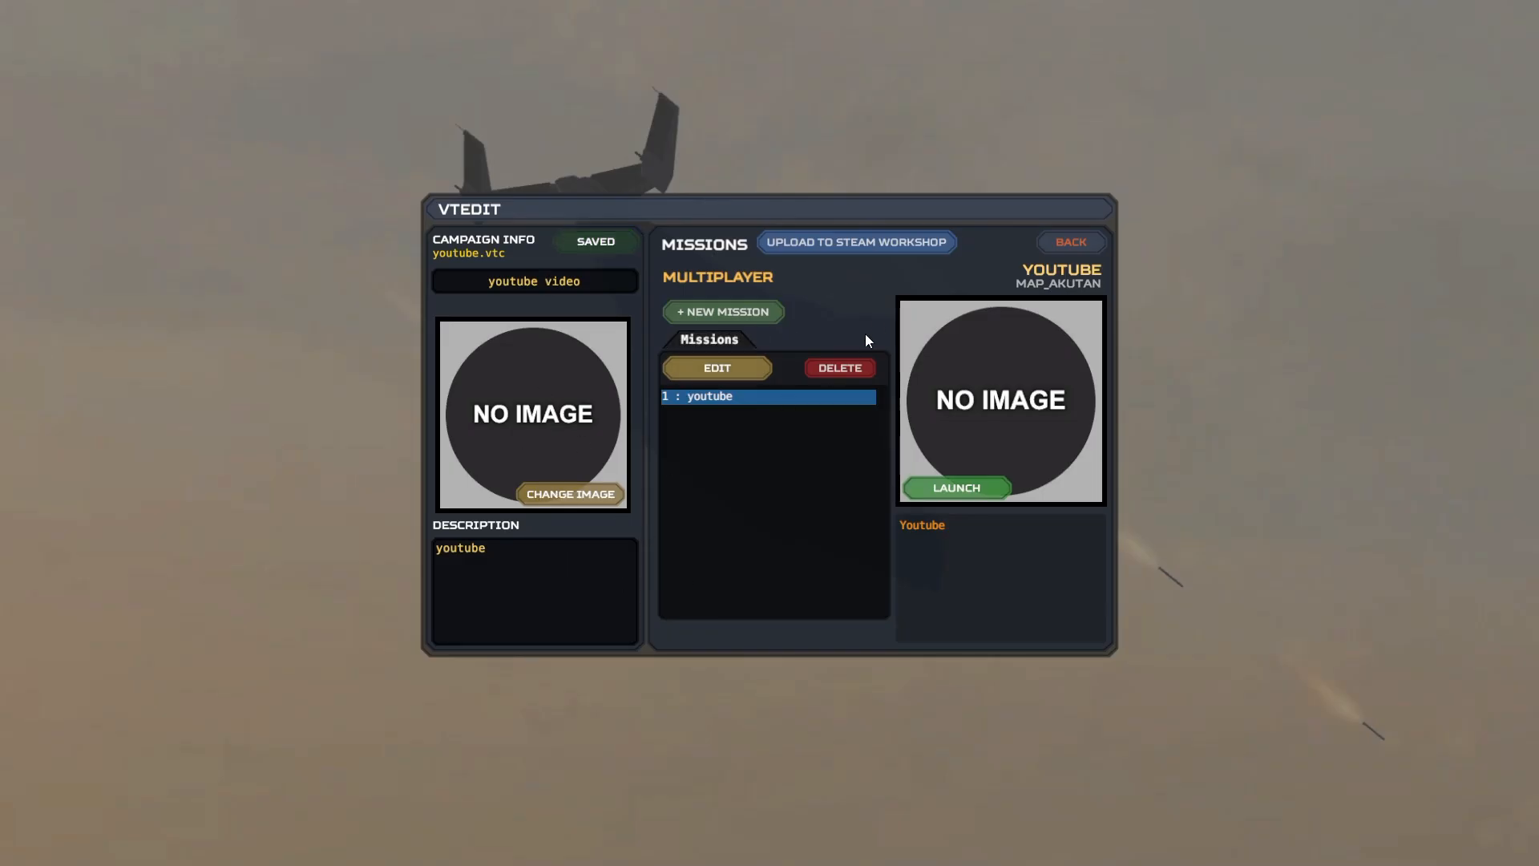
Upload the youtube video campaign to the Steam Workshop with its item visibility set to Private
left_click(844, 247)
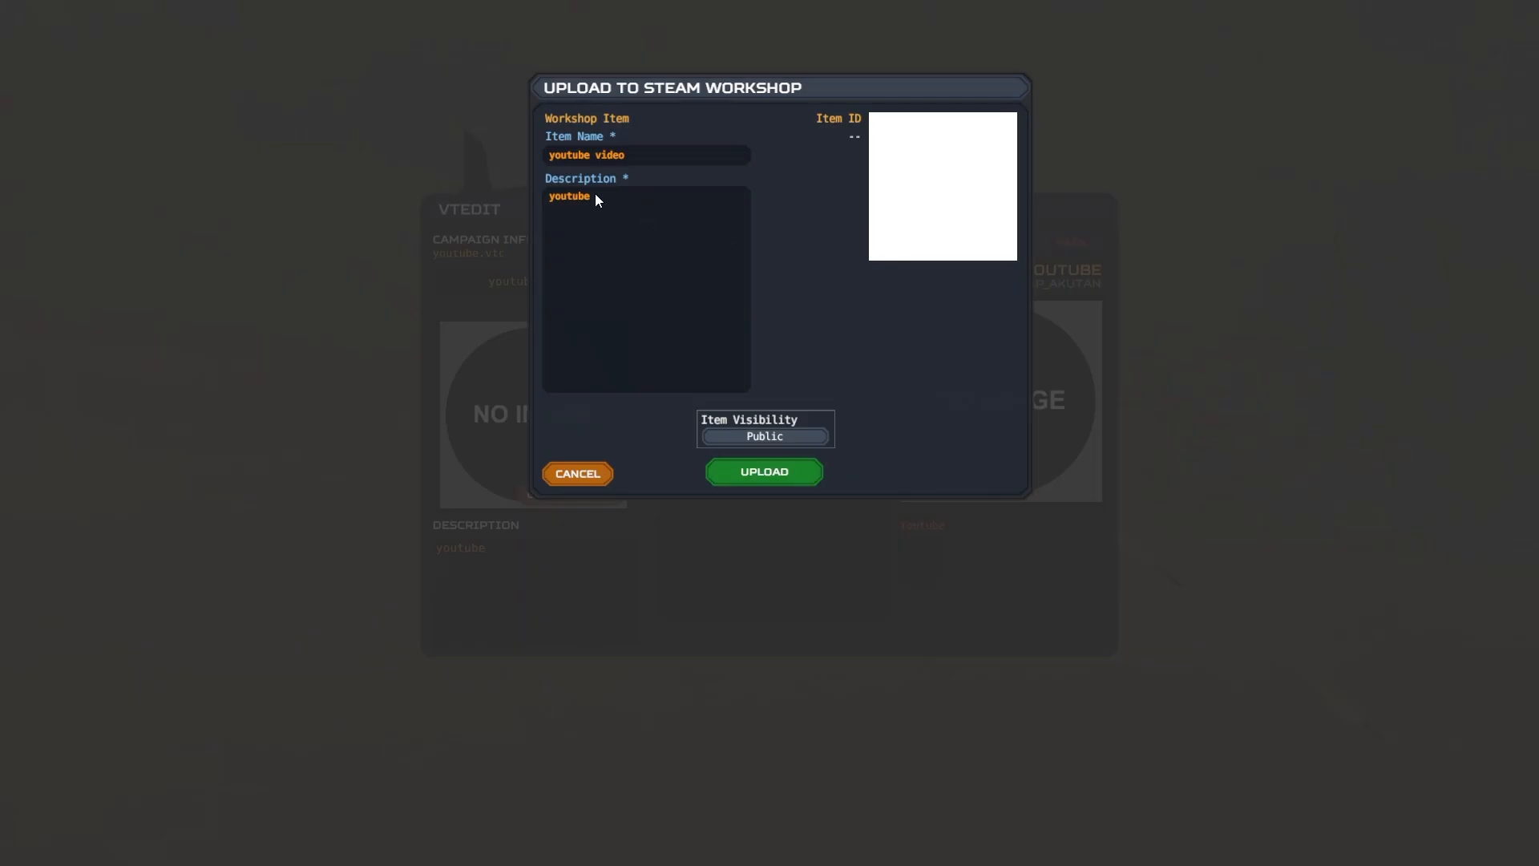
left_click(718, 437)
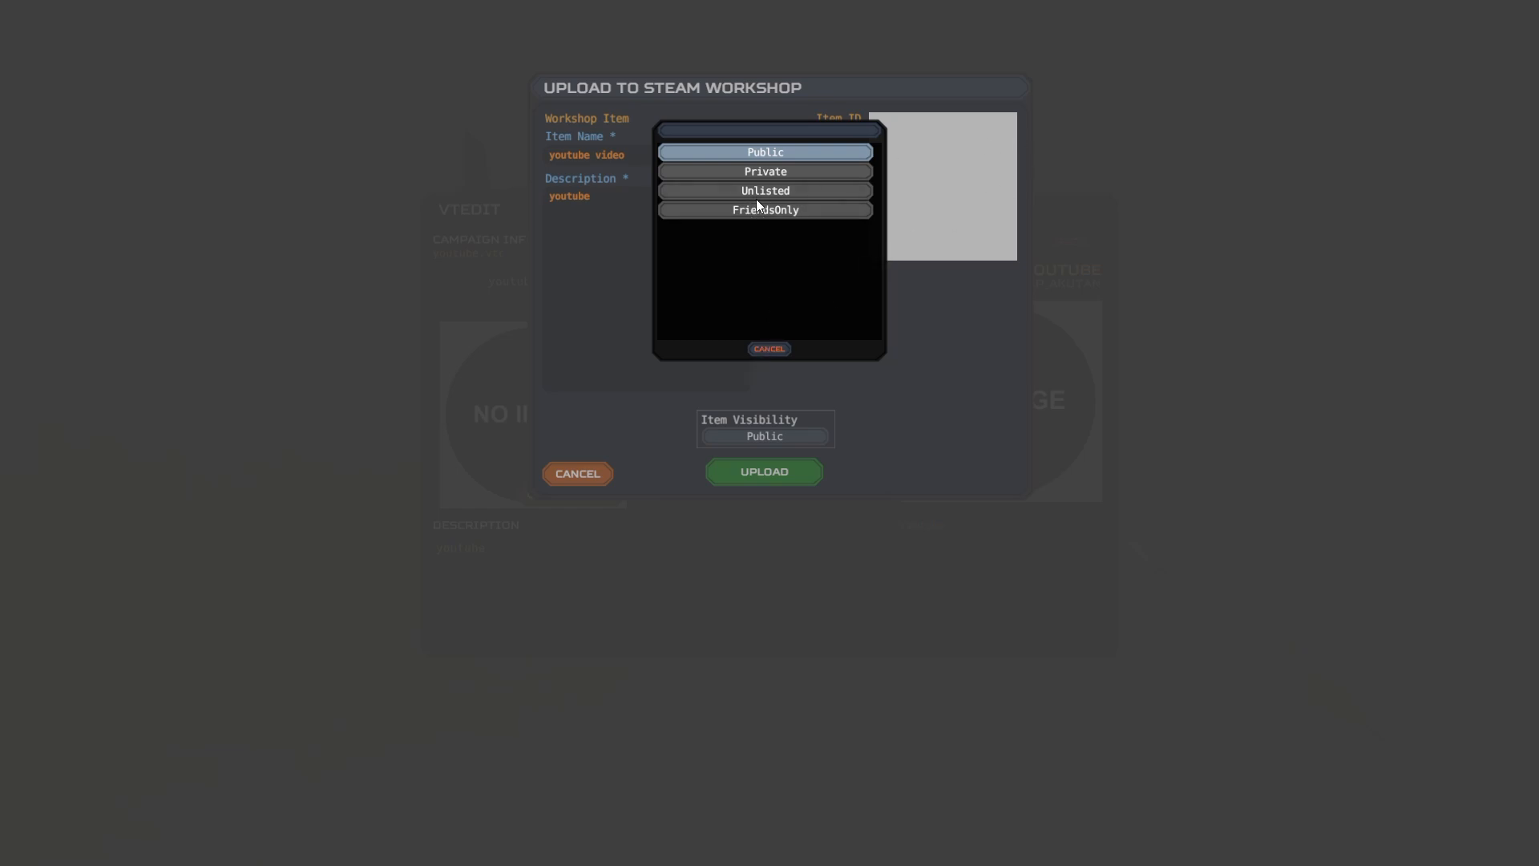
left_click(755, 170)
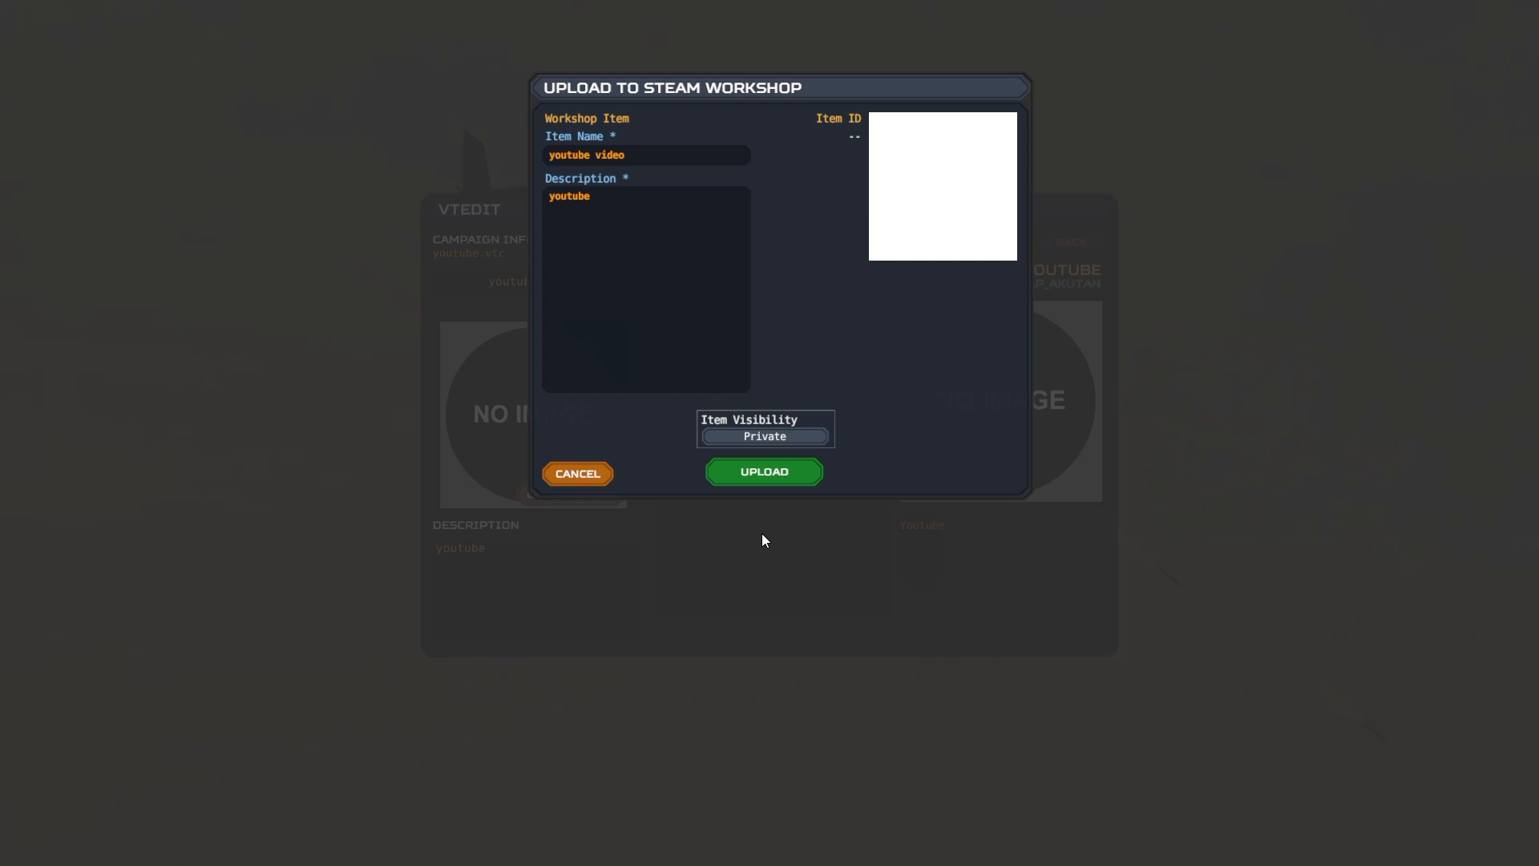
left_click(735, 479)
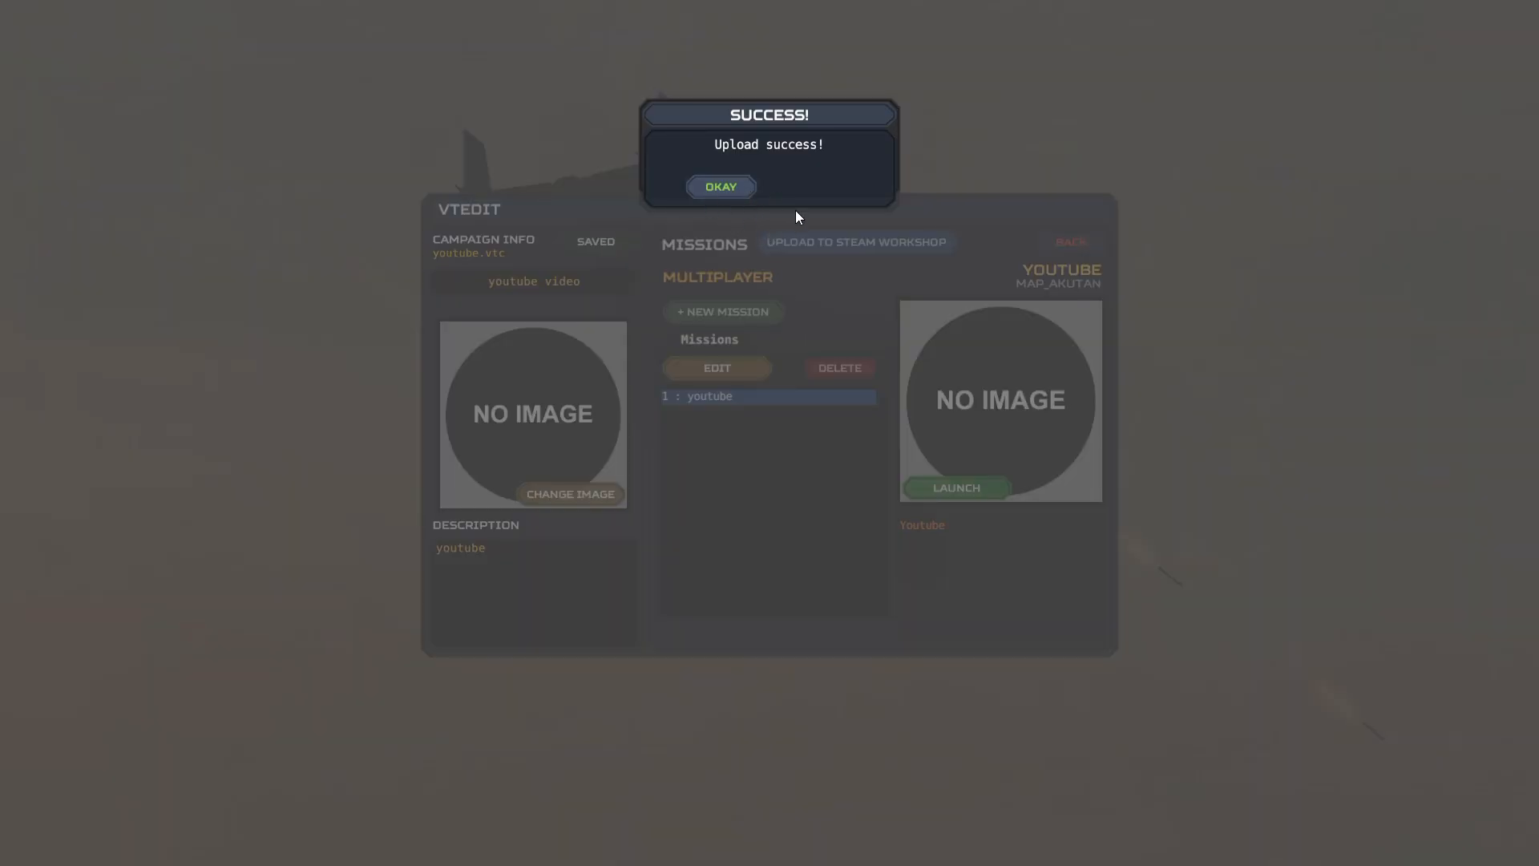
left_click(721, 188)
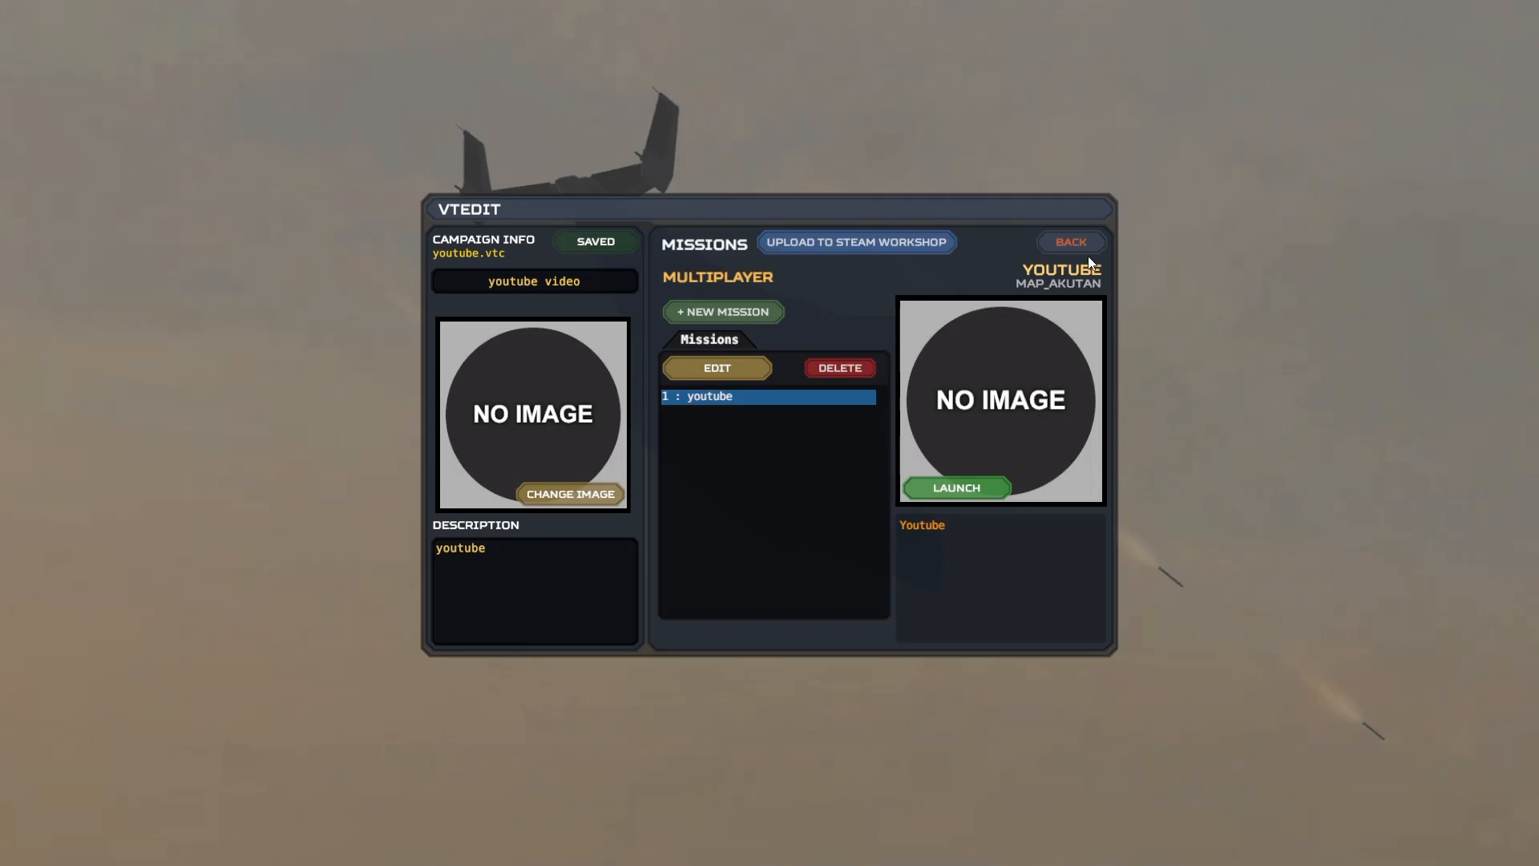
Leave the campaign and the campaign list and exit the mission editor
left_click(1050, 244)
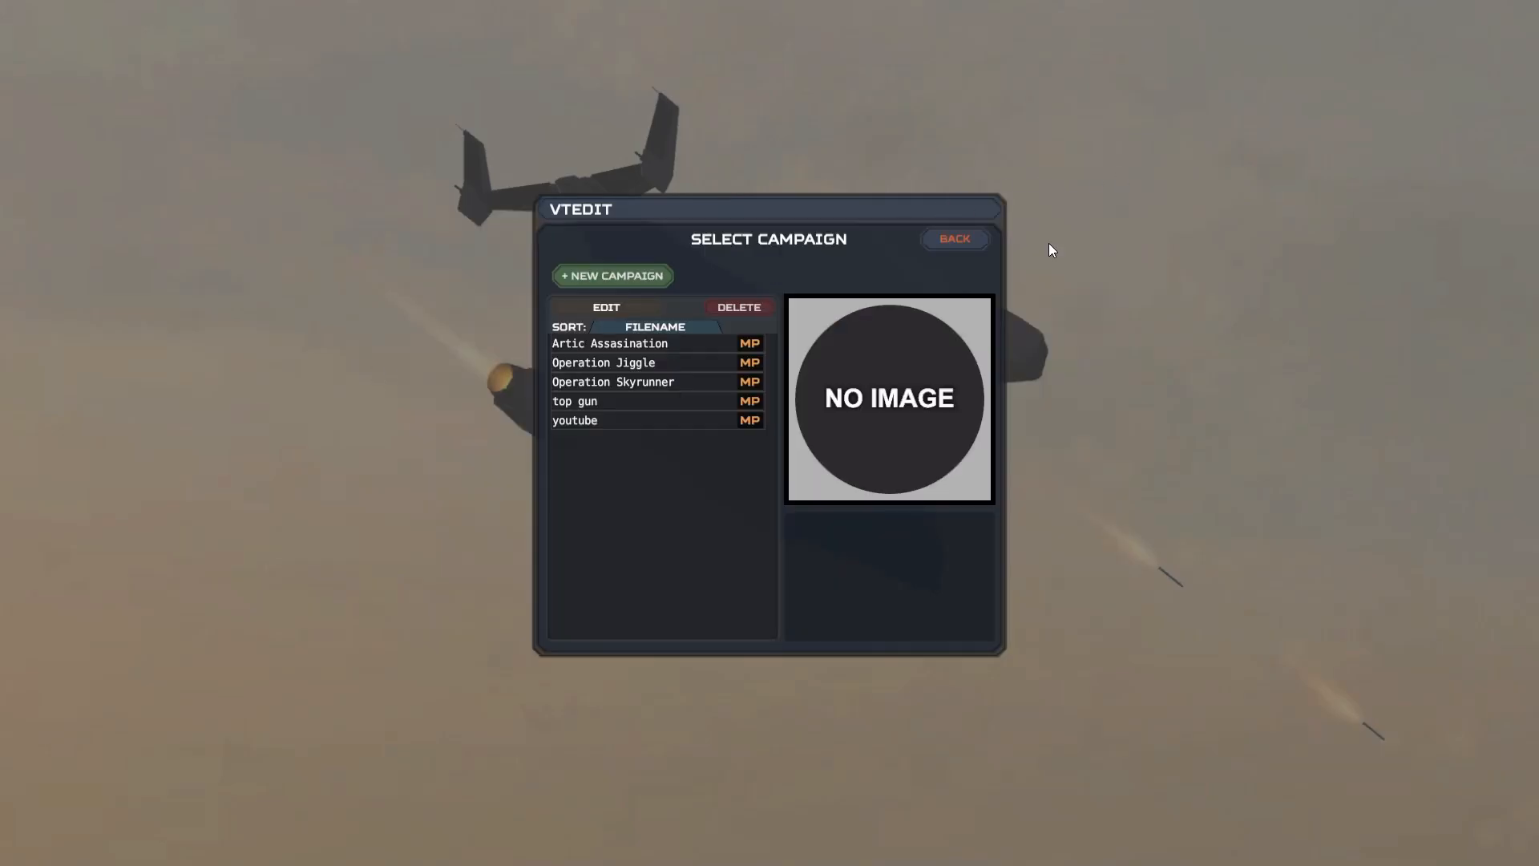
left_click(947, 239)
left_click(791, 363)
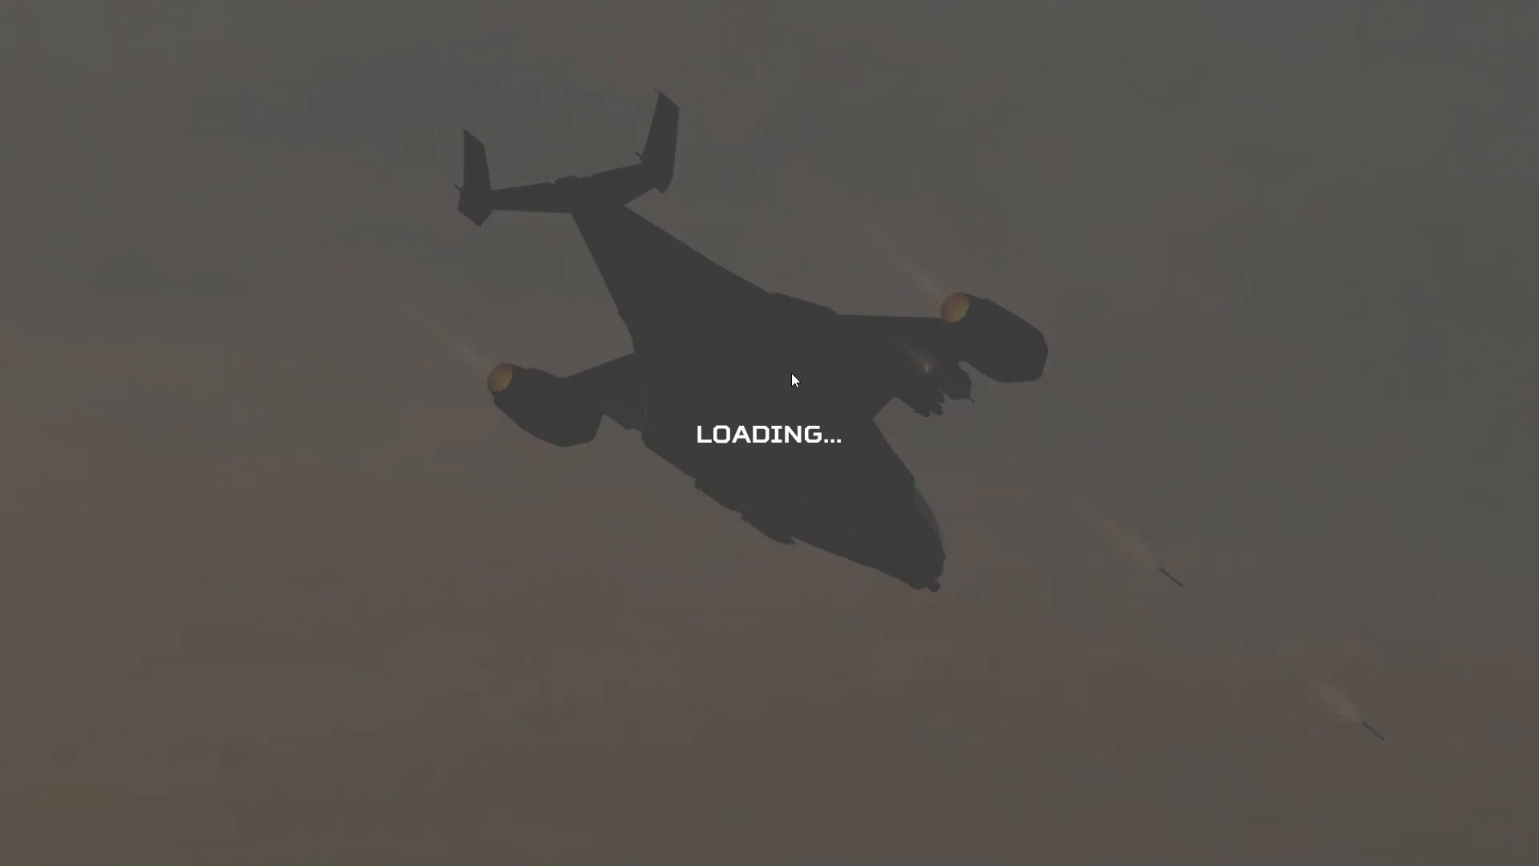